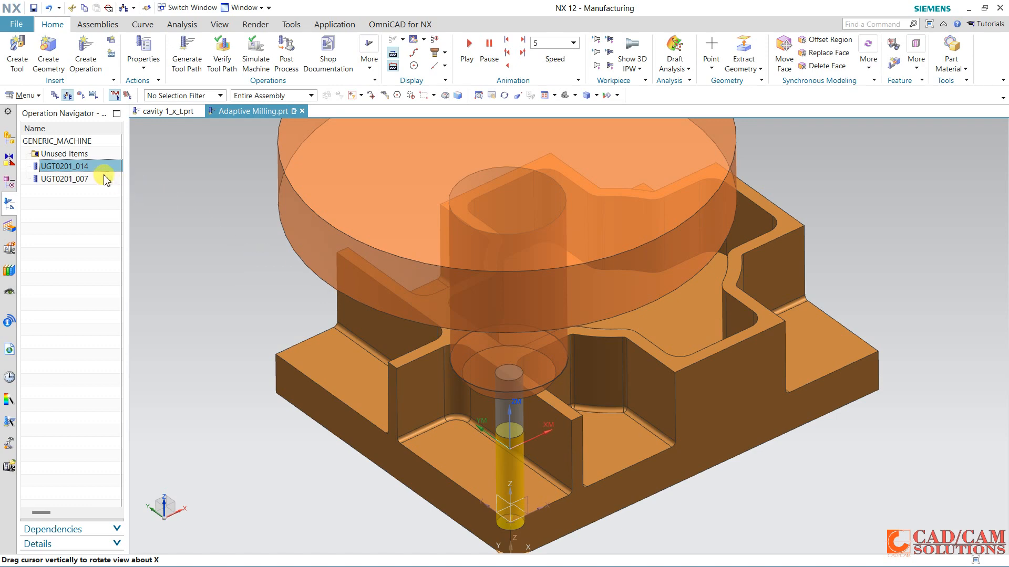
# Create an Adaptive Milling operation with program 123, tool UGT0201_007 and geometry WORKPIECE.
pyautogui.click(84, 179)
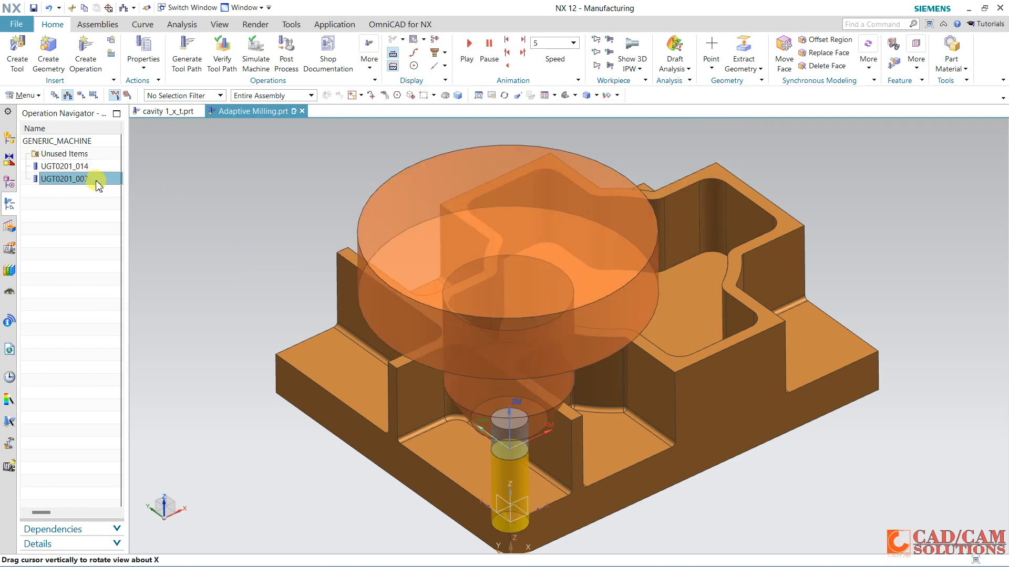
pyautogui.moveTo(179, 208); pyautogui.dragTo(409, 304, button='middle')
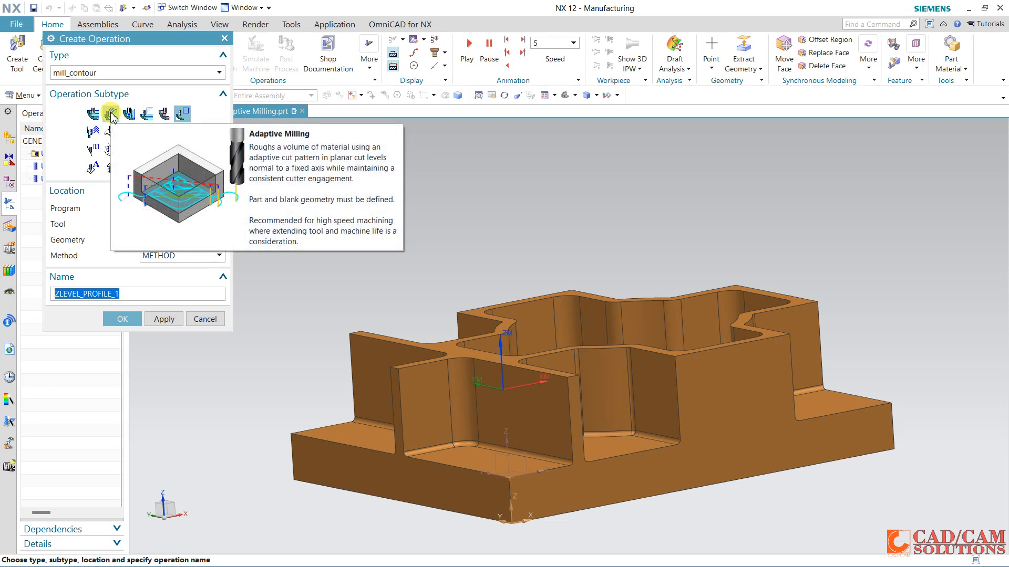
pyautogui.click(111, 114)
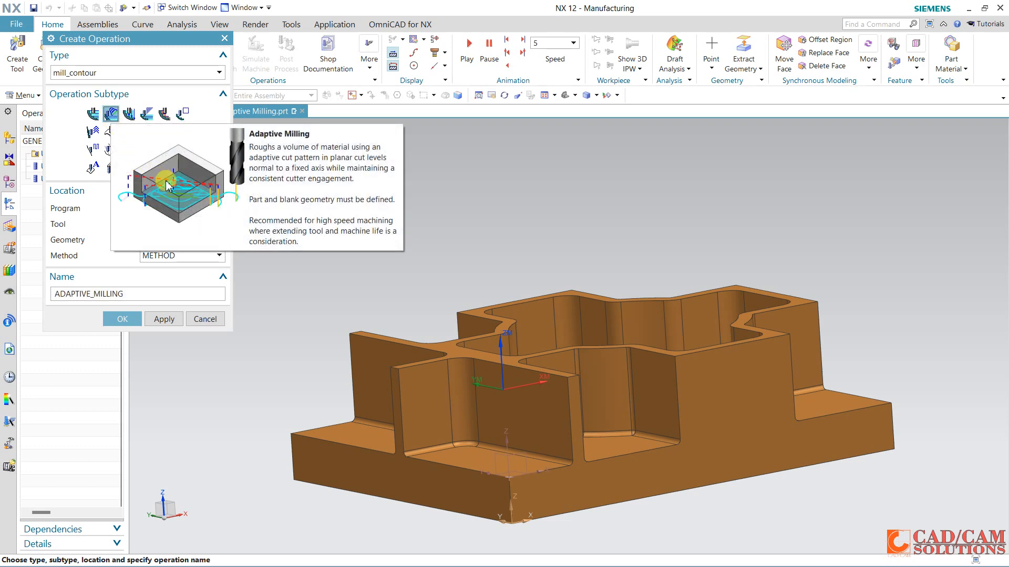
pyautogui.click(173, 210)
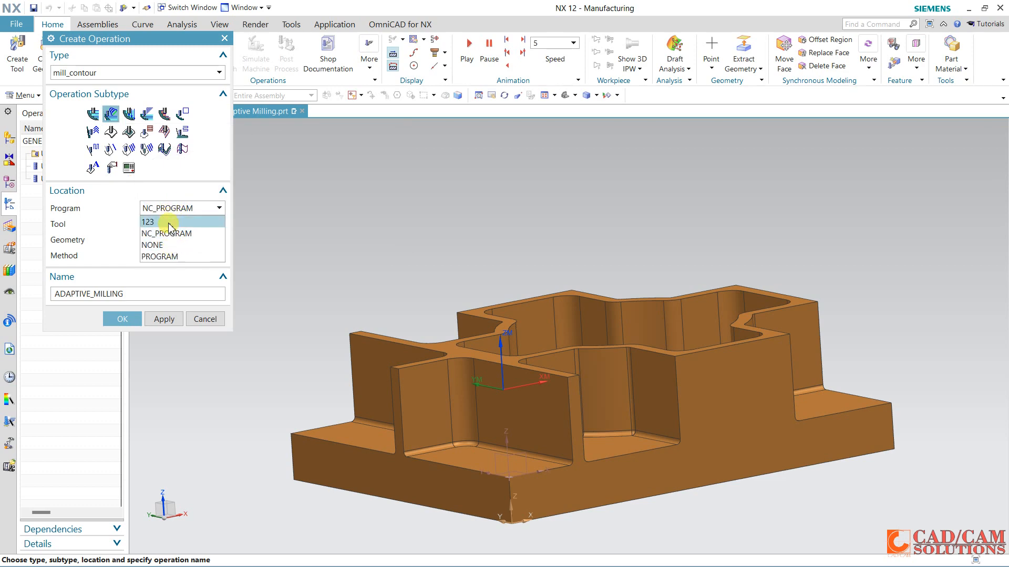
pyautogui.click(169, 221)
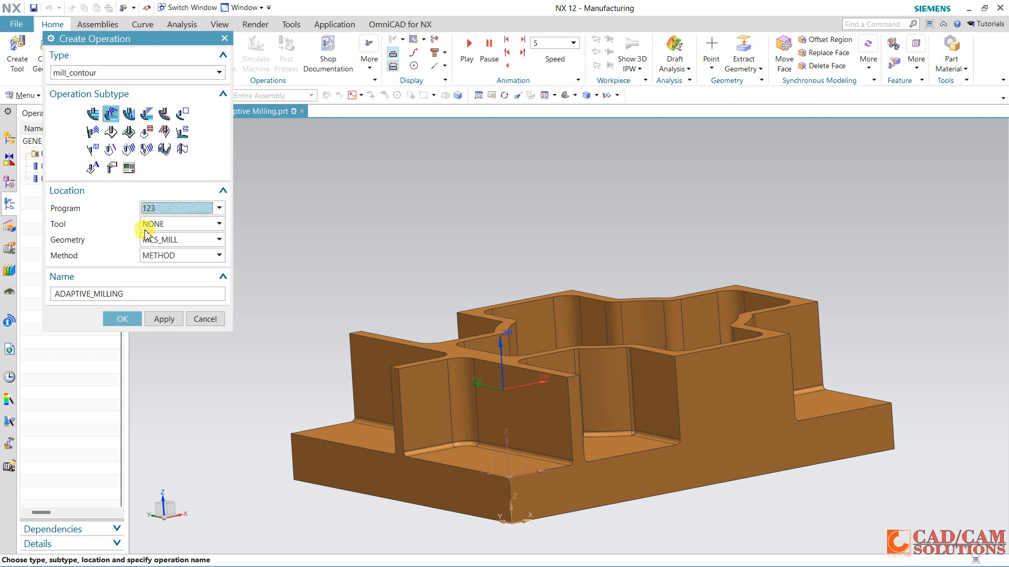
pyautogui.click(158, 223)
pyautogui.click(167, 249)
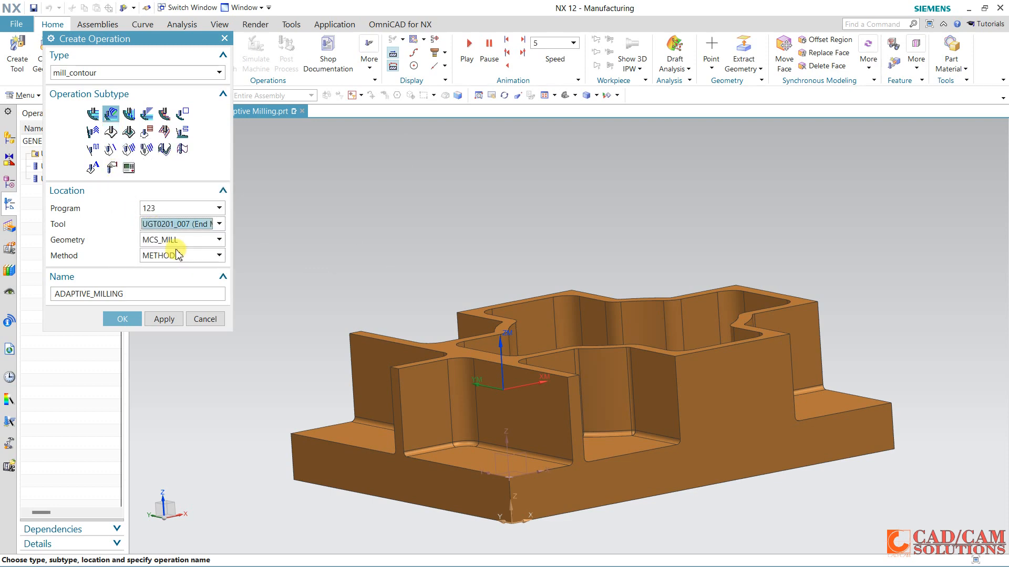
pyautogui.click(179, 239)
pyautogui.click(178, 275)
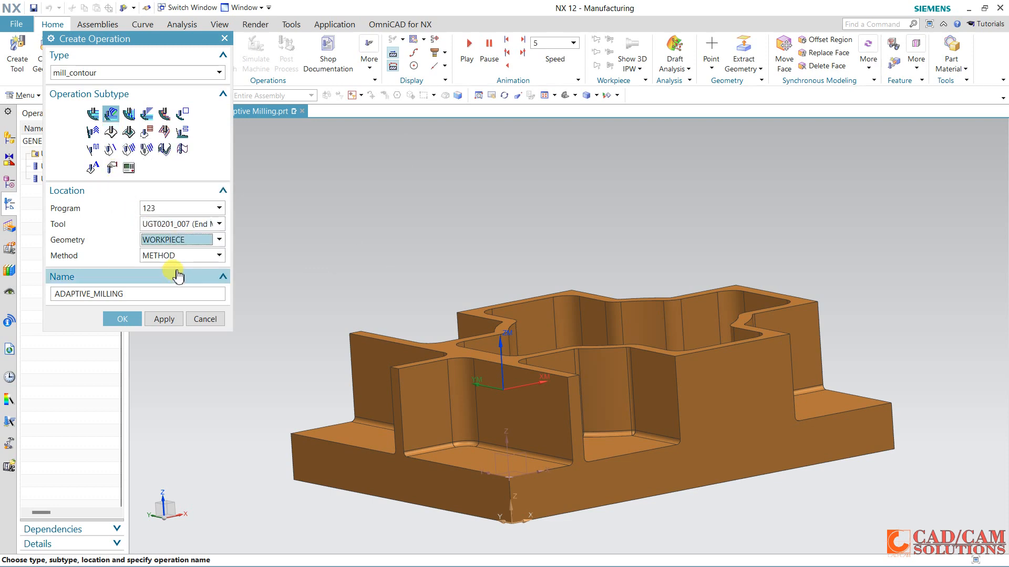
pyautogui.click(125, 317)
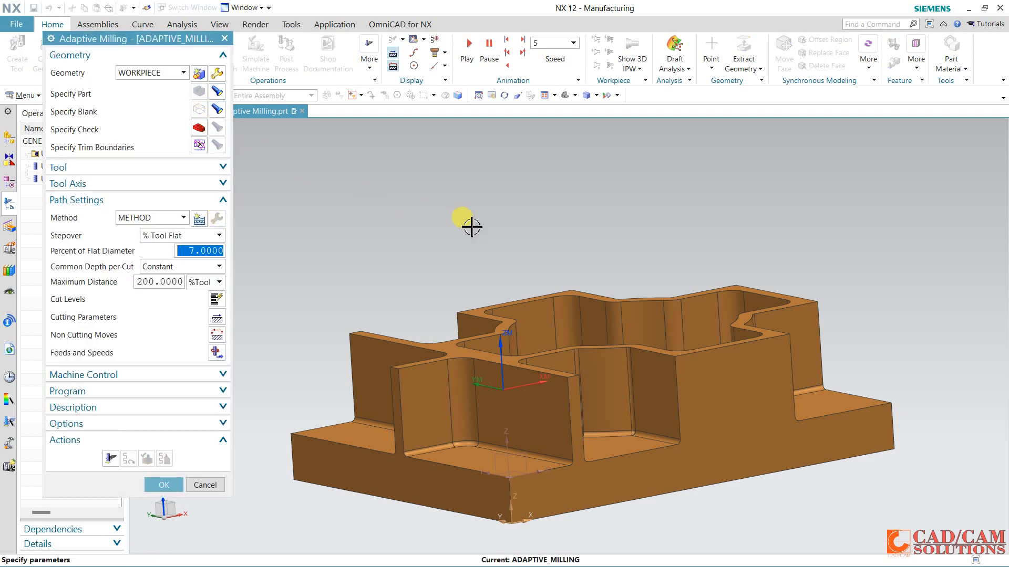
# Show the operation's tool settings and generate the adaptive milling tool path.
pyautogui.moveTo(468, 225); pyautogui.dragTo(500, 196, button='middle')
pyautogui.scroll(-1, 793, 220)
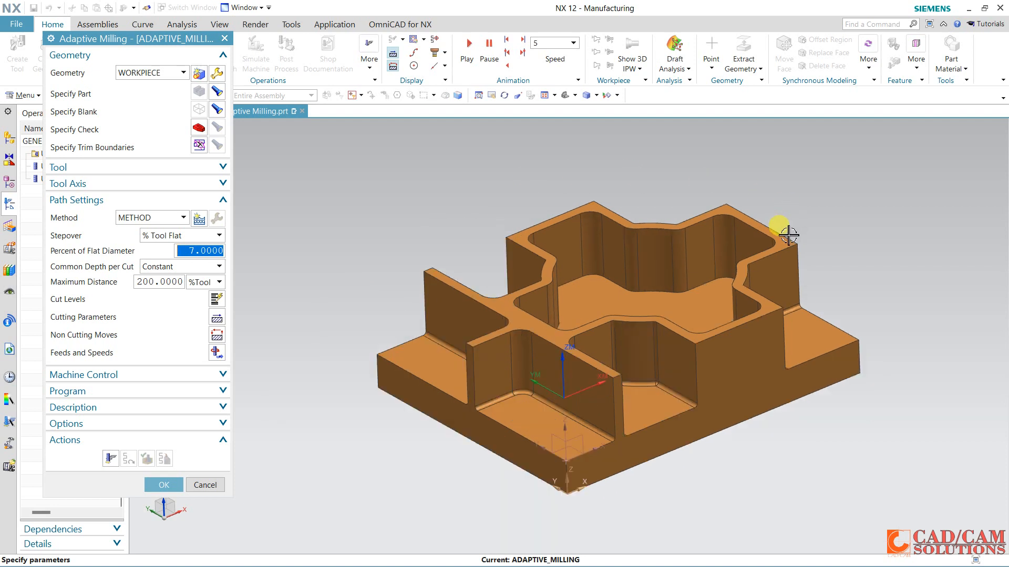
pyautogui.keyDown('shift'); pyautogui.moveTo(512, 231); pyautogui.dragTo(462, 238, button='middle'); pyautogui.keyUp('shift')
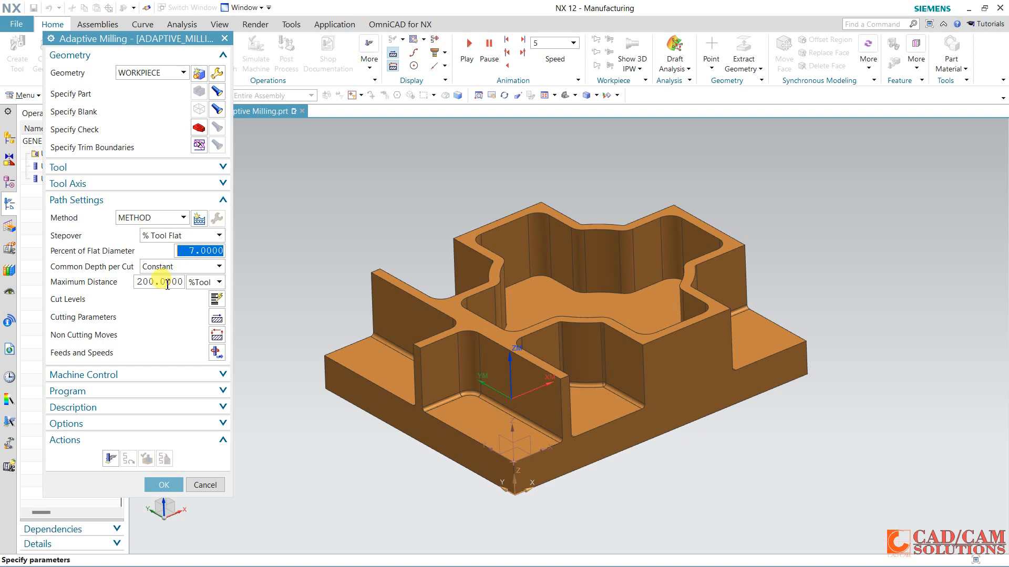
pyautogui.click(215, 166)
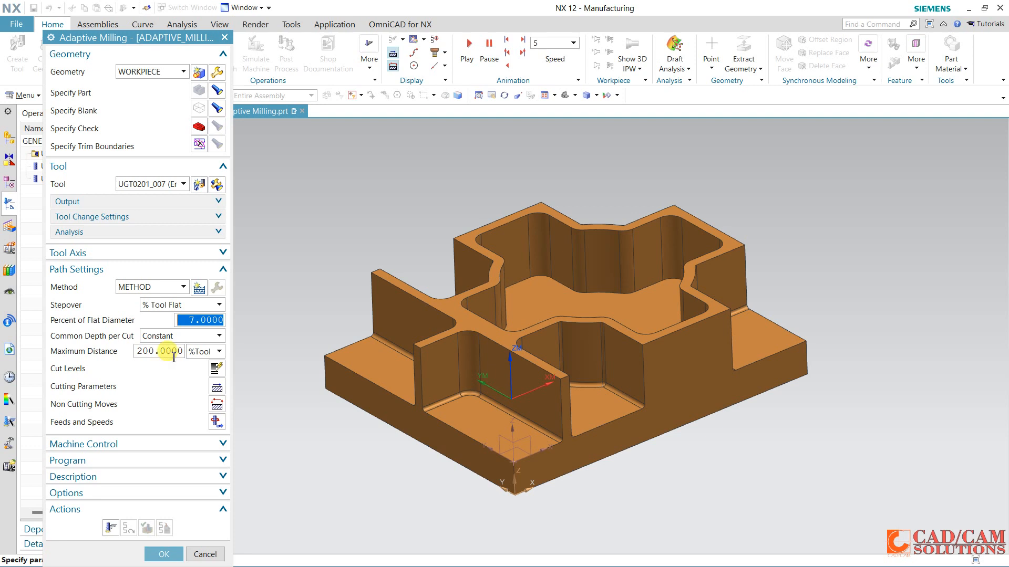
pyautogui.click(111, 528)
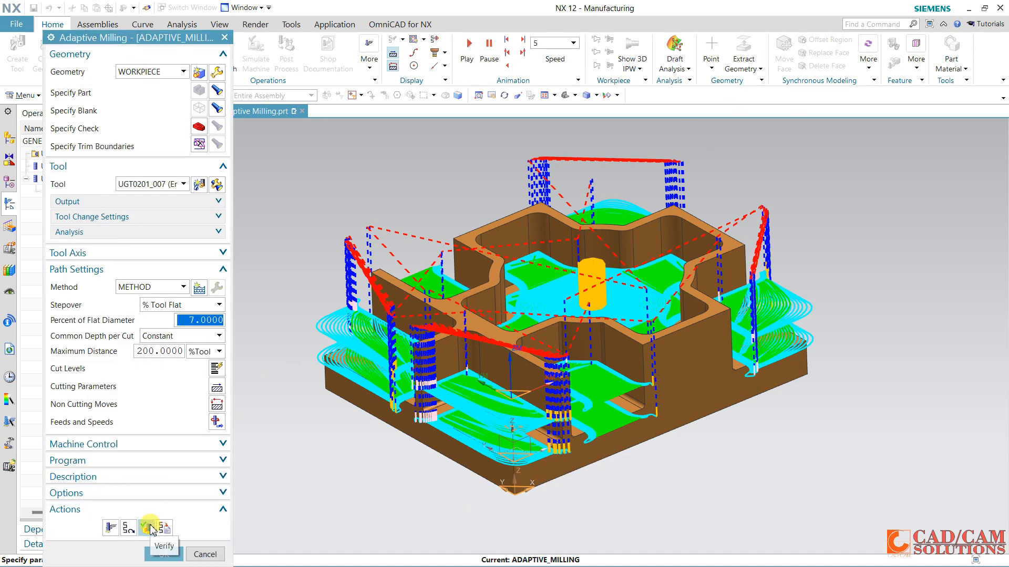
# Verify the adaptive tool path by playing the 3D Dynamic material removal at animation speed 8.
pyautogui.click(152, 528)
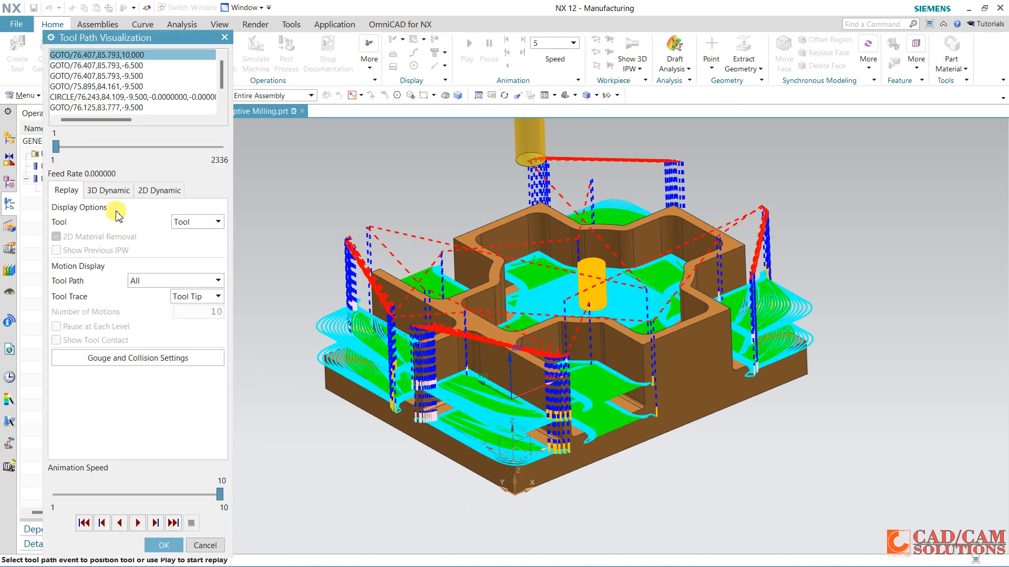
pyautogui.click(109, 190)
pyautogui.click(191, 495)
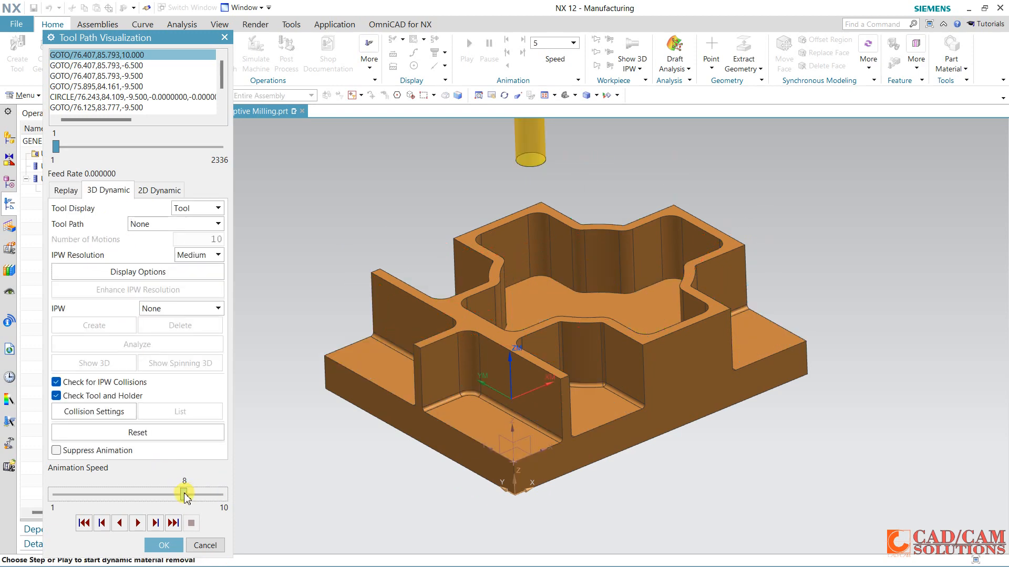
pyautogui.click(138, 523)
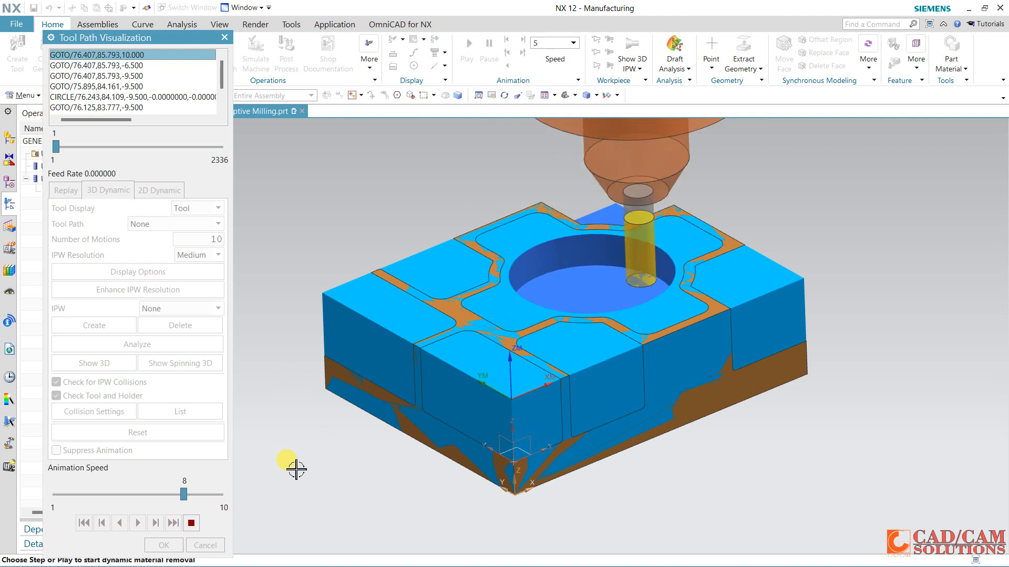
# Slow the running simulation to speed 4, raise it to 8, close the verification and accept the Adaptive Milling operation.
pyautogui.click(96, 495)
pyautogui.click(96, 495)
pyautogui.click(97, 496)
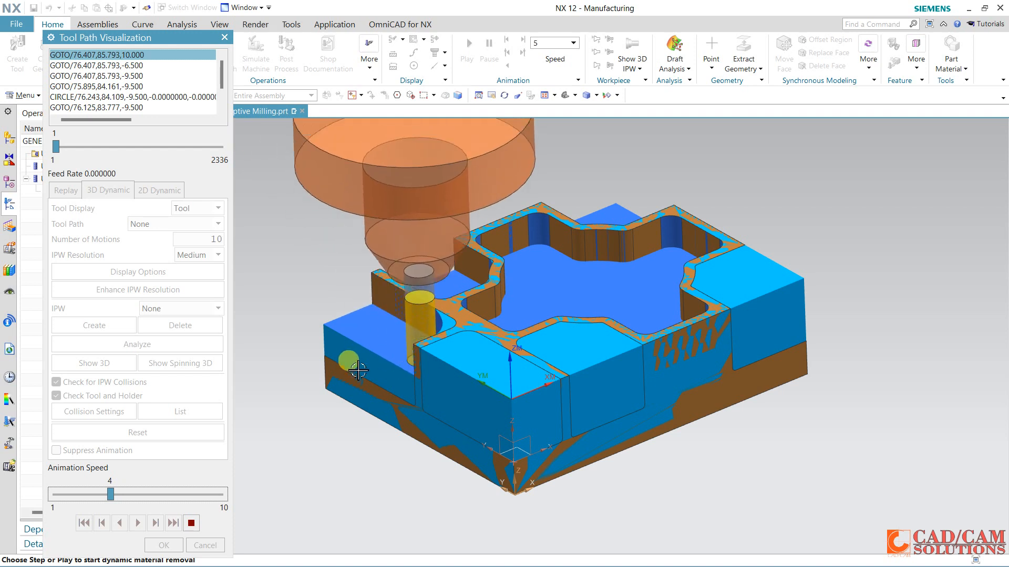
pyautogui.click(164, 494)
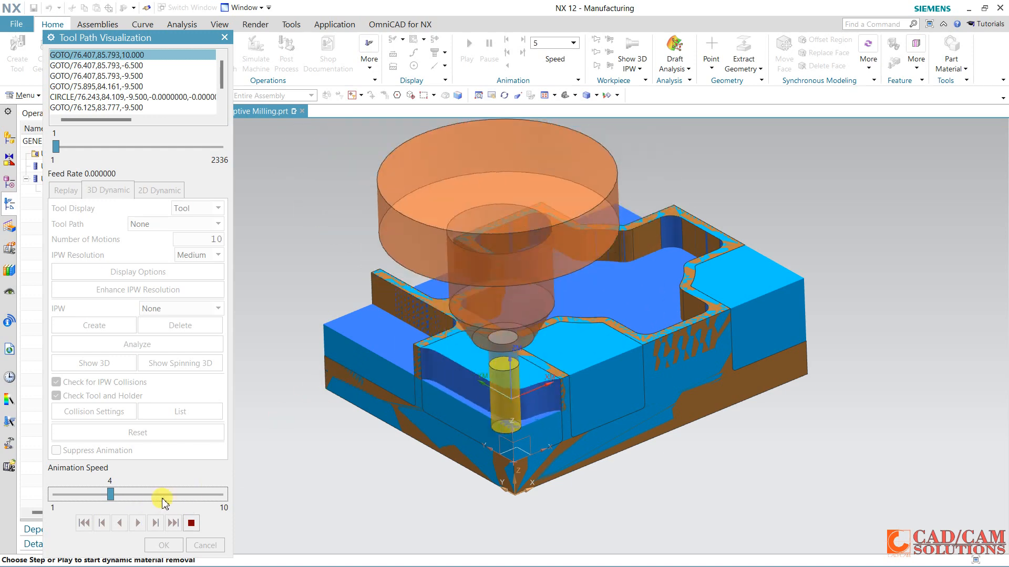
pyautogui.click(182, 497)
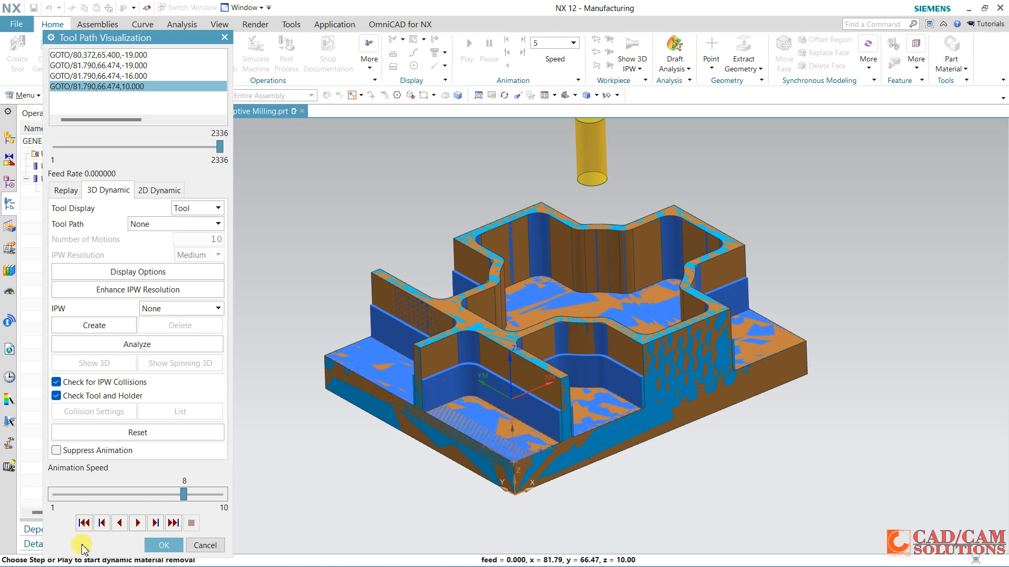
pyautogui.click(163, 546)
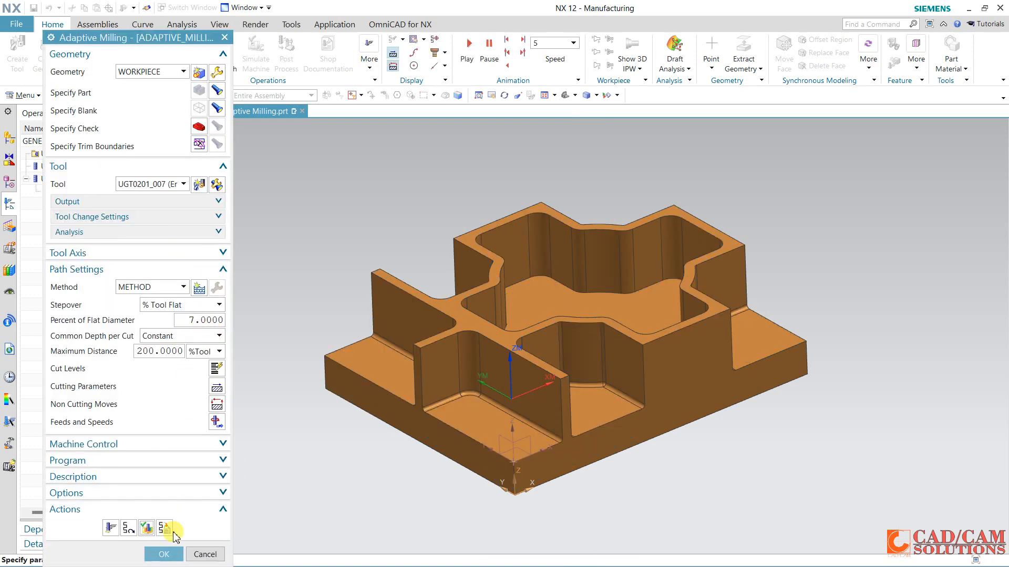
pyautogui.click(164, 555)
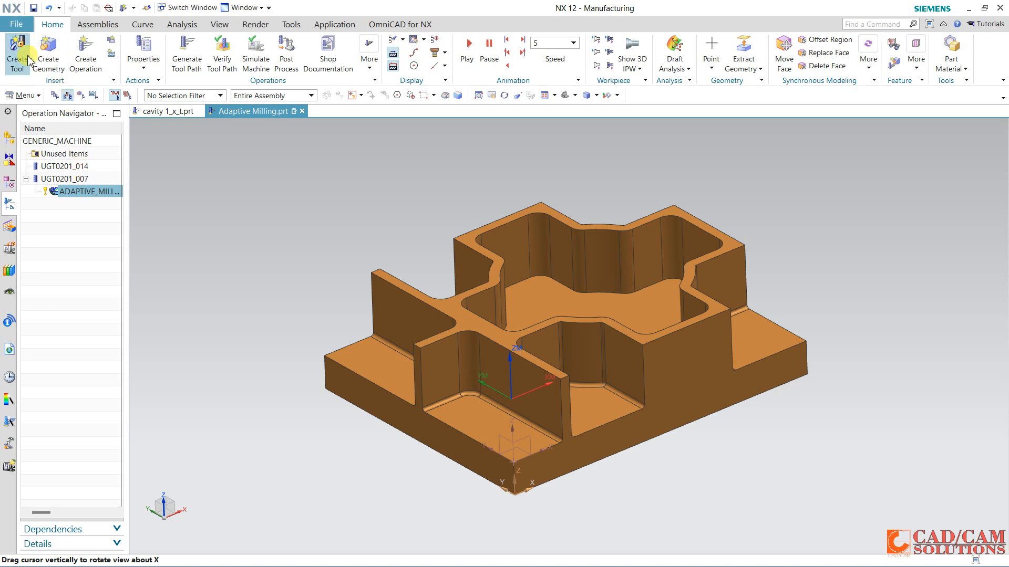
# Open the part file PLUNGE MILLING from the CONTOUR MILL folder.
pyautogui.click(85, 46)
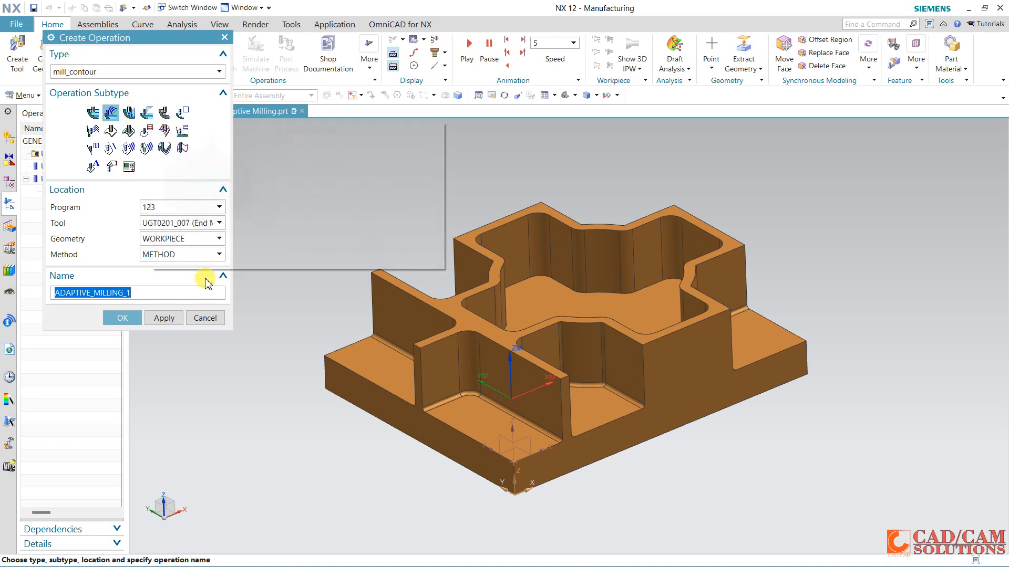
pyautogui.click(203, 318)
pyautogui.click(14, 25)
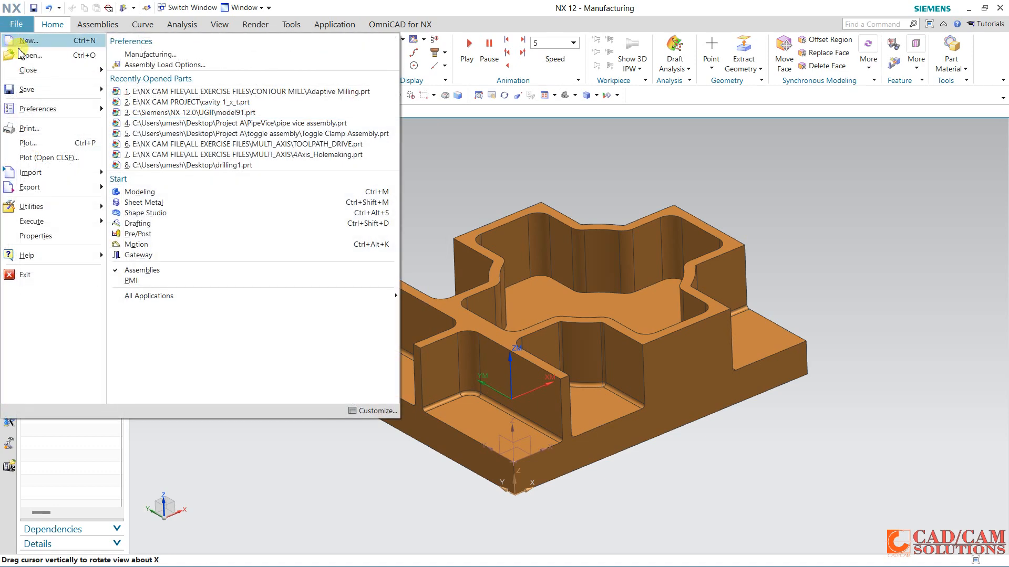
pyautogui.click(19, 59)
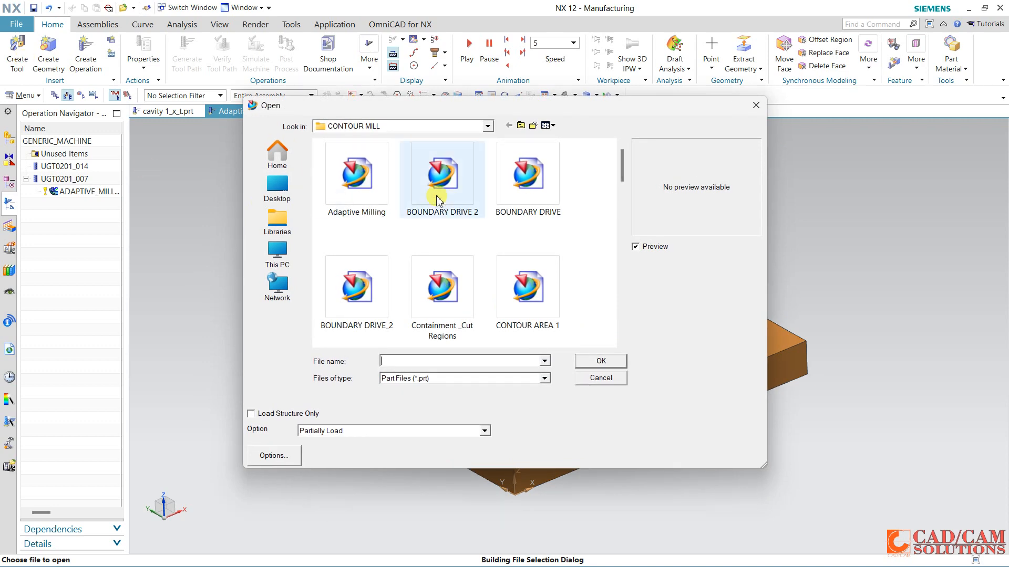
pyautogui.scroll(-2, 560, 254)
pyautogui.scroll(-1, 575, 272)
pyautogui.scroll(-2, 578, 275)
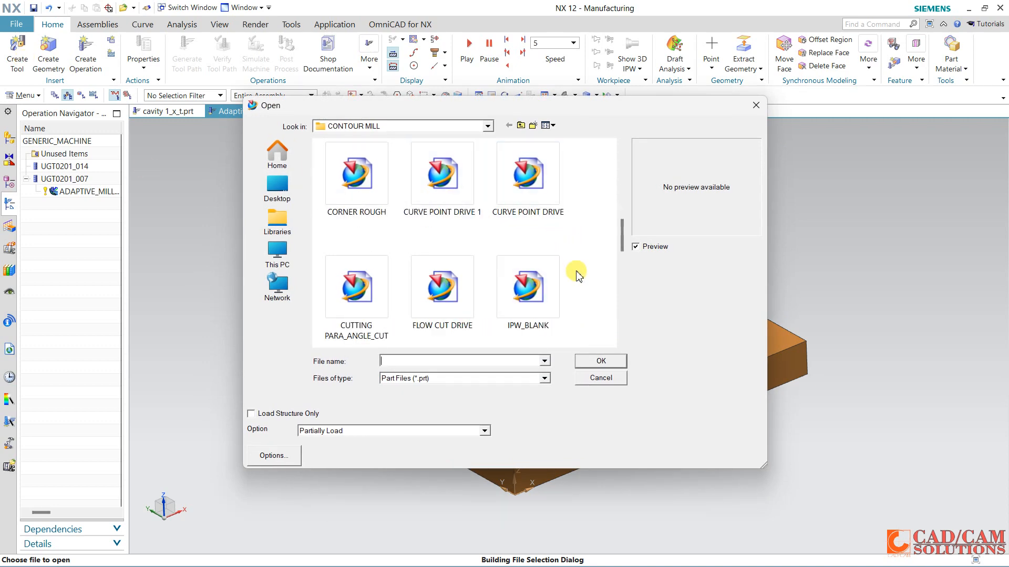
pyautogui.click(331, 281)
pyautogui.doubleClick(331, 281)
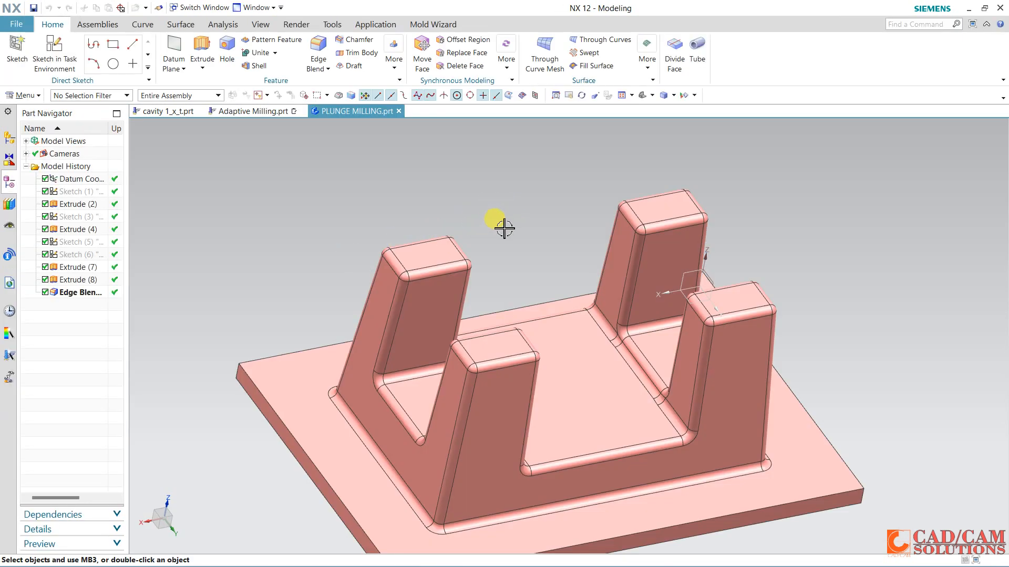
# Switch the PLUNGE MILLING part to the Manufacturing application.
pyautogui.moveTo(505, 225); pyautogui.dragTo(509, 203, button='middle')
pyautogui.click(375, 24)
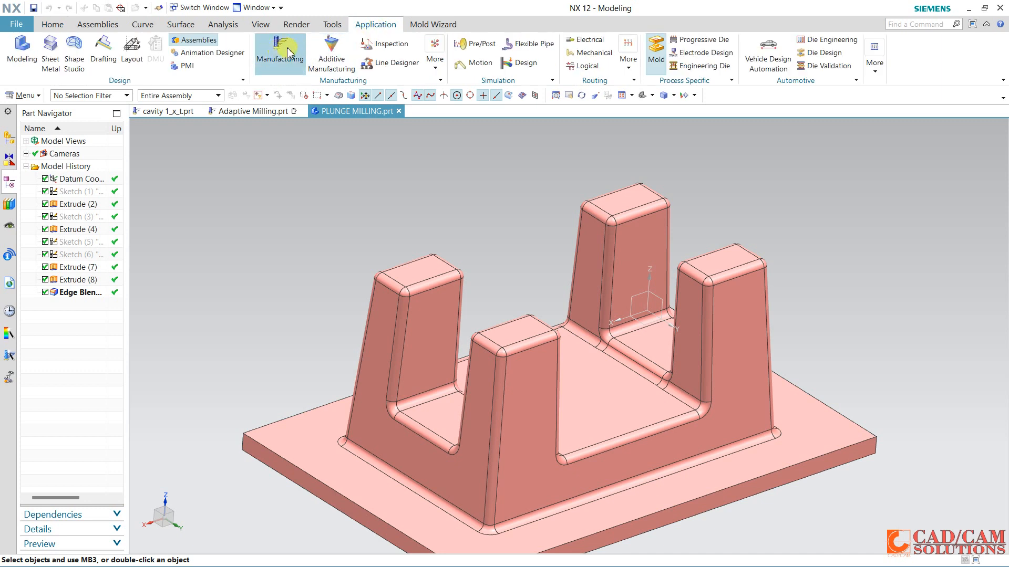
pyautogui.click(280, 52)
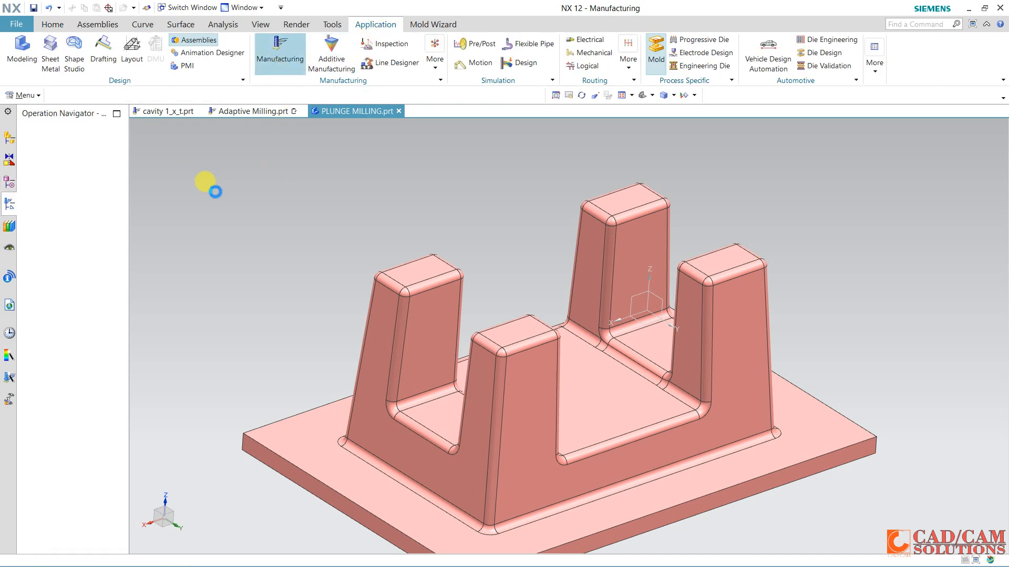
# Replay the existing plunge milling operation's tool path, raising the animation speed from 4 to 8, and close the visualization.
pyautogui.click(85, 182)
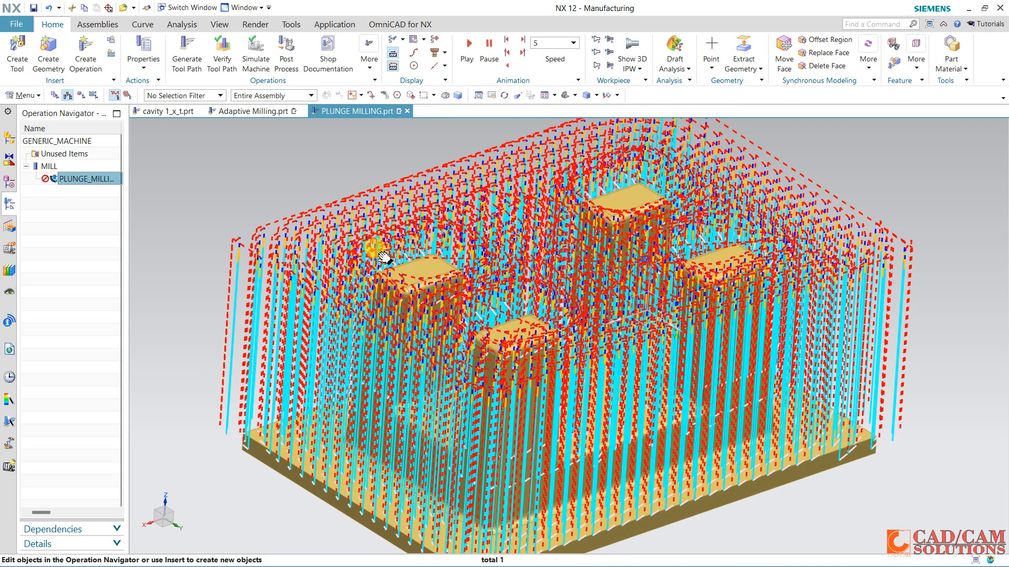
pyautogui.moveTo(378, 250); pyautogui.dragTo(722, 218, button='middle')
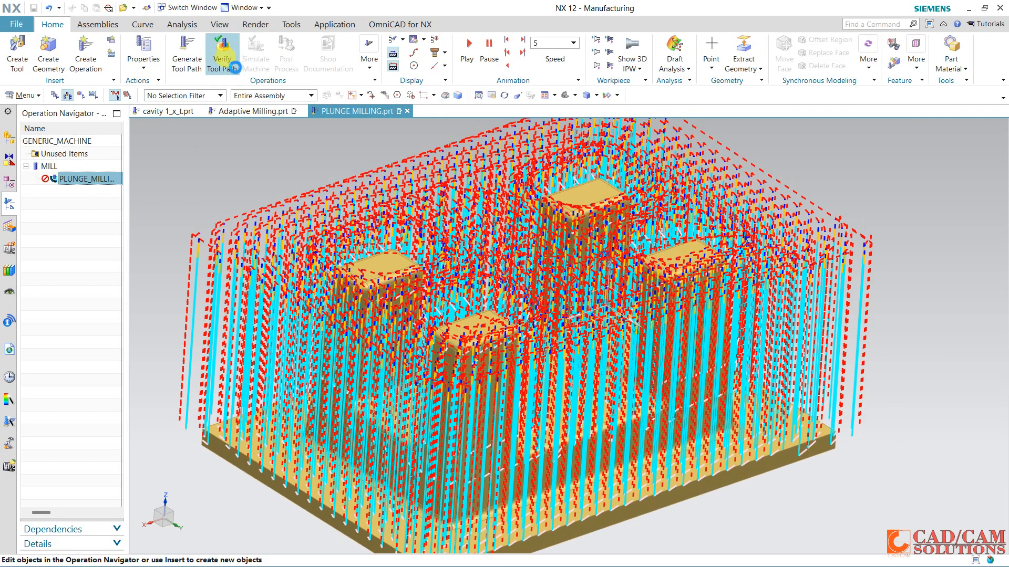
pyautogui.click(222, 50)
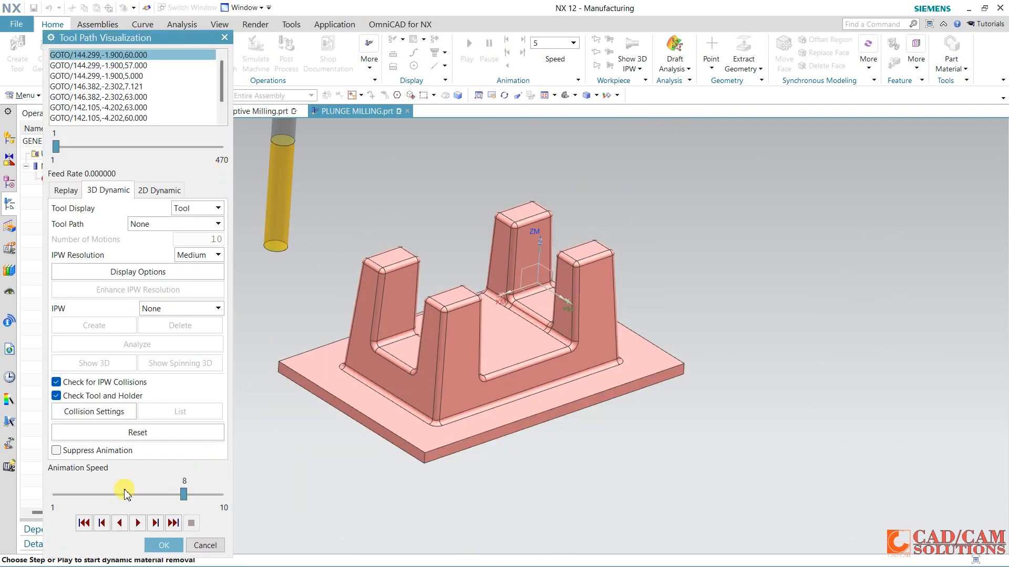
pyautogui.click(68, 192)
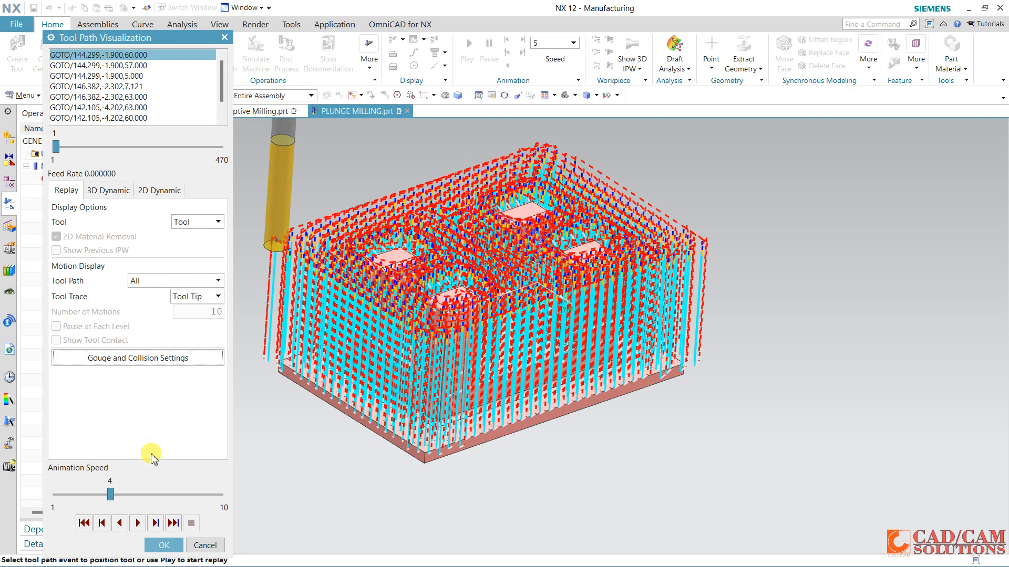
pyautogui.click(137, 523)
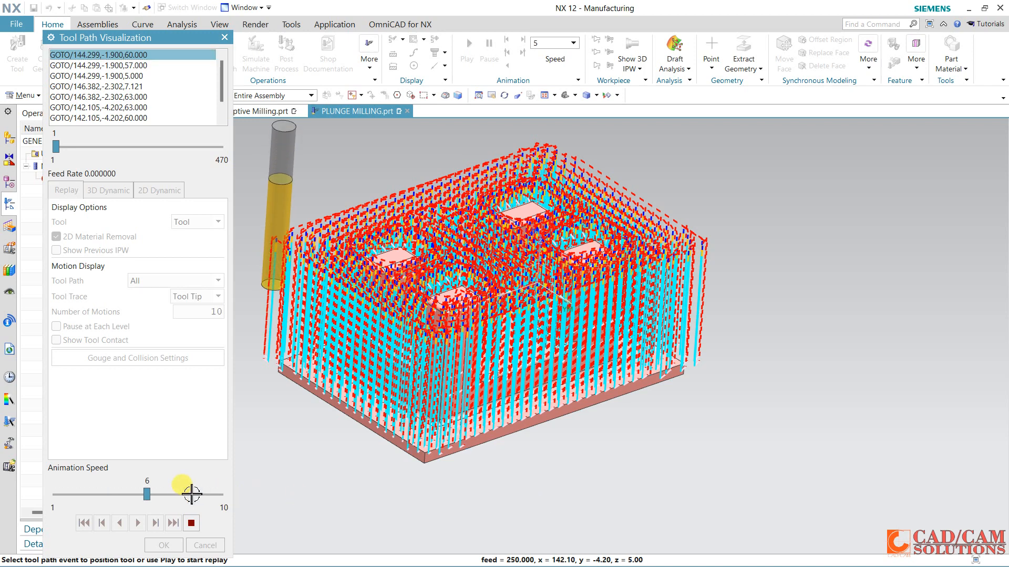
pyautogui.click(176, 494)
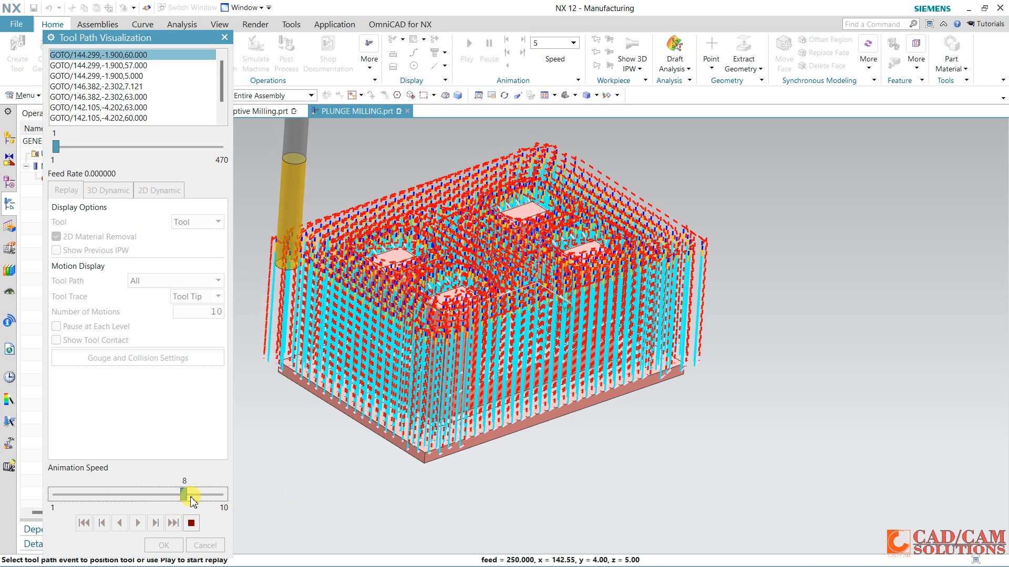
pyautogui.click(189, 494)
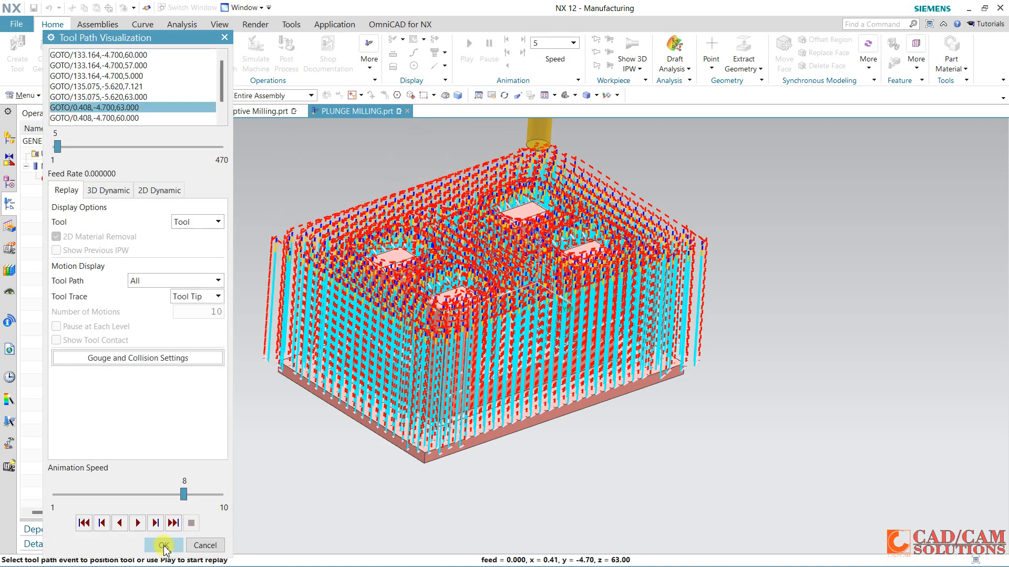
pyautogui.click(164, 545)
# Delete the existing plunge milling operation under the MILL tool.
pyautogui.rightClick(95, 183)
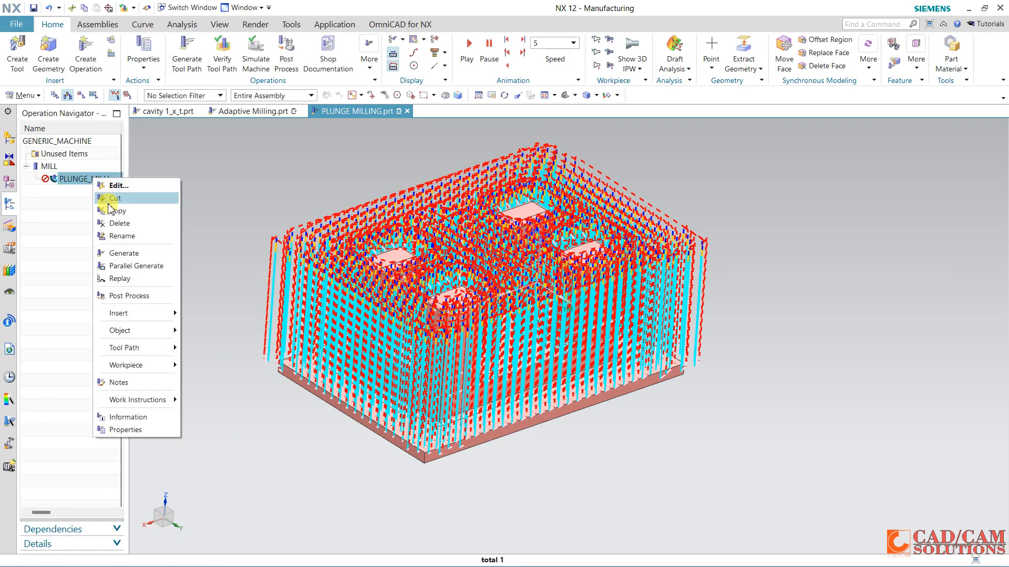
pyautogui.click(110, 221)
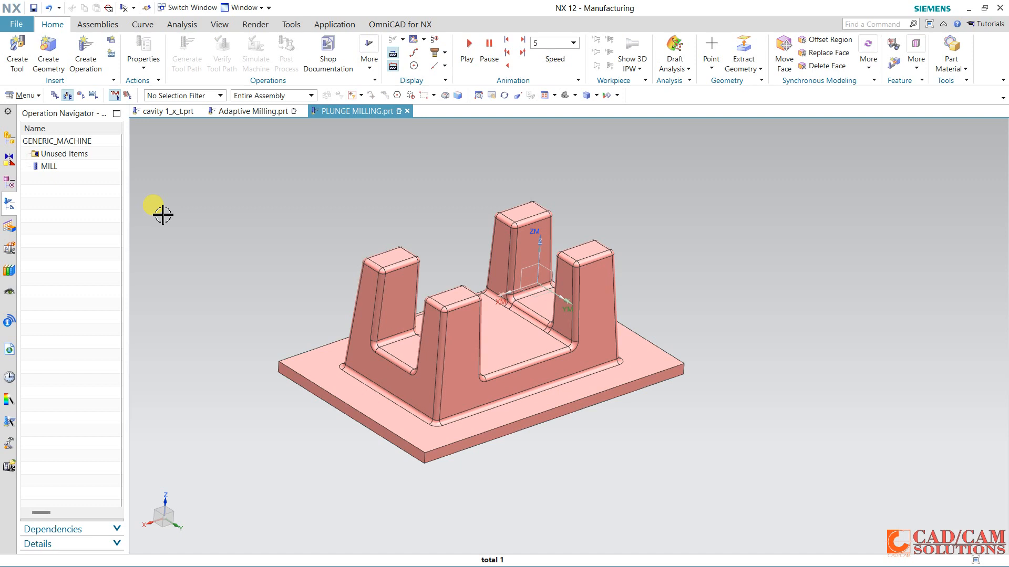
pyautogui.moveTo(331, 241); pyautogui.dragTo(352, 247, button='middle')
pyautogui.moveTo(399, 218)
pyautogui.mouseDown(button='middle')
pyautogui.moveTo(387, 191)
pyautogui.moveTo(393, 212)
pyautogui.mouseUp(button='middle')
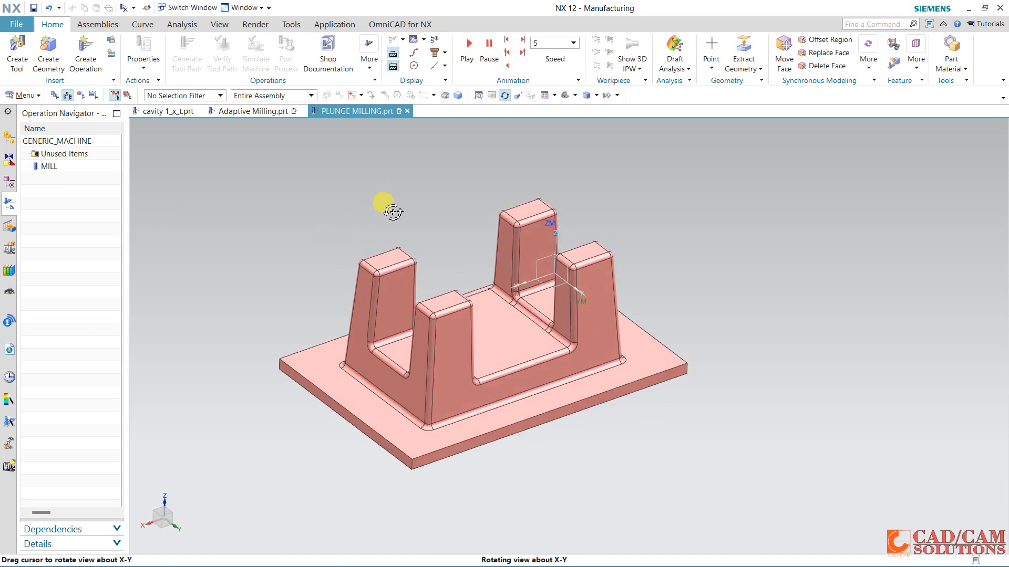
# Create a mill_contour Plunge Milling operation named PLUNGE_MILLING with program NC_PROGRAM, tool MILL, geometry WORKPIECE and method METHOD.
pyautogui.click(58, 167)
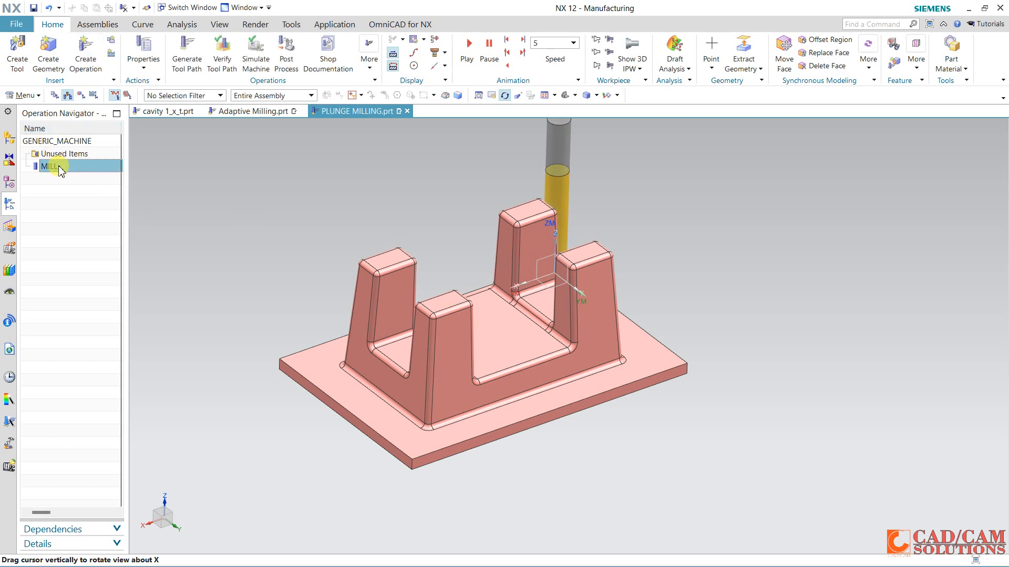
pyautogui.moveTo(635, 256); pyautogui.dragTo(608, 268, button='middle')
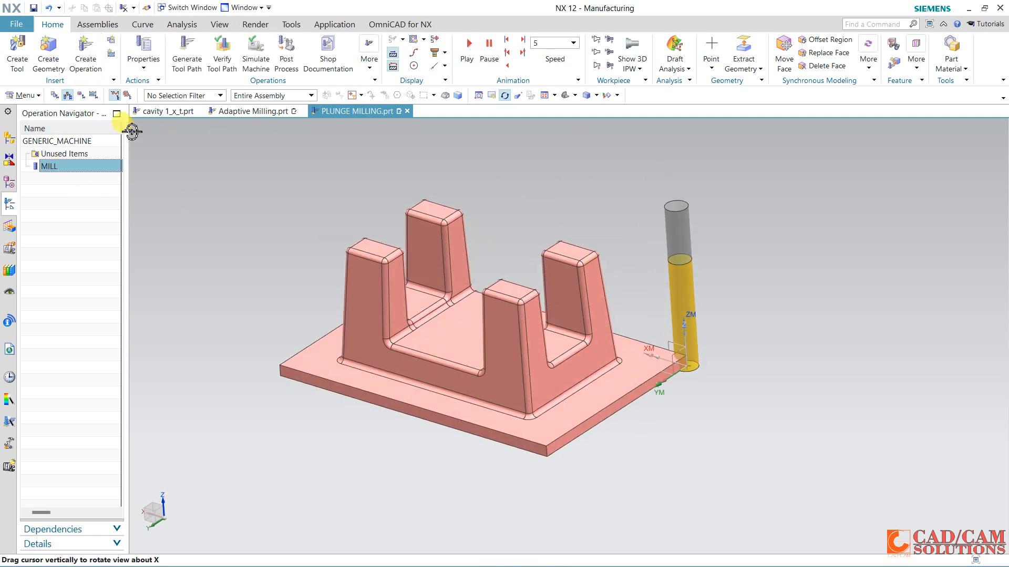
pyautogui.click(90, 73)
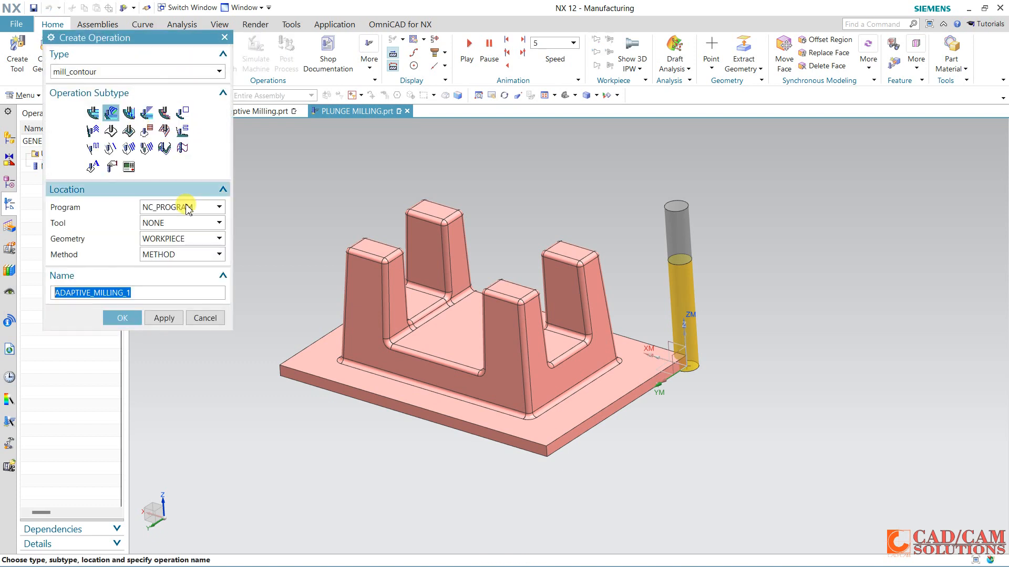
pyautogui.click(129, 113)
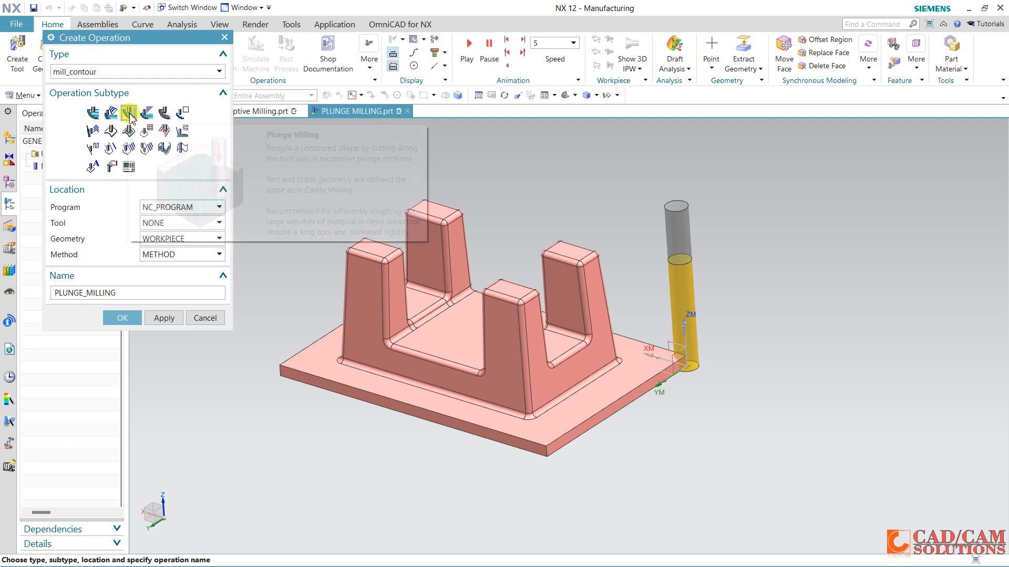
pyautogui.click(150, 223)
pyautogui.click(164, 248)
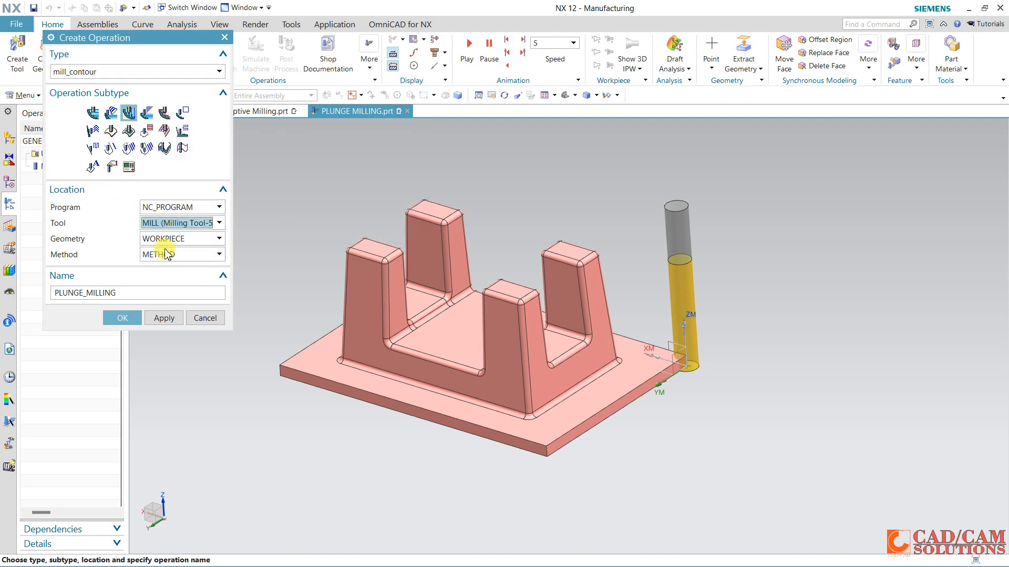
pyautogui.click(123, 317)
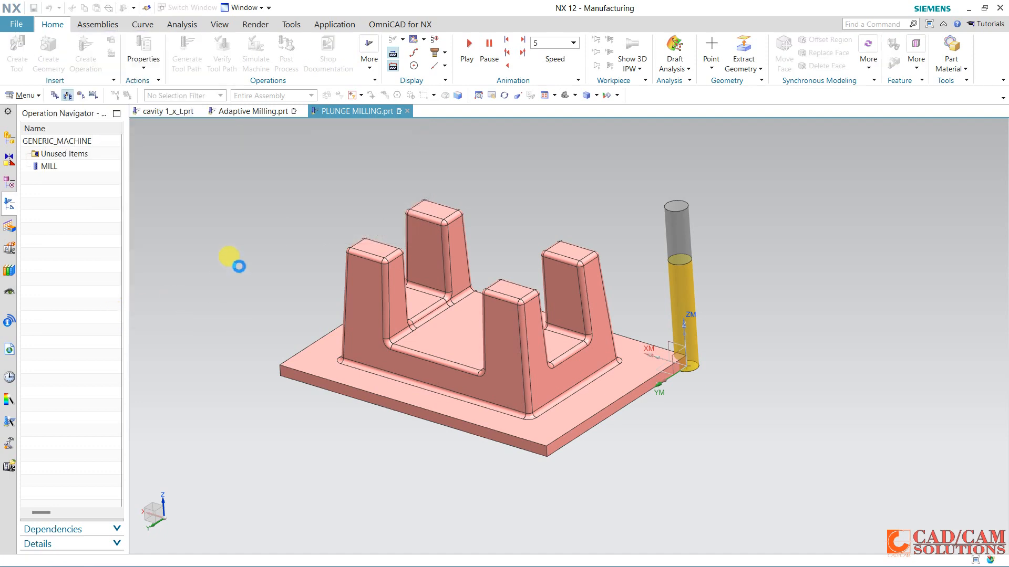
# Specify the plunge milling cut area by box-selecting the part's faces in the front view and accept the selection.
pyautogui.click(198, 145)
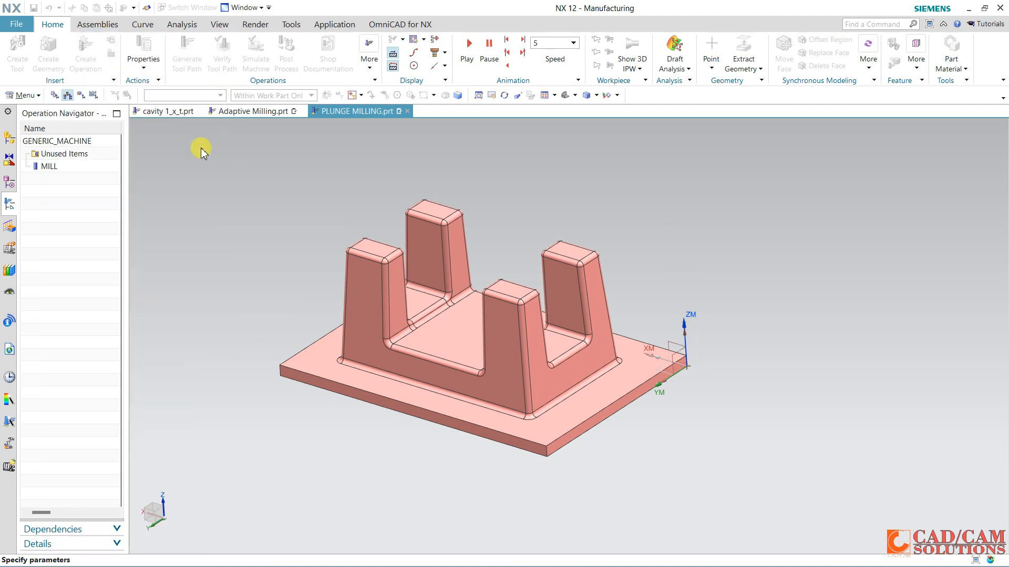
pyautogui.middleClick(351, 170)
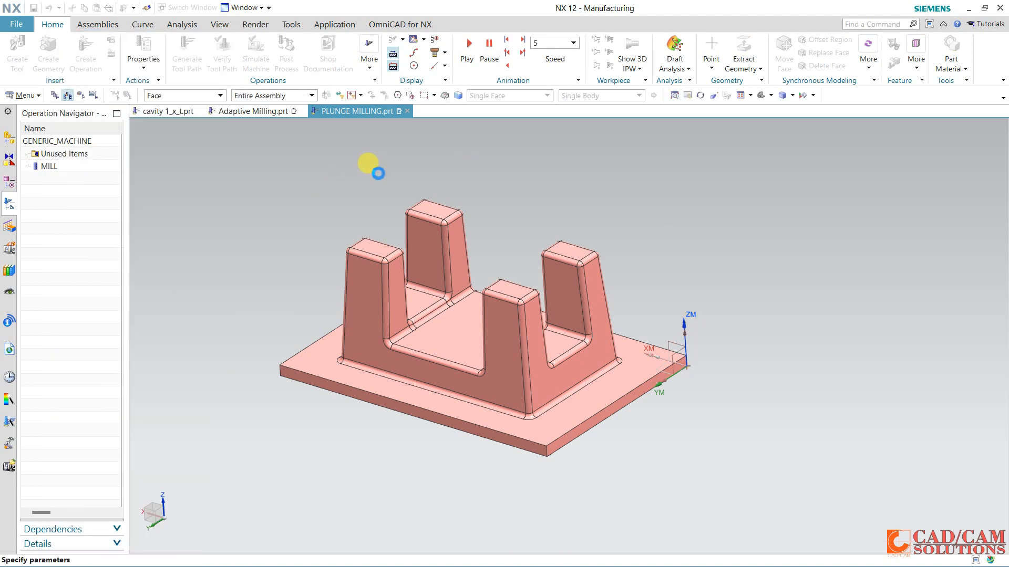
pyautogui.press('F8')
pyautogui.click(200, 146)
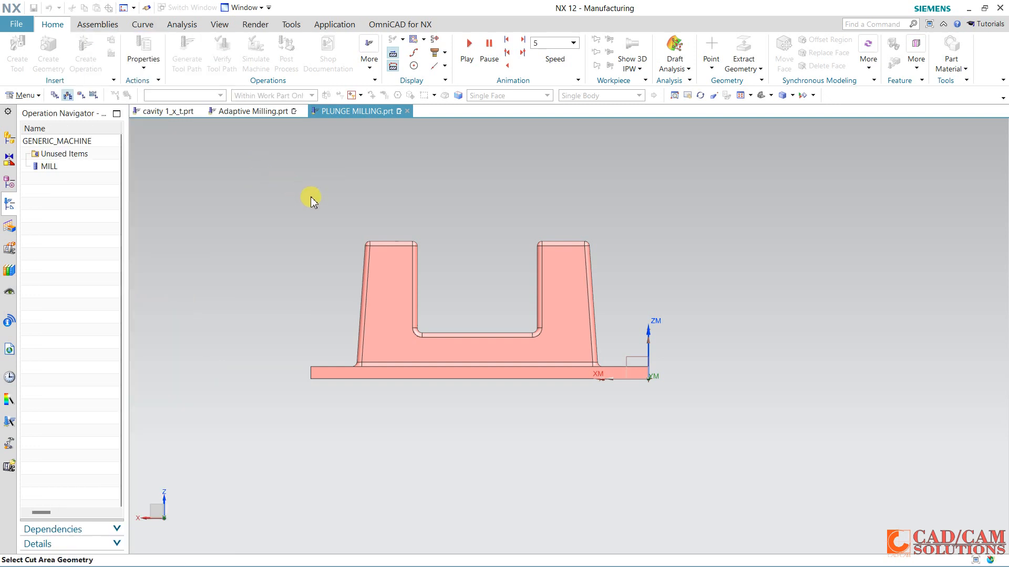
pyautogui.moveTo(285, 177); pyautogui.dragTo(674, 374)
pyautogui.moveTo(725, 282); pyautogui.dragTo(682, 305, button='middle')
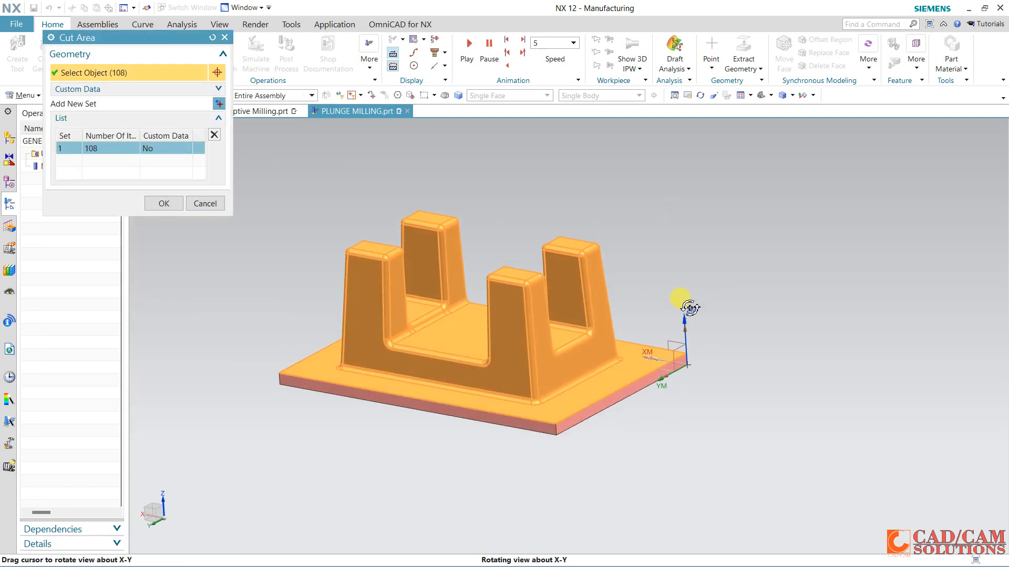
pyautogui.click(164, 204)
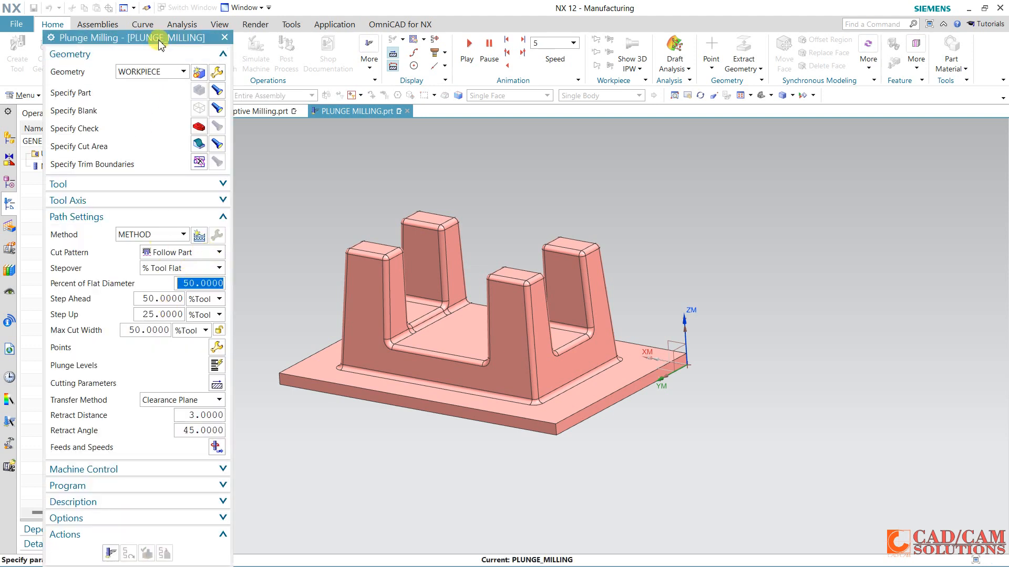
# Examine the dimensions of the MILL tool assigned to the operation and close its parameters without changes.
pyautogui.moveTo(159, 38); pyautogui.dragTo(161, 23)
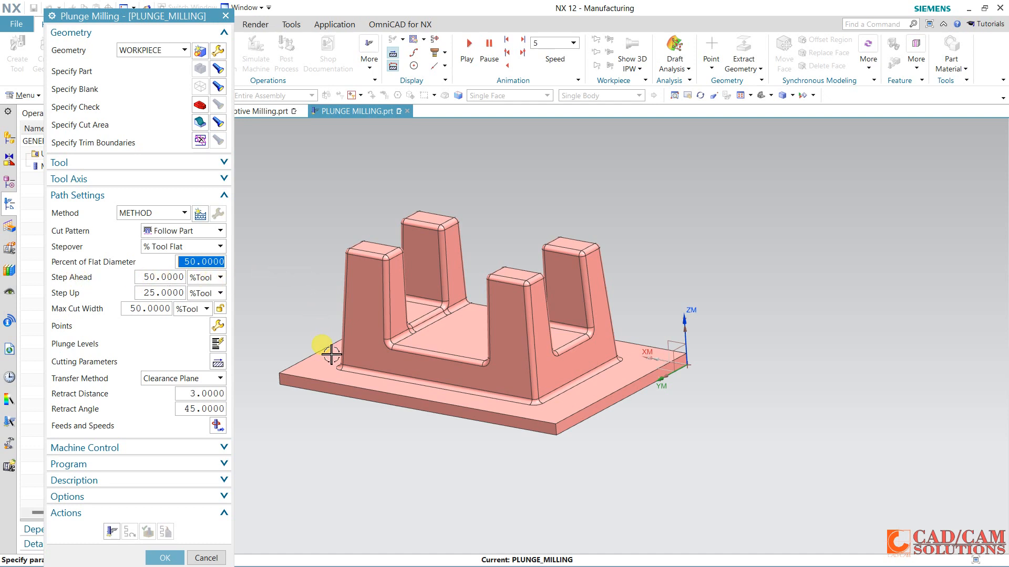
pyautogui.click(171, 162)
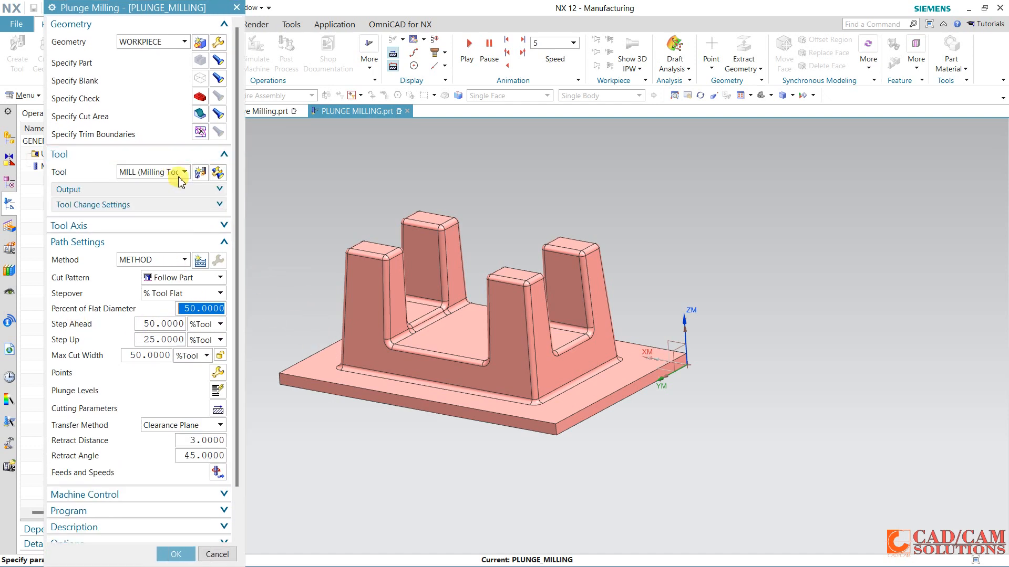
pyautogui.click(180, 177)
pyautogui.click(218, 174)
pyautogui.click(218, 174)
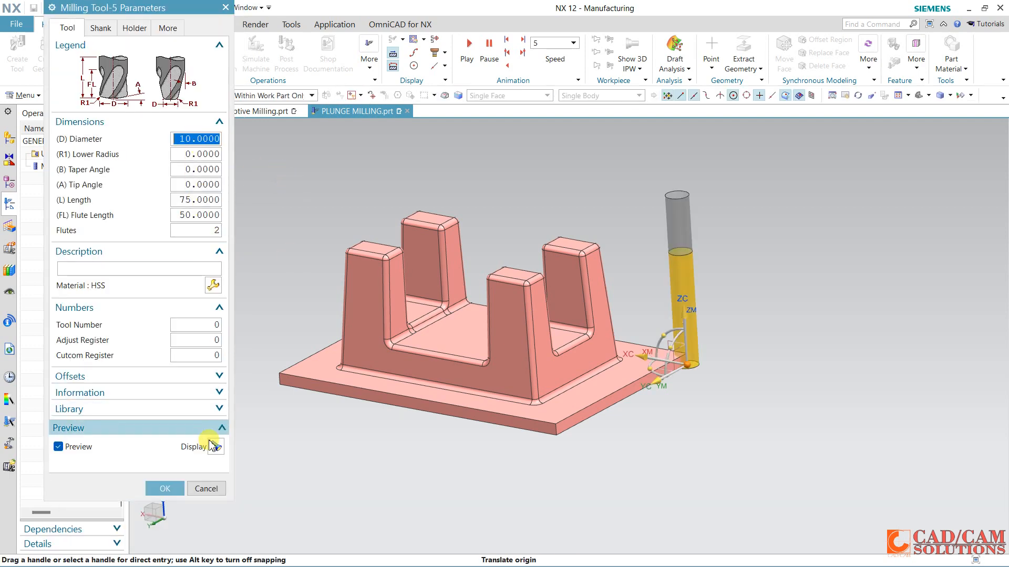
pyautogui.click(199, 488)
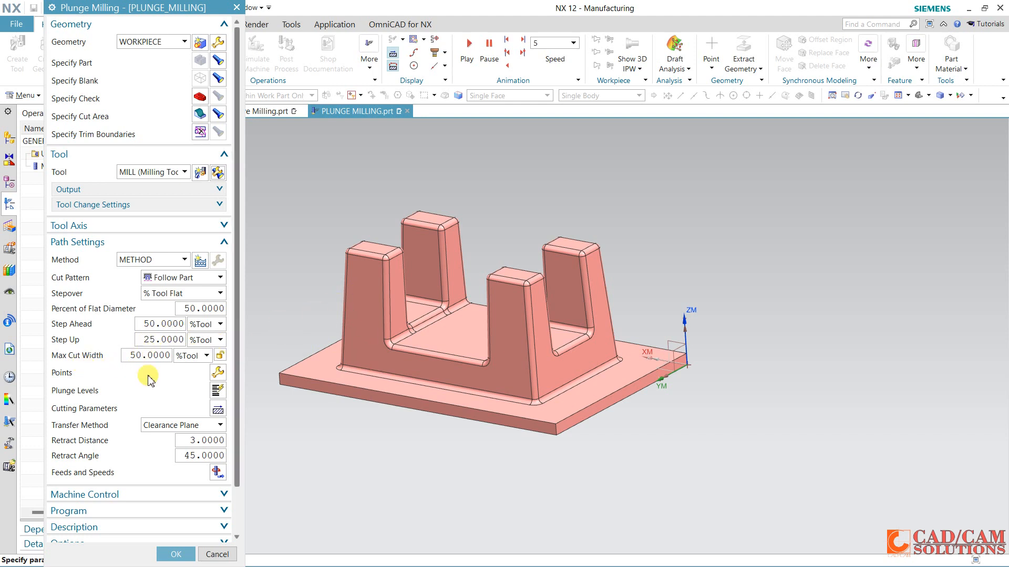
# Generate the plunge milling tool path and play its verification as a 3D Dynamic simulation.
pyautogui.scroll(-2, 158, 468)
pyautogui.click(111, 528)
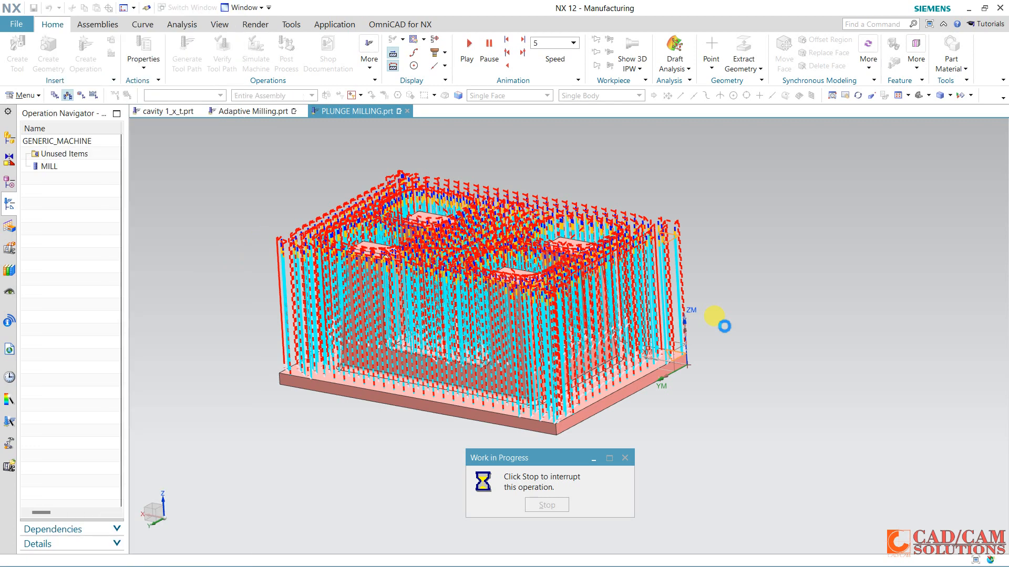
pyautogui.scroll(-3, 197, 441)
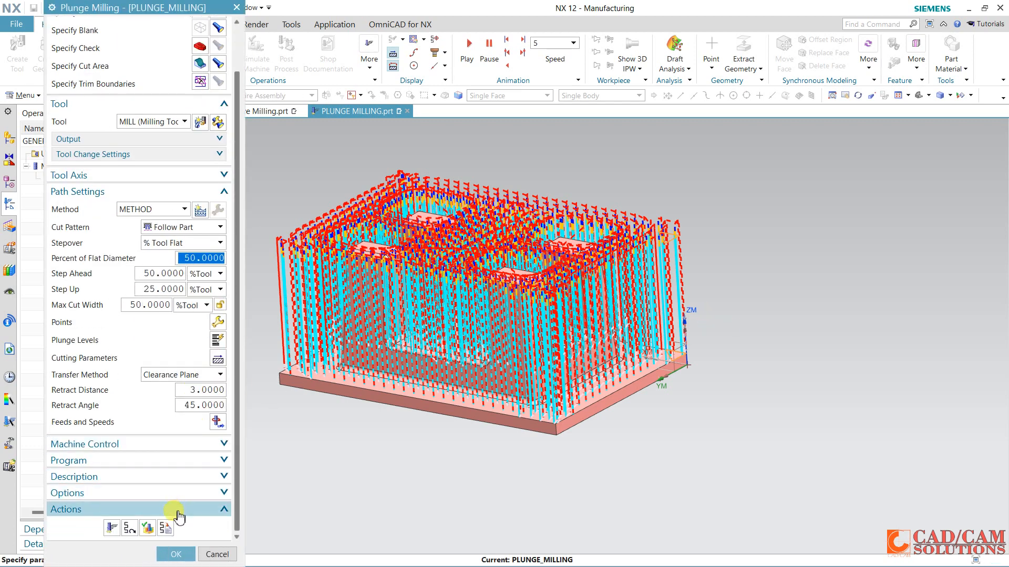
pyautogui.click(144, 527)
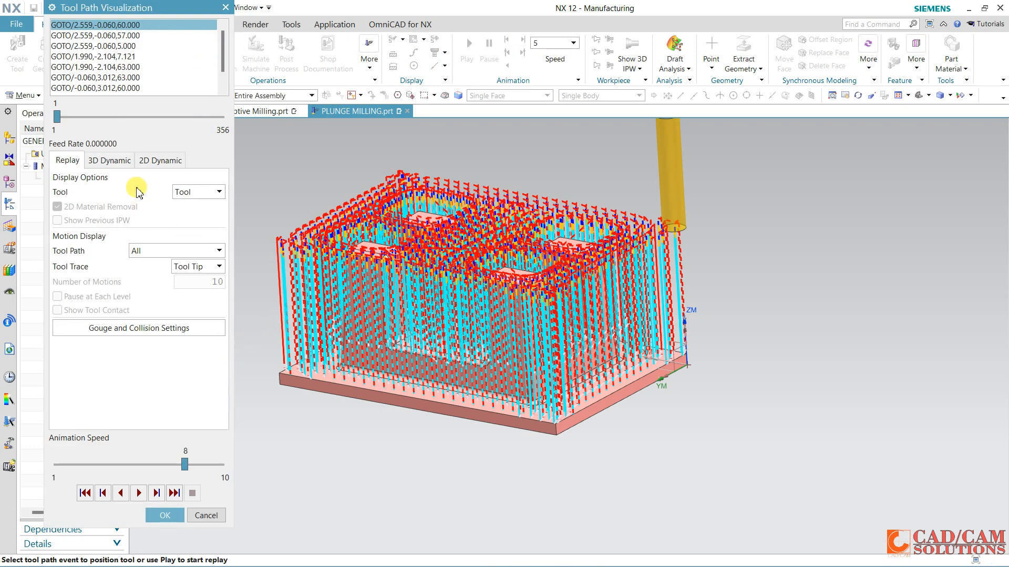
pyautogui.click(121, 161)
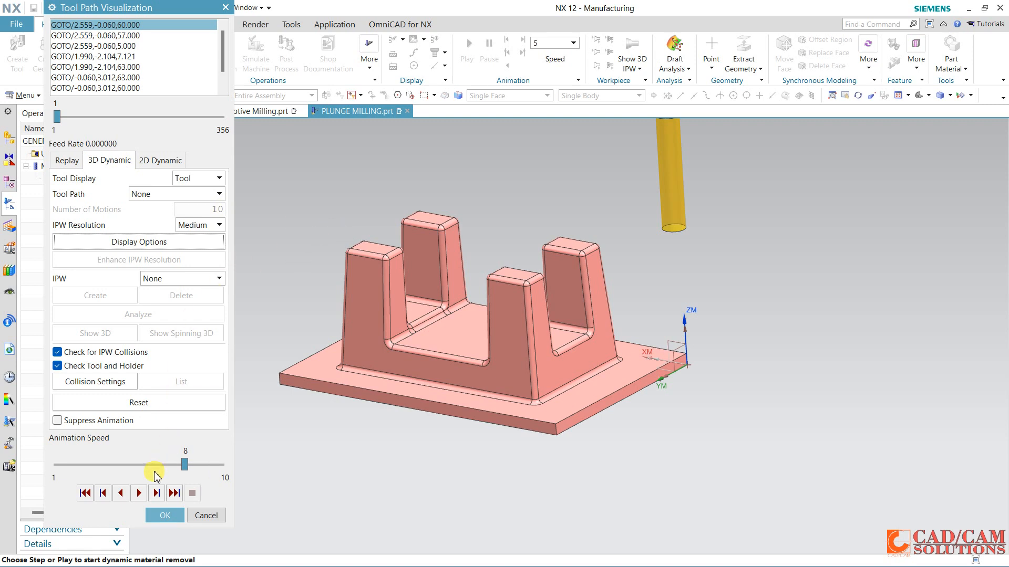
pyautogui.click(143, 490)
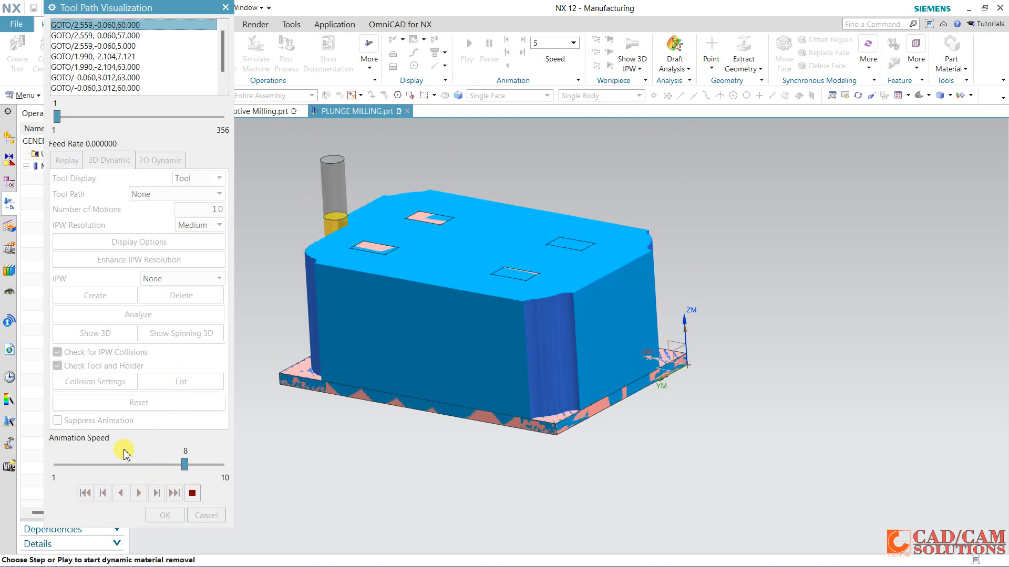
# Slow the running plunge milling simulation to speed 3 and raise it to 9 to watch the material removal.
pyautogui.click(118, 465)
pyautogui.click(81, 467)
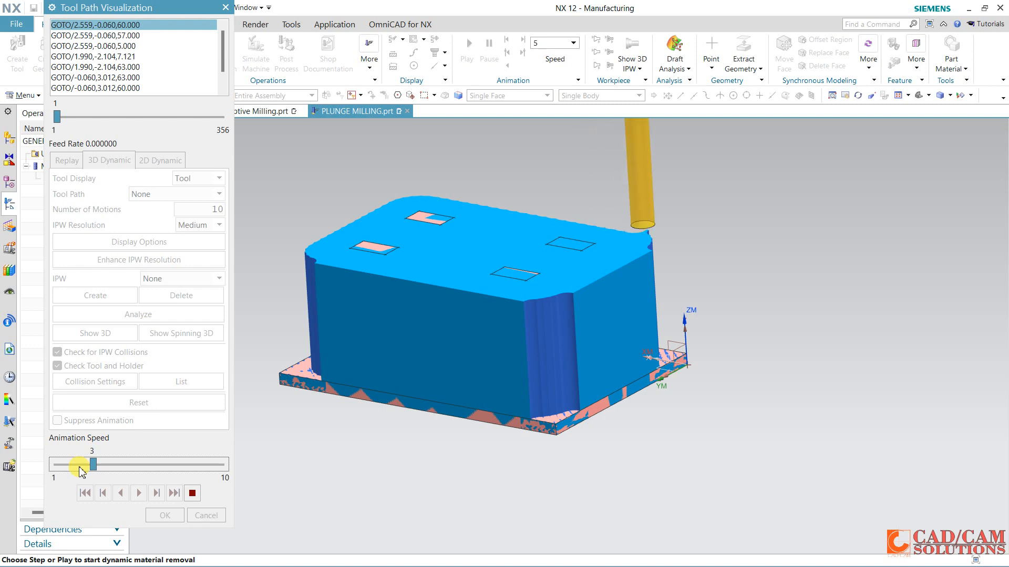
pyautogui.click(153, 465)
pyautogui.click(176, 467)
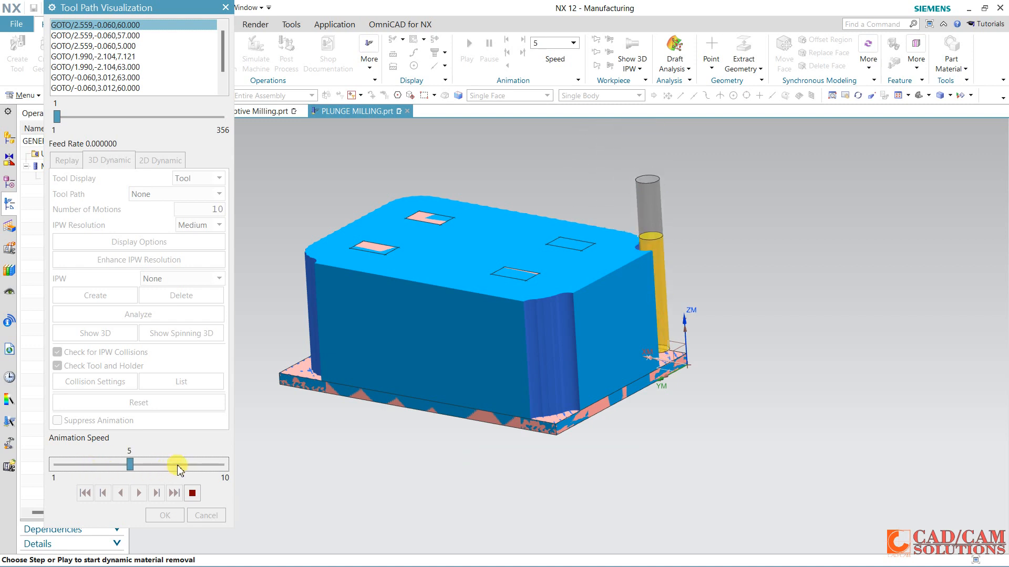
pyautogui.click(183, 468)
pyautogui.click(194, 468)
pyautogui.click(207, 469)
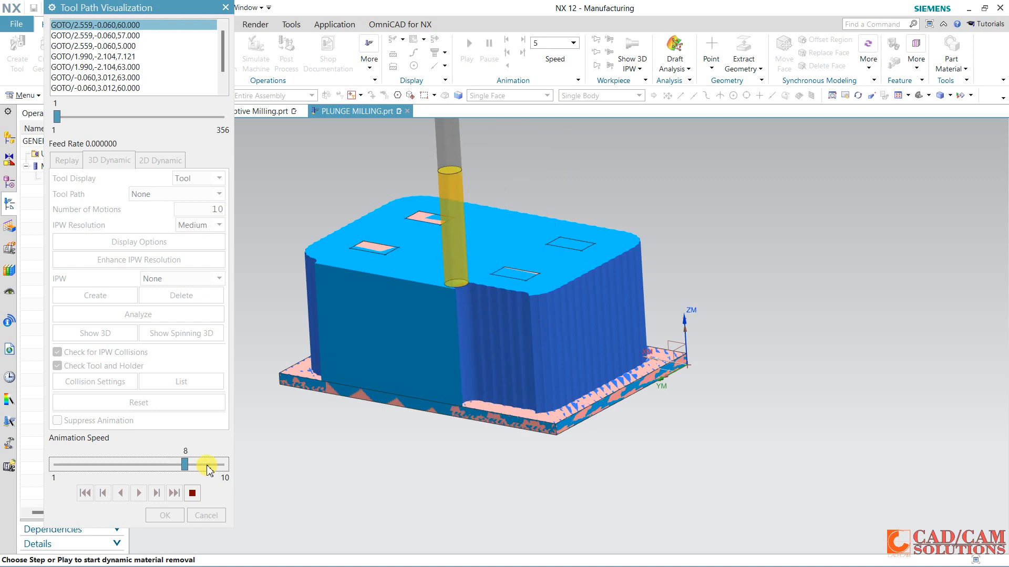
pyautogui.click(208, 469)
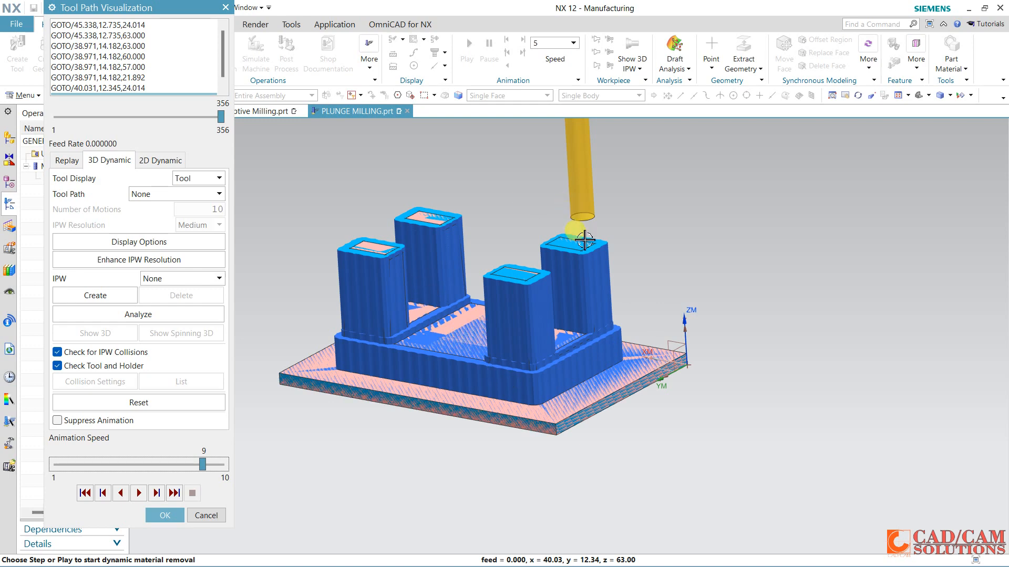
# Close the tool path verification and accept the Plunge Milling operation.
pyautogui.click(164, 515)
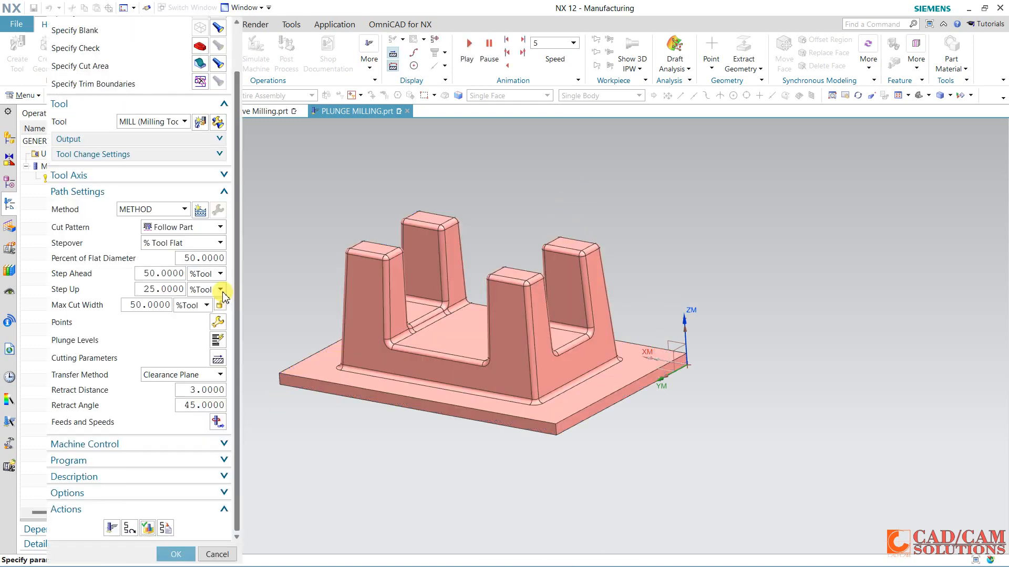
pyautogui.click(173, 554)
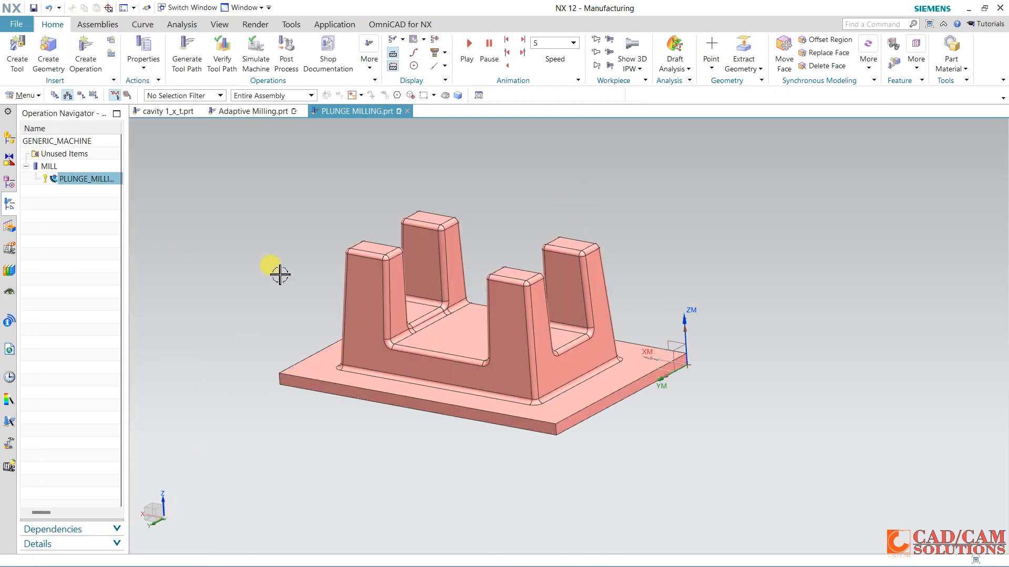
pyautogui.moveTo(275, 273); pyautogui.dragTo(283, 289, button='middle')
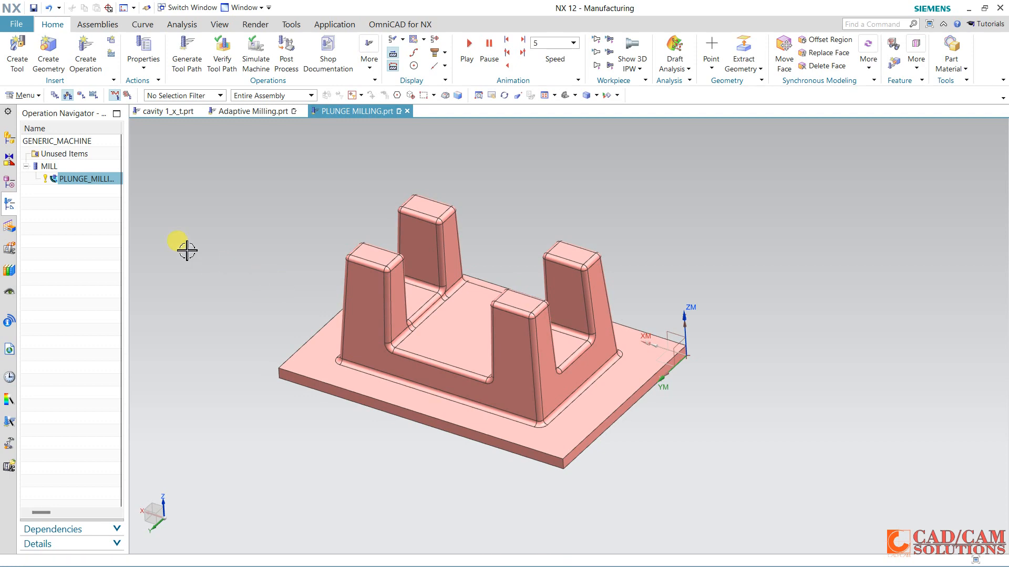
# Open the part file BOUNDARY DRIVE from the CONTOUR MILL folder and show its operations in the Geometry view.
pyautogui.click(17, 24)
pyautogui.click(33, 52)
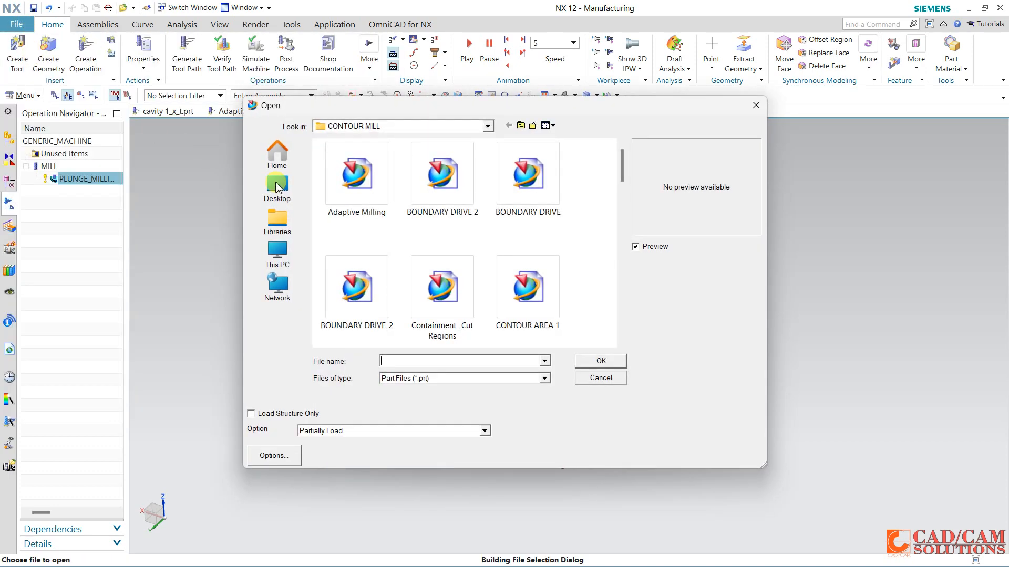
pyautogui.click(526, 181)
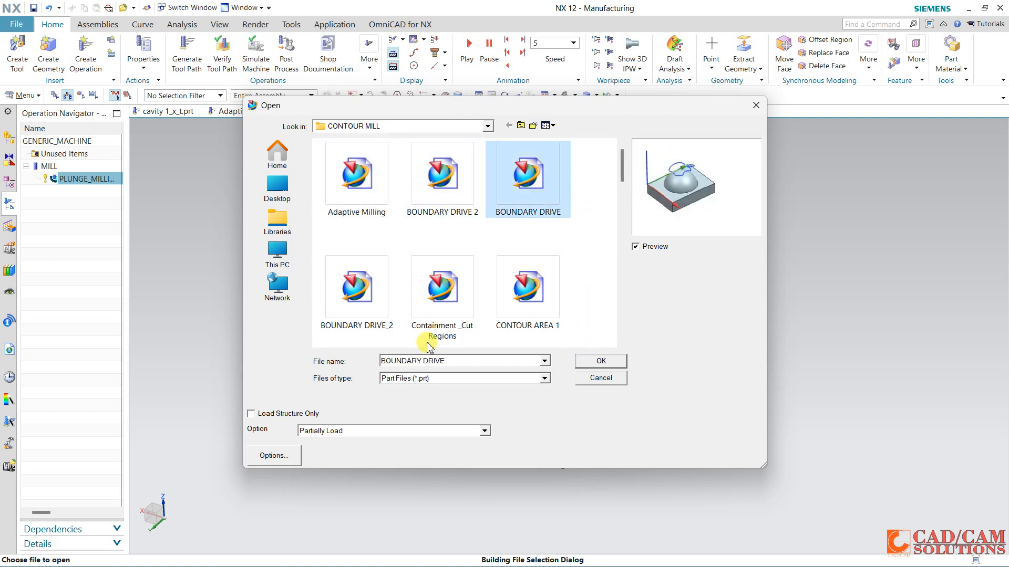
pyautogui.click(351, 283)
pyautogui.click(463, 292)
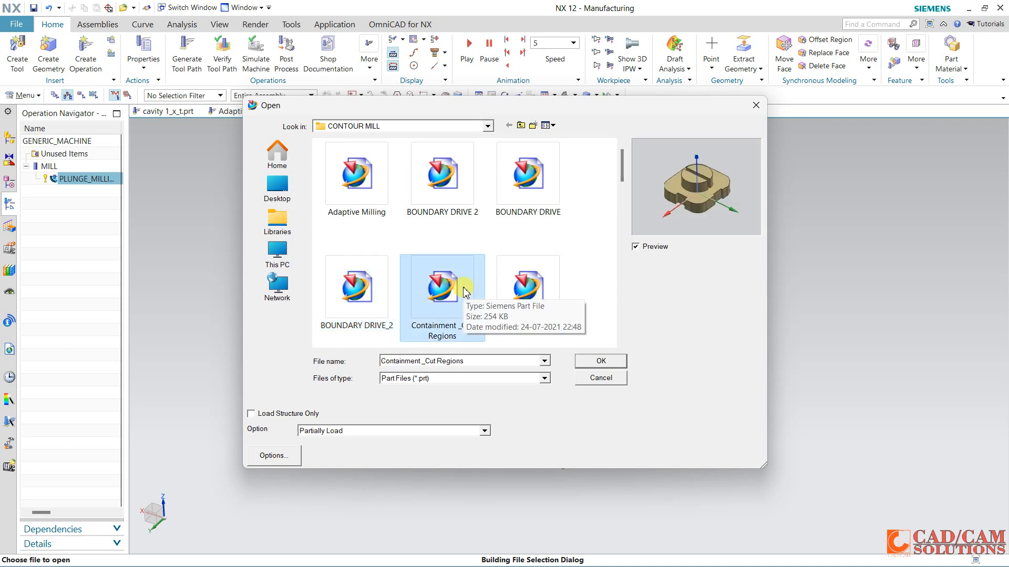
pyautogui.doubleClick(511, 167)
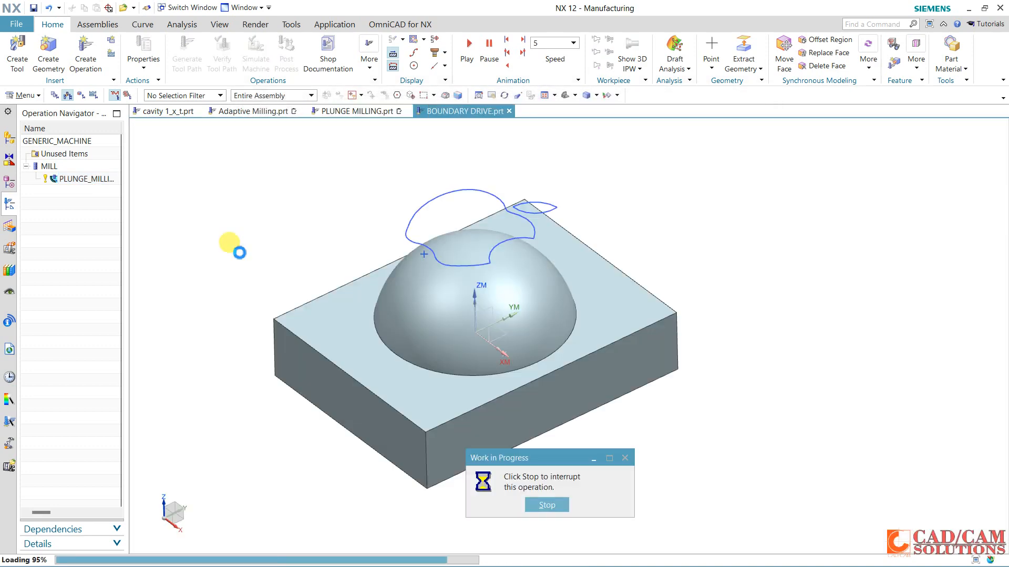
pyautogui.click(81, 95)
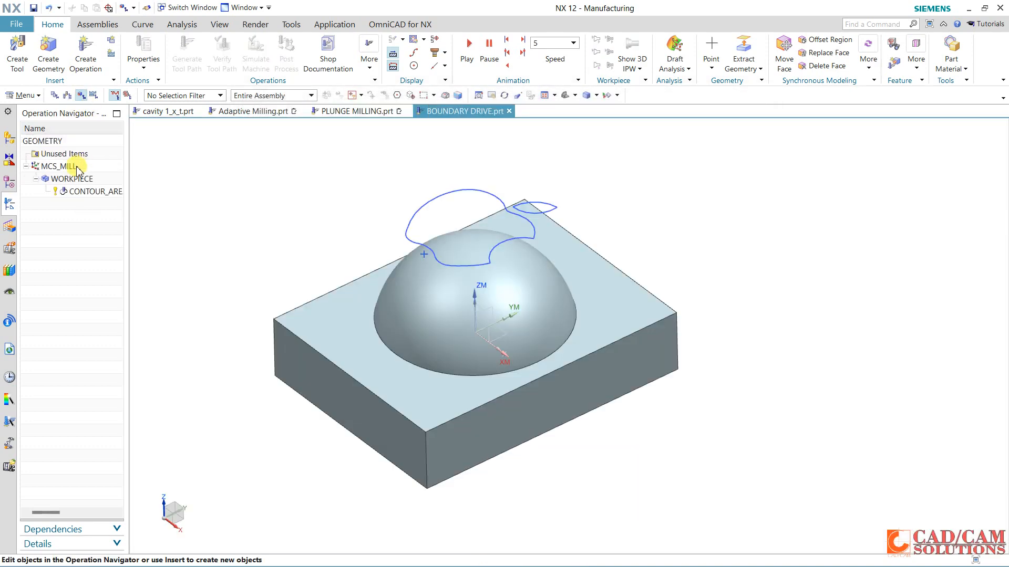
# Check the WORKPIECE blank geometry definition and its offset from the part, leaving the settings as they are.
pyautogui.doubleClick(84, 178)
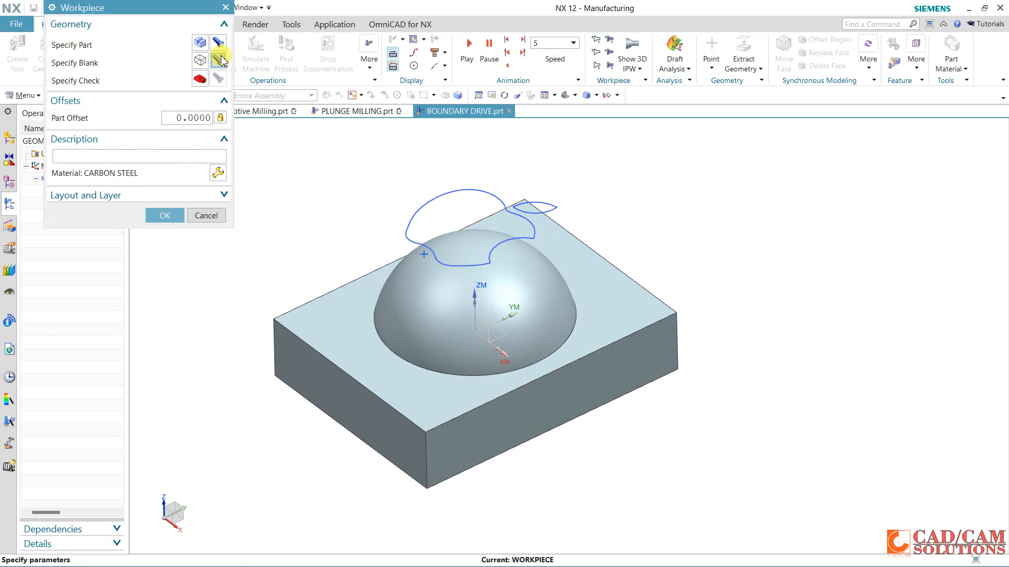
pyautogui.click(208, 63)
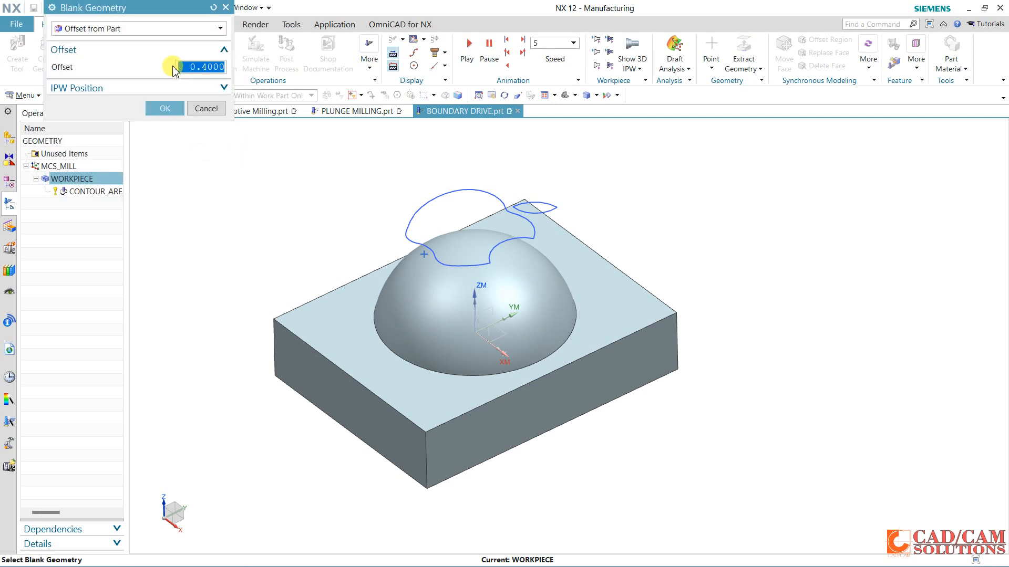
pyautogui.click(205, 108)
pyautogui.click(205, 215)
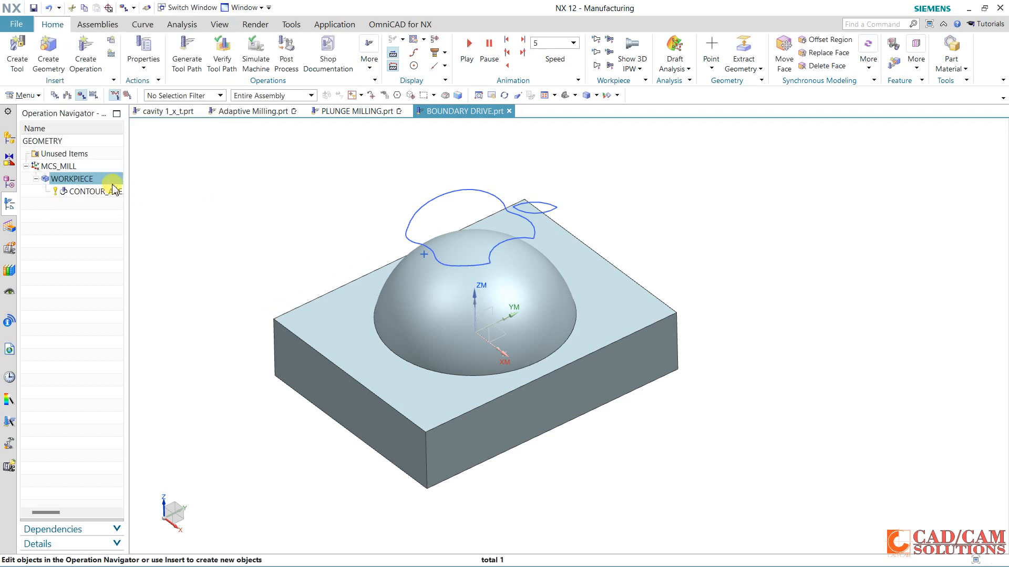
# Delete the existing contour area operation under WORKPIECE.
pyautogui.rightClick(107, 192)
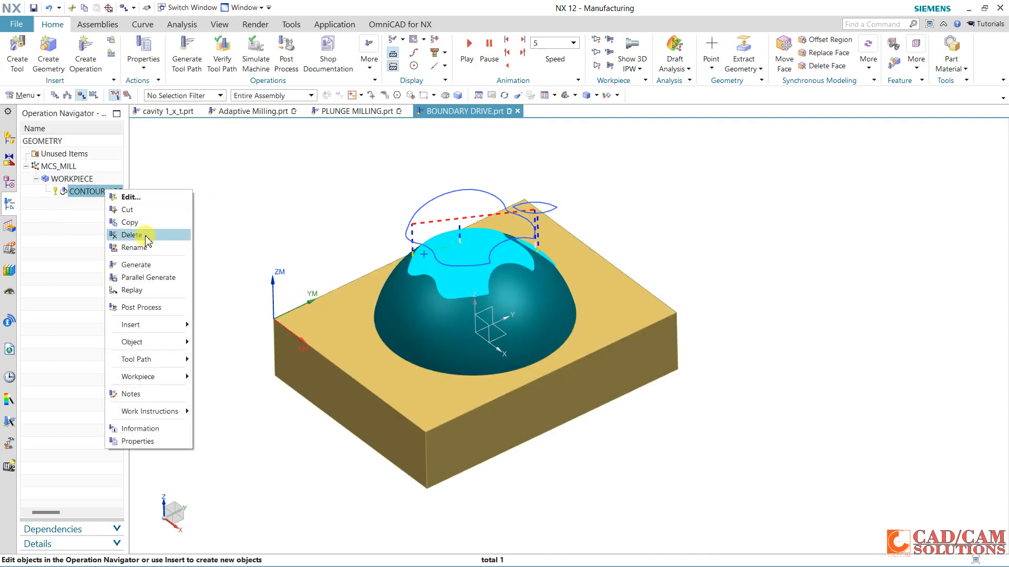
pyautogui.click(131, 243)
pyautogui.moveTo(386, 229); pyautogui.dragTo(376, 219, button='middle')
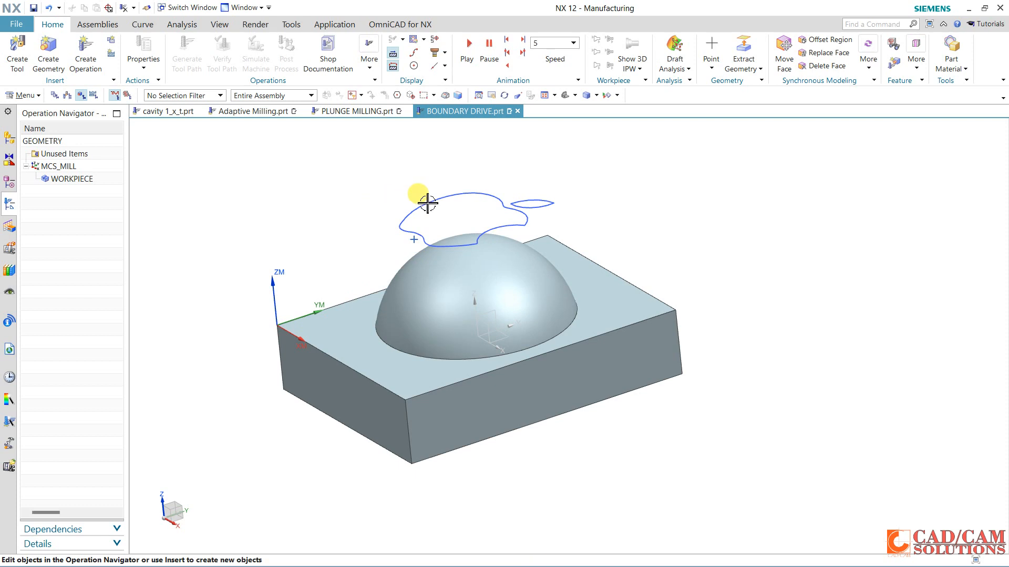
pyautogui.moveTo(508, 229)
pyautogui.mouseDown(button='middle')
pyautogui.moveTo(487, 207)
pyautogui.moveTo(491, 238)
pyautogui.mouseUp(button='middle')
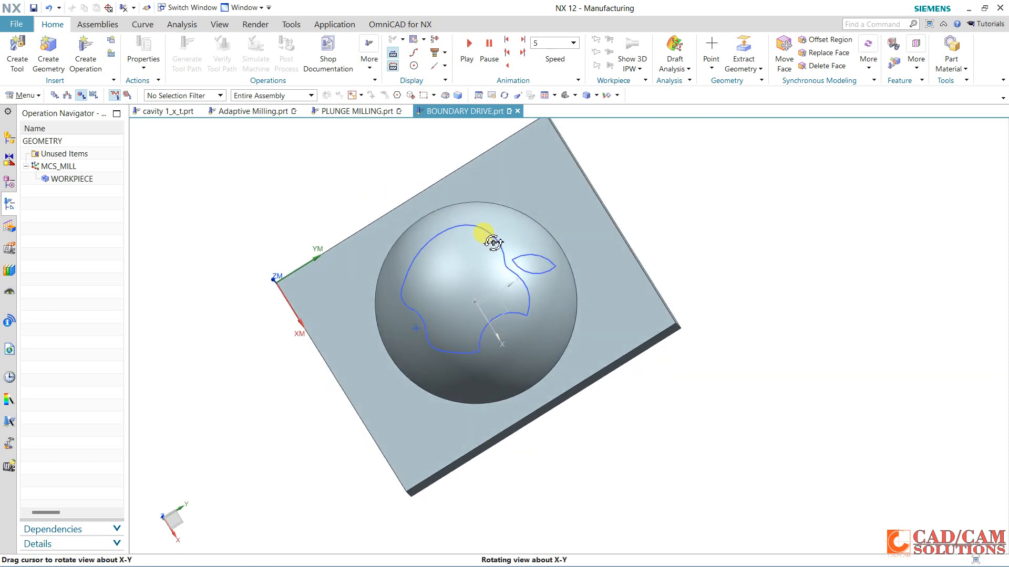
pyautogui.moveTo(392, 302); pyautogui.dragTo(333, 184, button='middle')
# Create a mill_contour Fixed Contour operation named FIXED_CONTOUR using the BALL_MILL tool and WORKPIECE geometry.
pyautogui.click(87, 55)
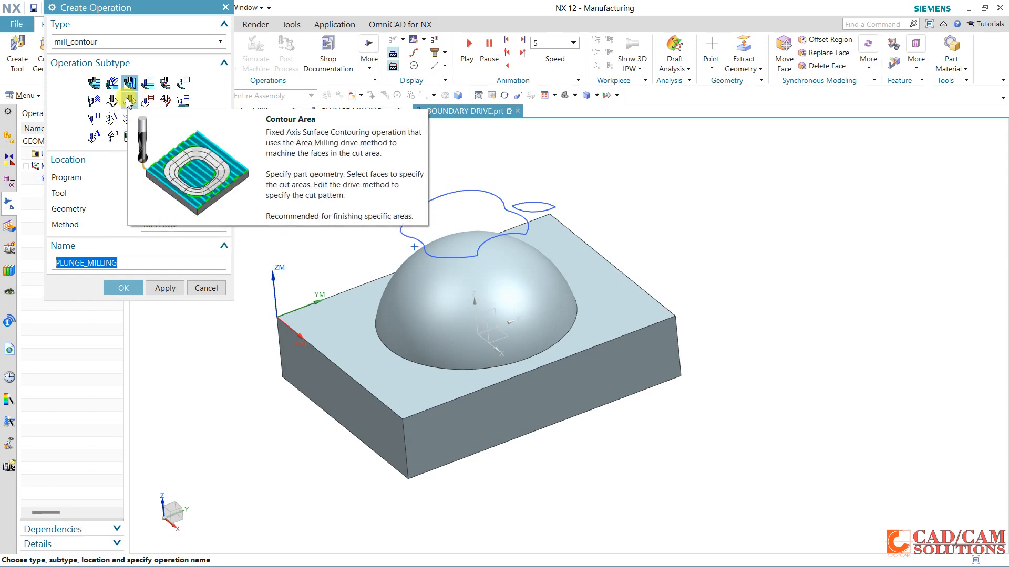
pyautogui.click(112, 100)
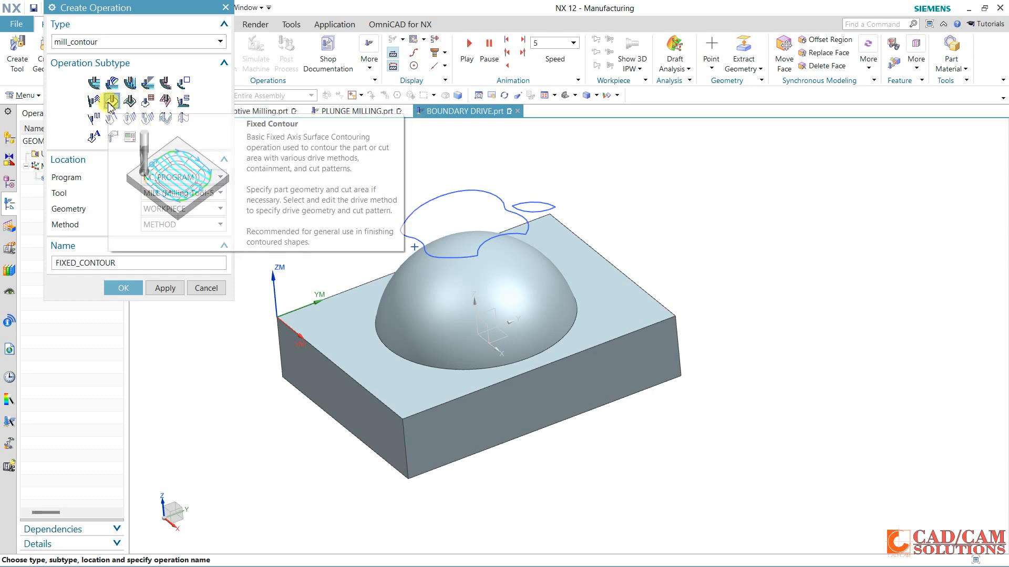
pyautogui.click(180, 193)
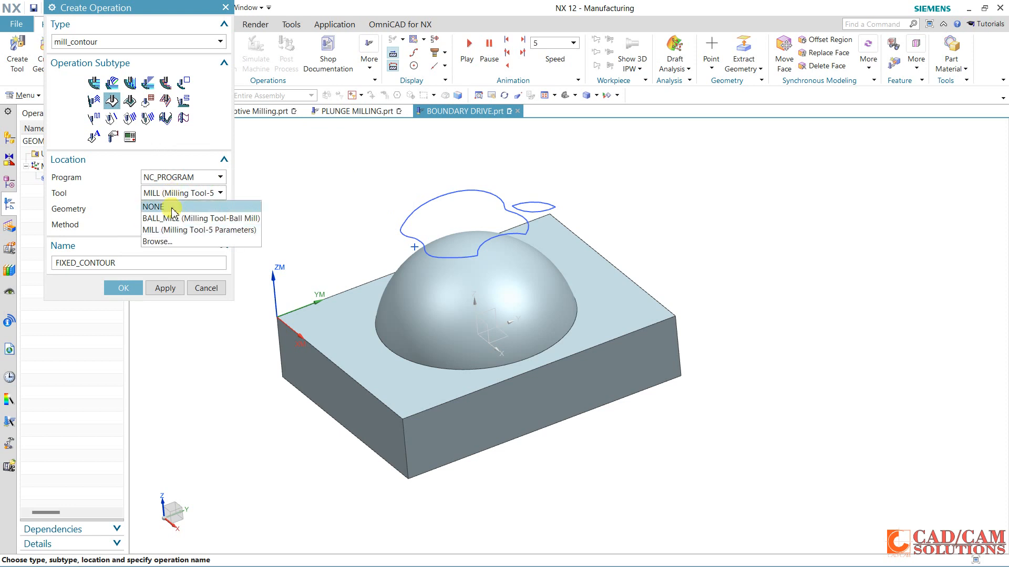
pyautogui.click(176, 216)
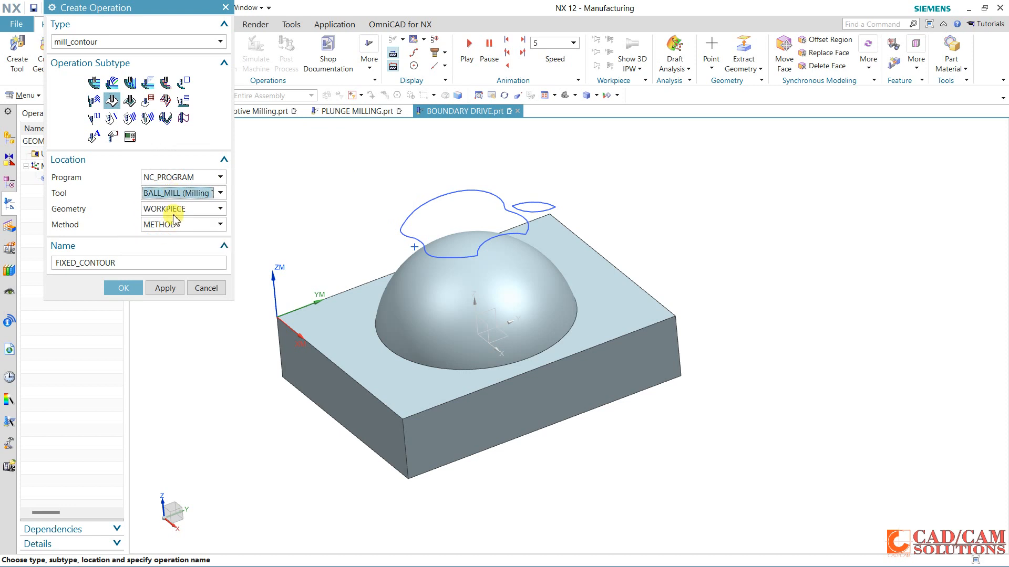
pyautogui.click(125, 288)
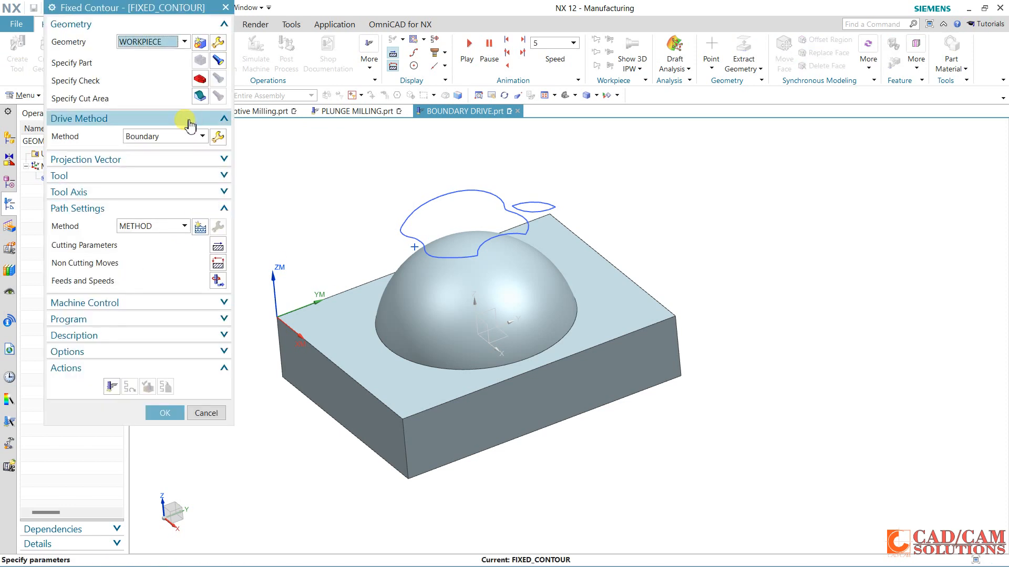
# Specify the dome face as the cut area of the Fixed Contour operation.
pyautogui.click(200, 97)
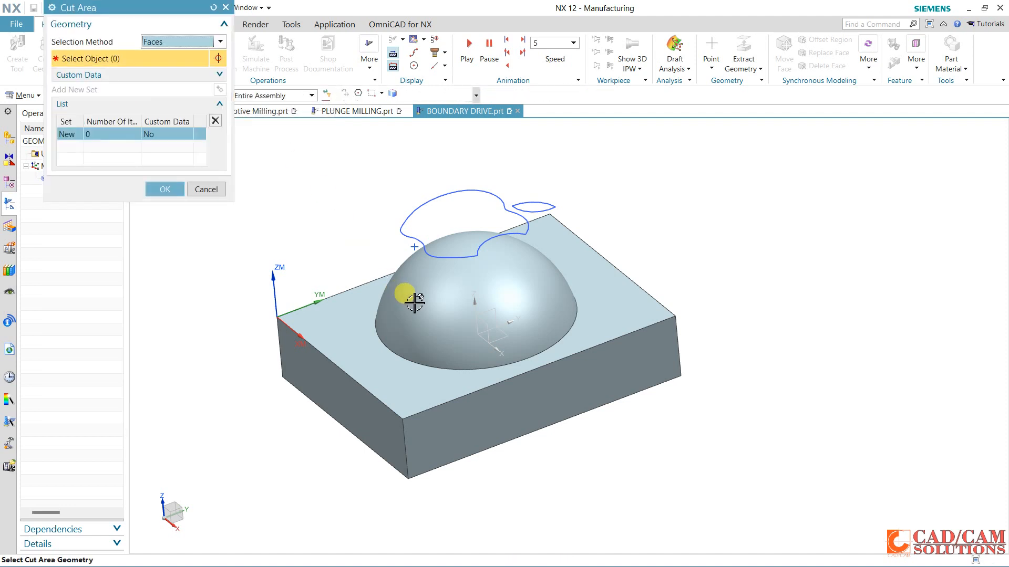
pyautogui.click(412, 288)
pyautogui.click(164, 177)
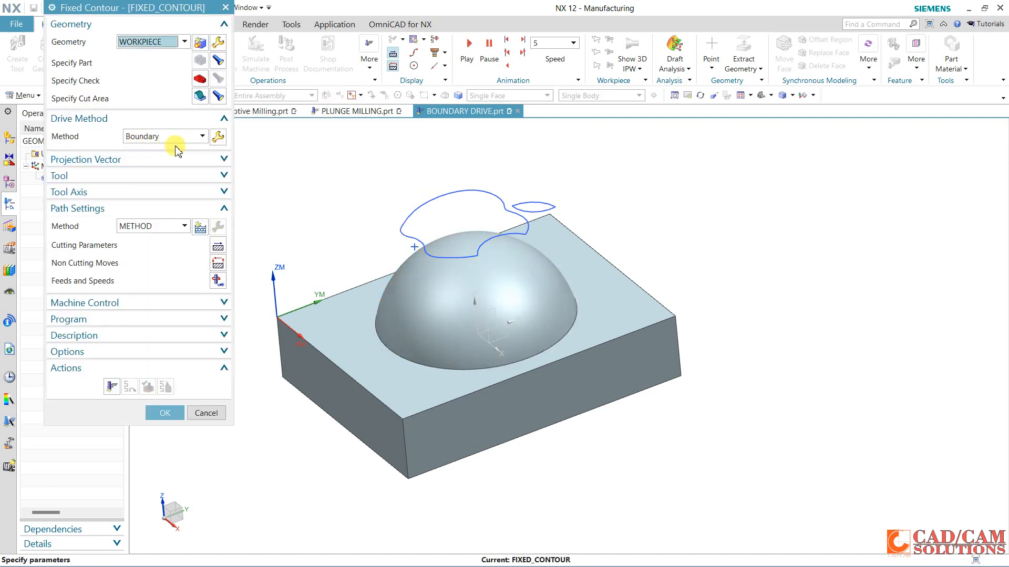
# Edit the Boundary drive method and pick the large apple outline as a closed Curves/Edges drive boundary using Connected Curves selection.
pyautogui.click(217, 137)
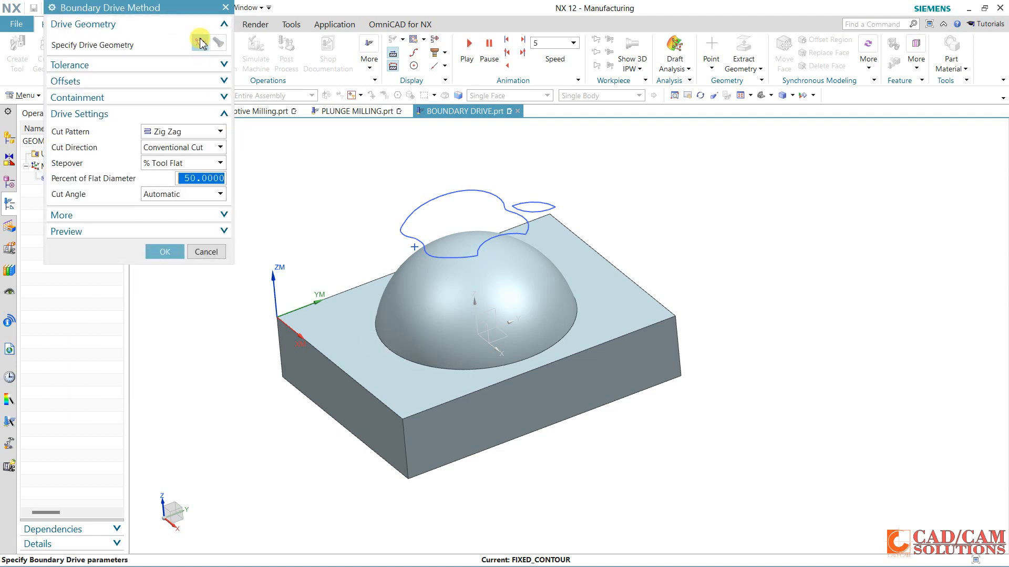
pyautogui.click(202, 43)
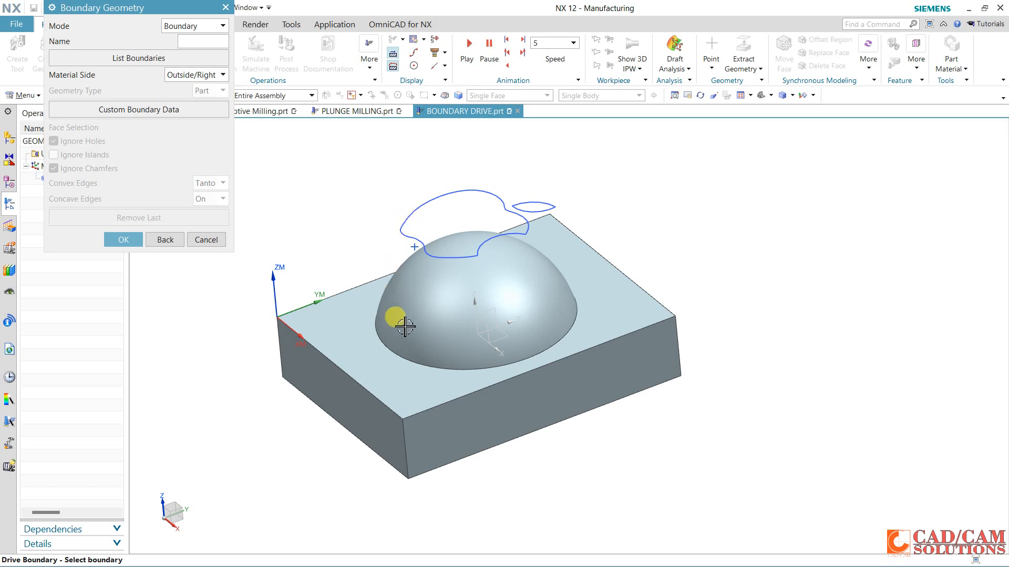
pyautogui.click(198, 31)
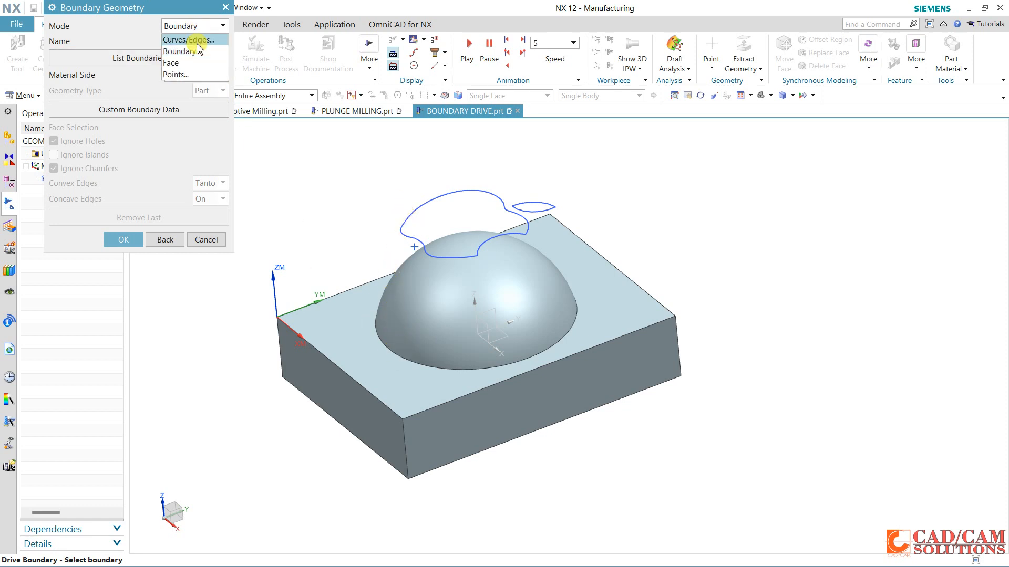
pyautogui.click(196, 41)
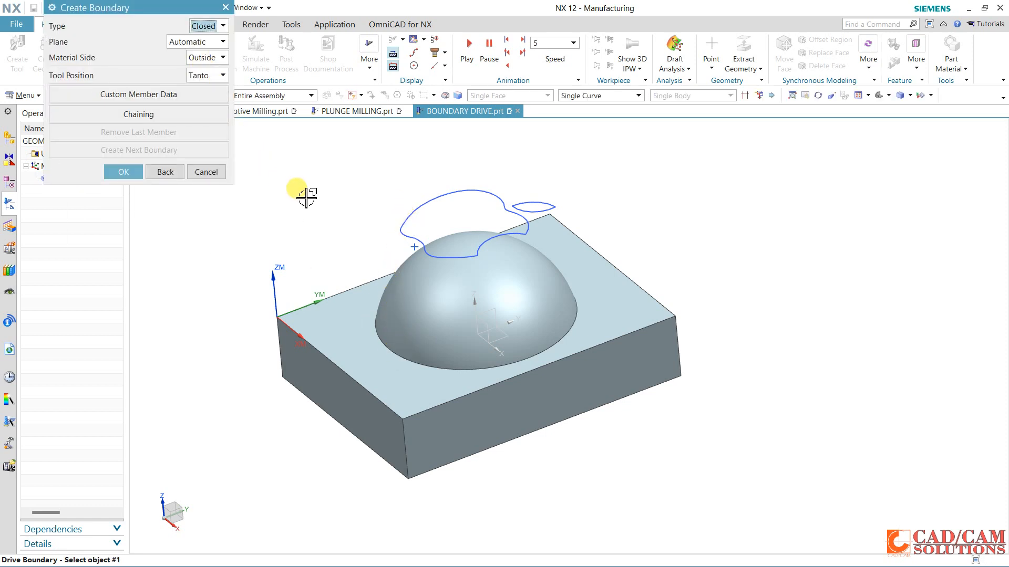
pyautogui.click(600, 98)
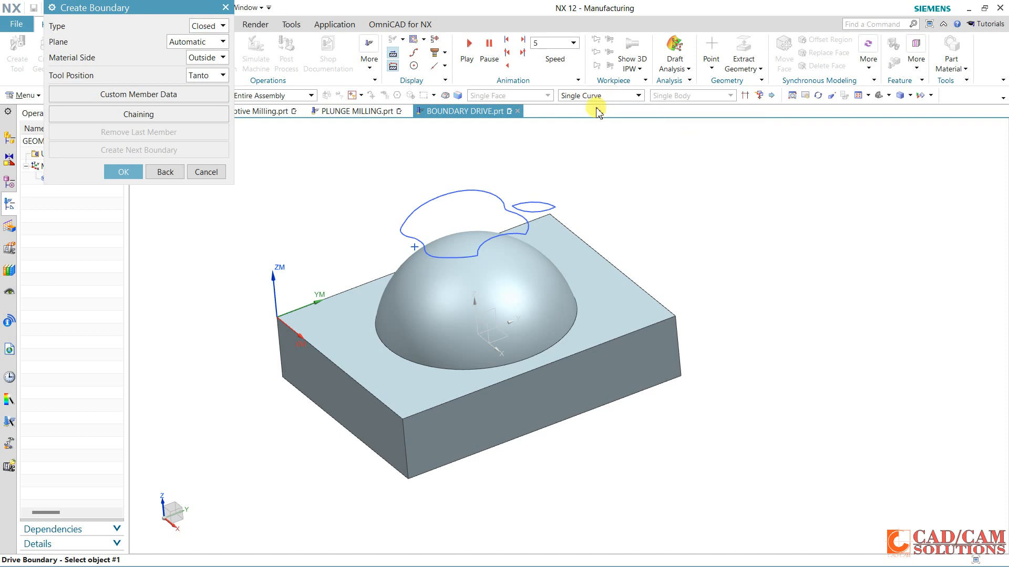
pyautogui.click(602, 97)
pyautogui.click(595, 117)
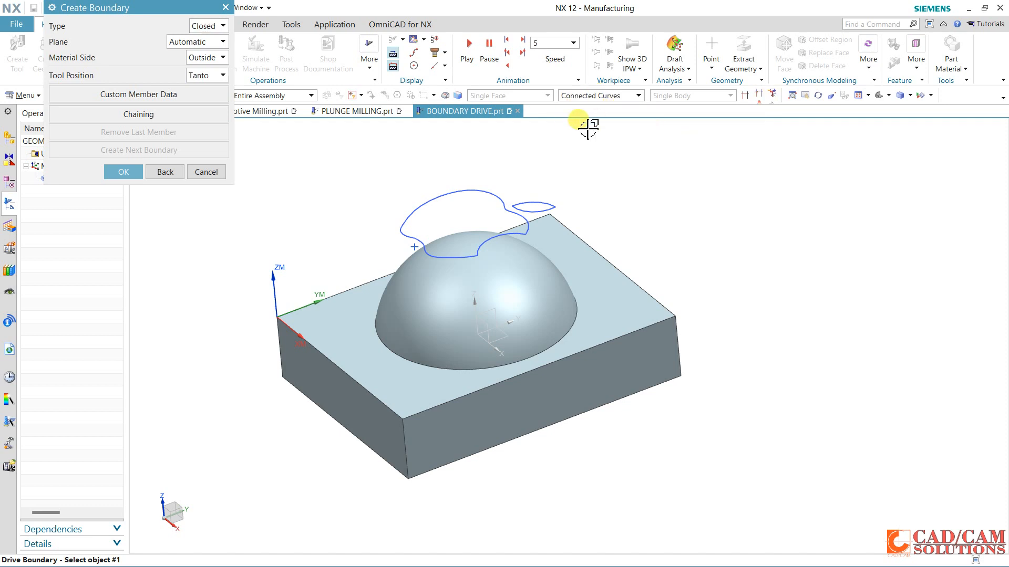
pyautogui.click(490, 190)
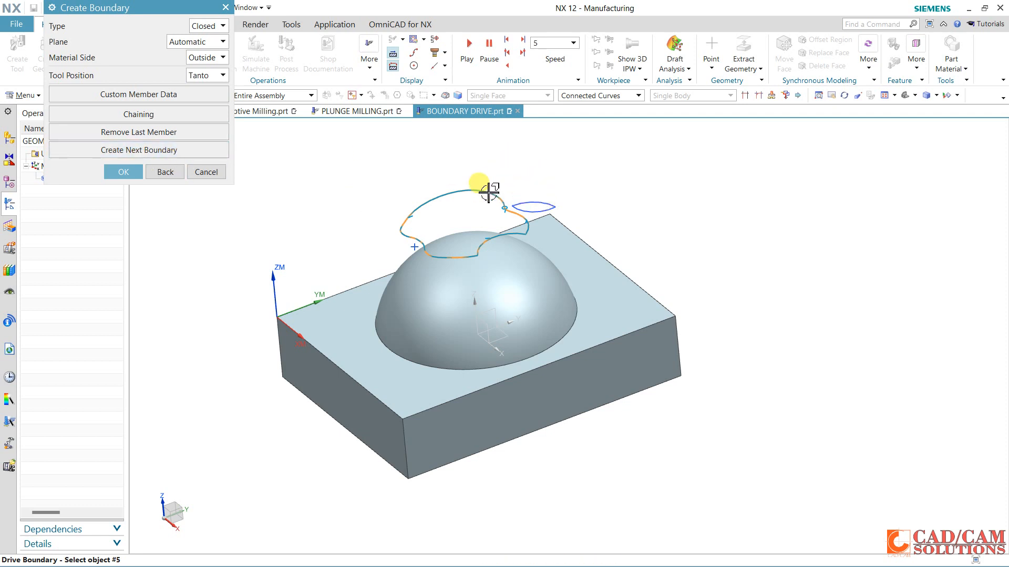
# Add the small leaf outline as a second drive boundary and accept the boundary geometry.
pyautogui.click(135, 153)
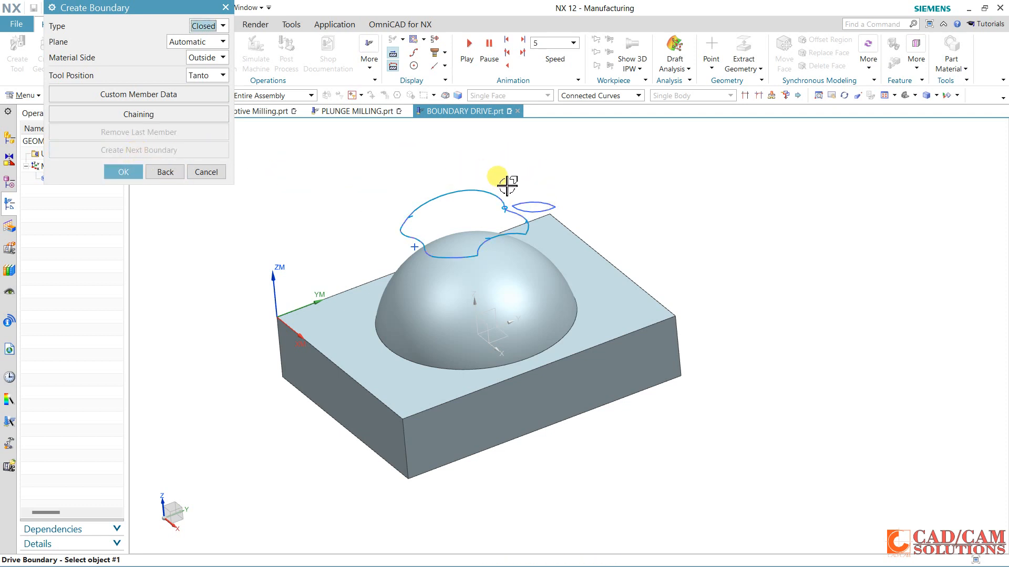
pyautogui.click(519, 208)
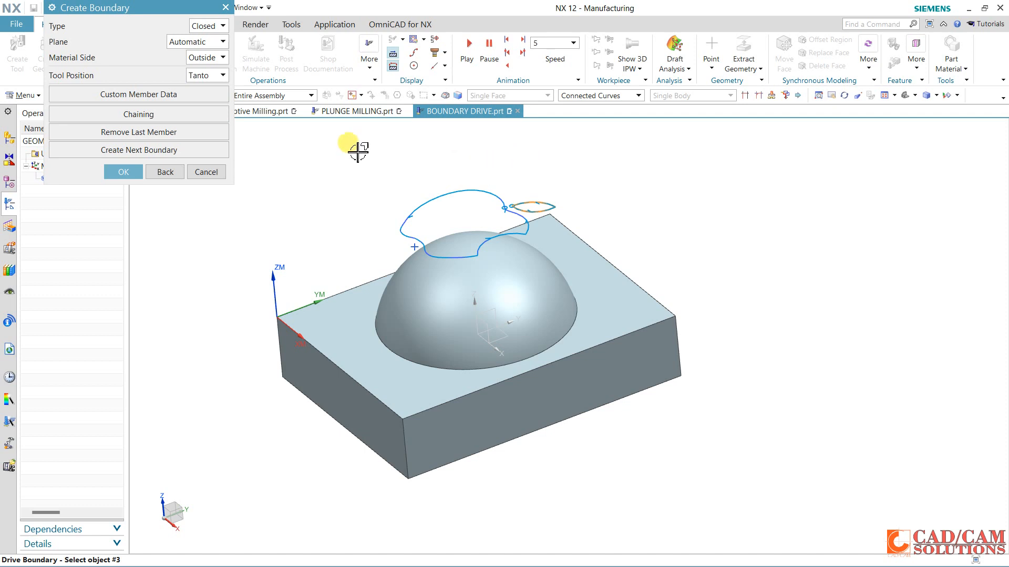
pyautogui.click(123, 174)
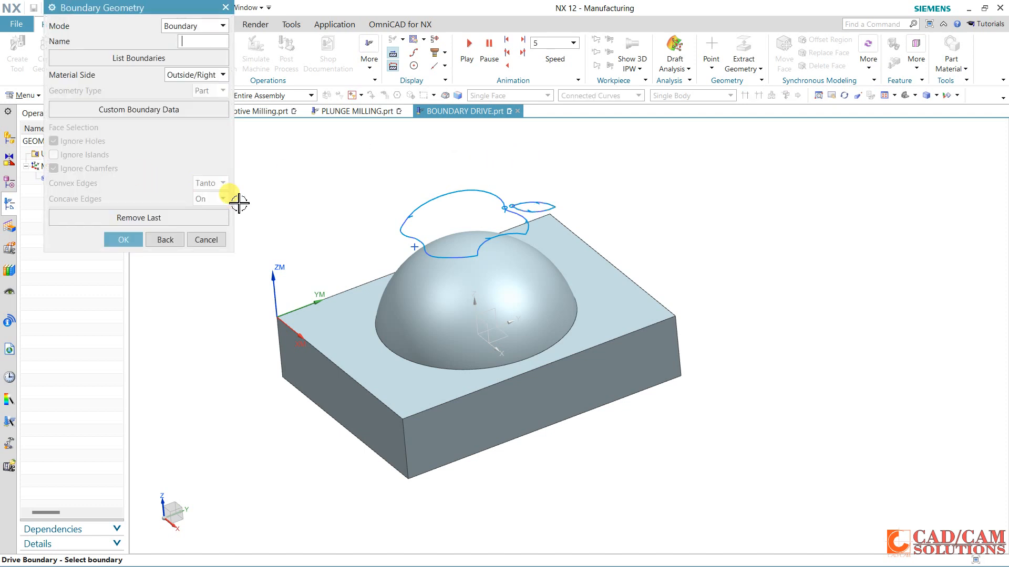
pyautogui.click(127, 239)
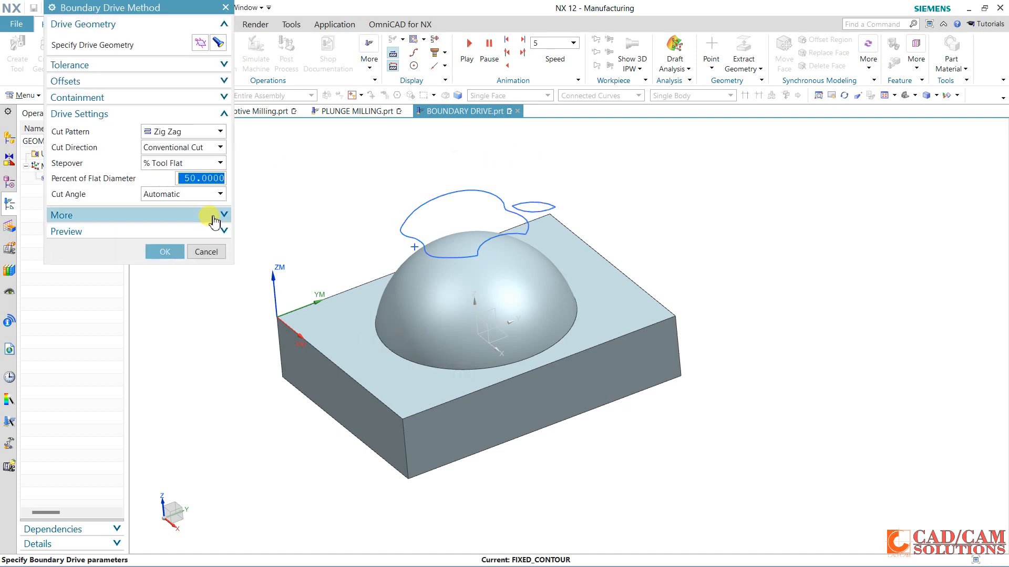
# Set the boundary drive cut pattern to Follow Periphery and accept the drive method.
pyautogui.click(183, 134)
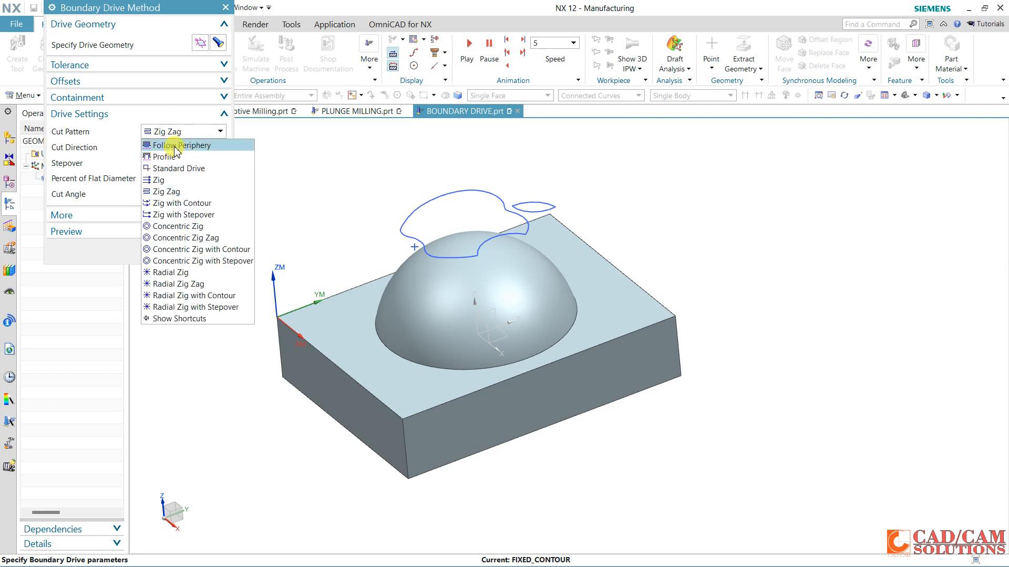
pyautogui.click(185, 145)
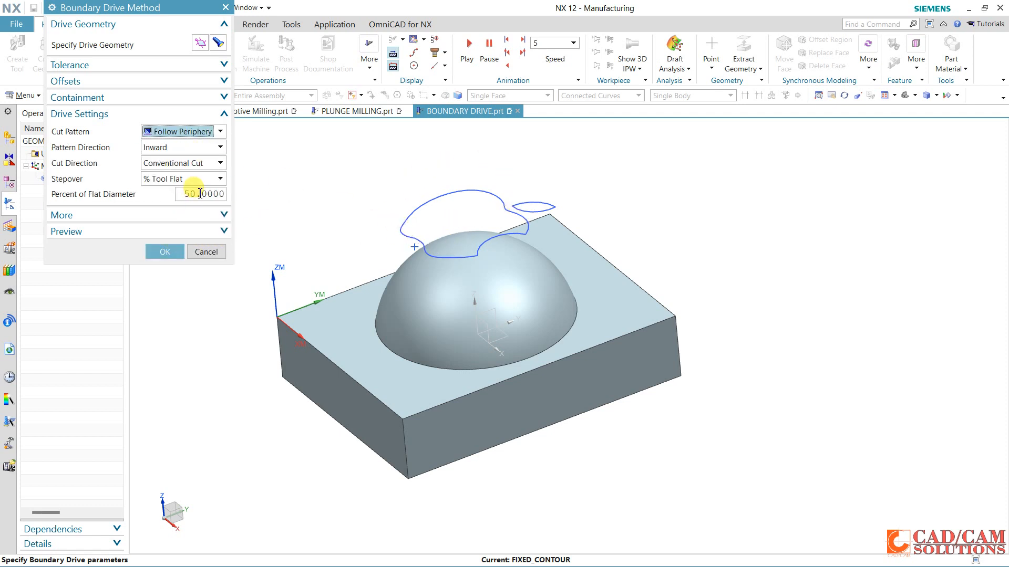
pyautogui.click(179, 251)
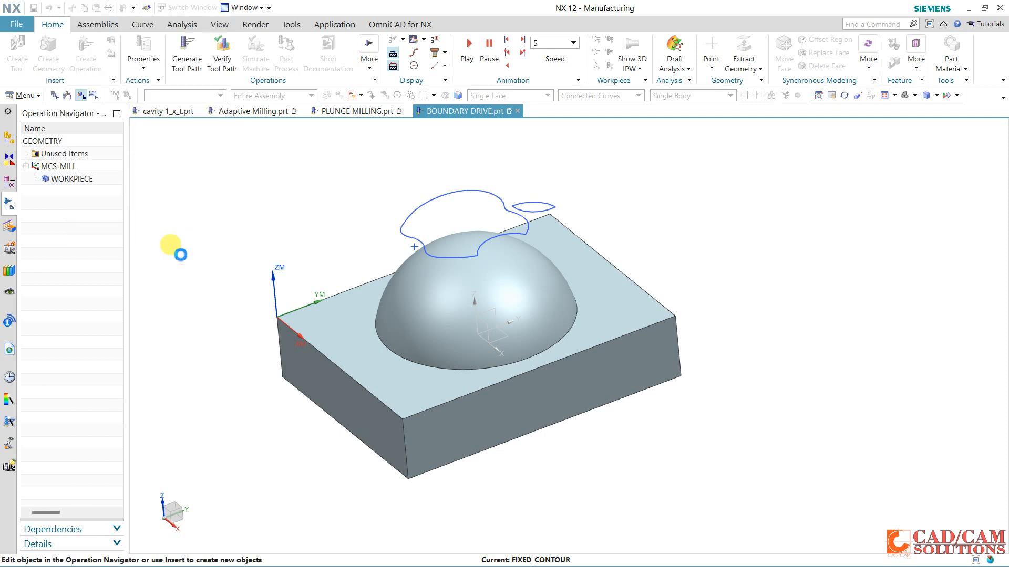
# Generate the Fixed Contour tool path and inspect it on the dome from above and from an angle.
pyautogui.click(112, 386)
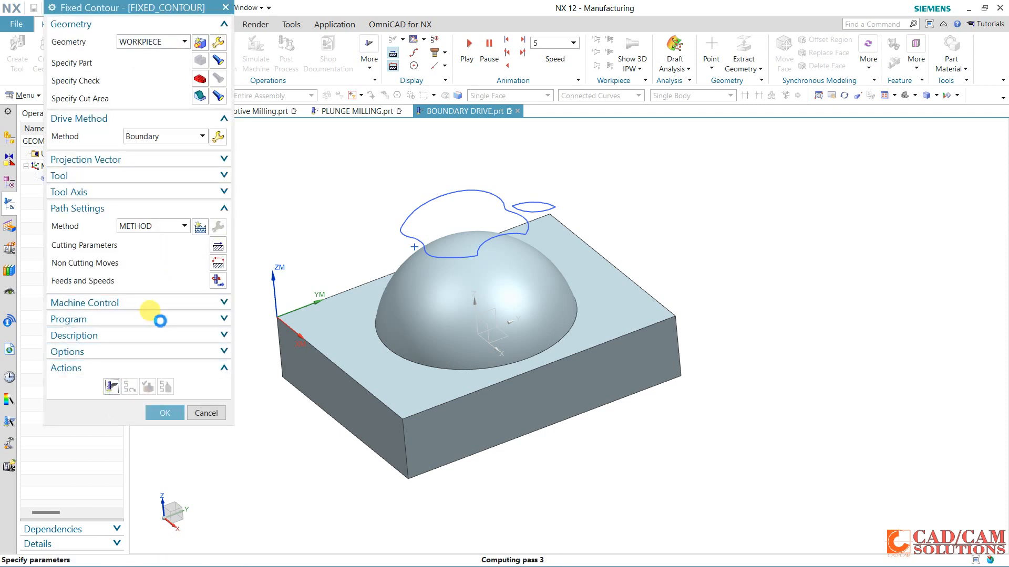
pyautogui.moveTo(360, 190); pyautogui.dragTo(387, 234, button='middle')
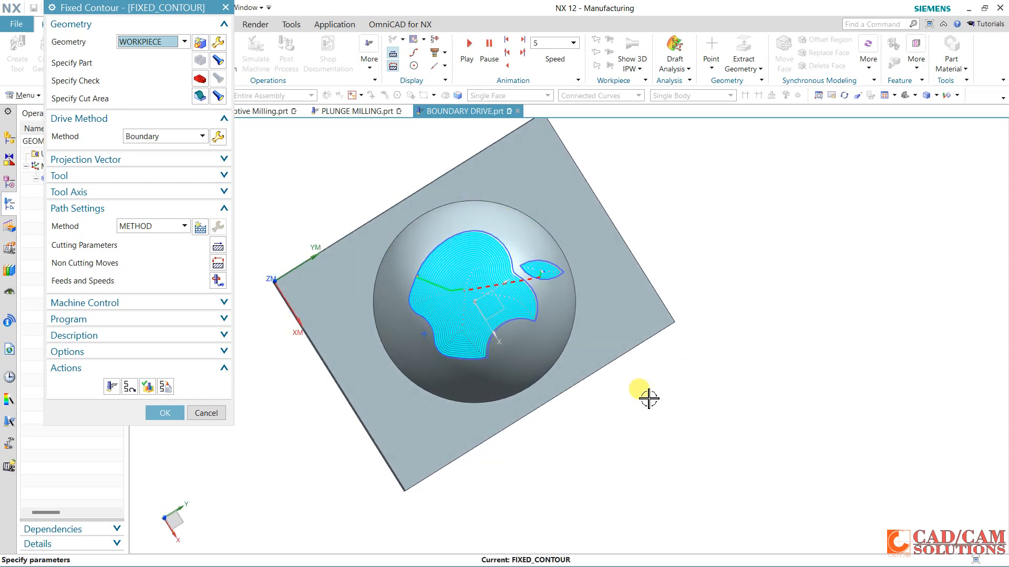
pyautogui.moveTo(649, 400); pyautogui.dragTo(483, 383, button='middle')
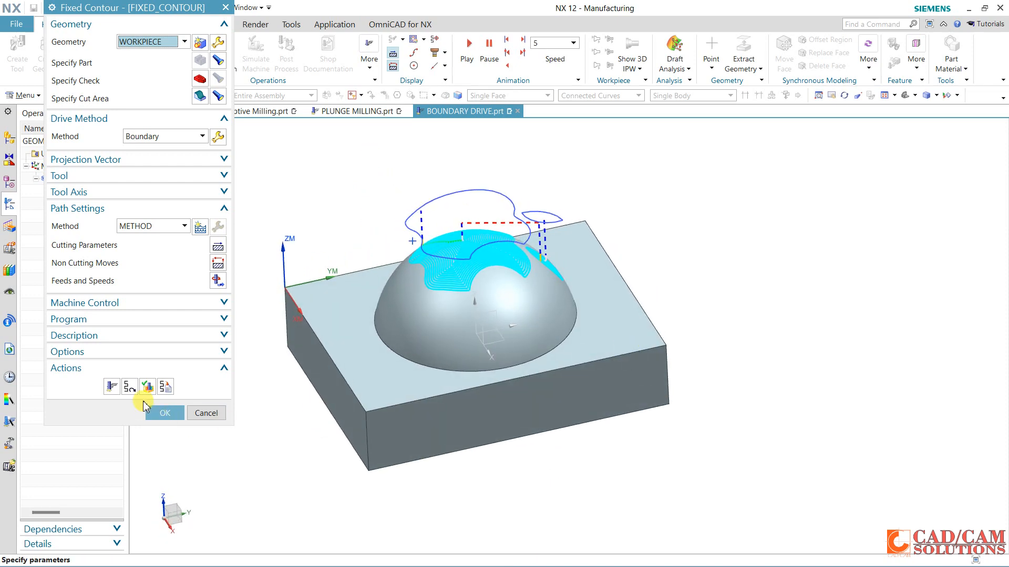
# Verify the Fixed Contour tool path by playing the 3D Dynamic material removal simulation.
pyautogui.click(148, 387)
pyautogui.moveTo(361, 228); pyautogui.dragTo(267, 283, button='middle')
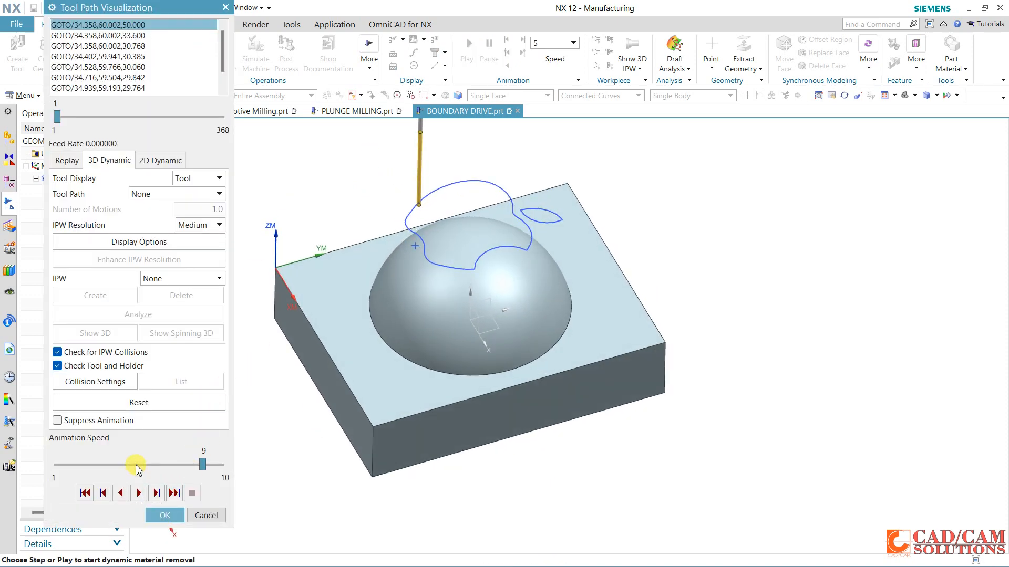
pyautogui.click(138, 491)
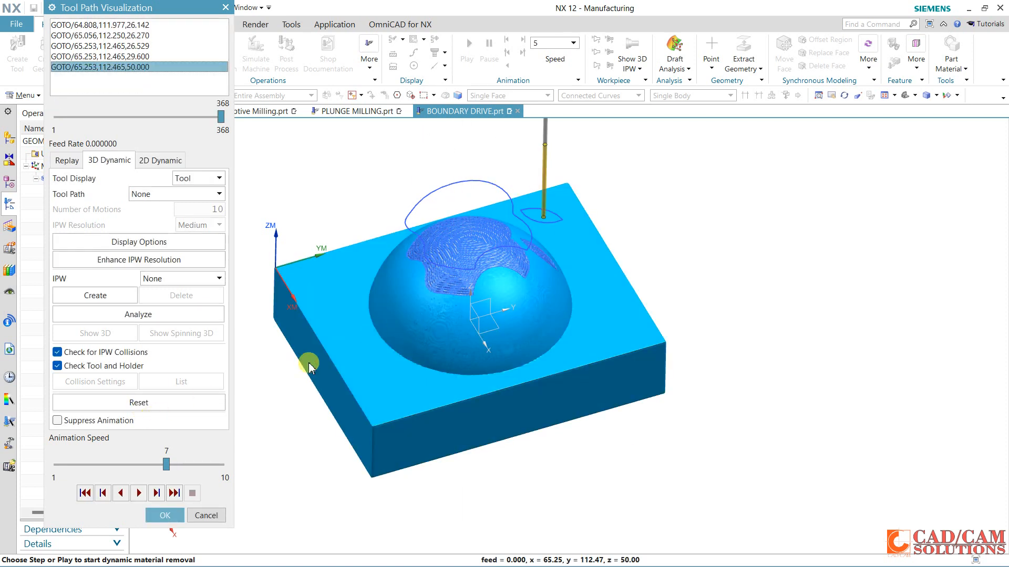
# Close the tool path verification, accept the FIXED_CONTOUR operation and select it under WORKPIECE.
pyautogui.click(165, 516)
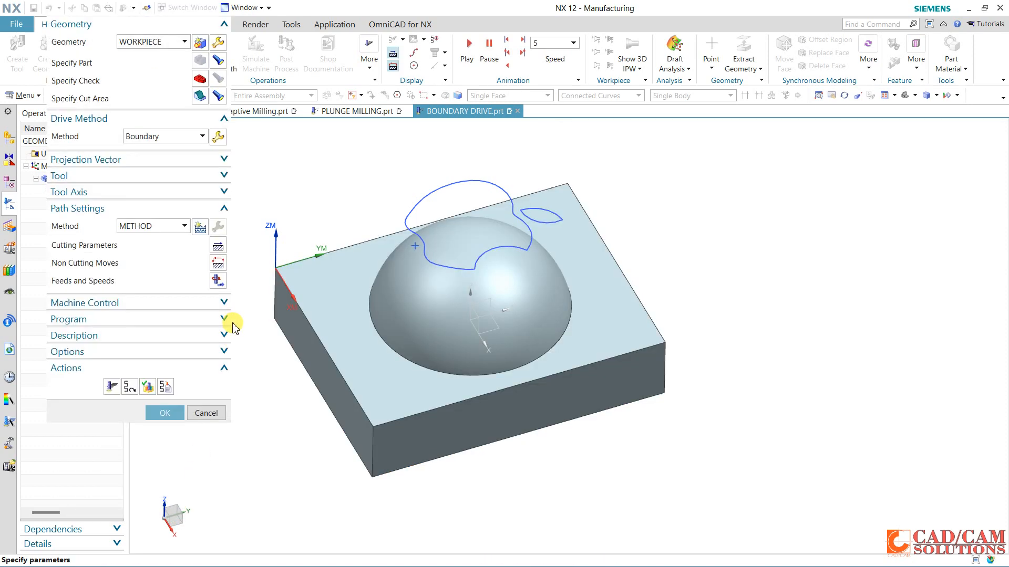
pyautogui.click(174, 411)
pyautogui.moveTo(302, 214); pyautogui.dragTo(352, 229, button='middle')
pyautogui.click(87, 195)
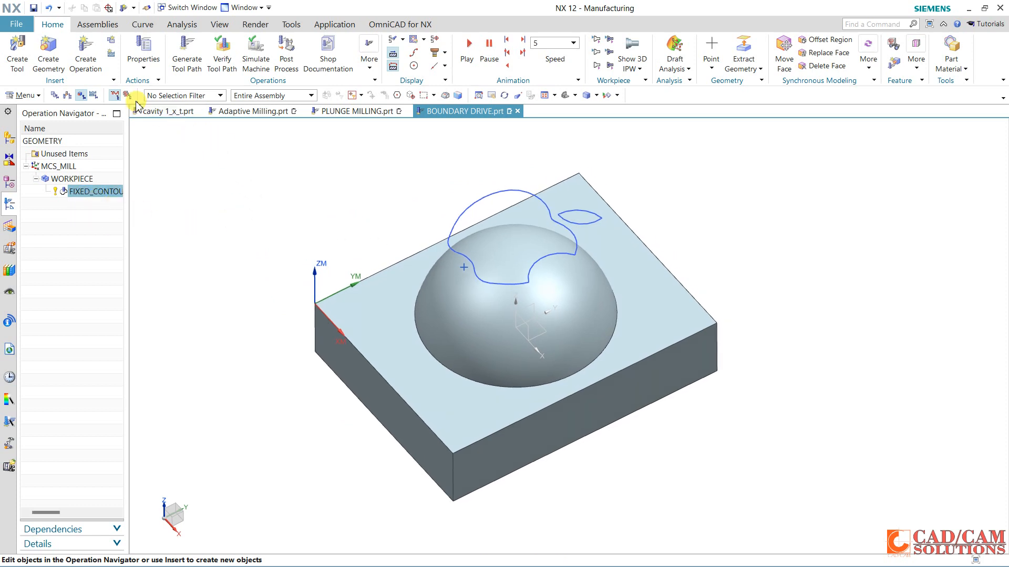
# Preview the parts in the CONTOUR MILL folder and open the CURVE POINT DRIVE part.
pyautogui.click(23, 28)
pyautogui.click(43, 61)
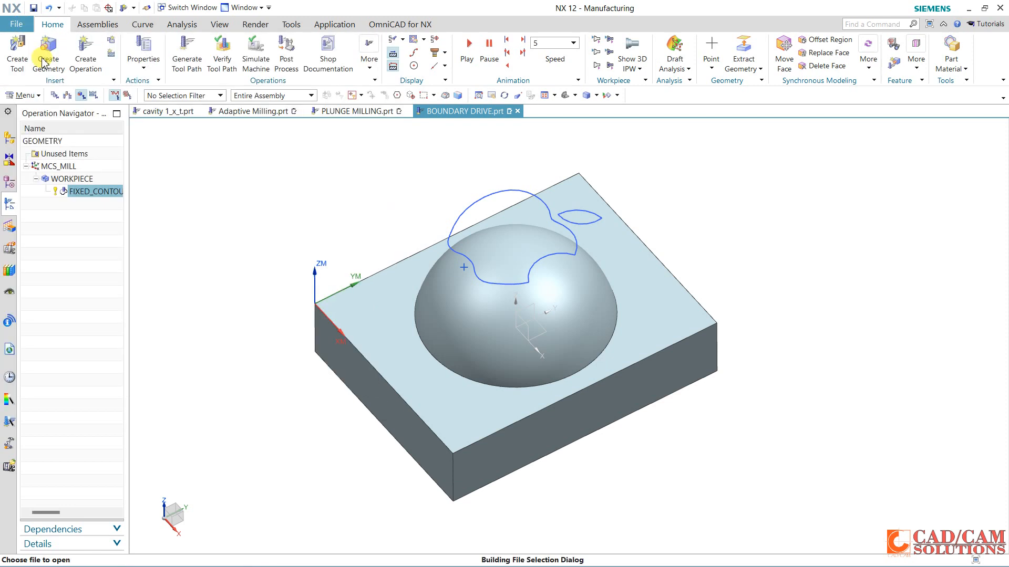
pyautogui.click(522, 300)
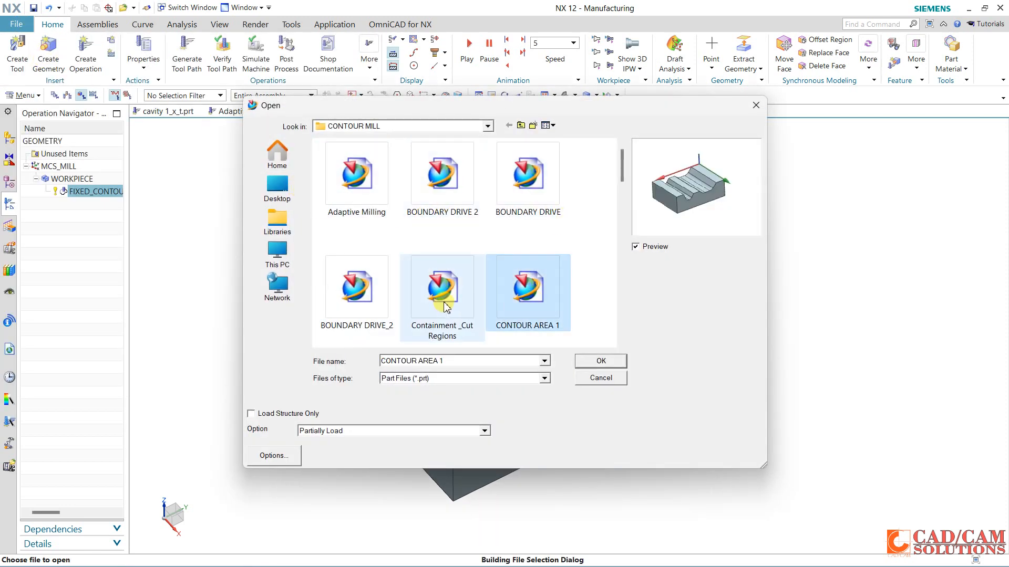
pyautogui.click(451, 302)
pyautogui.click(518, 301)
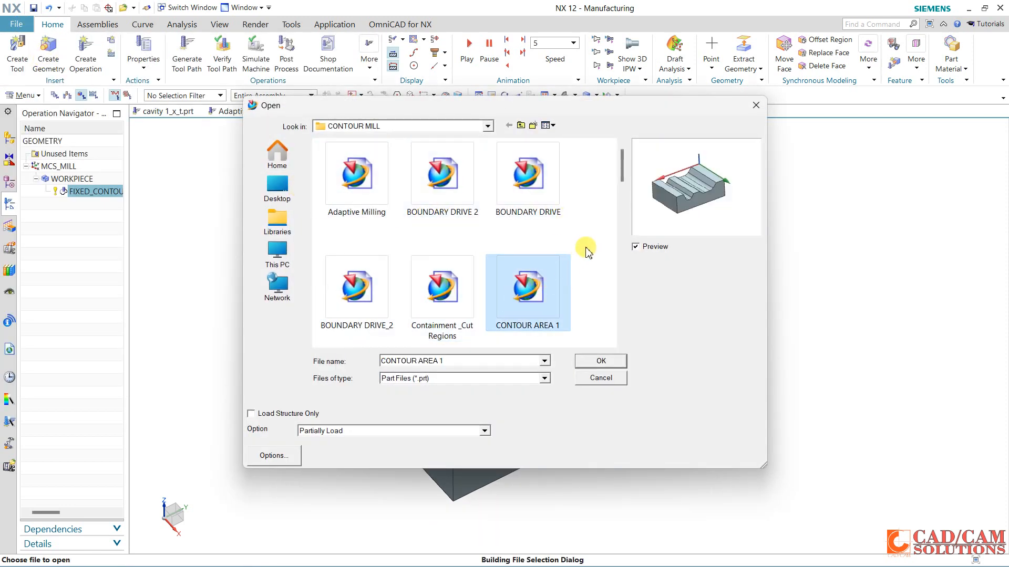
pyautogui.scroll(-1, 588, 282)
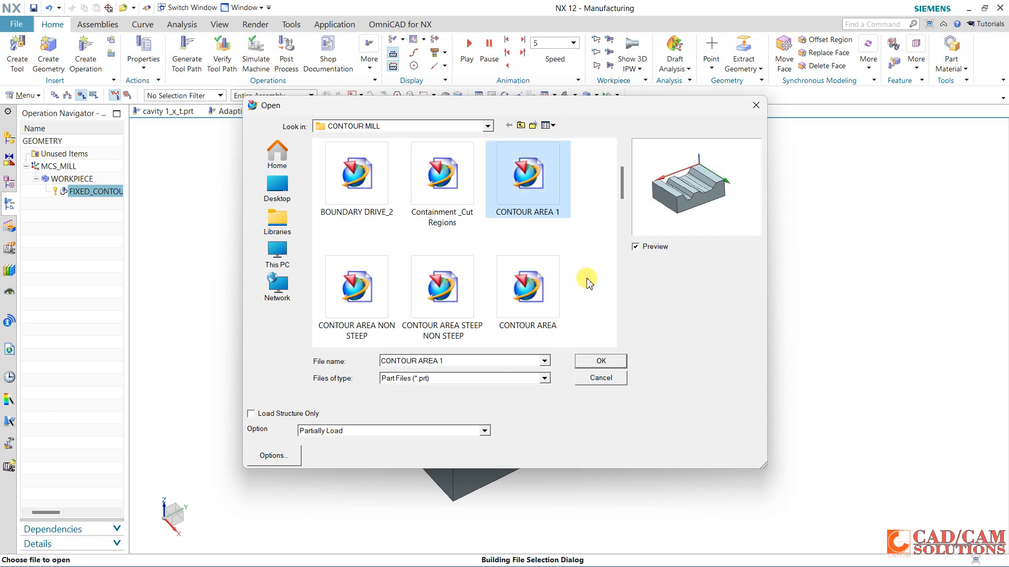
pyautogui.scroll(-2, 588, 283)
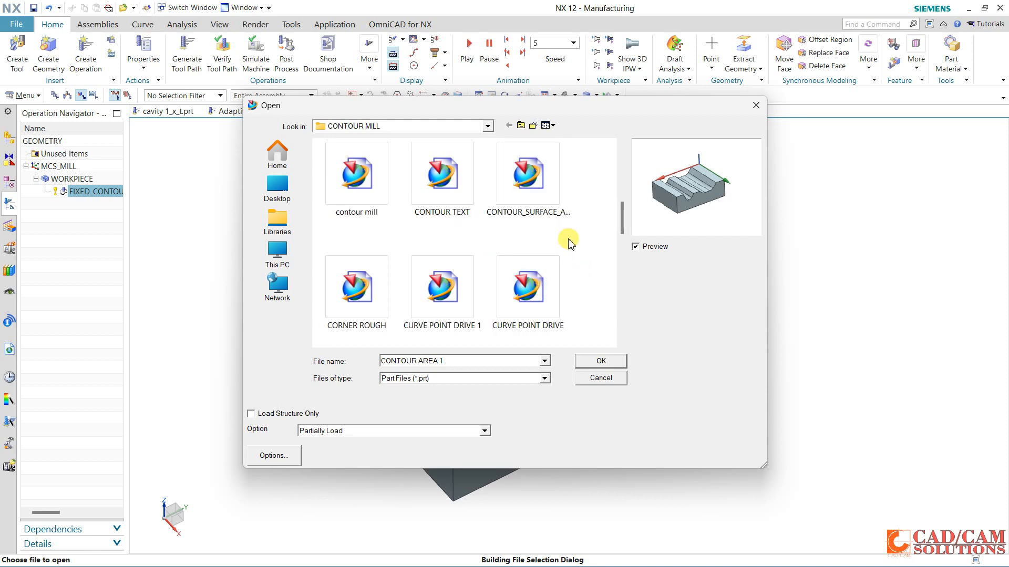
pyautogui.click(515, 182)
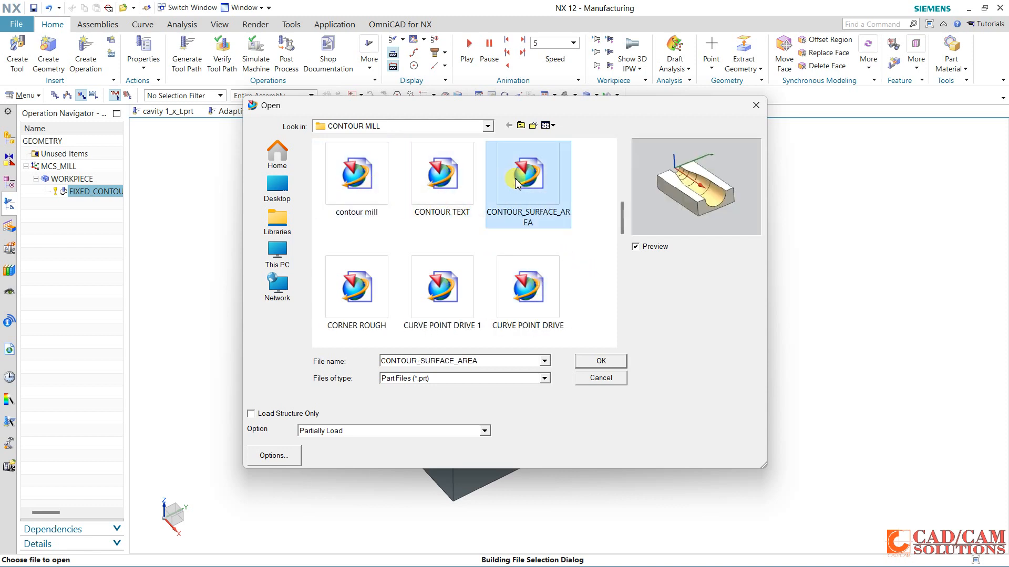
pyautogui.click(449, 287)
pyautogui.click(541, 283)
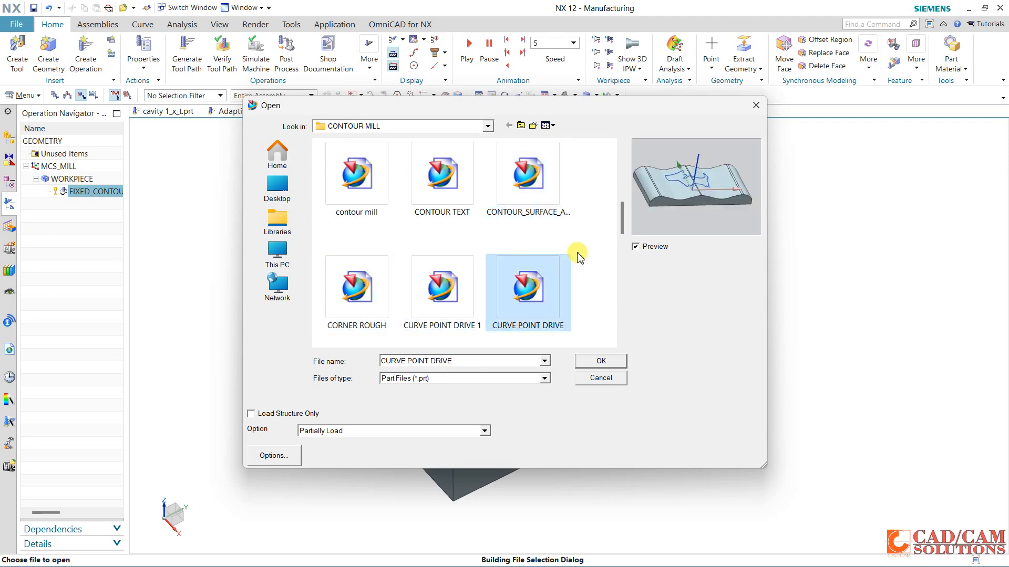
pyautogui.scroll(-1, 579, 255)
pyautogui.doubleClick(525, 181)
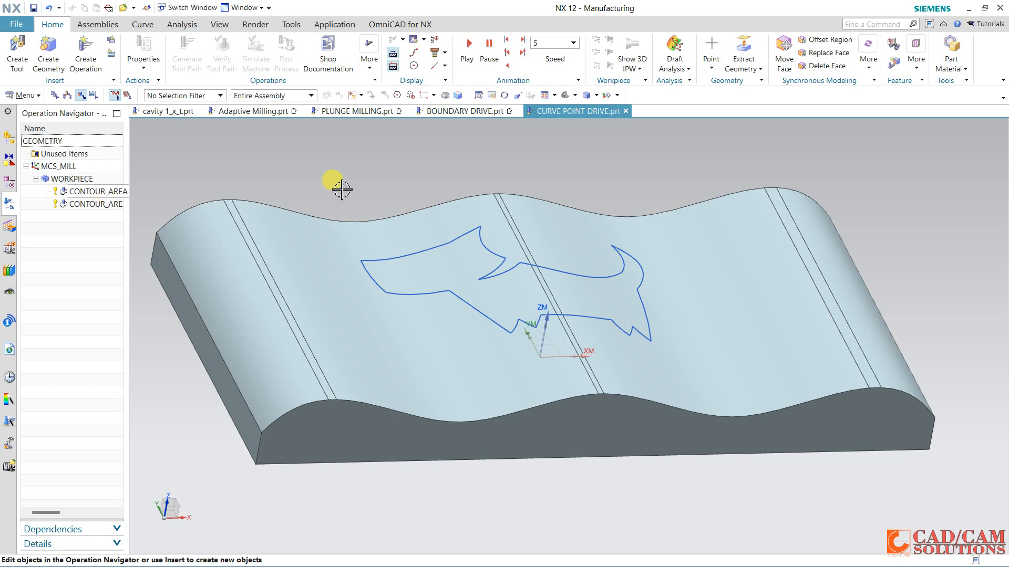
# Show the hidden Sketch (6) from the model history above the wavy surface.
pyautogui.moveTo(341, 190); pyautogui.dragTo(344, 188, button='middle')
pyautogui.click(9, 182)
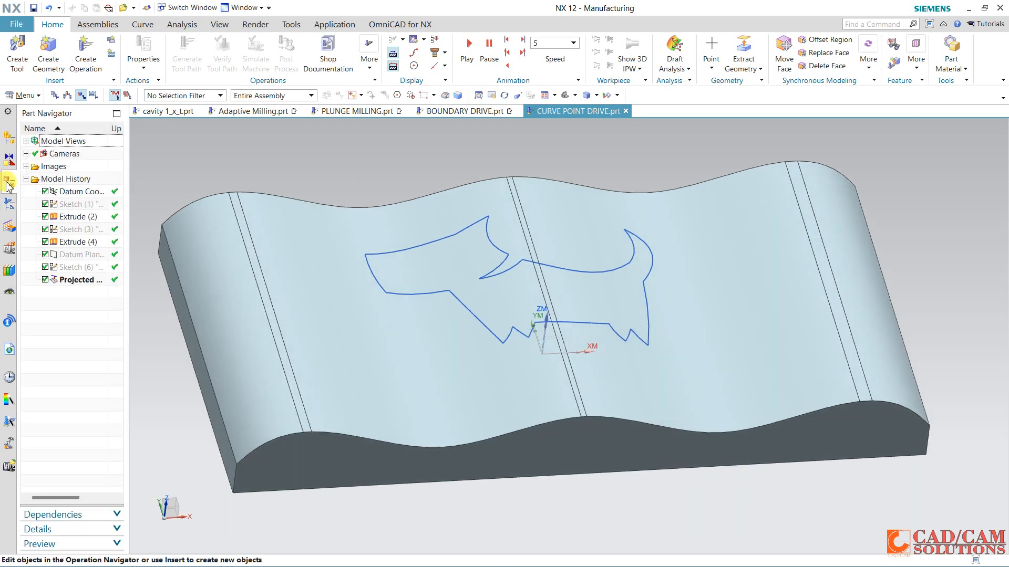
pyautogui.rightClick(84, 267)
pyautogui.click(103, 273)
pyautogui.moveTo(520, 294)
pyautogui.mouseDown(button='middle')
pyautogui.moveTo(513, 263)
pyautogui.moveTo(528, 260)
pyautogui.moveTo(515, 253)
pyautogui.mouseUp(button='middle')
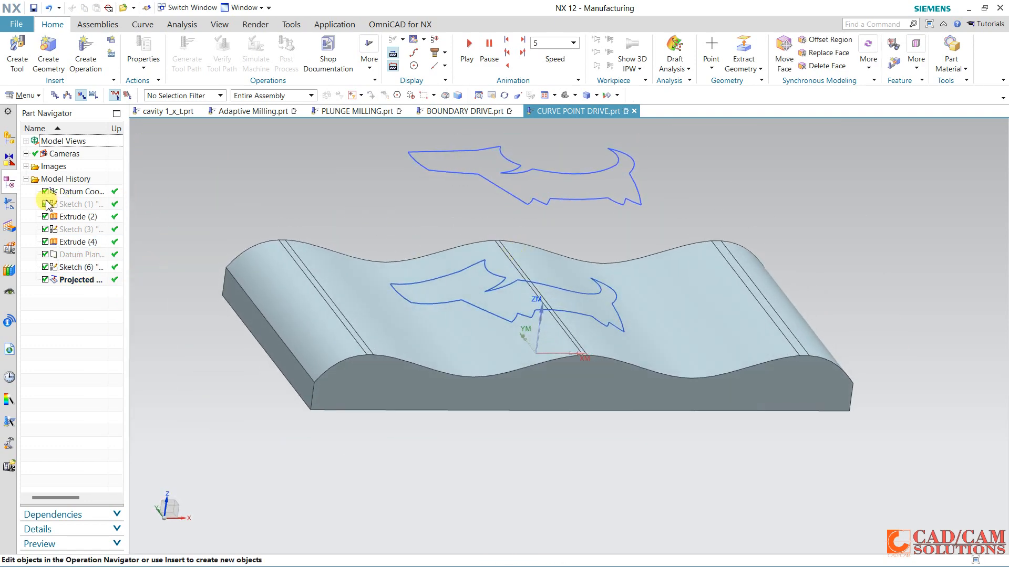
# Check the tool paths of the two existing contour area operations under WORKPIECE and delete both operations.
pyautogui.click(10, 204)
pyautogui.click(100, 196)
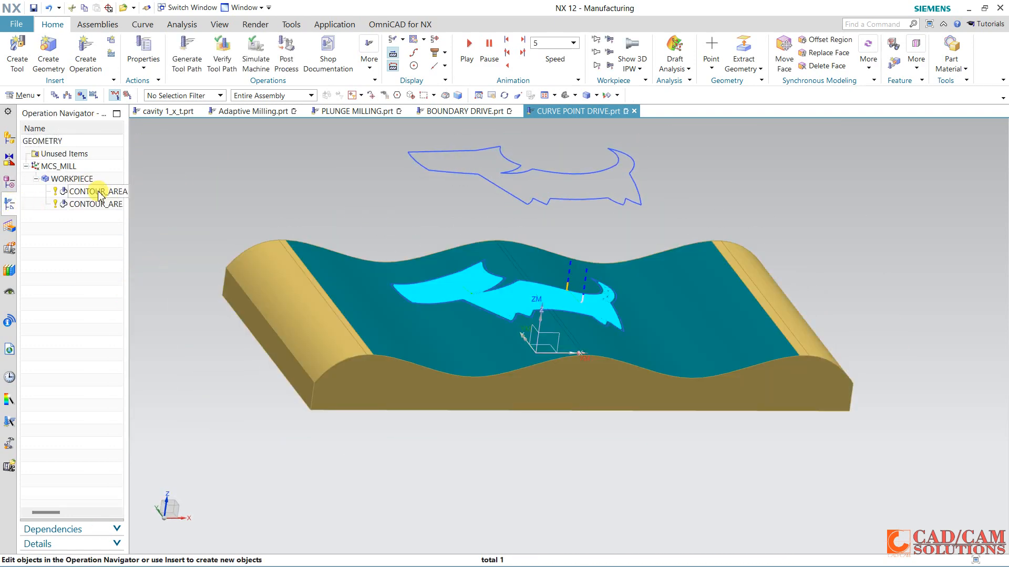
pyautogui.moveTo(284, 166); pyautogui.dragTo(284, 221, button='middle')
pyautogui.moveTo(535, 264); pyautogui.dragTo(491, 252, button='middle')
pyautogui.rightClick(108, 194)
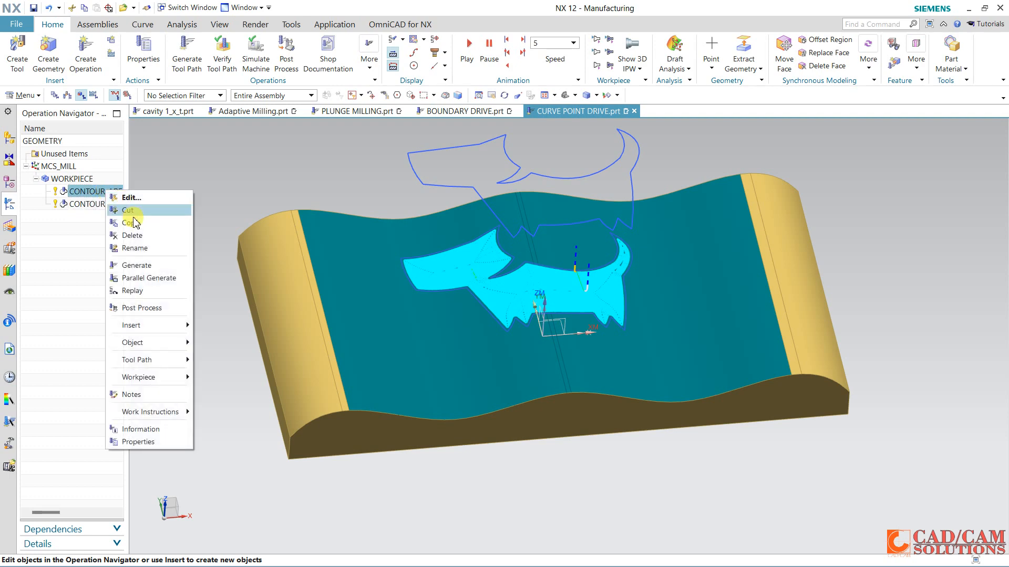
pyautogui.click(137, 231)
pyautogui.click(99, 192)
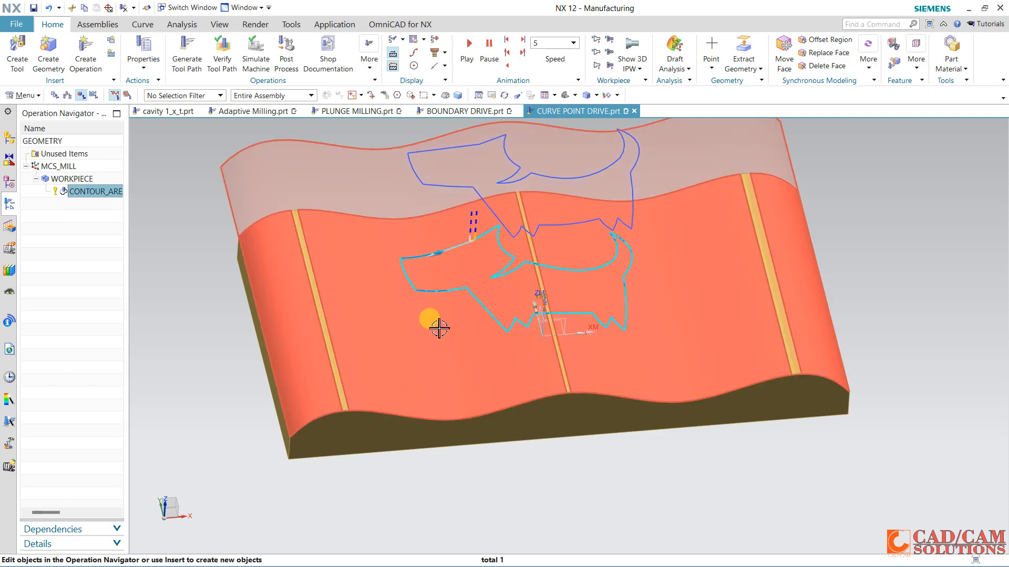
pyautogui.rightClick(108, 192)
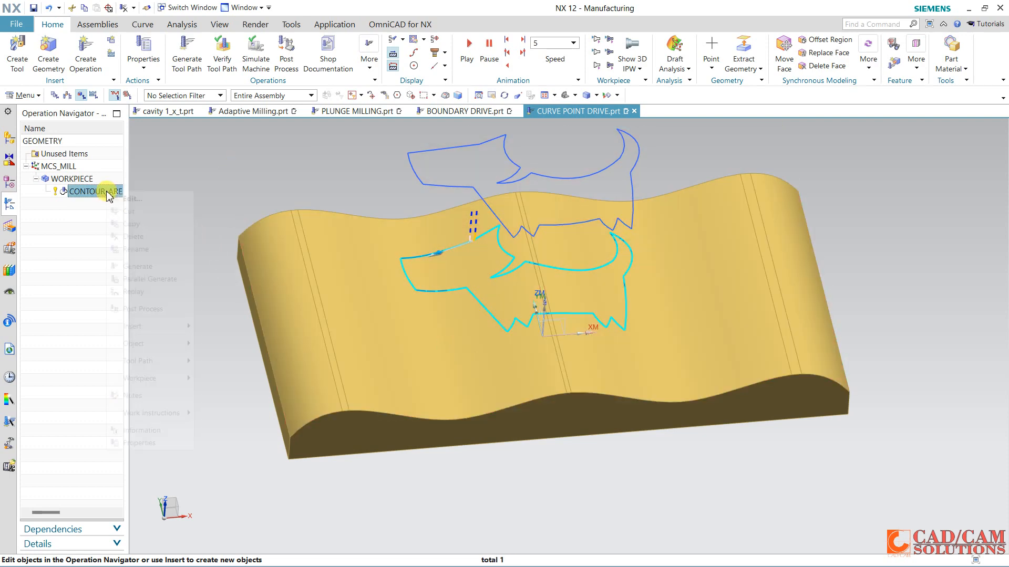
pyautogui.click(120, 237)
# Create a Fixed Contour operation and specify the two large wavy faces and the narrow face between them as its cut area.
pyautogui.click(95, 64)
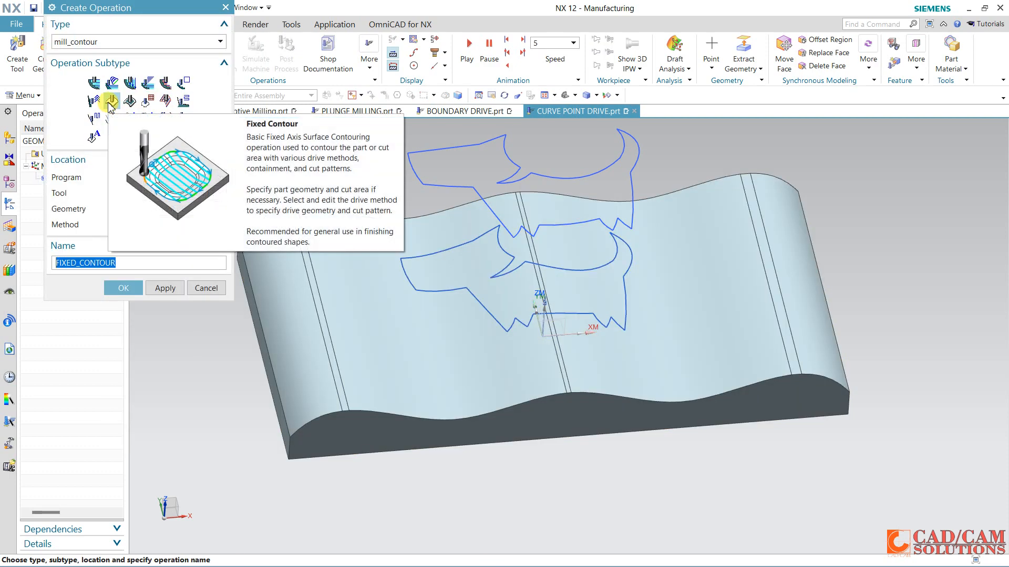
pyautogui.click(131, 287)
pyautogui.click(200, 97)
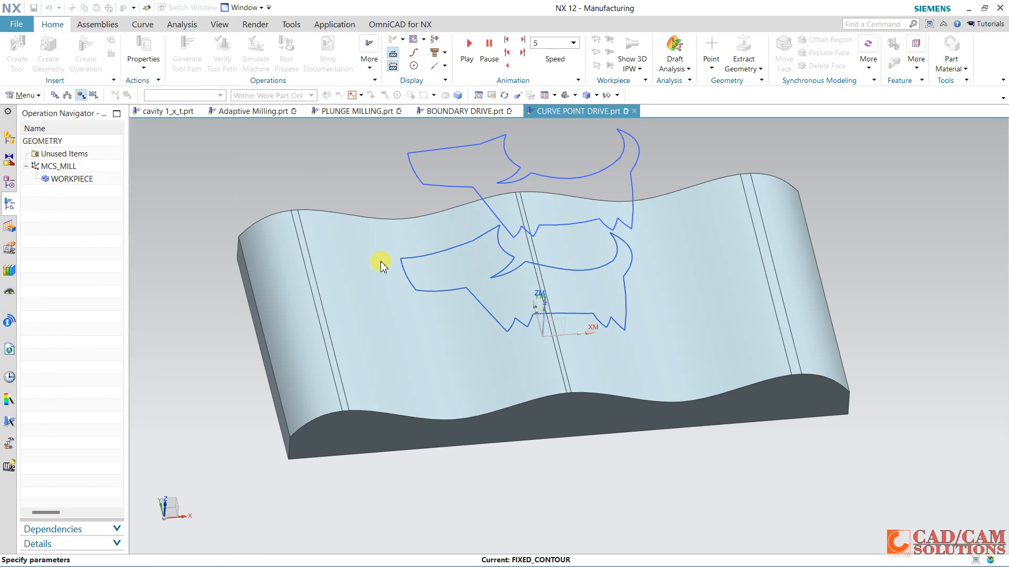
pyautogui.click(491, 341)
pyautogui.click(565, 365)
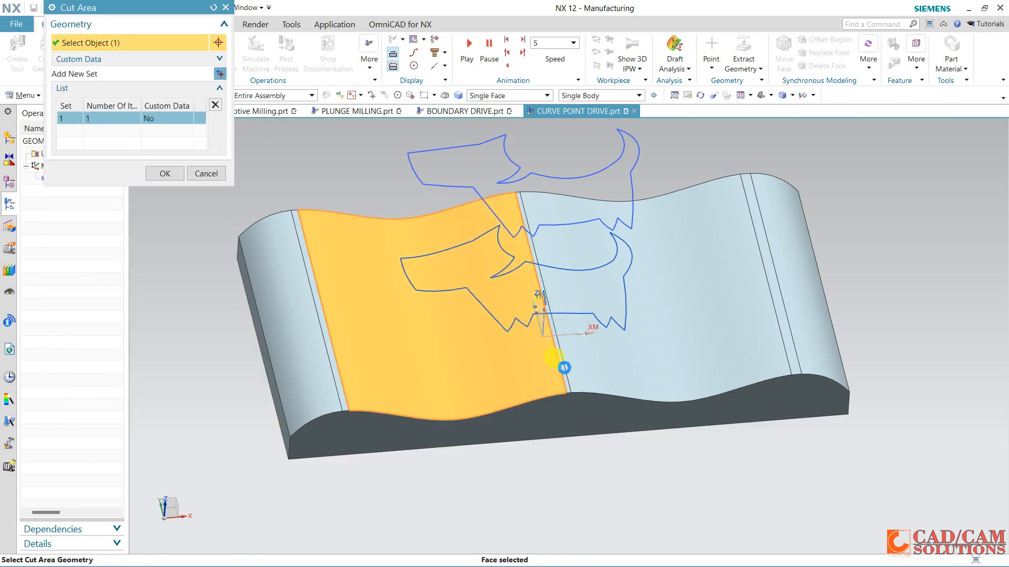
pyautogui.click(614, 367)
pyautogui.click(164, 174)
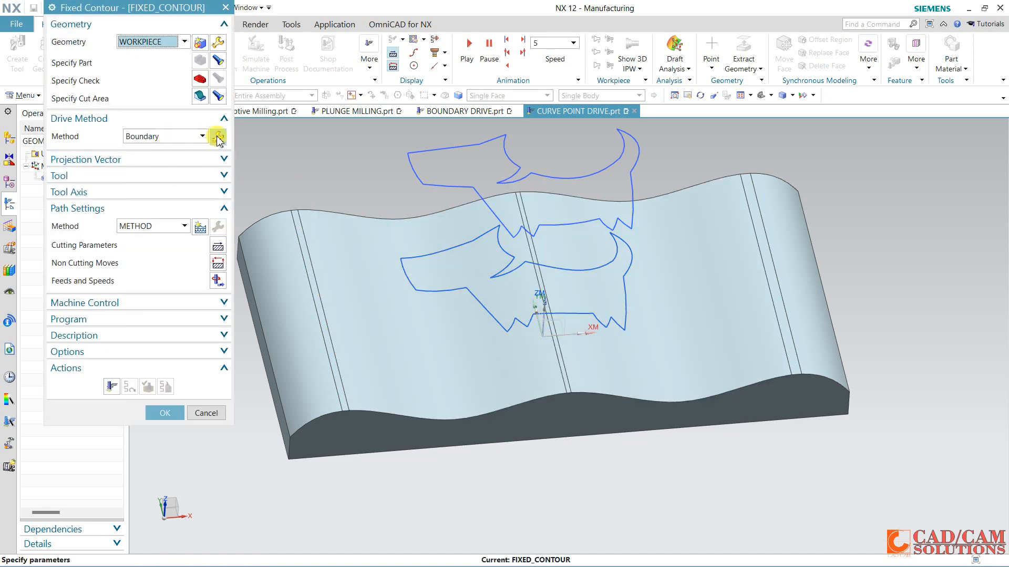
# Define a closed boundary from the dog-shaped sketch above the part with Connected Curves as the boundary drive geometry.
pyautogui.click(218, 138)
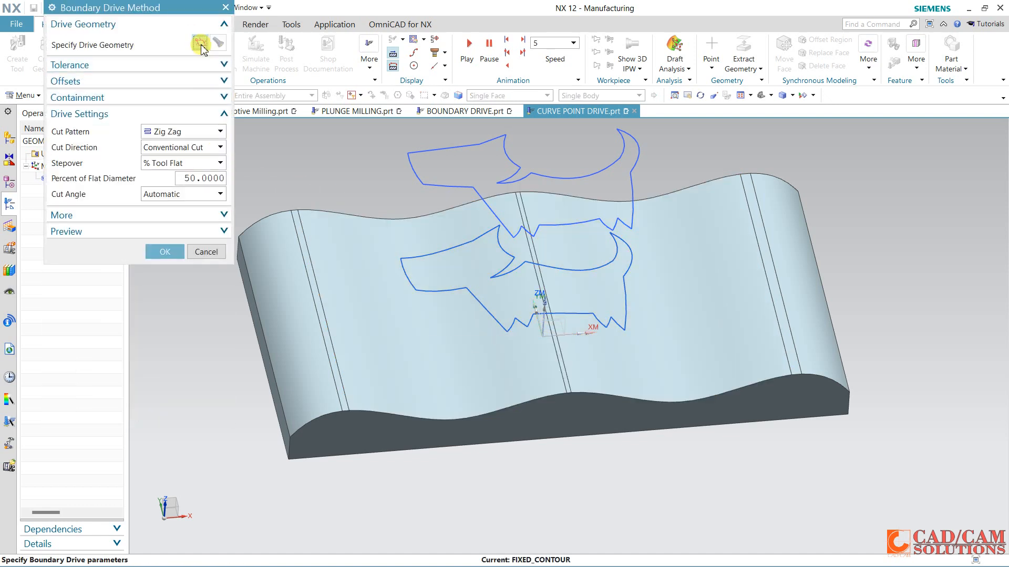
pyautogui.click(200, 45)
pyautogui.click(203, 27)
pyautogui.click(198, 36)
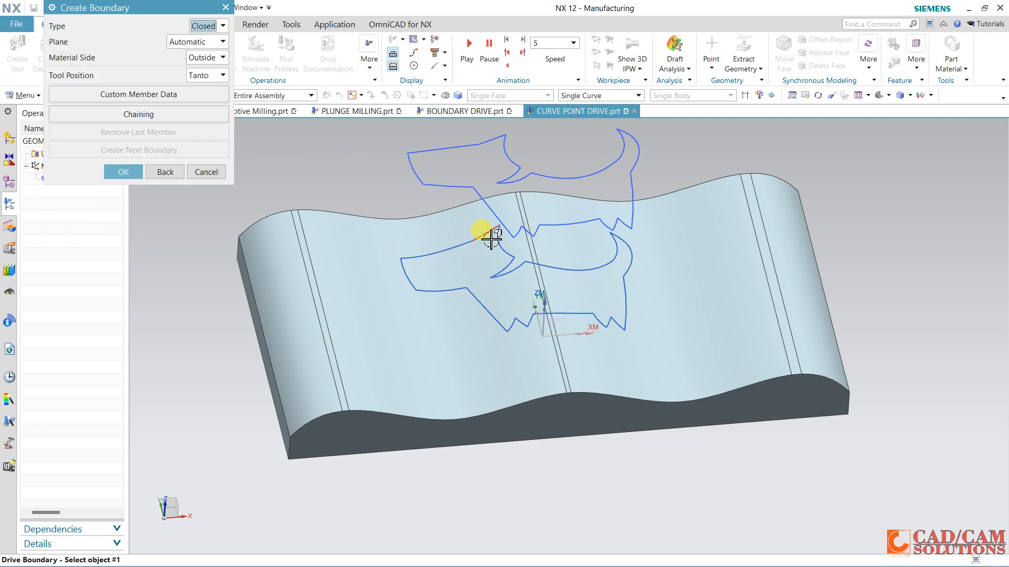
pyautogui.click(599, 96)
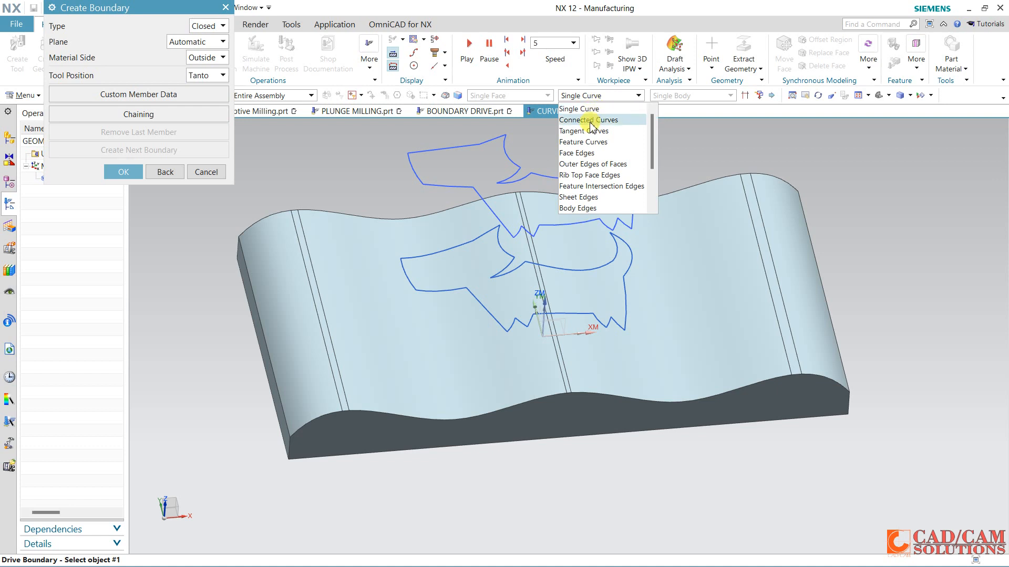
pyautogui.click(591, 122)
pyautogui.click(461, 141)
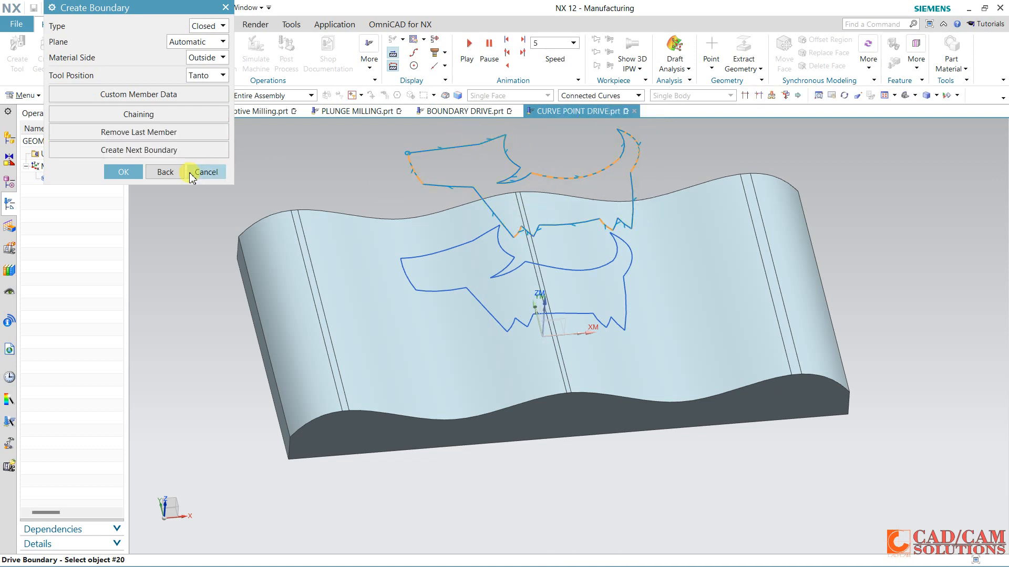
pyautogui.click(123, 172)
pyautogui.click(123, 237)
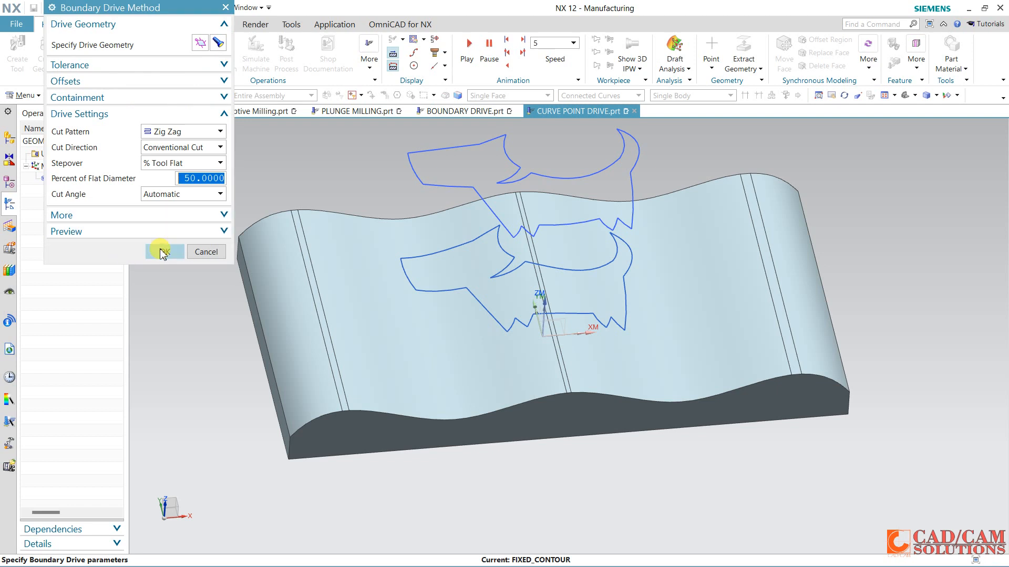
# Generate the boundary-driven tool path with the Follow Periphery cut pattern and discard the operation.
pyautogui.click(184, 128)
pyautogui.click(186, 143)
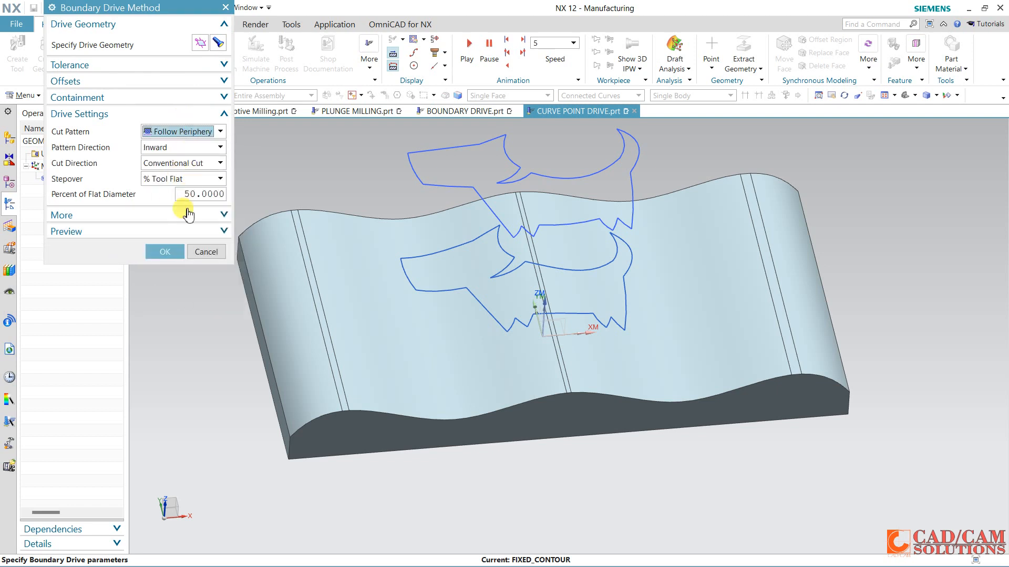
pyautogui.click(164, 251)
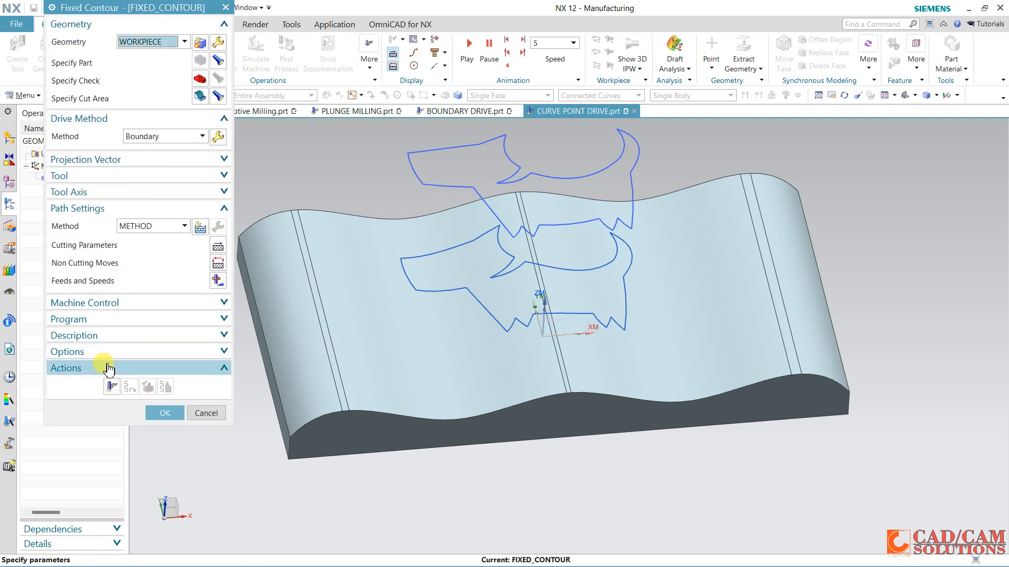
pyautogui.click(128, 360)
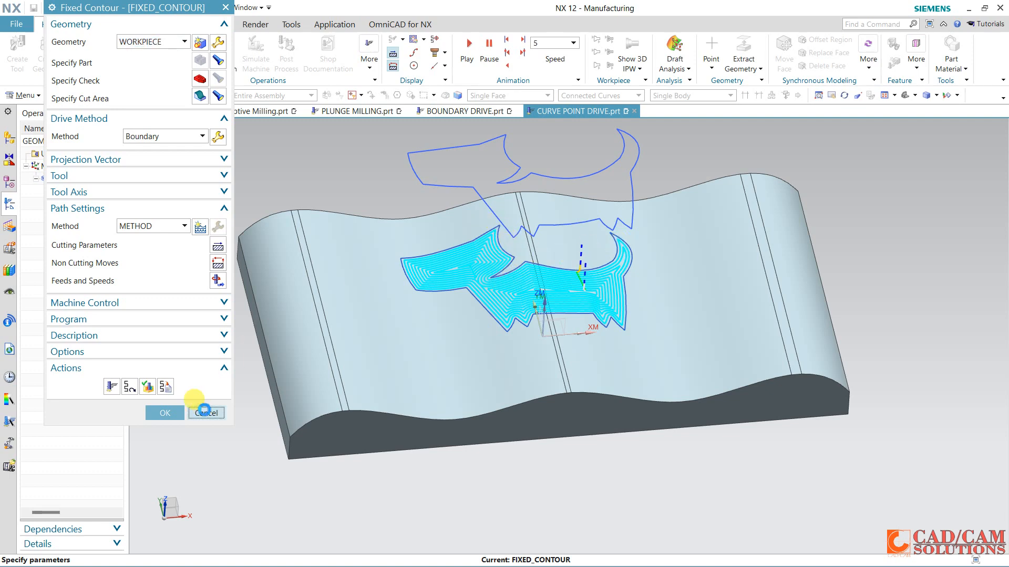
pyautogui.click(204, 412)
# Create a new Fixed Contour operation under WORKPIECE and change its drive method to Curve/Point.
pyautogui.click(76, 63)
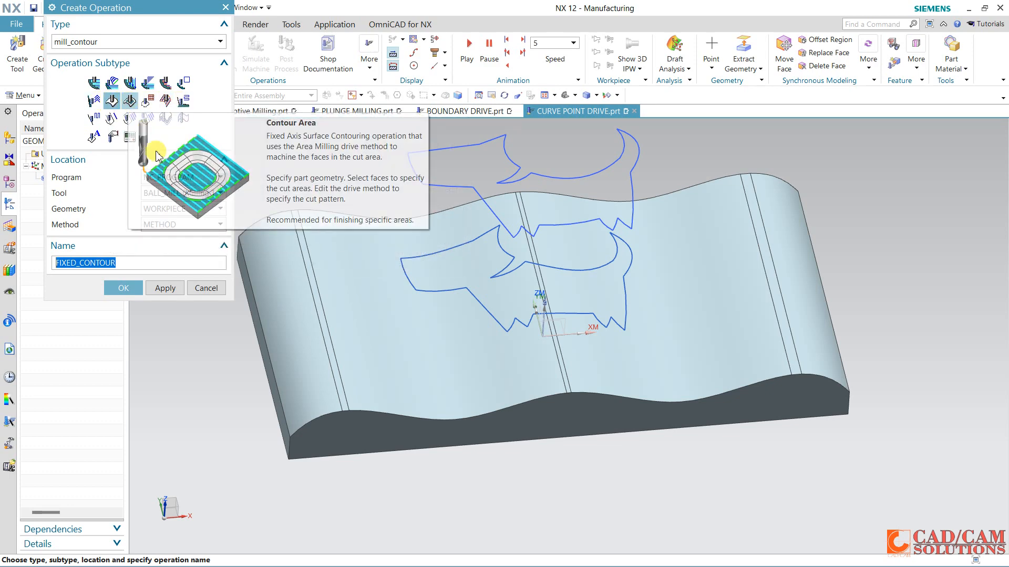
pyautogui.click(126, 286)
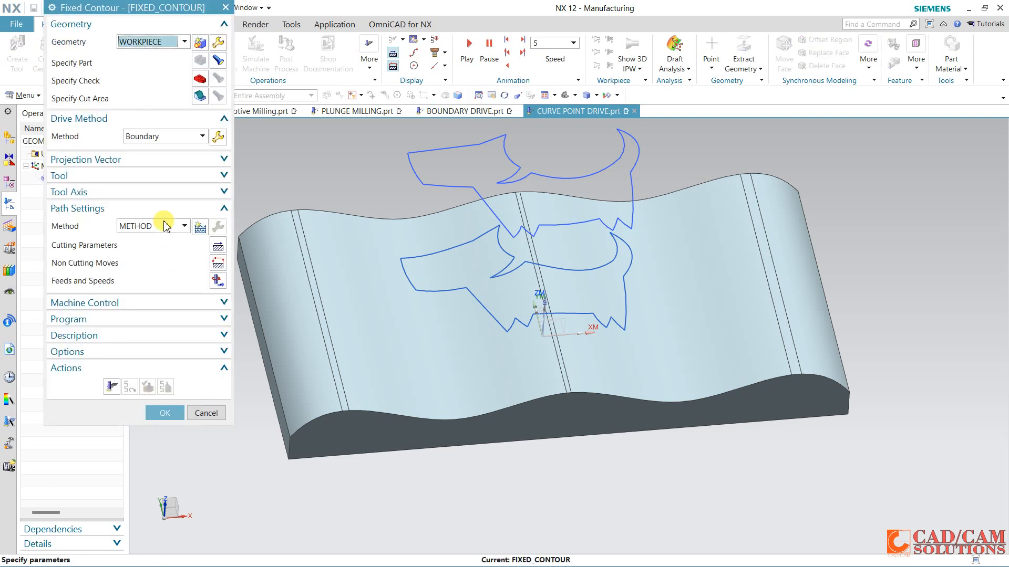
pyautogui.click(144, 135)
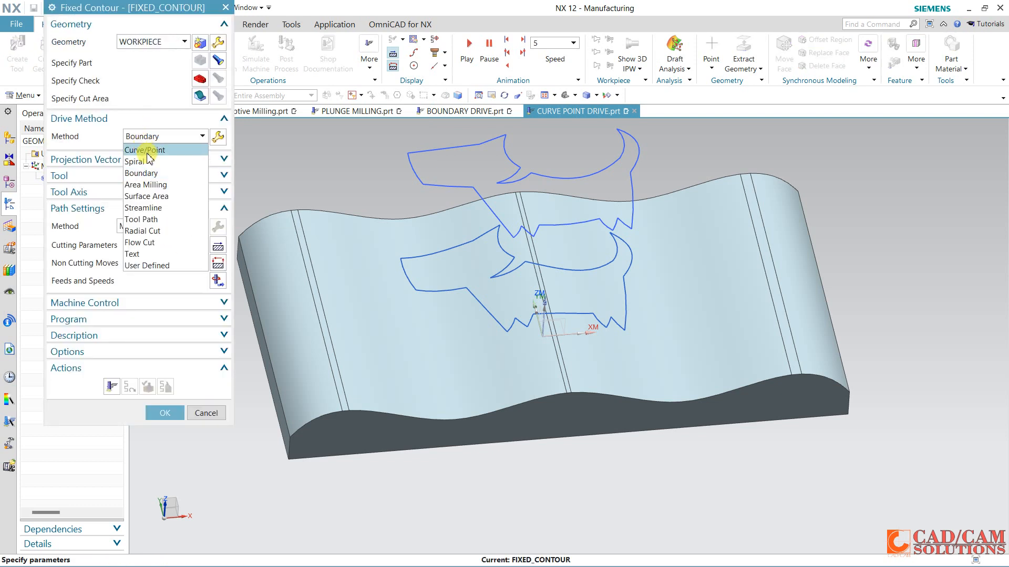
pyautogui.click(147, 152)
pyautogui.click(402, 312)
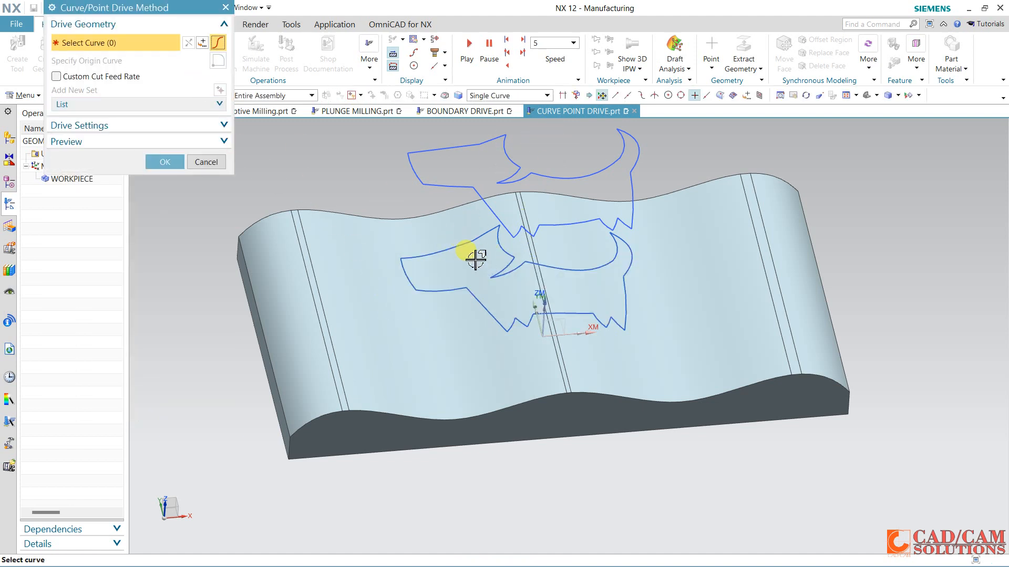
# Select the dog-shaped projected curves on the wavy surface with Connected Curves as drive geometry and accept the drive method.
pyautogui.click(512, 95)
pyautogui.click(496, 120)
pyautogui.click(435, 248)
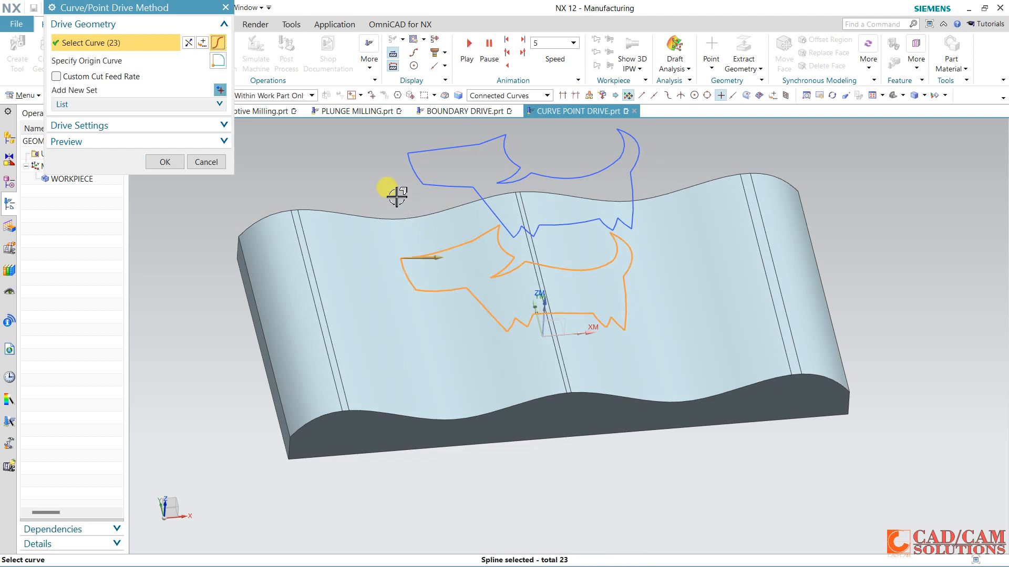
pyautogui.click(165, 162)
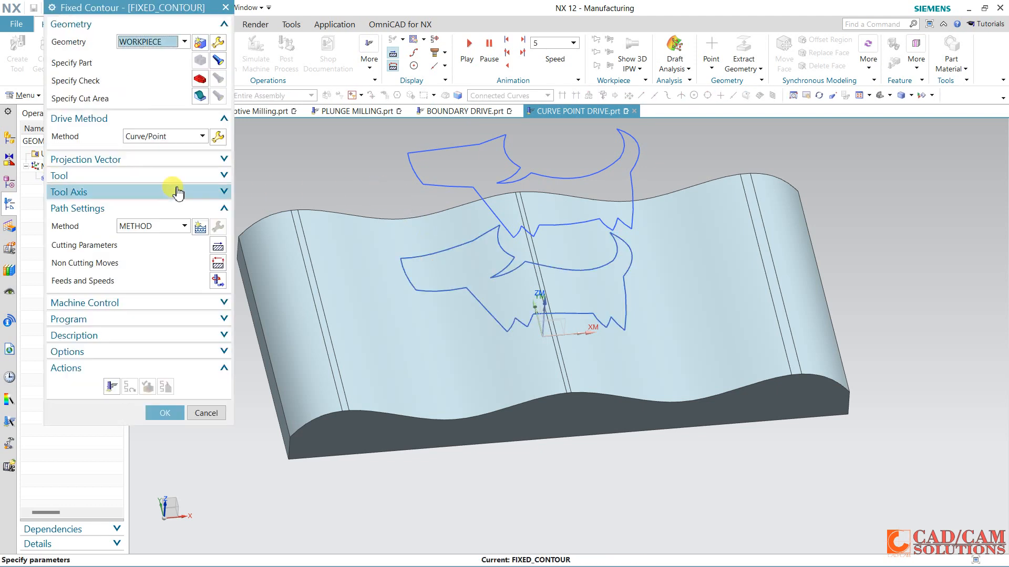
# Specify the two large wavy faces and the narrow face between them as the cut area of the Curve/Point operation.
pyautogui.click(198, 98)
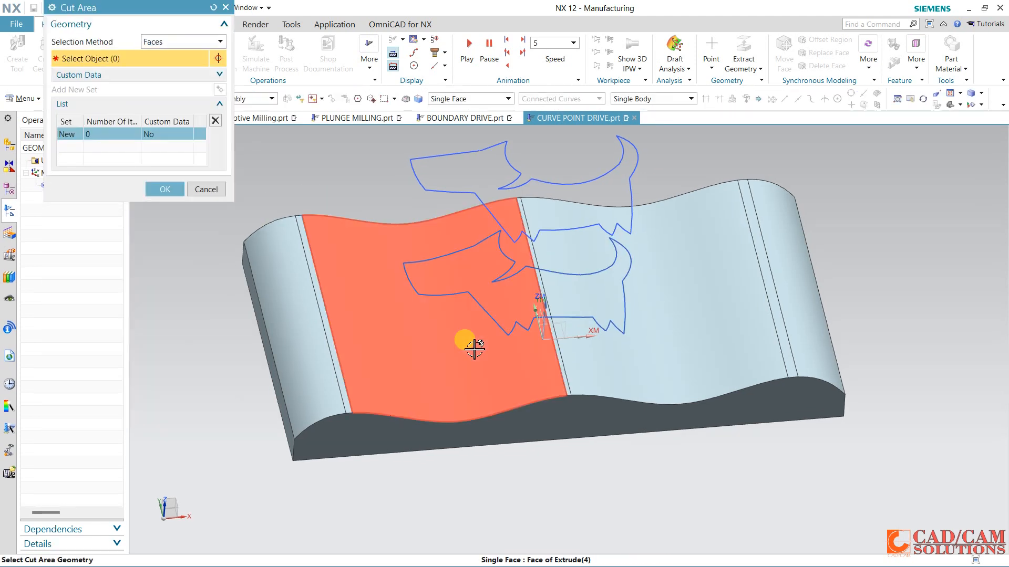
pyautogui.click(552, 363)
pyautogui.click(565, 368)
pyautogui.click(631, 377)
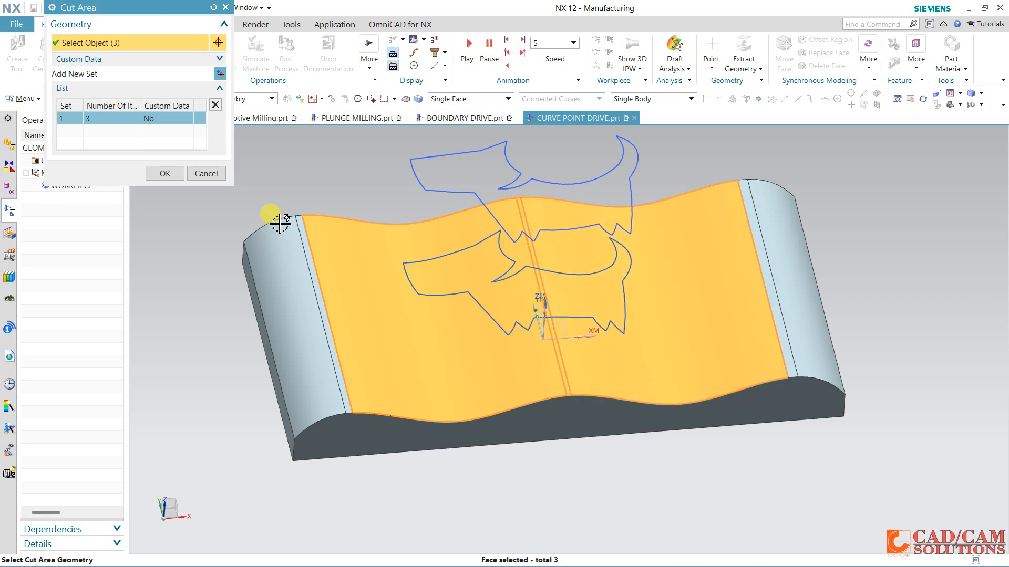
pyautogui.click(160, 178)
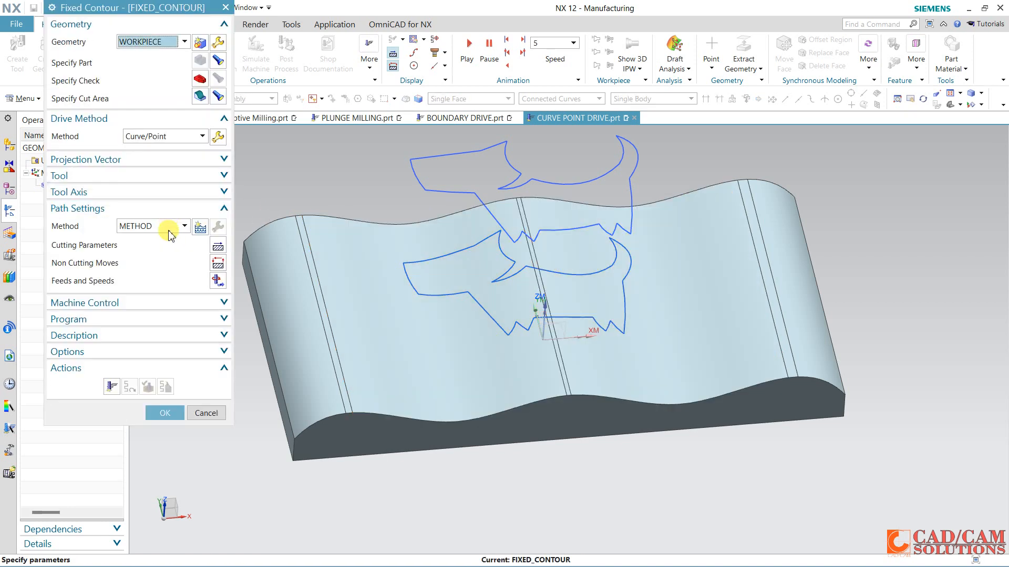
# Generate the Curve/Point tool path and verify it with the 3D Dynamic simulation at animation speed 3, accepting the operation.
pyautogui.click(112, 387)
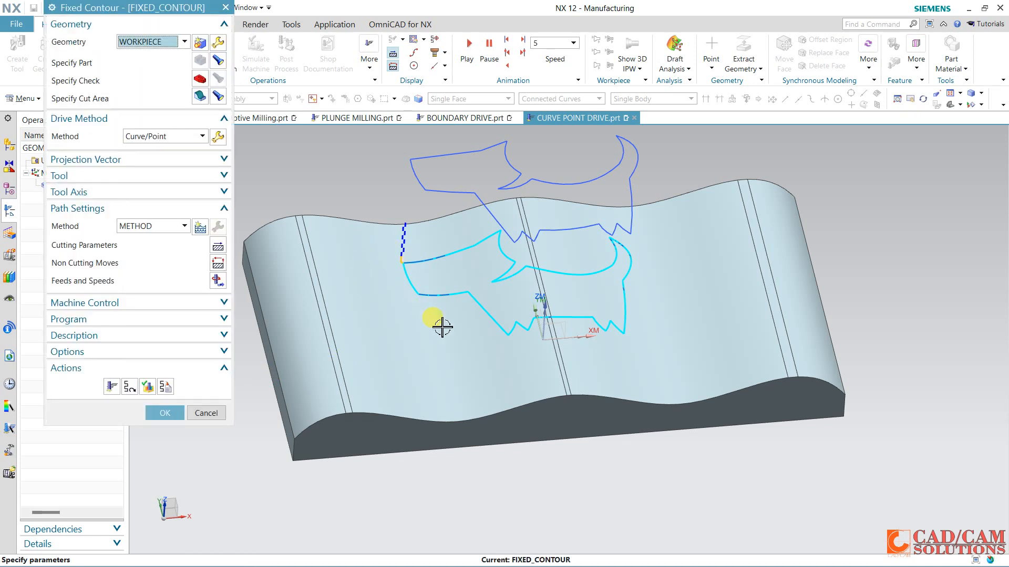
pyautogui.click(149, 388)
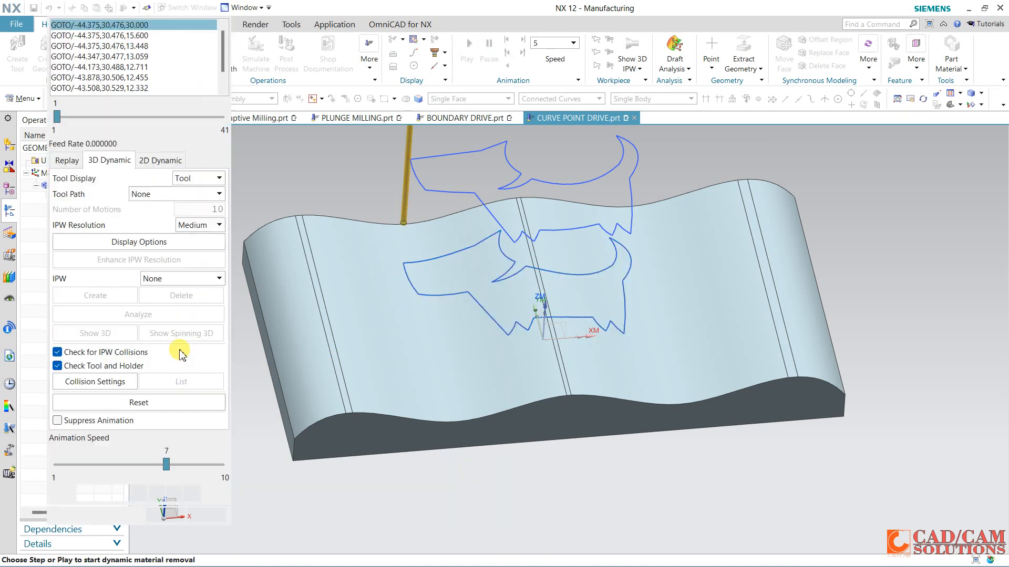
pyautogui.click(107, 467)
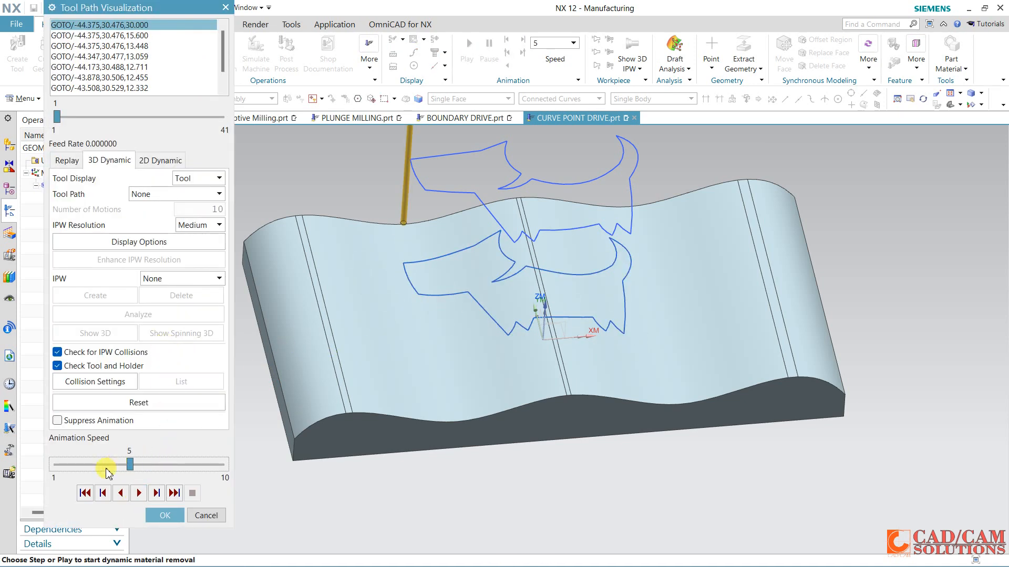
pyautogui.click(138, 493)
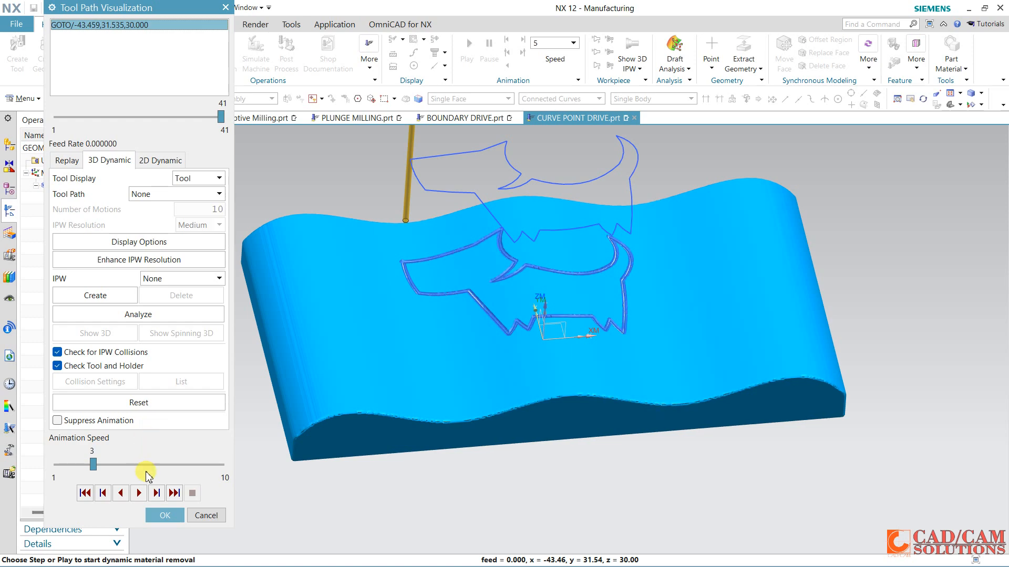
pyautogui.click(157, 514)
pyautogui.click(165, 412)
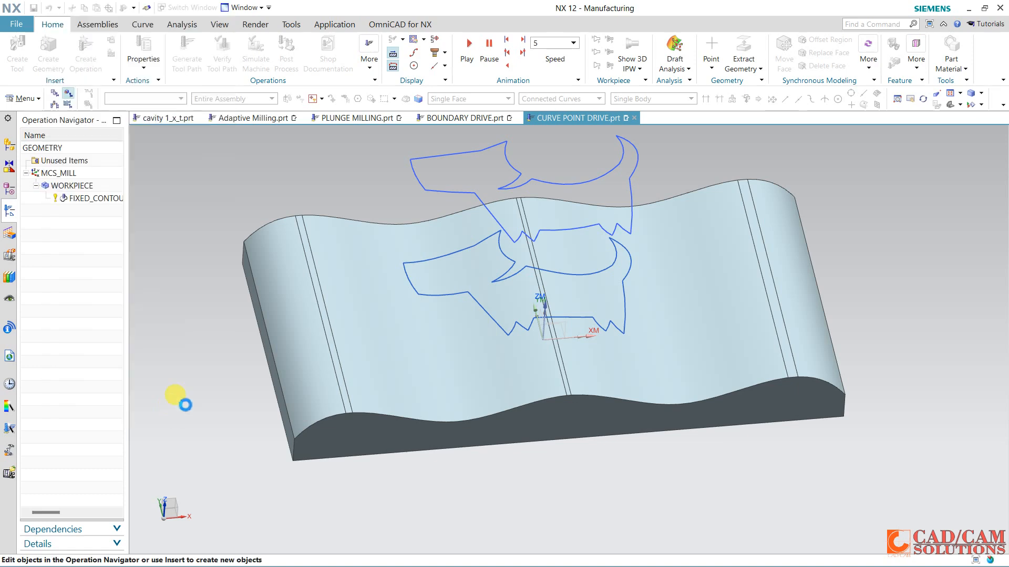
# Open the STREAMLINE 1 part from the CONTOUR MILL folder, checking the part previews to find it.
pyautogui.click(440, 111)
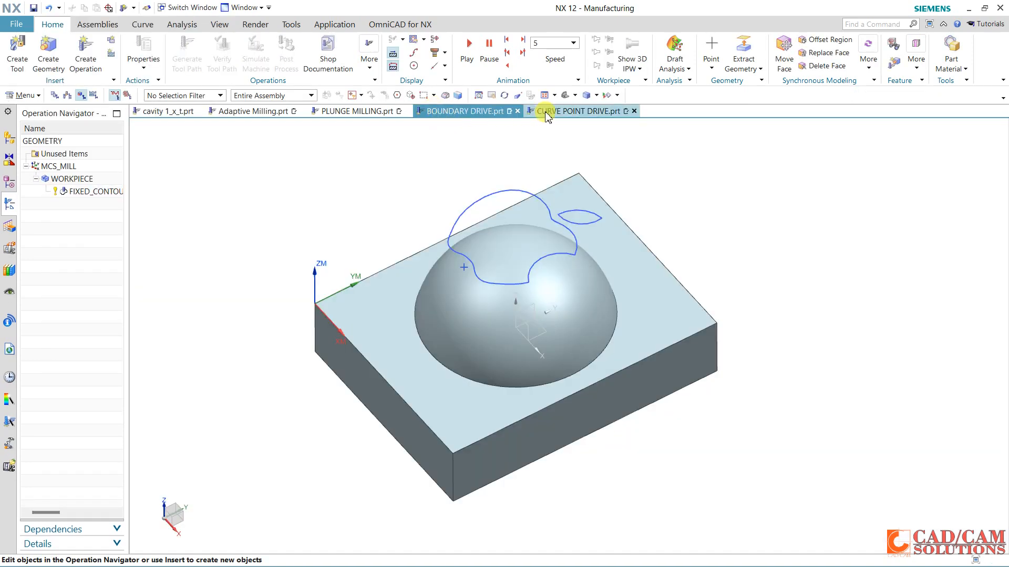
pyautogui.click(546, 113)
pyautogui.click(17, 26)
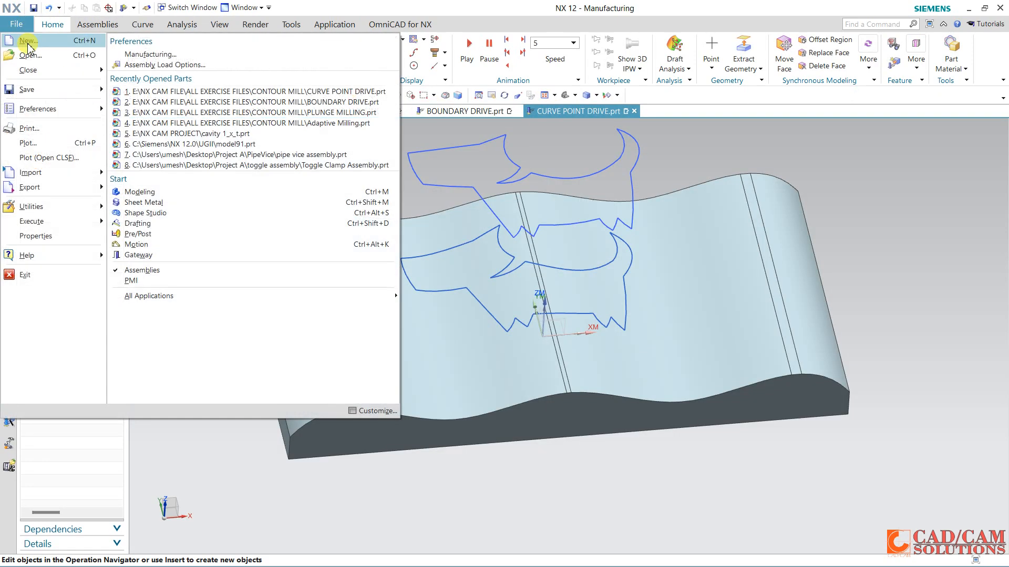
pyautogui.click(23, 52)
pyautogui.scroll(-10, 497, 294)
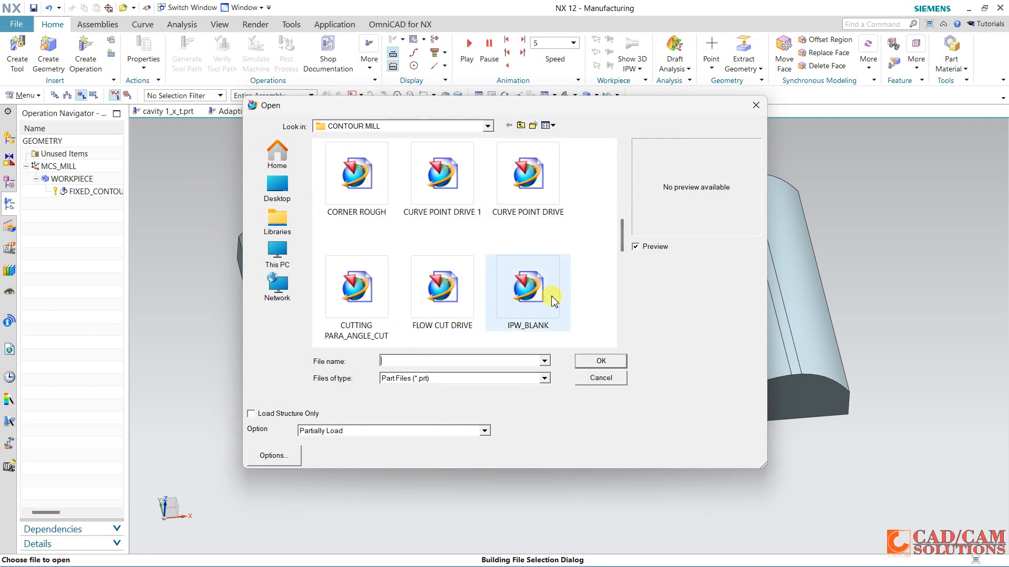
pyautogui.click(369, 299)
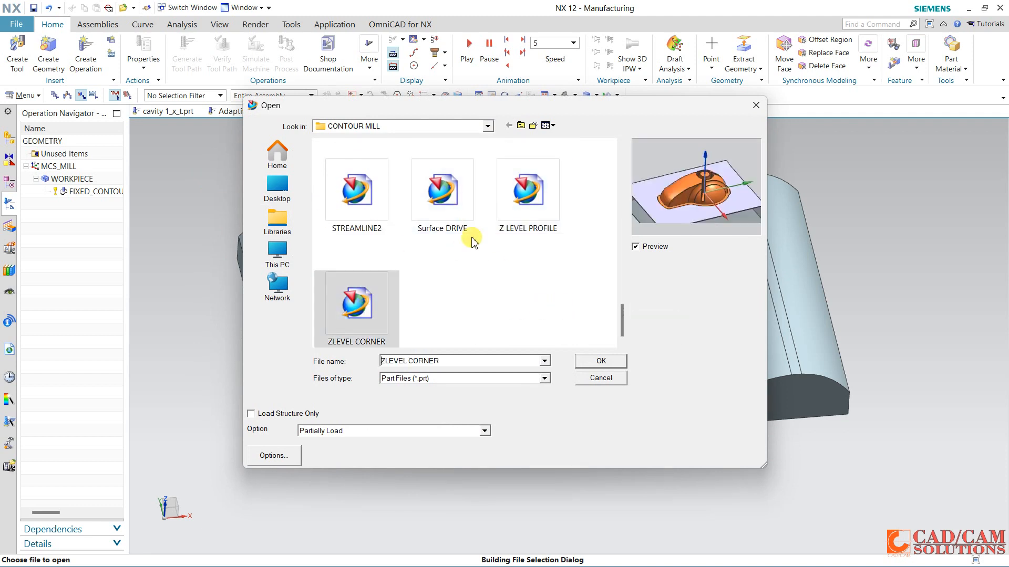
pyautogui.click(525, 202)
pyautogui.click(455, 196)
pyautogui.click(344, 213)
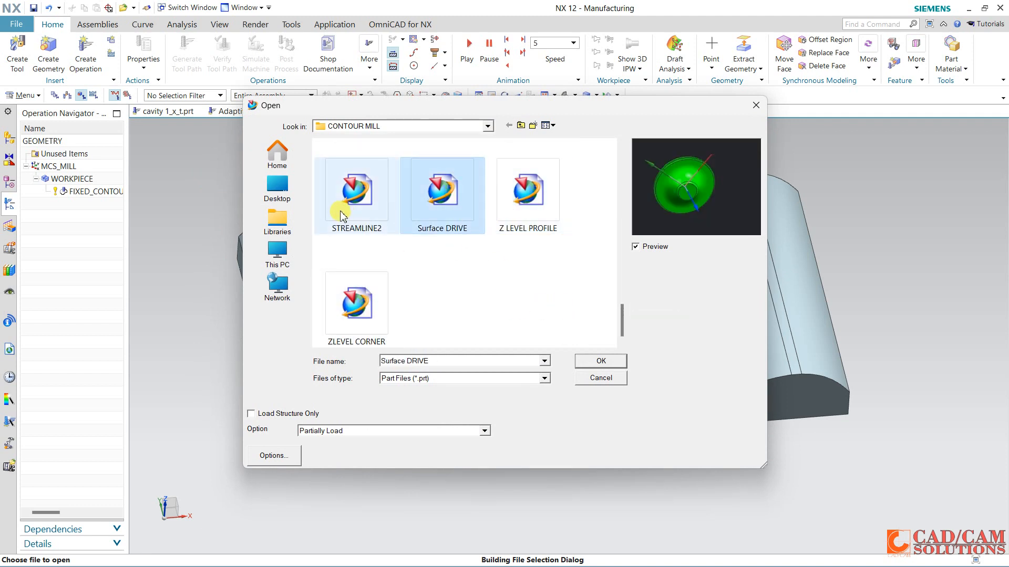
pyautogui.scroll(2, 480, 269)
pyautogui.click(525, 200)
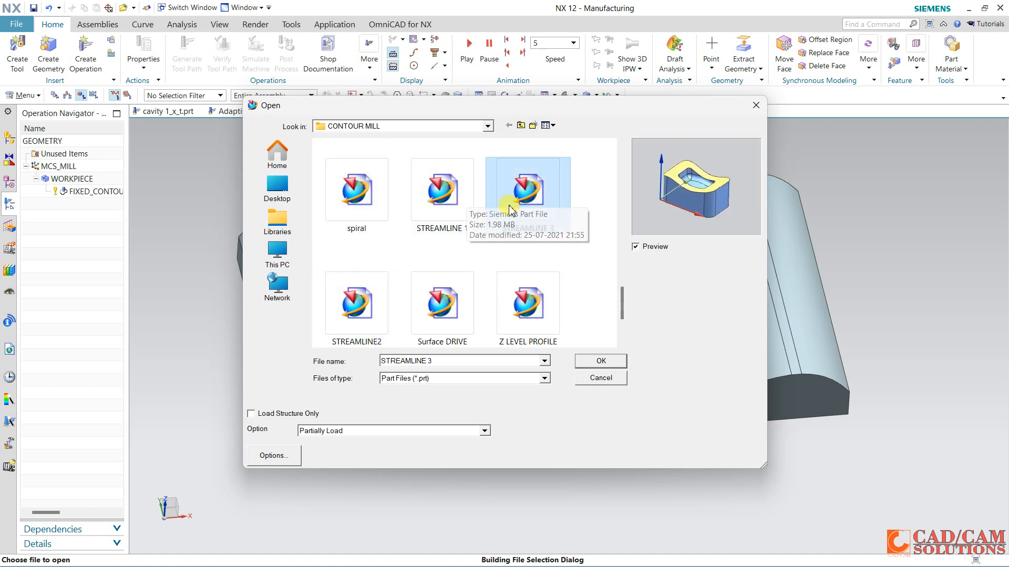
pyautogui.click(459, 200)
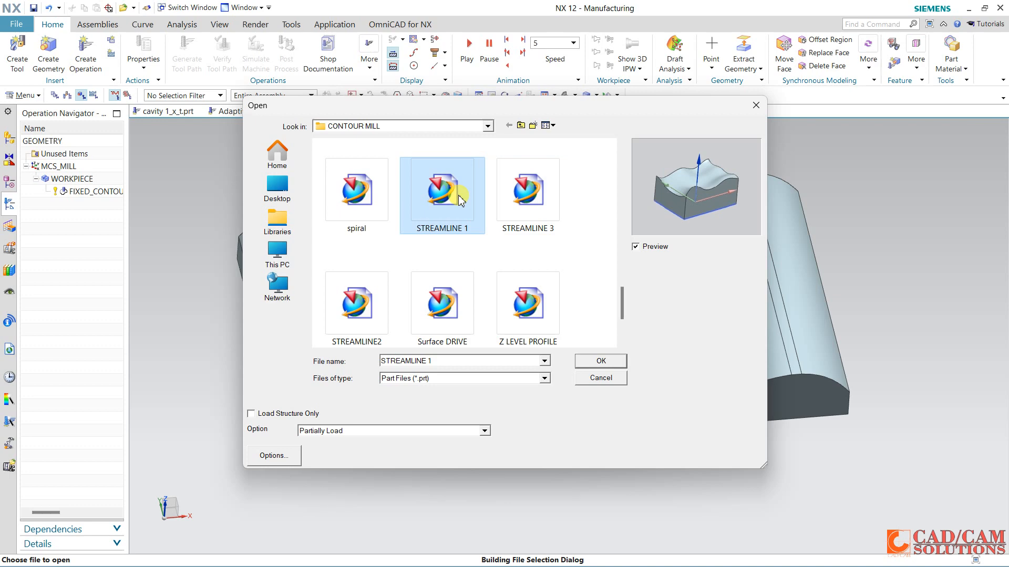
pyautogui.doubleClick(459, 200)
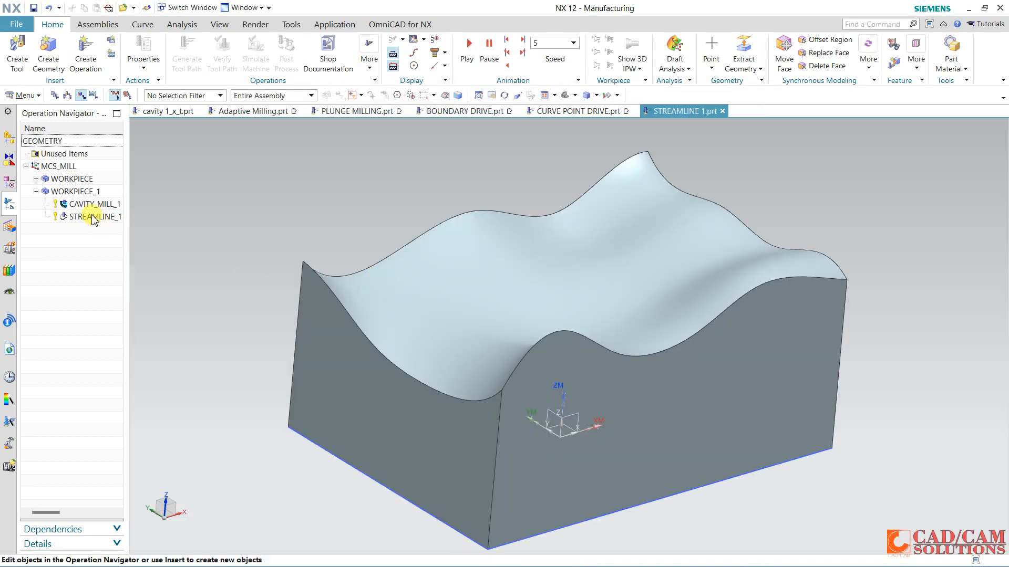
# Delete the existing STREAMLINE_1 operation under WORKPIECE_1.
pyautogui.click(93, 216)
pyautogui.rightClick(92, 216)
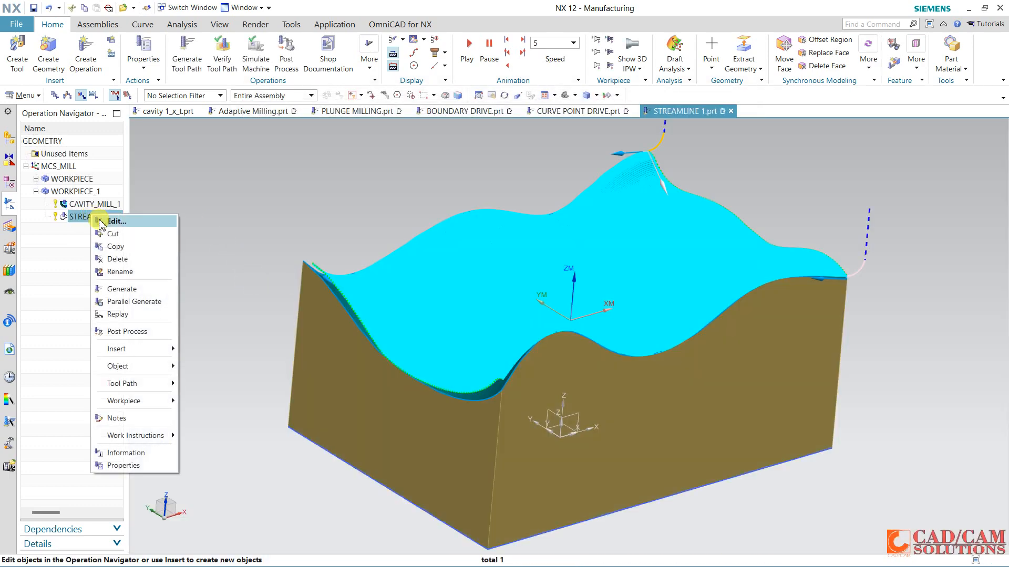
pyautogui.click(125, 258)
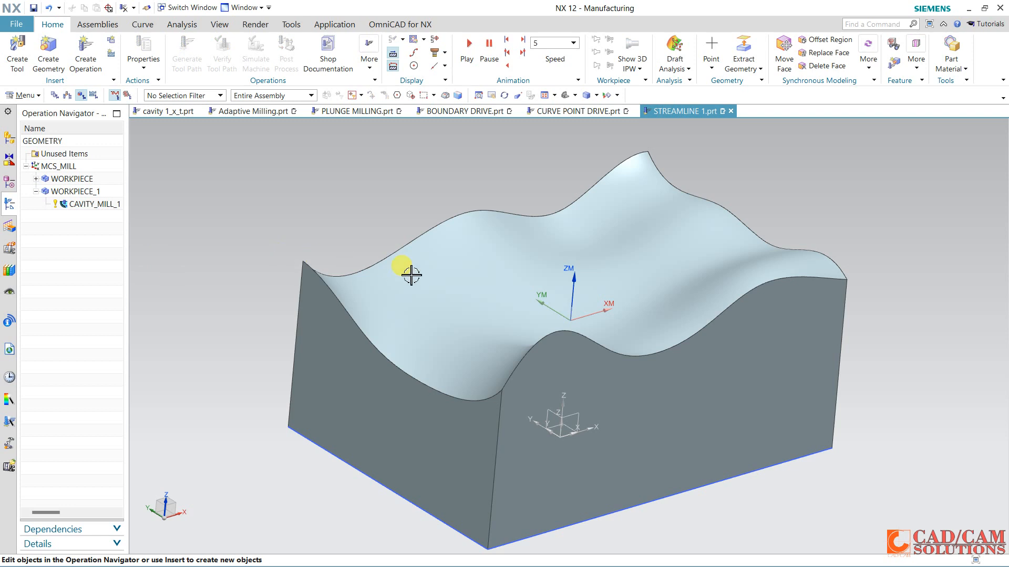
# Examine the primary and cross curves of the Through Curve Mesh feature that shapes the wavy top face, without changing it.
pyautogui.click(10, 184)
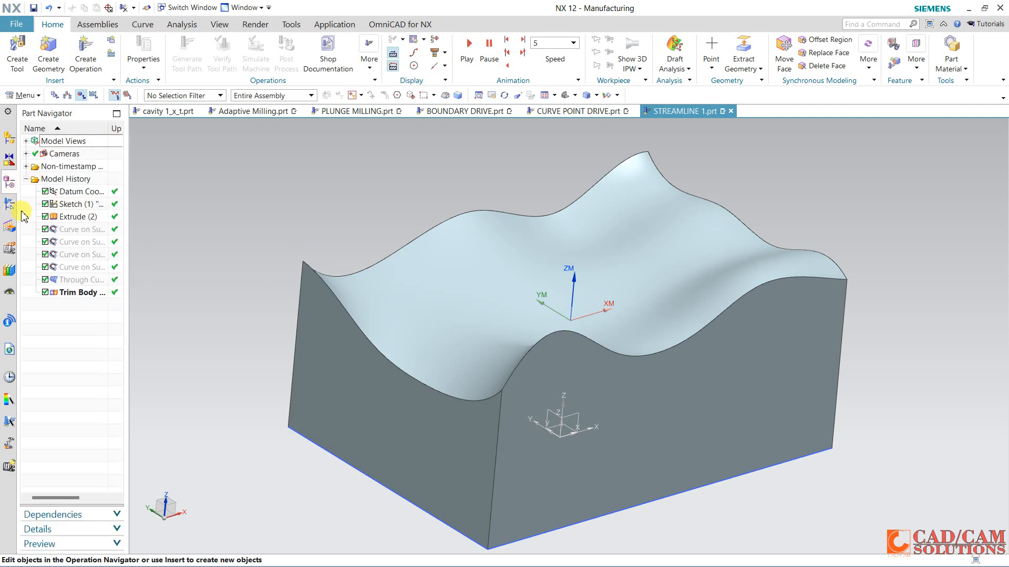
pyautogui.click(69, 281)
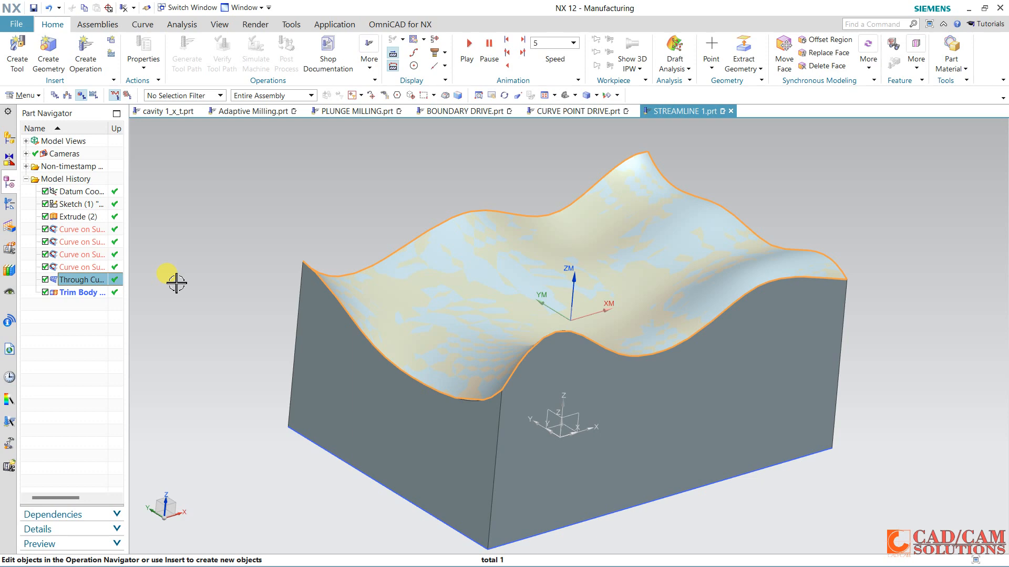
pyautogui.doubleClick(78, 279)
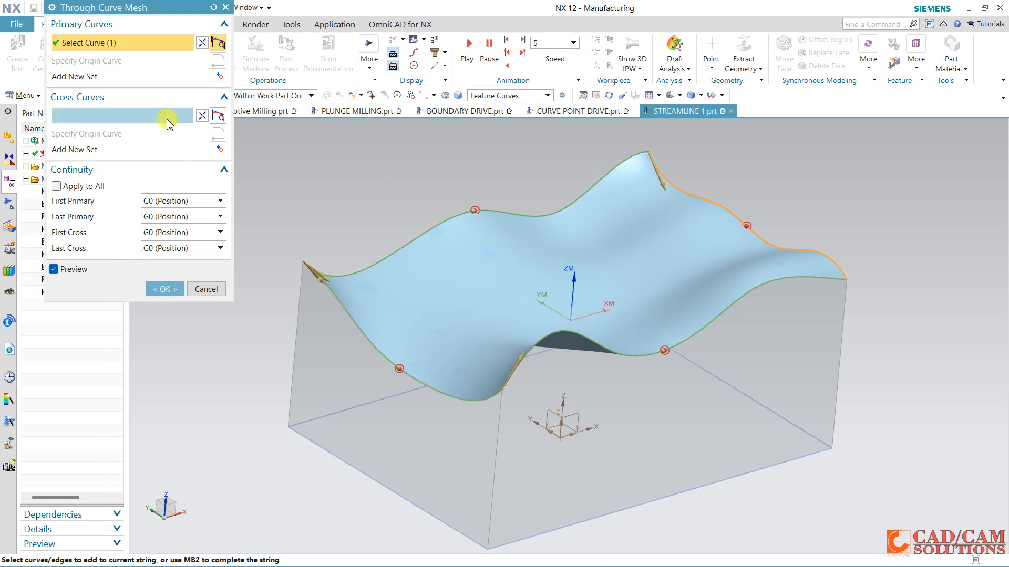
pyautogui.click(205, 289)
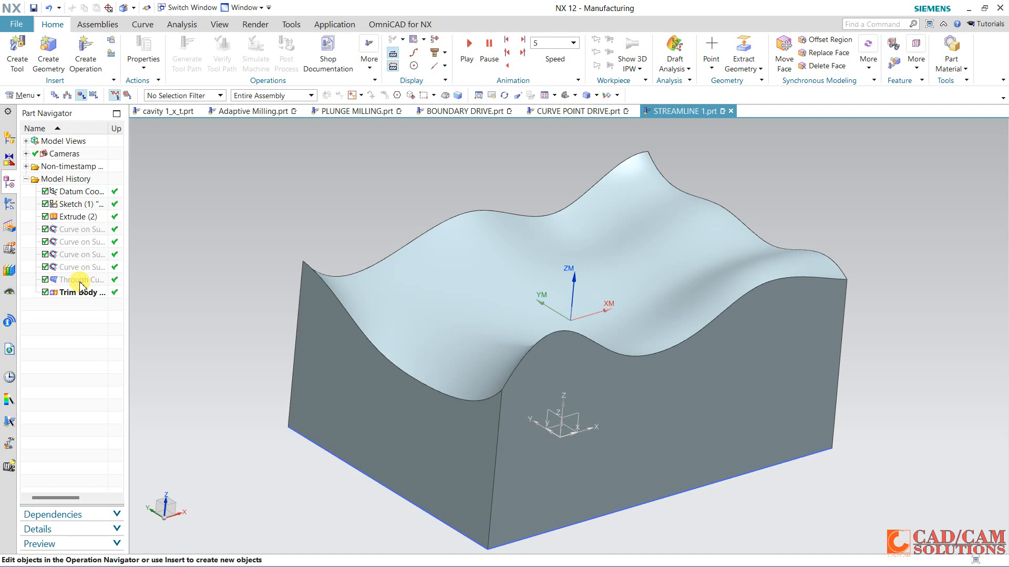
pyautogui.click(12, 208)
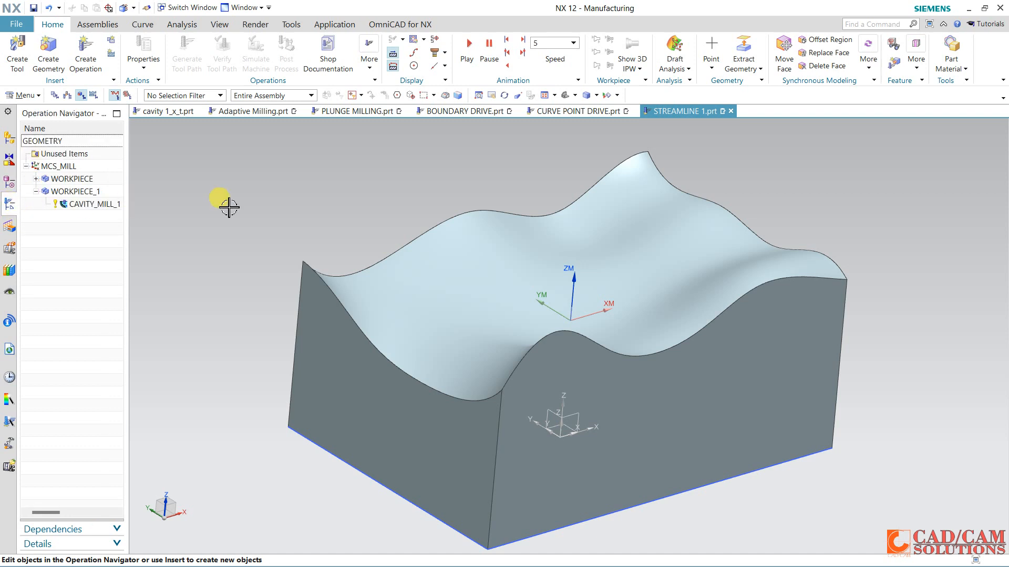
# Create a mill_contour Streamline operation named STREAMLINE_1 with the BALL_MILL tool under WORKPIECE.
pyautogui.click(98, 66)
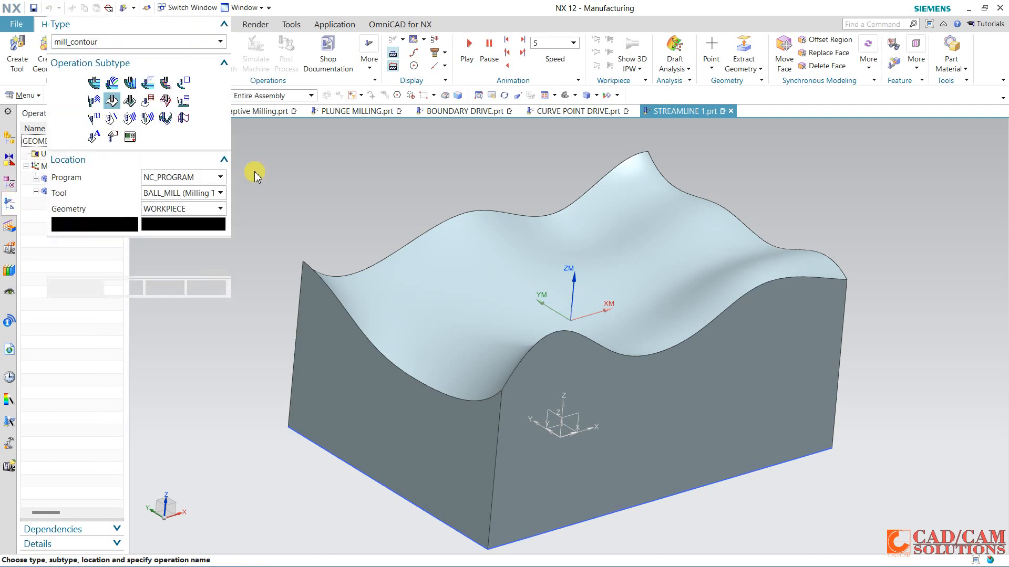
pyautogui.click(166, 100)
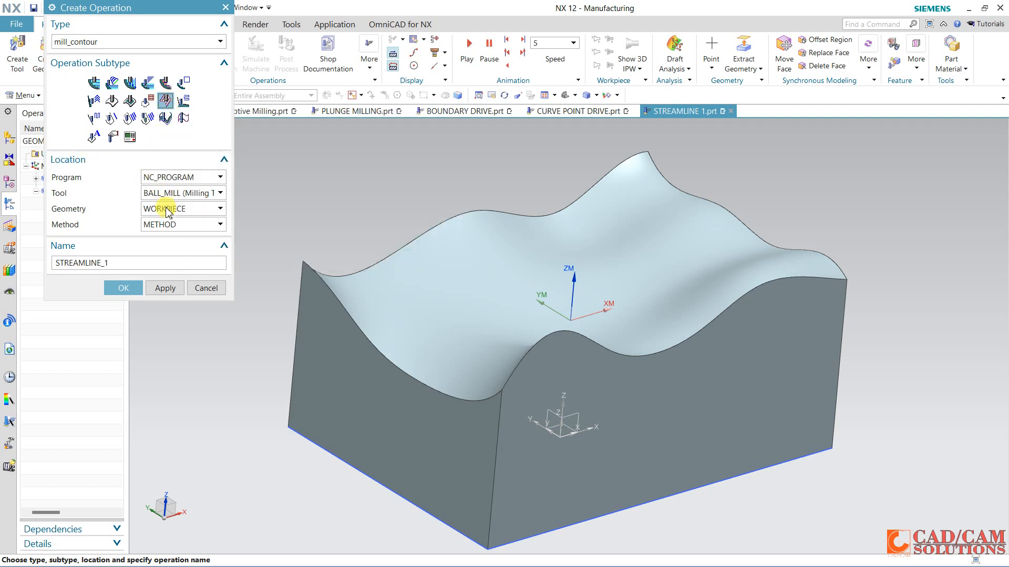
pyautogui.click(123, 291)
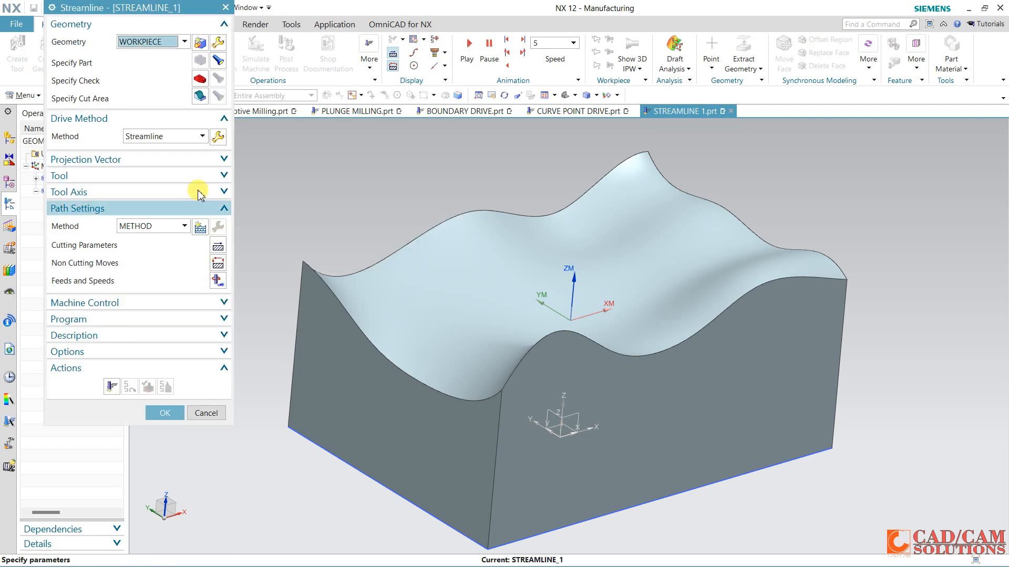
# Specify the wavy top face as the cut area of the Streamline operation.
pyautogui.click(201, 98)
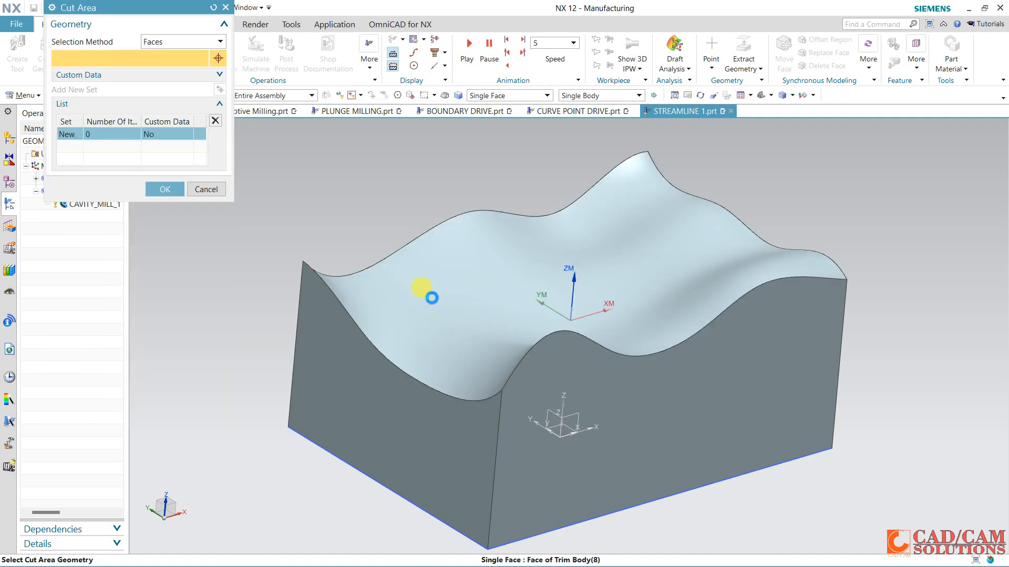
pyautogui.click(430, 295)
pyautogui.click(169, 175)
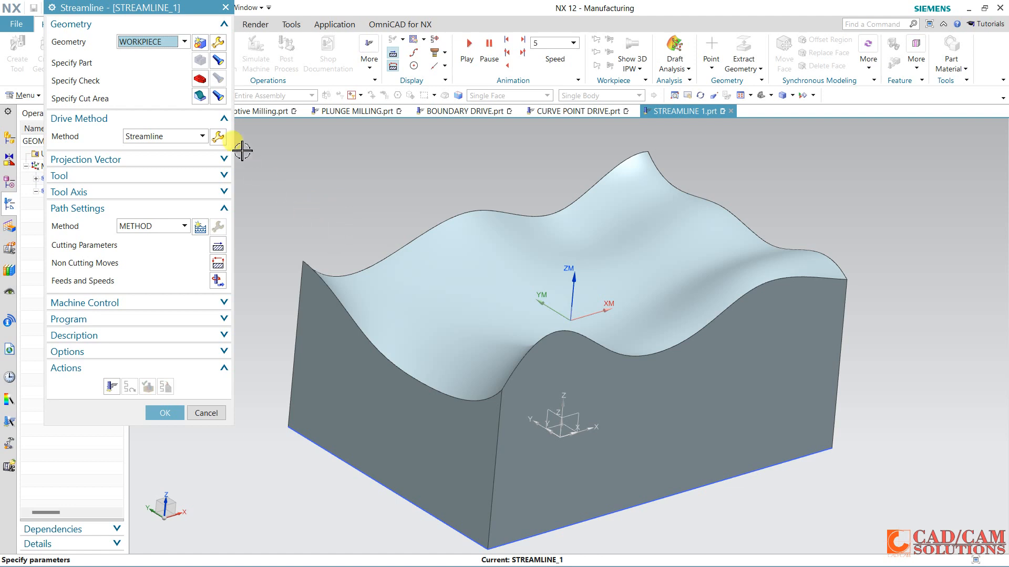
# Review the automatically selected flow and cross curves of the Streamline drive method and accept it with Zig Zag and 10 stepovers.
pyautogui.click(218, 138)
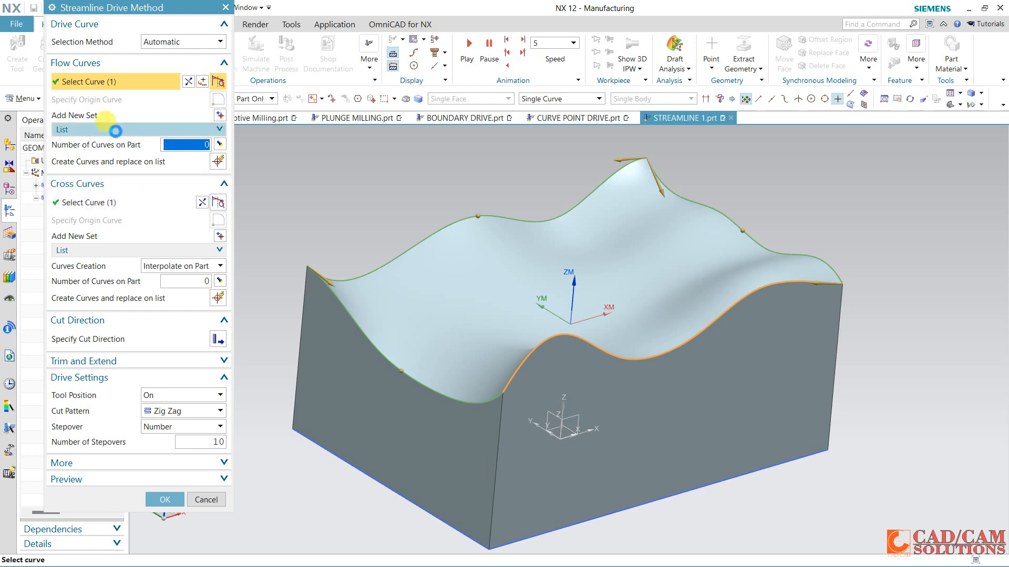
pyautogui.click(115, 129)
pyautogui.click(100, 147)
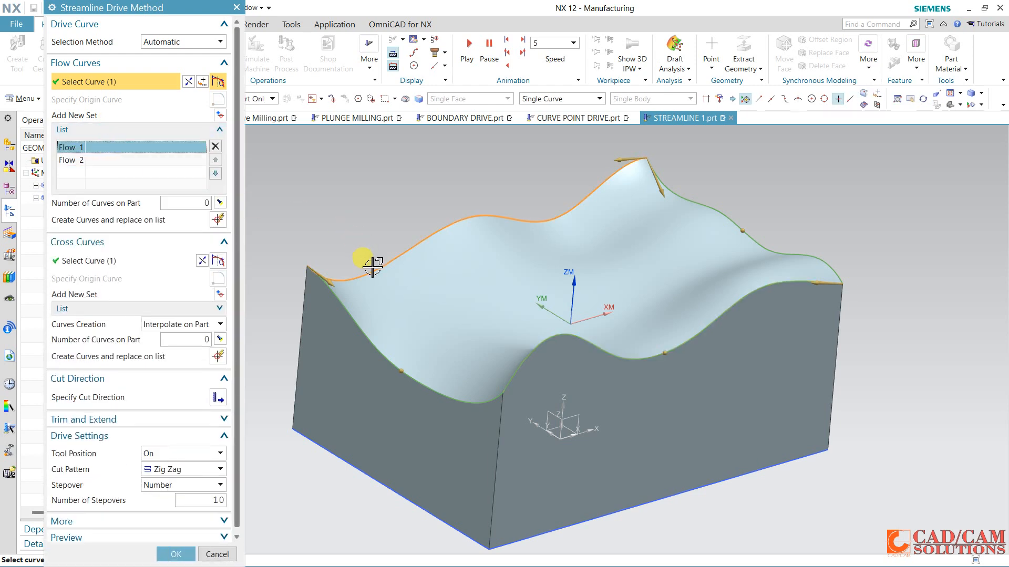
pyautogui.click(88, 162)
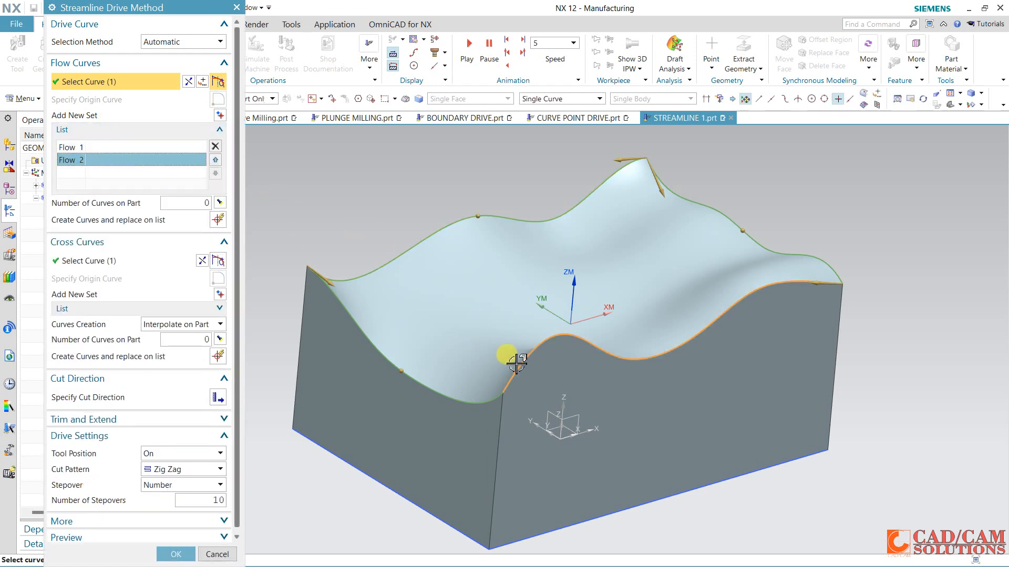
pyautogui.click(124, 309)
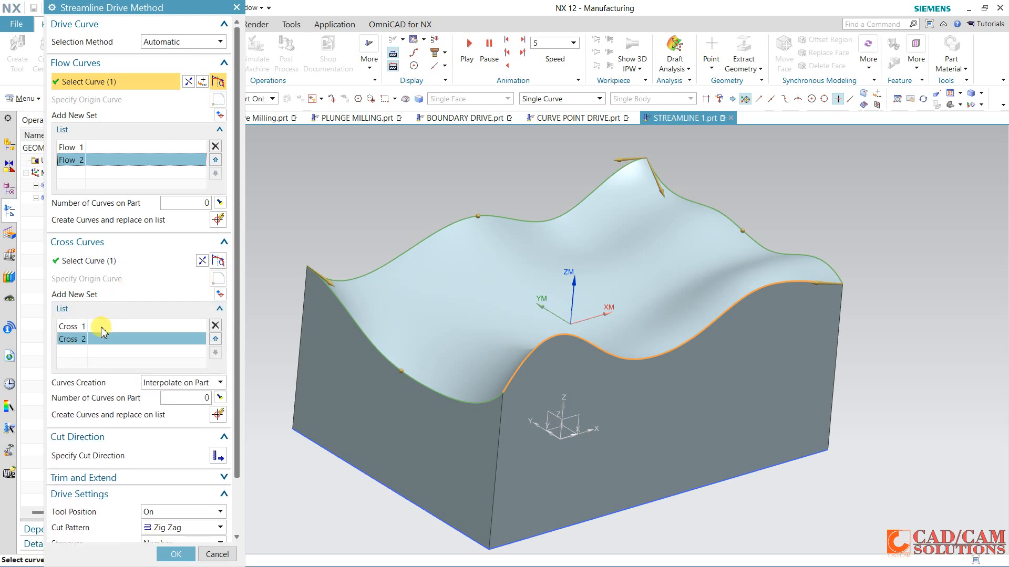
pyautogui.click(131, 326)
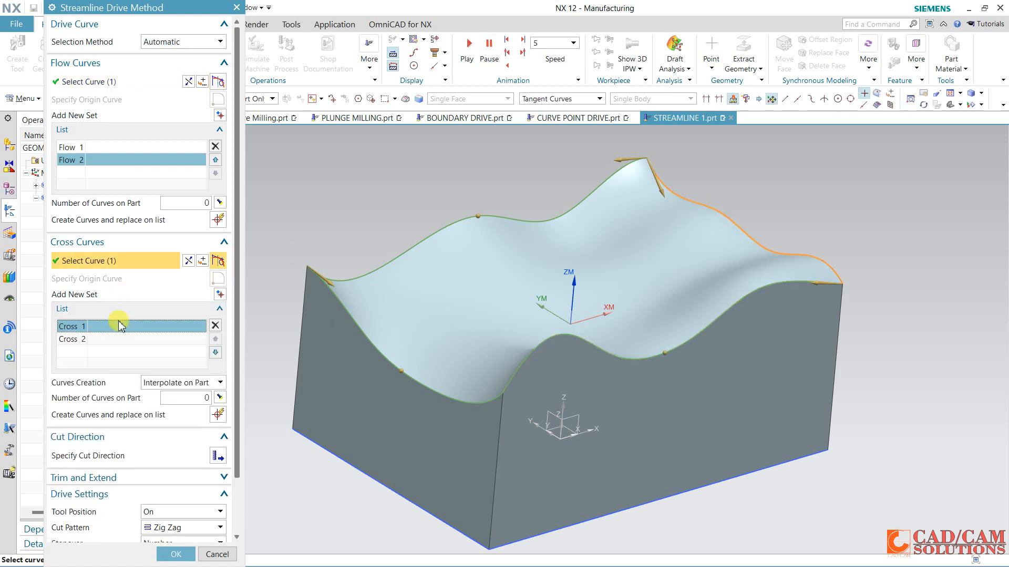
pyautogui.click(100, 339)
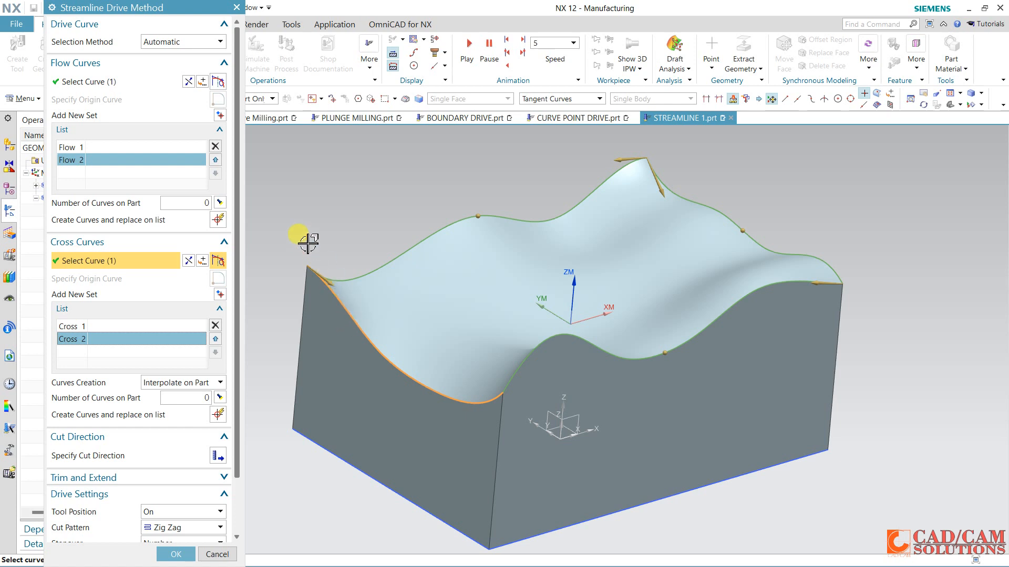
pyautogui.scroll(-3, 173, 333)
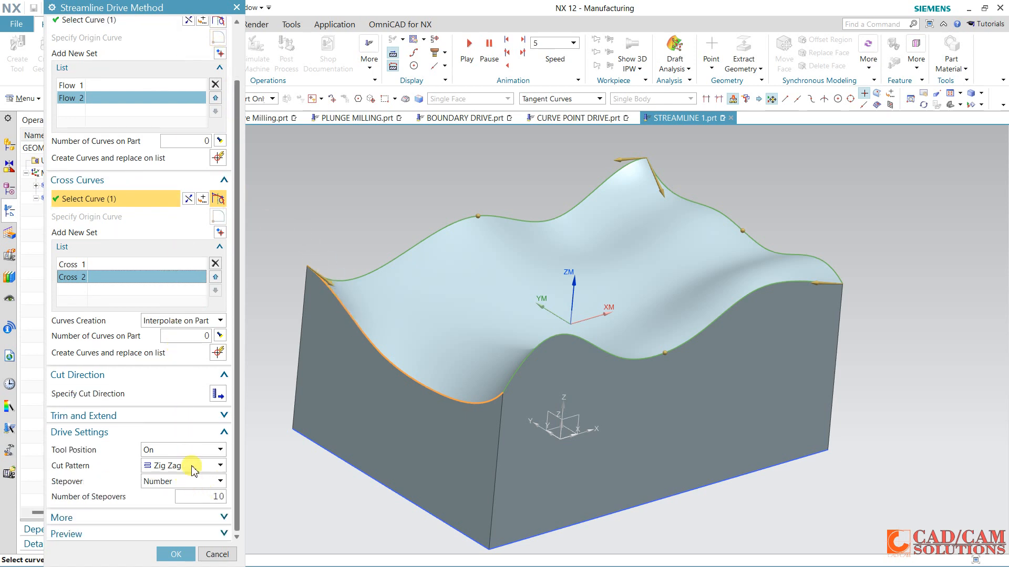
pyautogui.click(175, 555)
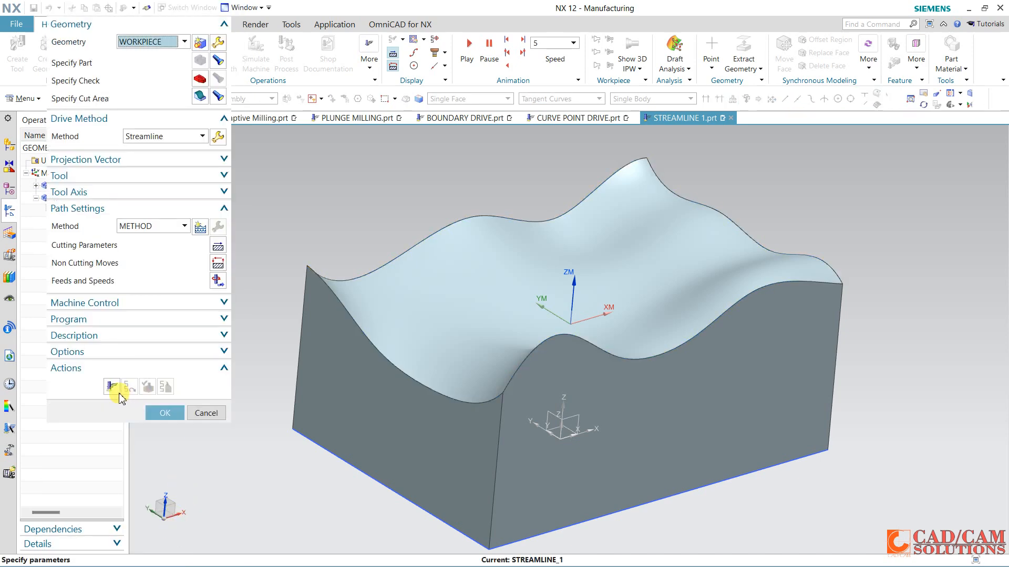
# Generate the Streamline tool path and inspect the passes across the wavy top face.
pyautogui.click(112, 386)
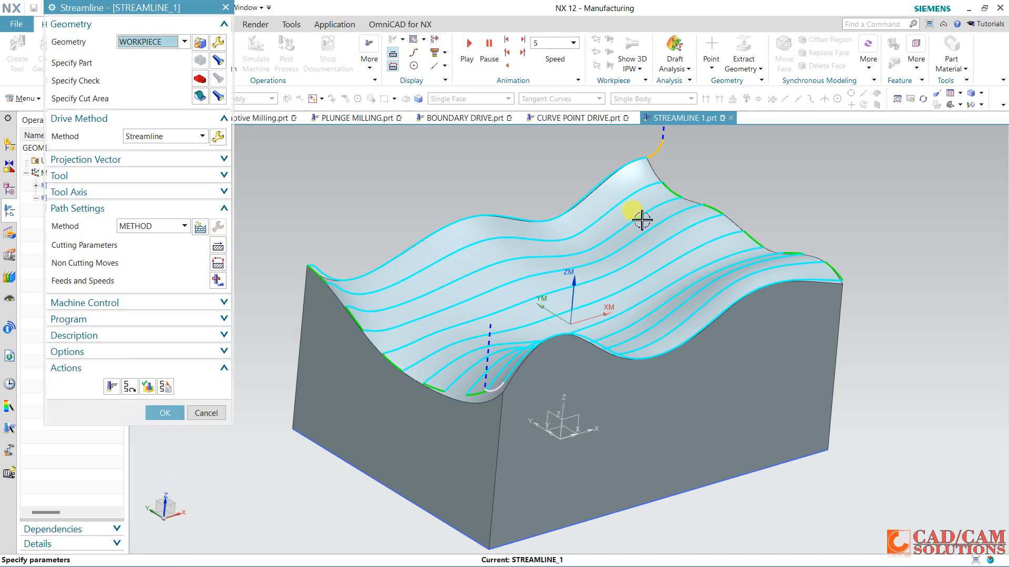
pyautogui.moveTo(750, 224)
pyautogui.mouseDown(button='middle')
pyautogui.moveTo(740, 246)
pyautogui.moveTo(734, 226)
pyautogui.mouseUp(button='middle')
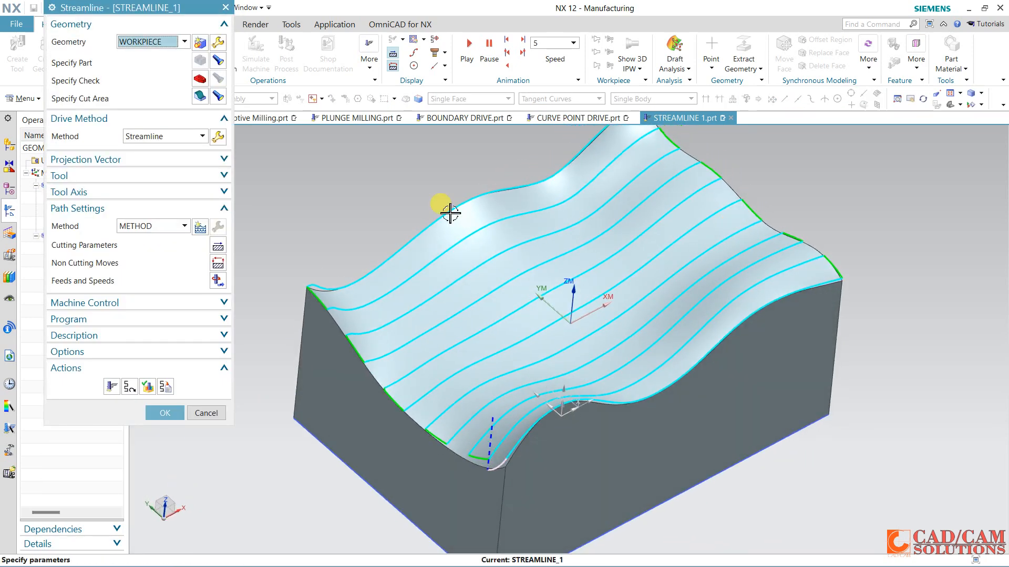
# Set the Streamline cut direction to run along the cross curves, starting near the rear corner, and regenerate the tool path.
pyautogui.click(223, 134)
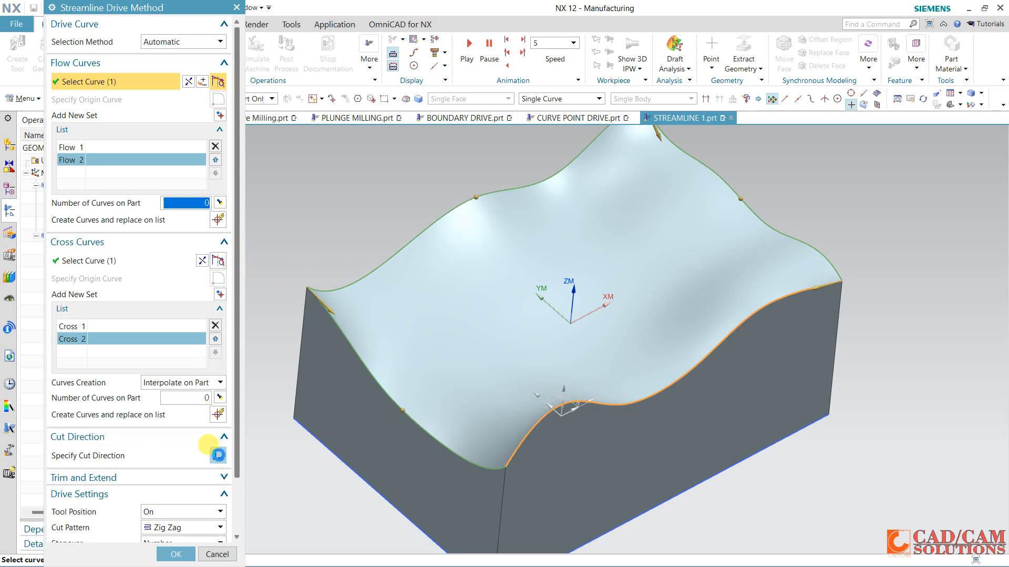
pyautogui.click(218, 455)
pyautogui.click(378, 336)
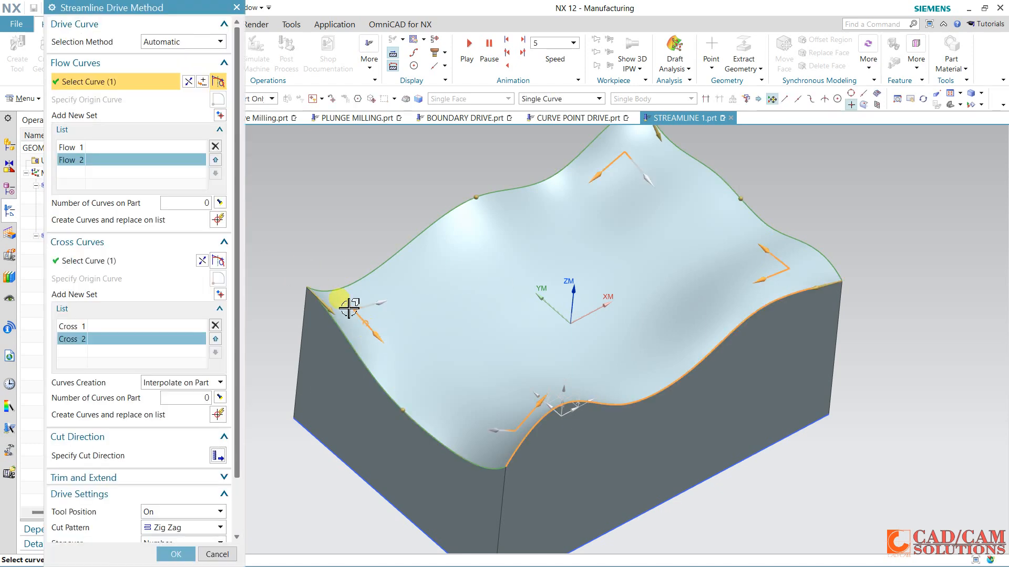
pyautogui.scroll(-3, 173, 473)
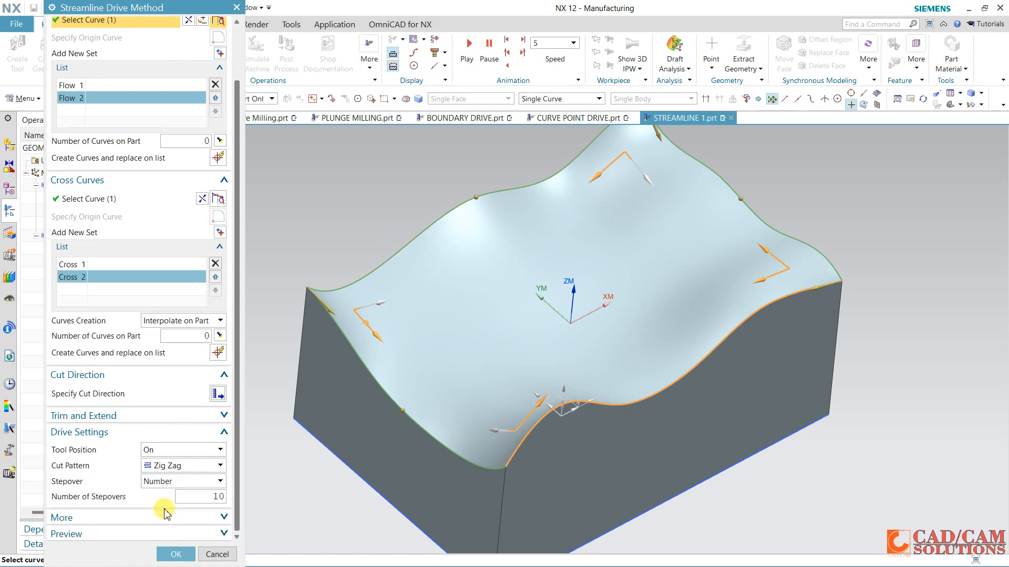
pyautogui.click(176, 554)
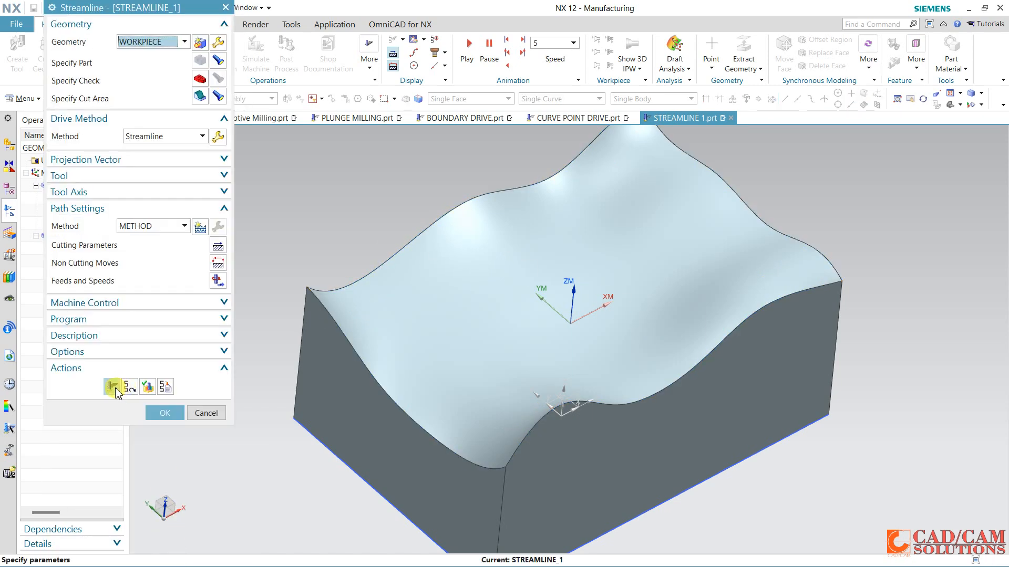
pyautogui.click(113, 390)
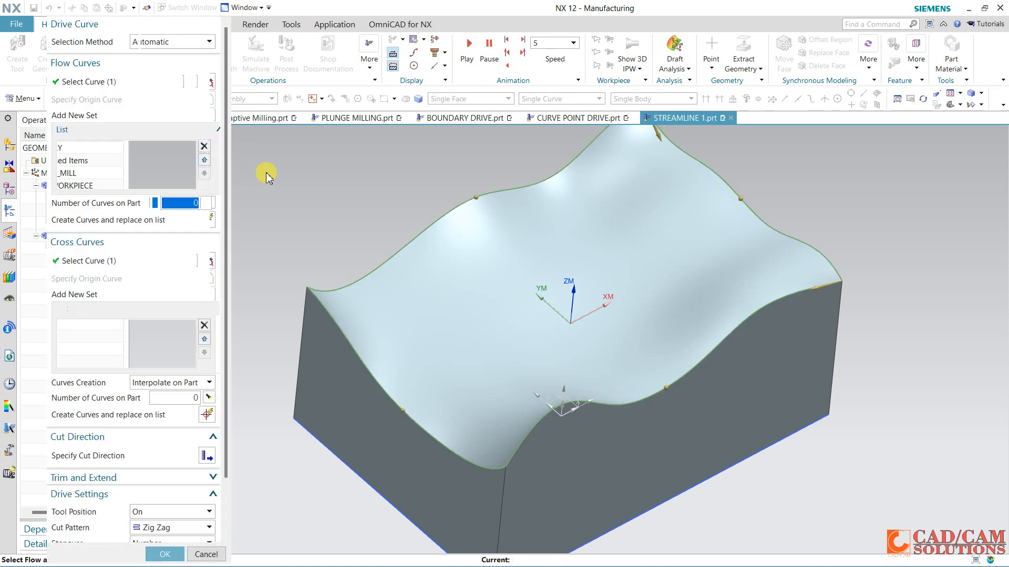
# Set End Cut % and End Step % to 110 in the Streamline trim and extend settings, and highlight the first flow curve.
pyautogui.click(178, 65)
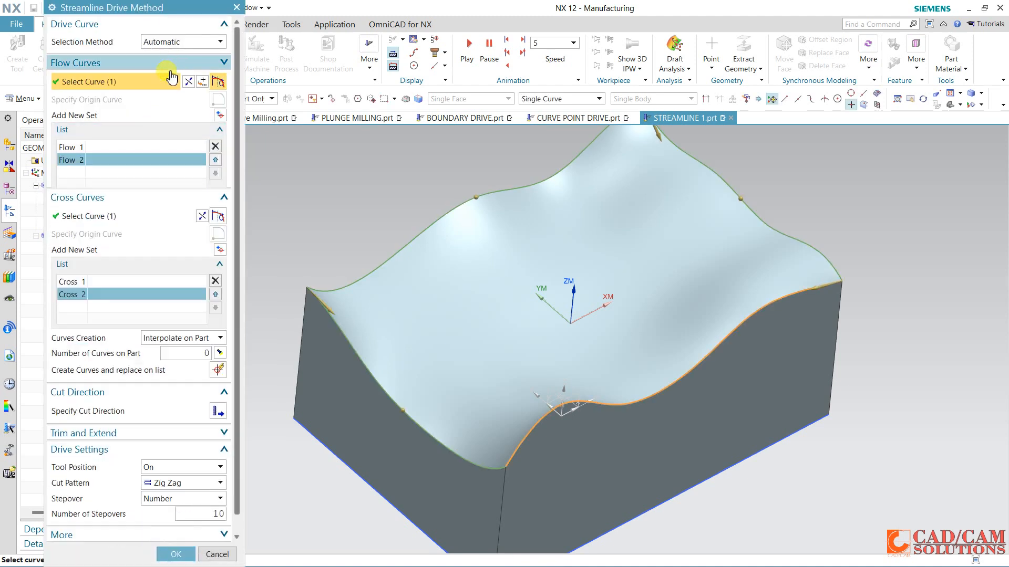
pyautogui.click(129, 316)
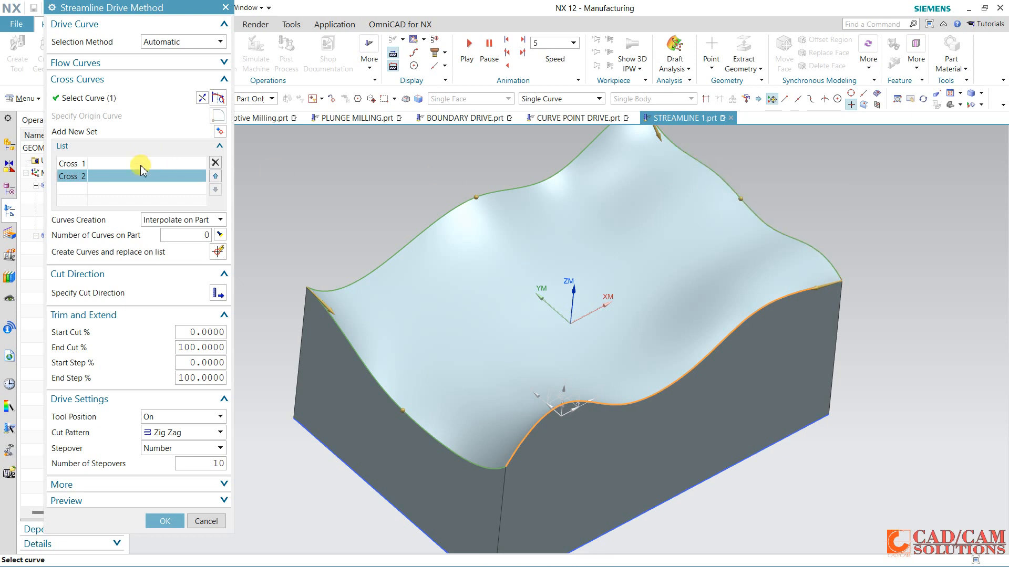
pyautogui.click(125, 64)
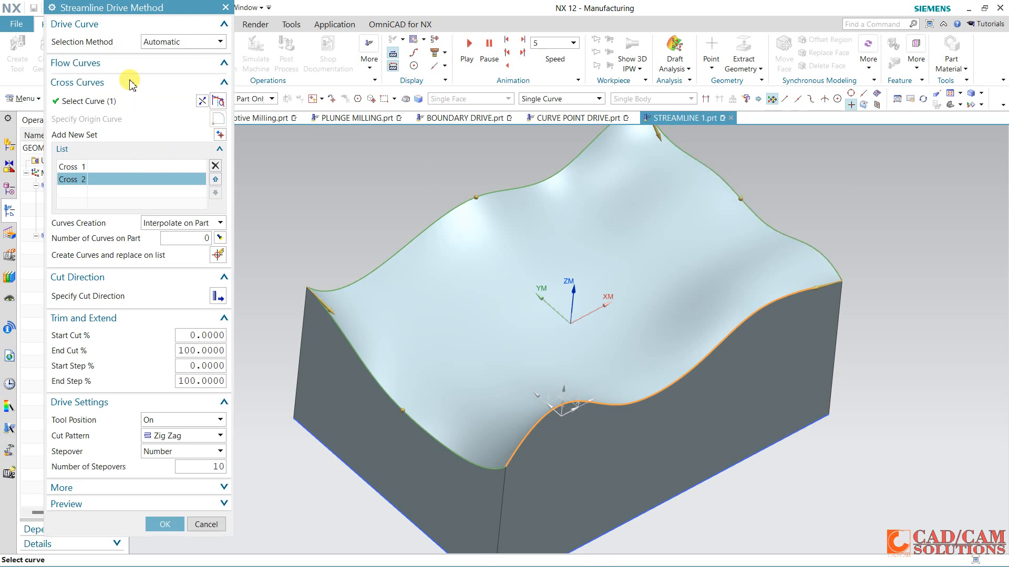
pyautogui.click(124, 130)
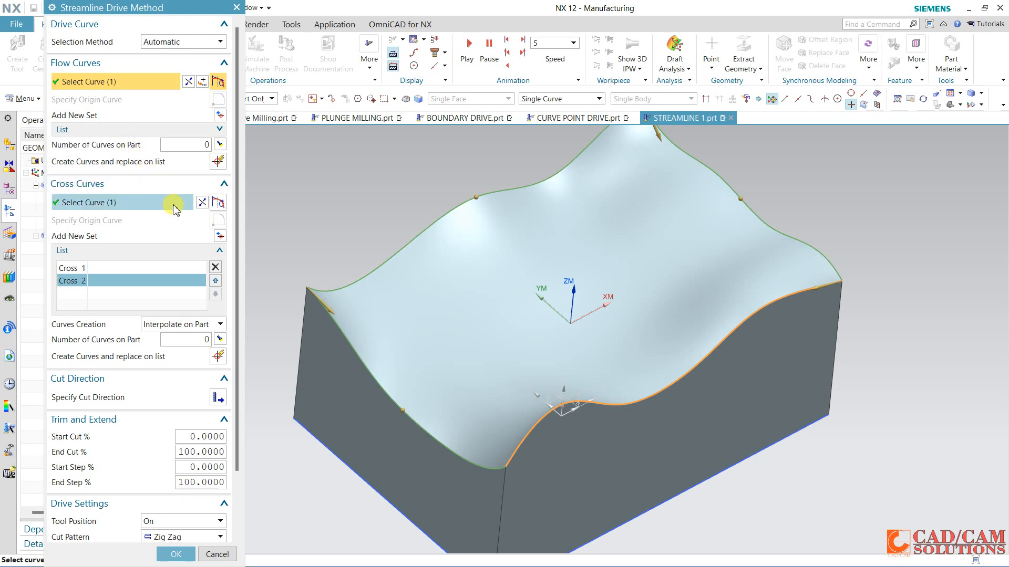
pyautogui.click(214, 184)
pyautogui.click(141, 130)
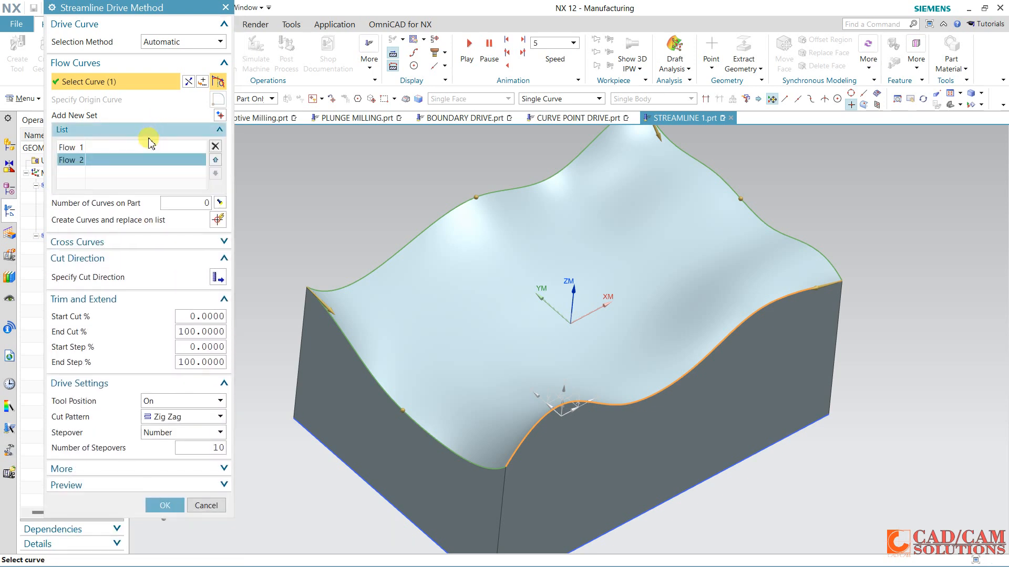
pyautogui.click(142, 147)
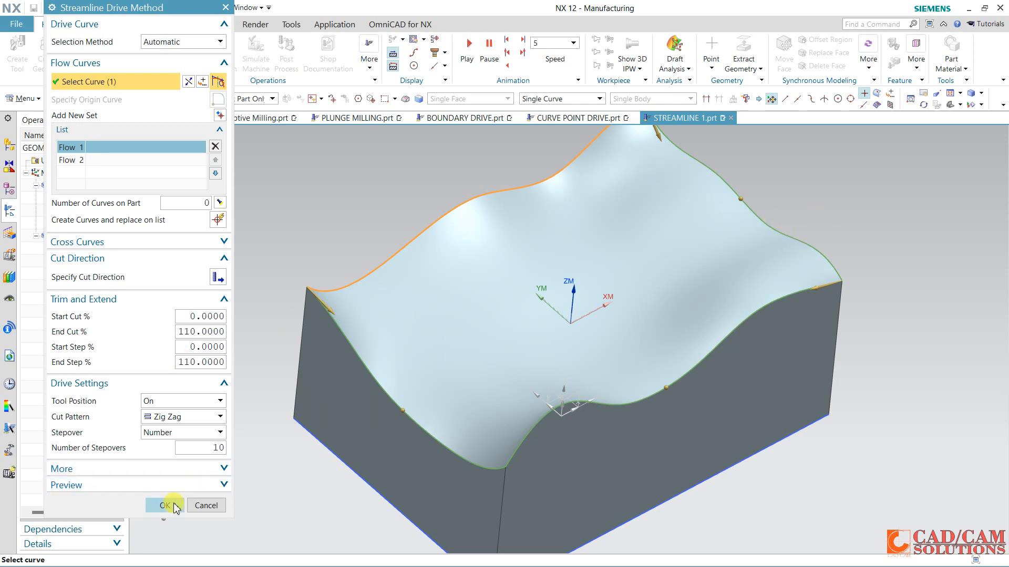
# Accept the extended drive settings, regenerate the Streamline tool path and inspect the passes beyond the face edges.
pyautogui.moveTo(535, 347); pyautogui.dragTo(526, 340, button='middle')
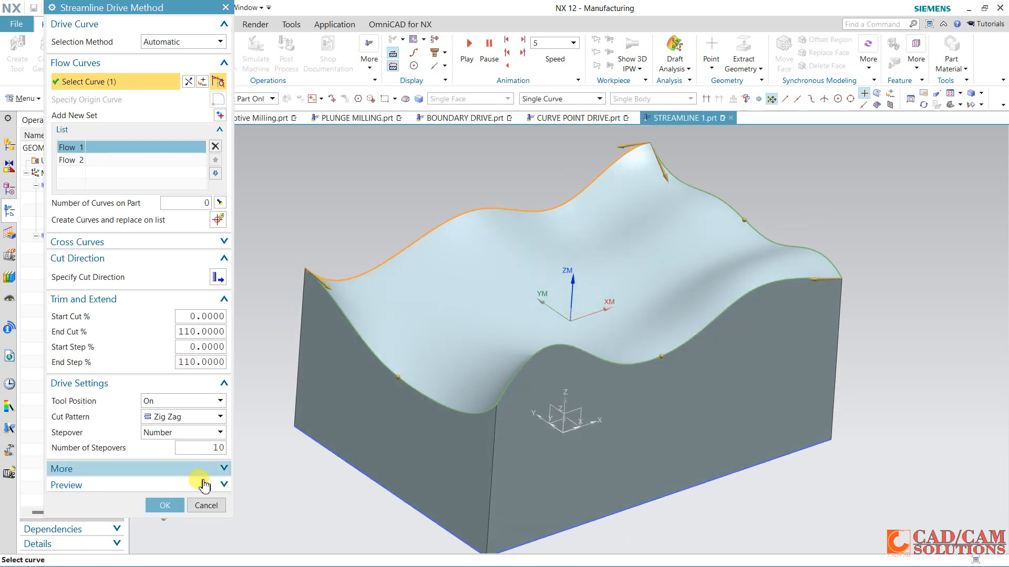
pyautogui.click(167, 505)
pyautogui.click(112, 386)
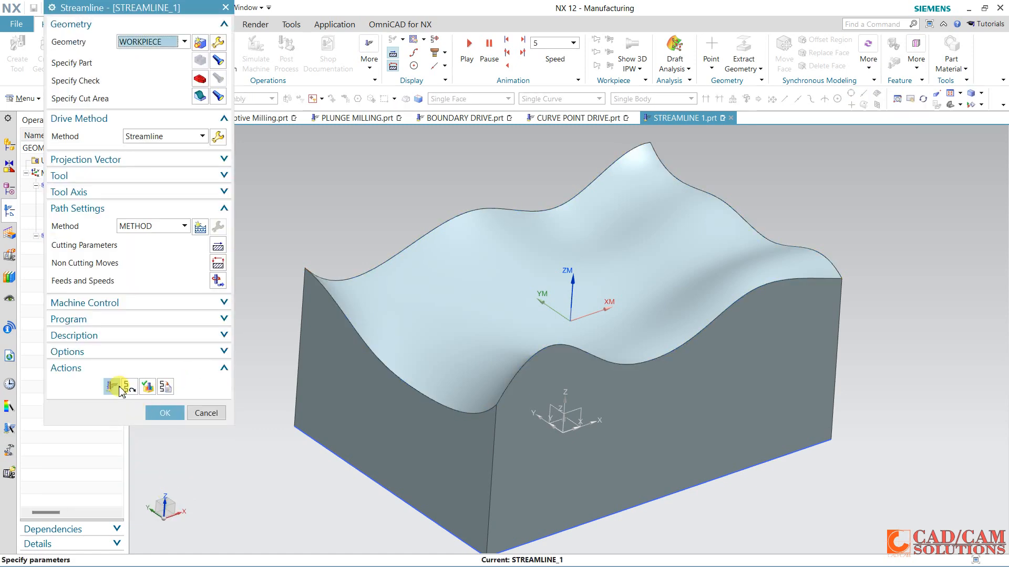
pyautogui.middleClick(601, 261)
pyautogui.doubleClick(650, 253)
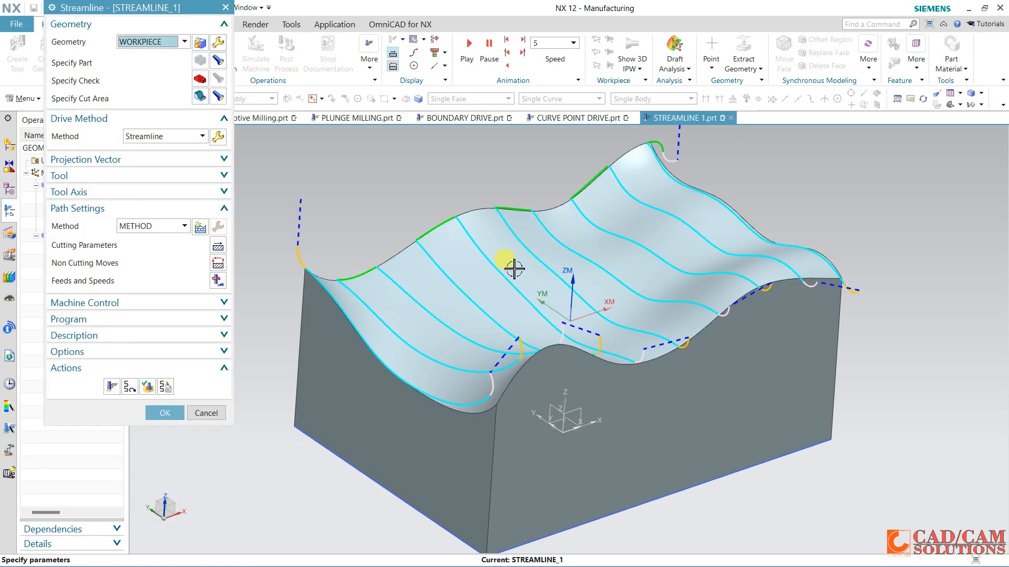
# Set the number of stepovers to 85, regenerate the Streamline tool path and inspect the denser passes.
pyautogui.click(218, 137)
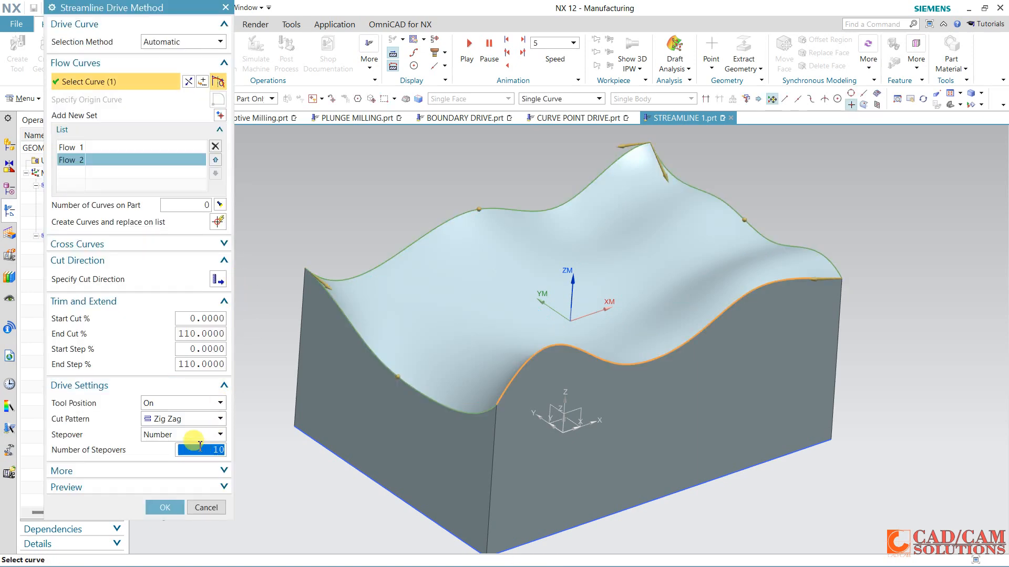
pyautogui.click(156, 507)
pyautogui.click(112, 387)
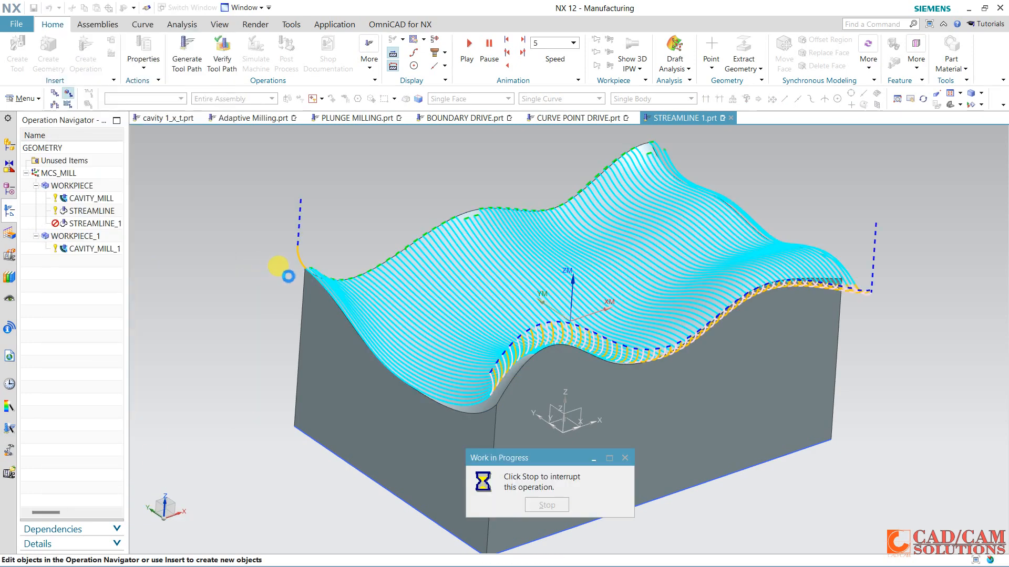
pyautogui.moveTo(779, 214); pyautogui.dragTo(835, 207, button='middle')
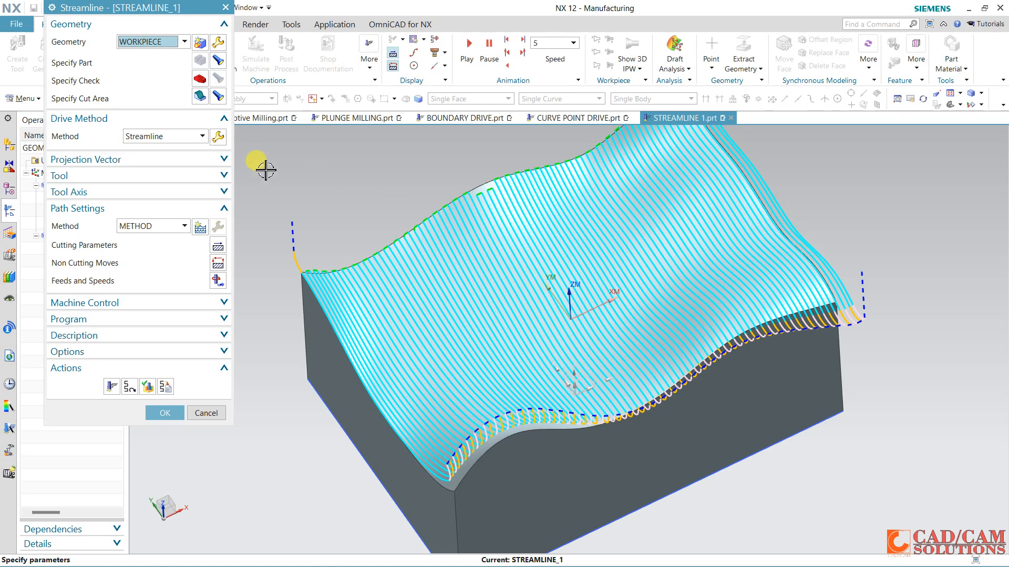
pyautogui.moveTo(548, 269); pyautogui.dragTo(552, 231, button='middle')
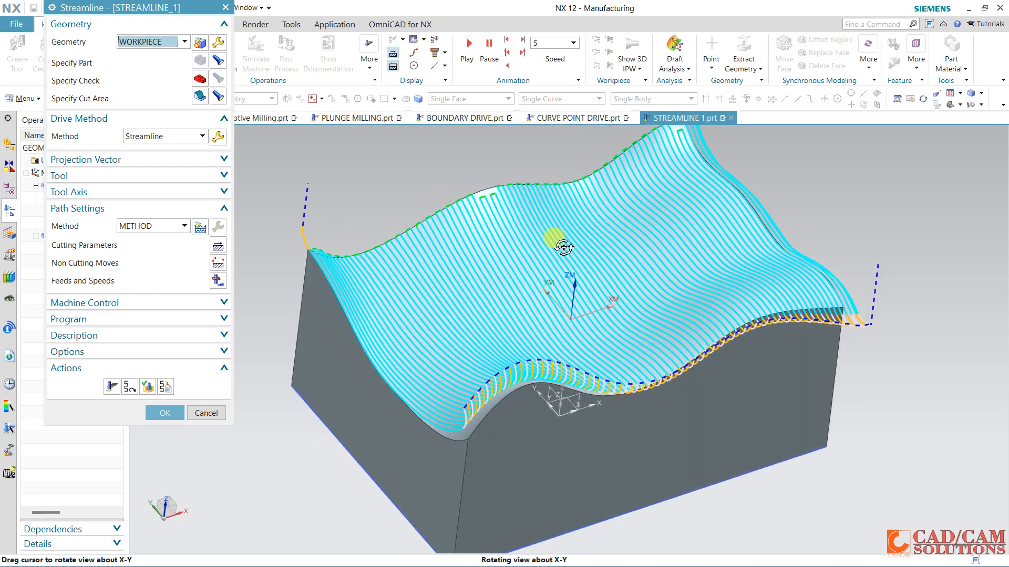
# Set Start Cut % and Start Step % to -10 in the Streamline drive method and accept it.
pyautogui.middleClick(250, 167)
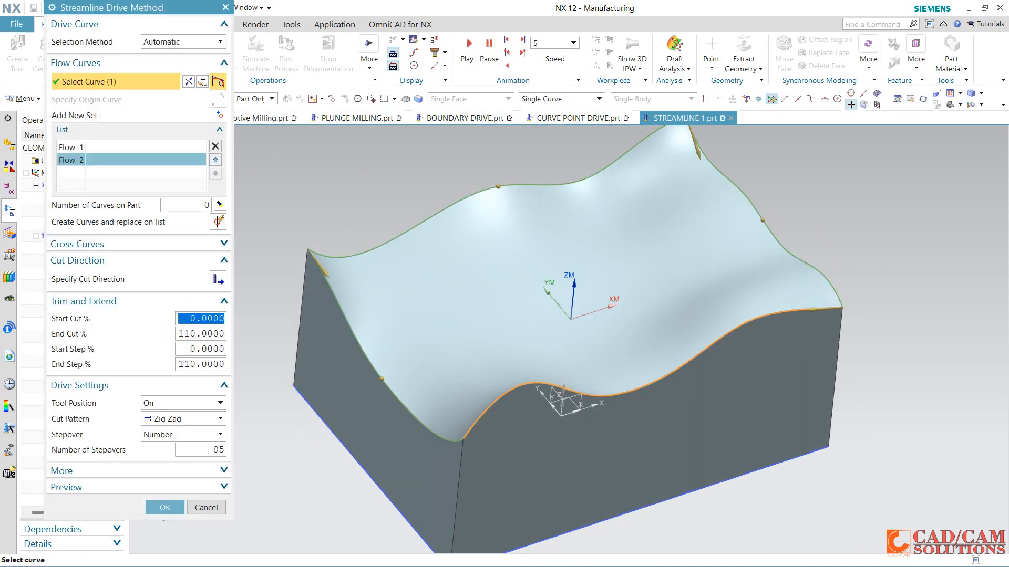
pyautogui.write('-10')
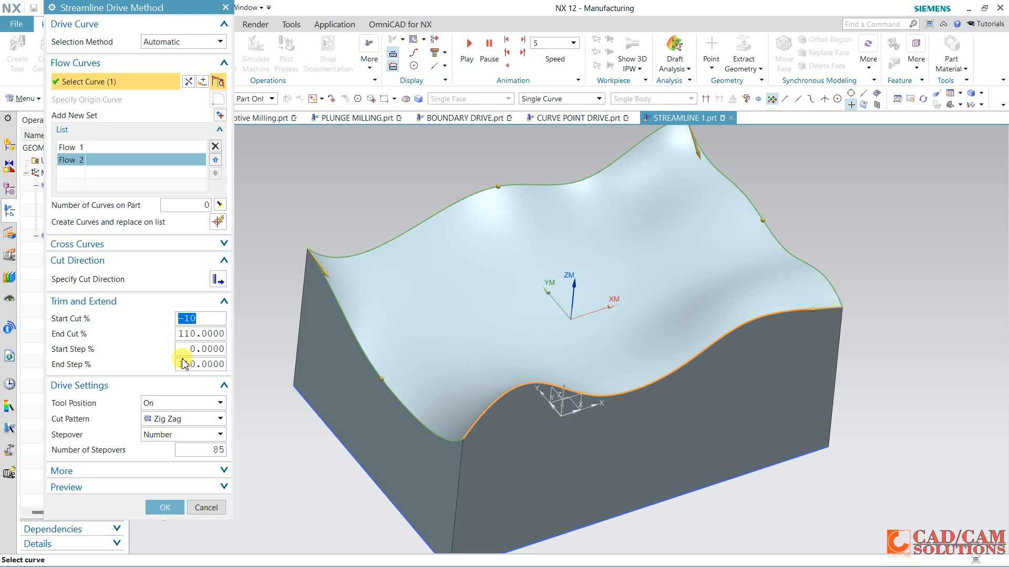
pyautogui.click(190, 350)
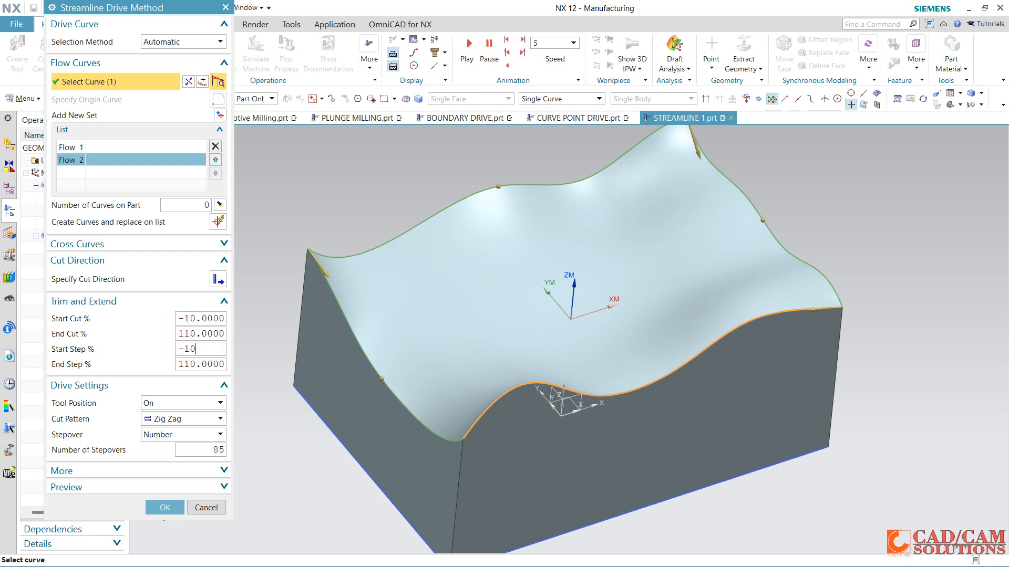
pyautogui.click(165, 507)
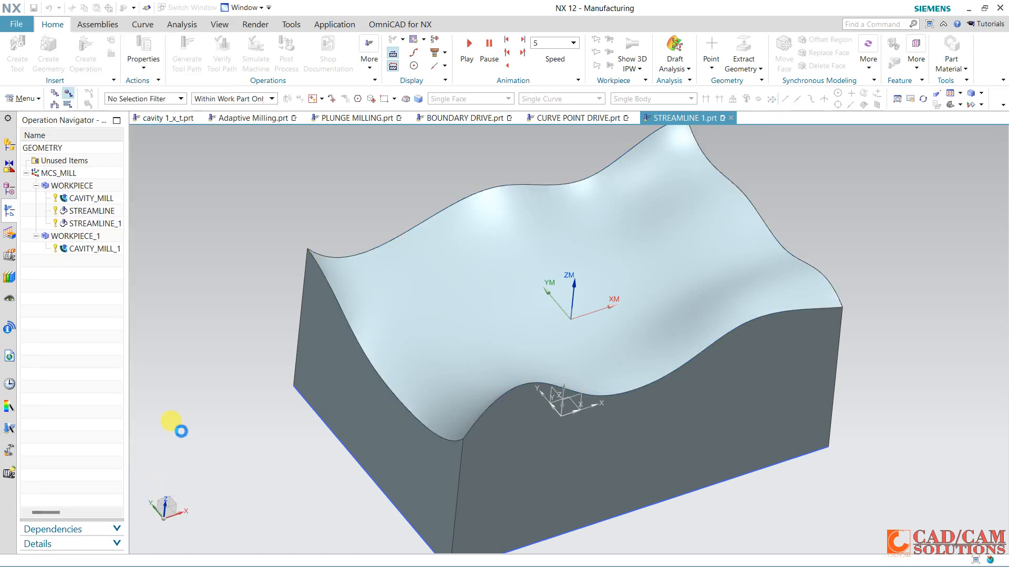
# Regenerate the Streamline tool path and inspect the extended passes around all sides of the wavy top face.
pyautogui.click(112, 387)
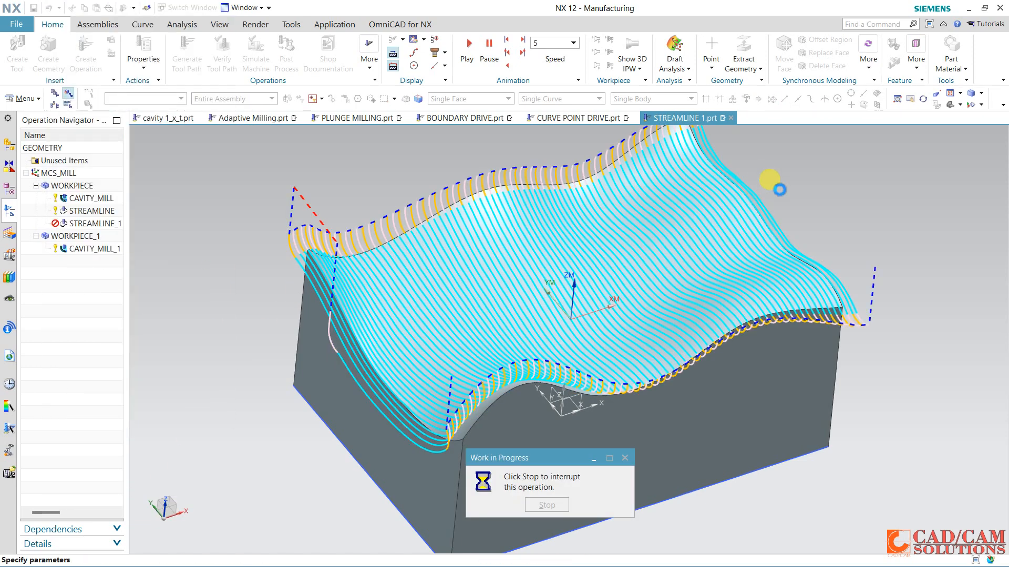
pyautogui.moveTo(519, 239); pyautogui.dragTo(583, 247, button='middle')
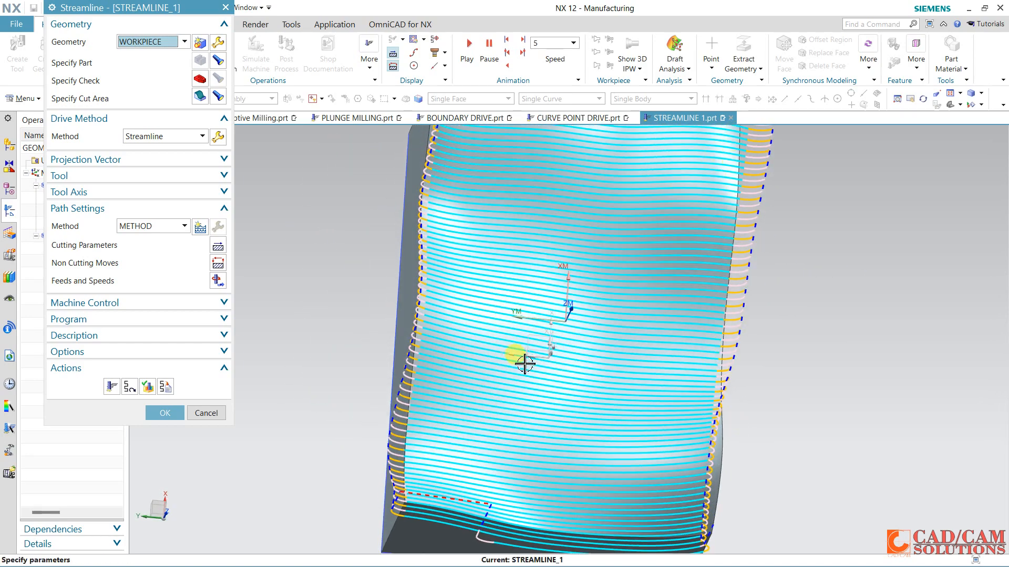
pyautogui.moveTo(524, 364); pyautogui.dragTo(549, 320, button='middle')
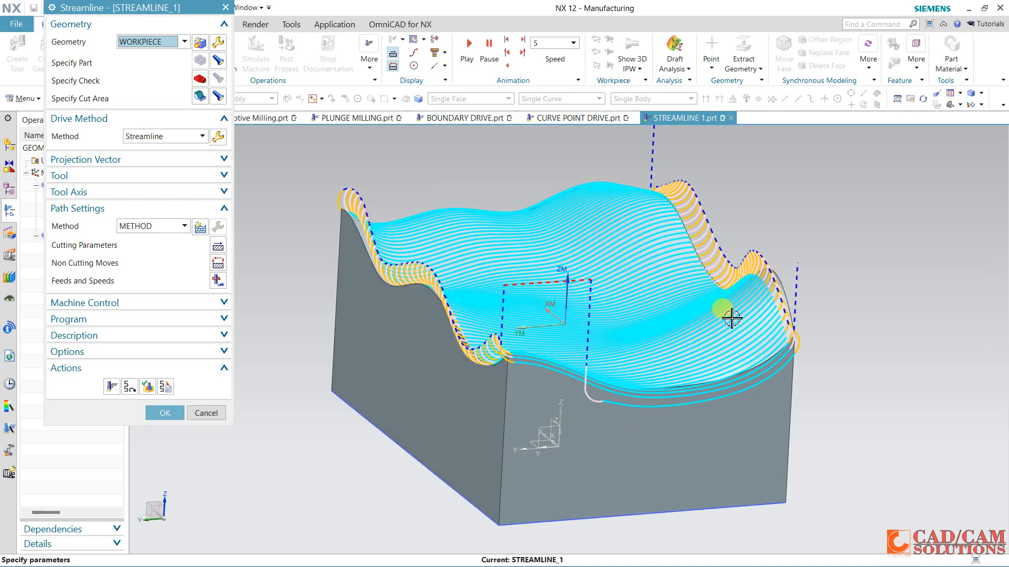
pyautogui.moveTo(732, 318); pyautogui.dragTo(617, 299, button='middle')
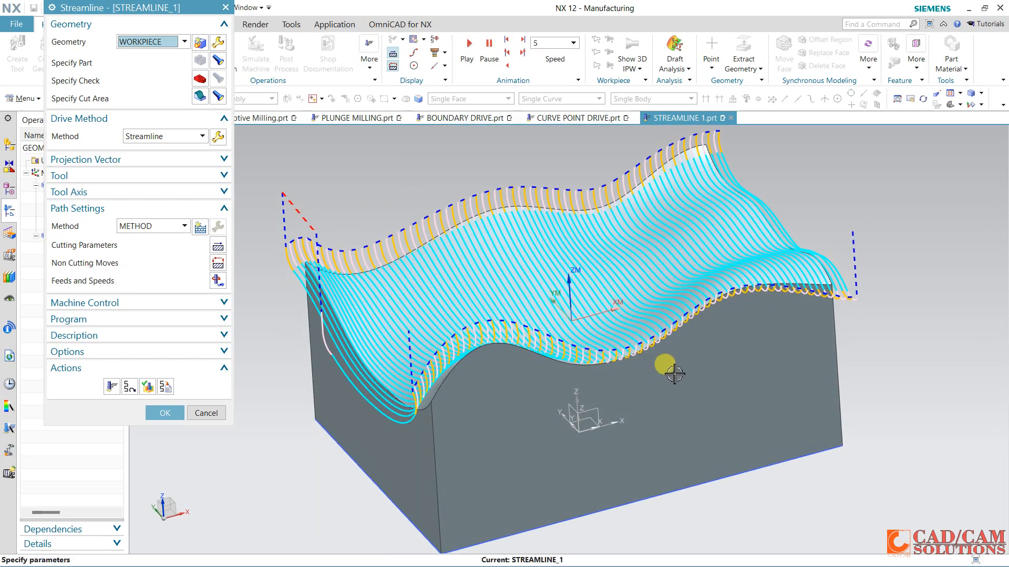
pyautogui.moveTo(671, 369)
pyautogui.mouseDown(button='middle')
pyautogui.moveTo(683, 360)
pyautogui.moveTo(664, 362)
pyautogui.mouseUp(button='middle')
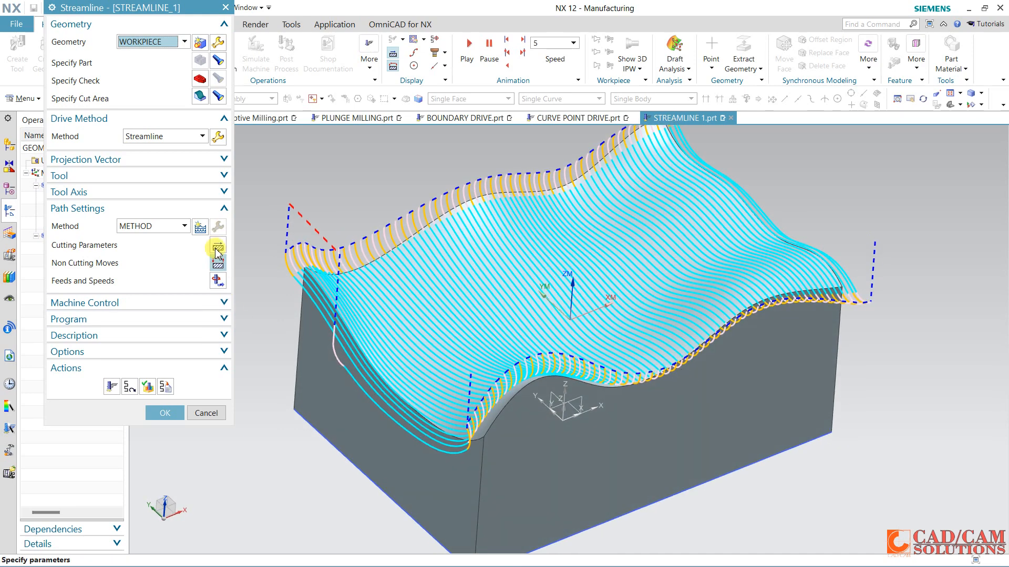
# Reduce End Cut % to shorten the passes across the face, regenerate the tool path and accept the STREAMLINE_1 operation.
pyautogui.click(218, 139)
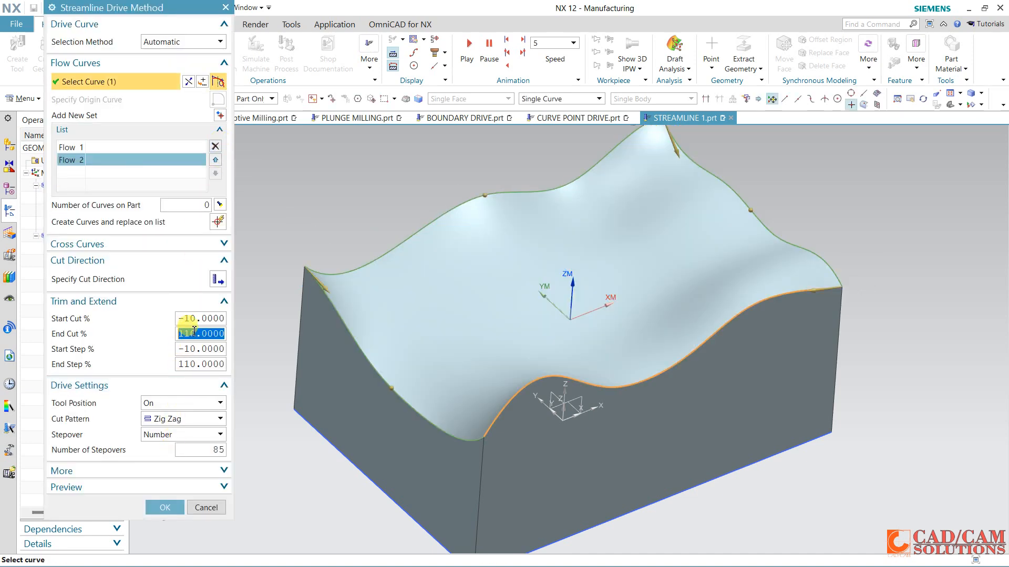
pyautogui.click(157, 507)
pyautogui.click(111, 386)
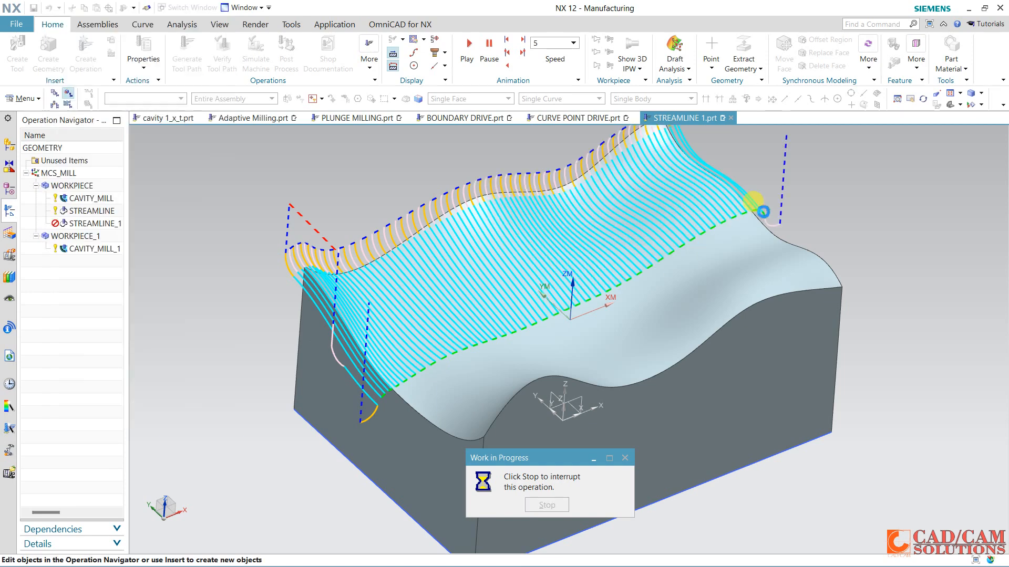
pyautogui.moveTo(770, 317); pyautogui.dragTo(748, 311, button='middle')
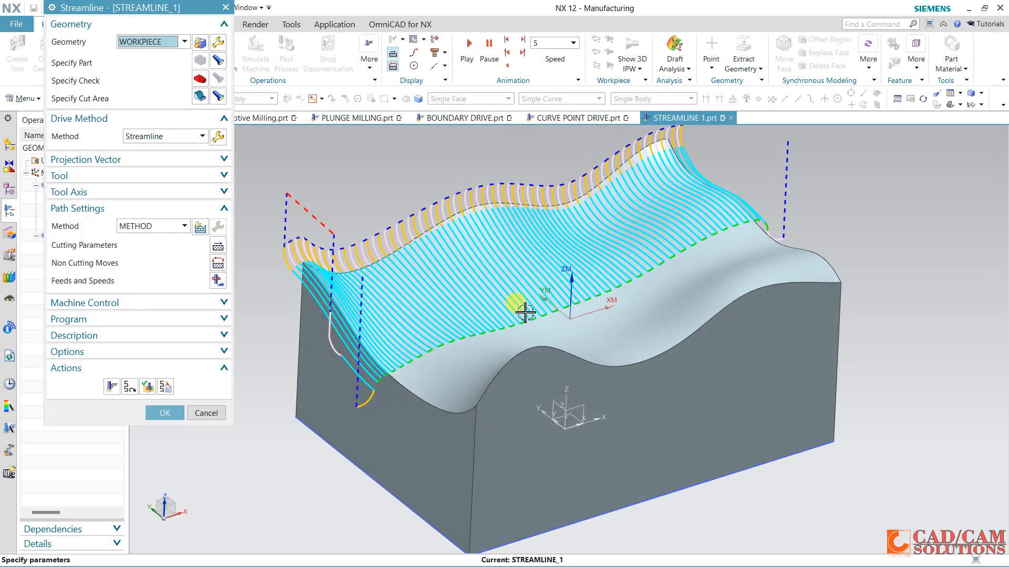
pyautogui.click(175, 413)
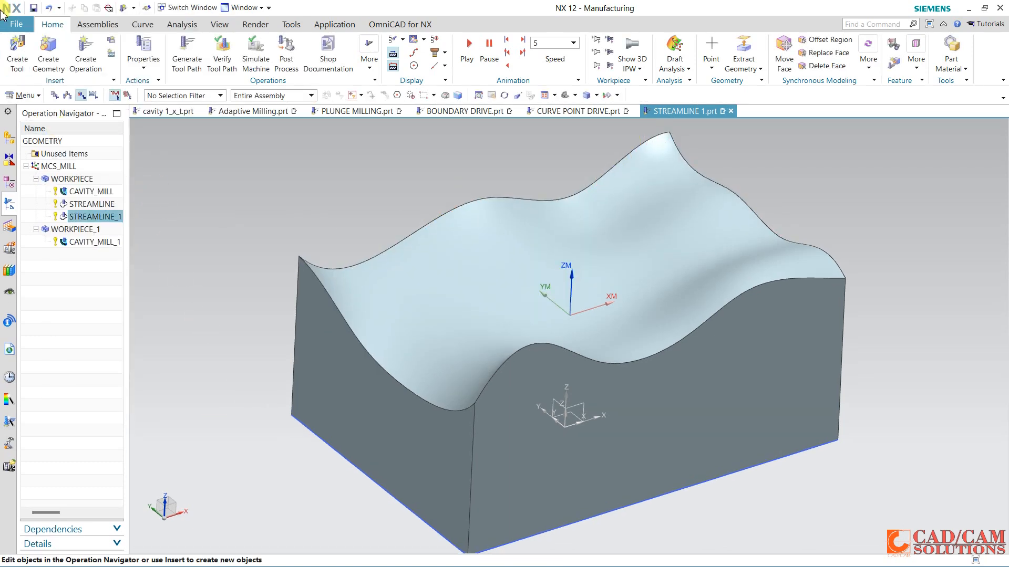
pyautogui.click(84, 48)
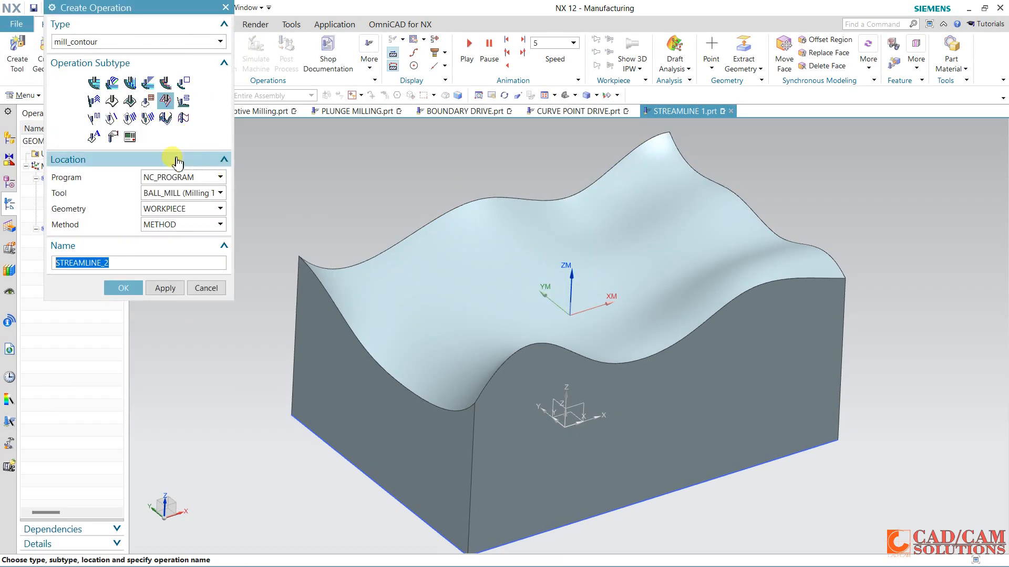
pyautogui.click(164, 101)
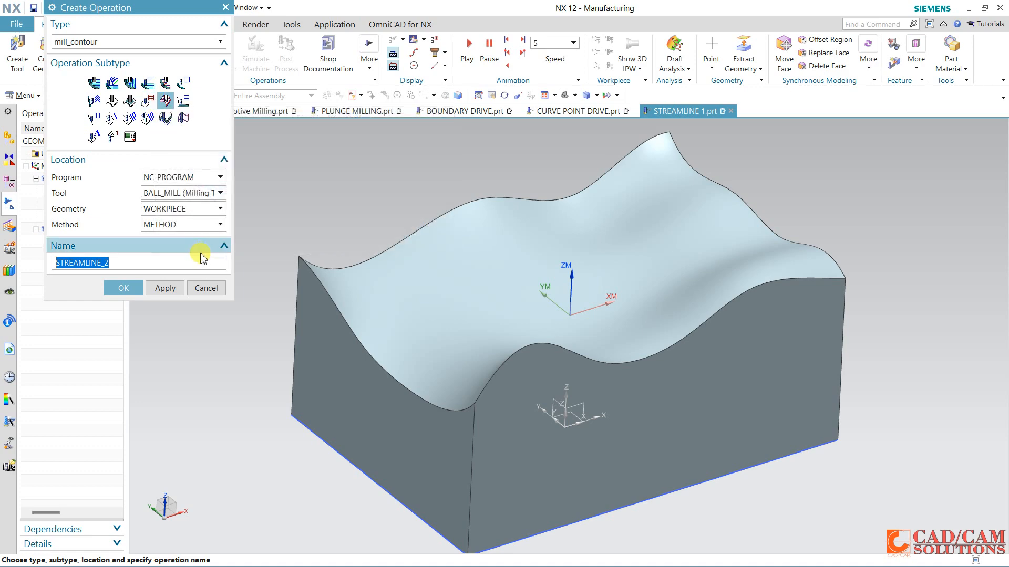
pyautogui.click(206, 289)
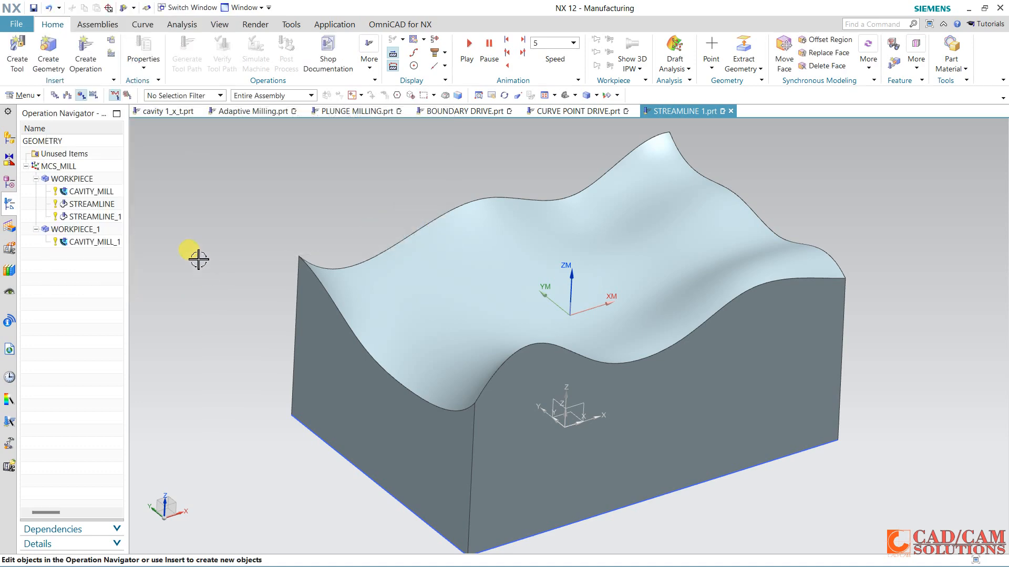
# Browse the part files in the CONTOUR MILL folder and preview the models from CONTOUR_SURFACE_AREA through SOLID PROFILE 3D.
pyautogui.click(21, 25)
pyautogui.click(26, 54)
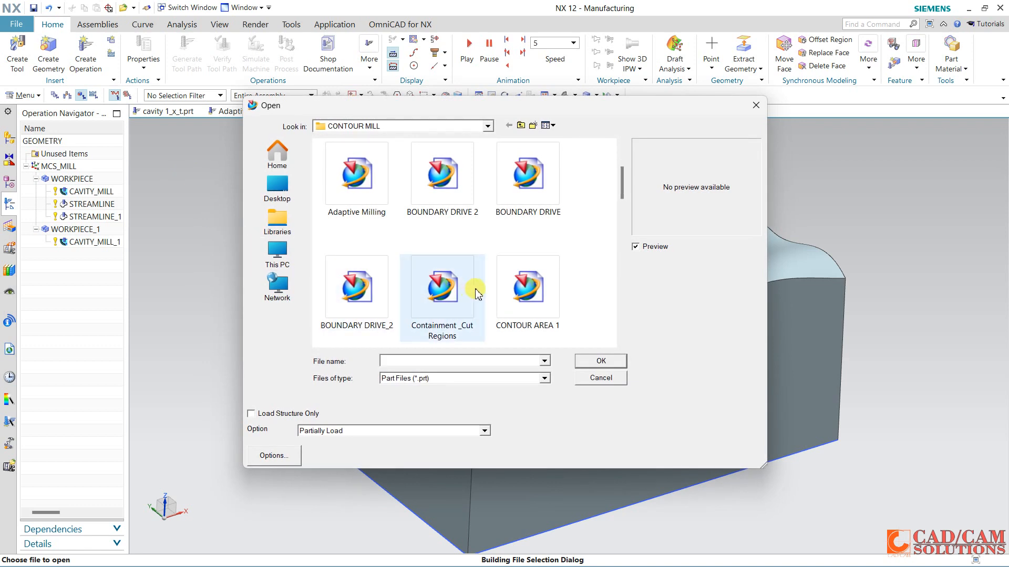
pyautogui.scroll(-2, 477, 294)
pyautogui.click(521, 202)
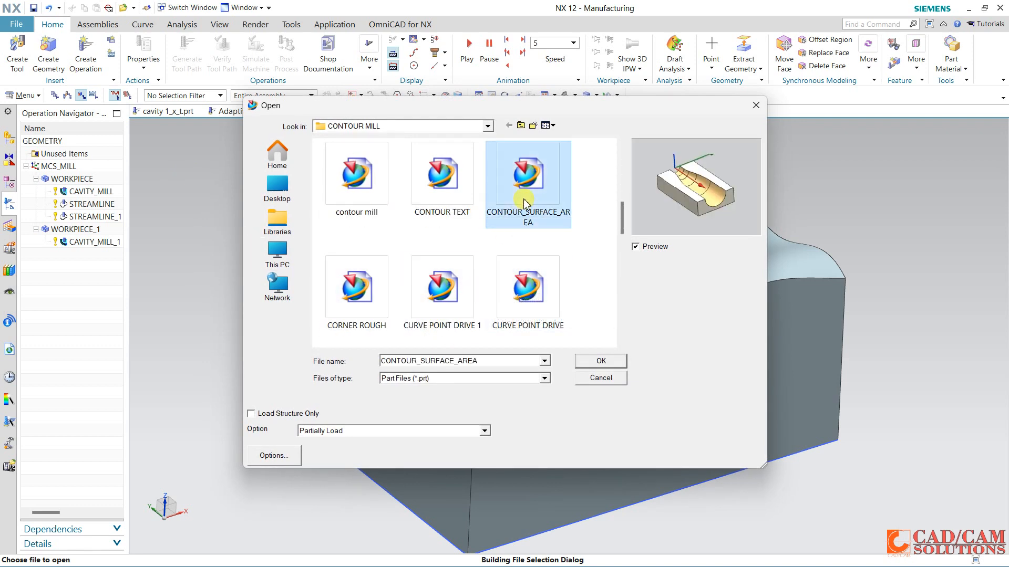
pyautogui.click(457, 199)
pyautogui.click(359, 285)
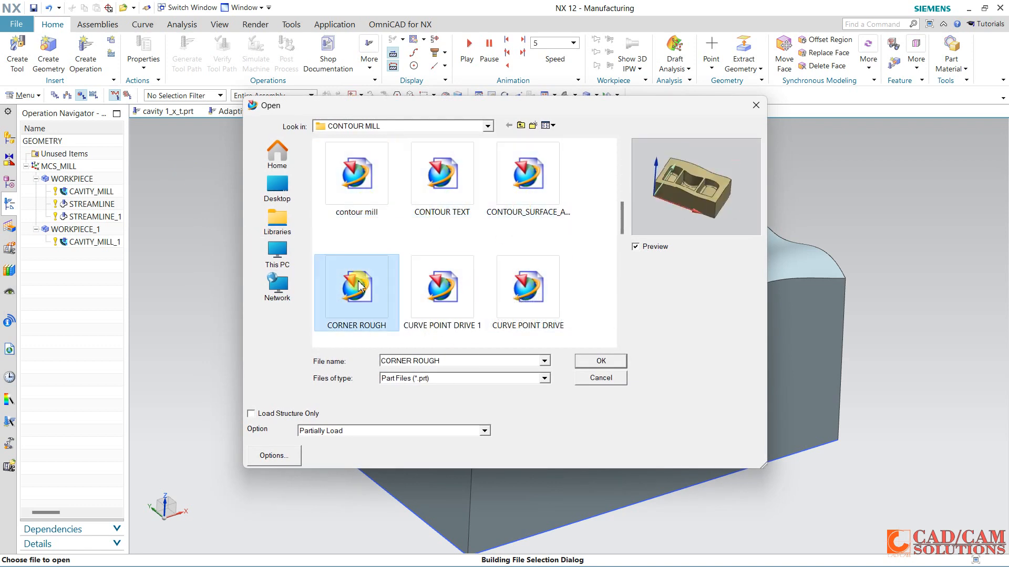
pyautogui.click(441, 286)
pyautogui.click(530, 271)
pyautogui.scroll(-1, 549, 236)
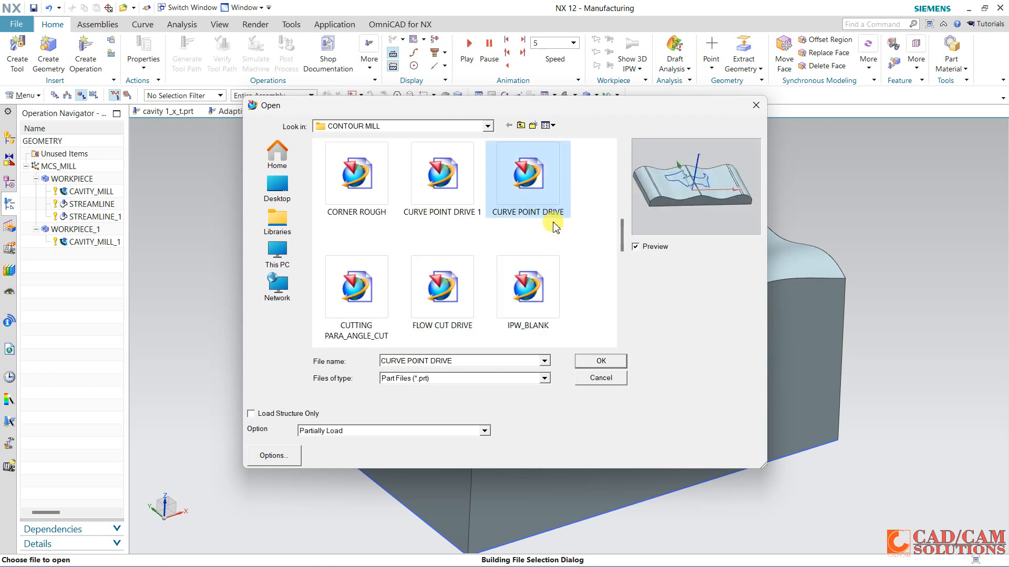
pyautogui.click(331, 302)
pyautogui.click(441, 286)
pyautogui.click(566, 286)
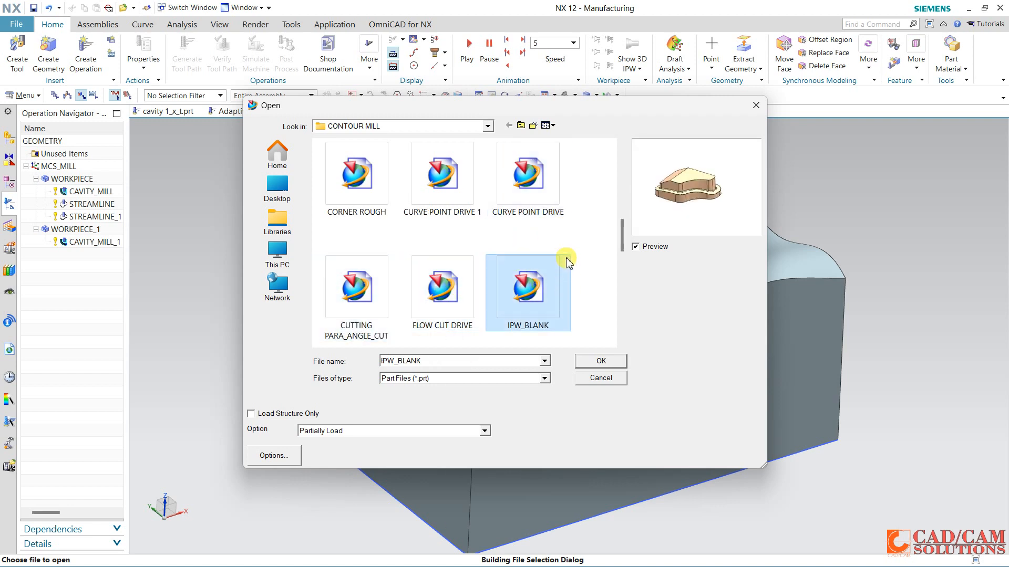
pyautogui.scroll(-1, 566, 256)
pyautogui.click(359, 303)
pyautogui.click(441, 286)
pyautogui.click(525, 286)
pyautogui.scroll(-1, 533, 242)
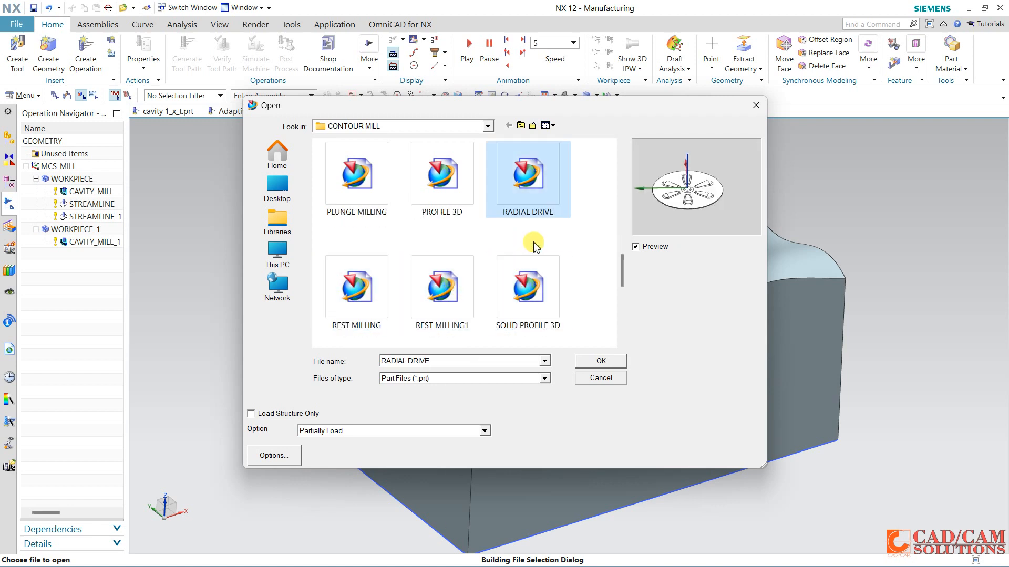
pyautogui.click(378, 288)
pyautogui.click(436, 292)
pyautogui.click(499, 294)
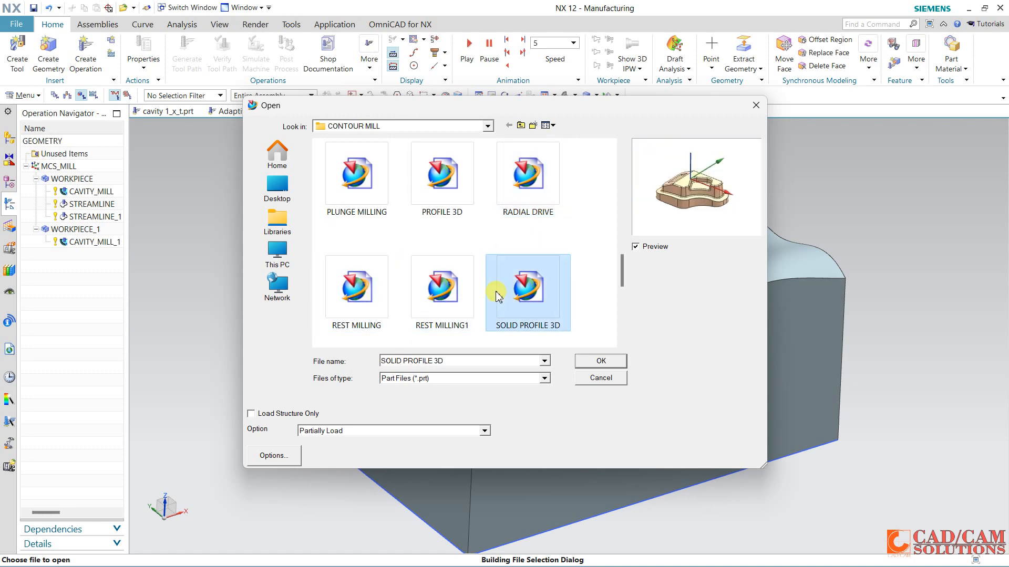
# Open the spiral part from the CONTOUR MILL folder.
pyautogui.scroll(-1, 508, 257)
pyautogui.click(356, 291)
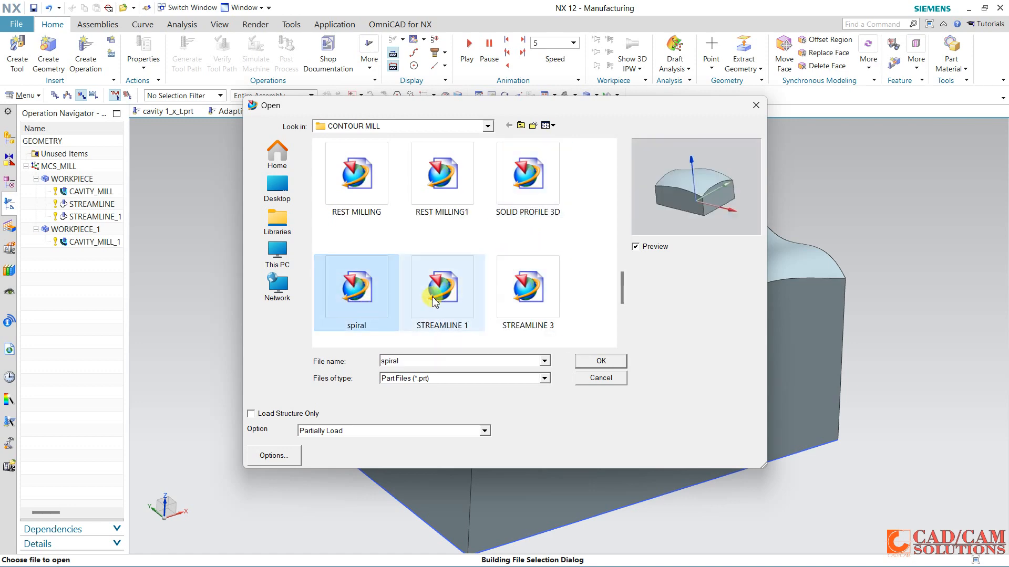
pyautogui.doubleClick(358, 288)
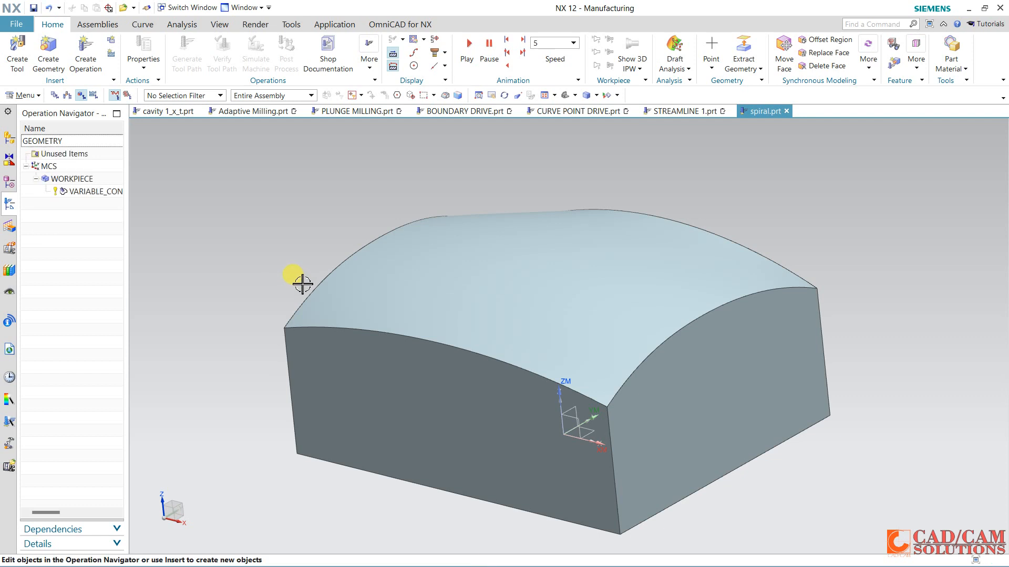
# Delete the existing VARIABLE_CONTOUR operation from the WORKPIECE.
pyautogui.moveTo(303, 284); pyautogui.dragTo(292, 265, button='middle')
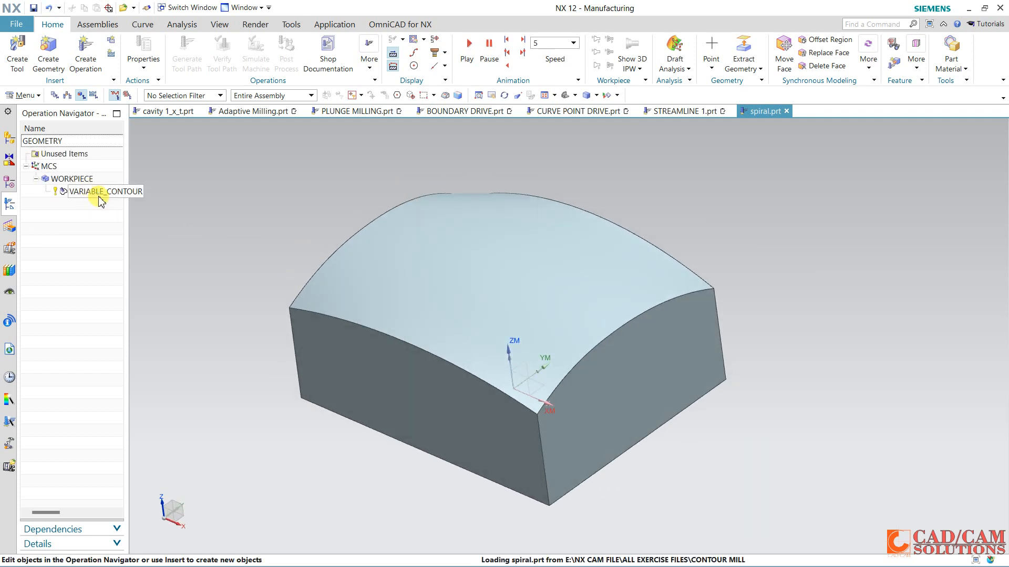
pyautogui.rightClick(101, 201)
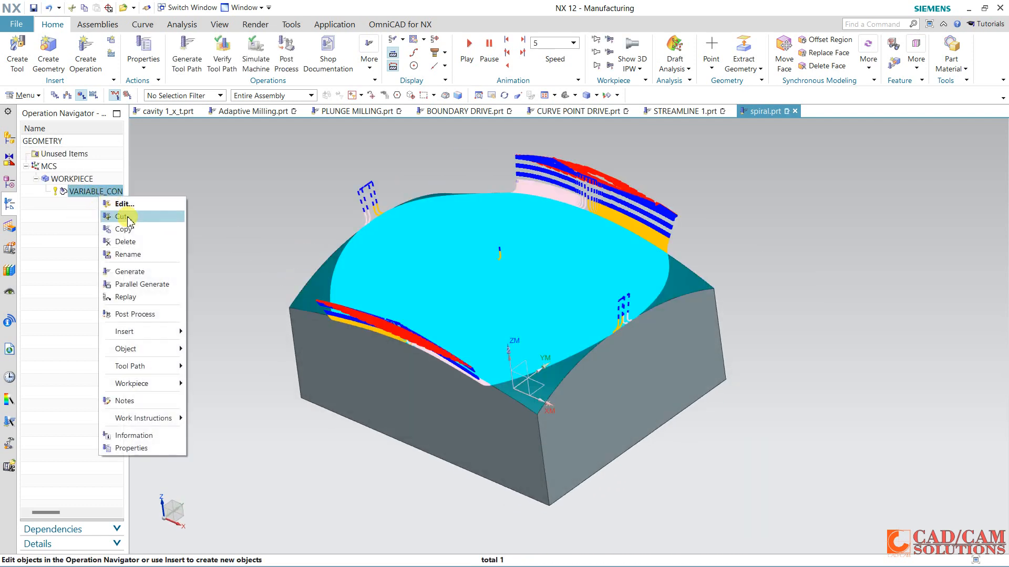
pyautogui.click(139, 243)
# Create a mill_contour CONTOUR_SURFACE_AREA operation under WORKPIECE with the ball tool UGT0203_059 and accept it.
pyautogui.click(87, 180)
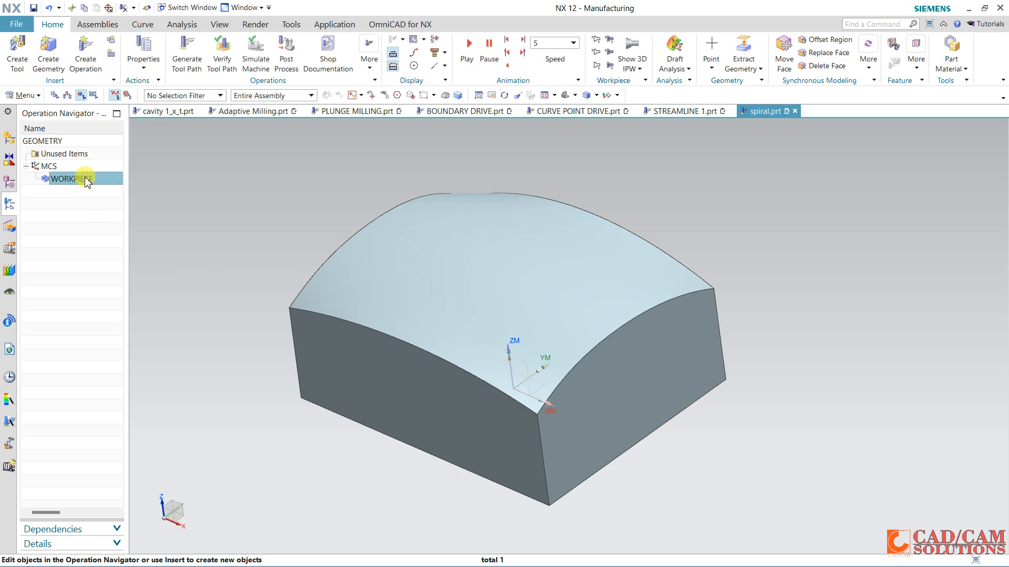
pyautogui.click(86, 57)
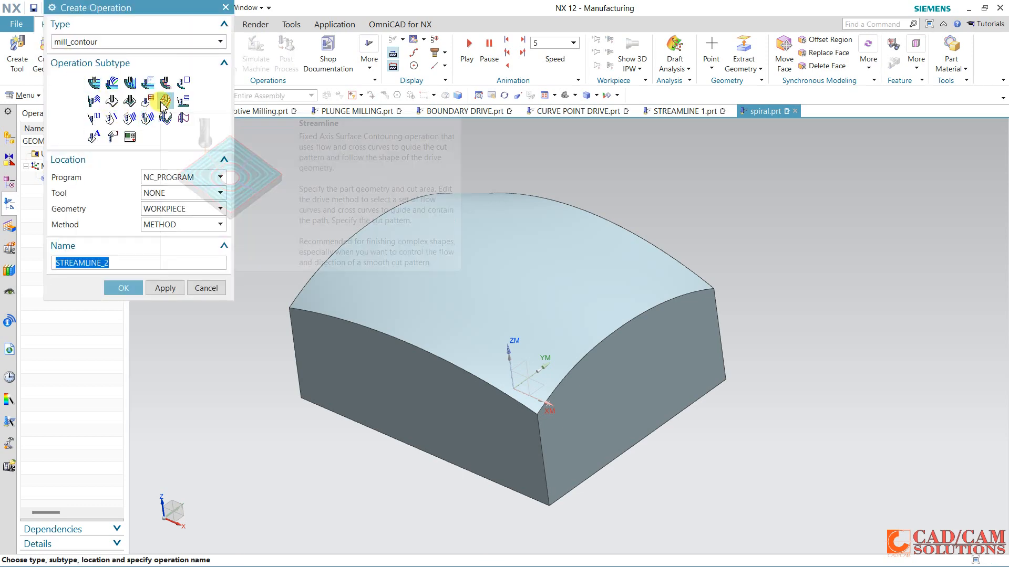
pyautogui.click(148, 100)
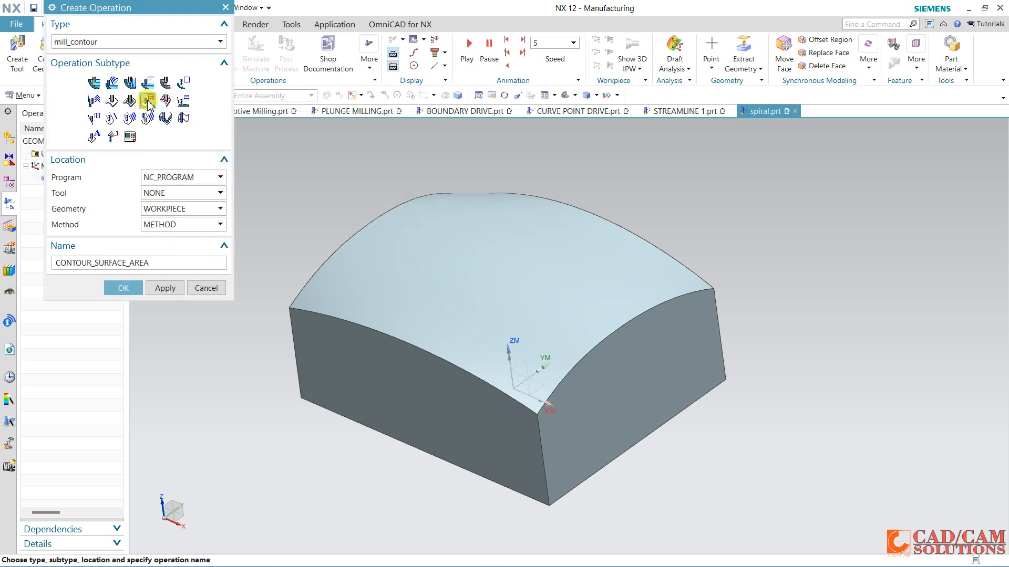
pyautogui.click(150, 195)
pyautogui.click(163, 219)
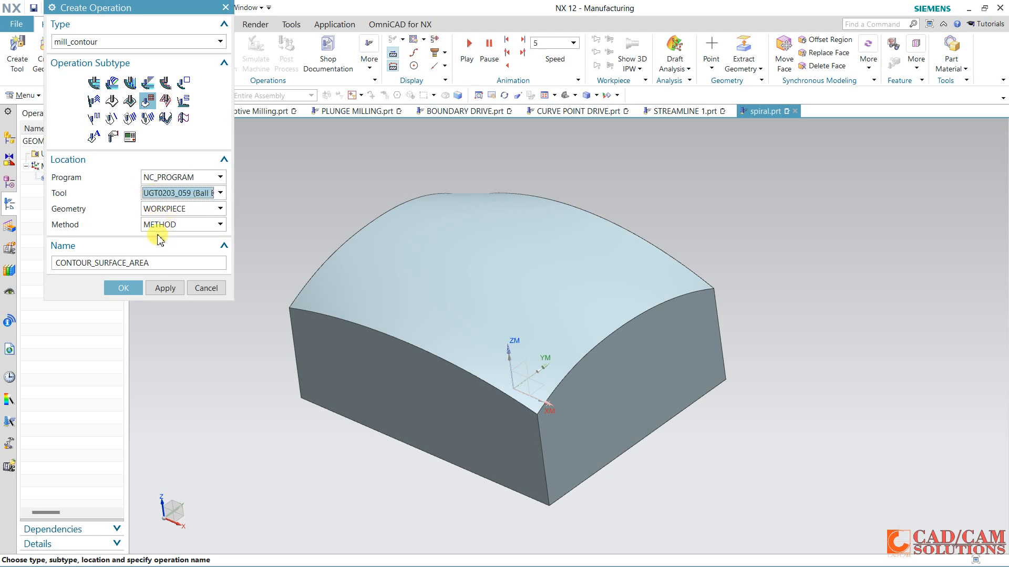
pyautogui.click(122, 287)
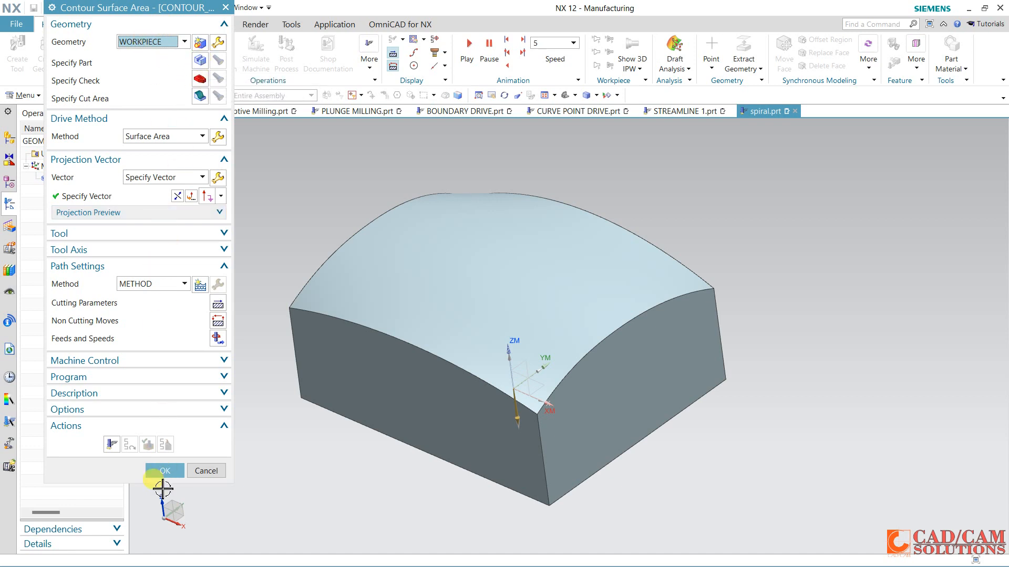
pyautogui.click(173, 470)
# Edit the WORKPIECE and specify the solid block with the curved top as its part geometry.
pyautogui.click(73, 229)
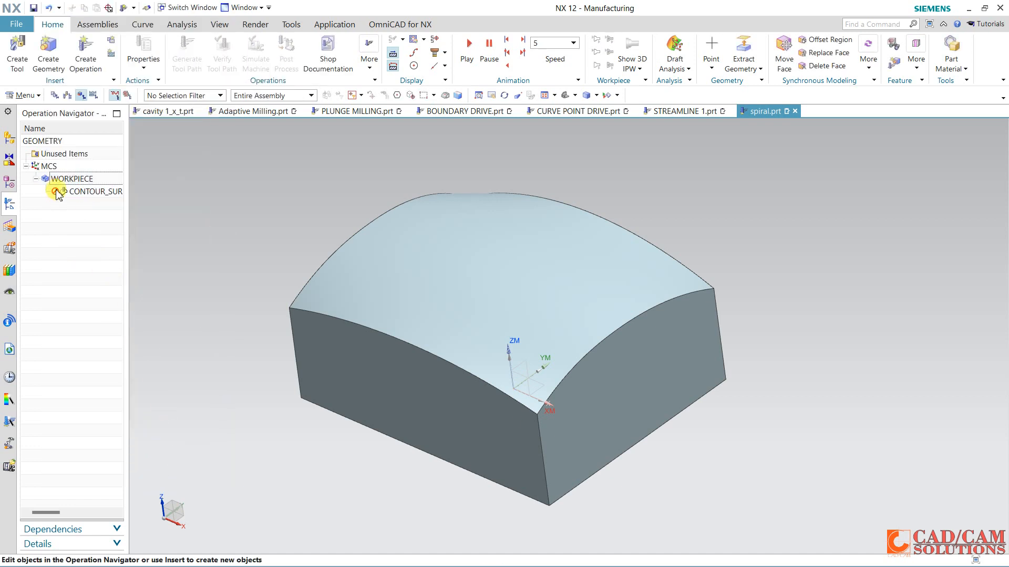
pyautogui.doubleClick(67, 181)
pyautogui.click(198, 44)
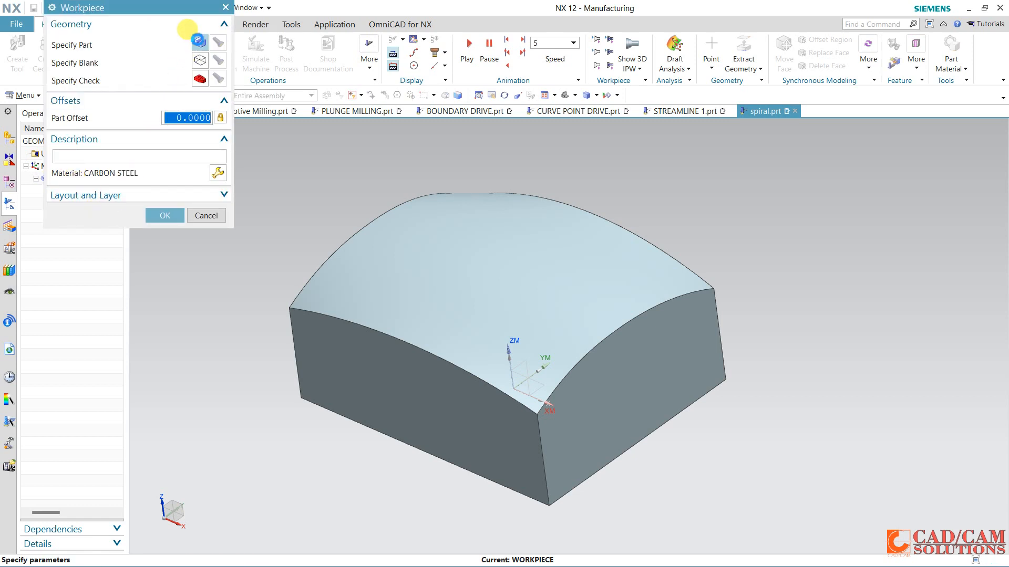
pyautogui.click(375, 267)
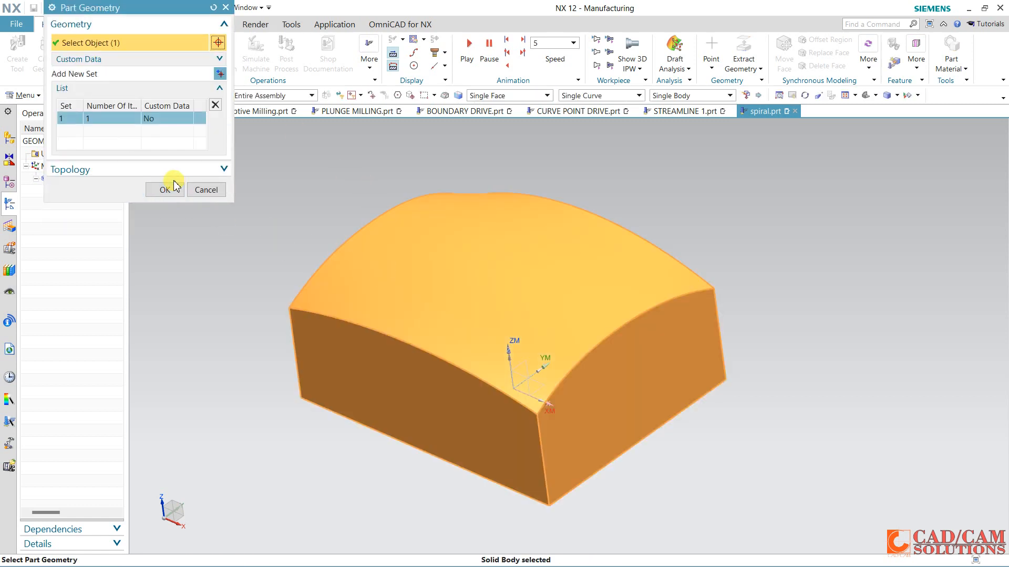
pyautogui.click(168, 188)
# Define the WORKPIECE blank as Offset from Part and accept the workpiece geometry.
pyautogui.click(200, 62)
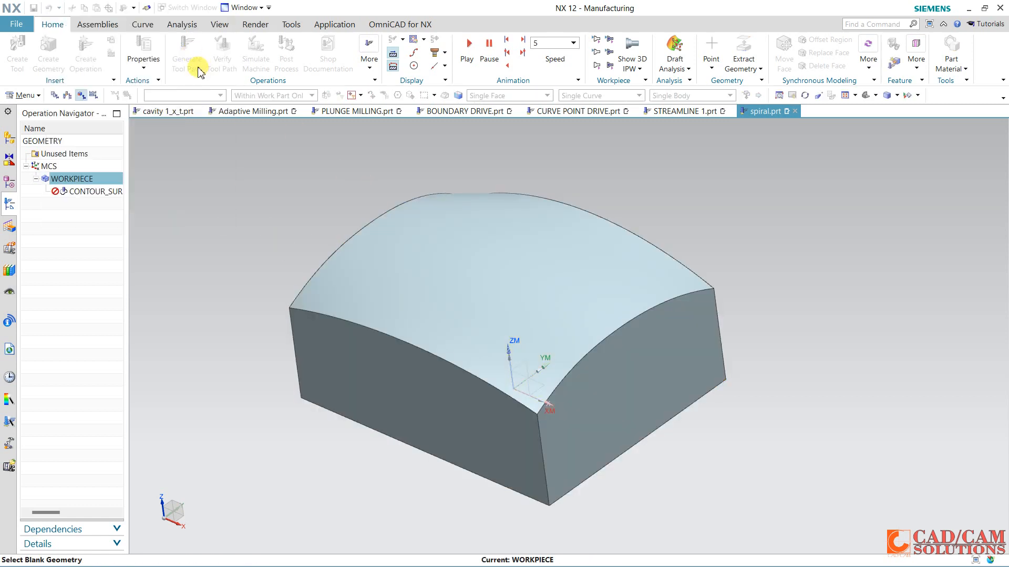
pyautogui.click(152, 29)
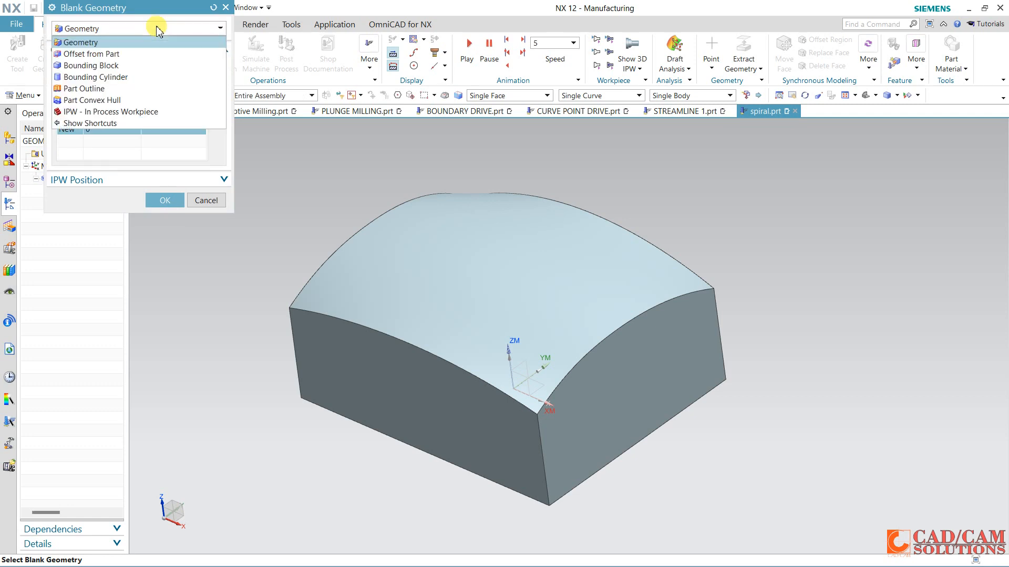
pyautogui.click(126, 54)
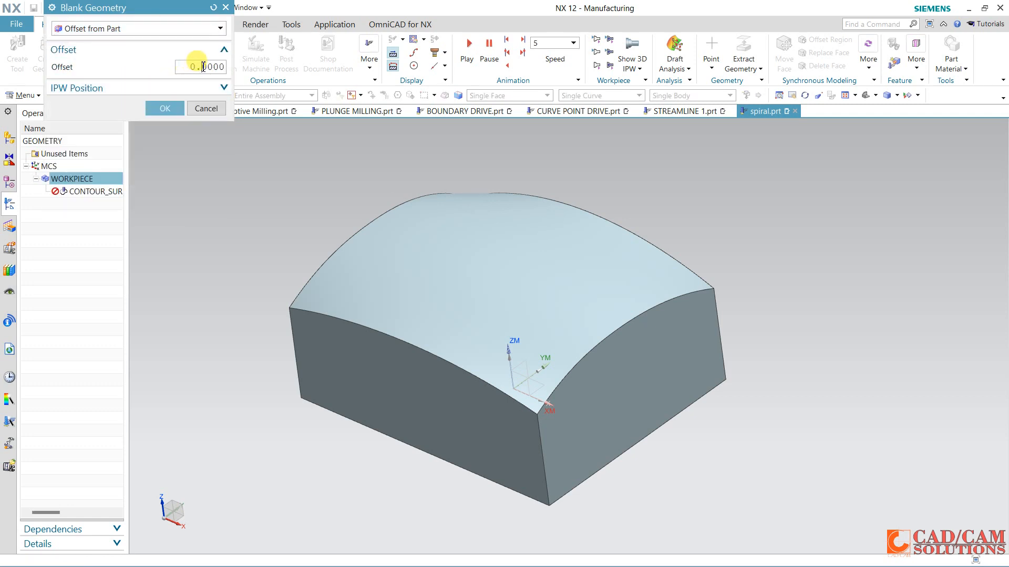
pyautogui.click(164, 107)
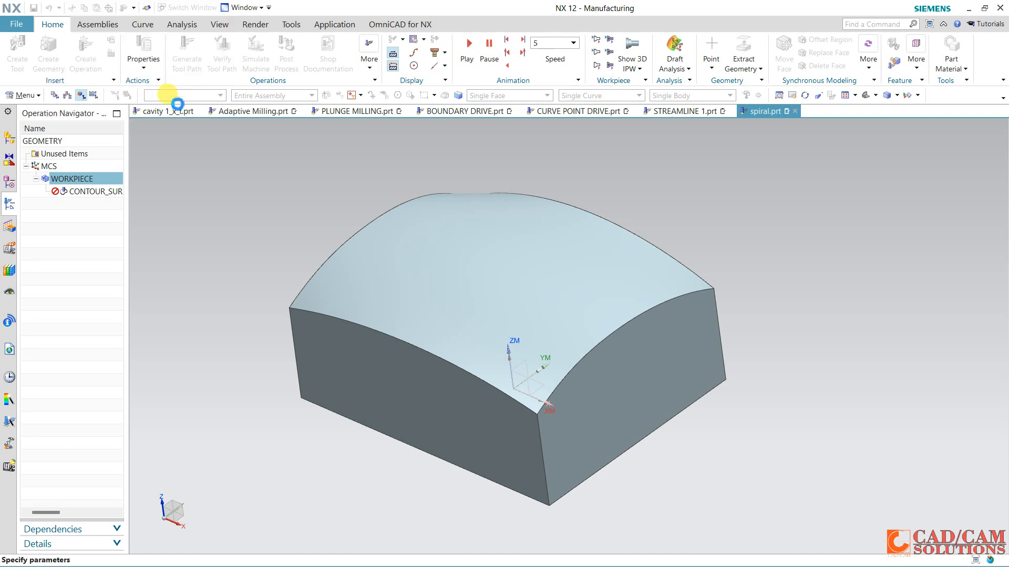
pyautogui.click(164, 217)
# Edit the CONTOUR_SURFACE_AREA operation and specify the curved top face as its cut area.
pyautogui.doubleClick(100, 191)
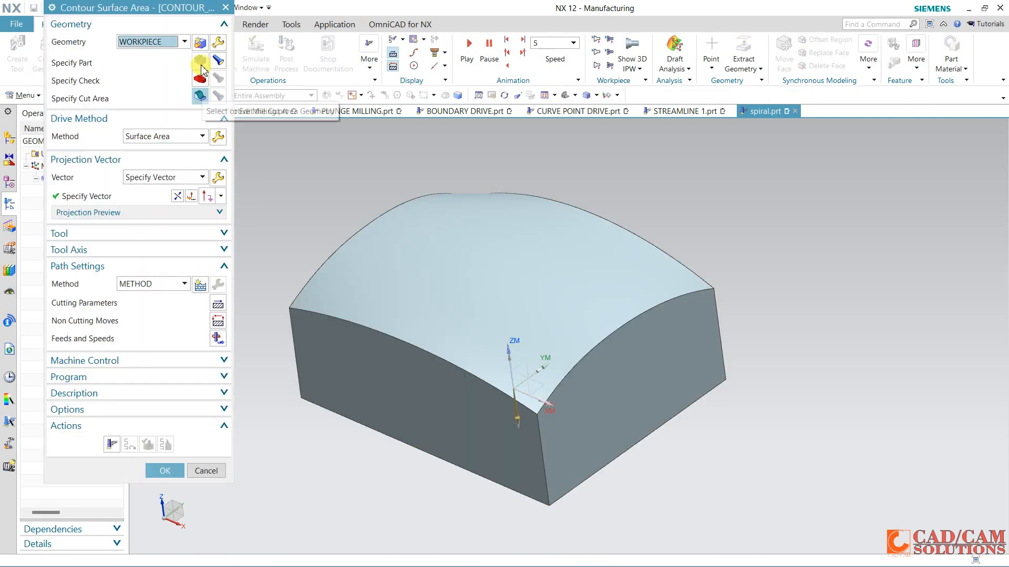
pyautogui.click(200, 95)
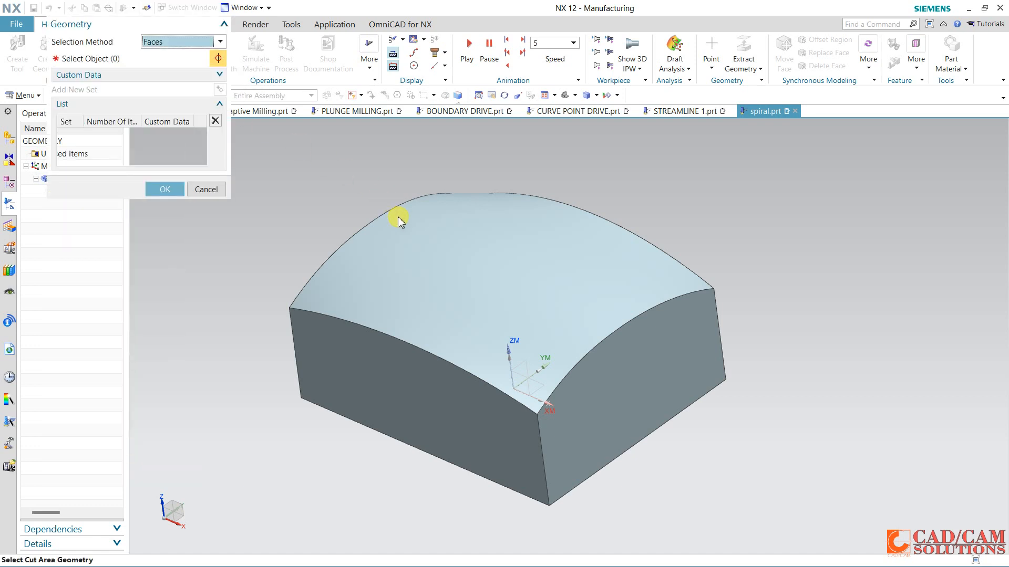
pyautogui.click(405, 265)
pyautogui.click(164, 173)
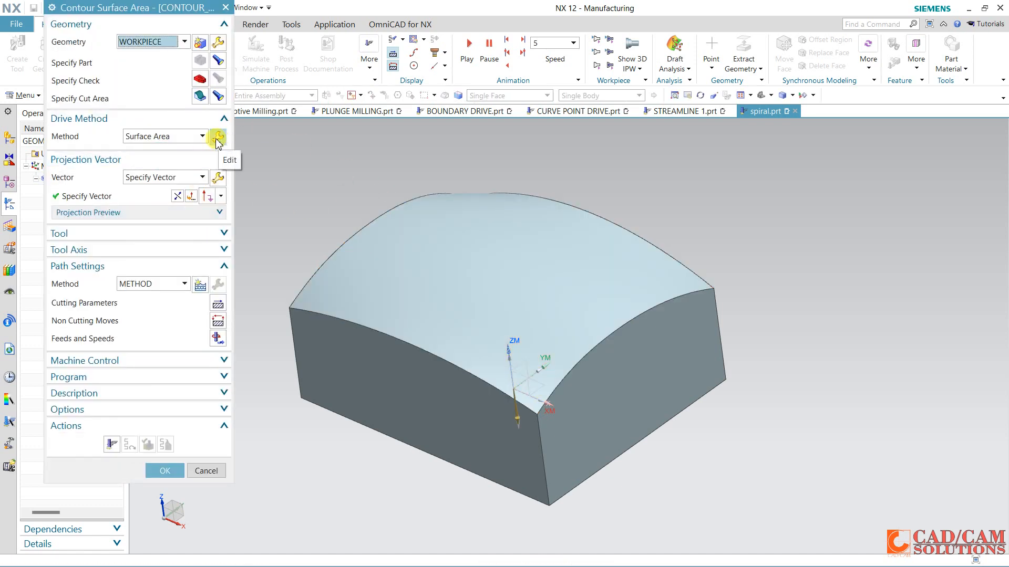
# Specify the curved top face as the Surface Area drive geometry, generate the tool path and inspect the zig-zag passes.
pyautogui.click(218, 137)
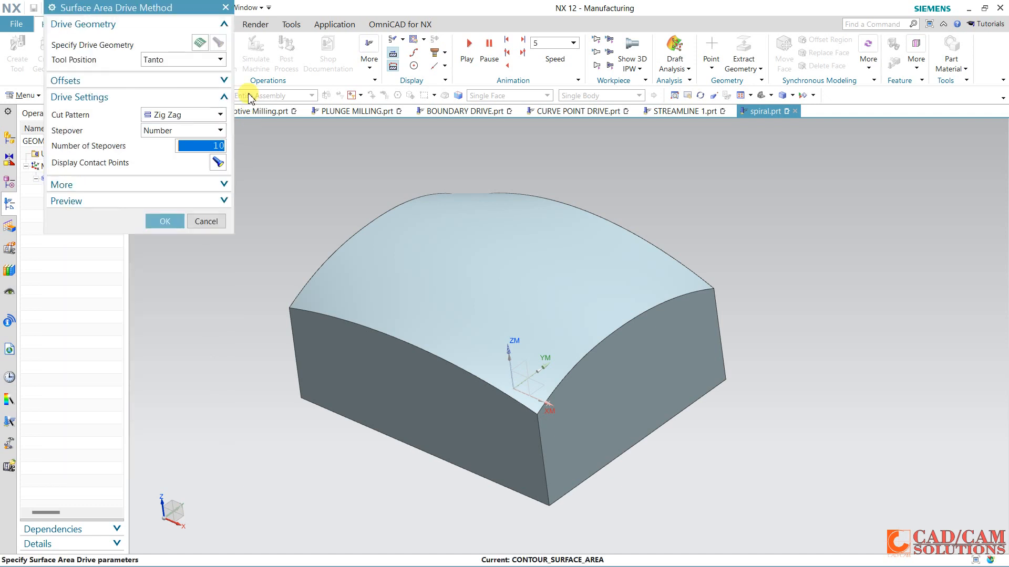
pyautogui.click(199, 44)
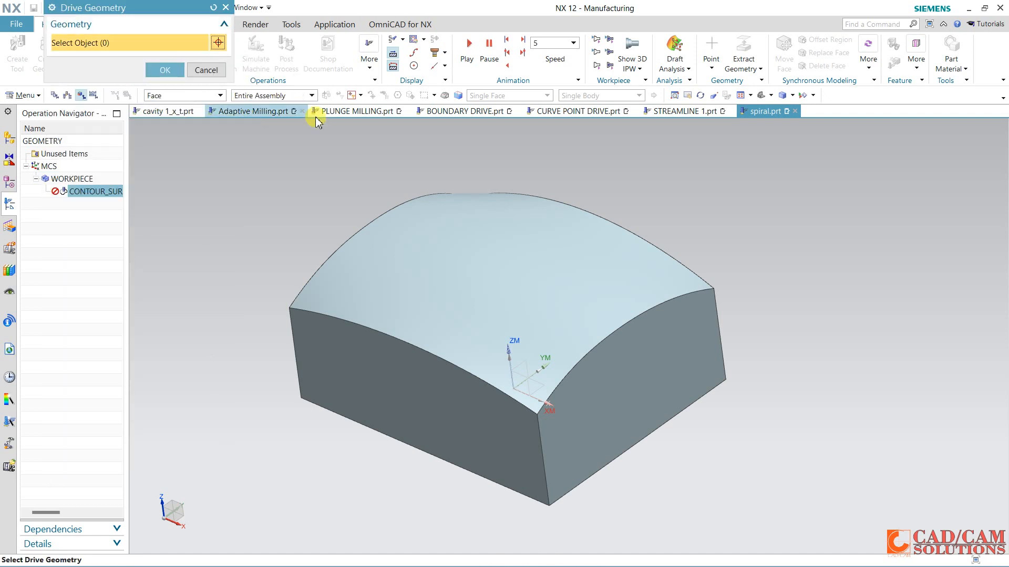
pyautogui.click(370, 257)
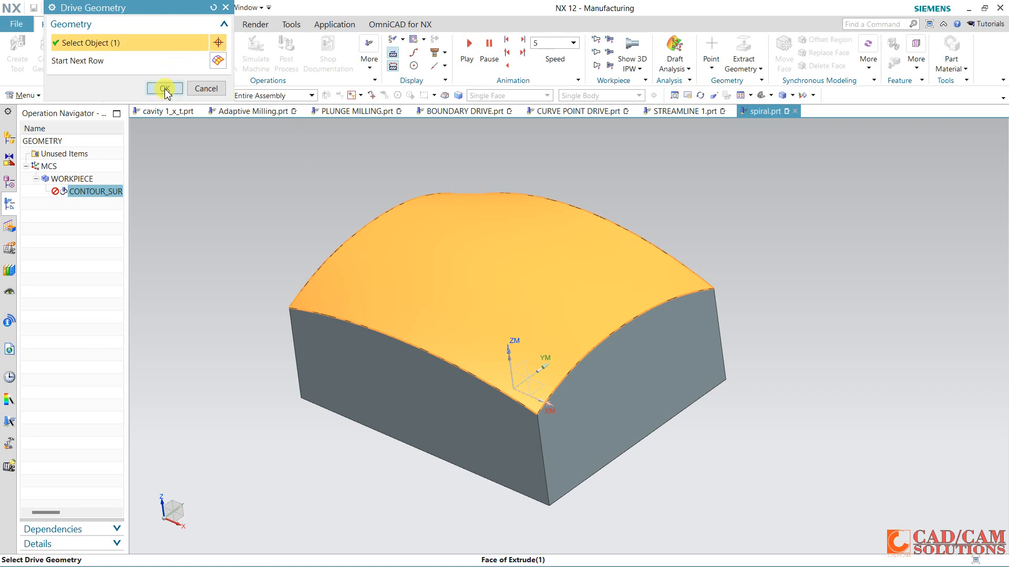
pyautogui.click(165, 89)
pyautogui.doubleClick(195, 202)
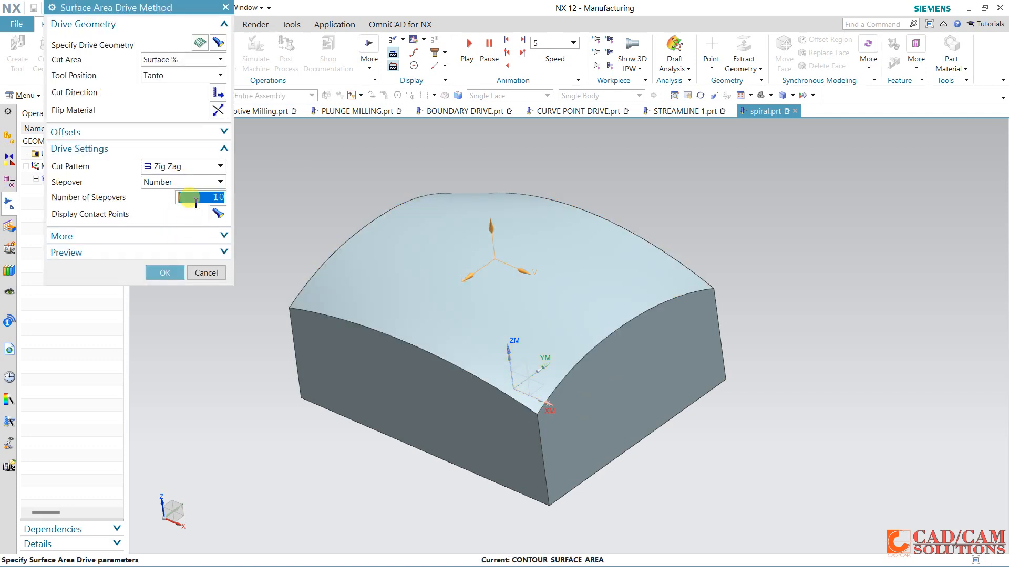
pyautogui.click(164, 273)
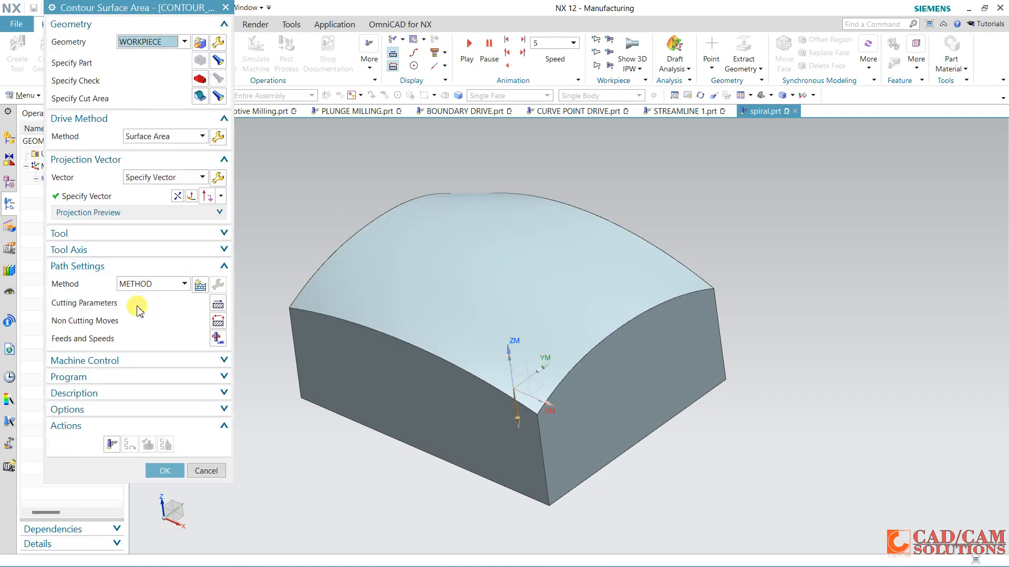
pyautogui.click(111, 444)
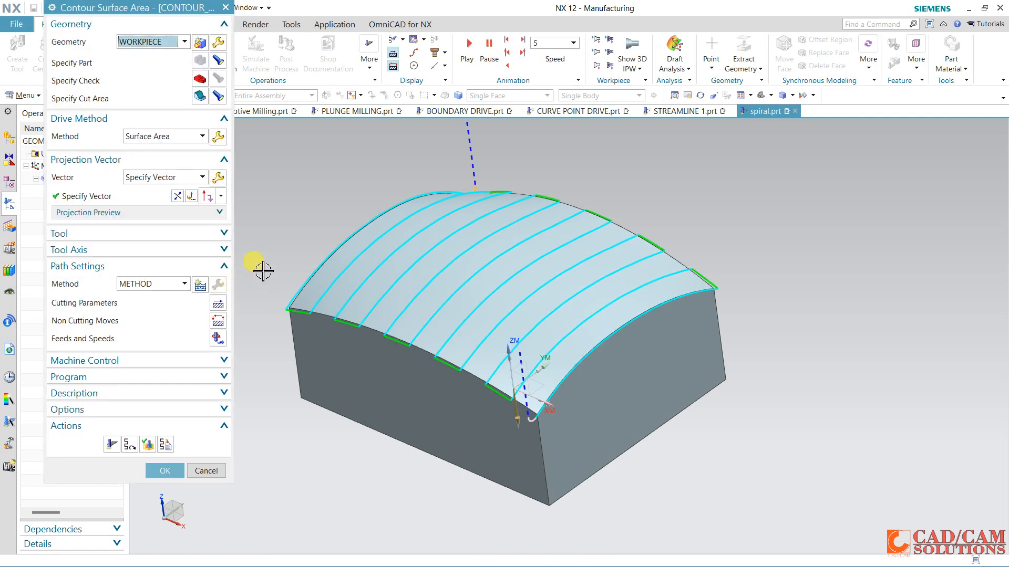
pyautogui.moveTo(270, 252)
pyautogui.mouseDown(button='middle')
pyautogui.moveTo(275, 272)
pyautogui.moveTo(283, 253)
pyautogui.mouseUp(button='middle')
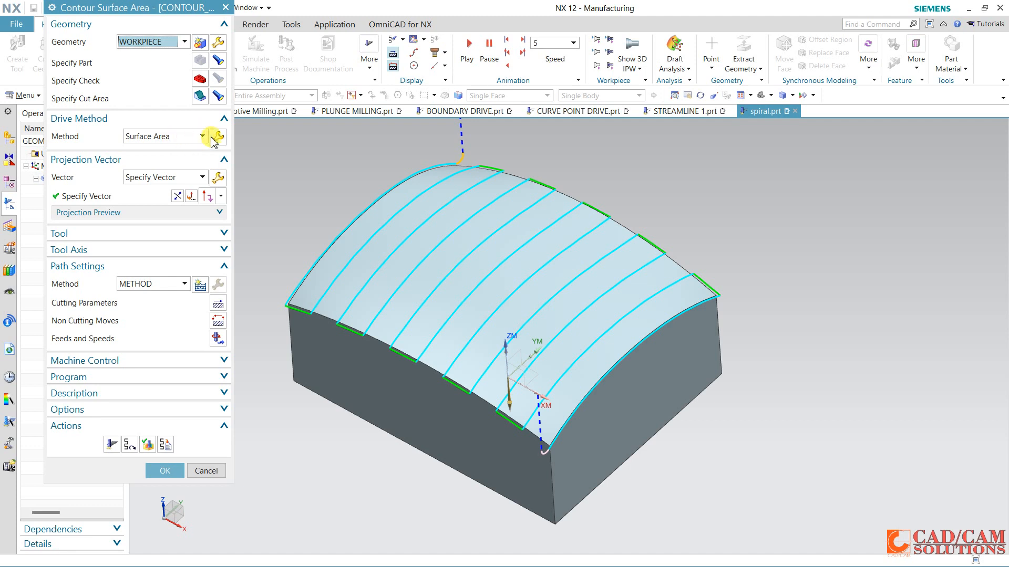
# Set the Surface Area cut direction along the top face's long front edge, use 20 stepovers and regenerate the tool path.
pyautogui.click(218, 138)
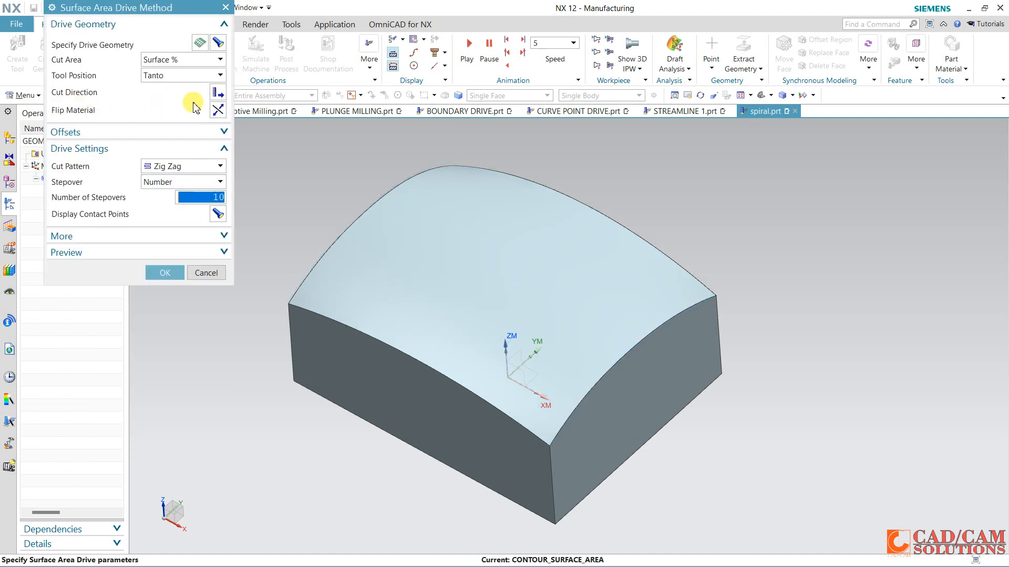
pyautogui.click(215, 95)
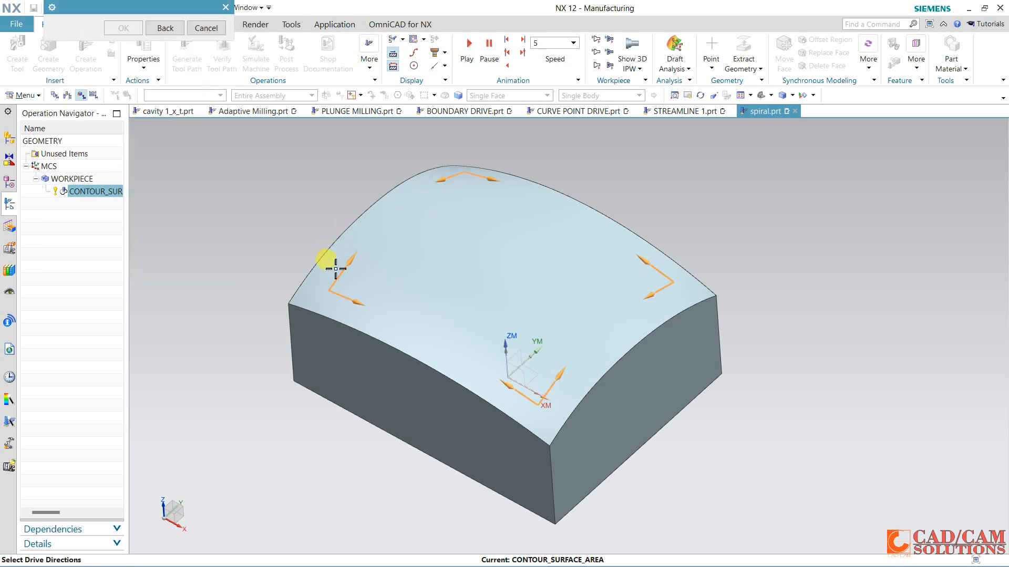
pyautogui.click(358, 303)
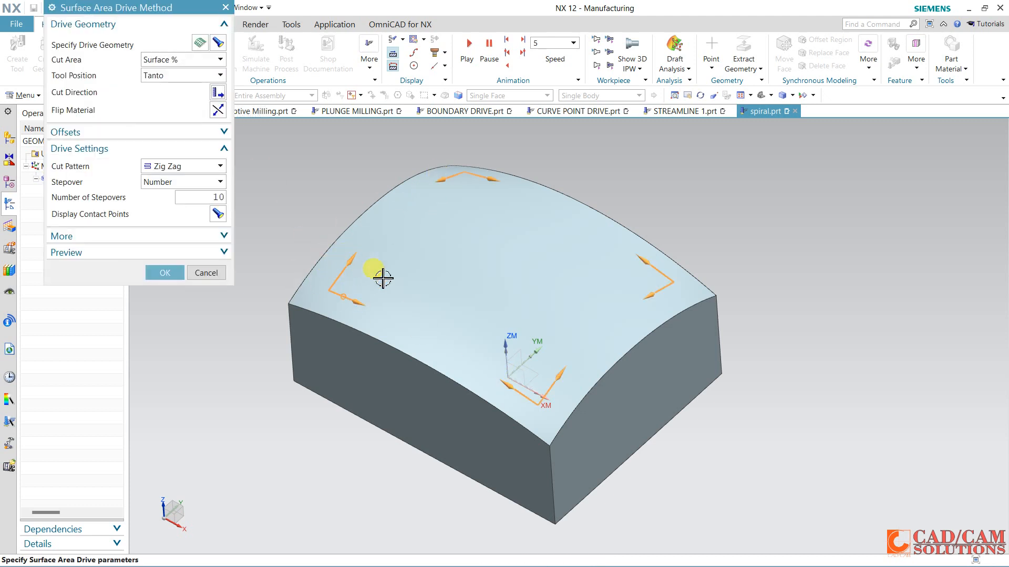
pyautogui.doubleClick(194, 200)
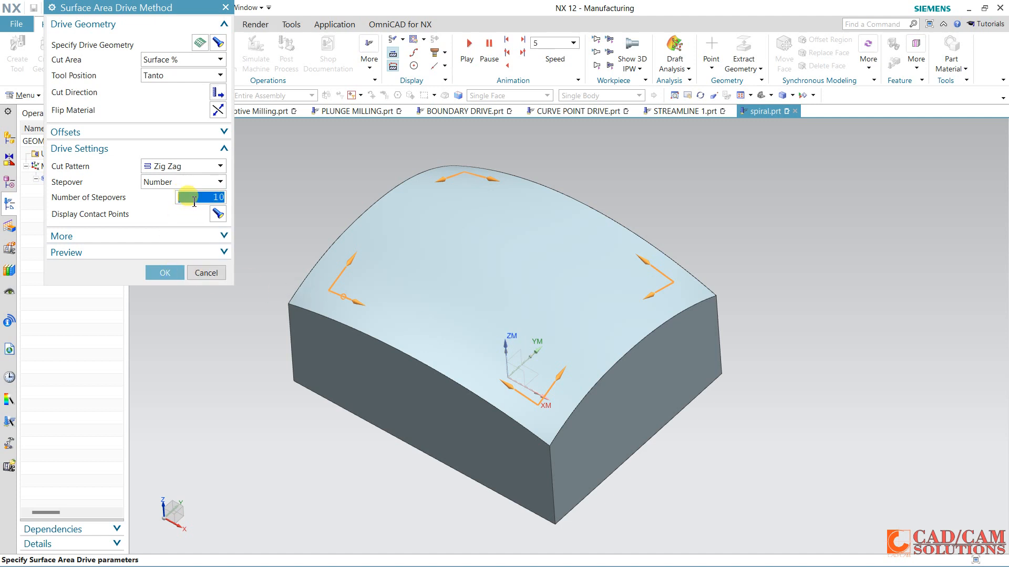
pyautogui.write('2')
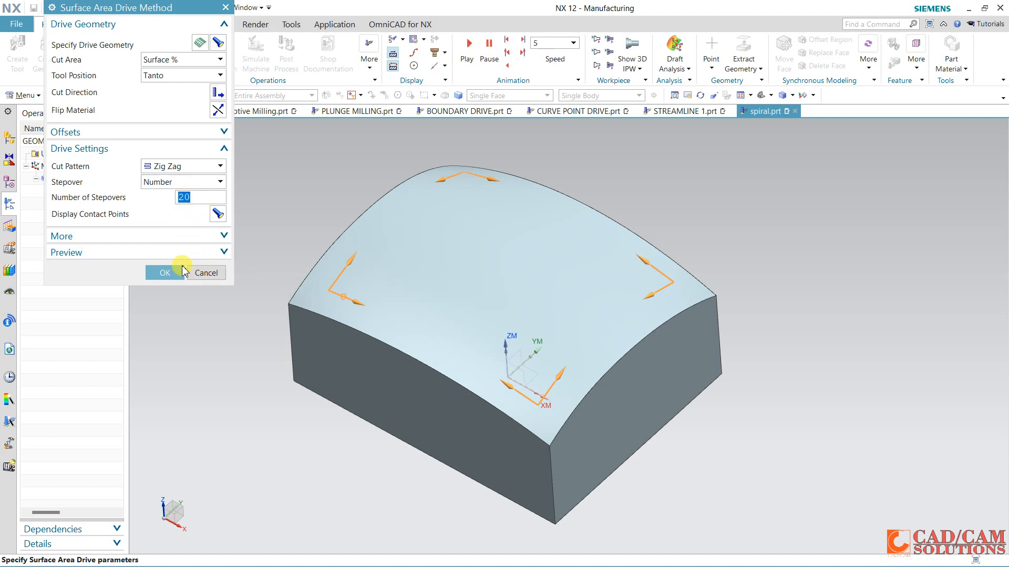
pyautogui.click(171, 272)
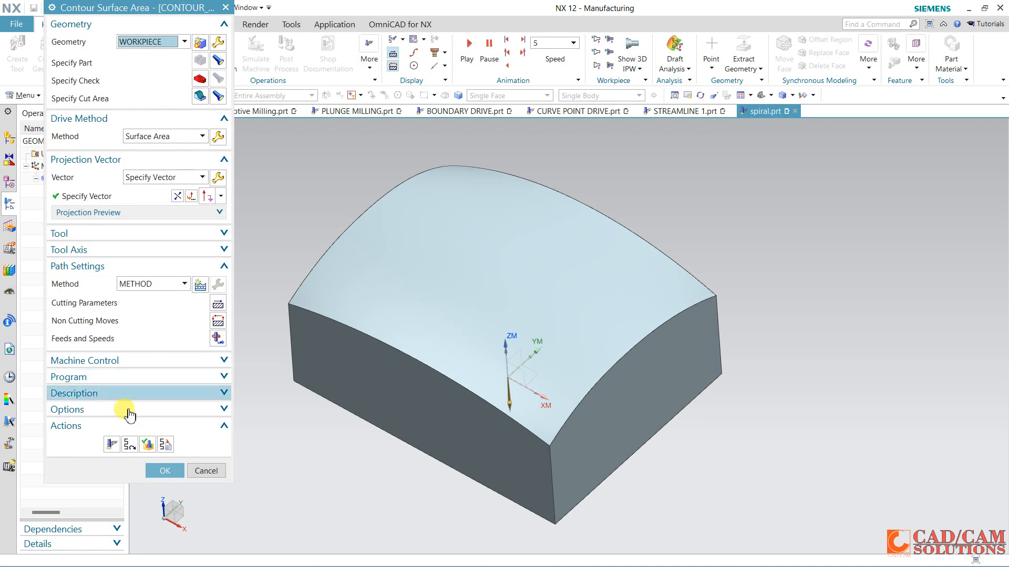
pyautogui.click(112, 444)
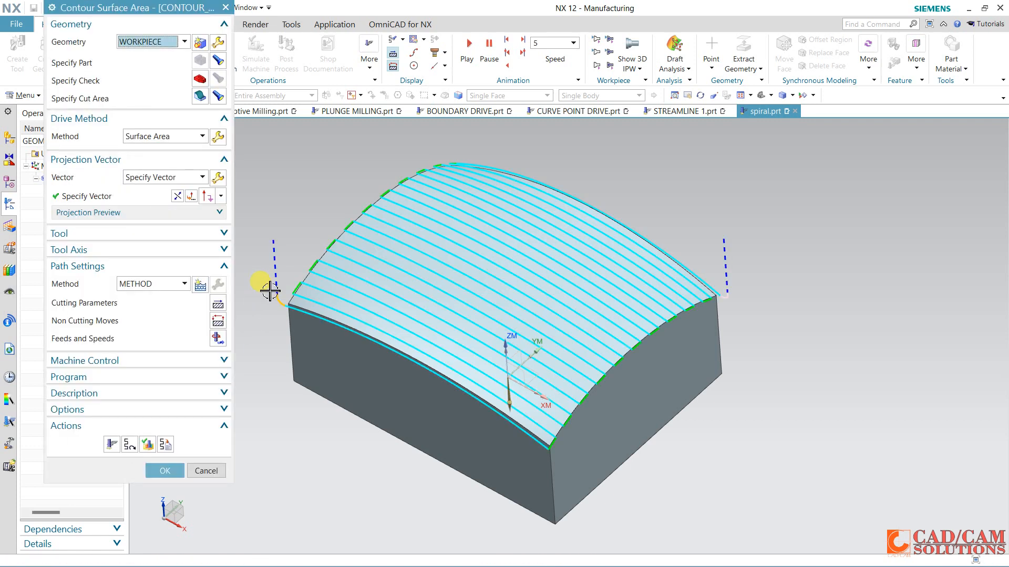
# Check the projection vector, play part of the 3D Dynamic material removal and accept the CONTOUR_SURFACE_AREA operation.
pyautogui.click(132, 196)
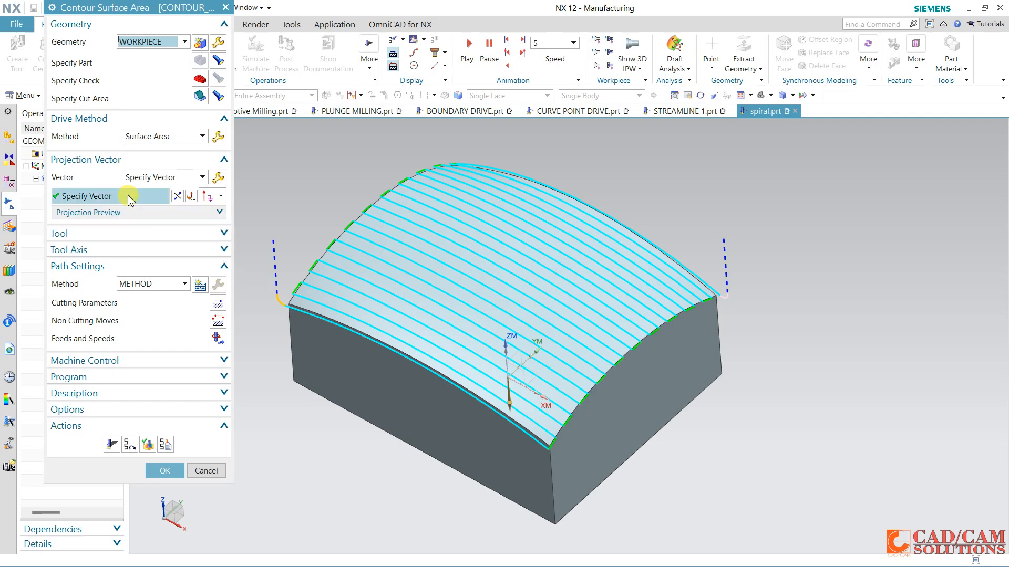
pyautogui.moveTo(298, 403); pyautogui.dragTo(455, 411, button='middle')
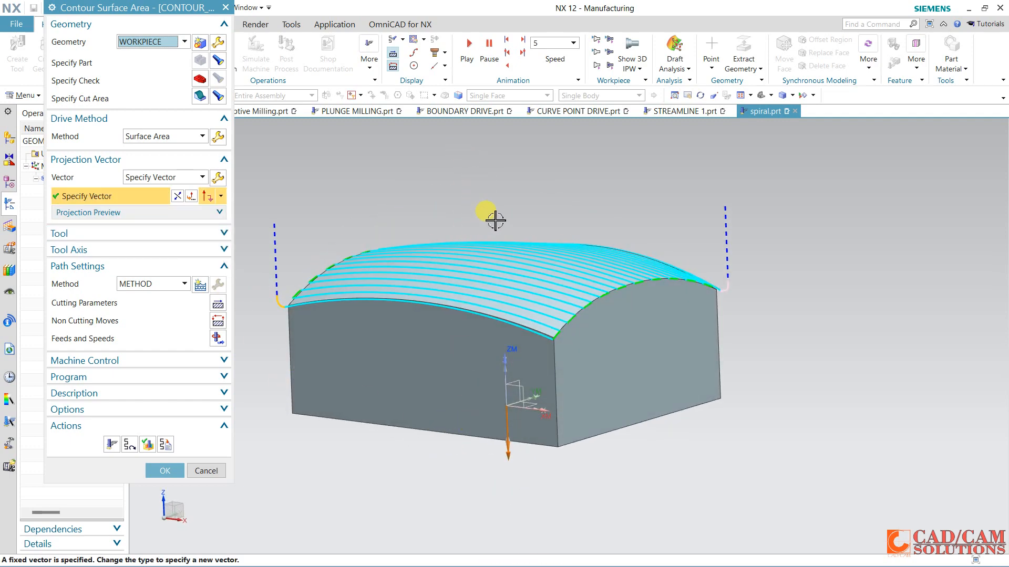
pyautogui.moveTo(493, 219); pyautogui.dragTo(514, 183, button='middle')
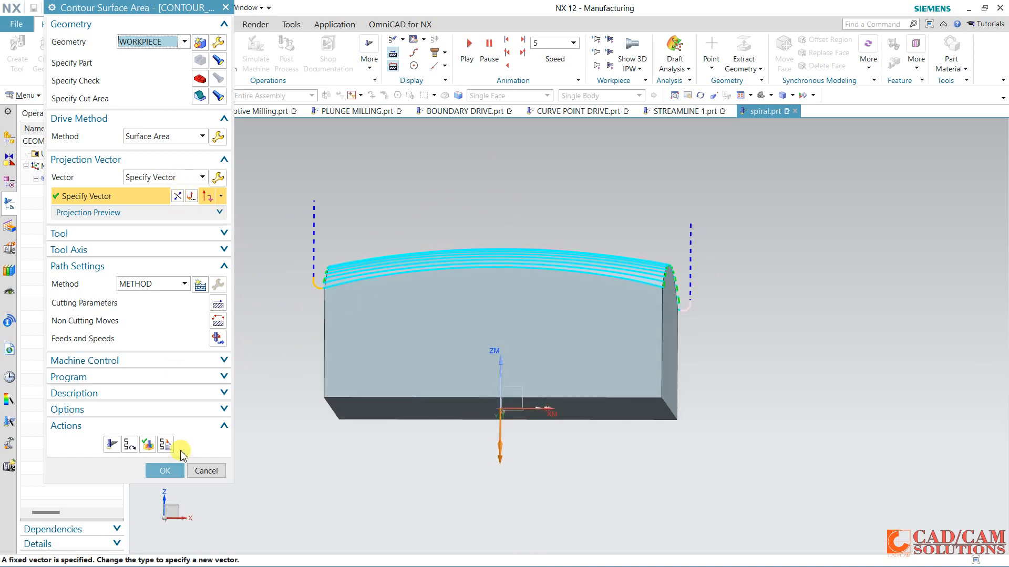
pyautogui.click(147, 445)
pyautogui.moveTo(473, 292); pyautogui.dragTo(515, 292, button='middle')
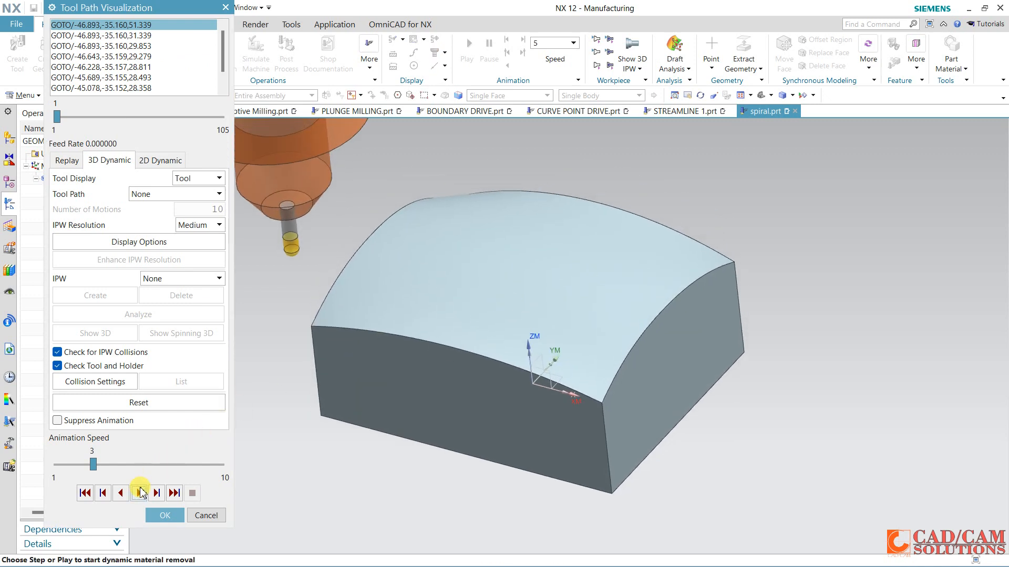
pyautogui.click(139, 493)
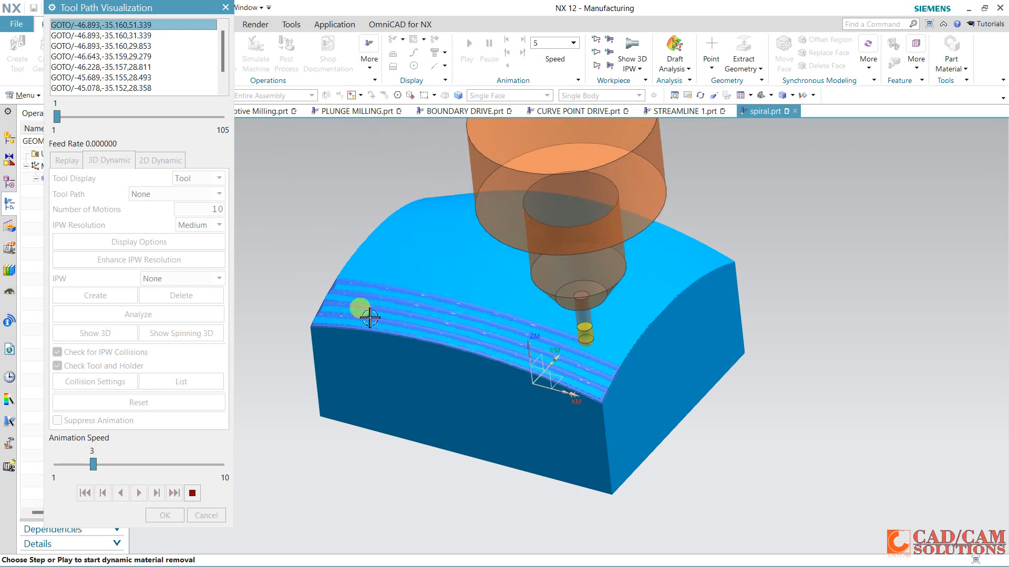
pyautogui.click(192, 492)
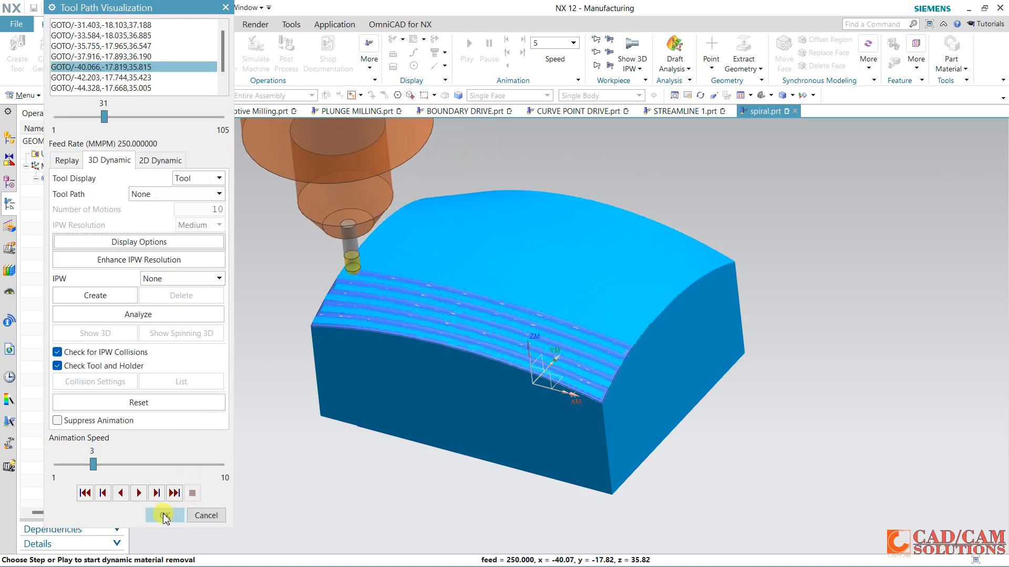
pyautogui.click(164, 517)
pyautogui.click(163, 473)
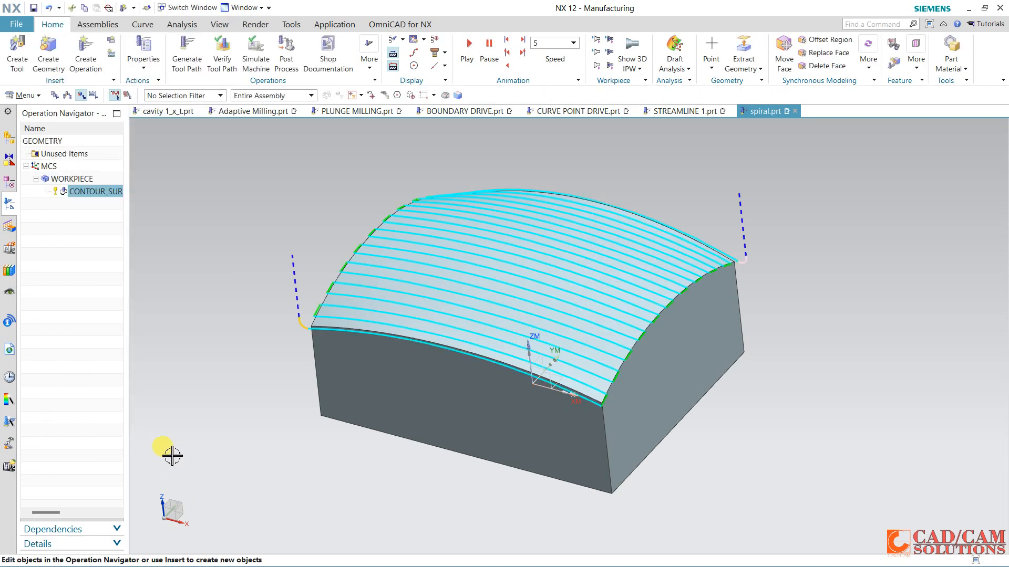
pyautogui.click(85, 53)
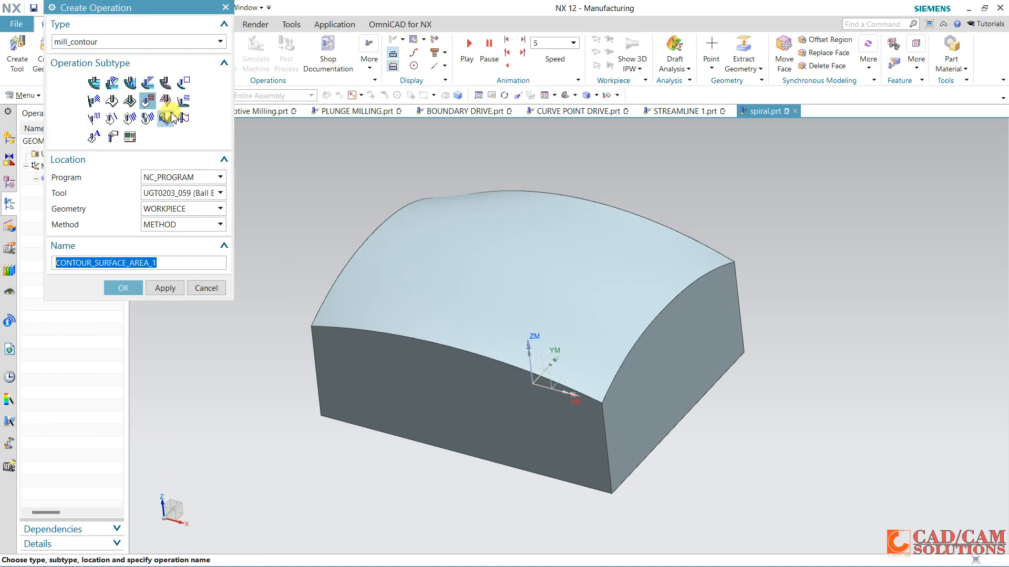
pyautogui.click(145, 42)
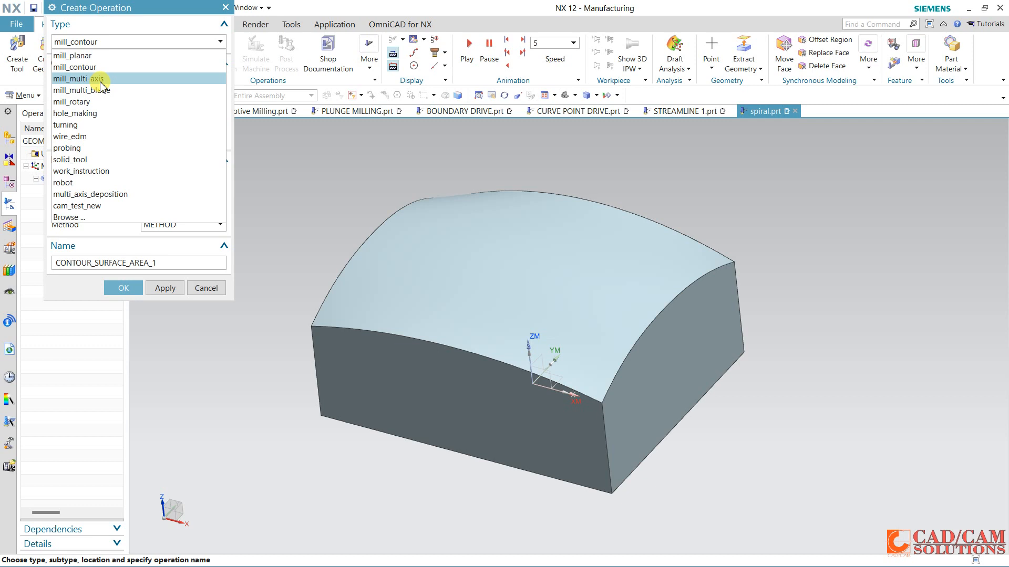
pyautogui.click(204, 289)
pyautogui.click(206, 288)
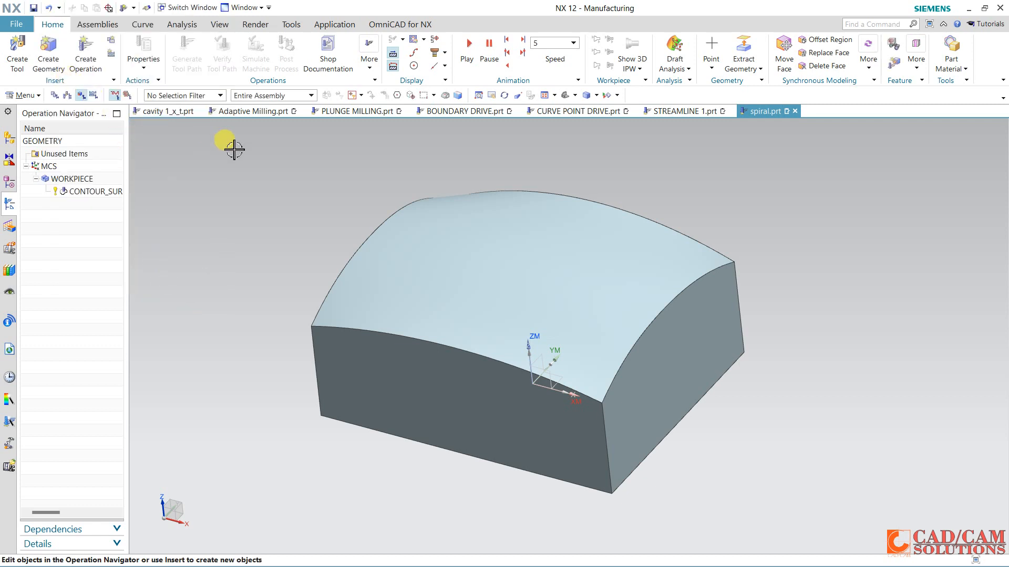
# Close all the open contour milling parts.
pyautogui.click(16, 25)
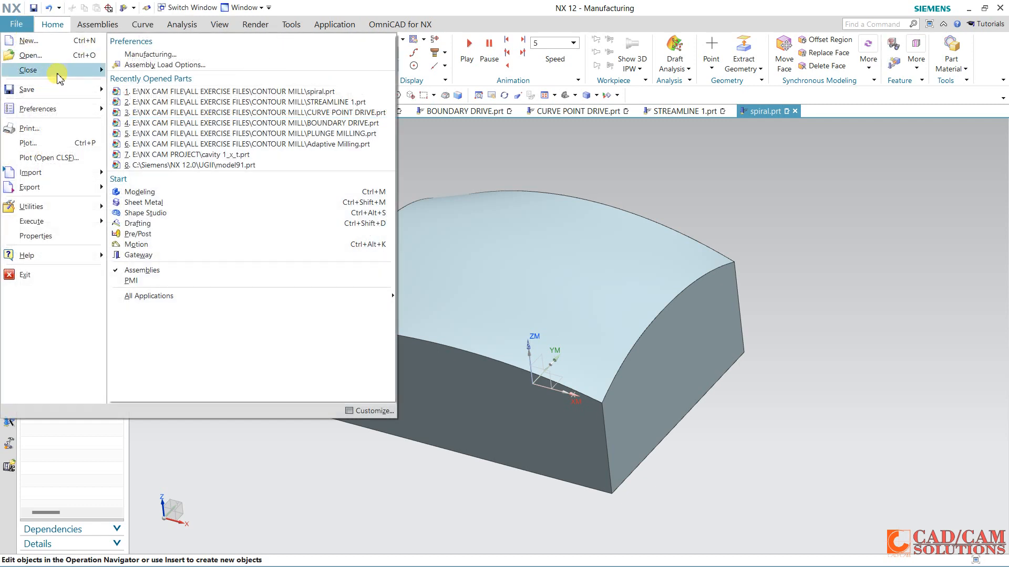
pyautogui.moveTo(34, 71)
pyautogui.click(157, 78)
pyautogui.click(494, 345)
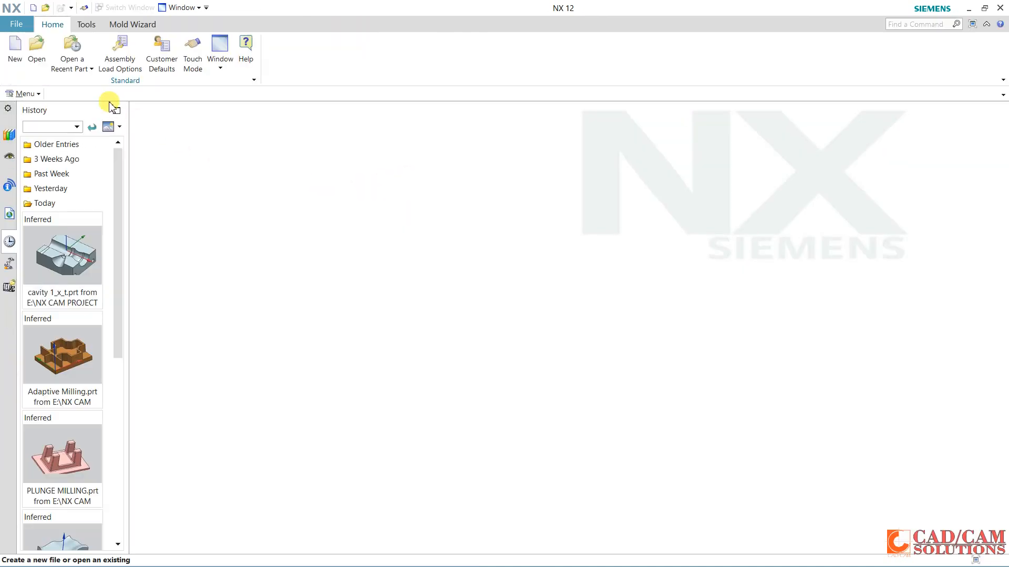
# Browse to the MULTI_AXIS exercise folder, preview its 4-axis parts and open the CONTOUR_PROFILE part.
pyautogui.click(42, 60)
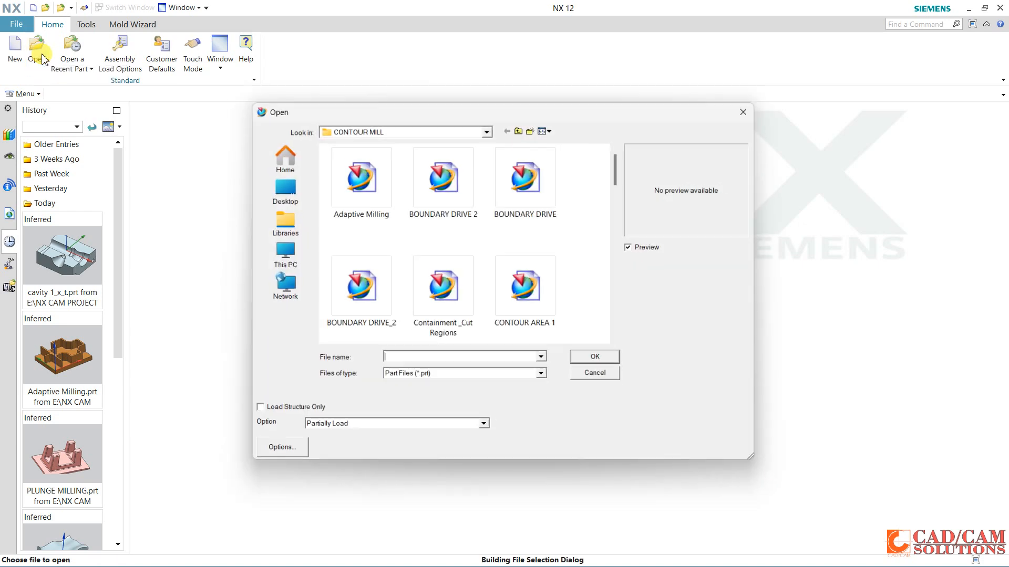
pyautogui.click(353, 197)
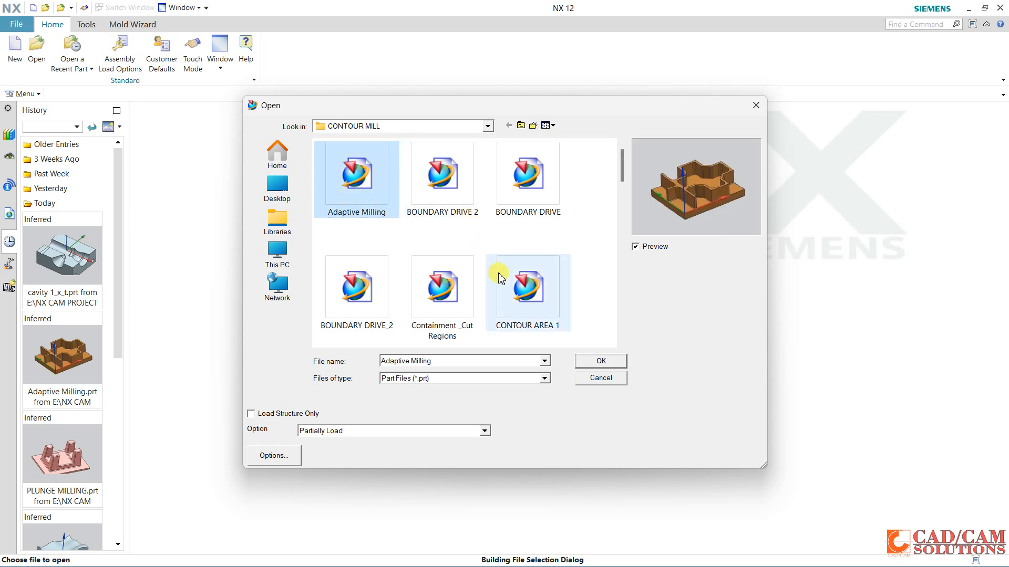
pyautogui.scroll(-1, 530, 286)
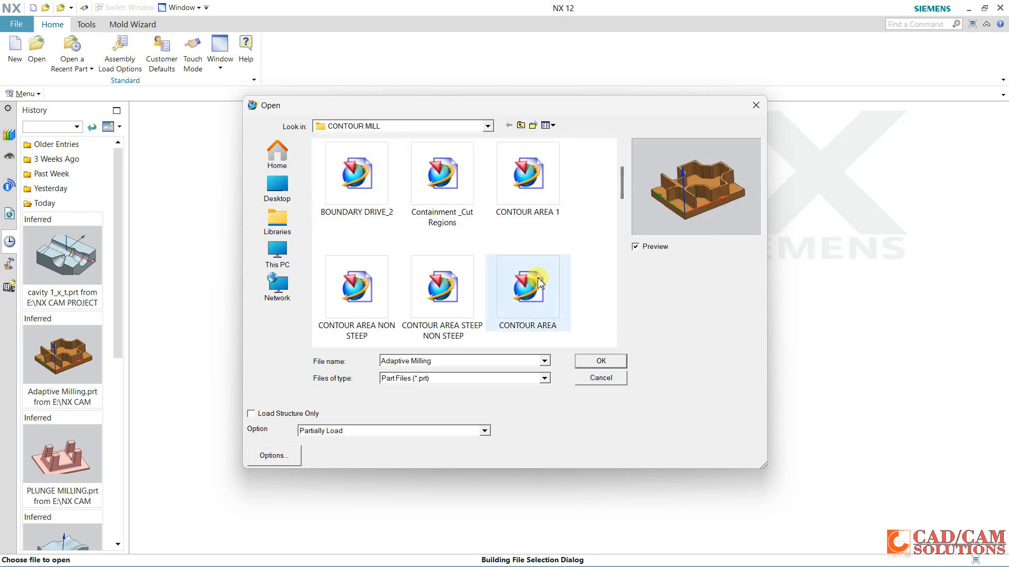
pyautogui.click(520, 125)
pyautogui.doubleClick(361, 185)
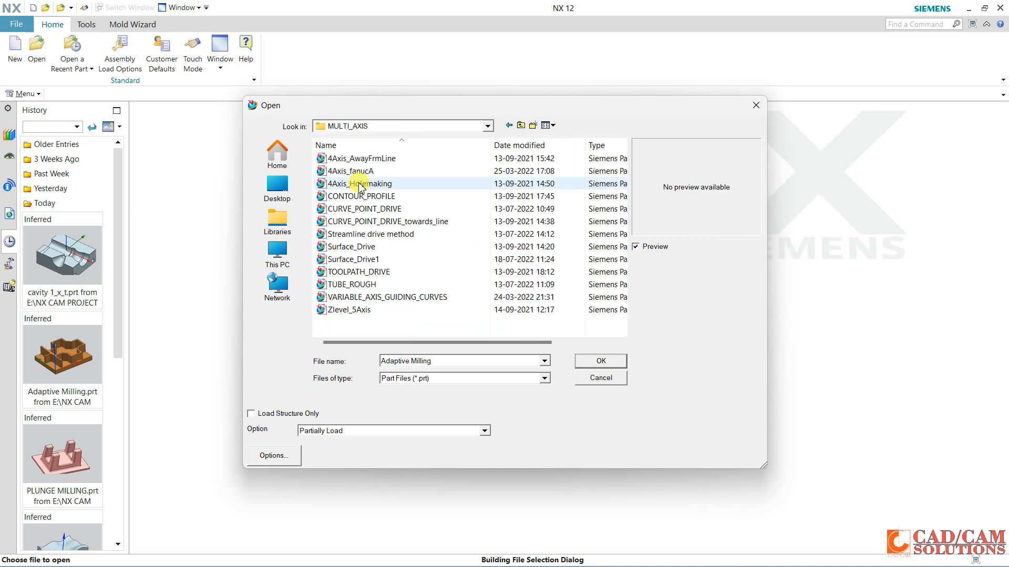
pyautogui.click(362, 159)
pyautogui.click(369, 174)
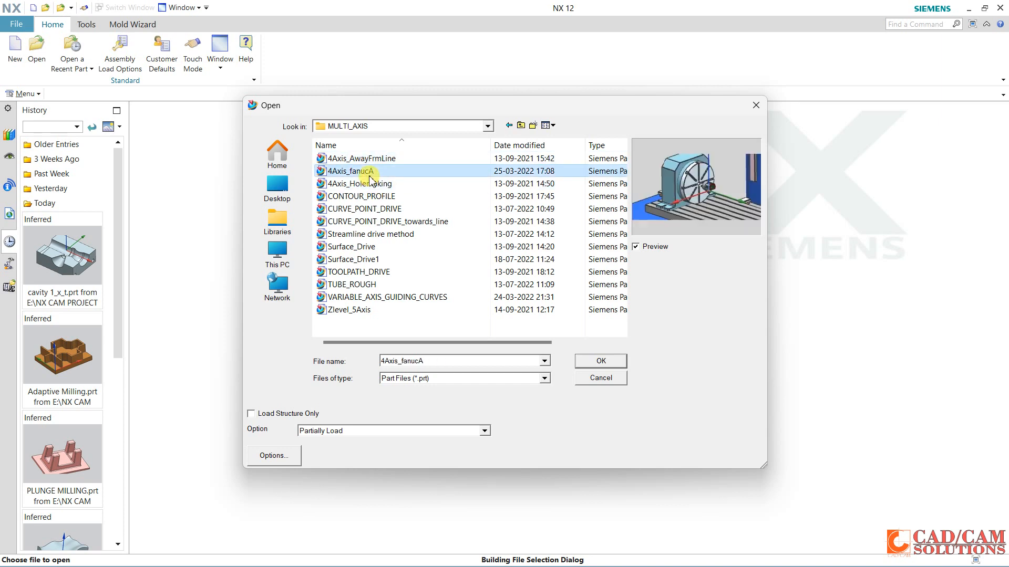
pyautogui.click(372, 185)
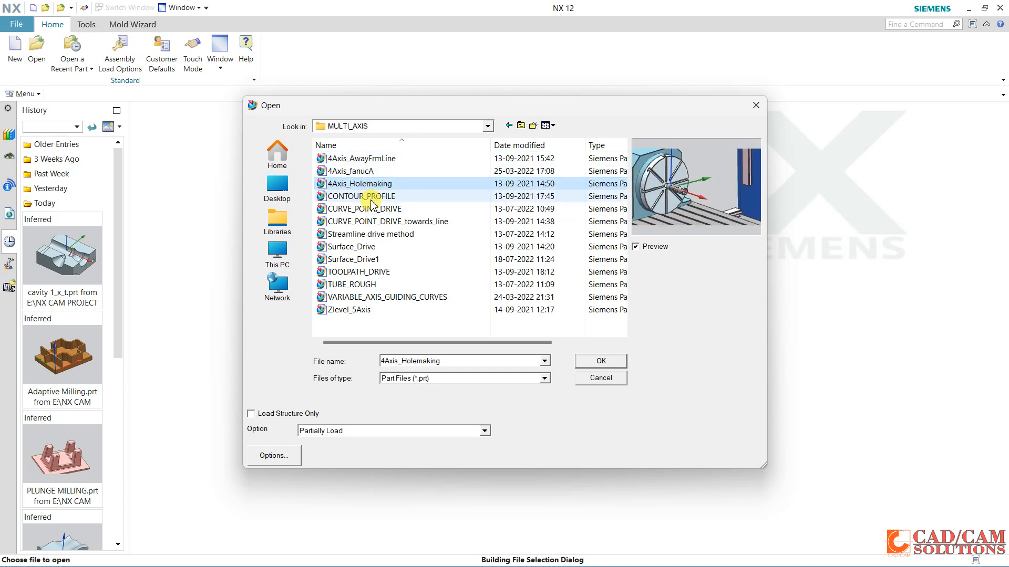
pyautogui.click(374, 197)
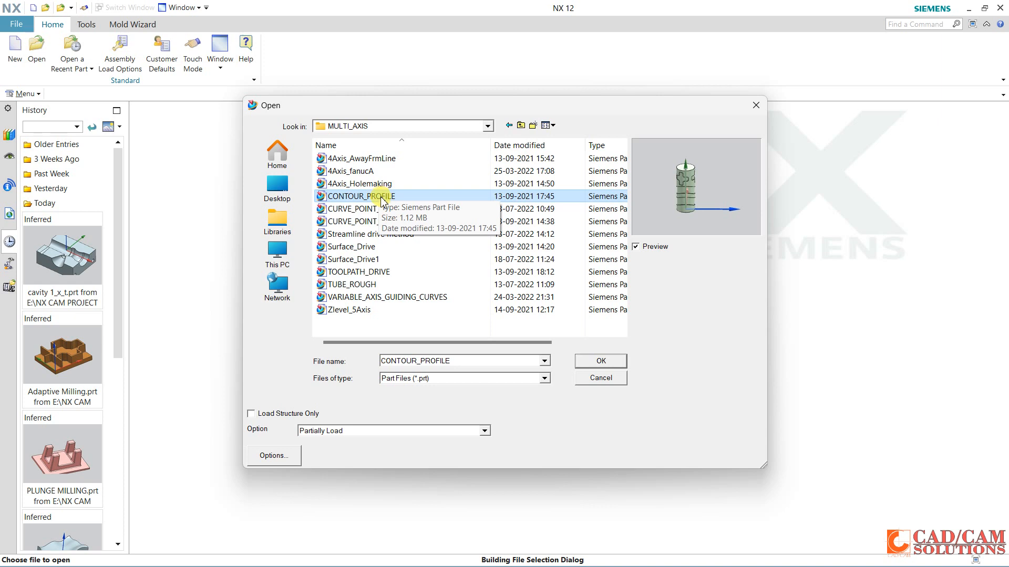
pyautogui.doubleClick(387, 197)
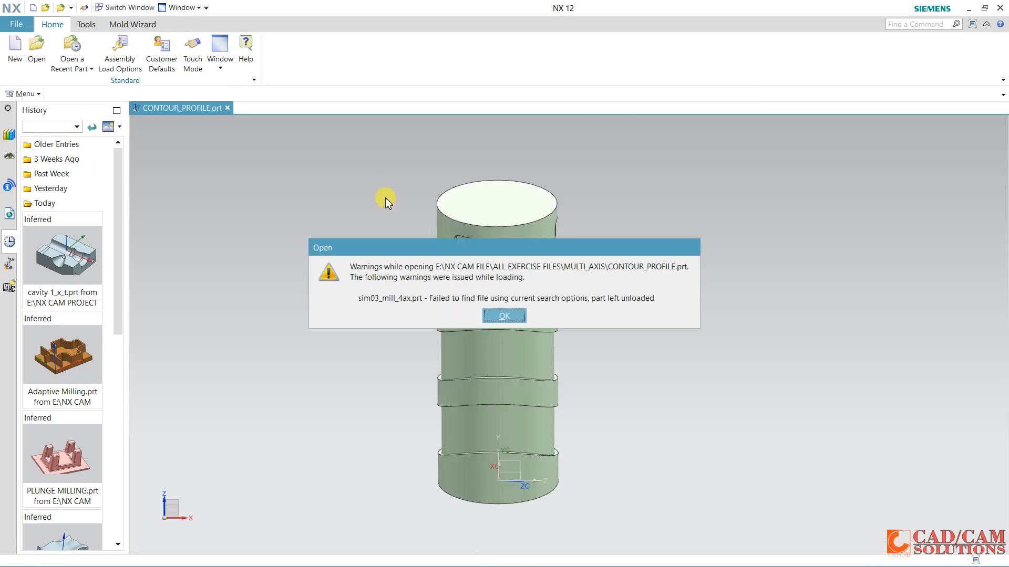
pyautogui.click(514, 316)
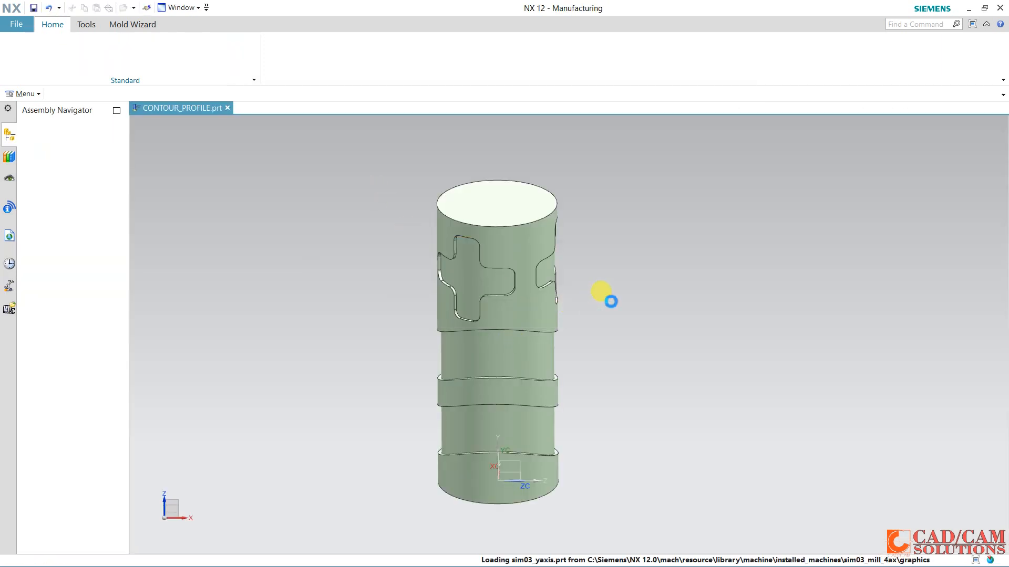
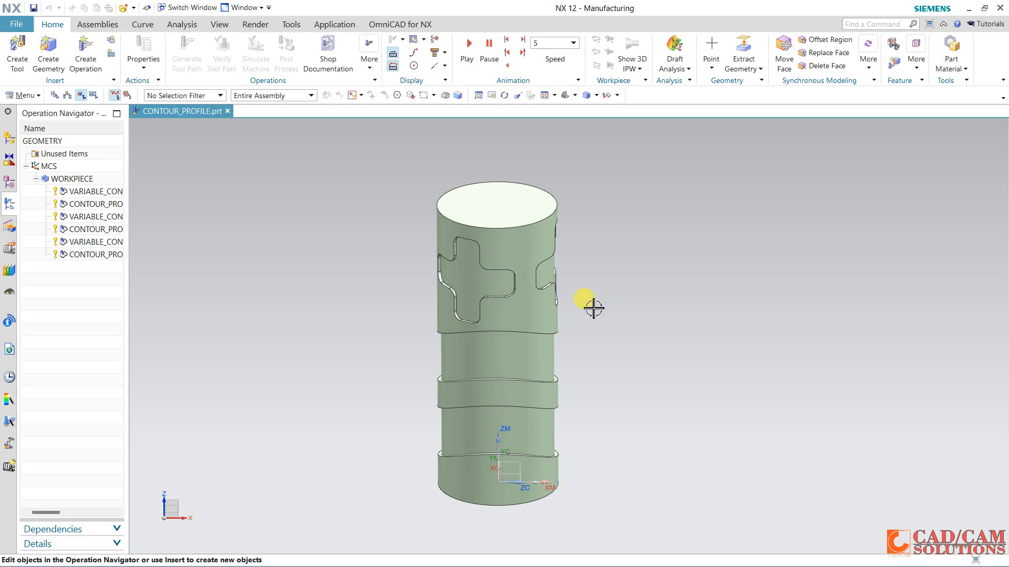
# Close the CONTOUR_PROFILE part and reopen it from the MULTI_AXIS folder after previewing TOOLPATH_DRIVE and 4Axis_Holemaking.
pyautogui.click(227, 111)
pyautogui.click(444, 308)
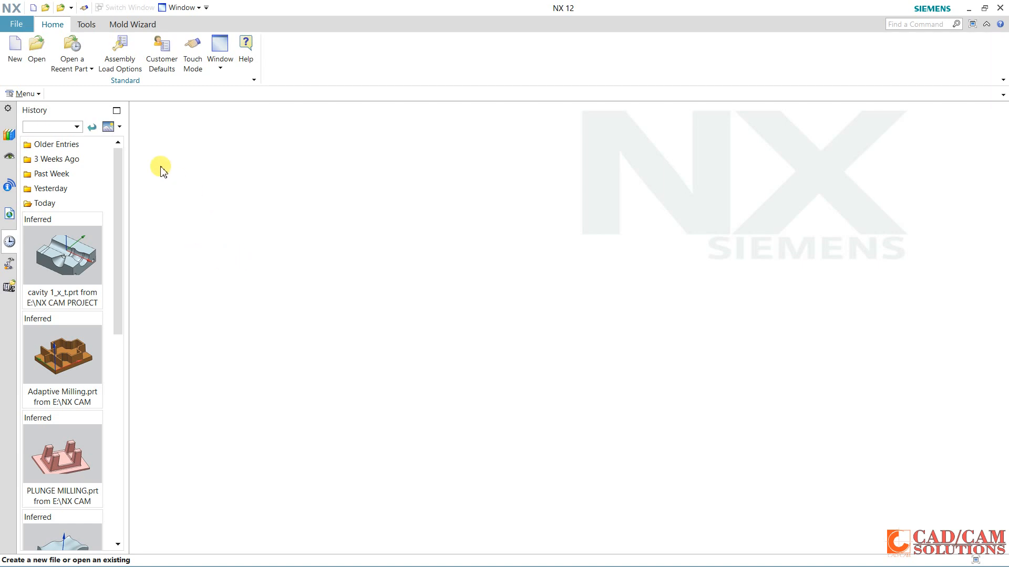
pyautogui.click(36, 47)
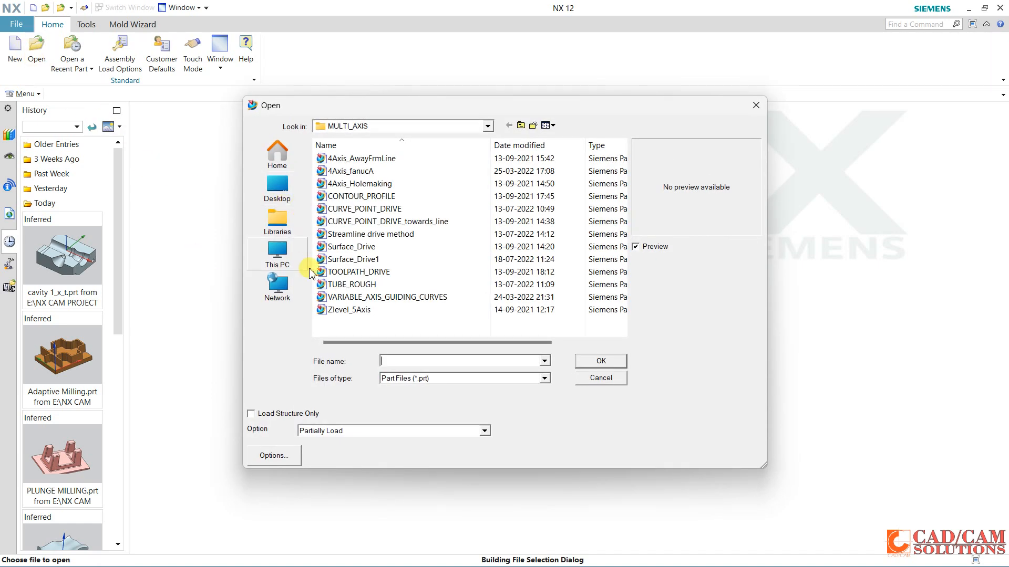
pyautogui.click(371, 272)
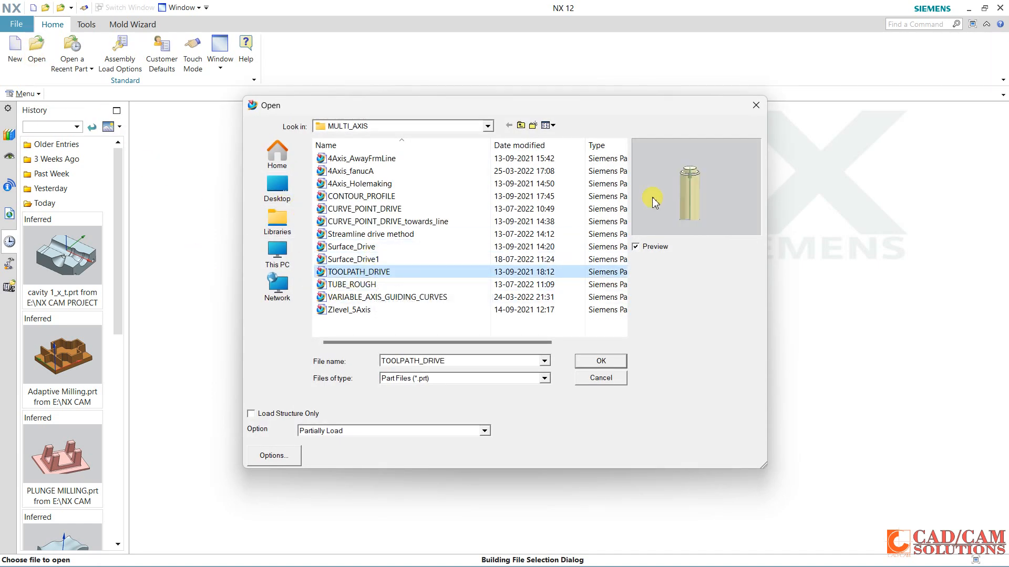
pyautogui.click(374, 171)
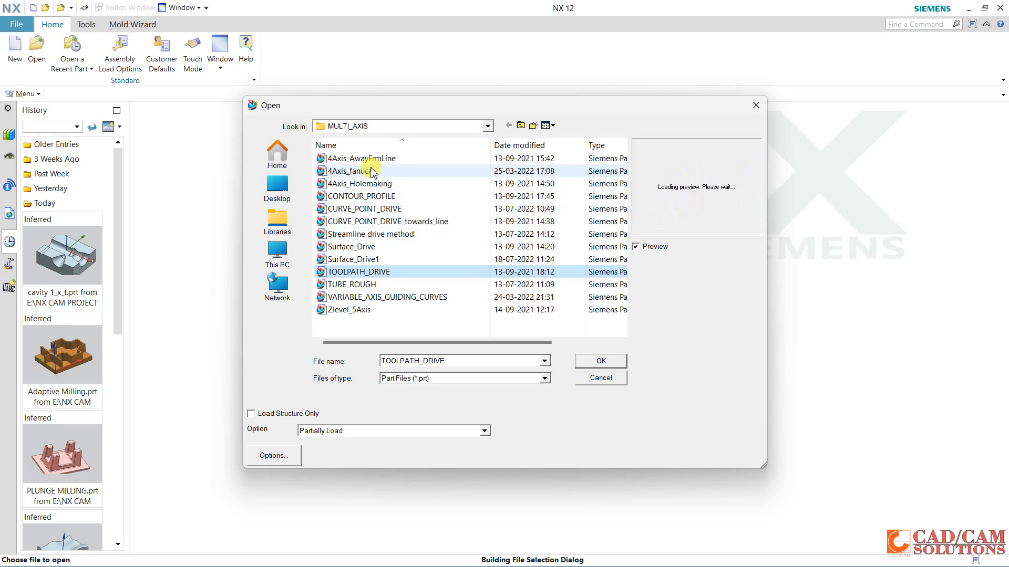
pyautogui.click(376, 184)
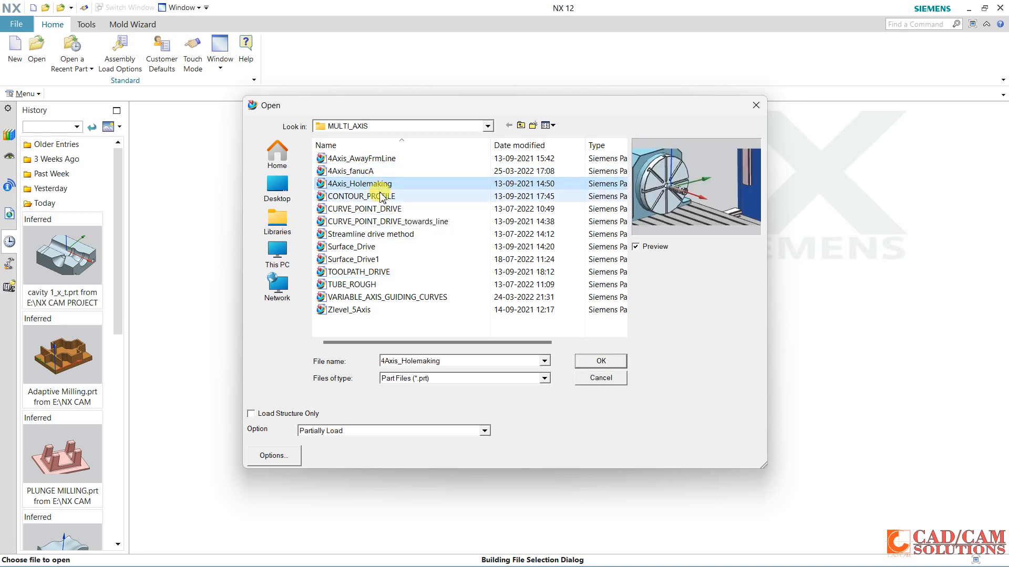
pyautogui.click(383, 197)
pyautogui.doubleClick(383, 197)
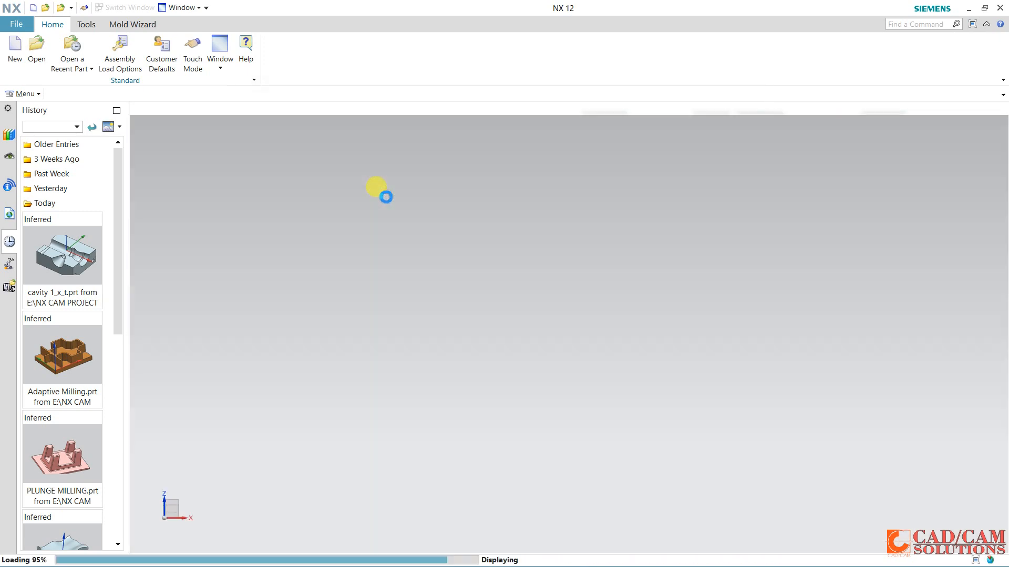
# Select the MCS and examine its axis orientation on the cylindrical CONTOUR_PROFILE part from several sides.
pyautogui.click(502, 315)
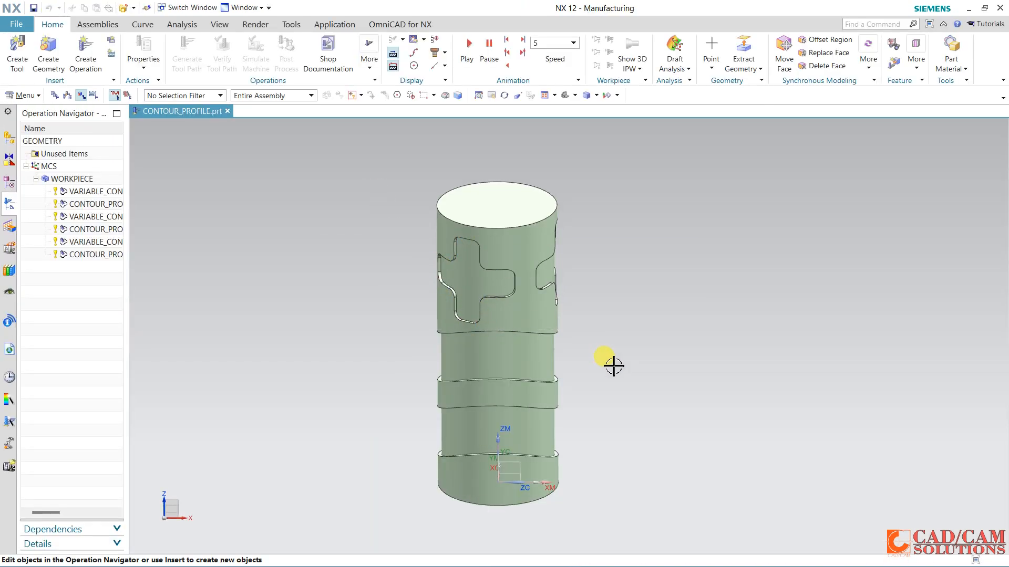
pyautogui.moveTo(604, 351); pyautogui.dragTo(504, 248, button='middle')
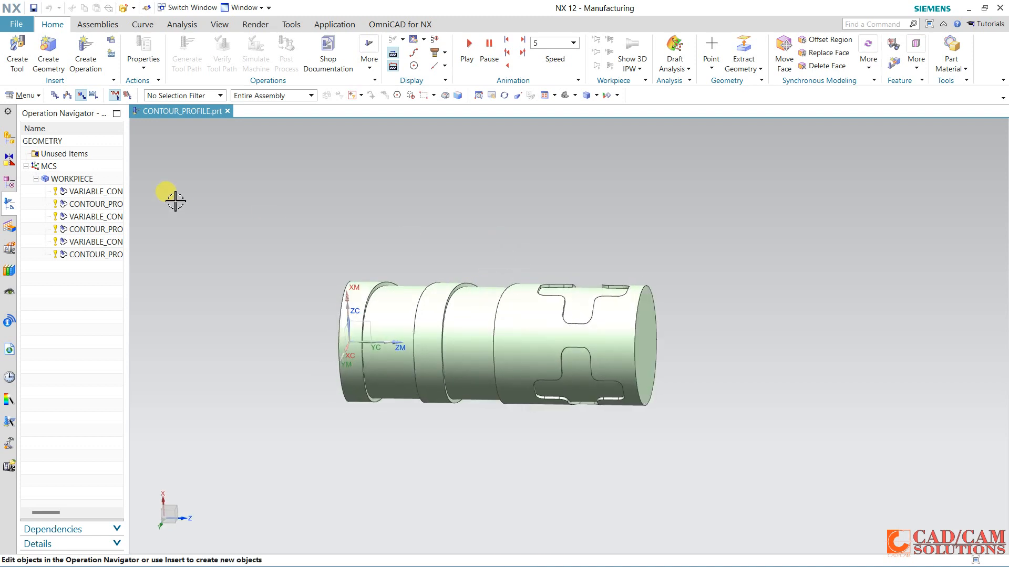
pyautogui.click(48, 166)
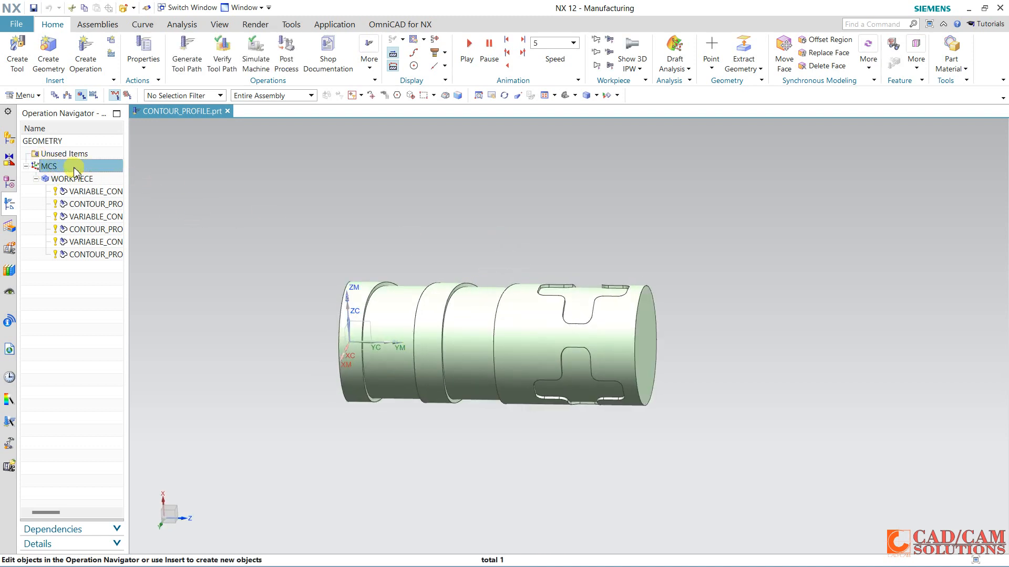
pyautogui.moveTo(277, 251); pyautogui.dragTo(428, 216, button='middle')
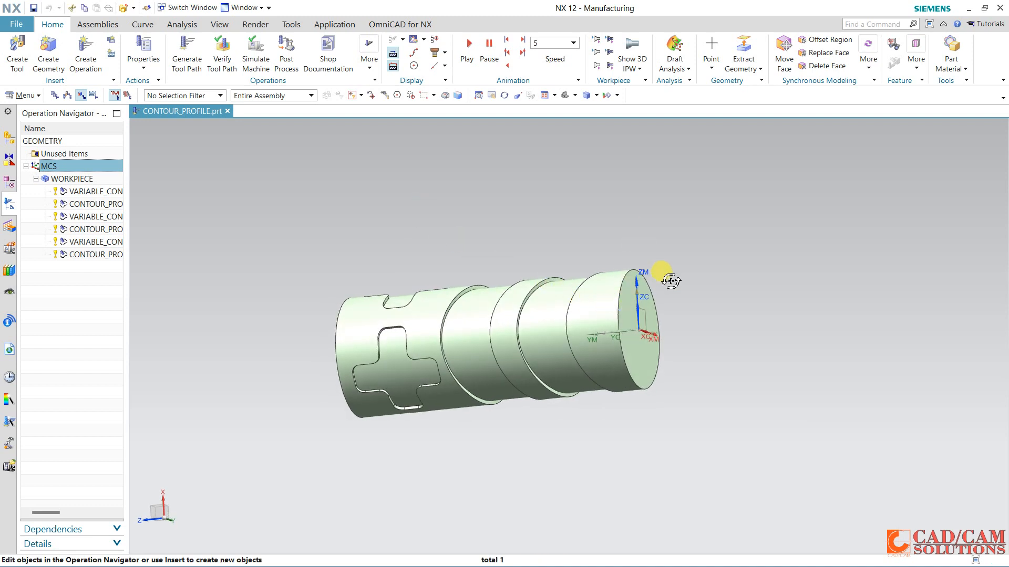
pyautogui.moveTo(669, 282); pyautogui.dragTo(671, 296, button='middle')
pyautogui.moveTo(385, 330); pyautogui.dragTo(348, 354, button='middle')
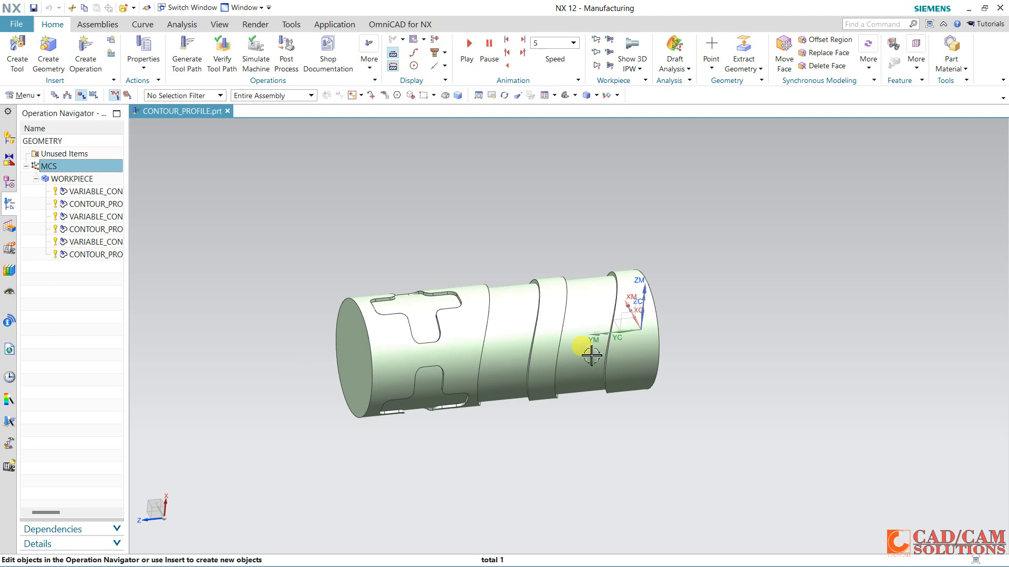
pyautogui.moveTo(698, 338)
pyautogui.mouseDown(button='middle')
pyautogui.moveTo(667, 318)
pyautogui.moveTo(689, 334)
pyautogui.mouseUp(button='middle')
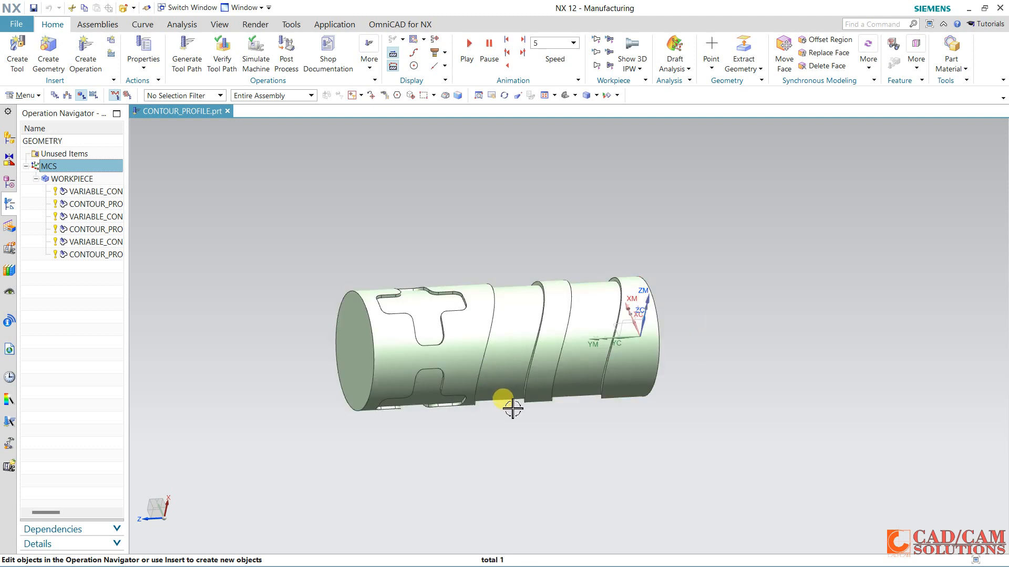
pyautogui.moveTo(516, 429); pyautogui.dragTo(466, 412, button='middle')
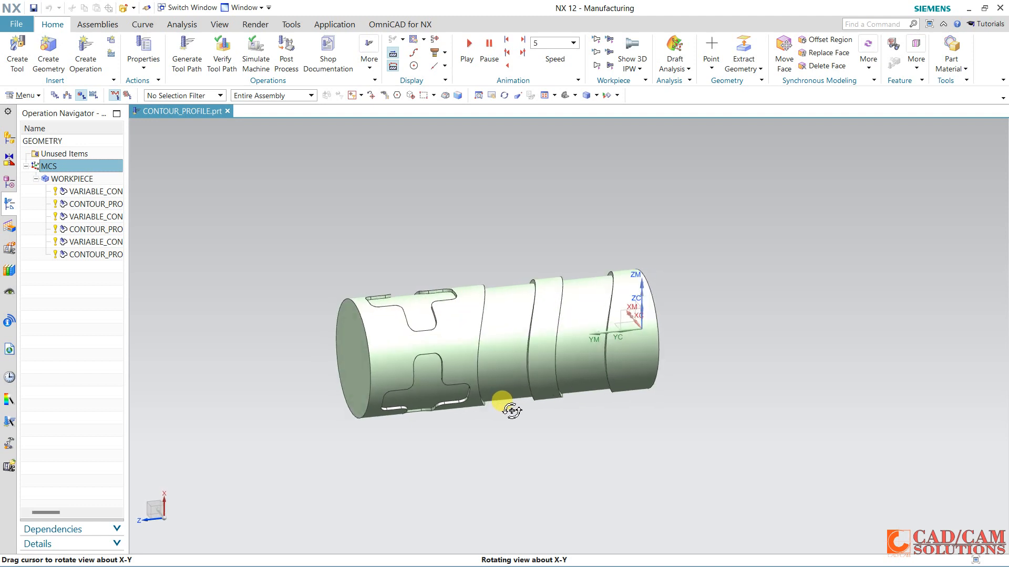
pyautogui.moveTo(493, 422); pyautogui.dragTo(623, 399, button='middle')
# Show the sim03_mill_4ax machine component and frame the spindle, rotary table and cylindrical part.
pyautogui.click(10, 138)
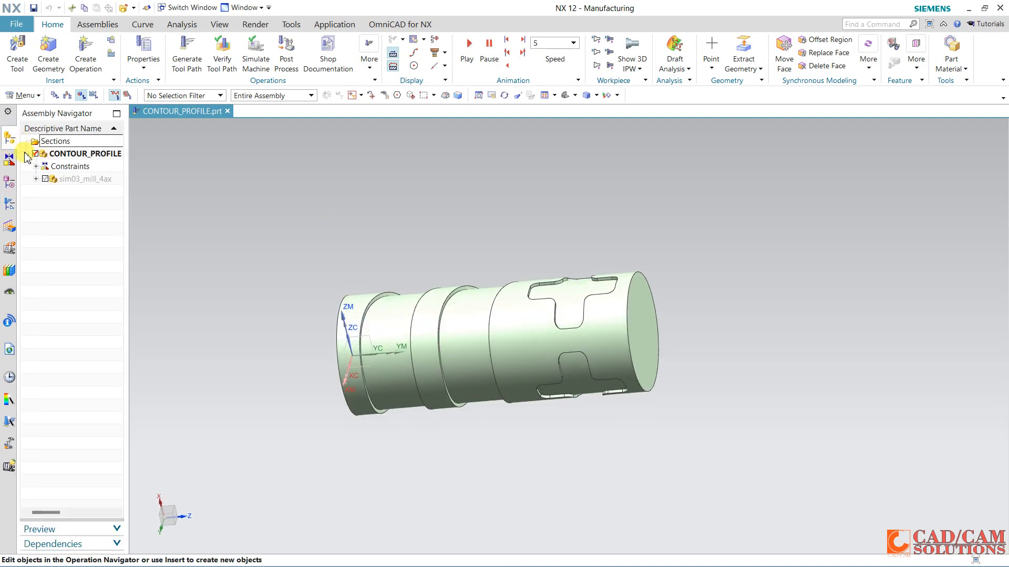
pyautogui.click(46, 179)
pyautogui.scroll(-3, 442, 268)
pyautogui.moveTo(458, 282); pyautogui.dragTo(548, 432, button='middle')
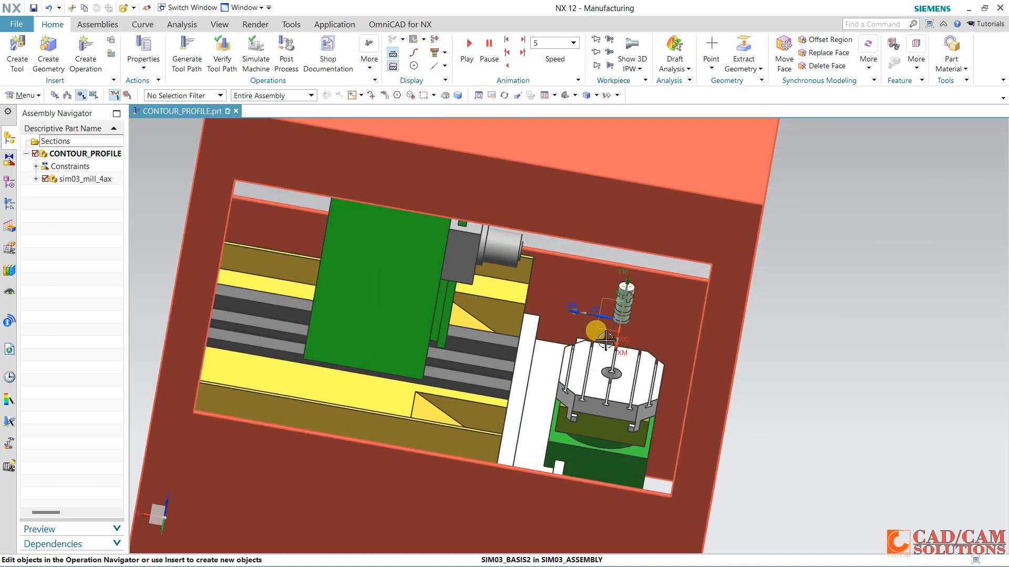
pyautogui.moveTo(596, 331); pyautogui.dragTo(568, 309, button='middle')
pyautogui.moveTo(558, 258); pyautogui.dragTo(557, 255, button='middle')
pyautogui.scroll(4, 590, 286)
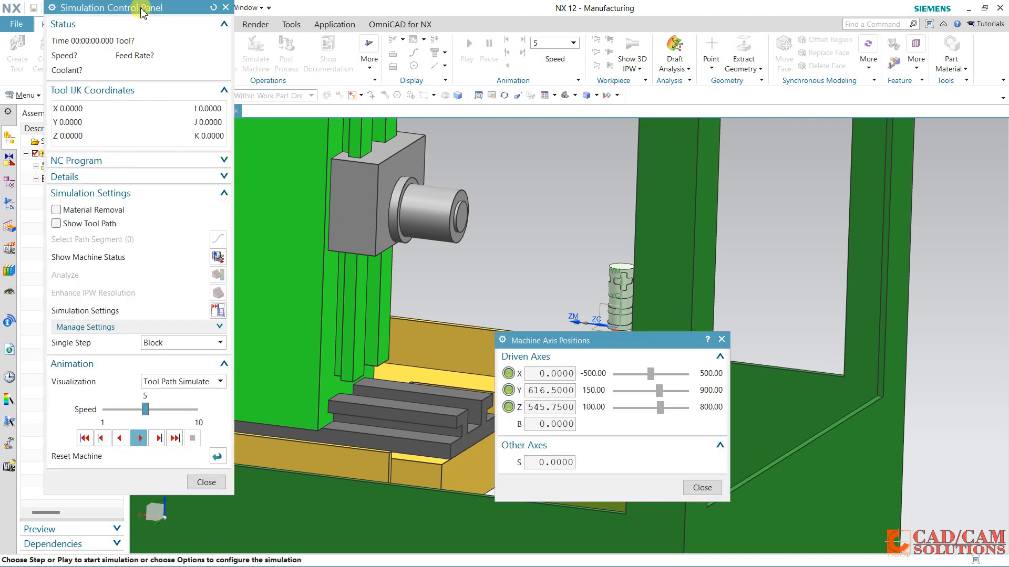
# Run the machine simulation of the VARIABLE_CONTOUR operation, watch the axis positions, and close it.
pyautogui.moveTo(137, 8); pyautogui.dragTo(209, 78)
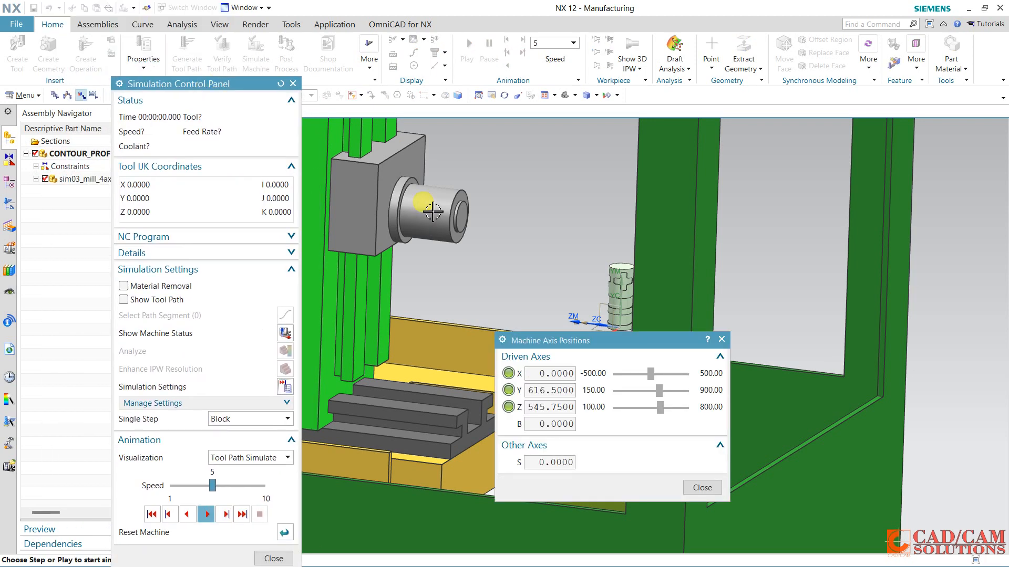
pyautogui.moveTo(563, 344); pyautogui.dragTo(829, 142)
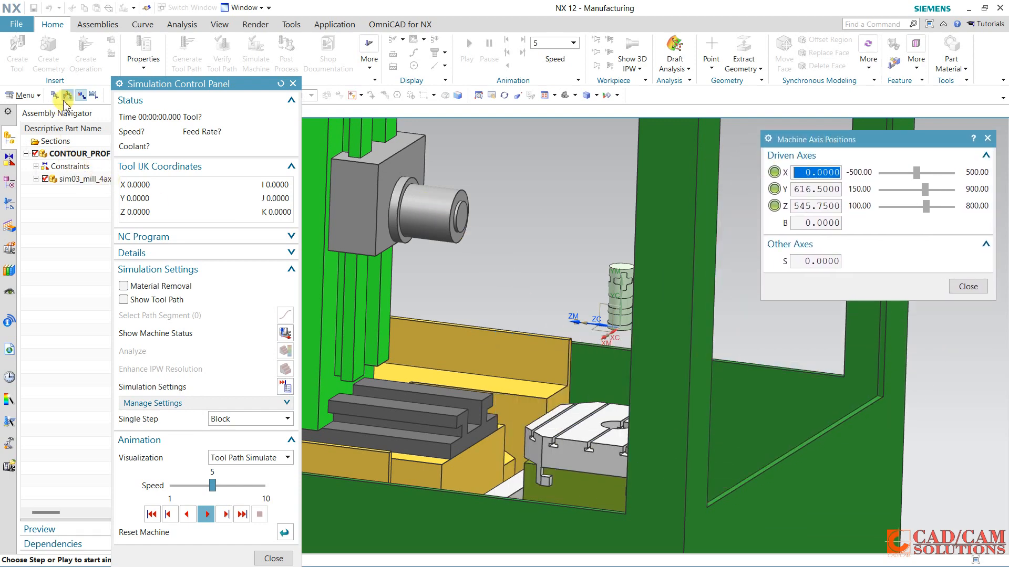
pyautogui.click(11, 203)
pyautogui.moveTo(485, 271); pyautogui.dragTo(518, 297, button='middle')
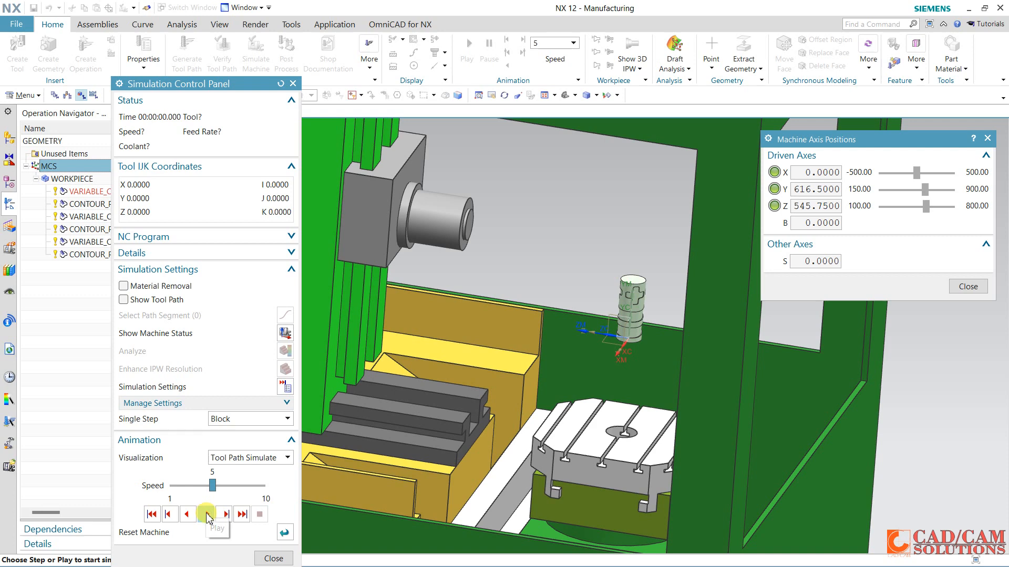
pyautogui.click(207, 514)
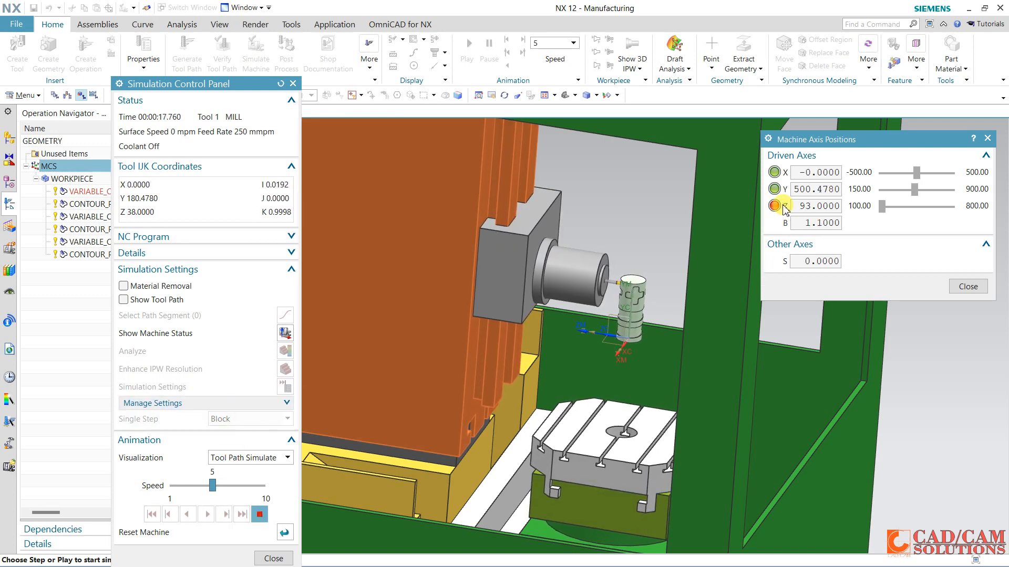
pyautogui.moveTo(781, 209)
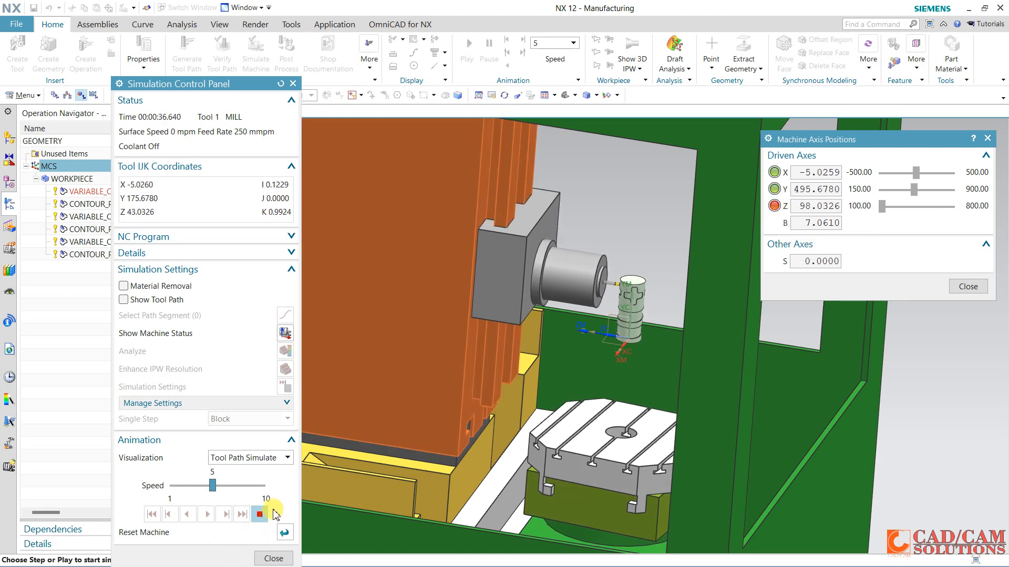
pyautogui.click(272, 558)
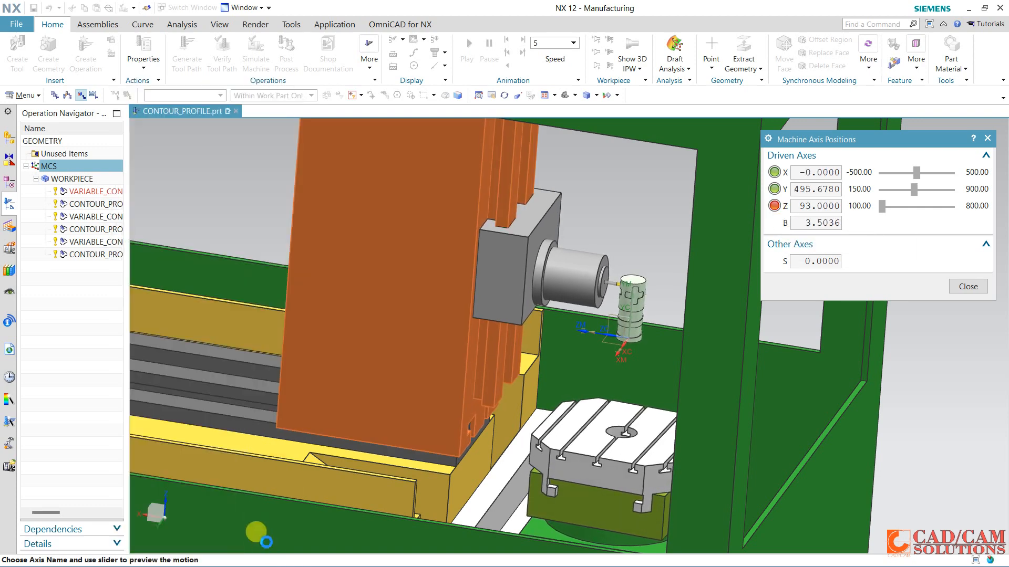
# Display the instanced operations' tool paths, and simulate CONTOUR_PROFILE_INSTANCE_1 on the machine at speed 9 before closing the simulation.
pyautogui.click(102, 216)
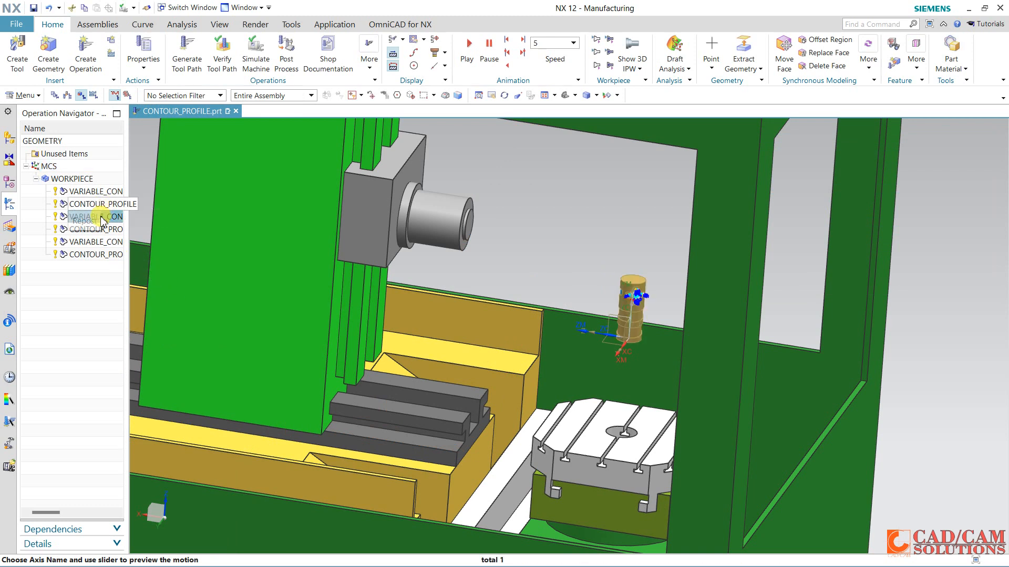
pyautogui.click(102, 244)
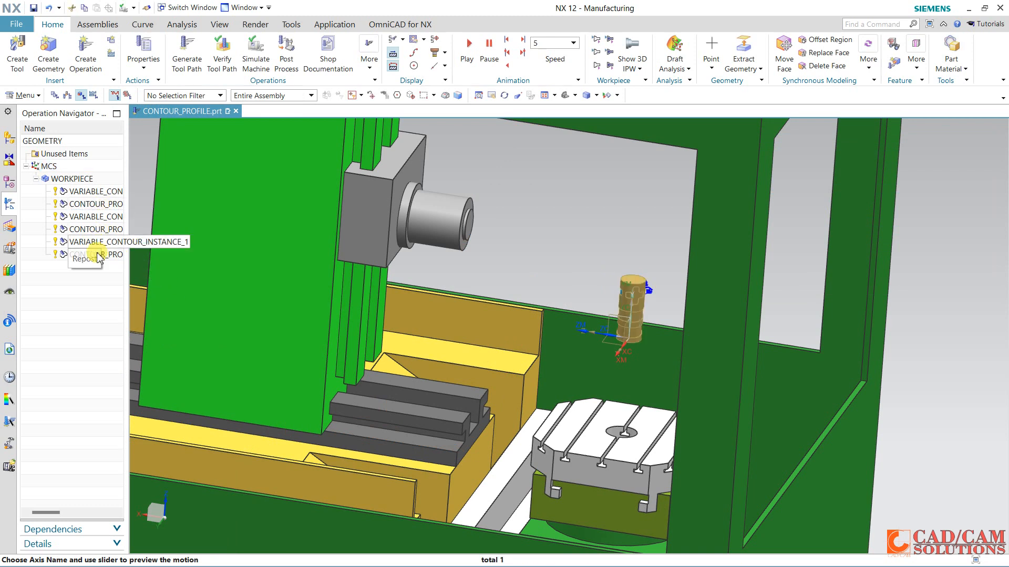
pyautogui.click(99, 256)
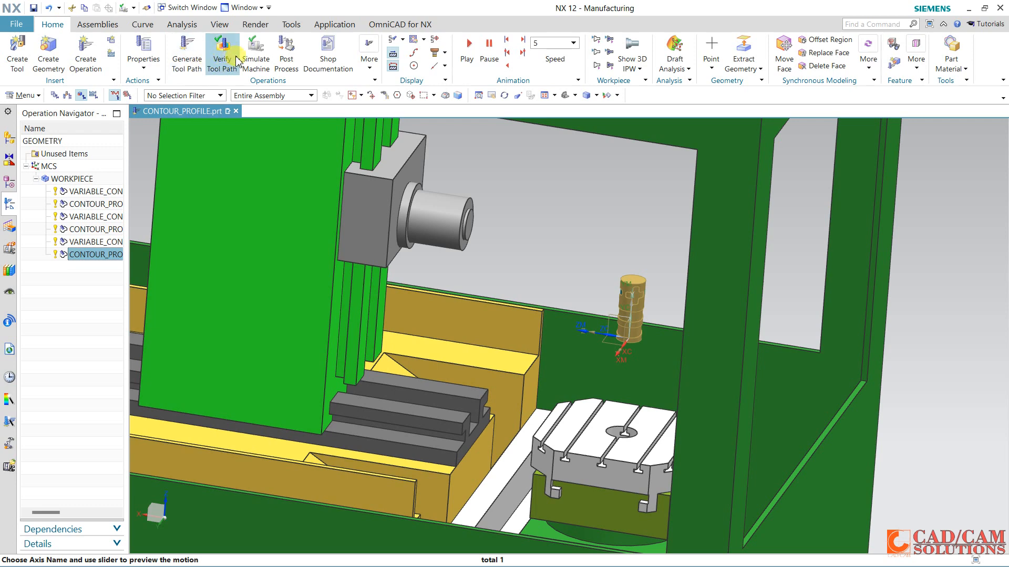
pyautogui.click(254, 53)
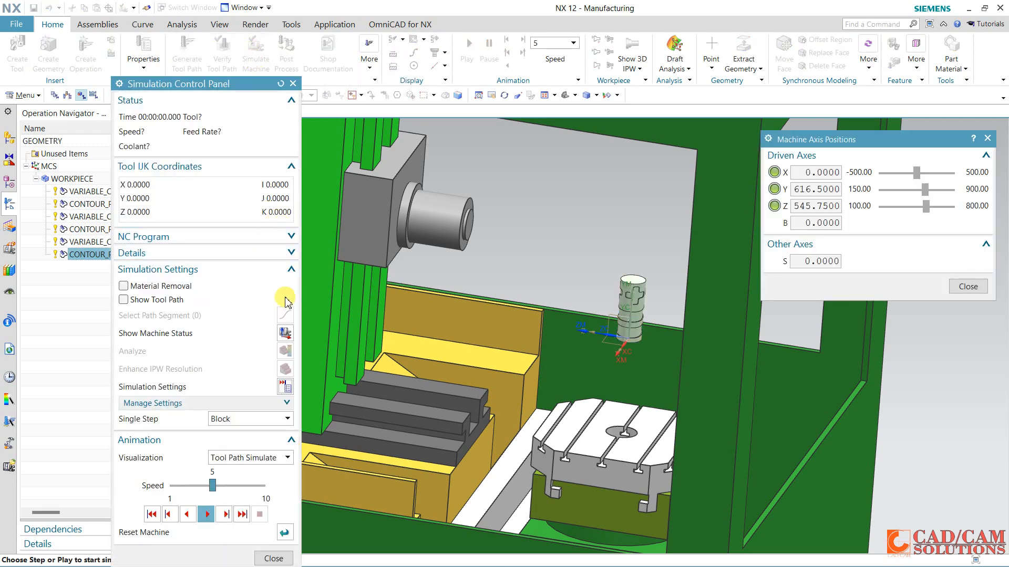
pyautogui.click(211, 514)
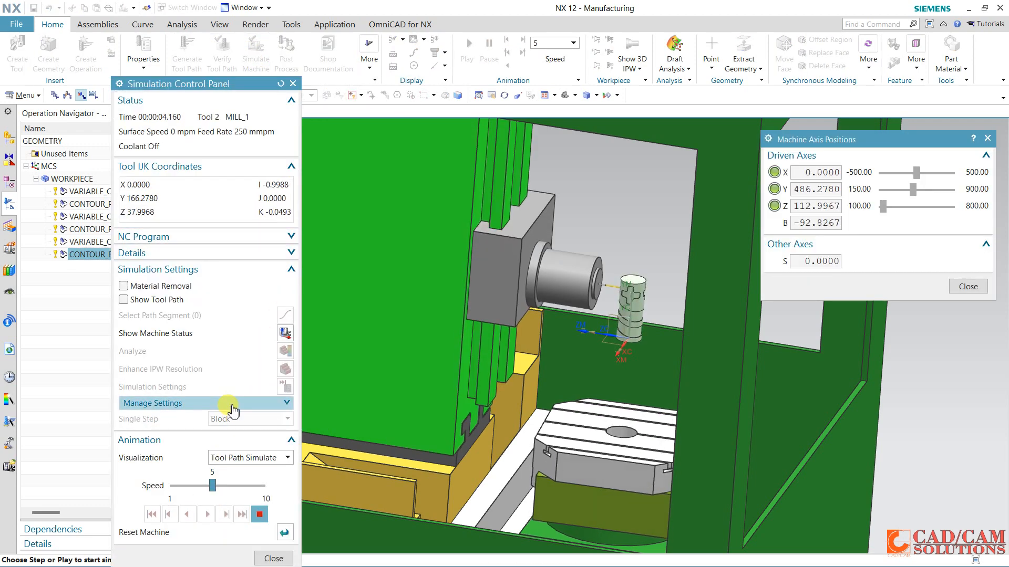
pyautogui.moveTo(212, 486); pyautogui.dragTo(250, 487)
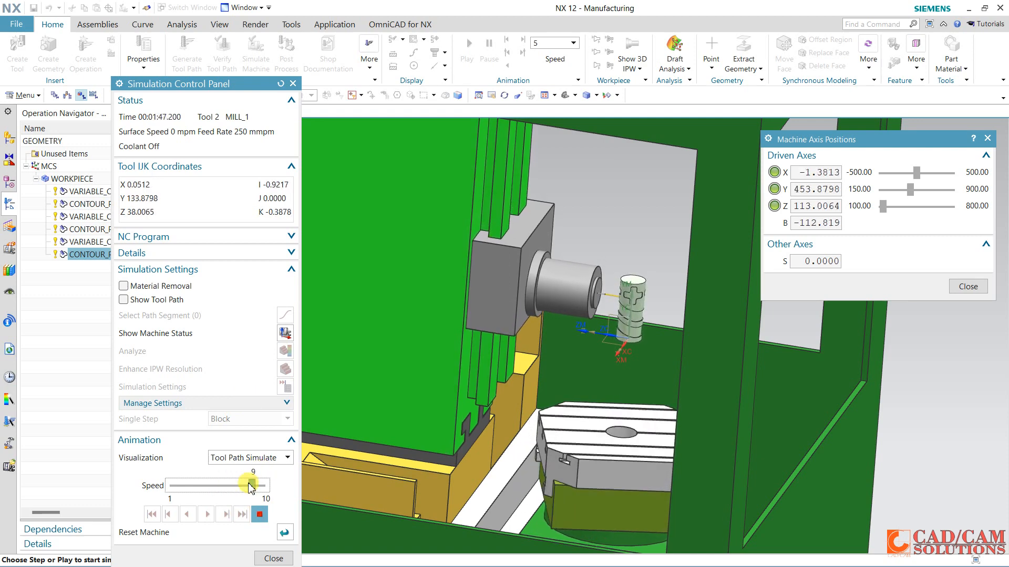
pyautogui.click(259, 515)
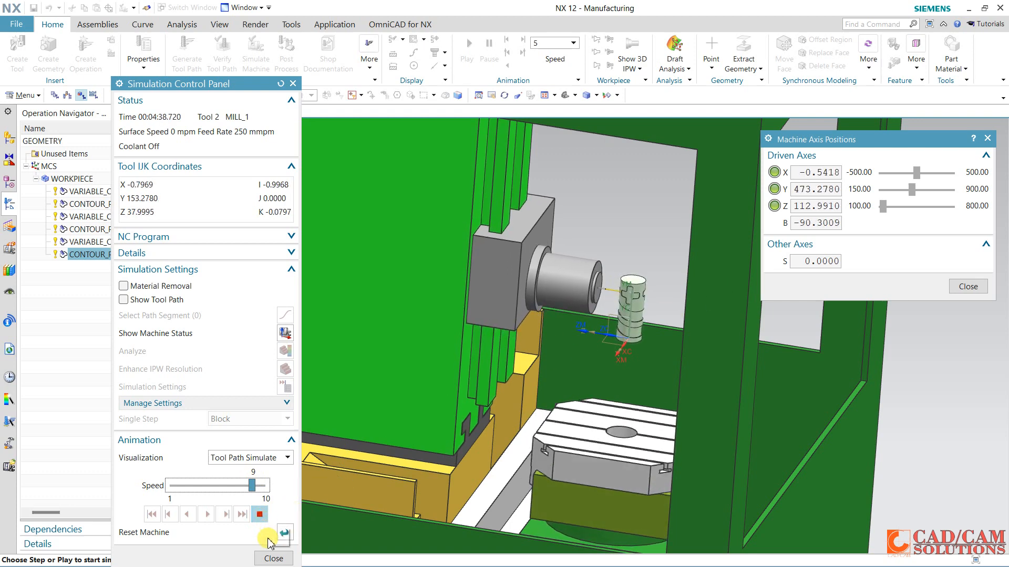
pyautogui.click(273, 558)
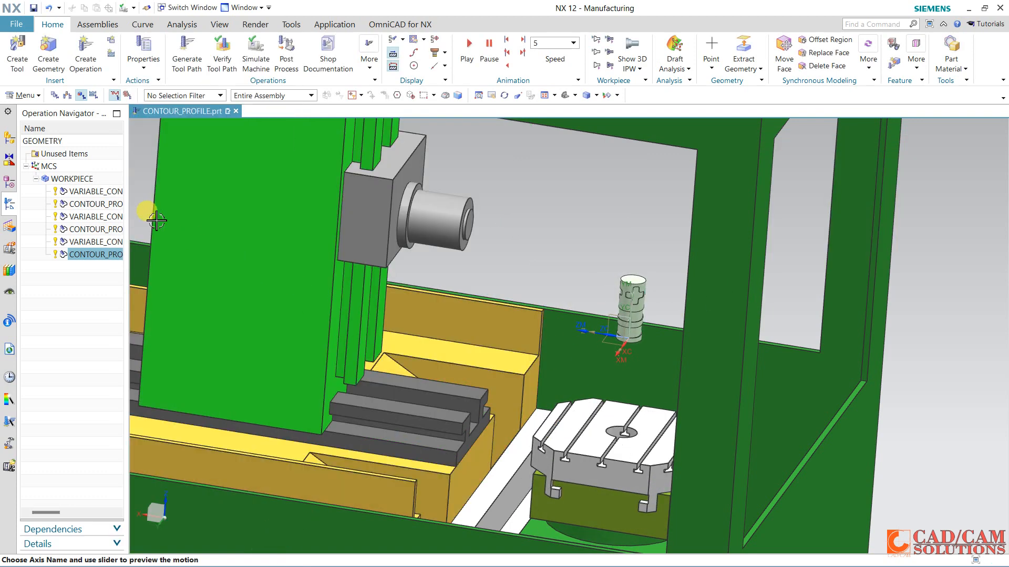
# Hide the sim03_mill_4ax machine component and frame the cylindrical part.
pyautogui.click(9, 140)
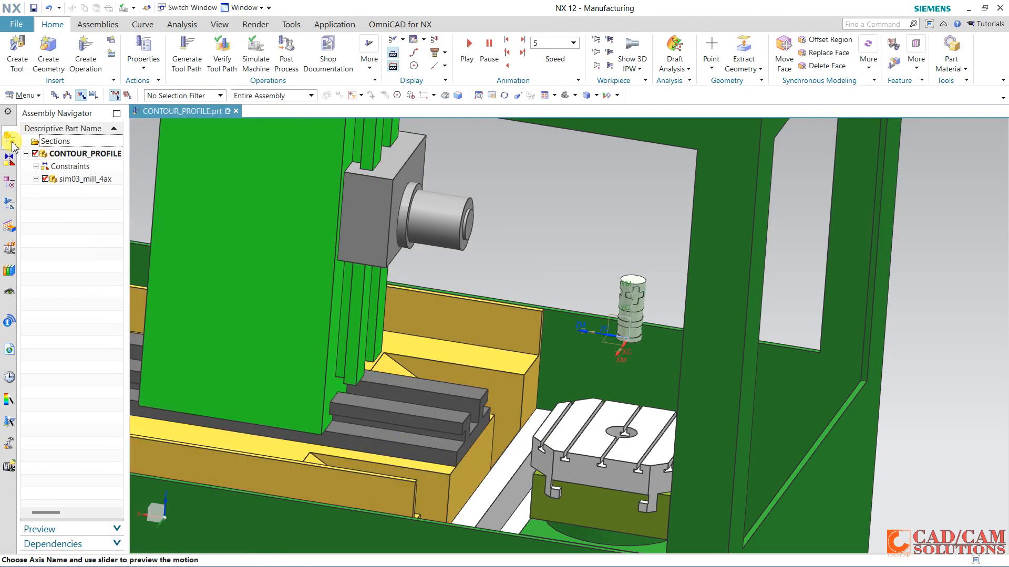
pyautogui.click(45, 179)
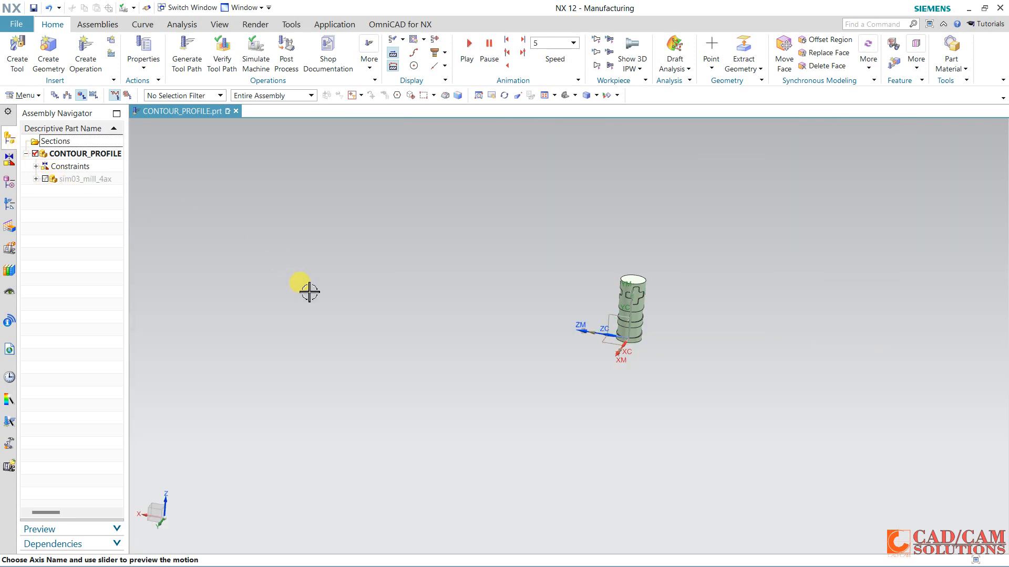
pyautogui.moveTo(410, 281); pyautogui.dragTo(466, 268, button='middle')
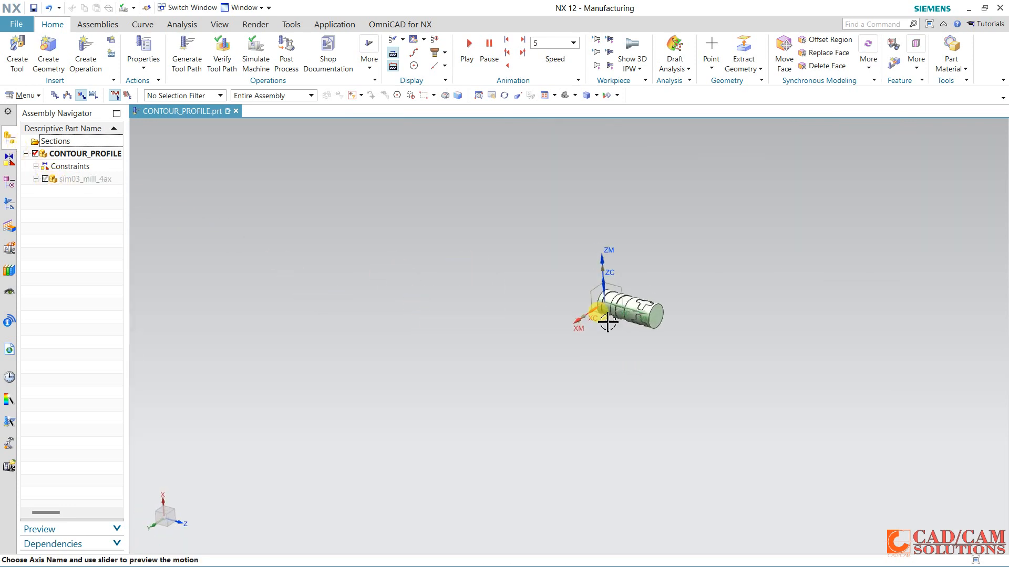
pyautogui.scroll(5, 644, 312)
# Delete the VARIABLE_CONTOUR operation from the WORKPIECE group.
pyautogui.click(10, 203)
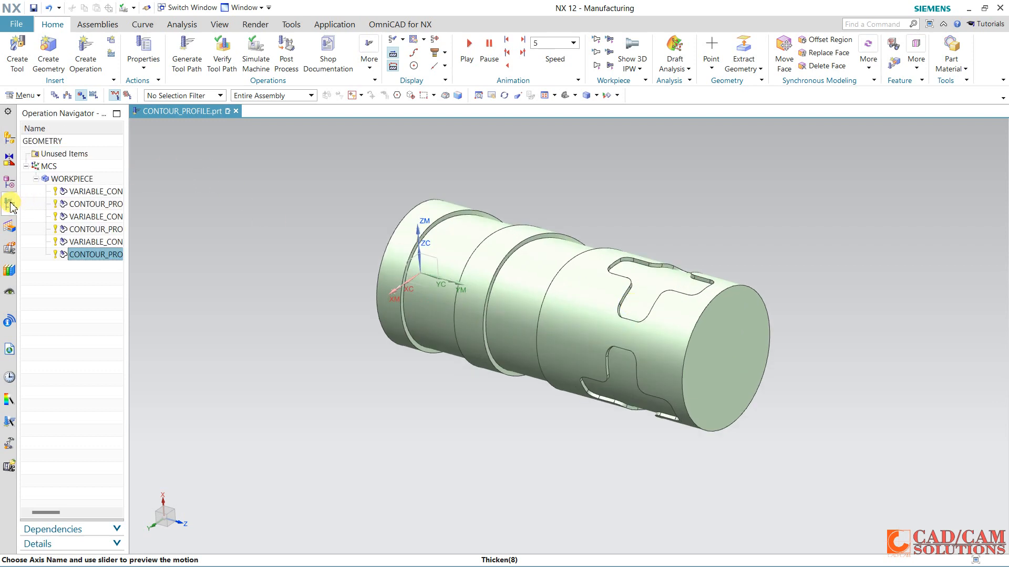
pyautogui.click(98, 194)
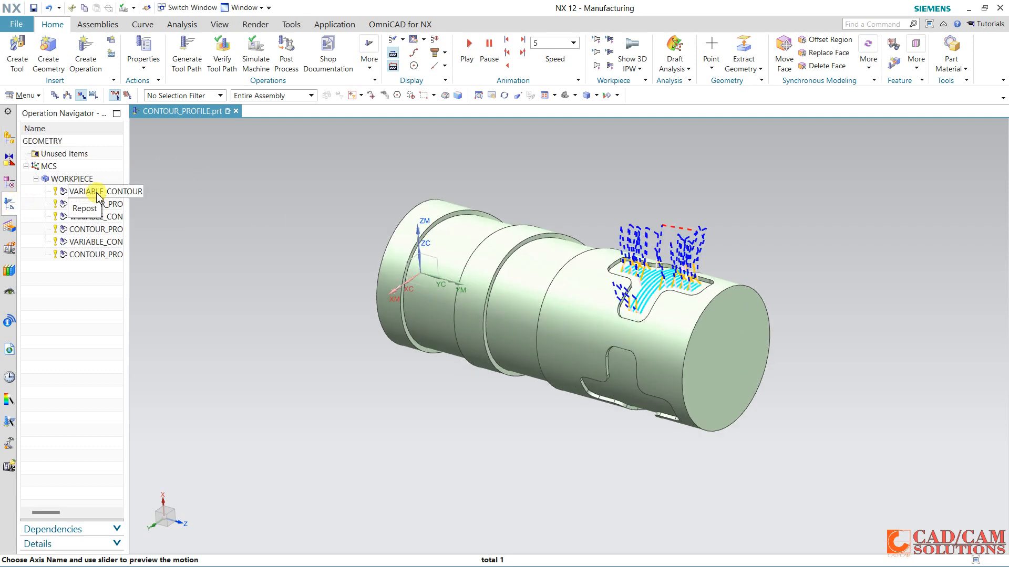
pyautogui.rightClick(98, 195)
pyautogui.click(128, 235)
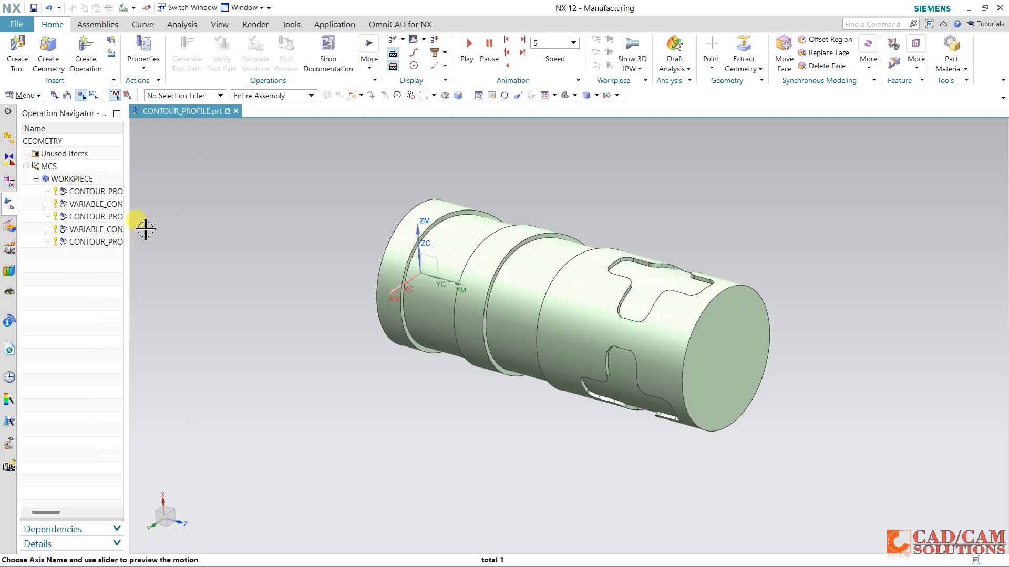
# Select all the remaining operations under WORKPIECE to view their tool paths together, and clear the selection.
pyautogui.click(99, 193)
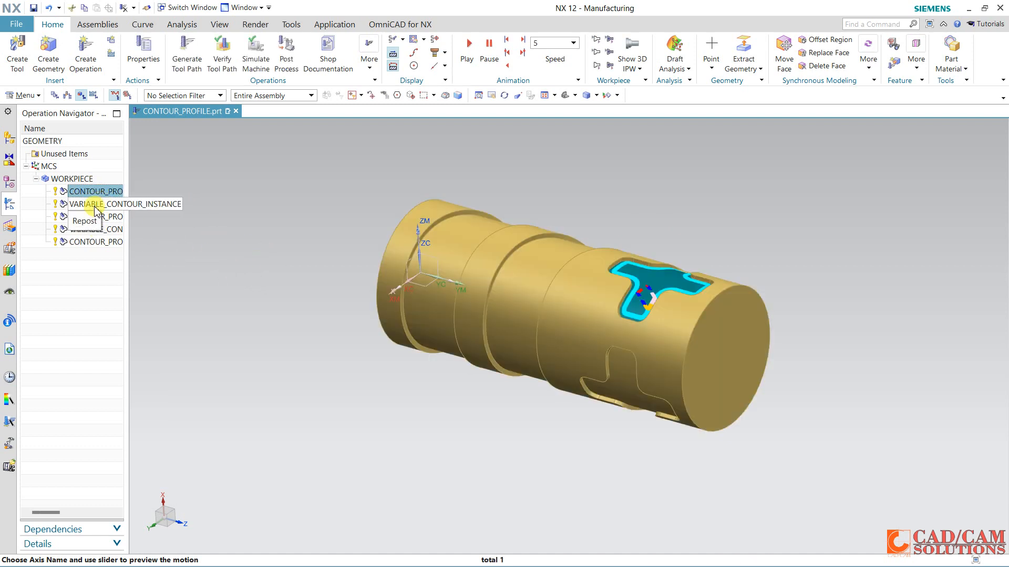
pyautogui.keyDown('ctrl'); pyautogui.click(96, 206); pyautogui.keyUp('ctrl')
pyautogui.keyDown('ctrl'); pyautogui.click(97, 218); pyautogui.keyUp('ctrl')
pyautogui.keyDown('ctrl'); pyautogui.click(97, 230); pyautogui.keyUp('ctrl')
pyautogui.keyDown('ctrl'); pyautogui.click(99, 242); pyautogui.keyUp('ctrl')
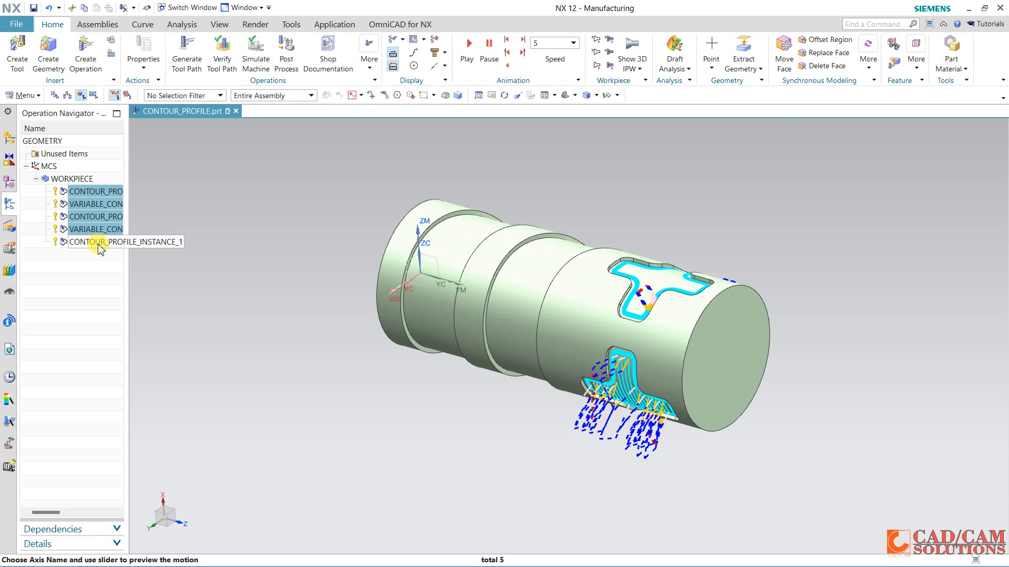
pyautogui.click(96, 259)
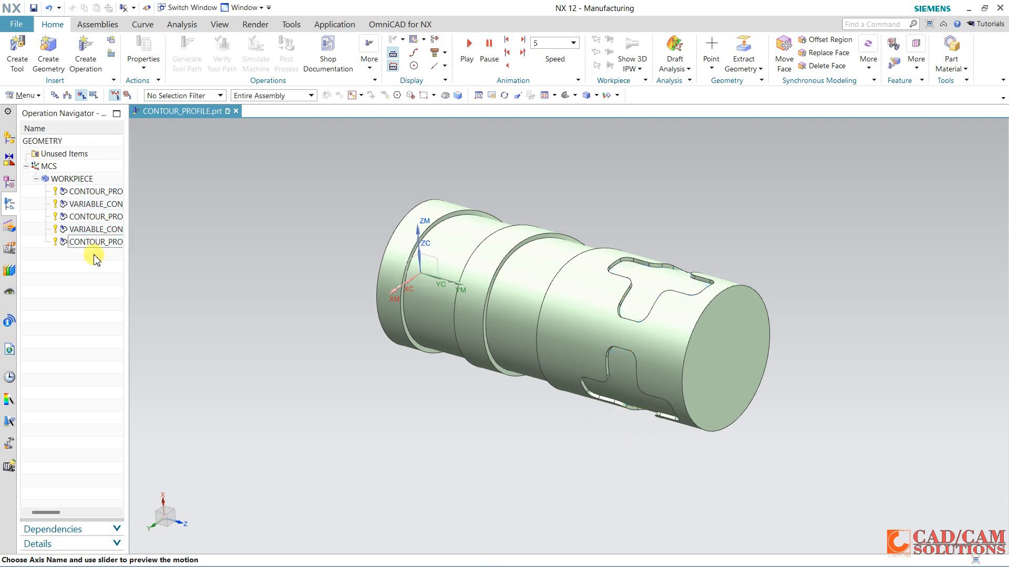
# Open VARIABLE_CONTOUR_INSTANCE to view its cut area, surface area drive settings and drive geometry, and leave the drive settings without changes.
pyautogui.doubleClick(97, 204)
pyautogui.click(380, 305)
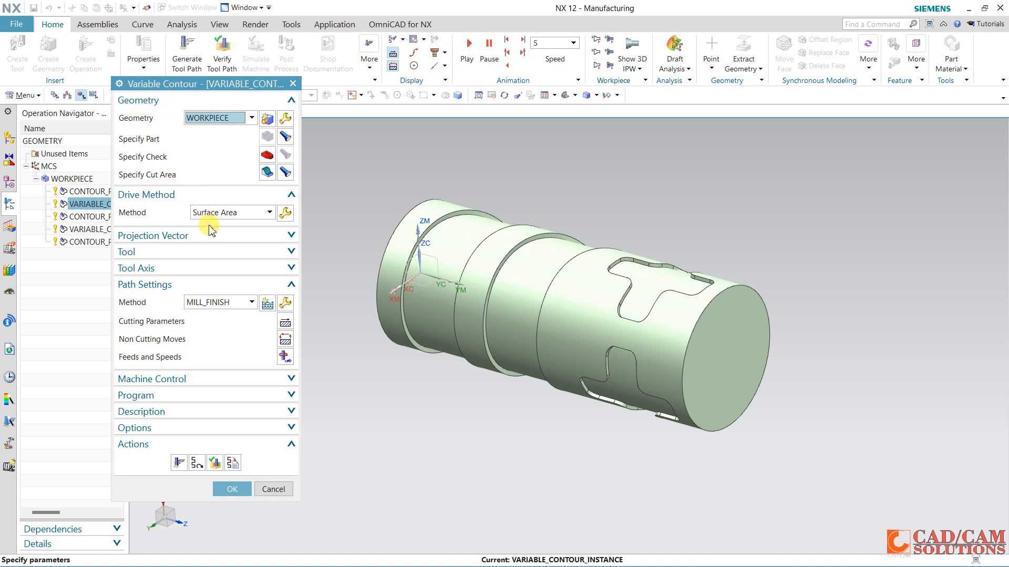
pyautogui.click(285, 172)
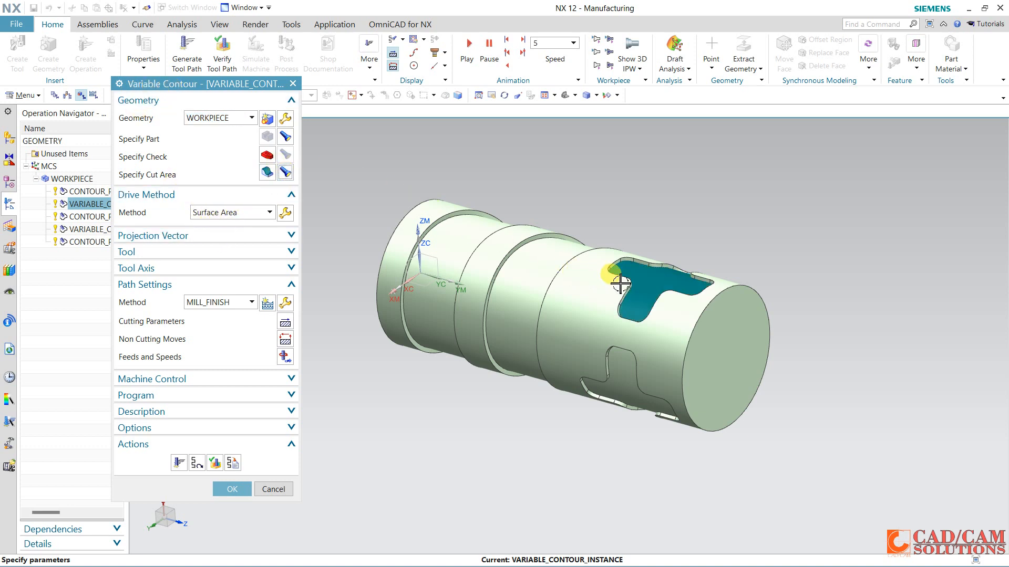
pyautogui.click(285, 213)
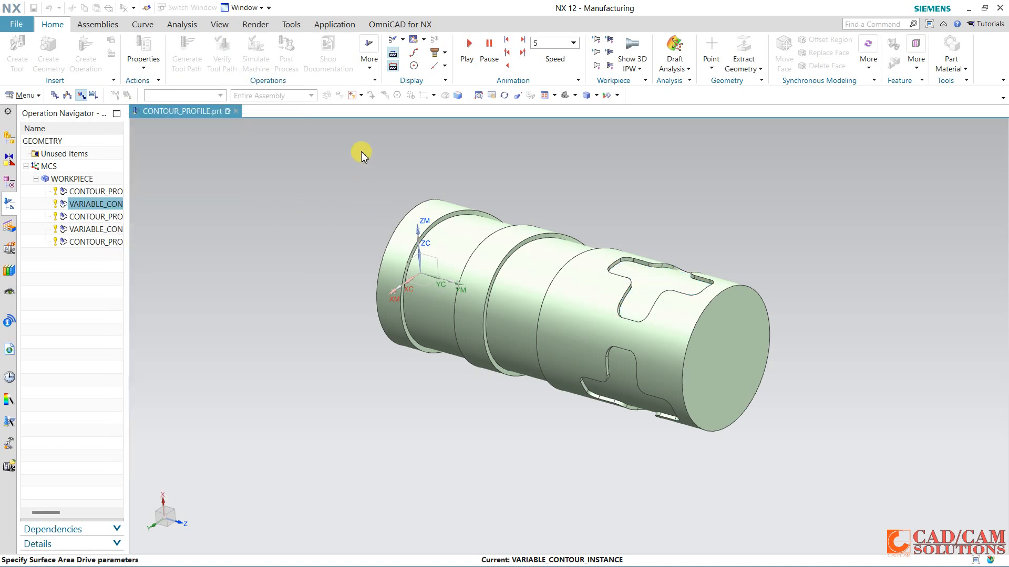
pyautogui.click(285, 118)
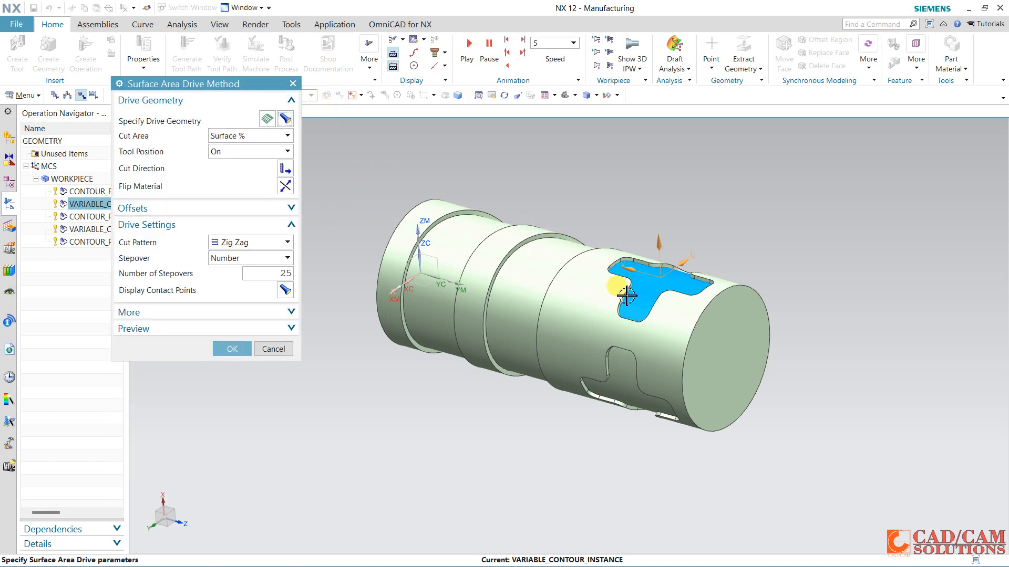
pyautogui.click(278, 349)
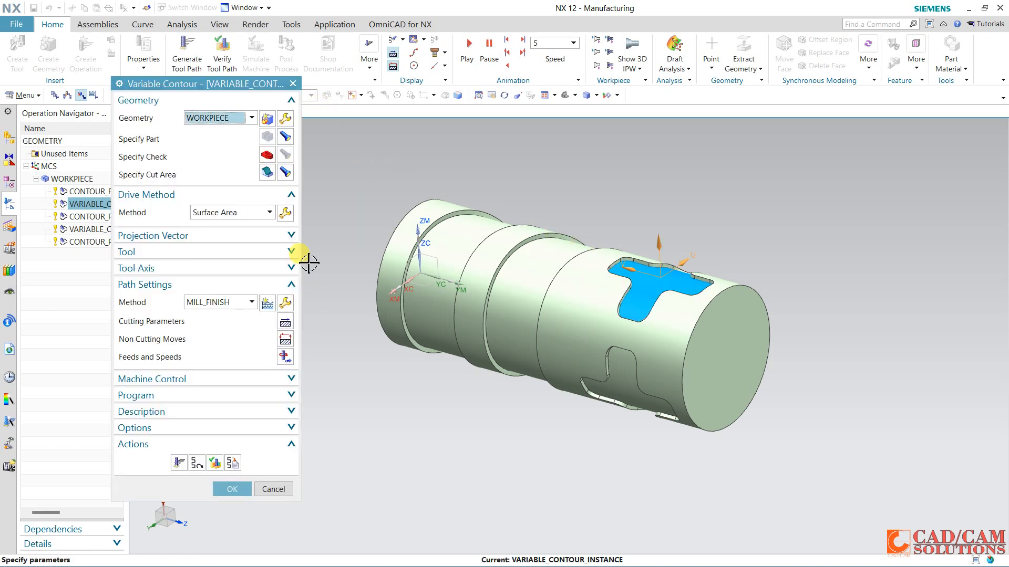
# Examine the operation's projection vector and tool axis settings, display the projection vectors on the part, and close the operation without changes.
pyautogui.click(178, 238)
pyautogui.click(176, 310)
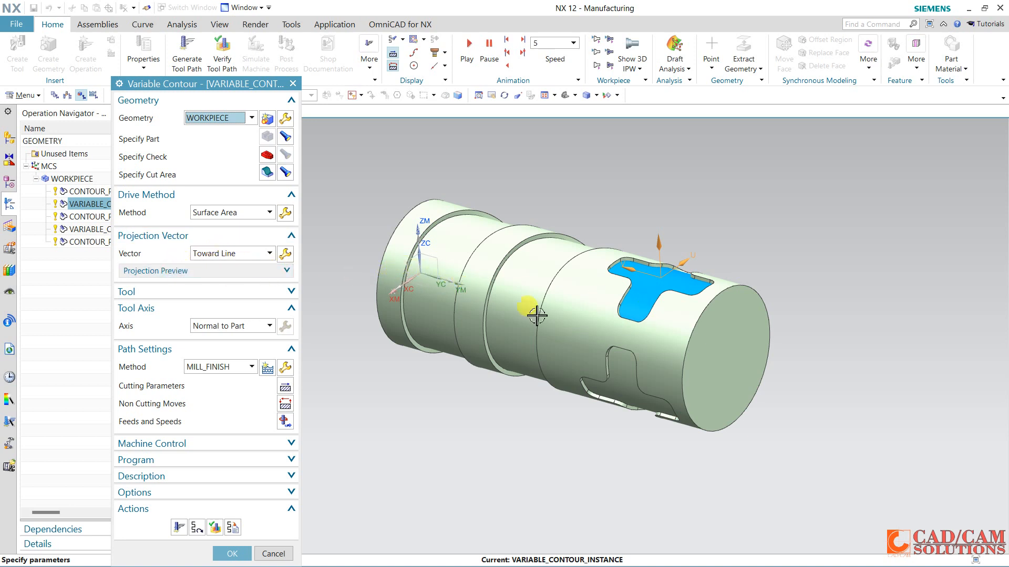
pyautogui.click(286, 271)
pyautogui.click(280, 265)
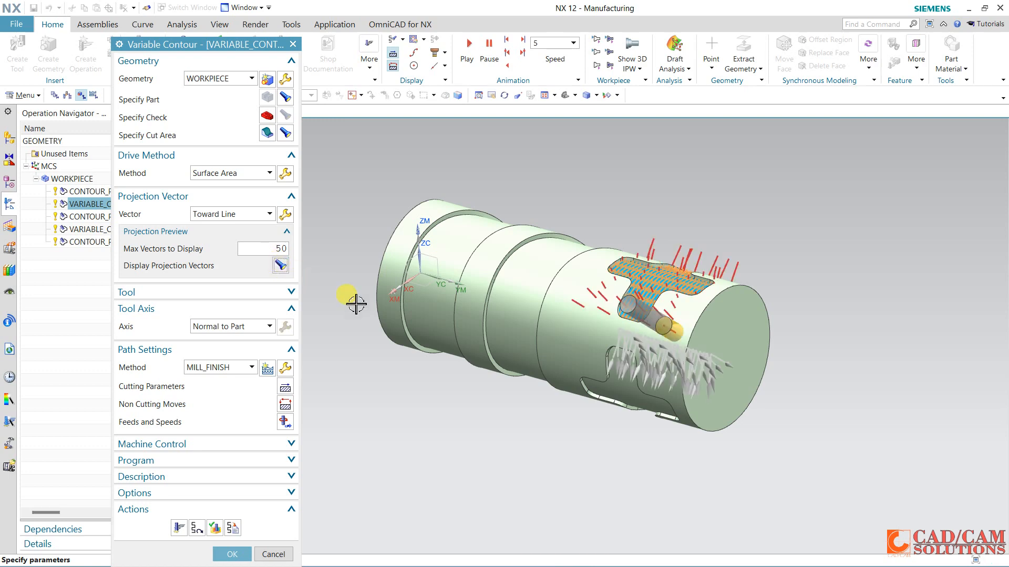
pyautogui.moveTo(637, 232); pyautogui.dragTo(671, 218, button='middle')
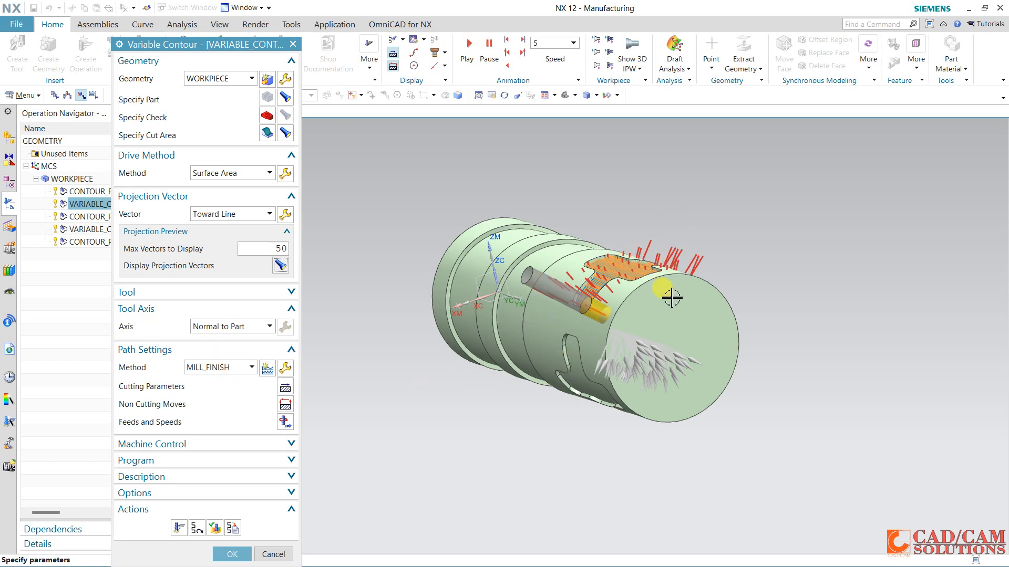
pyautogui.click(272, 554)
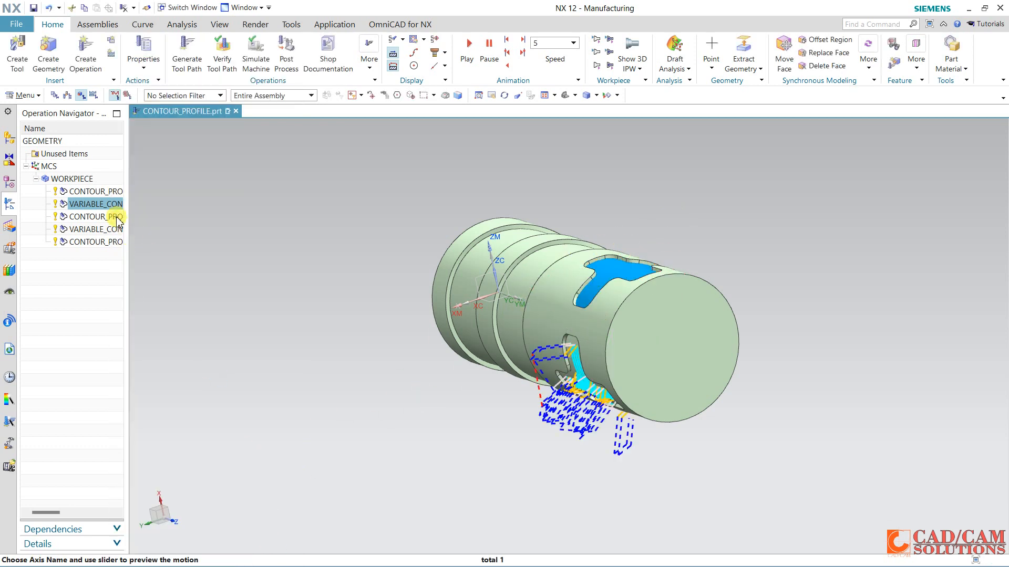
# Delete all the contour profile and variable contour operations from the WORKPIECE group.
pyautogui.click(102, 195)
pyautogui.keyDown('shift'); pyautogui.click(100, 242); pyautogui.keyUp('shift')
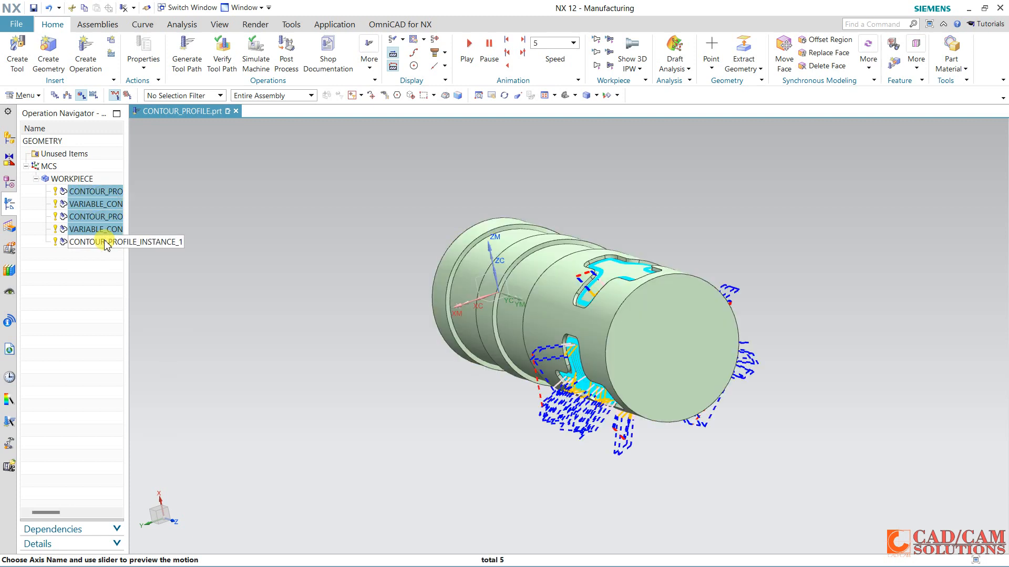
pyautogui.rightClick(106, 242)
pyautogui.click(133, 264)
pyautogui.moveTo(259, 270); pyautogui.dragTo(296, 278, button='middle')
# Check the WORKPIECE's part and blank geometry on the model, accepting the bounding cylinder blank with its existing limits and radius offset.
pyautogui.click(86, 52)
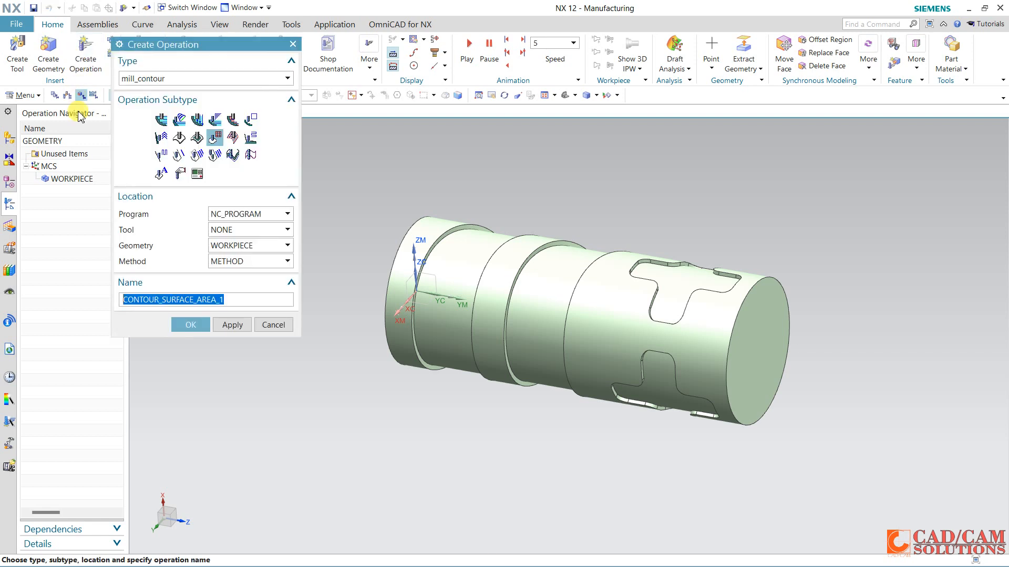
pyautogui.click(255, 317)
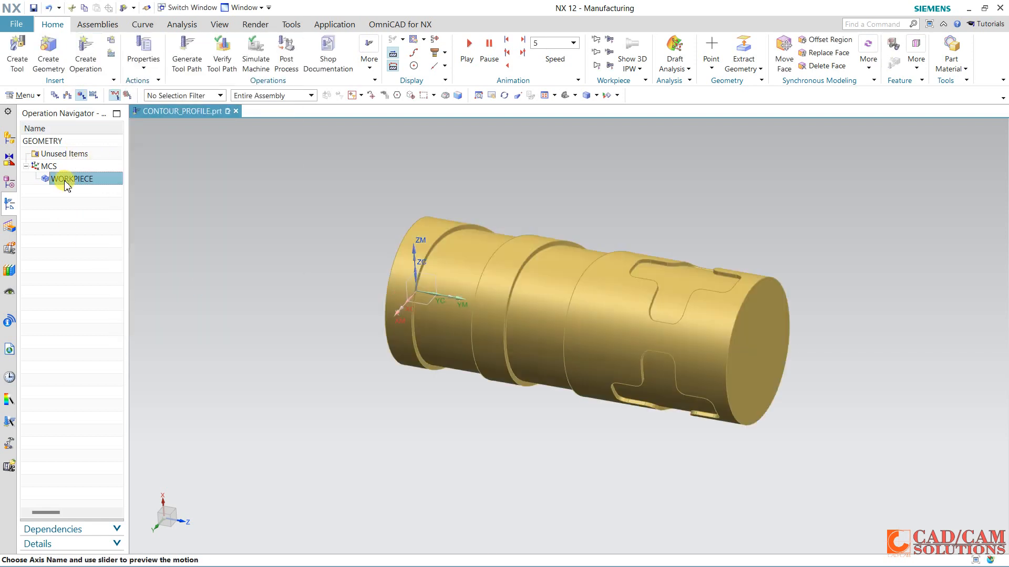
pyautogui.doubleClick(65, 179)
pyautogui.click(285, 80)
pyautogui.click(285, 97)
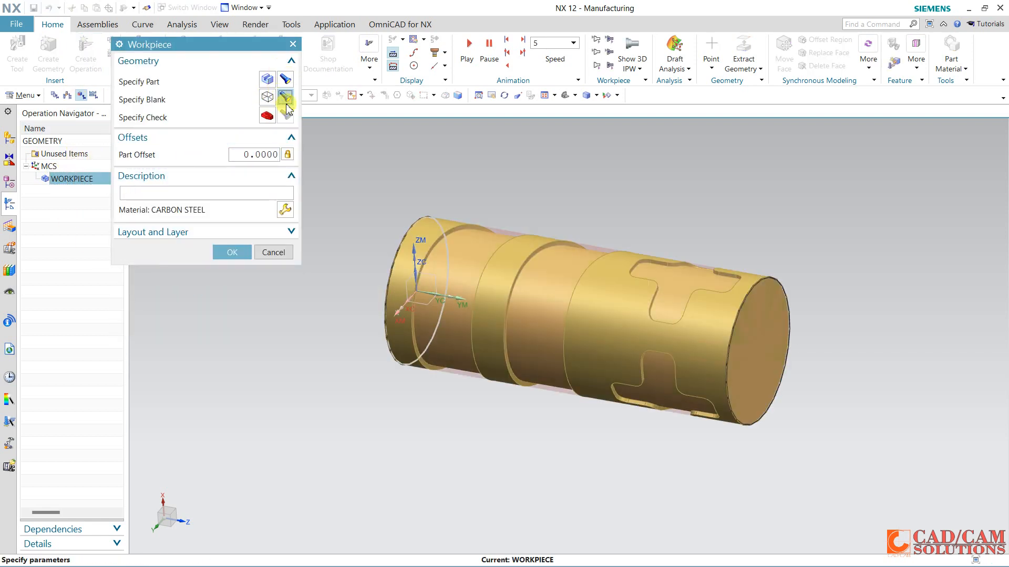
pyautogui.moveTo(544, 224); pyautogui.dragTo(344, 159, button='middle')
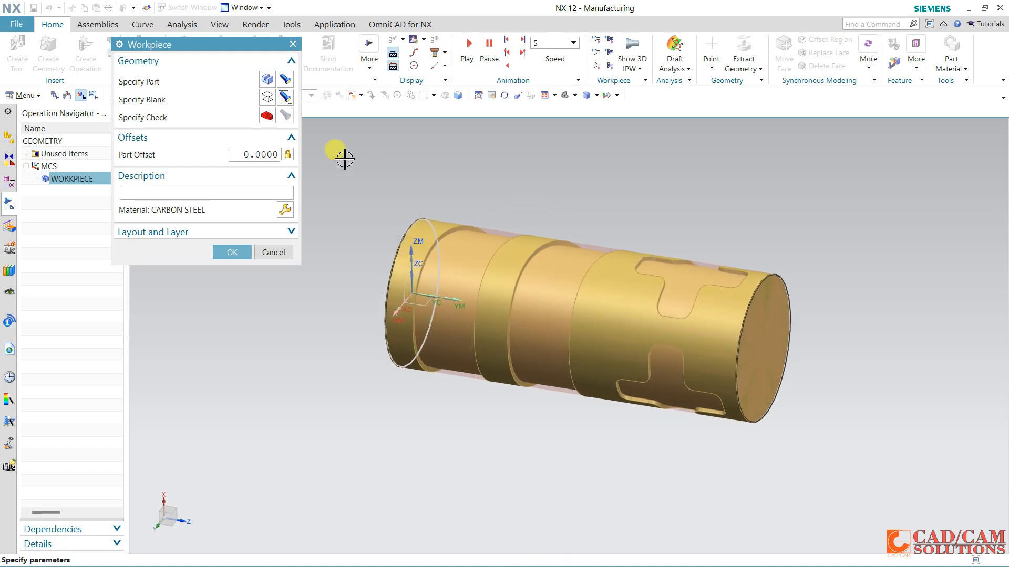
pyautogui.click(267, 97)
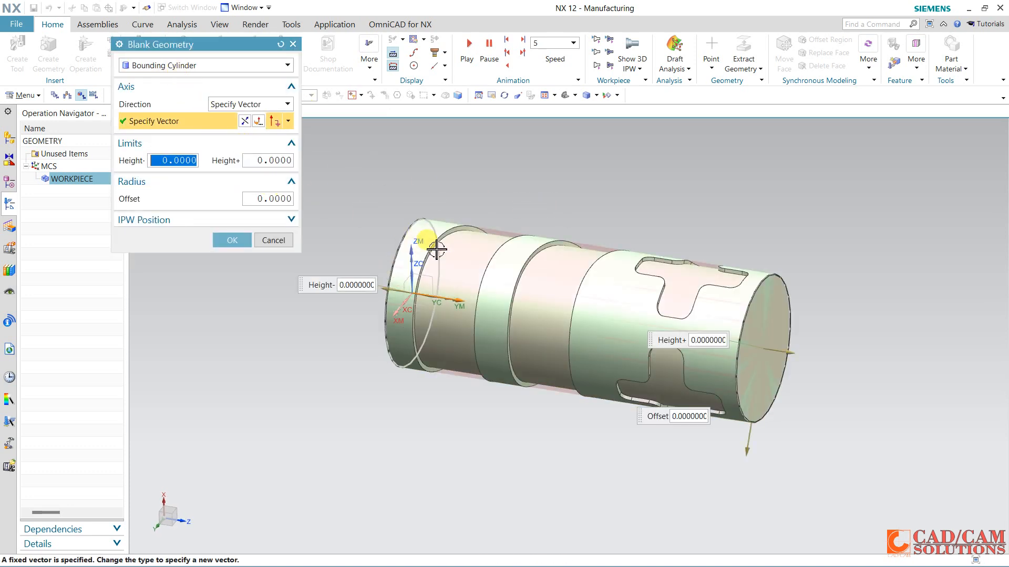
pyautogui.click(231, 240)
pyautogui.click(236, 250)
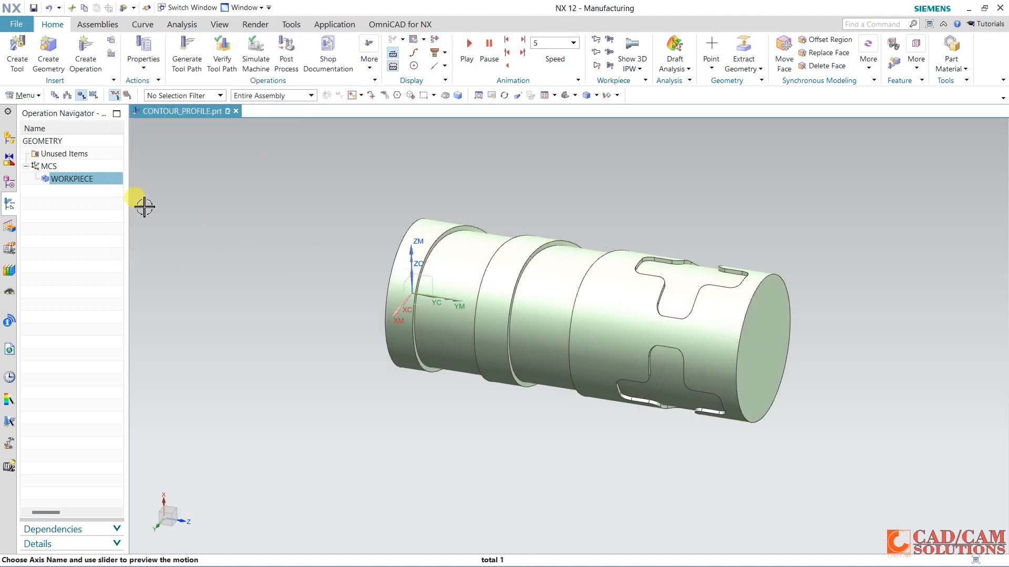
# Create a mill_multi-axis Variable Contour operation named VARIABLE_CONTOUR with the MILL tool and the WORKPIECE geometry.
pyautogui.click(85, 53)
pyautogui.click(145, 79)
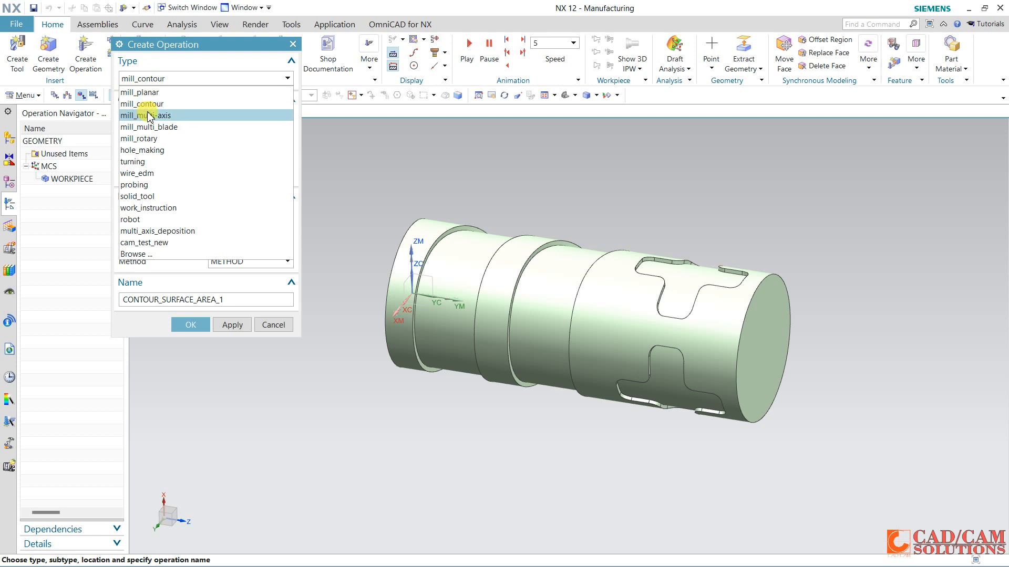
pyautogui.click(141, 115)
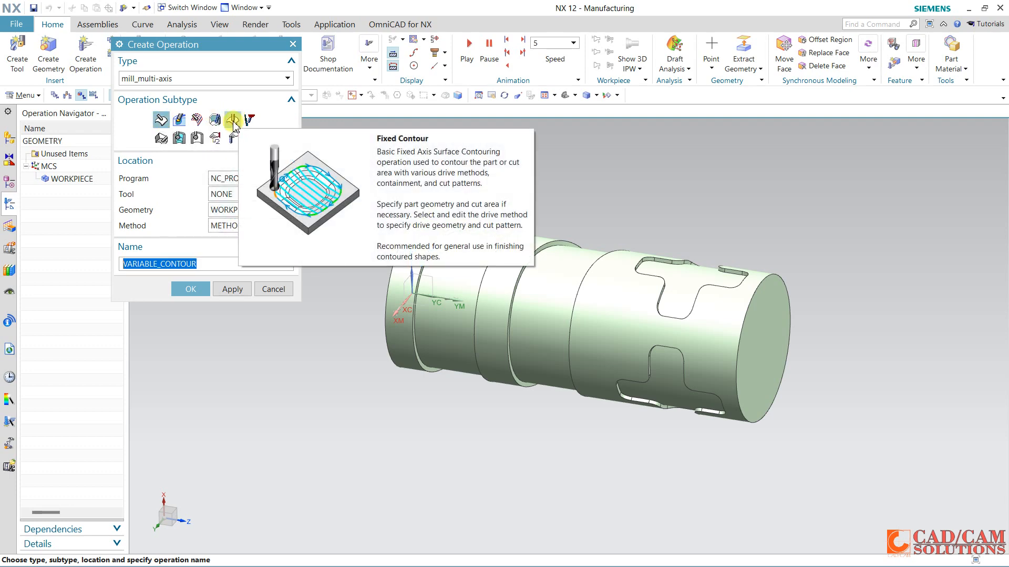
pyautogui.click(157, 120)
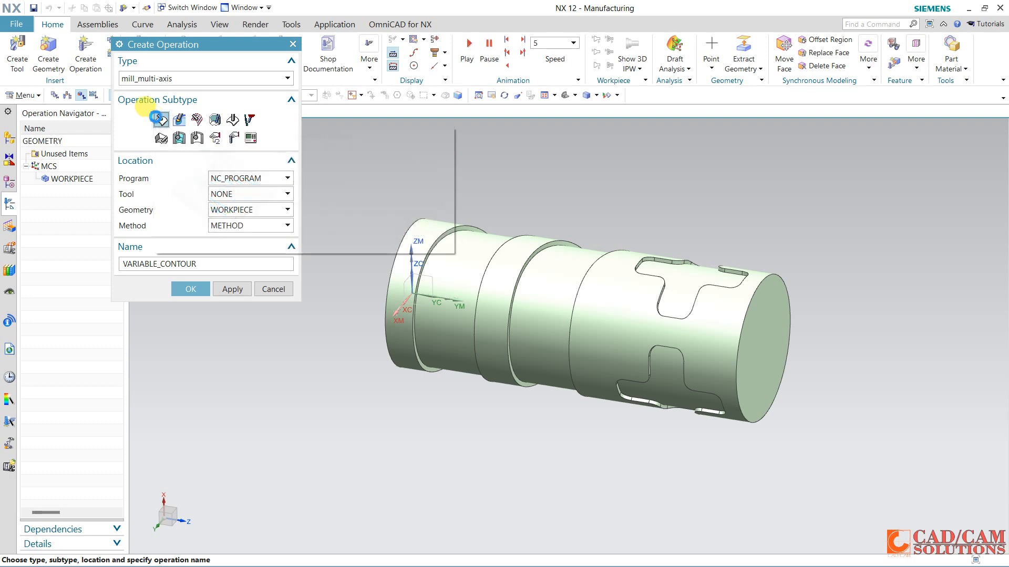
pyautogui.click(259, 195)
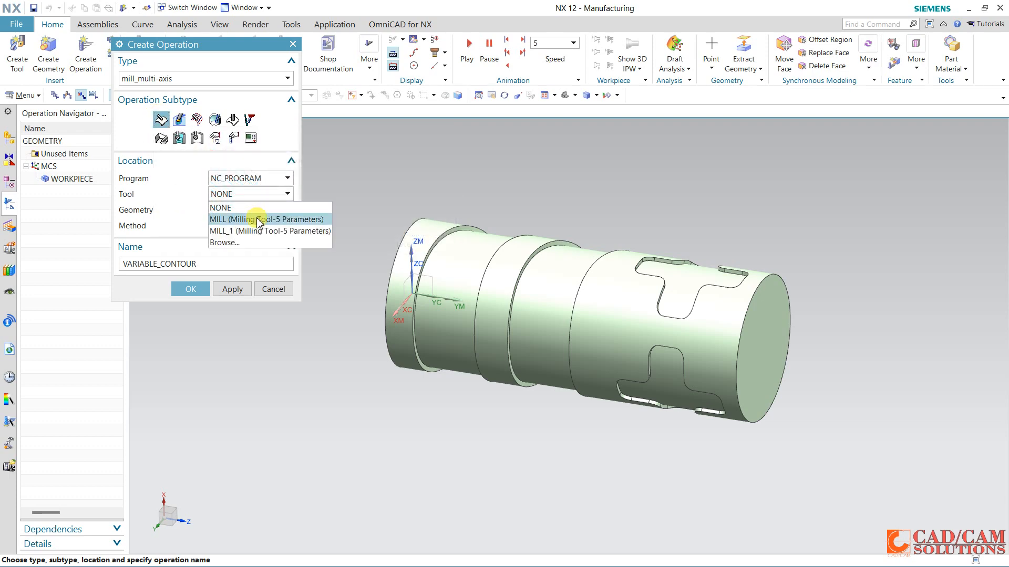
pyautogui.click(258, 219)
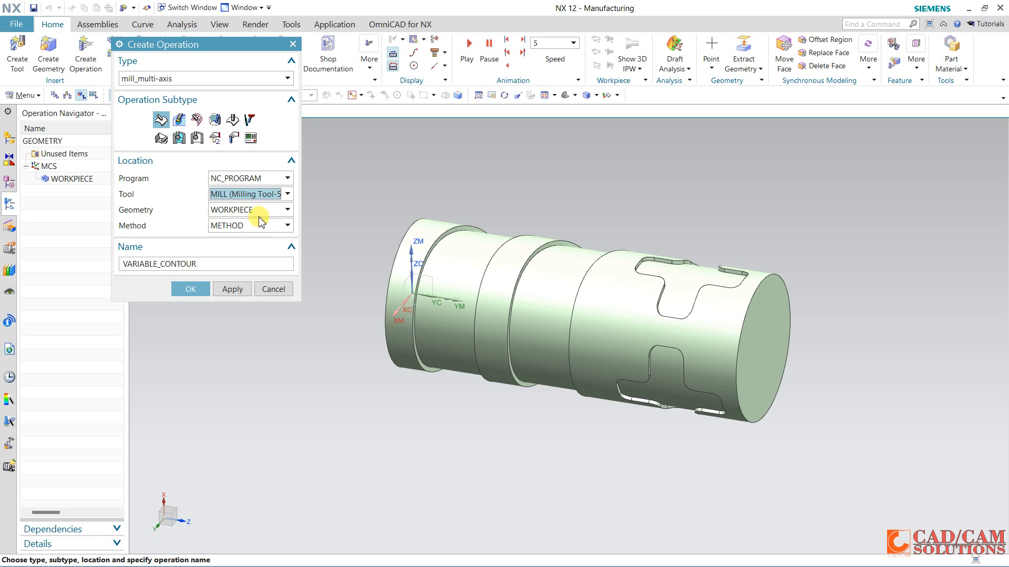
pyautogui.click(184, 289)
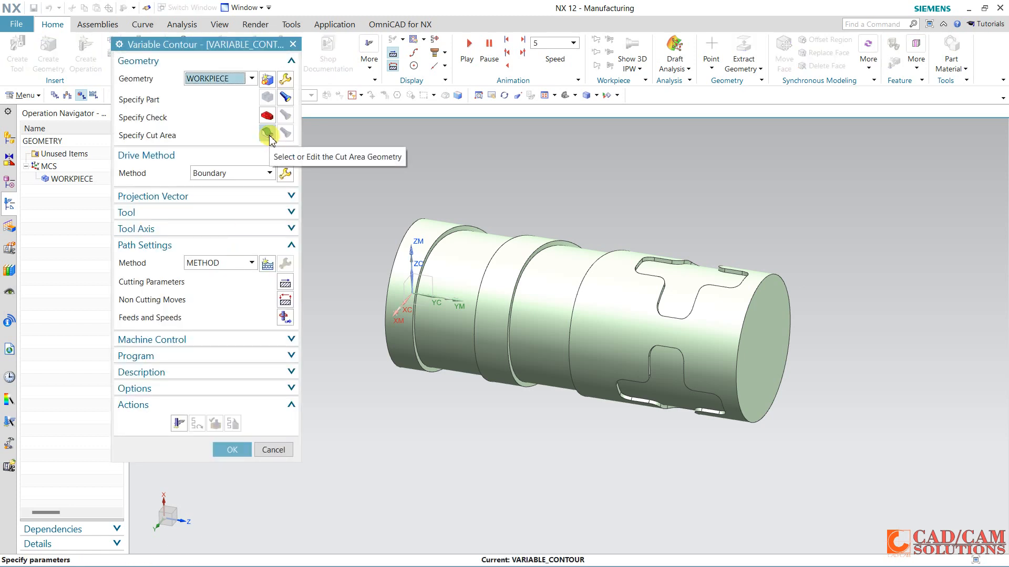
# Specify the floor face of the upper T-shaped pocket as the operation's cut area.
pyautogui.click(266, 133)
pyautogui.click(677, 276)
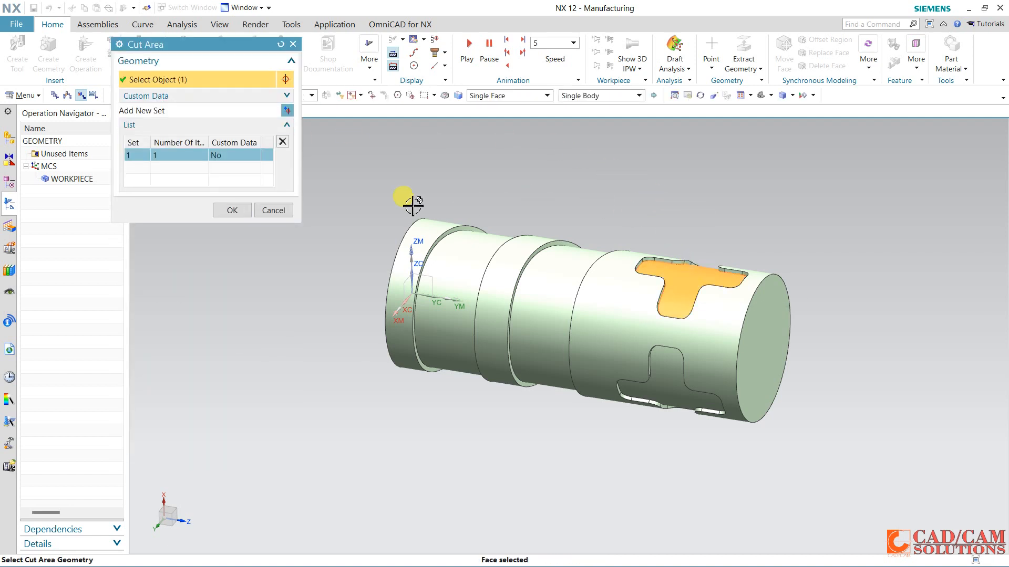
pyautogui.click(235, 210)
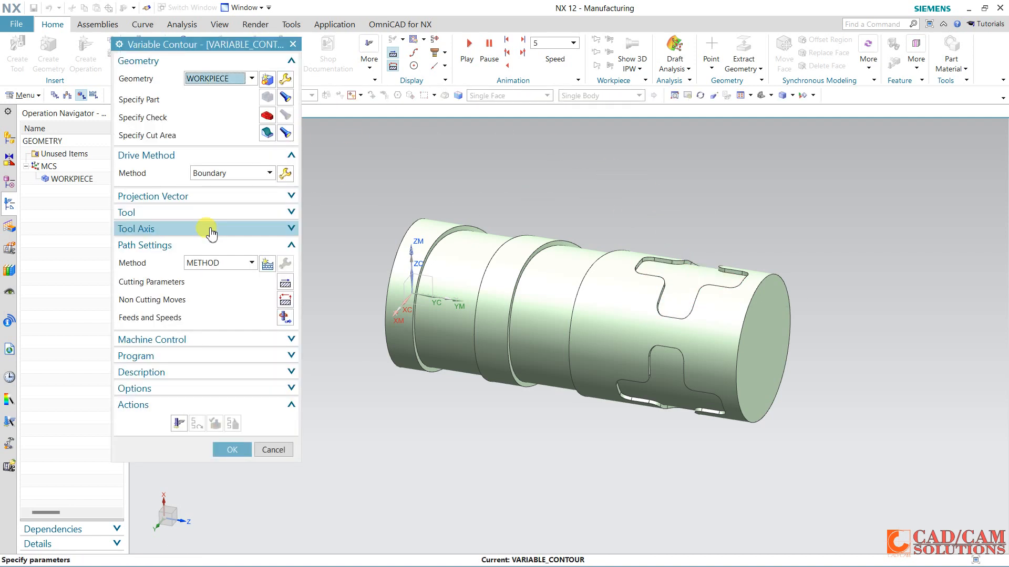
# Change the drive method to Surface Area and specify the upper pocket's floor face as drive geometry.
pyautogui.click(212, 174)
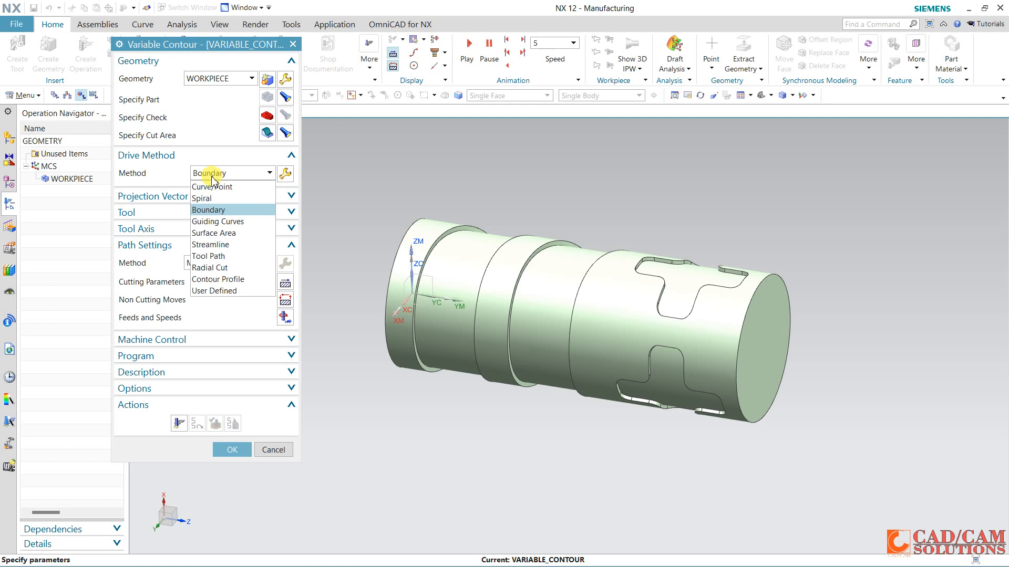
pyautogui.click(214, 233)
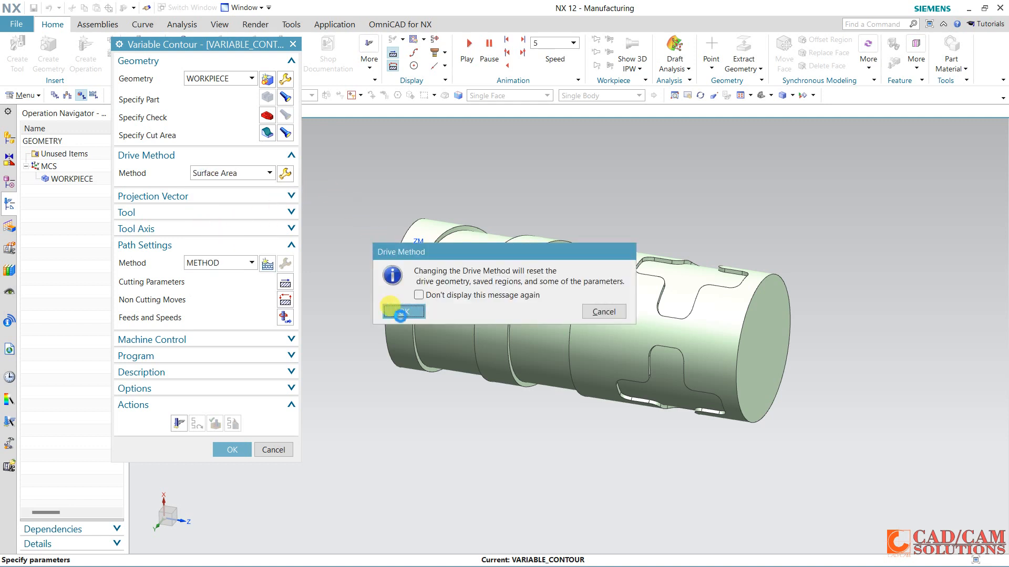
pyautogui.click(403, 311)
pyautogui.click(274, 83)
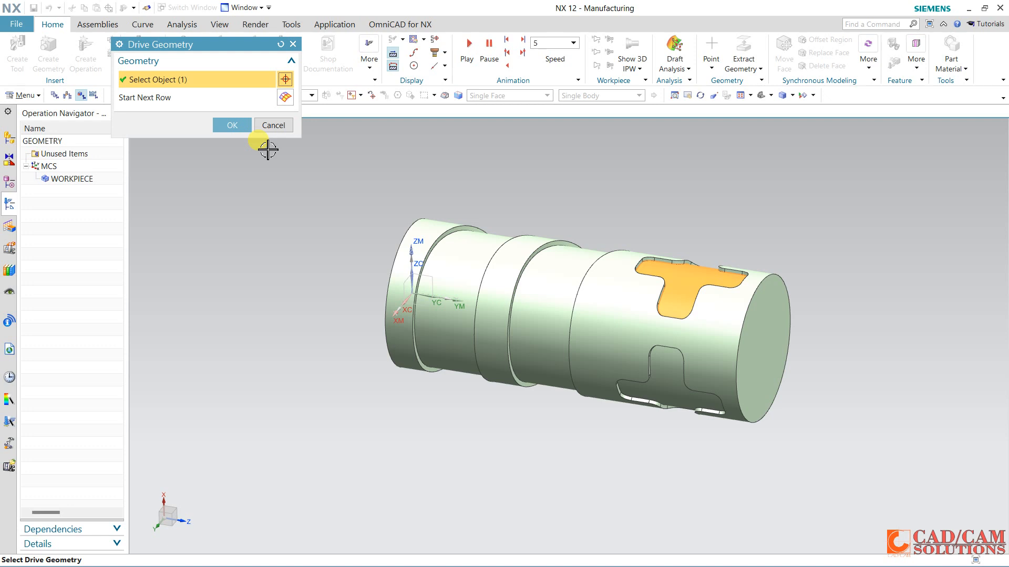
pyautogui.click(240, 126)
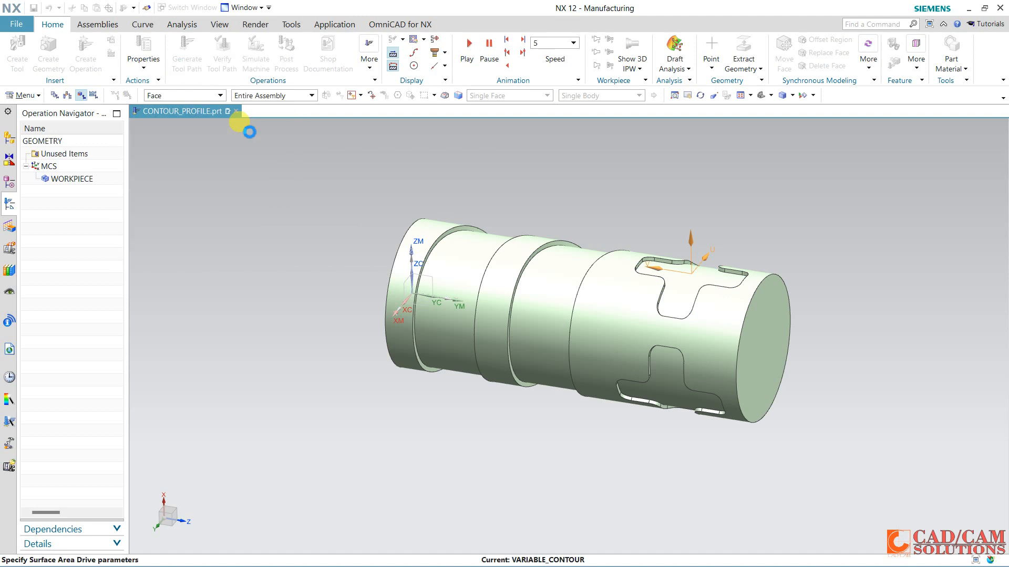
# Display the drive geometry, set the surface area drive's cut pattern to Follow Periphery, and accept the drive settings.
pyautogui.click(285, 78)
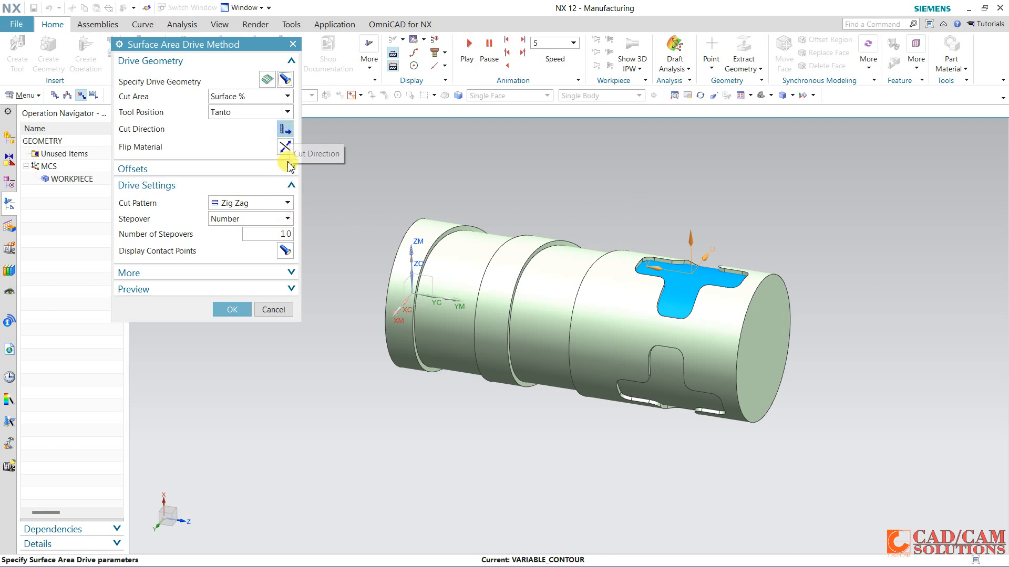
pyautogui.moveTo(466, 194); pyautogui.dragTo(459, 211, button='middle')
pyautogui.scroll(3, 665, 329)
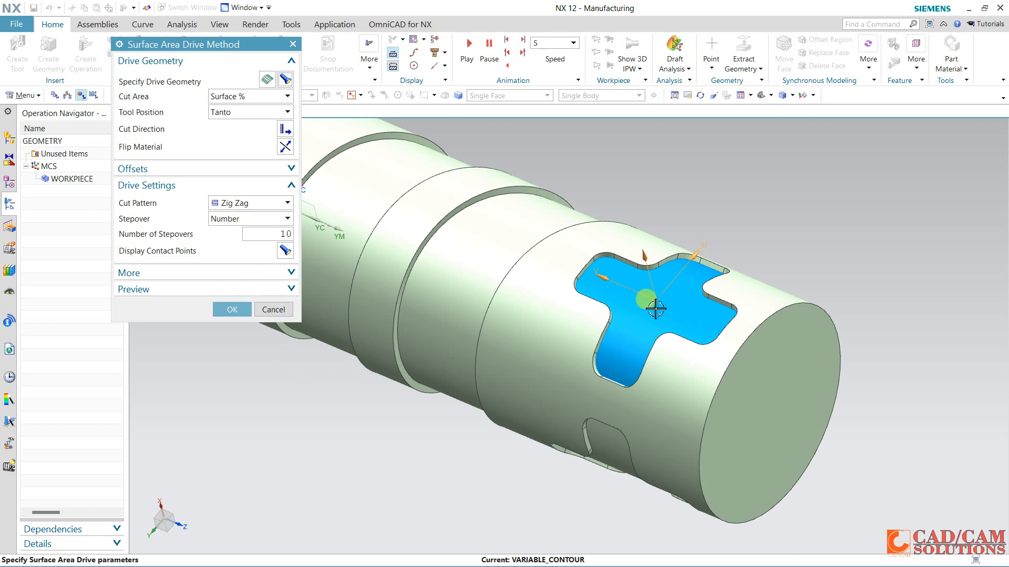
pyautogui.click(245, 202)
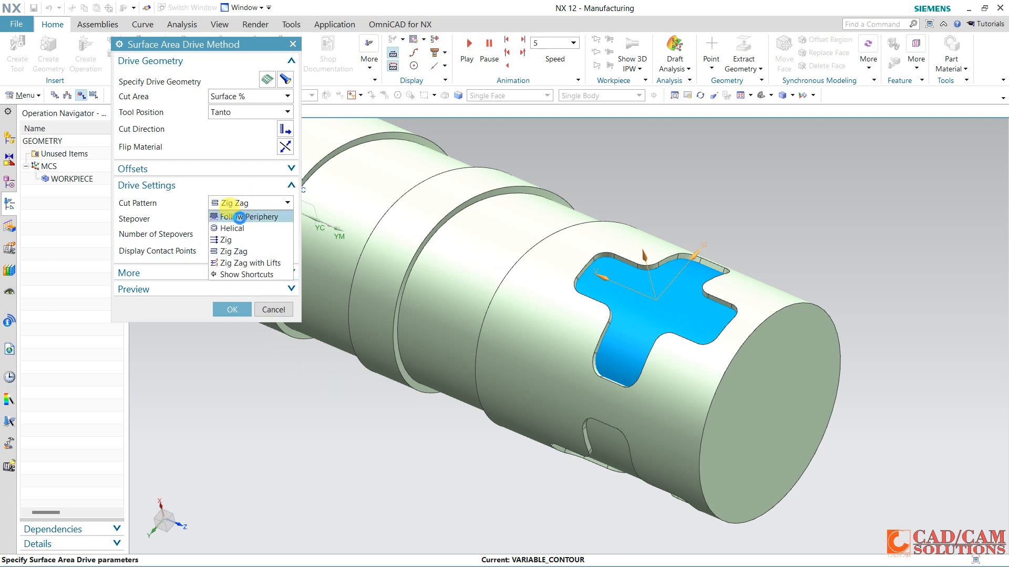
pyautogui.click(239, 216)
pyautogui.click(234, 323)
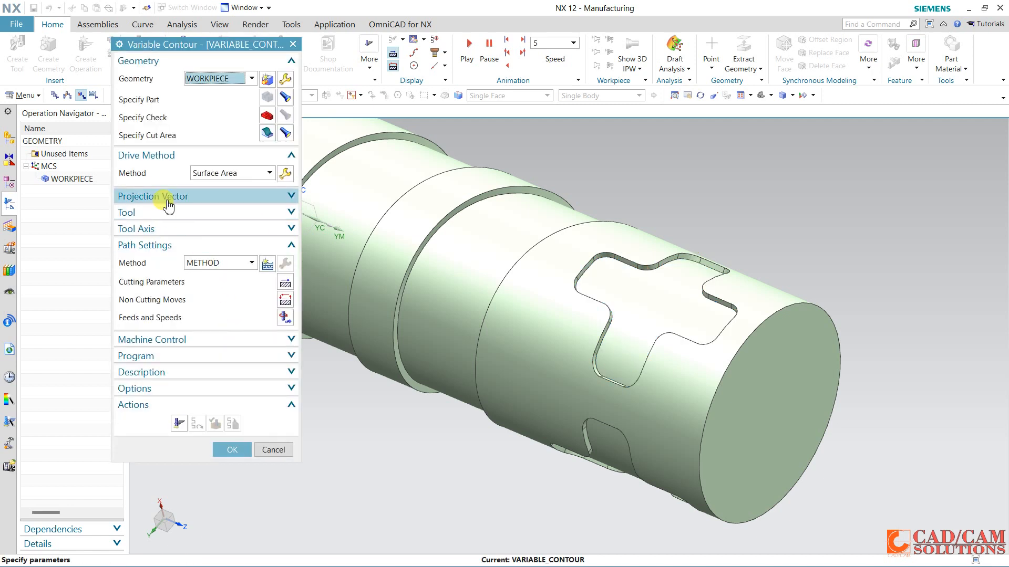
# Set the operation's projection vector to Toward Line, using the Y-axis direction for the line, and accept the definition.
pyautogui.click(166, 198)
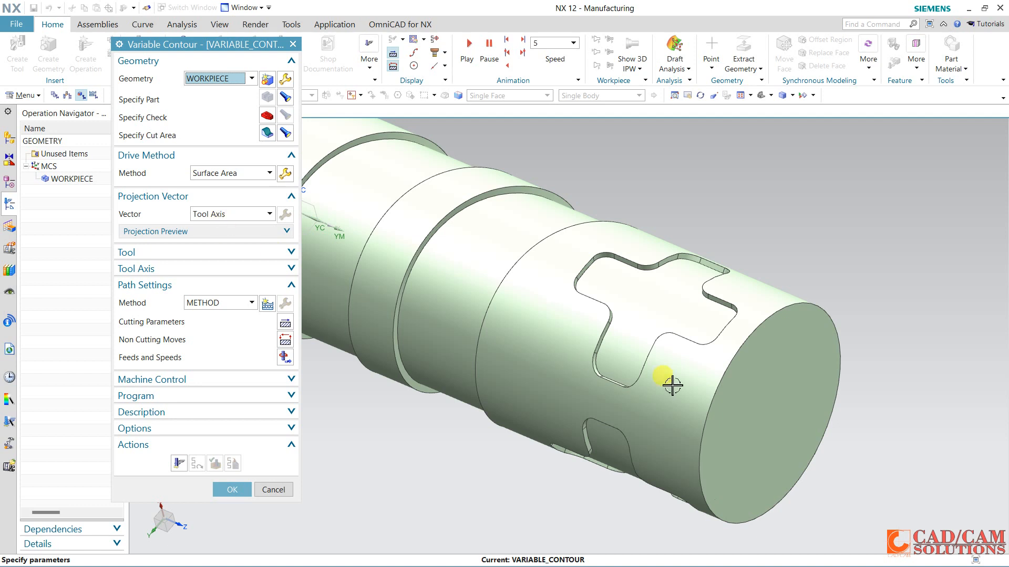
pyautogui.hotkey('ctrl', 'f')
pyautogui.click(195, 268)
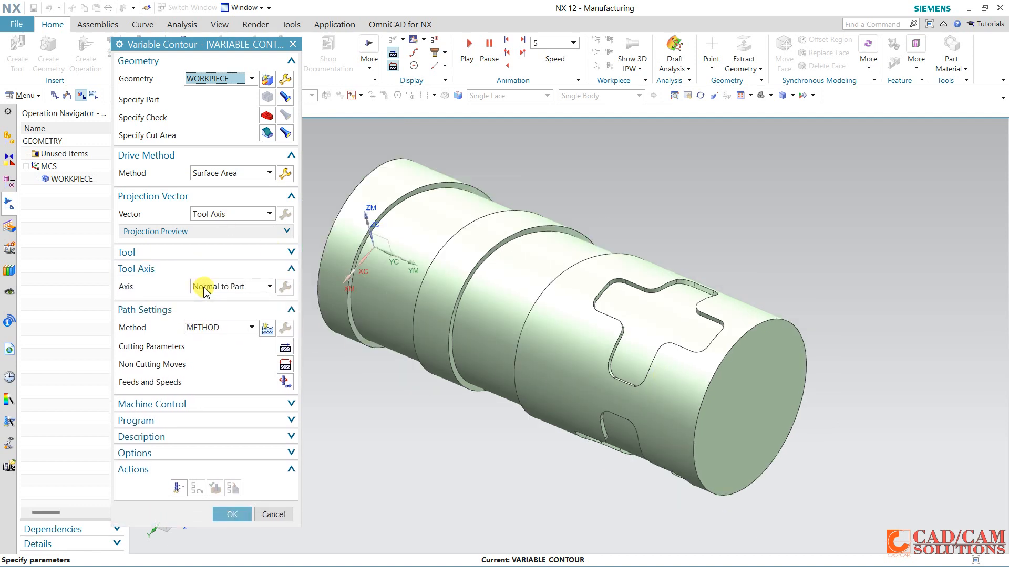
pyautogui.click(216, 216)
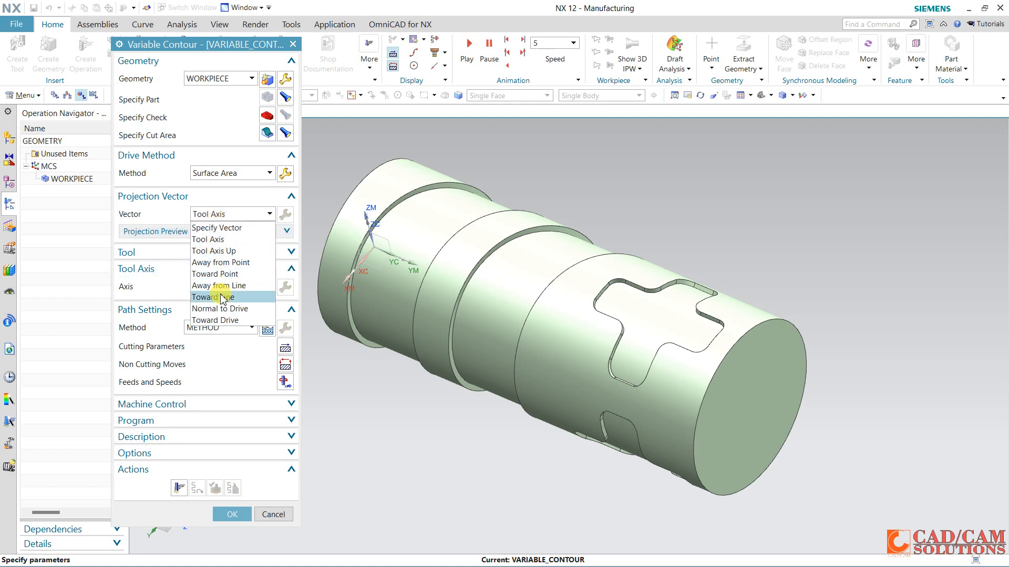
pyautogui.click(225, 212)
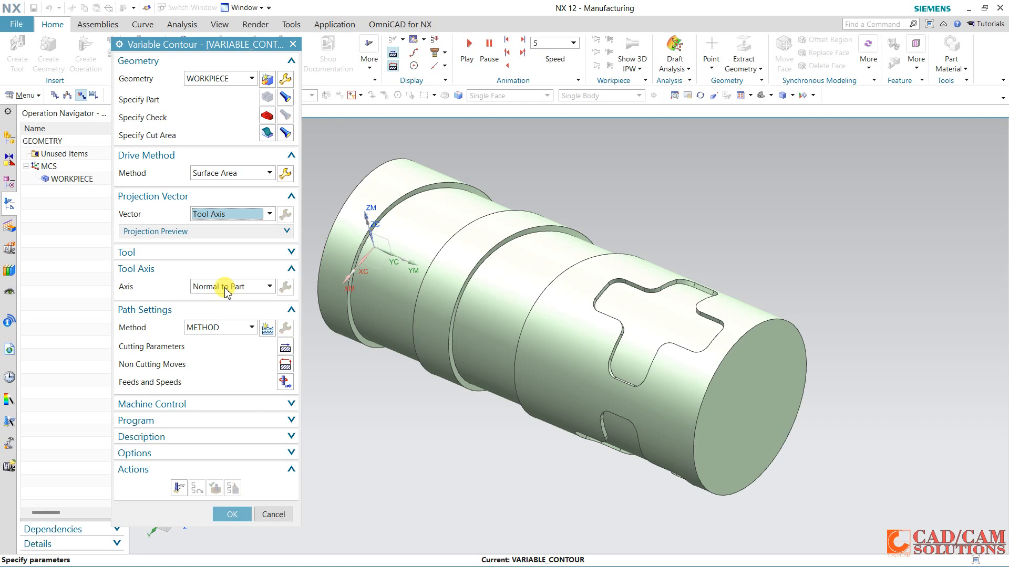
pyautogui.click(240, 214)
pyautogui.click(240, 214)
pyautogui.click(240, 215)
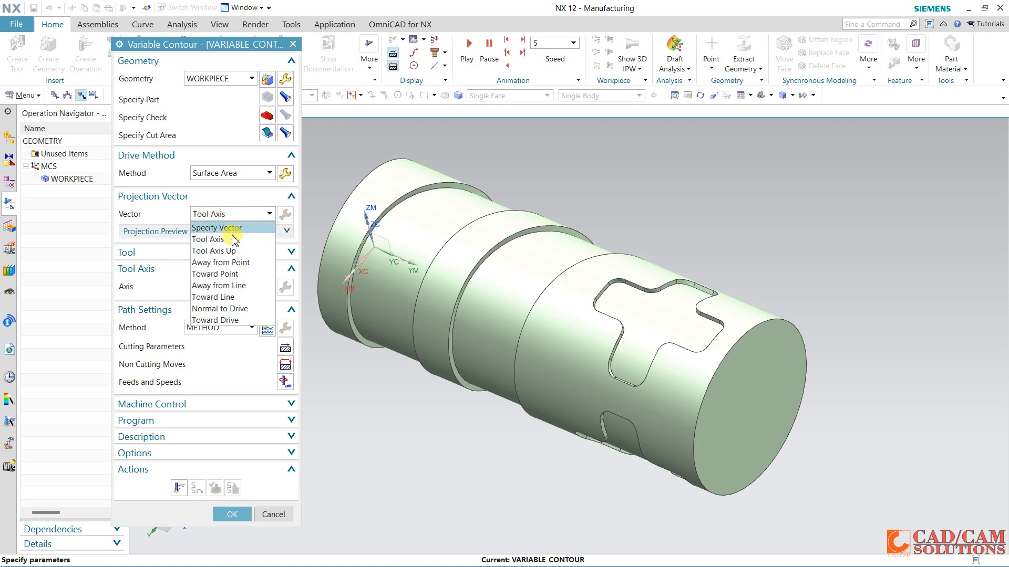
pyautogui.click(231, 297)
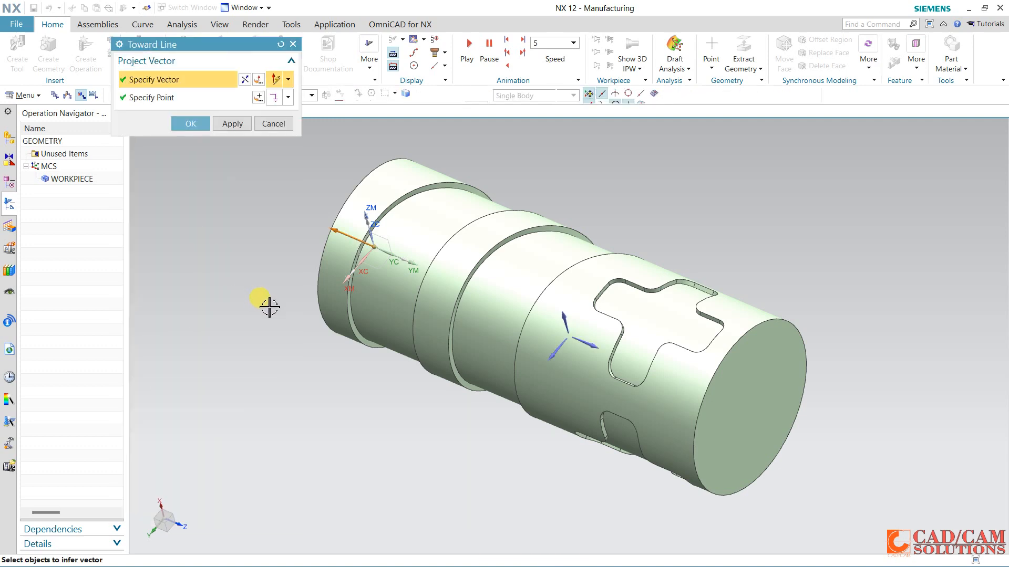
pyautogui.moveTo(300, 288)
pyautogui.mouseDown(button='middle')
pyautogui.moveTo(342, 300)
pyautogui.moveTo(308, 286)
pyautogui.mouseUp(button='middle')
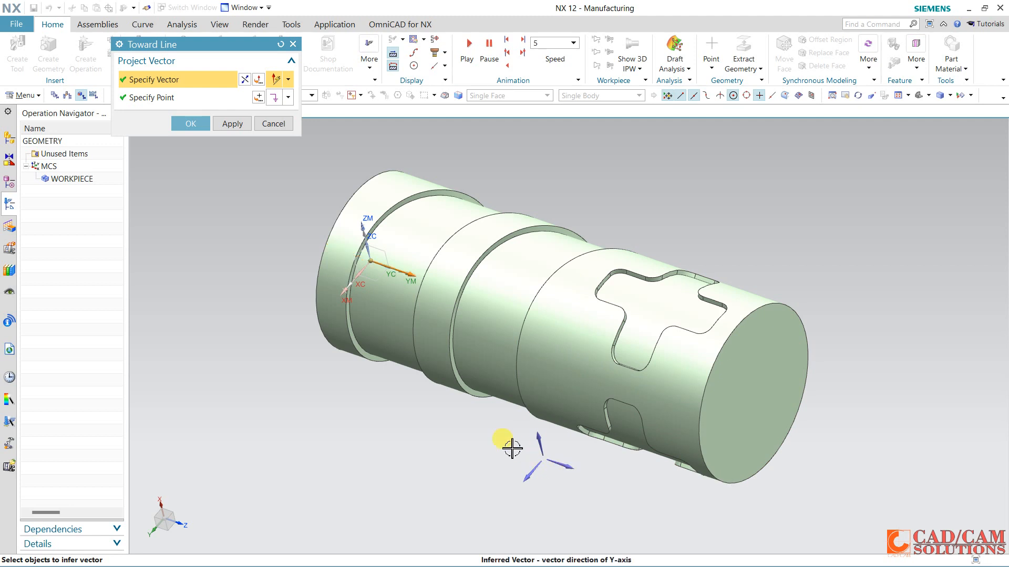
pyautogui.click(756, 421)
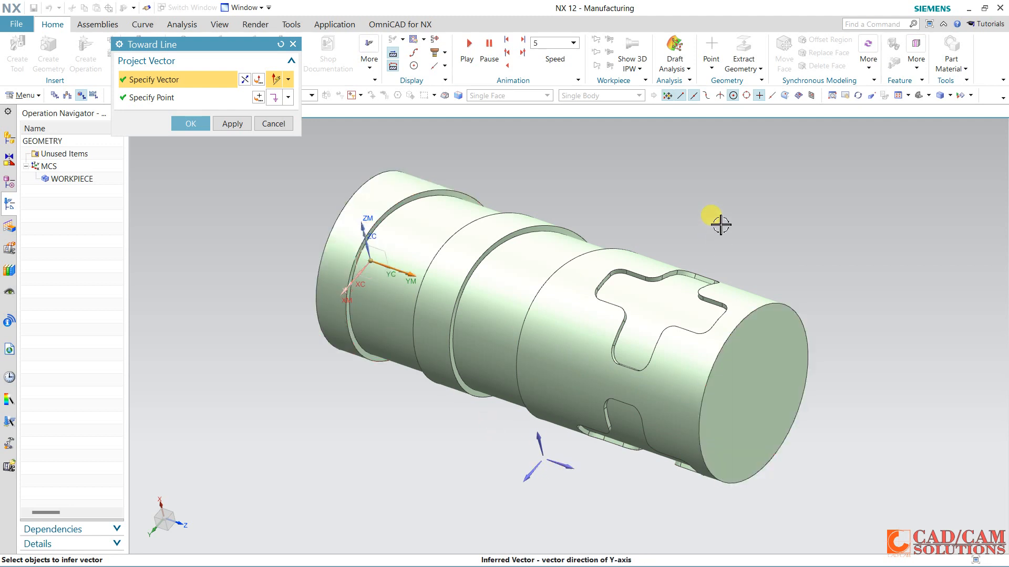
pyautogui.click(190, 124)
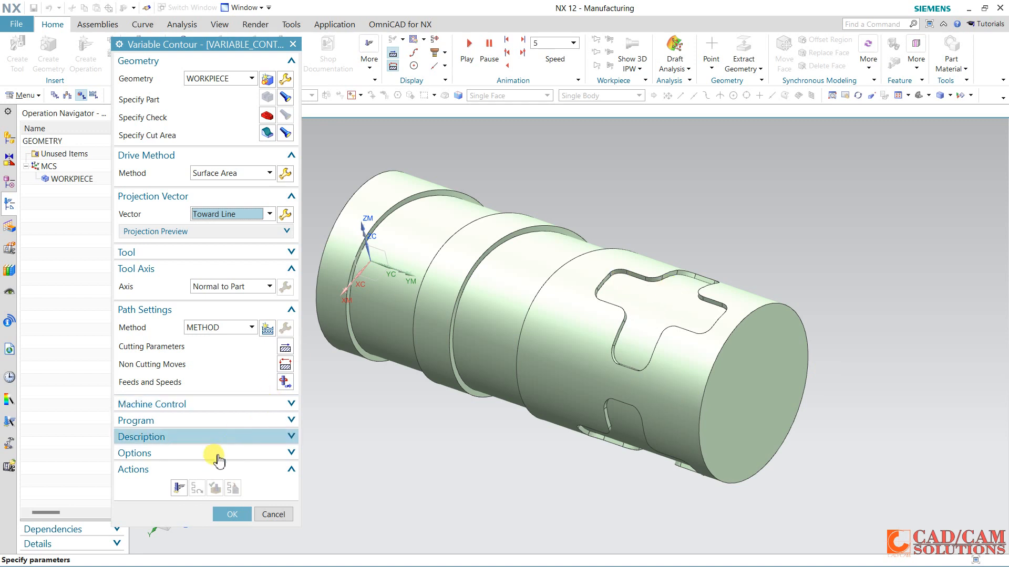
# Generate the tool path, play its 3D Dynamic verification at animation speed 4, and accept the operation.
pyautogui.click(178, 488)
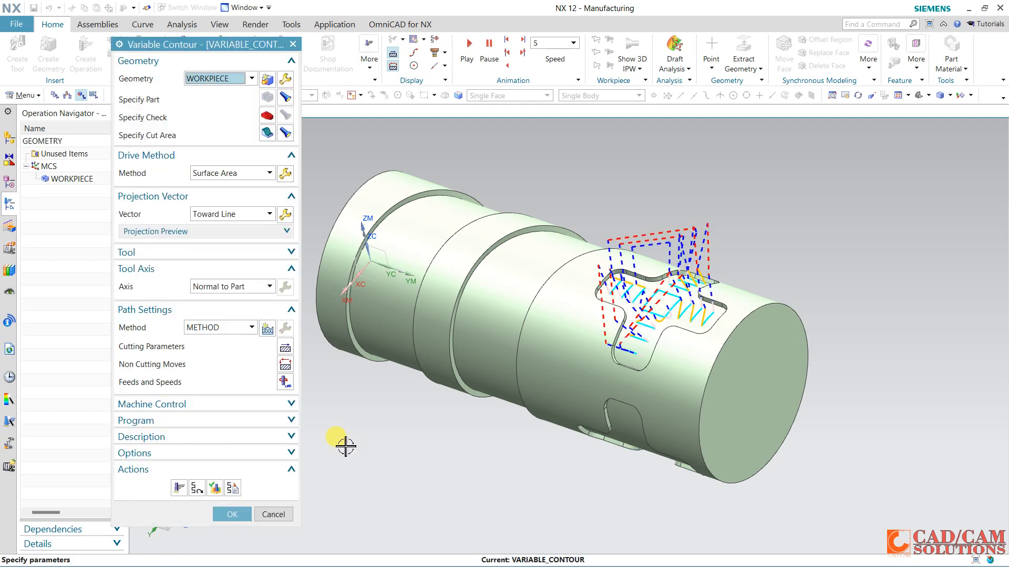
pyautogui.click(215, 488)
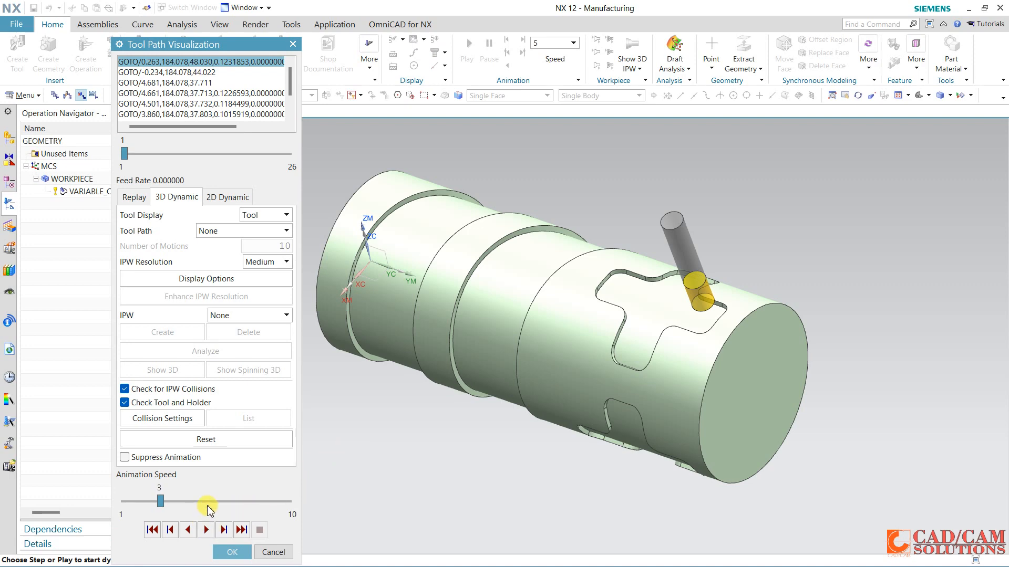
pyautogui.click(208, 503)
pyautogui.click(206, 529)
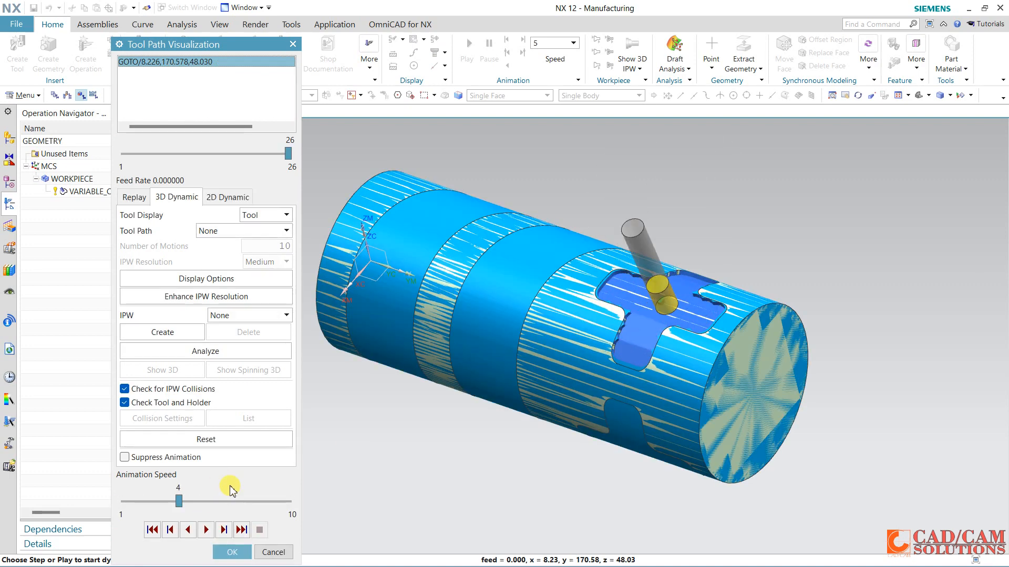
pyautogui.scroll(3, 609, 302)
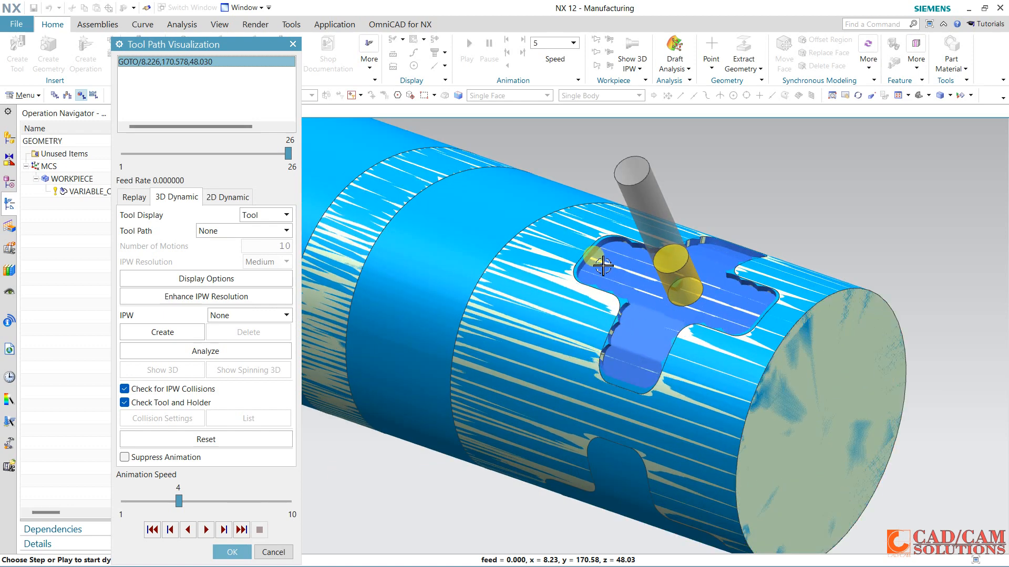
pyautogui.click(229, 551)
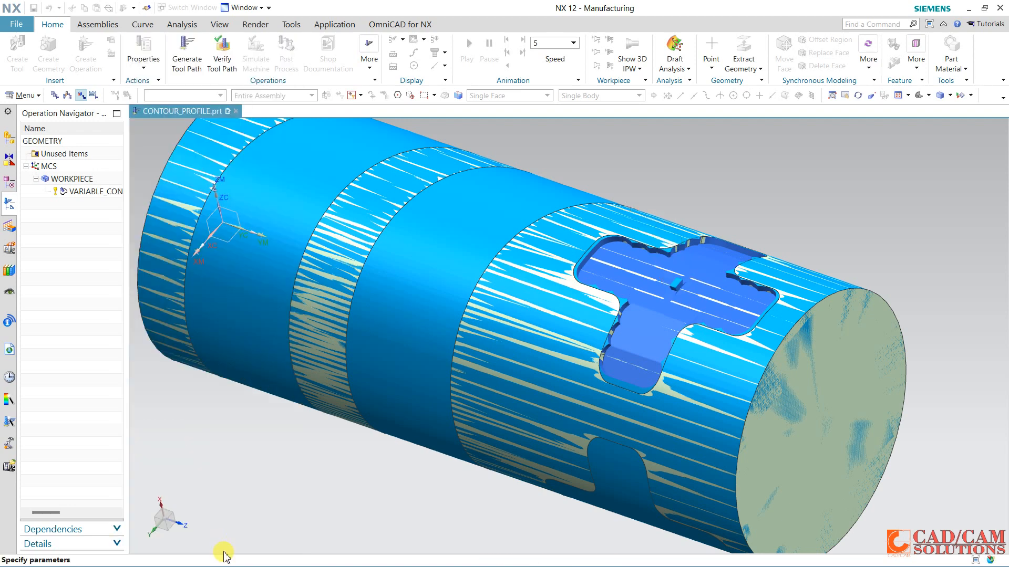
pyautogui.click(231, 514)
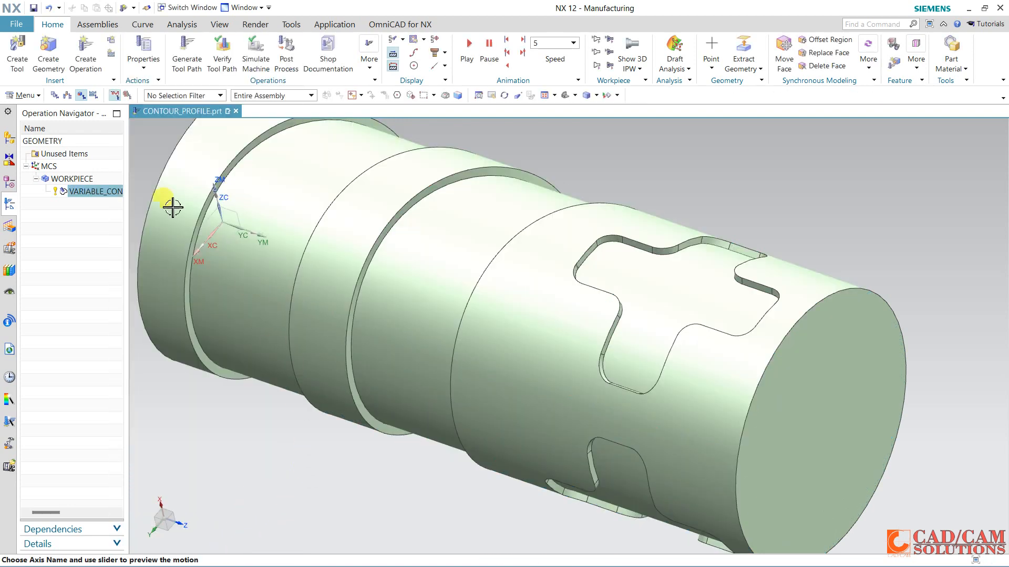
pyautogui.click(86, 79)
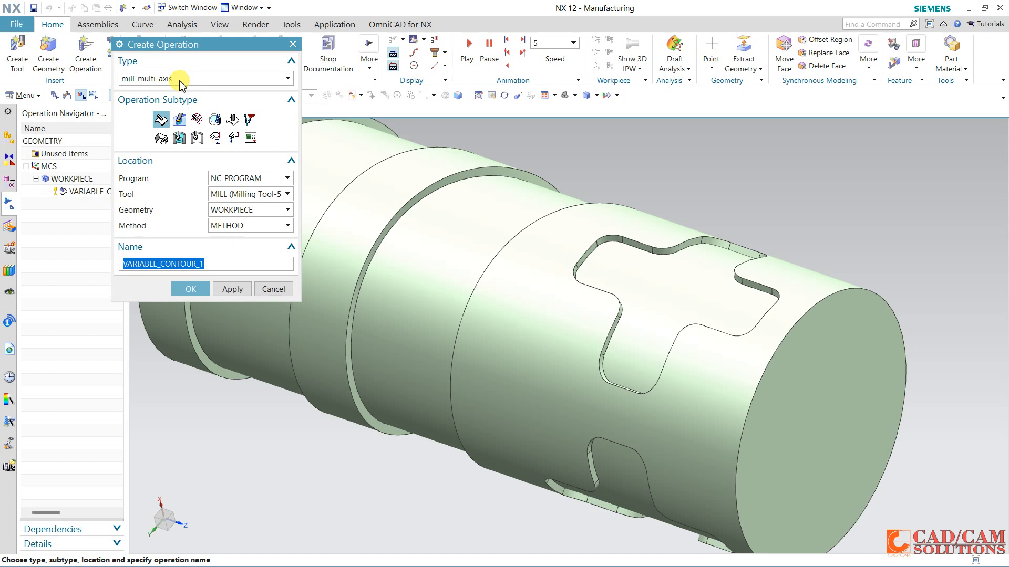
pyautogui.click(215, 121)
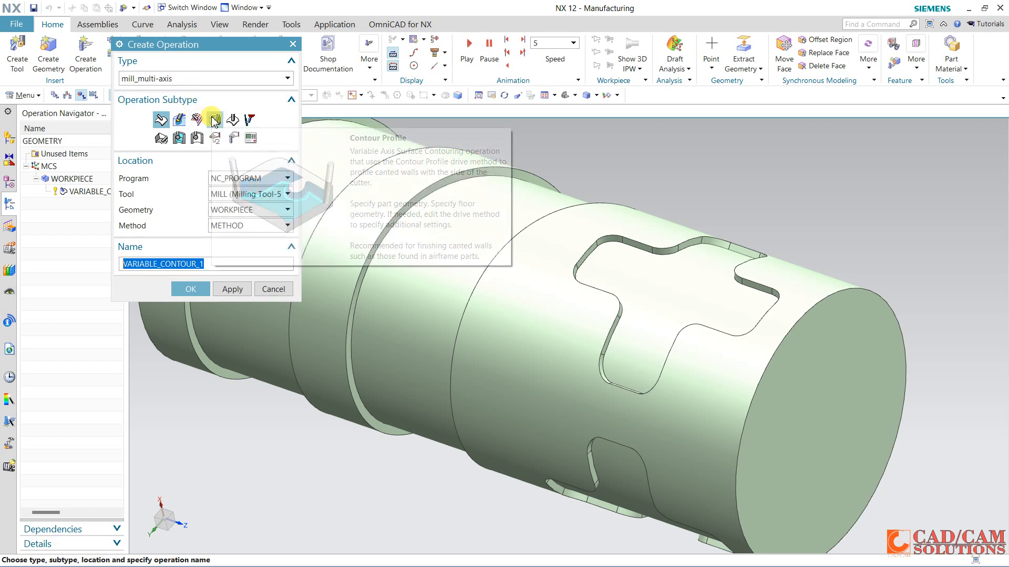
pyautogui.click(223, 194)
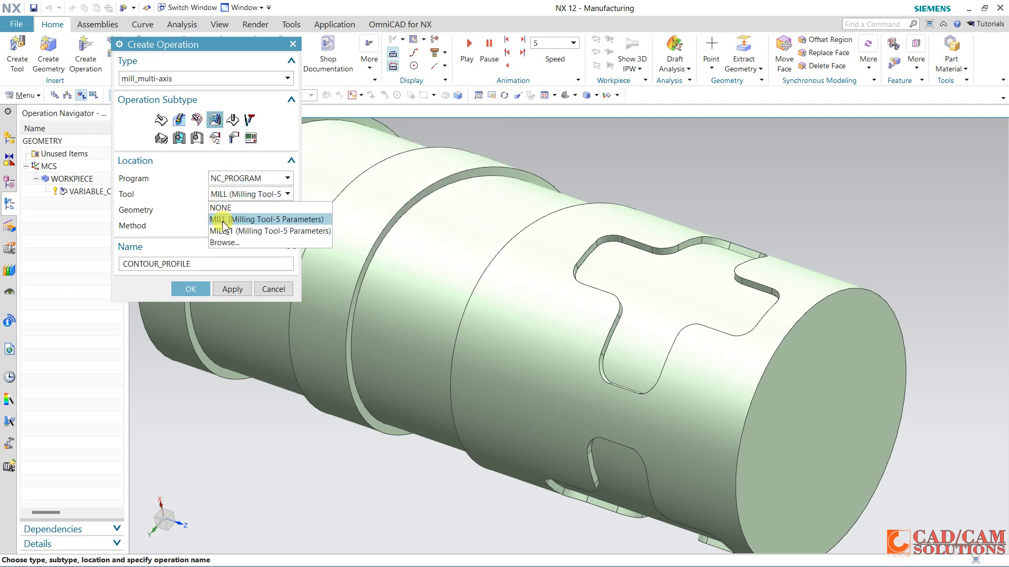
pyautogui.click(226, 227)
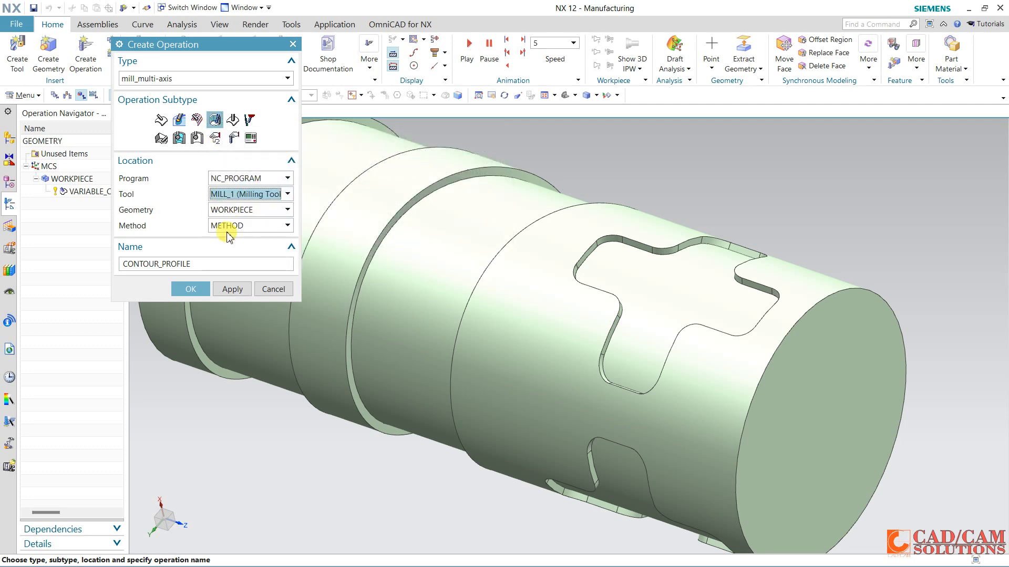
pyautogui.click(190, 288)
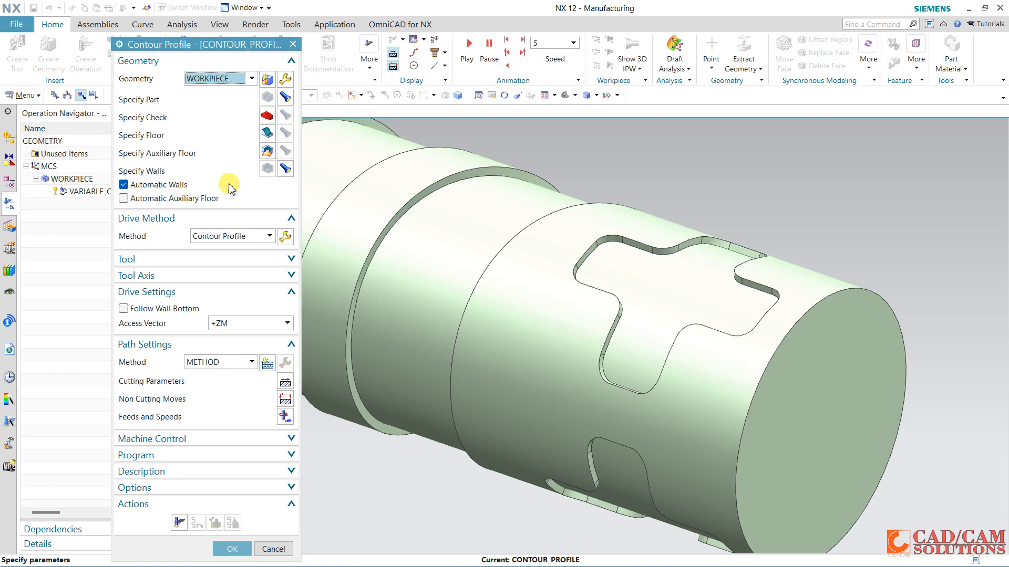
pyautogui.click(267, 133)
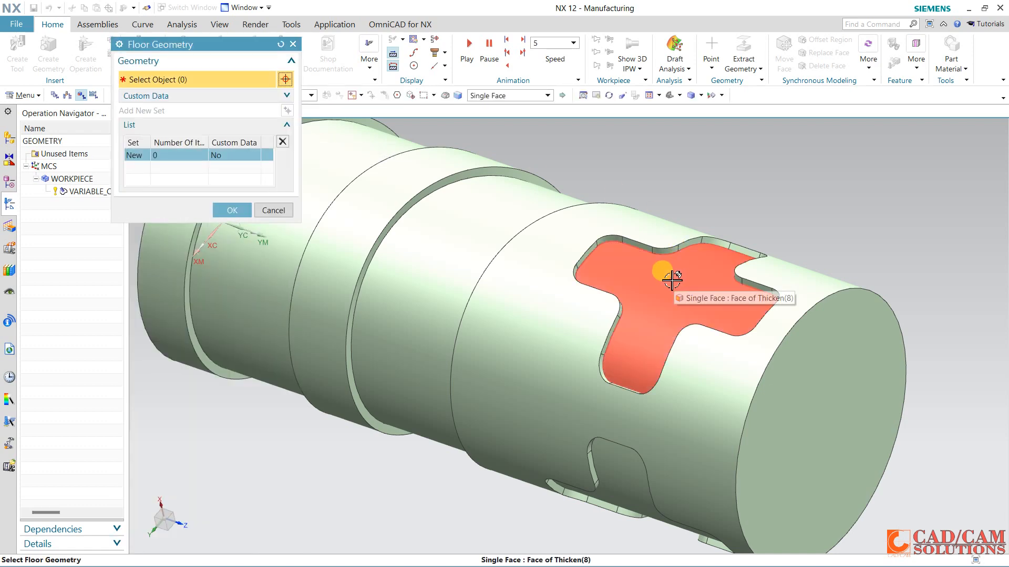
pyautogui.click(631, 264)
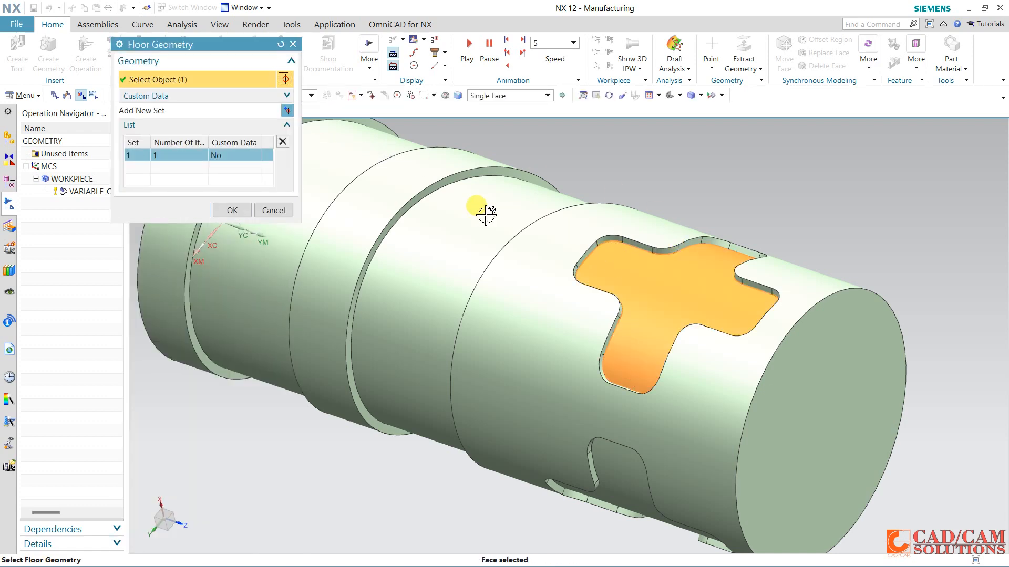
pyautogui.click(234, 210)
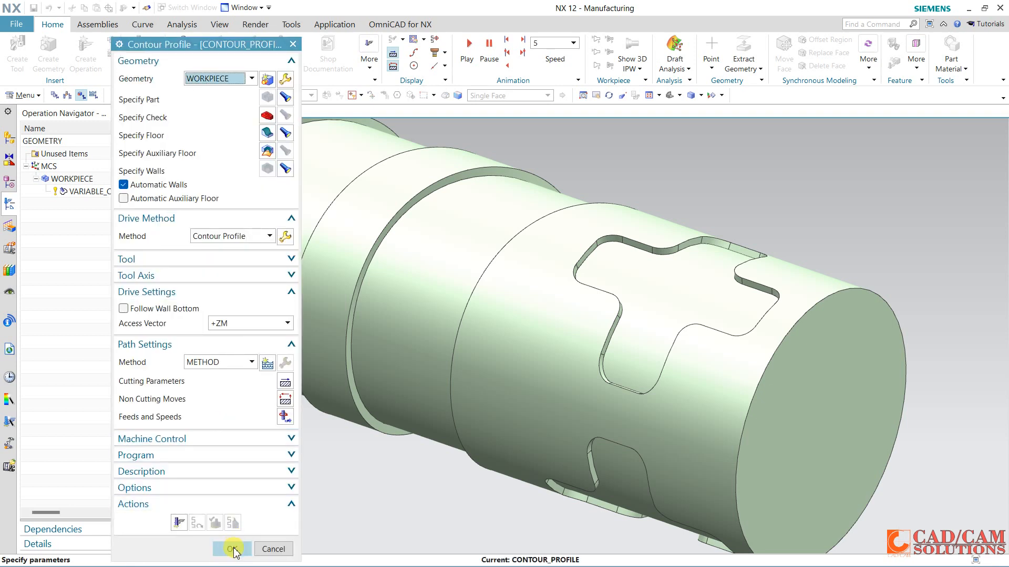
pyautogui.click(265, 548)
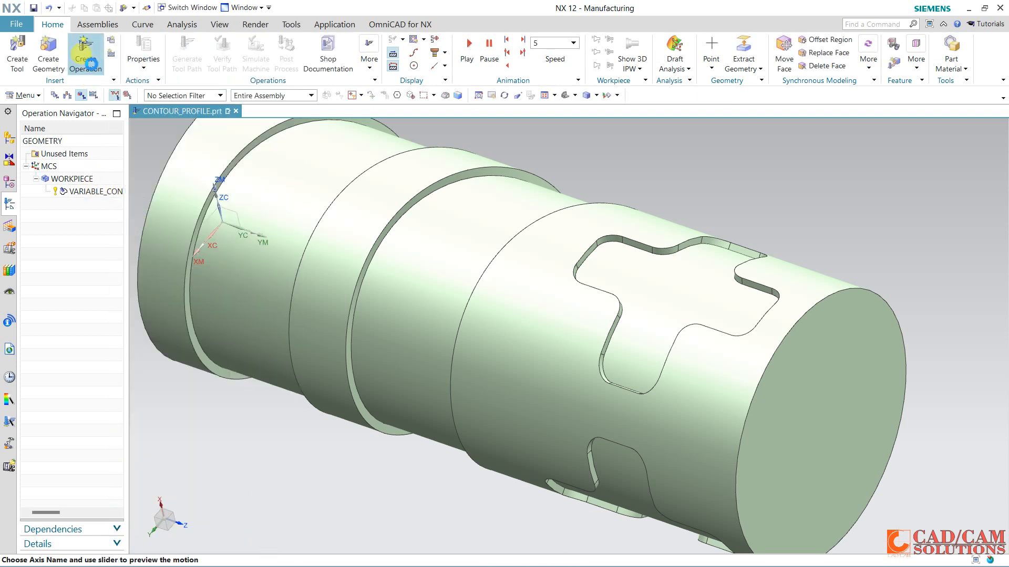
# Create a mill_multi-axis Contour Profile operation named CONTOUR_PROFILE with the MILL_1 tool and the WORKPIECE geometry.
pyautogui.click(84, 50)
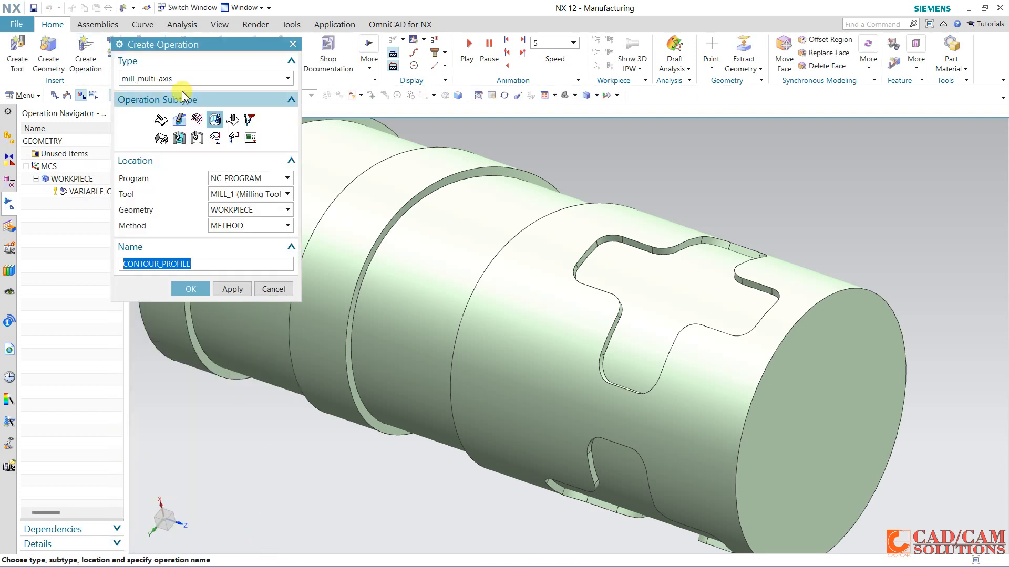
pyautogui.click(213, 124)
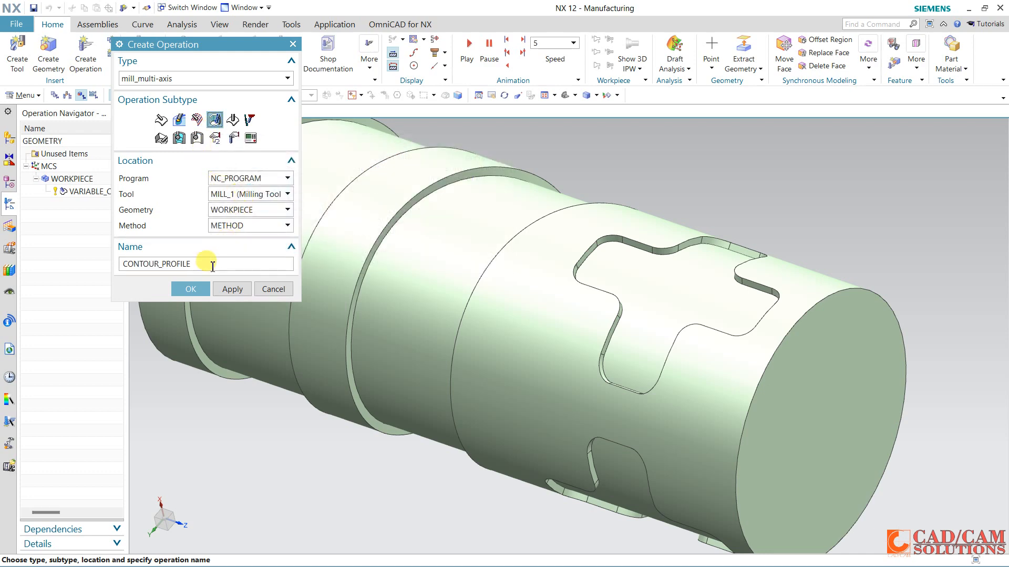
pyautogui.click(196, 289)
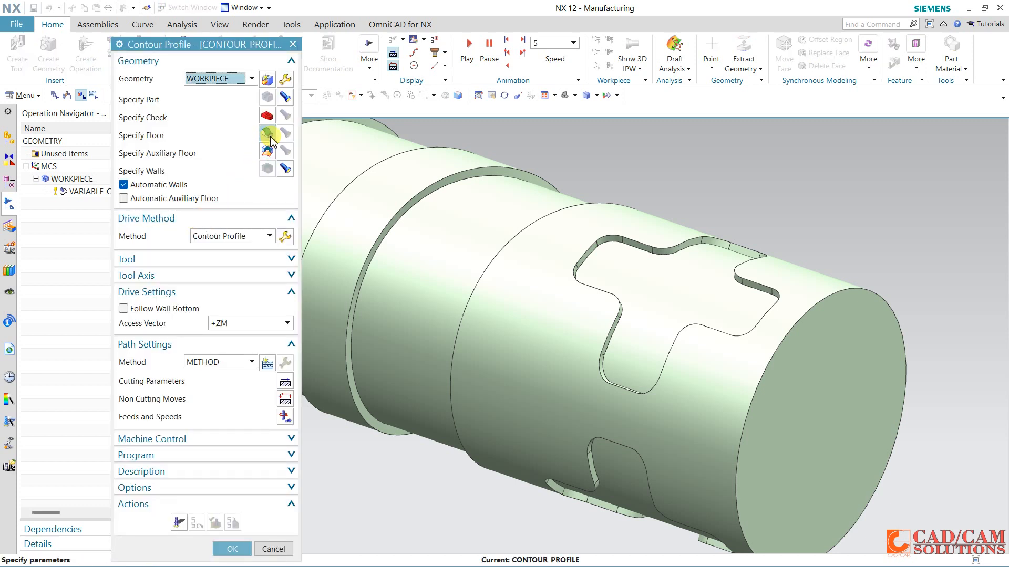
# Specify the upper T-shaped pocket's bottom face as the operation's floor and display the automatic walls.
pyautogui.click(268, 135)
pyautogui.click(646, 272)
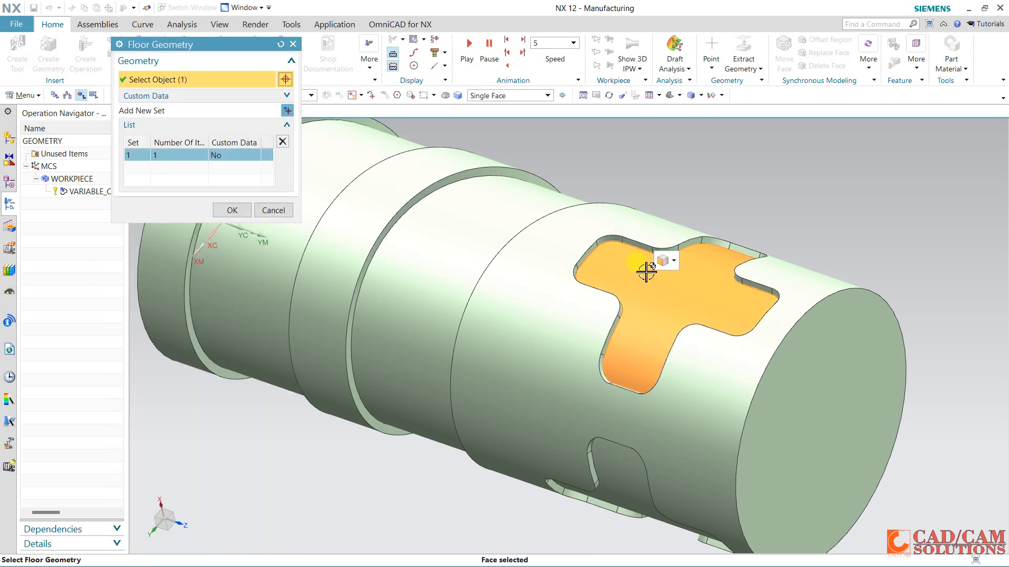
pyautogui.click(231, 210)
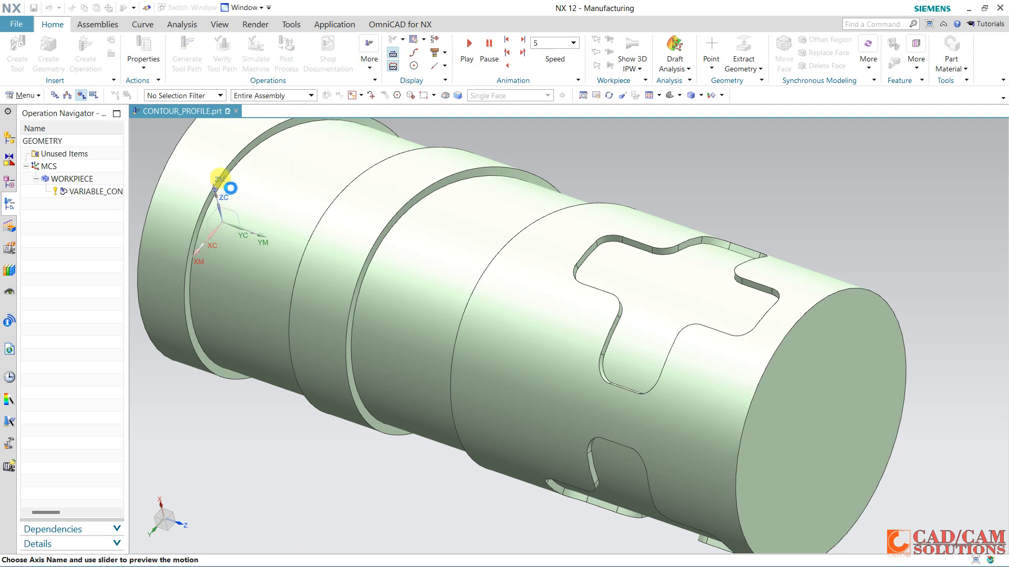
pyautogui.click(286, 169)
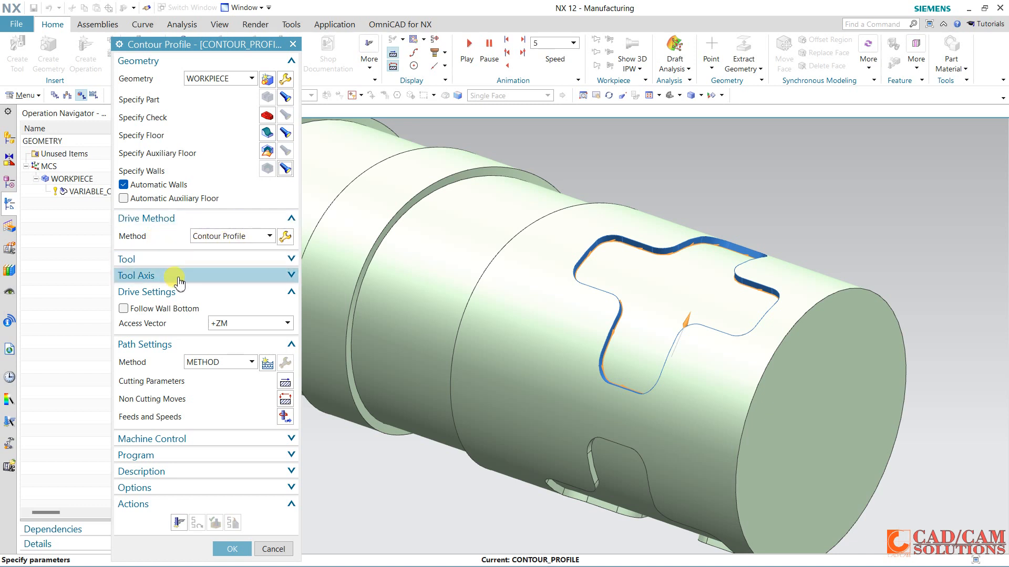
# Enable Follow Wall Bottom in the drive settings and generate the contour profile tool path.
pyautogui.click(169, 312)
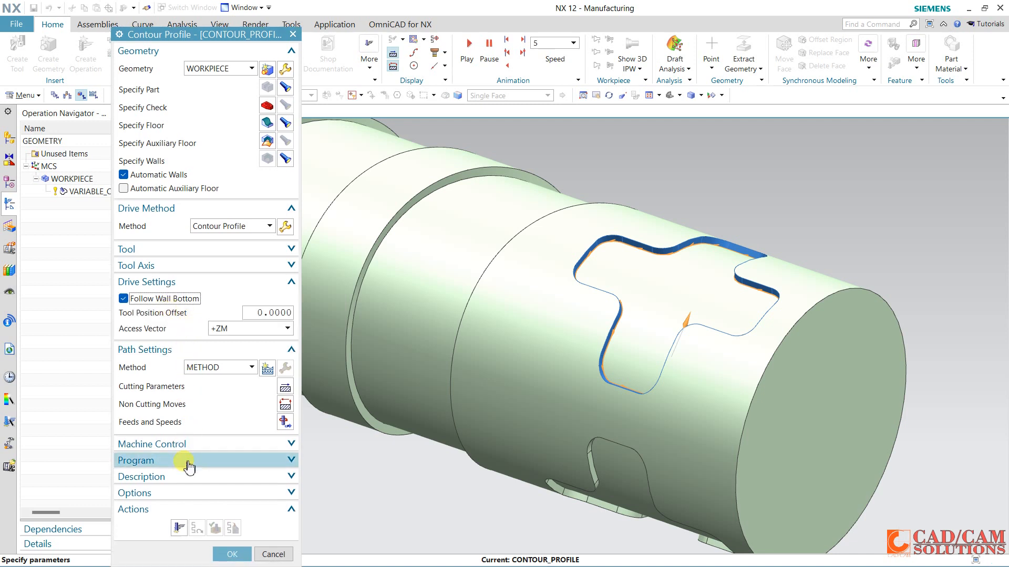
pyautogui.click(178, 528)
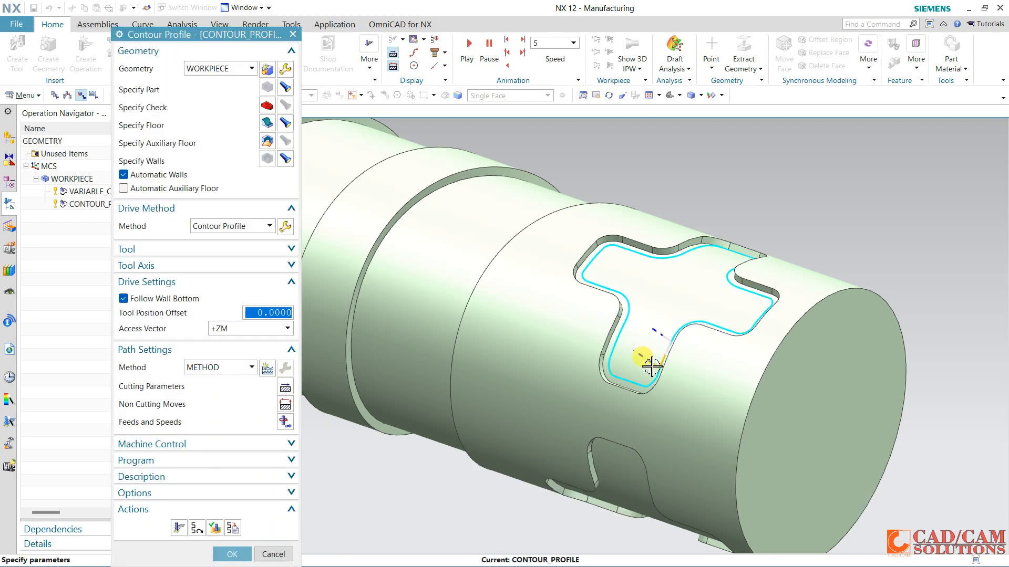
pyautogui.scroll(2, 720, 322)
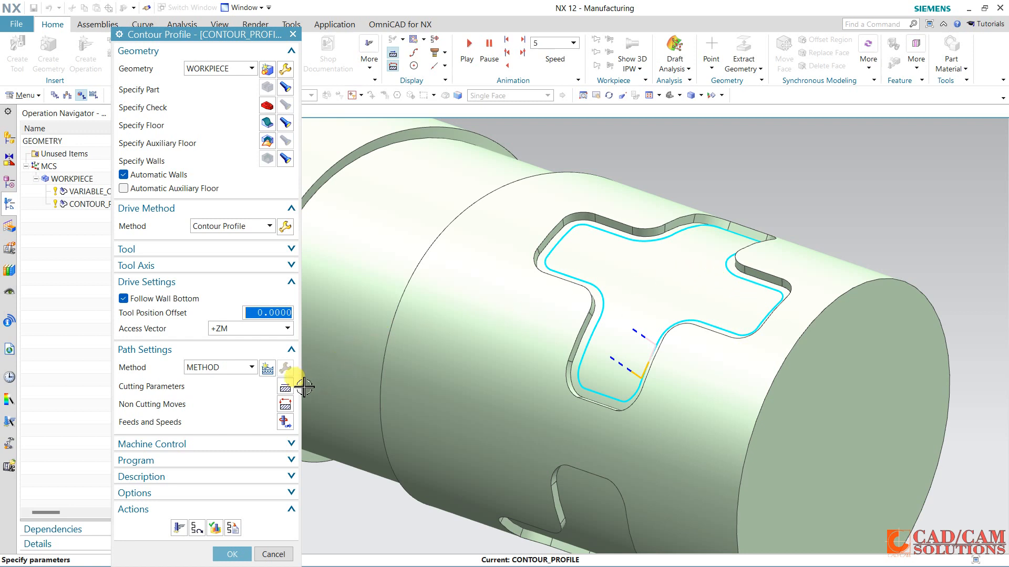
# Enable Multiple Side Passes and Multiple Depths in the operation's cutting parameters.
pyautogui.click(286, 388)
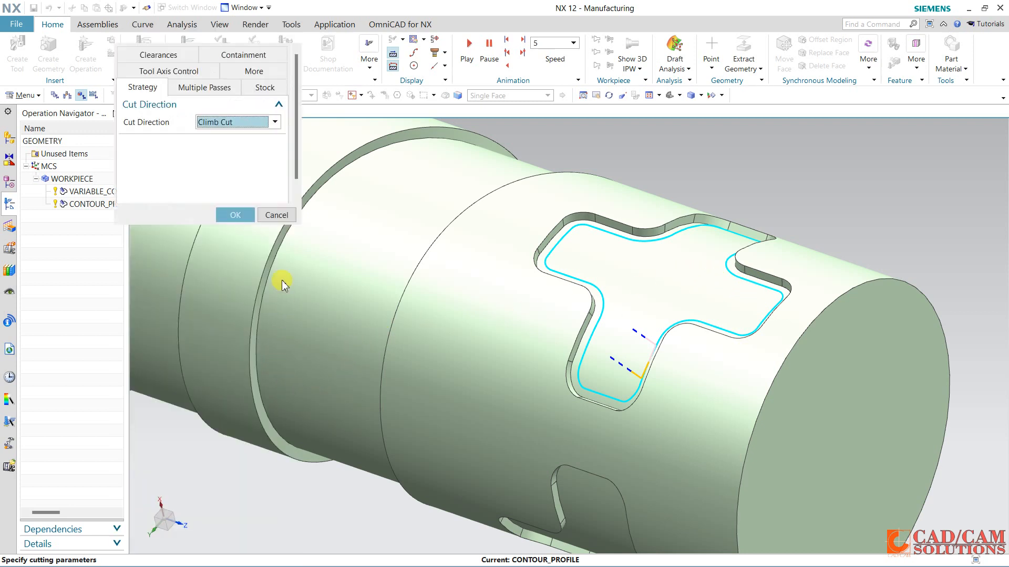
pyautogui.click(197, 71)
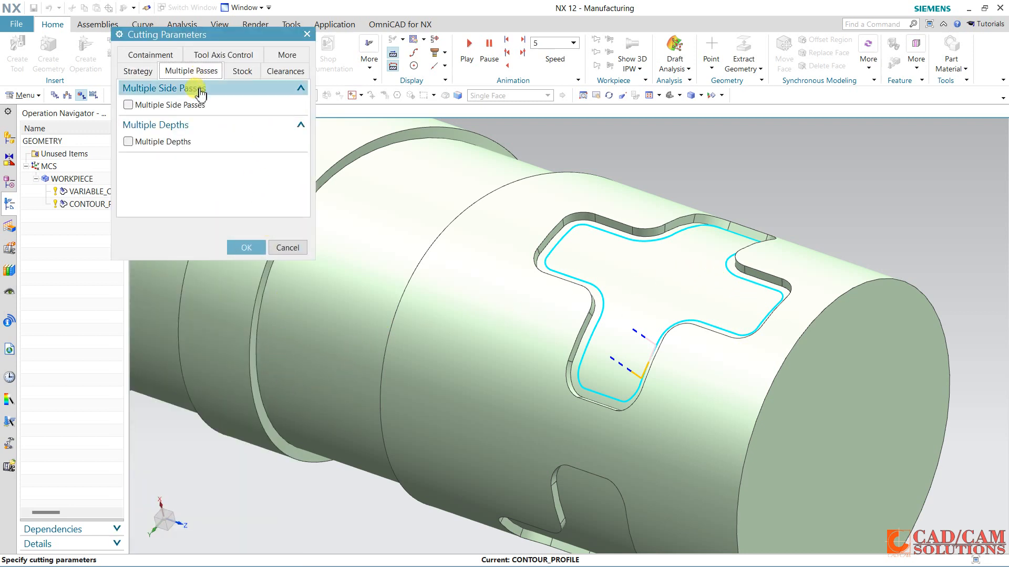
pyautogui.click(179, 105)
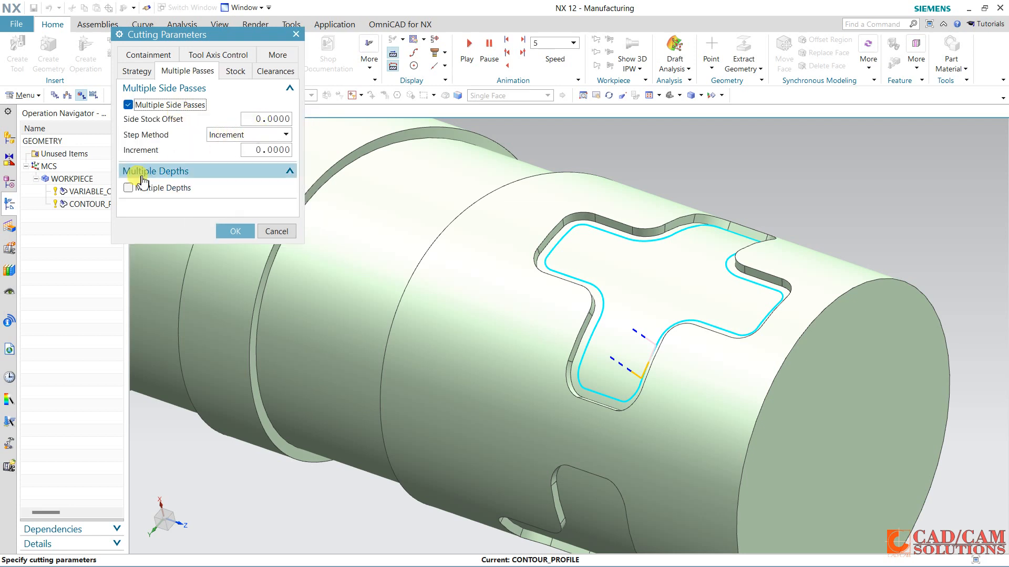
pyautogui.click(129, 188)
# Set the side stock offset to 2 with a side increment of 1, and open the depth stock offset for editing.
pyautogui.click(289, 119)
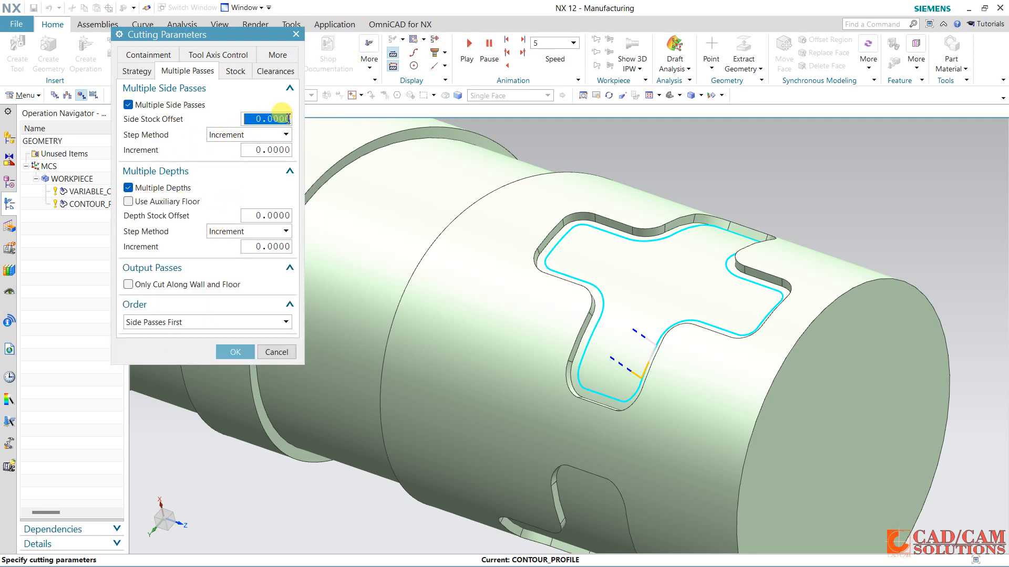
pyautogui.write('2')
pyautogui.click(266, 149)
pyautogui.write('1')
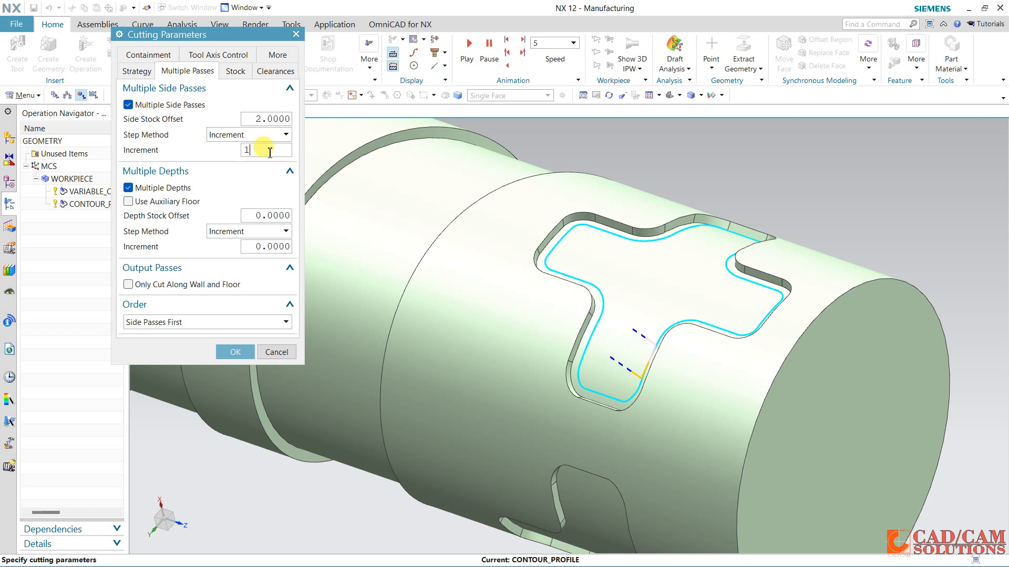
pyautogui.click(269, 118)
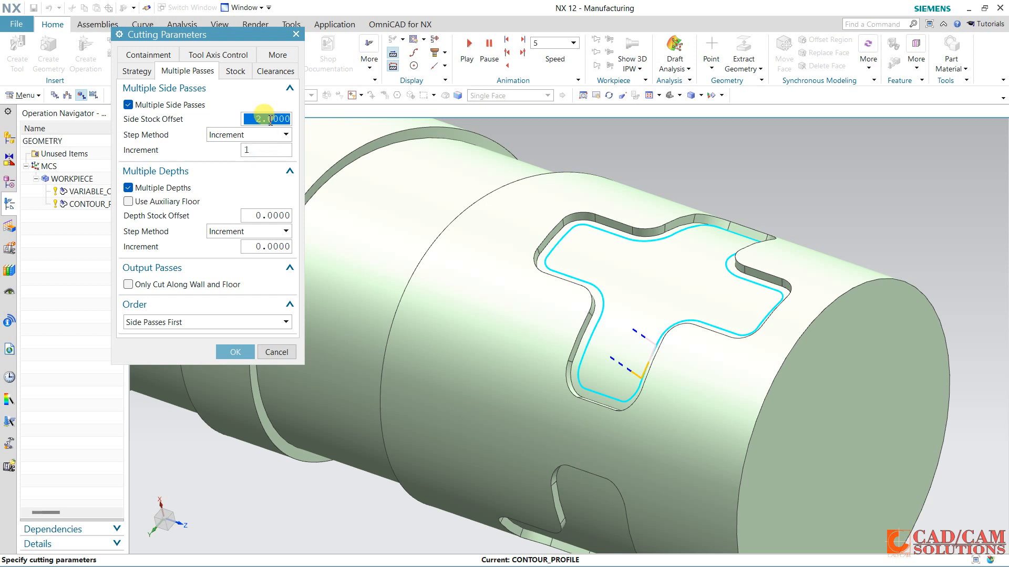
pyautogui.click(272, 215)
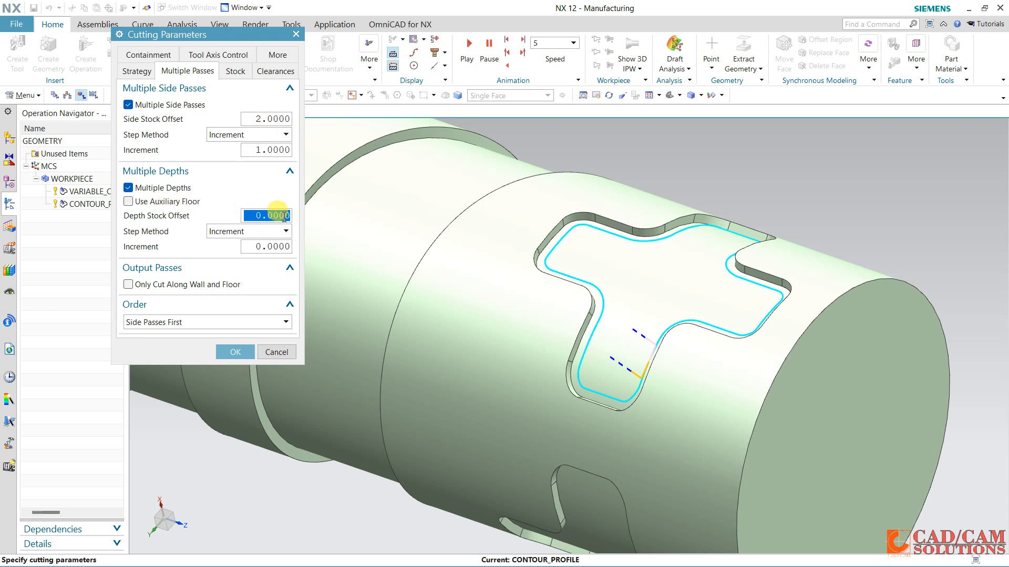
# Set the multiple-depth stock offset to 3 with a 1.5 increment and regenerate the contour profile toolpath.
pyautogui.write('3')
pyautogui.click(280, 244)
pyautogui.write('1.5')
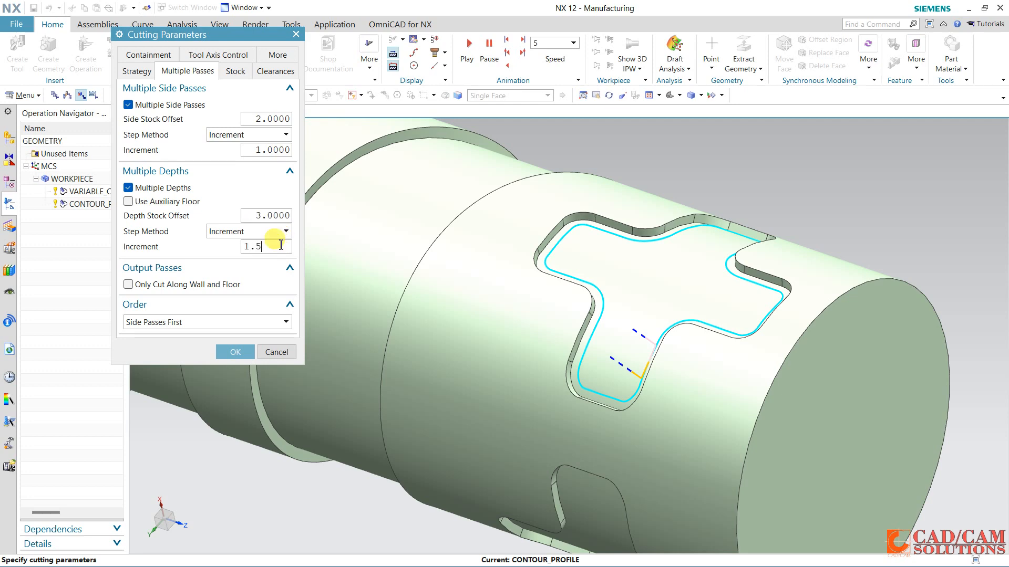
pyautogui.click(276, 213)
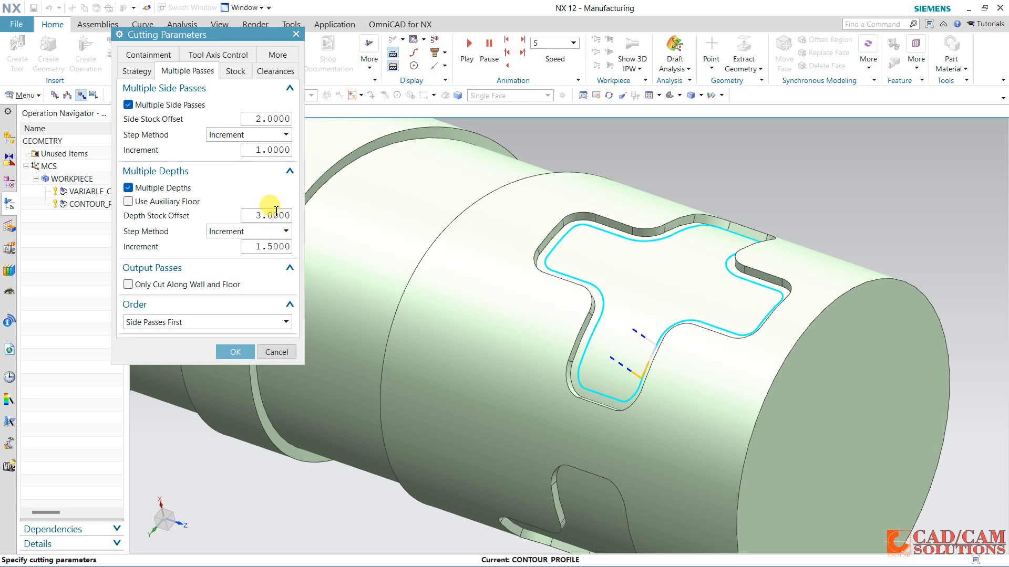
pyautogui.click(234, 351)
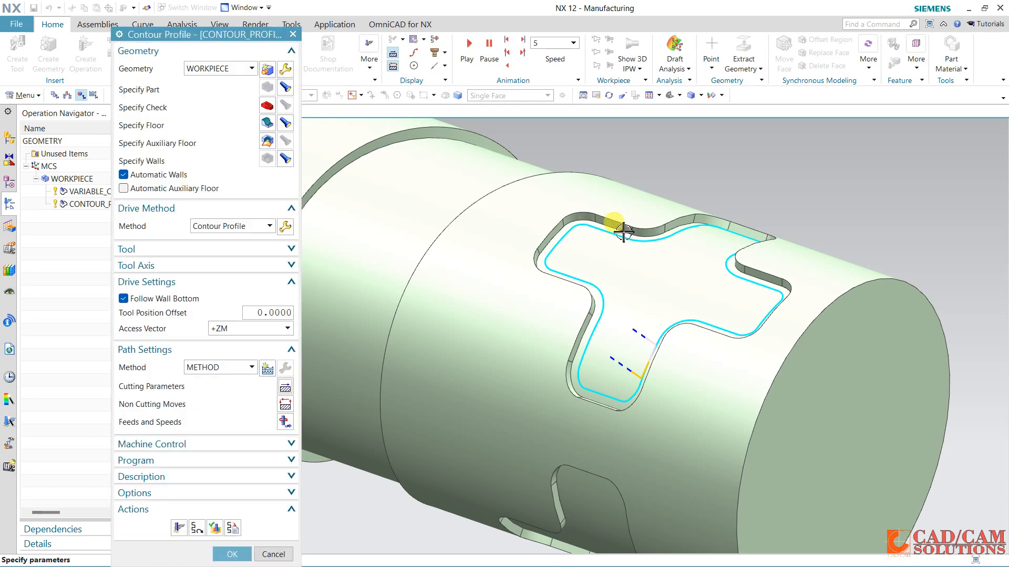
pyautogui.click(178, 527)
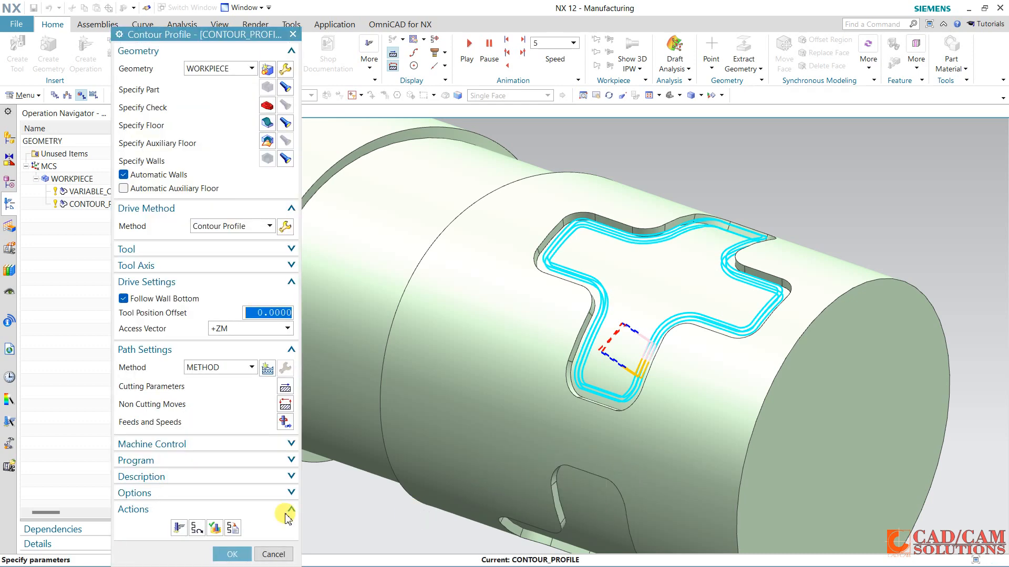
# Play the 3D dynamic material-removal simulation of the contour profile toolpath and accept the operation.
pyautogui.click(215, 528)
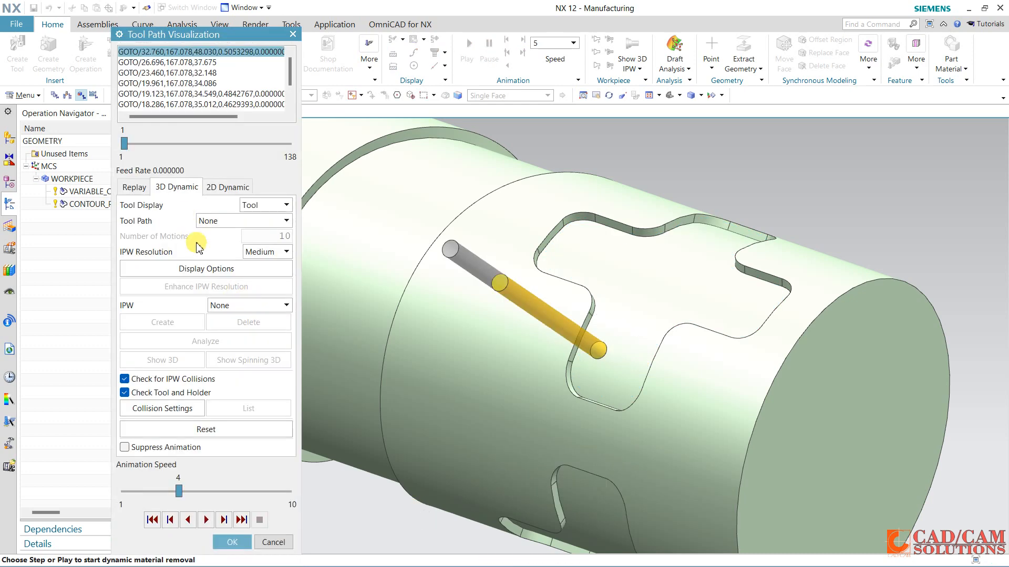
pyautogui.click(204, 520)
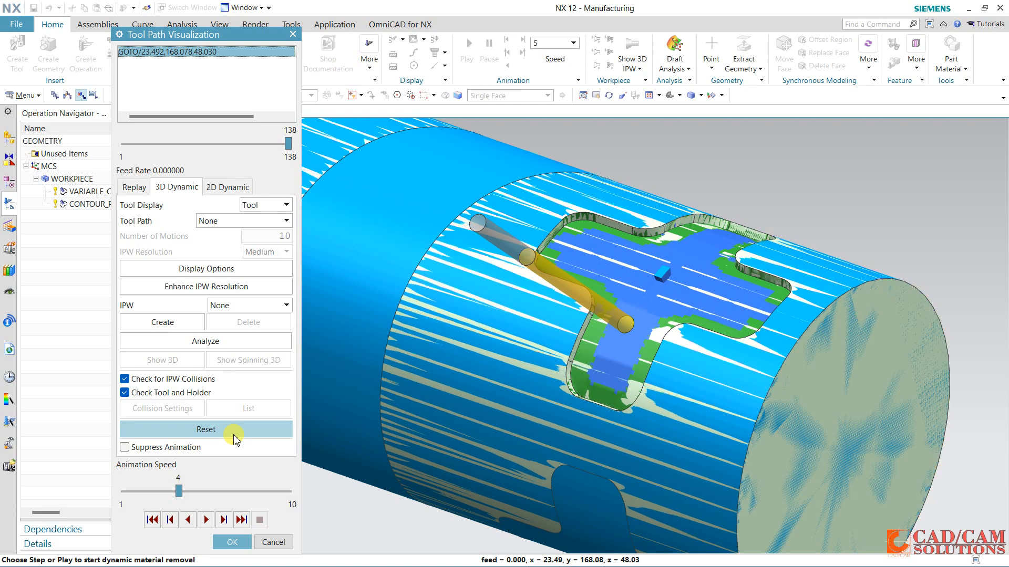
pyautogui.click(233, 542)
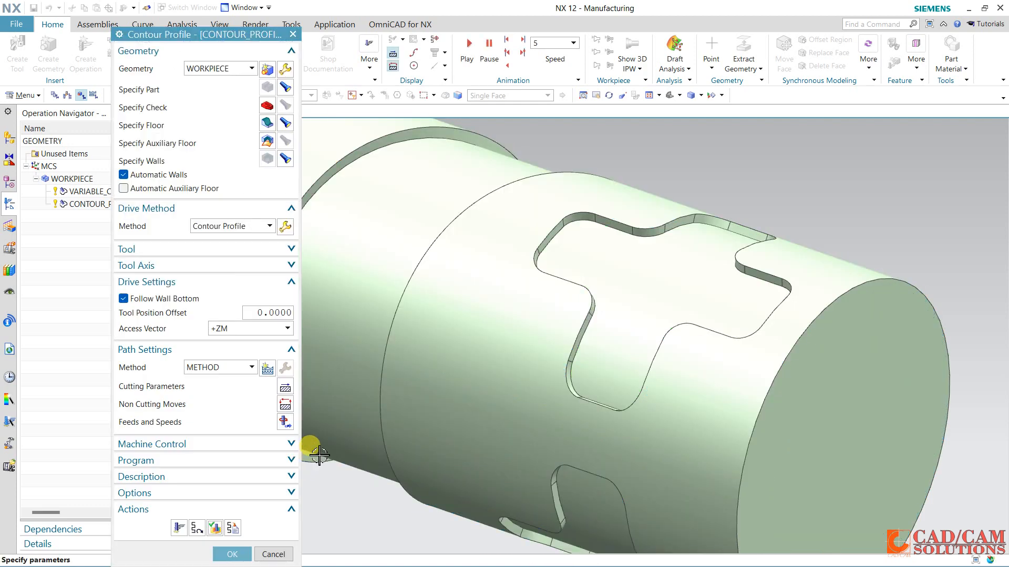
pyautogui.click(232, 553)
# Create a Variable Streamline operation from the mill_multi-axis type, using the MILL tool and WORKPIECE geometry.
pyautogui.scroll(-3, 675, 348)
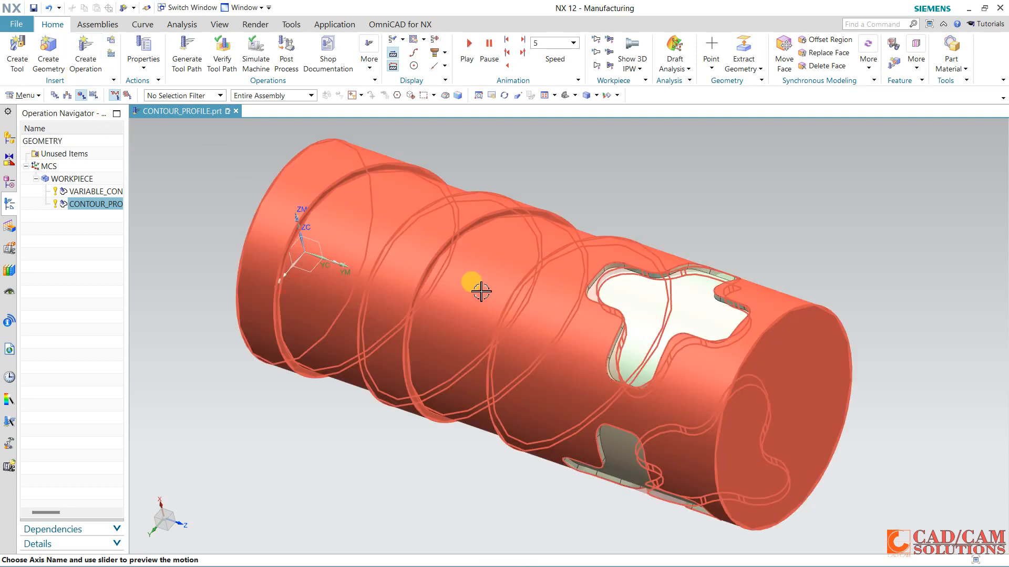
pyautogui.moveTo(481, 291); pyautogui.dragTo(482, 313, button='middle')
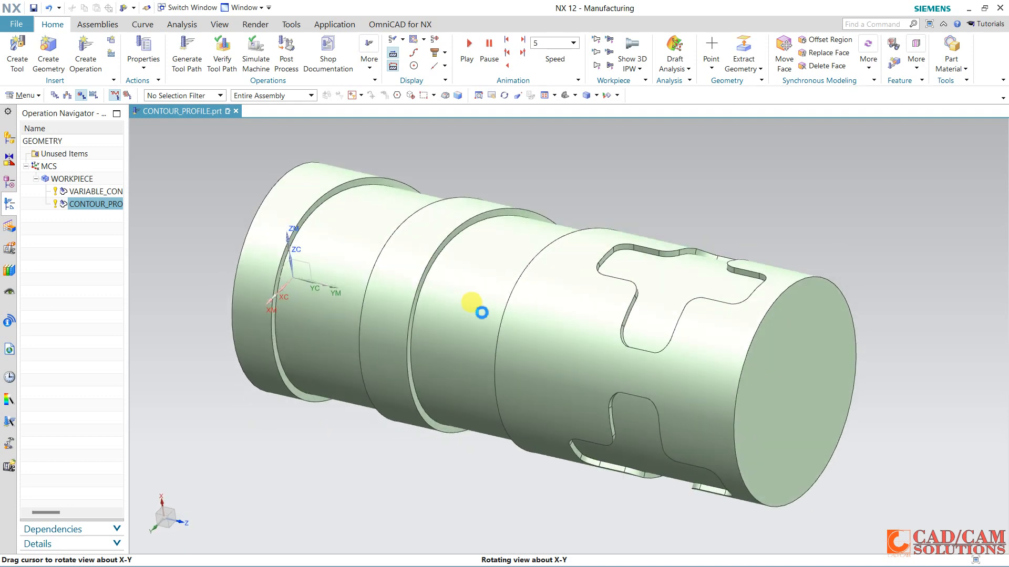
pyautogui.click(86, 50)
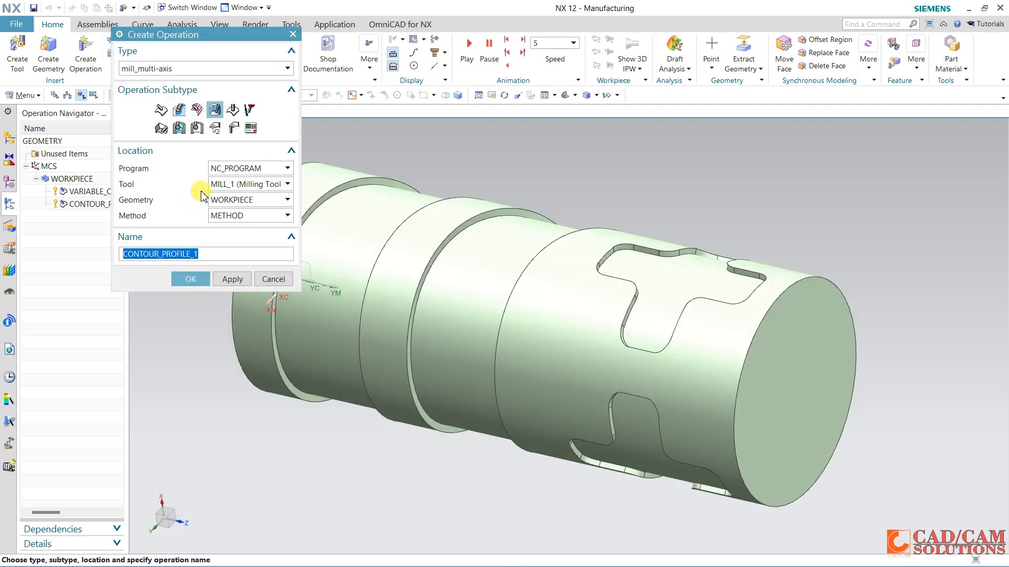
pyautogui.moveTo(197, 114)
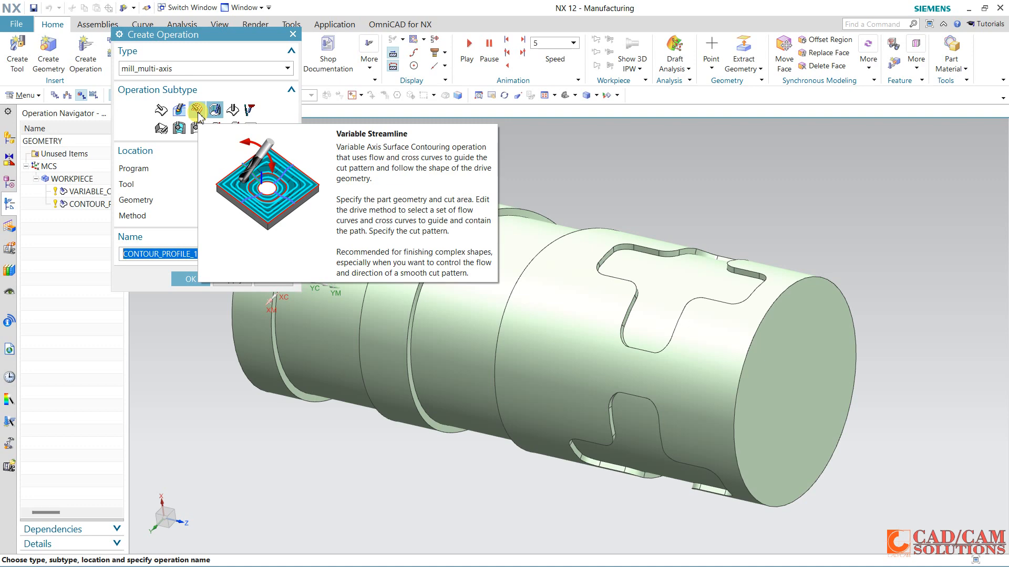
pyautogui.click(197, 115)
pyautogui.click(258, 184)
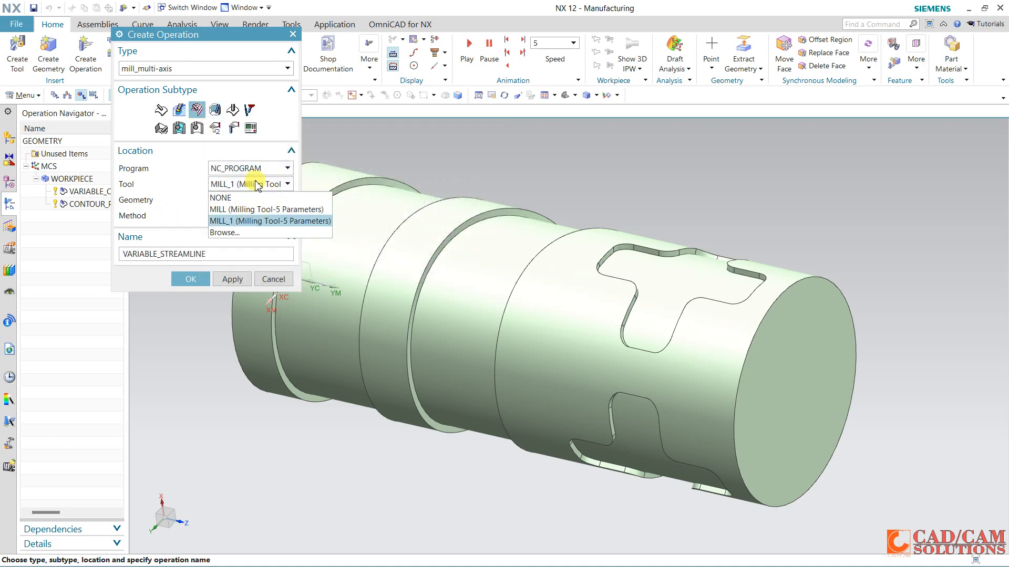
pyautogui.click(247, 209)
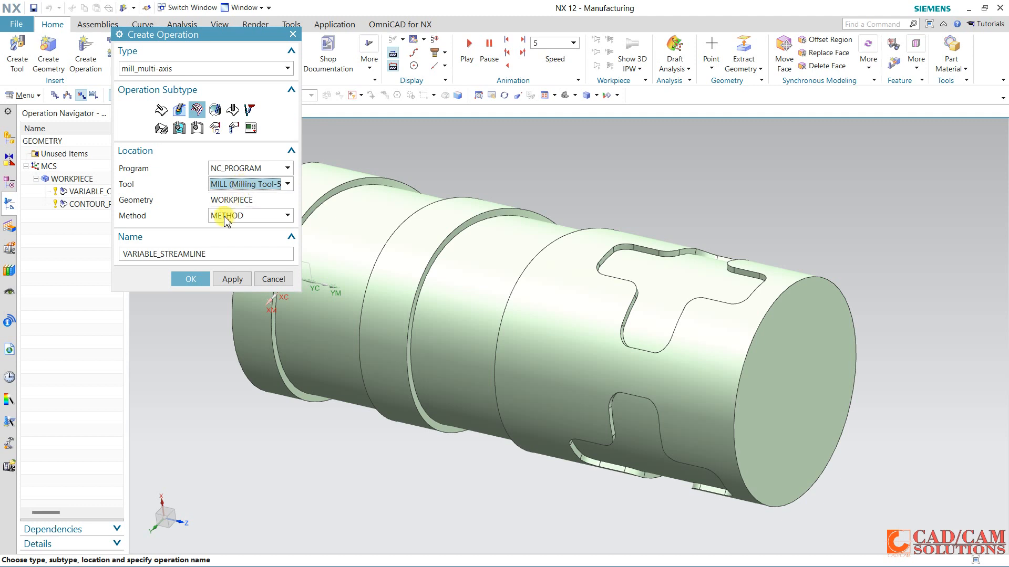
pyautogui.click(191, 279)
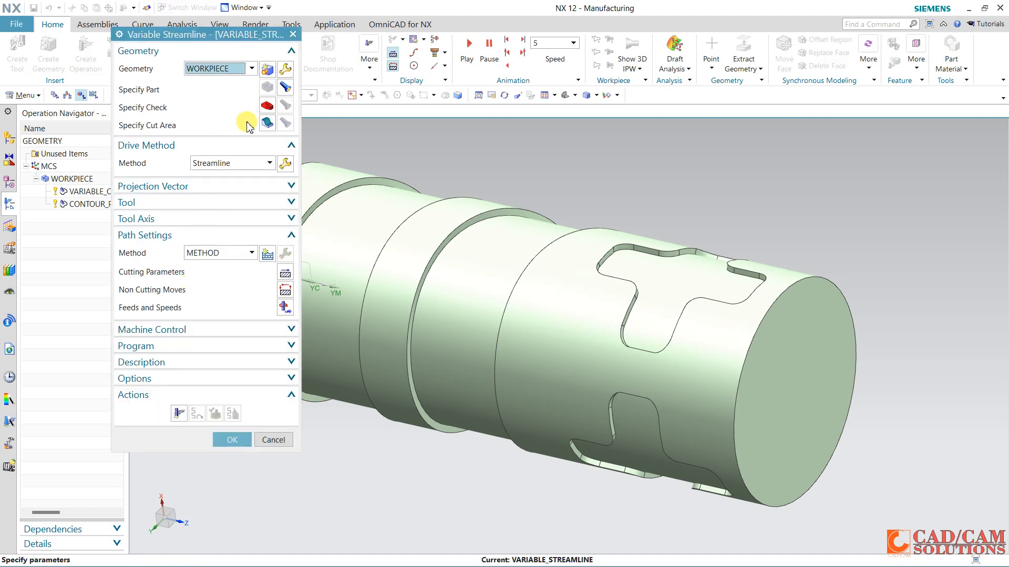
# Specify the recessed cylindrical band in the middle of the shaft as the cut area.
pyautogui.click(267, 123)
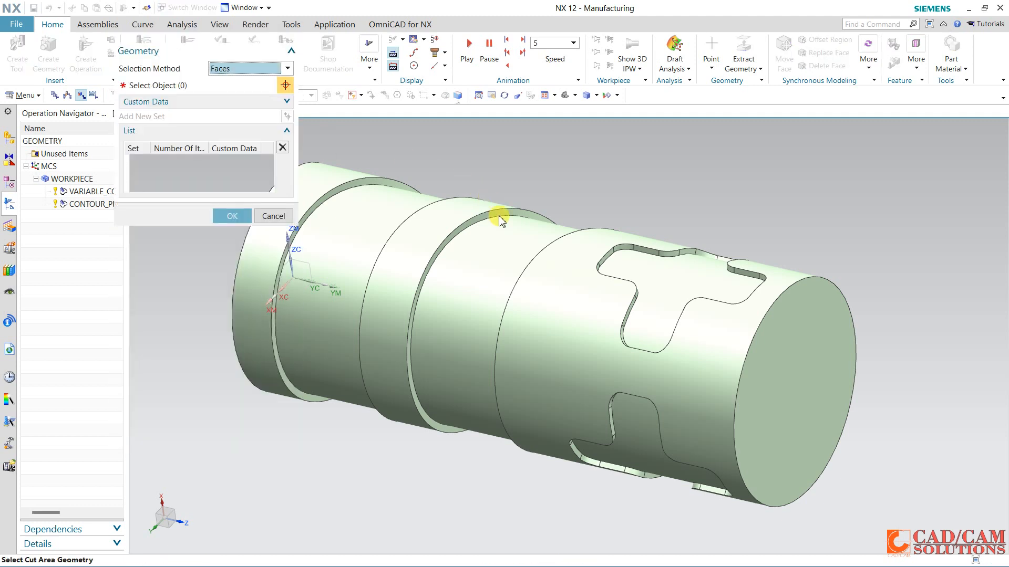
pyautogui.click(478, 263)
pyautogui.click(231, 200)
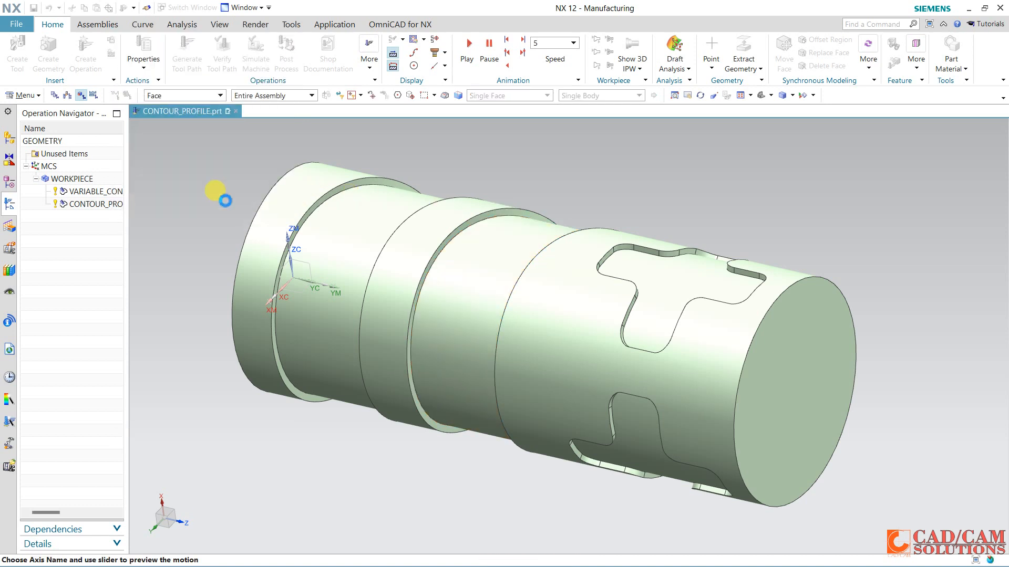
# Review the automatic flow curves of the streamline drive method and accept them with the Zig Zag pattern and 10 stepovers.
pyautogui.click(284, 163)
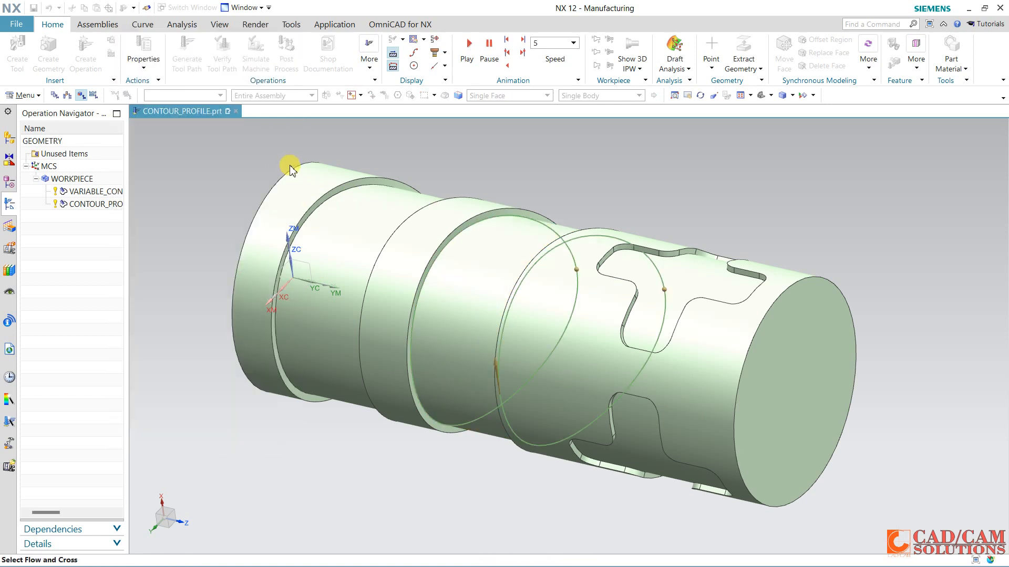
pyautogui.click(194, 228)
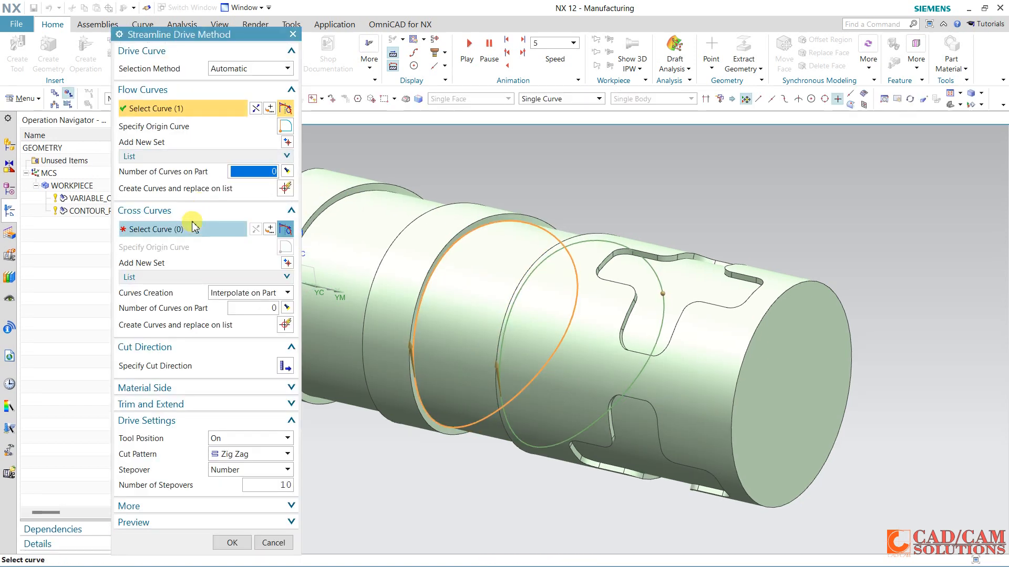
pyautogui.click(210, 156)
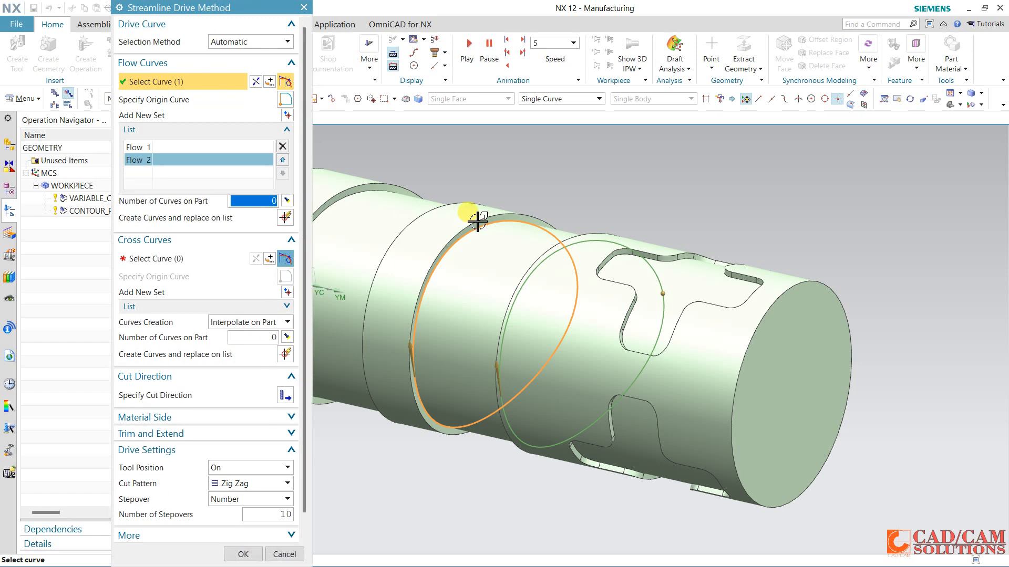
pyautogui.click(228, 129)
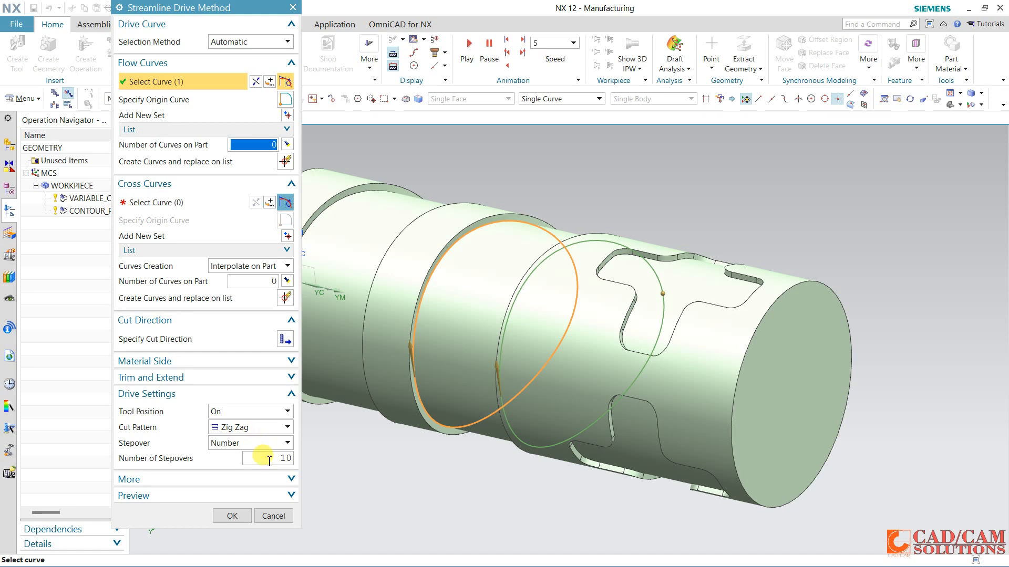
pyautogui.click(232, 515)
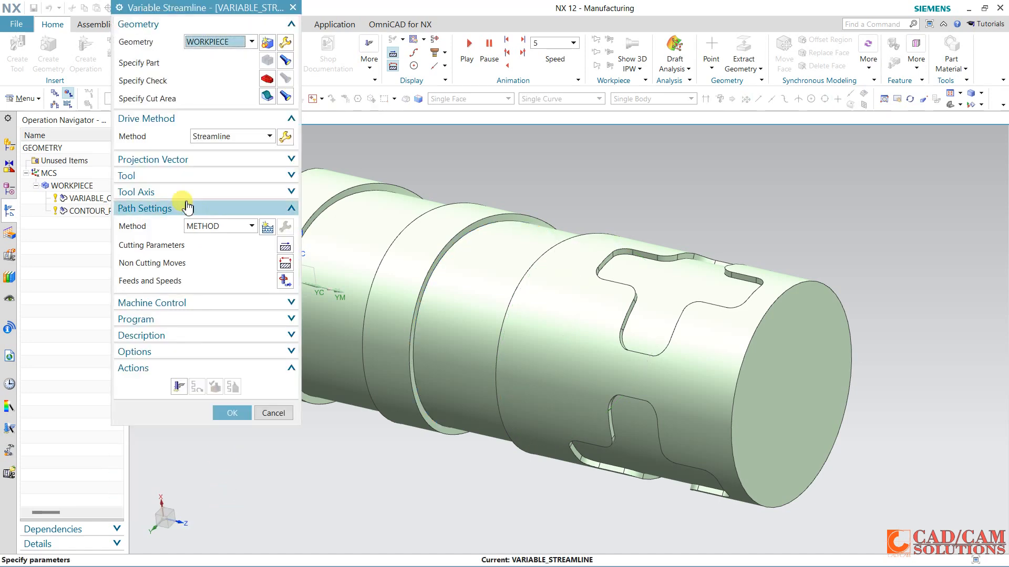
# Set the projection vector to Normal to Drive, keep the tool axis Normal to Part, and generate the streamline toolpath.
pyautogui.click(193, 166)
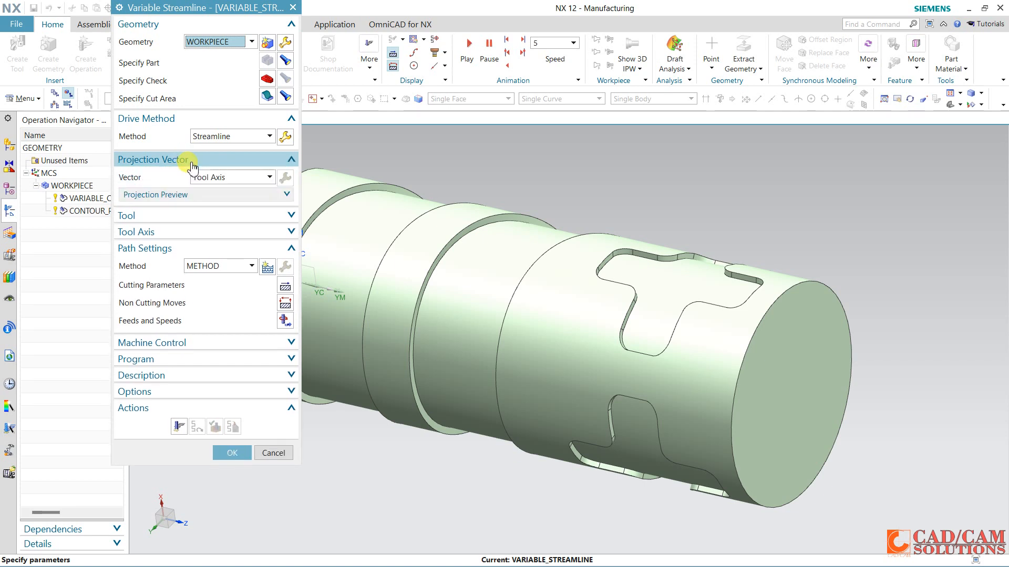
pyautogui.click(210, 178)
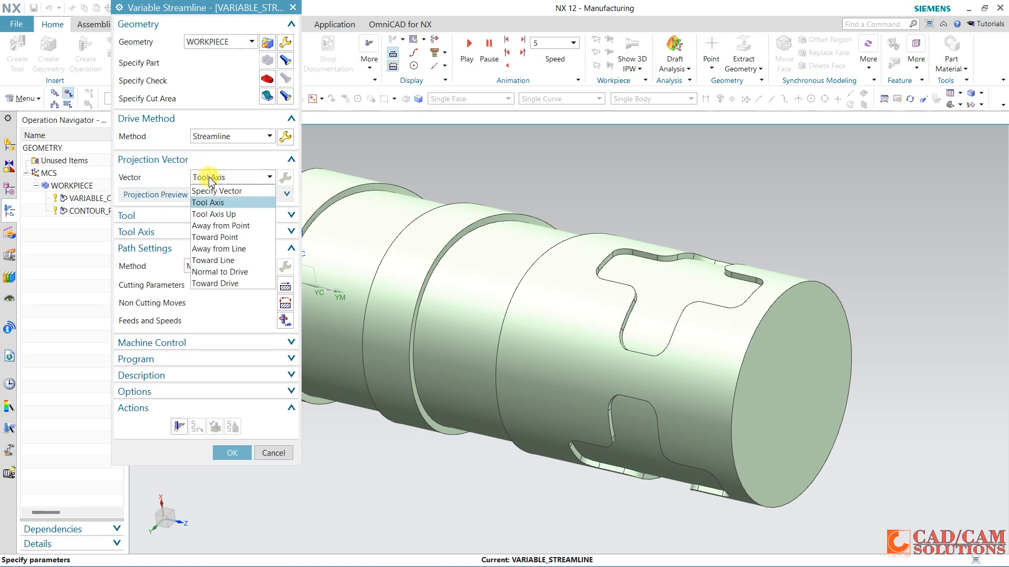
pyautogui.click(213, 272)
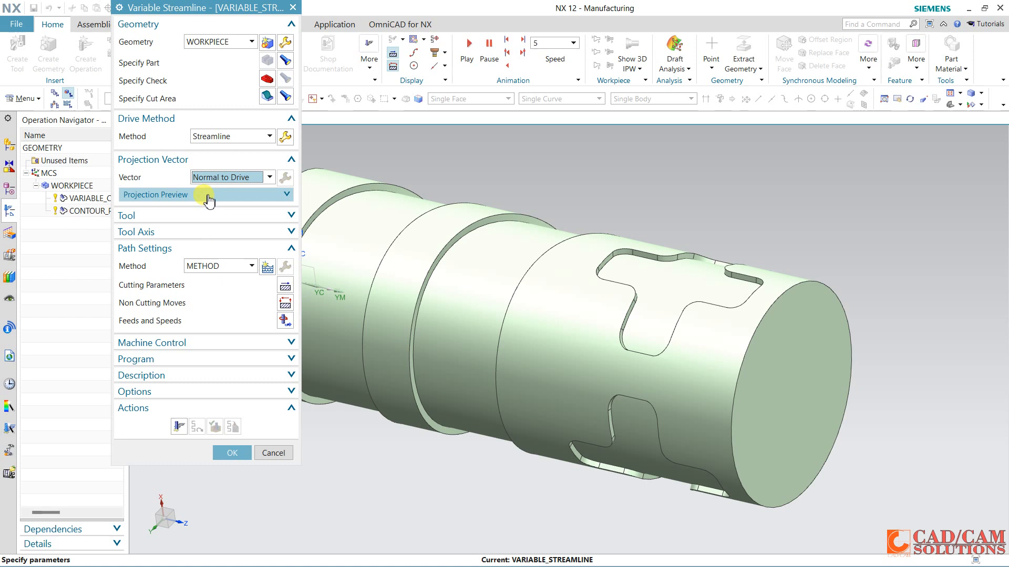
pyautogui.click(191, 232)
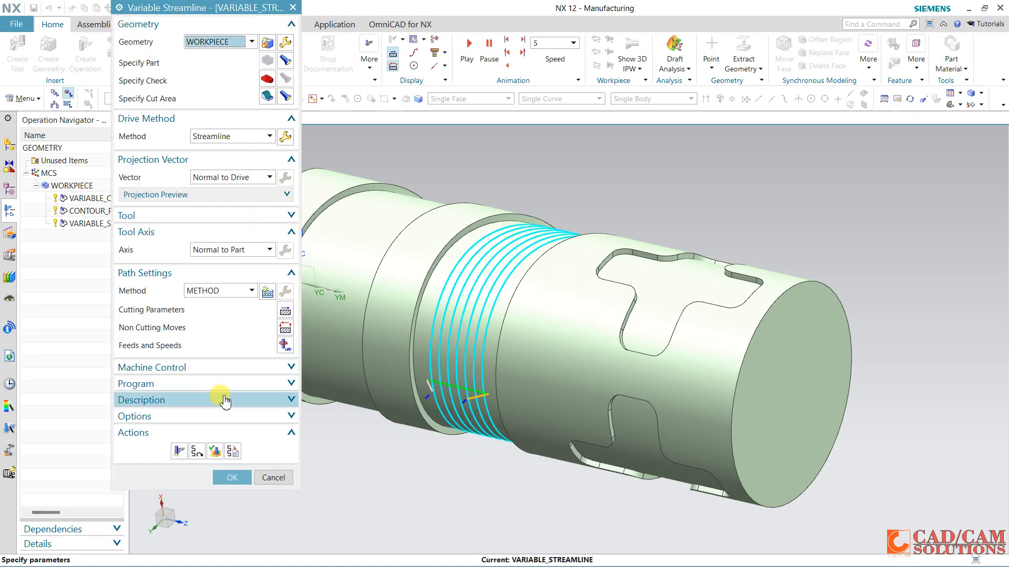
# Play the 3D dynamic simulation of the streamline toolpath and inspect the machined band up close.
pyautogui.click(197, 452)
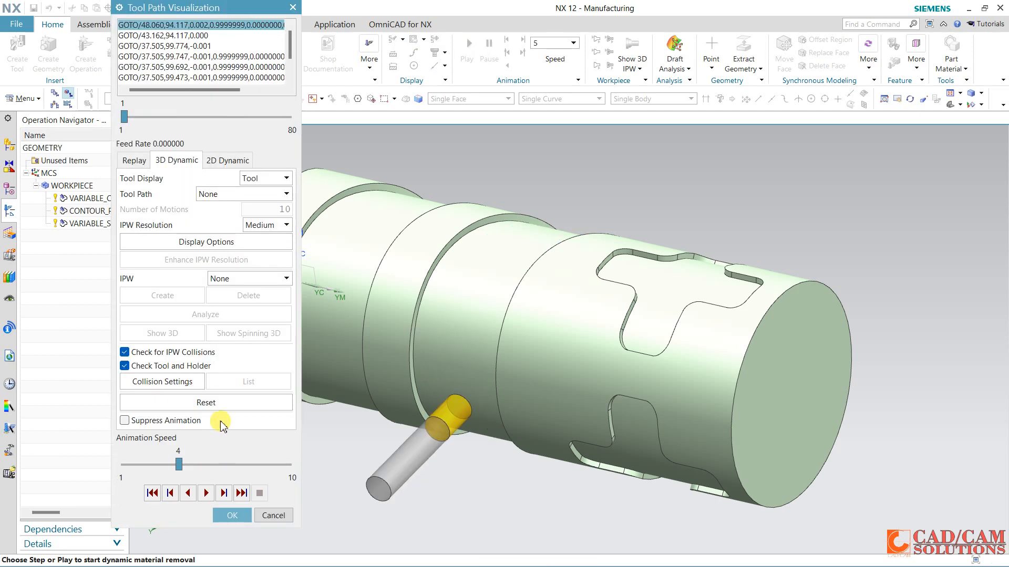
pyautogui.click(206, 492)
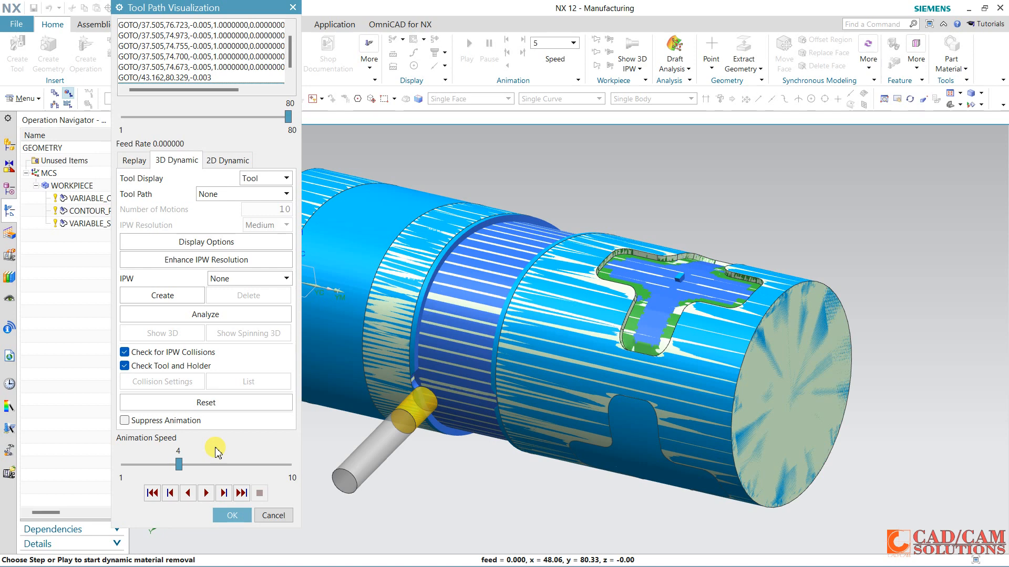
pyautogui.scroll(2, 464, 231)
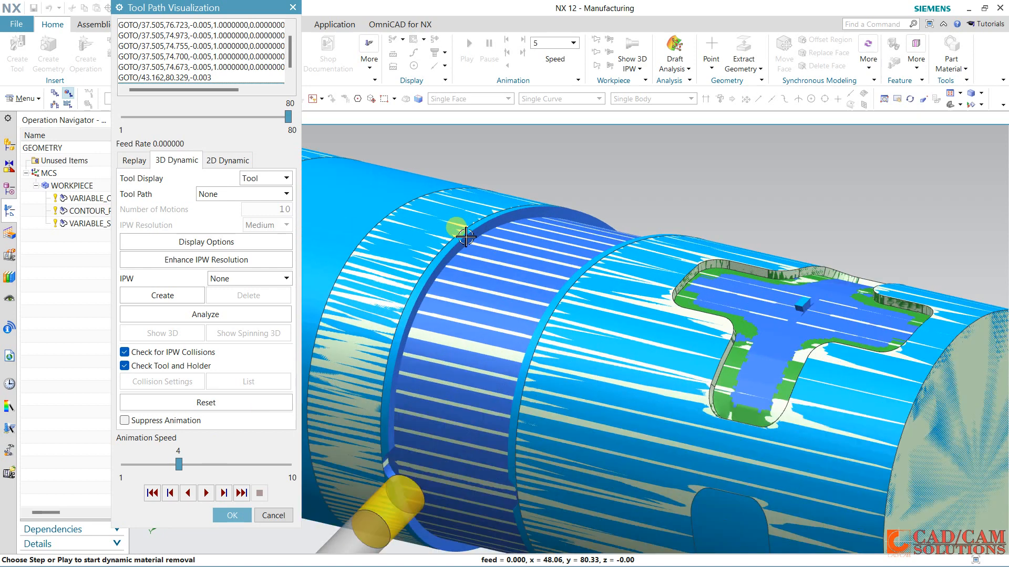
pyautogui.scroll(-2, 467, 231)
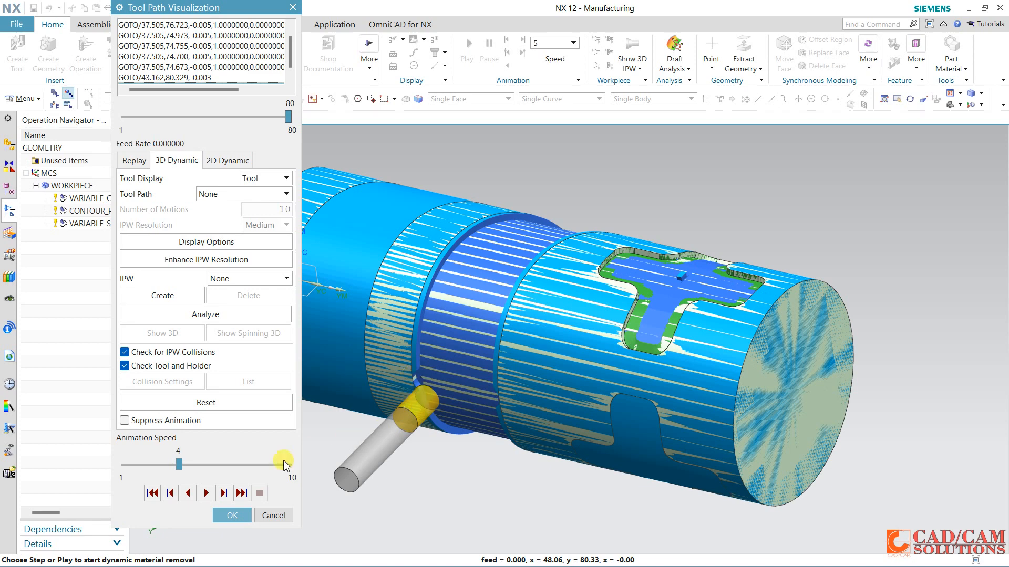
pyautogui.click(234, 515)
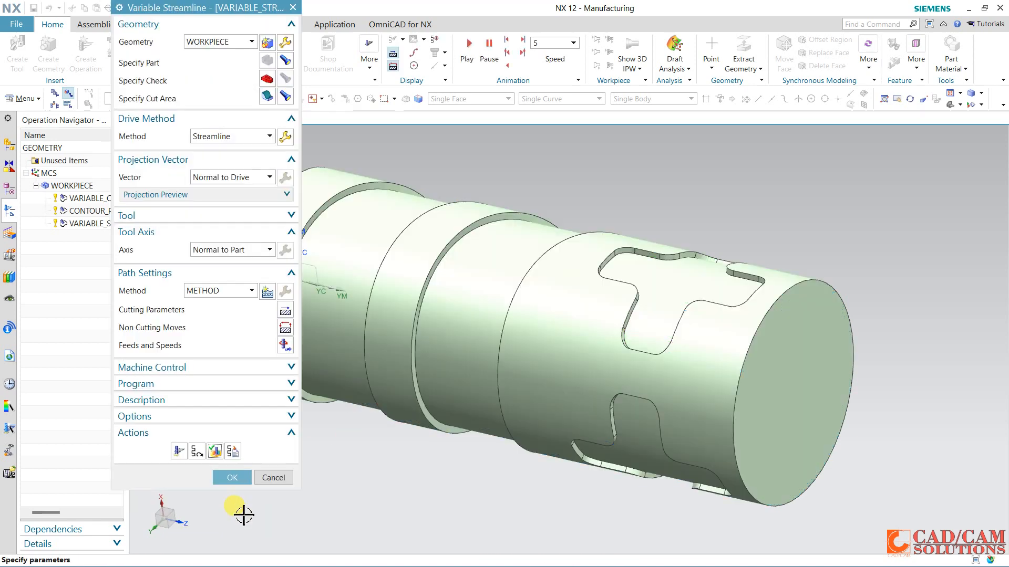
# Enable multi-depth cutting with a part stock offset of 3 and an increment of 1, and regenerate the streamline toolpath.
pyautogui.click(284, 311)
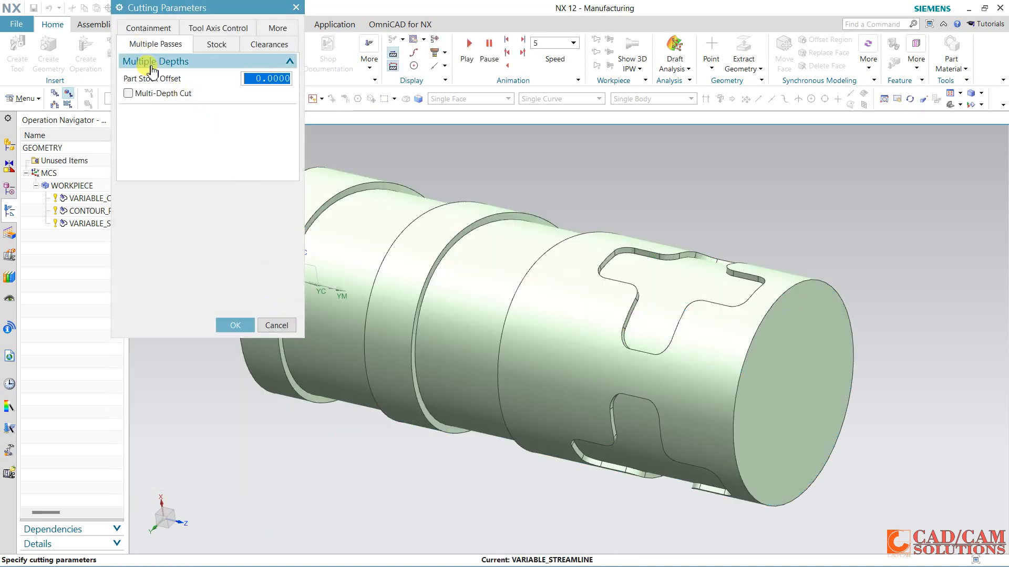
pyautogui.click(129, 93)
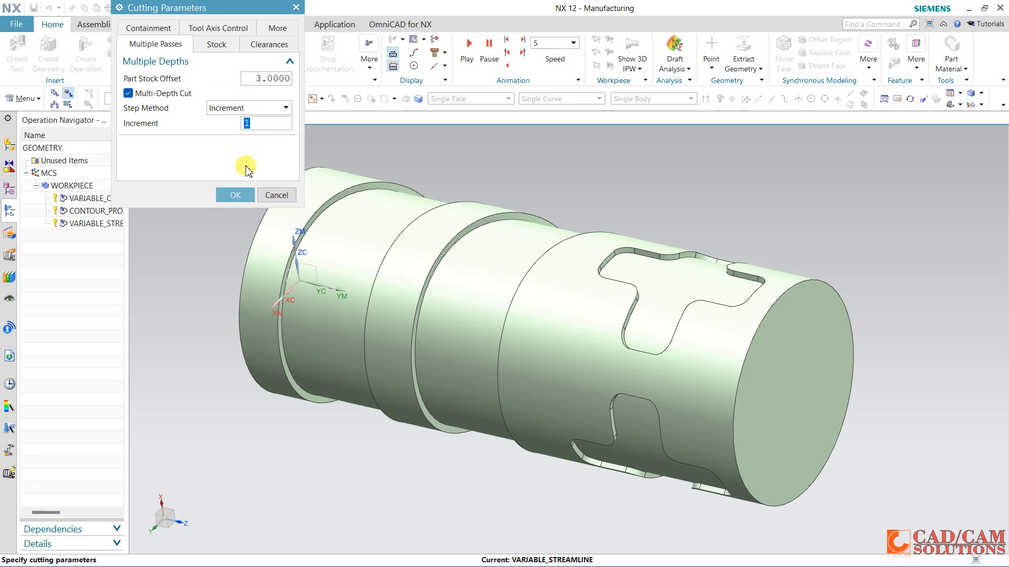
pyautogui.click(234, 195)
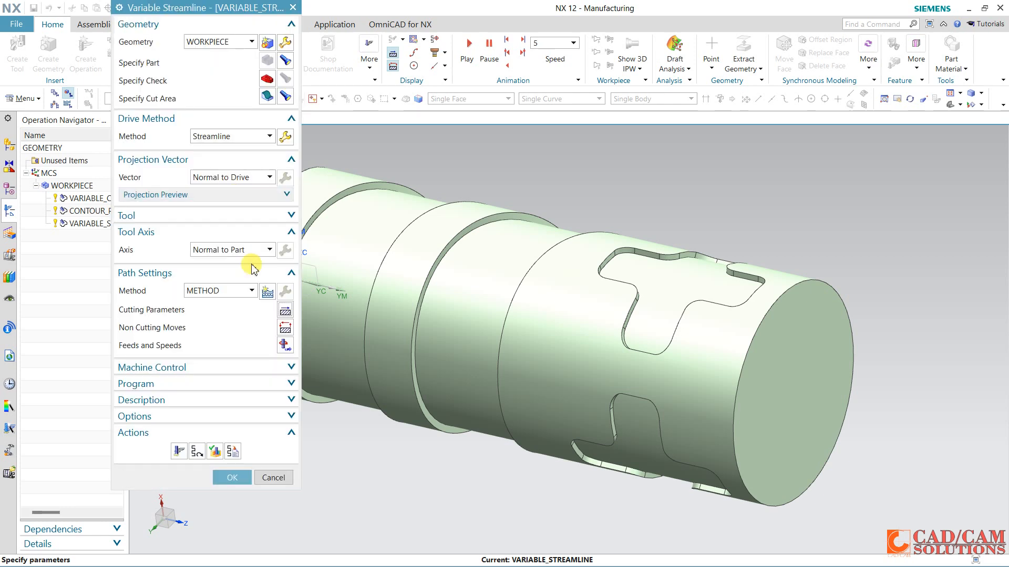
pyautogui.click(178, 451)
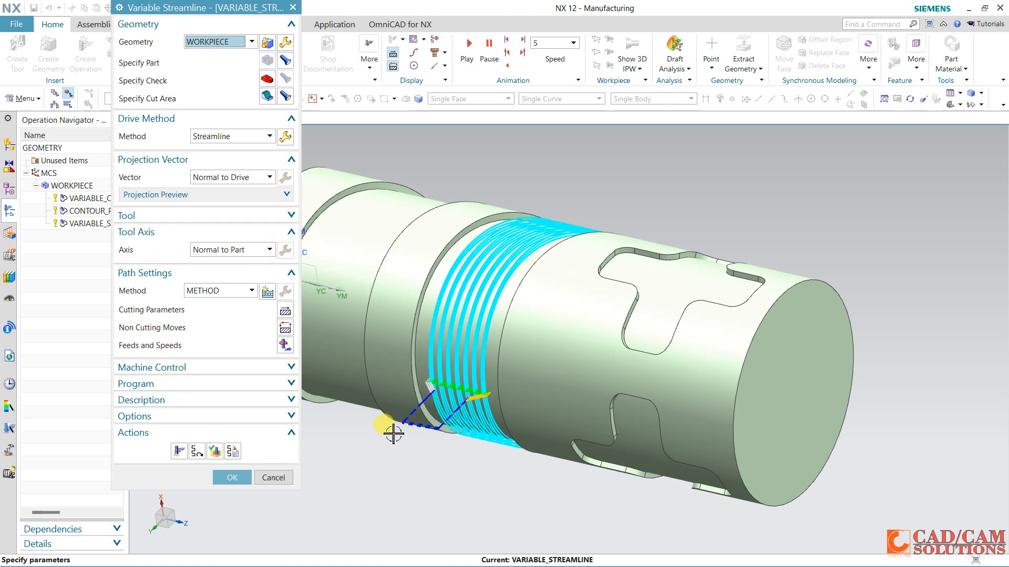
# Display the projection vectors of the streamline drive and examine their direction around the recessed band.
pyautogui.click(198, 195)
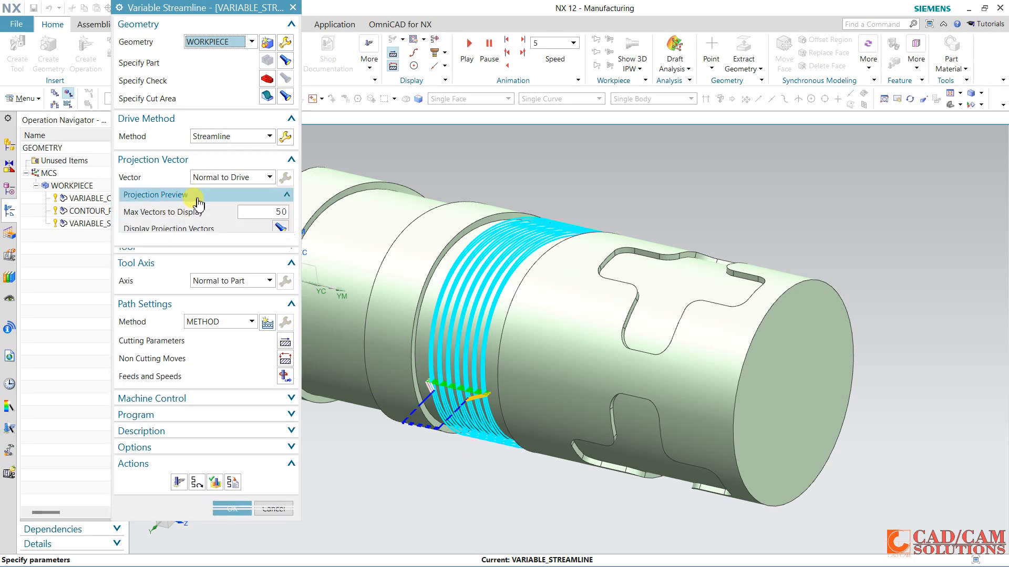
pyautogui.click(281, 229)
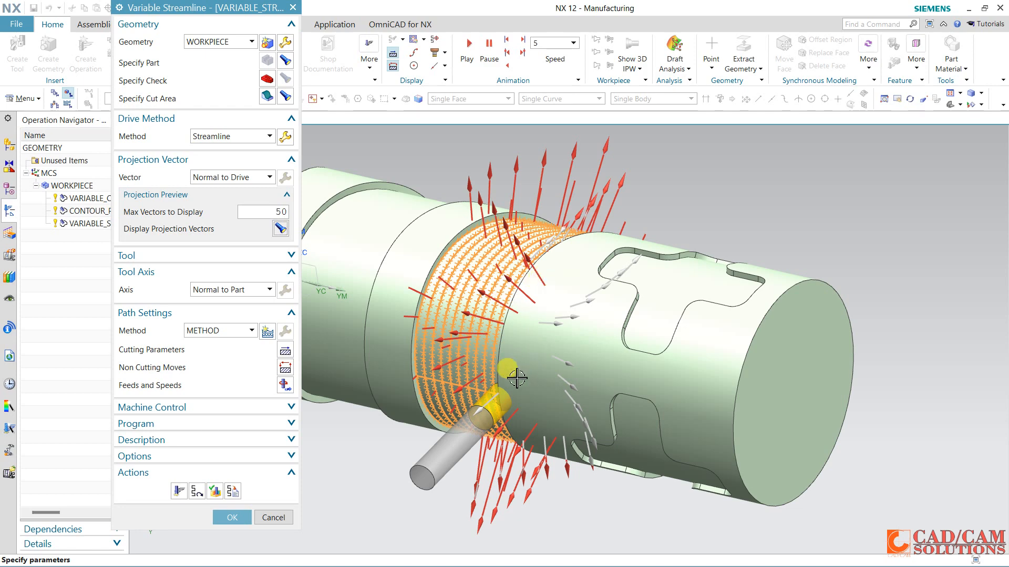
pyautogui.moveTo(681, 185); pyautogui.dragTo(606, 217, button='middle')
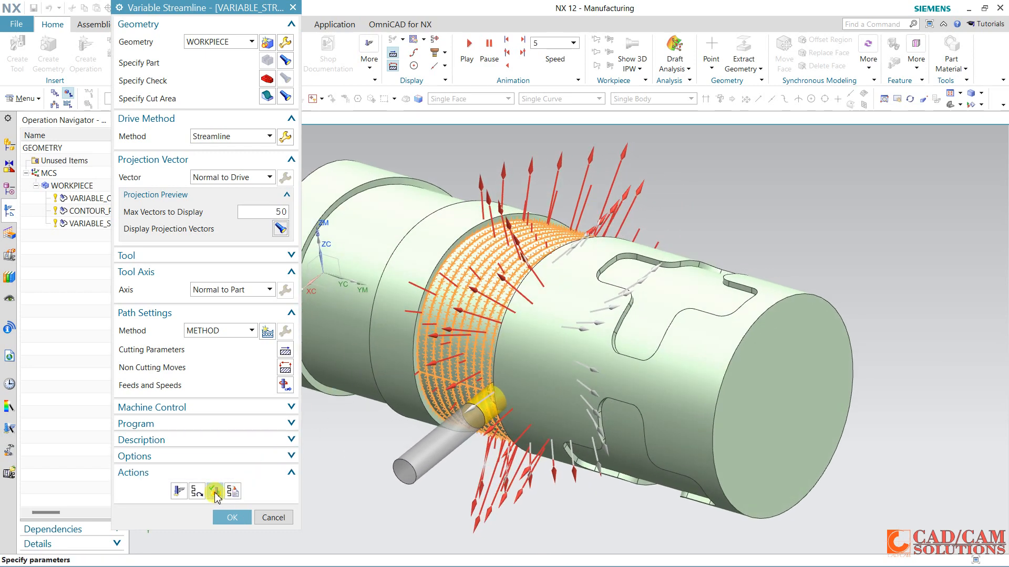
# Verify the multi-depth streamline toolpath with the 3D dynamic simulation and accept the Variable Streamline operation.
pyautogui.click(214, 493)
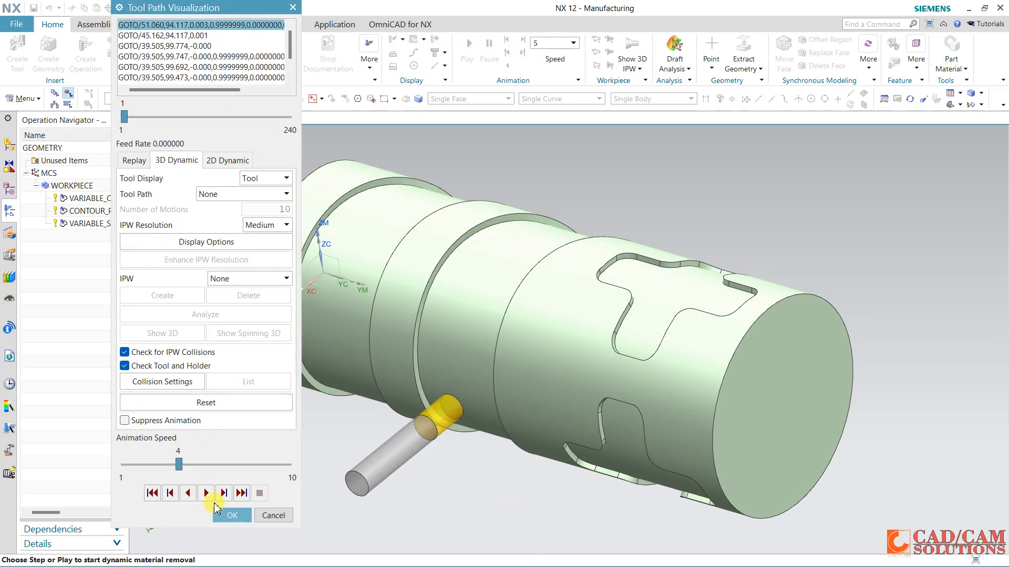
pyautogui.click(207, 493)
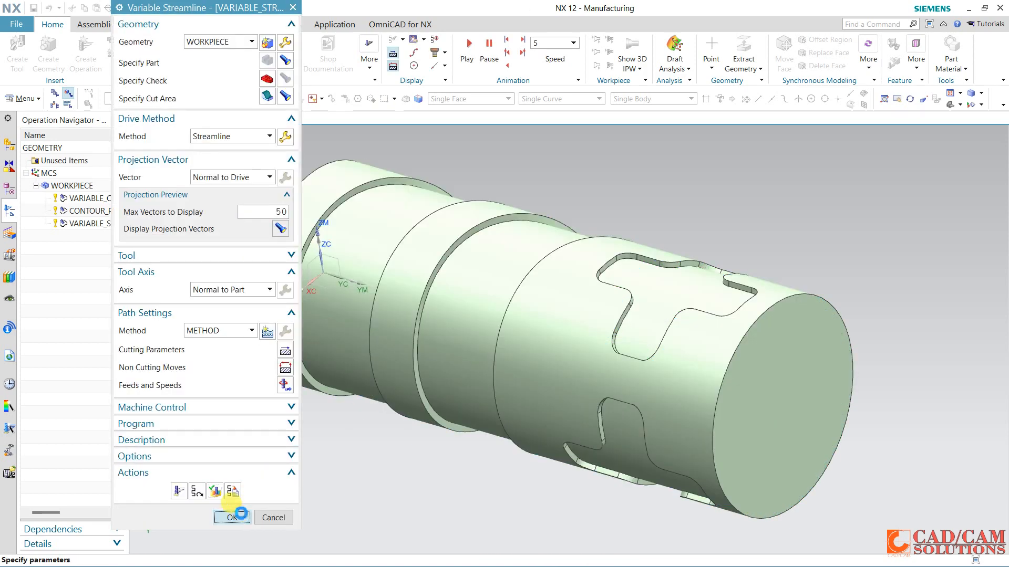
pyautogui.click(225, 515)
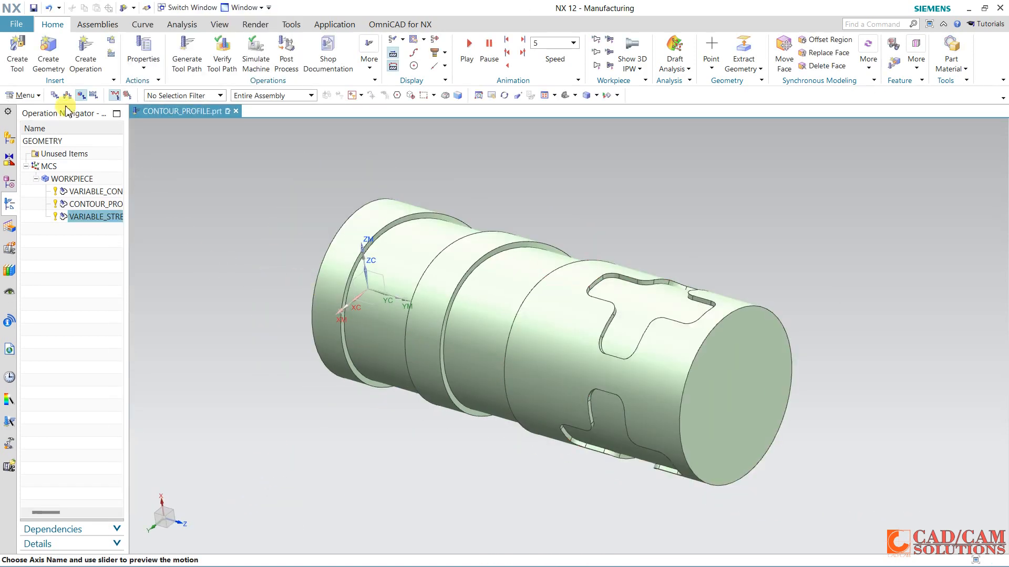
# Remove the existing 4-axis horizontal mill from the machine tool view and dismiss the information report.
pyautogui.click(72, 97)
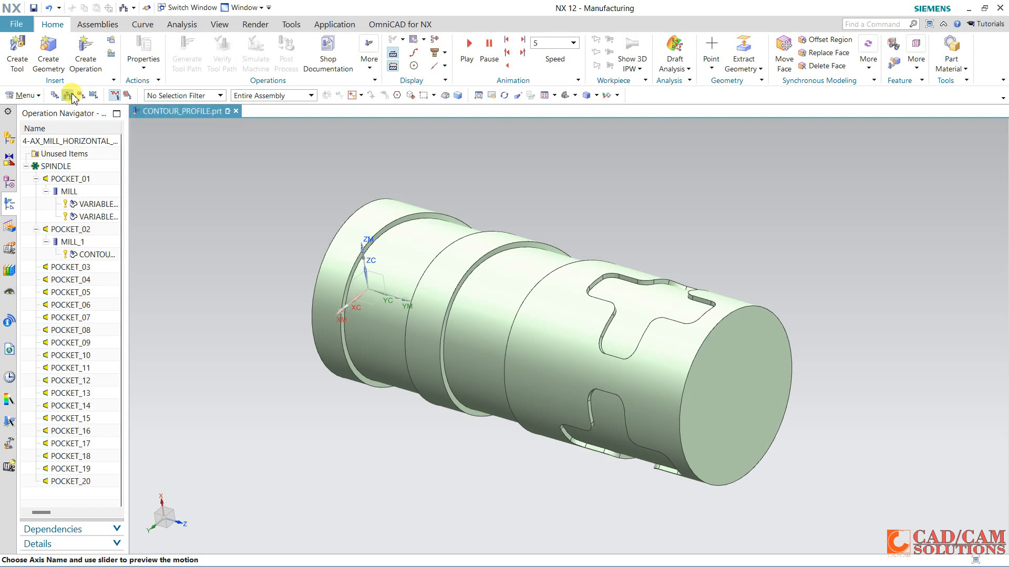
pyautogui.rightClick(75, 142)
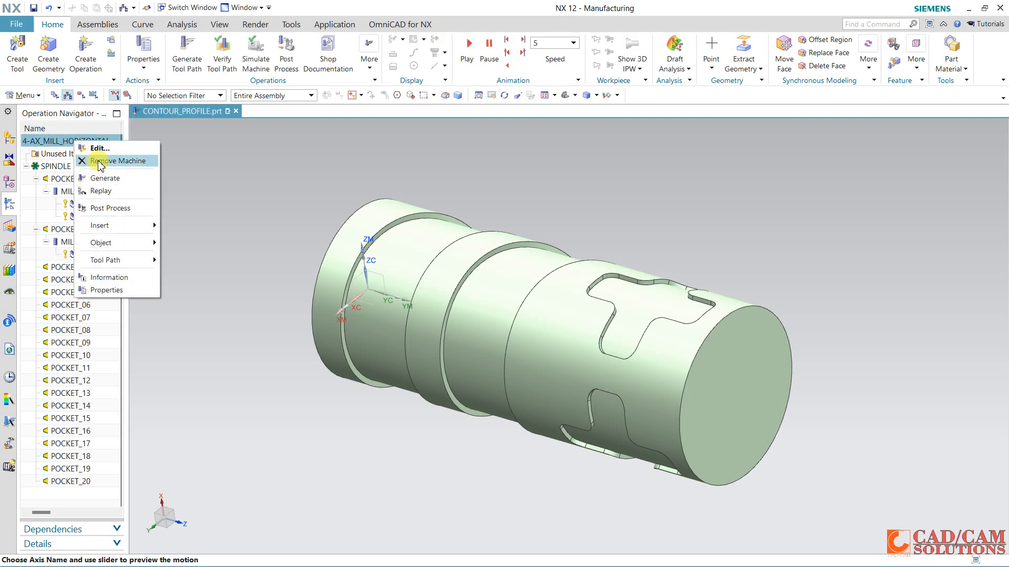
pyautogui.click(56, 142)
pyautogui.rightClick(62, 146)
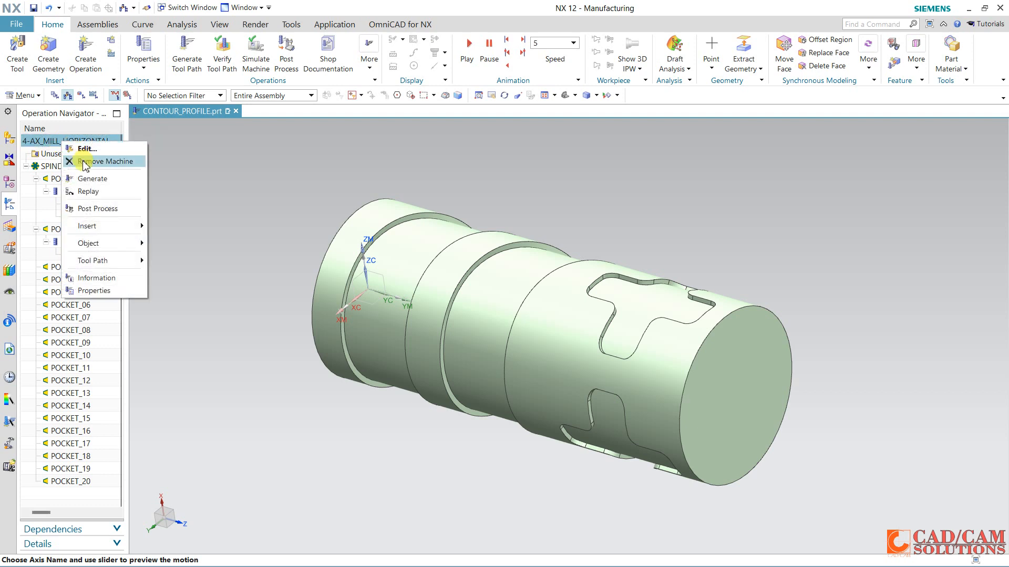
pyautogui.click(151, 198)
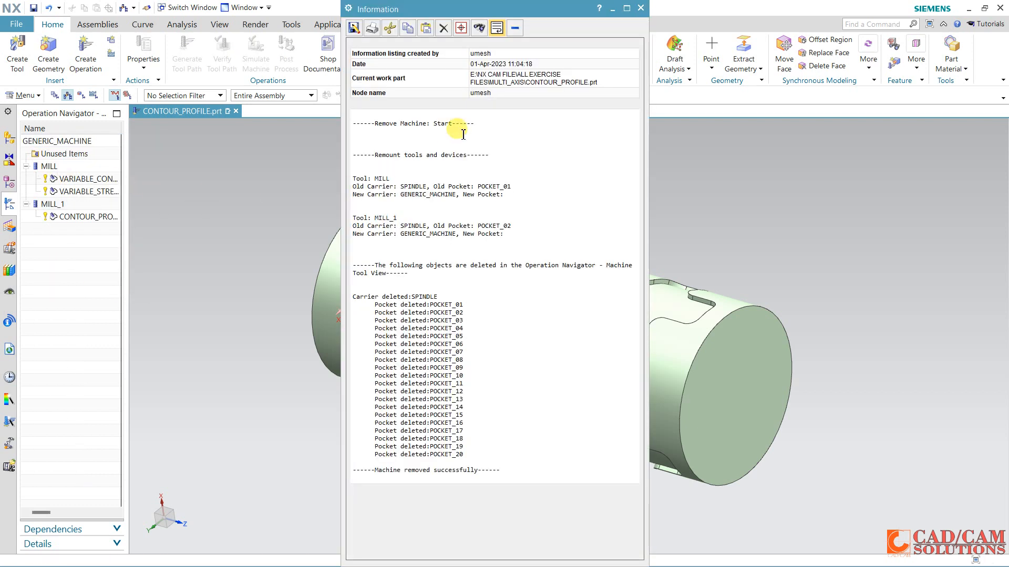
pyautogui.click(641, 9)
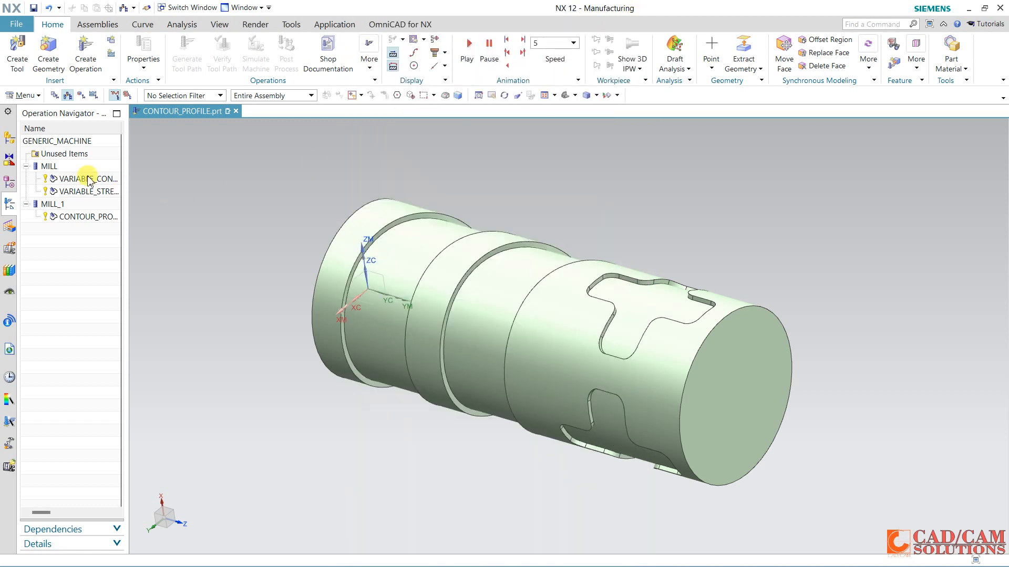
# Edit the generic machine in the machine tool view and search the machine library for the MILL class.
pyautogui.click(9, 138)
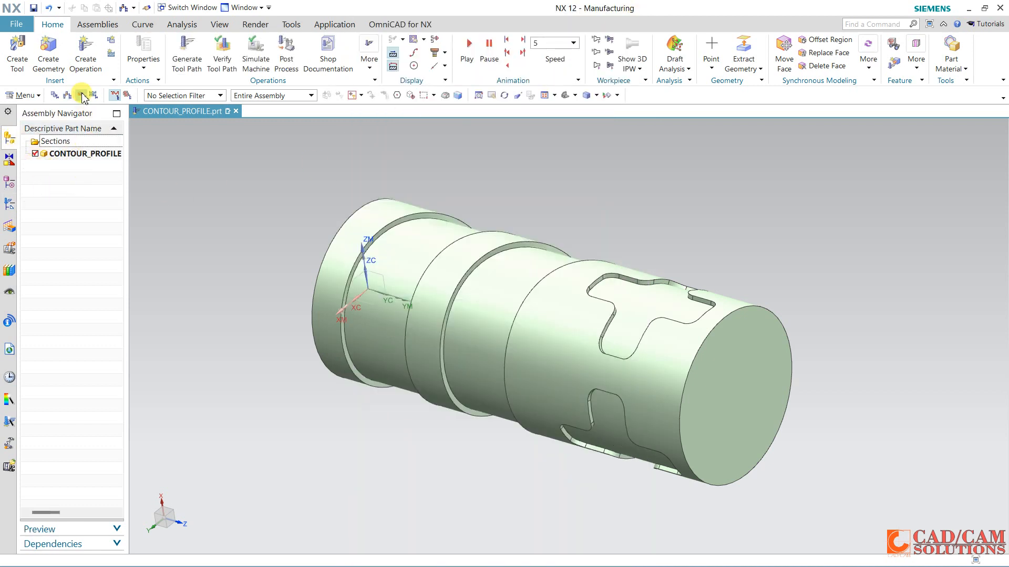
pyautogui.click(10, 204)
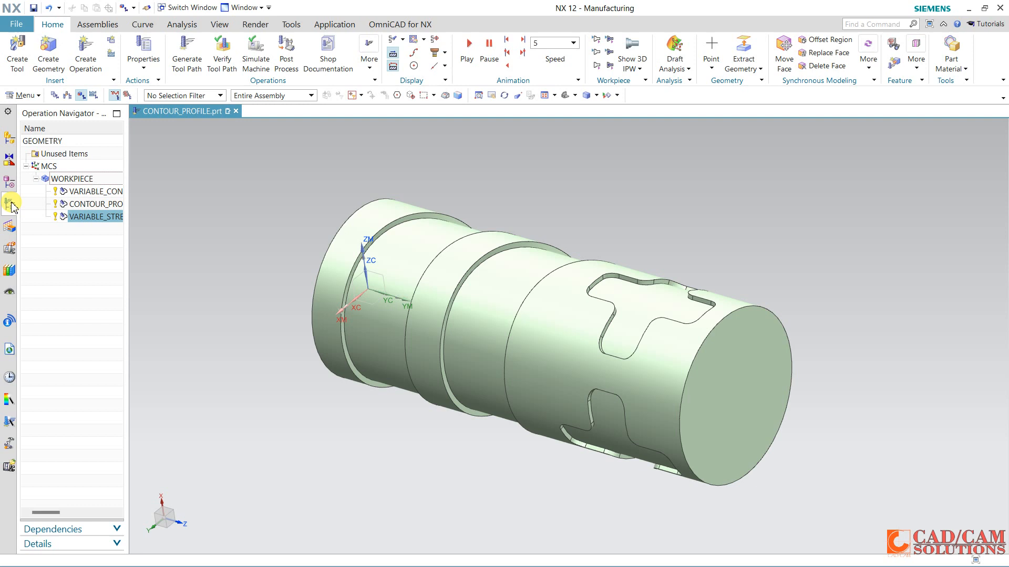
pyautogui.click(68, 95)
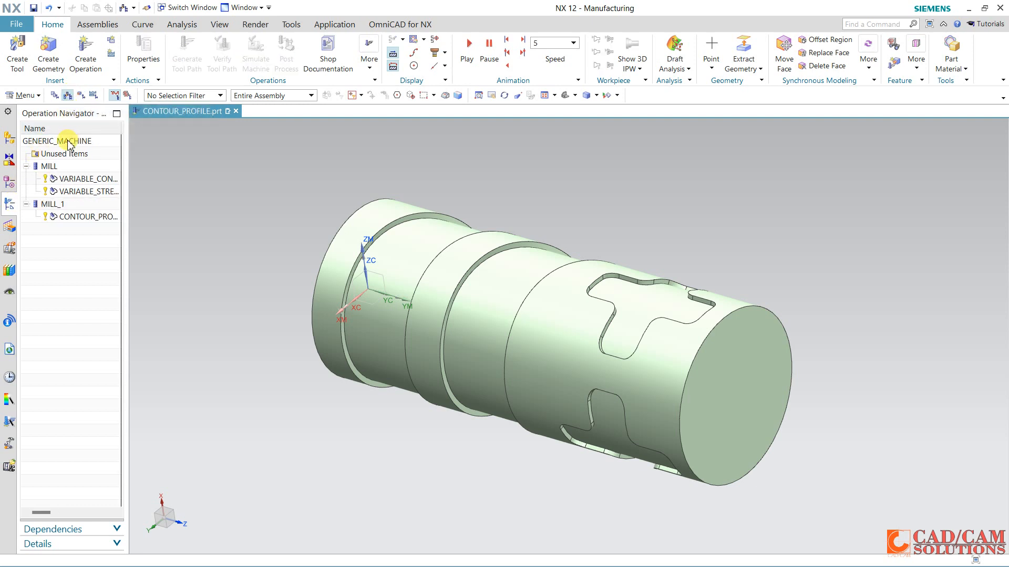
pyautogui.rightClick(70, 143)
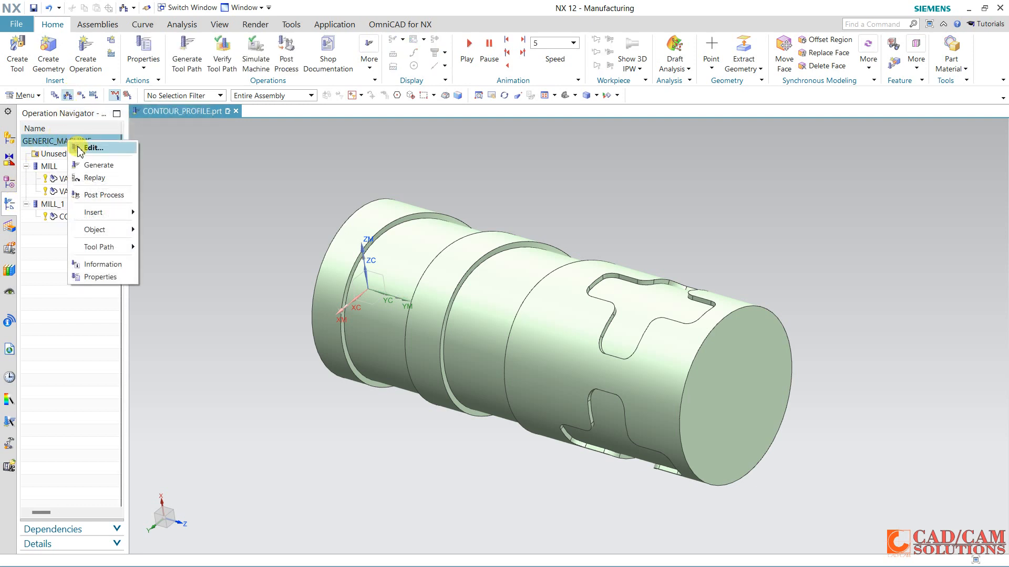
pyautogui.click(89, 148)
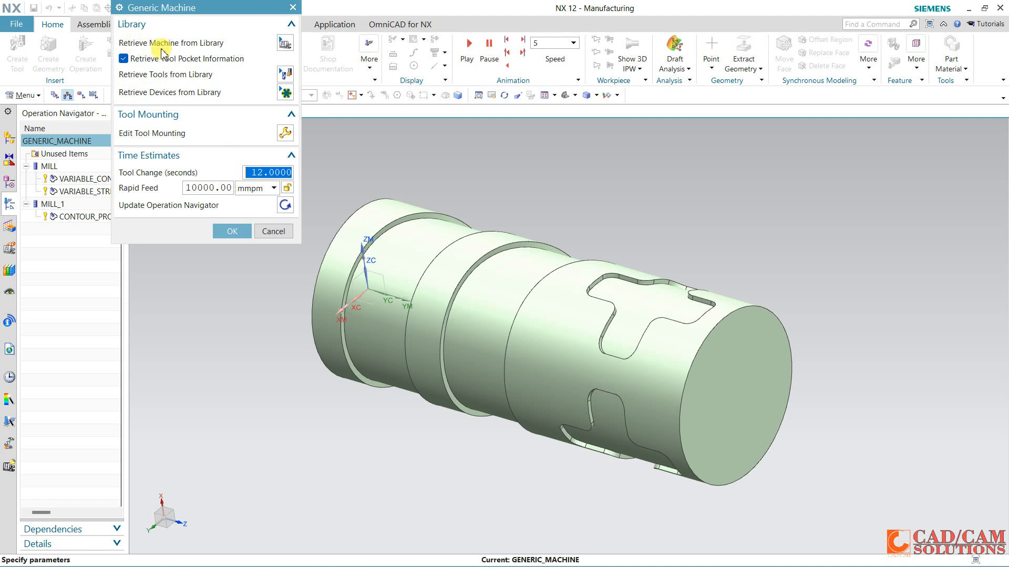
pyautogui.click(284, 43)
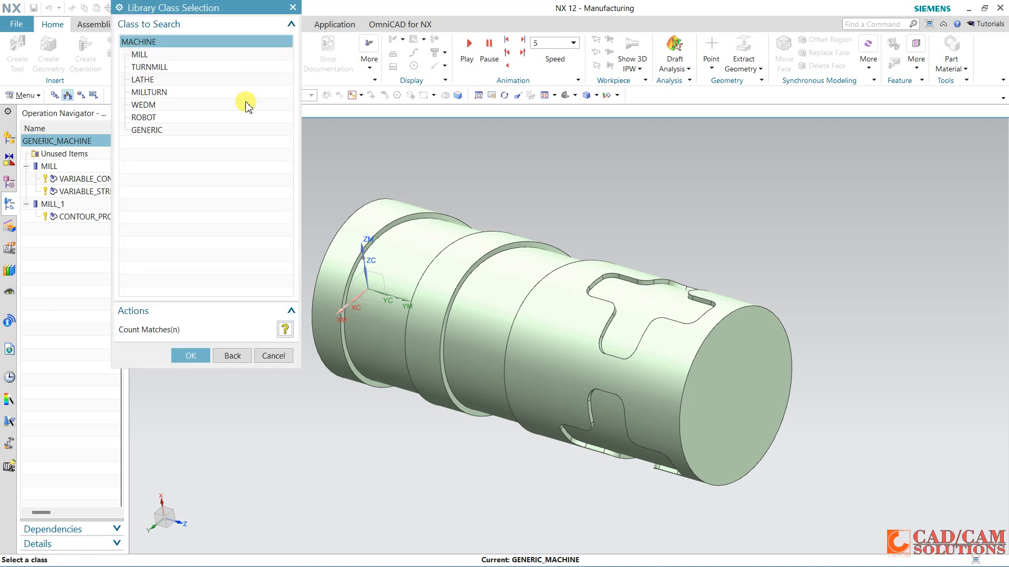
pyautogui.doubleClick(145, 56)
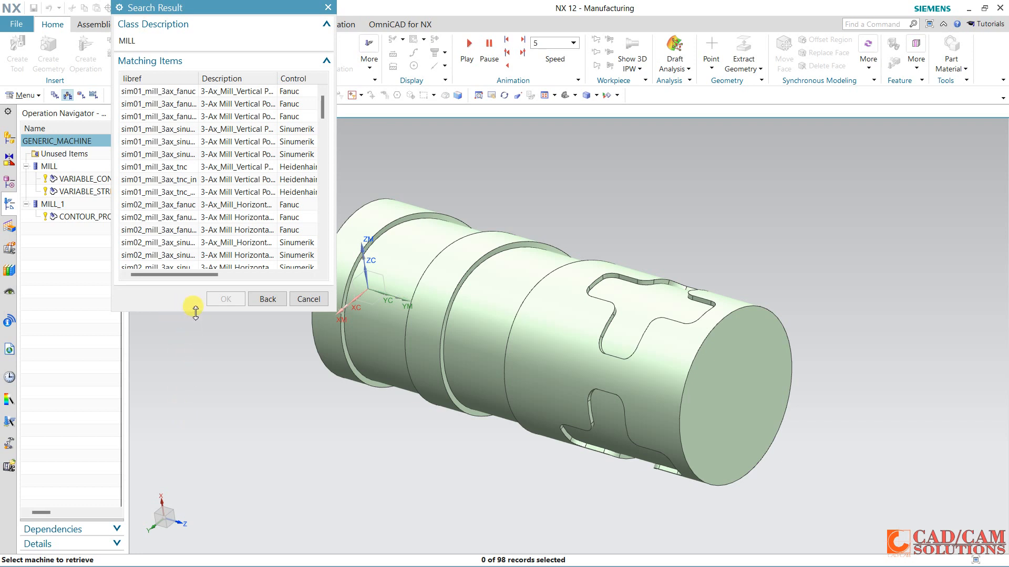
# Retrieve the sim03 4-Ax Mill Horizontal B-Table machine with Fanuc control from the matching library items.
pyautogui.moveTo(195, 312); pyautogui.dragTo(196, 478)
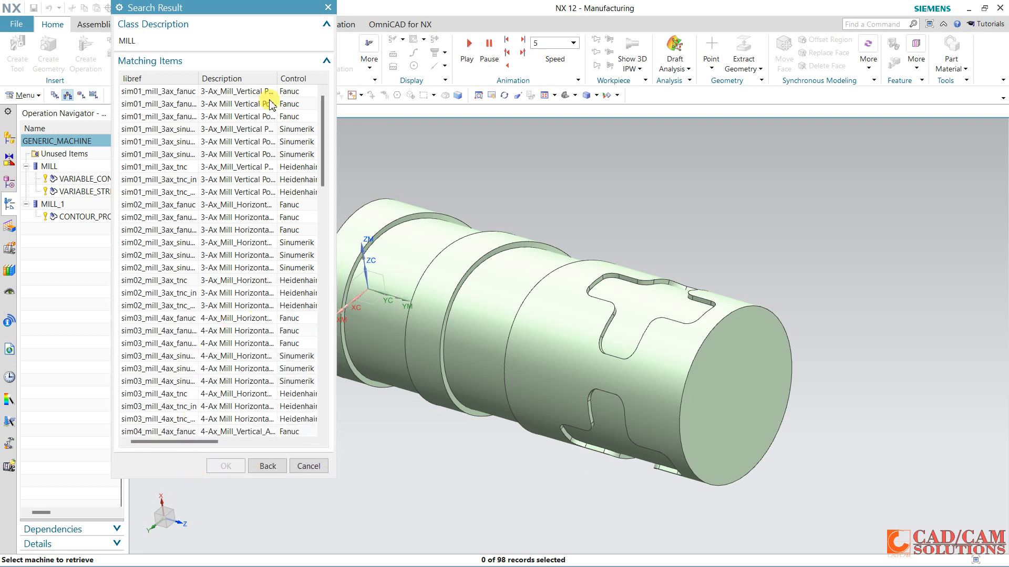
pyautogui.moveTo(276, 78); pyautogui.dragTo(304, 78)
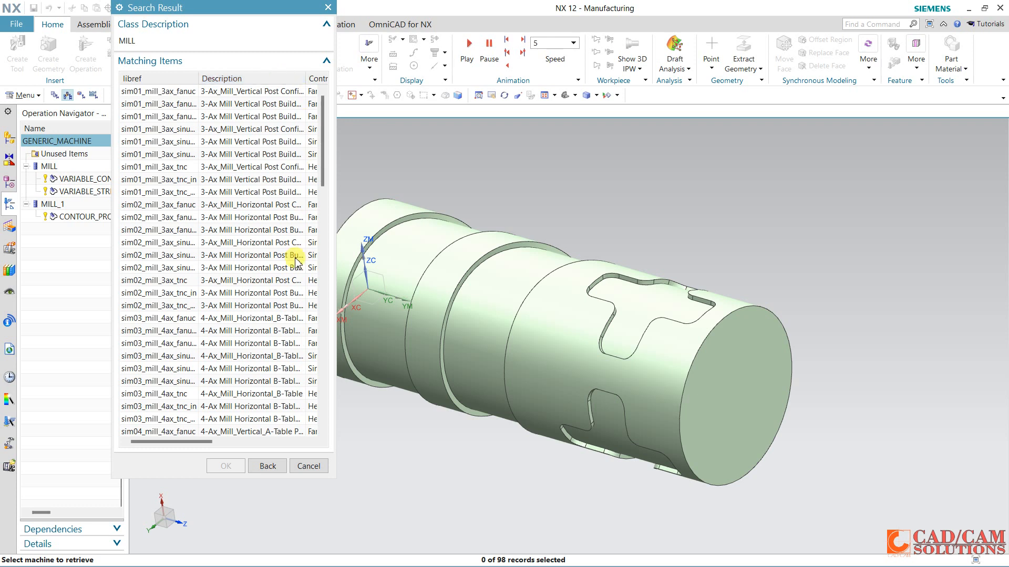
pyautogui.click(281, 319)
pyautogui.click(281, 331)
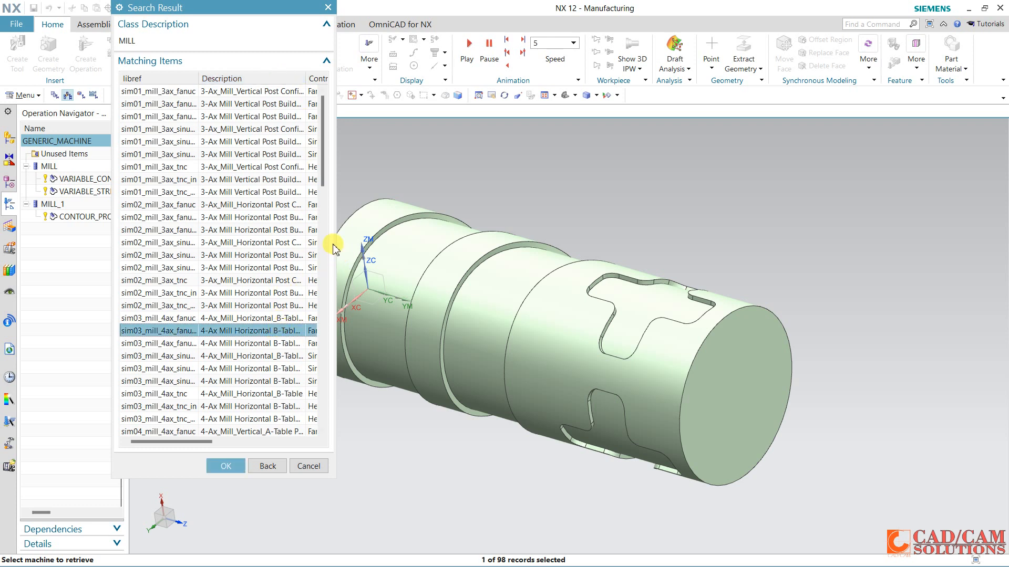
pyautogui.moveTo(344, 246); pyautogui.dragTo(401, 259)
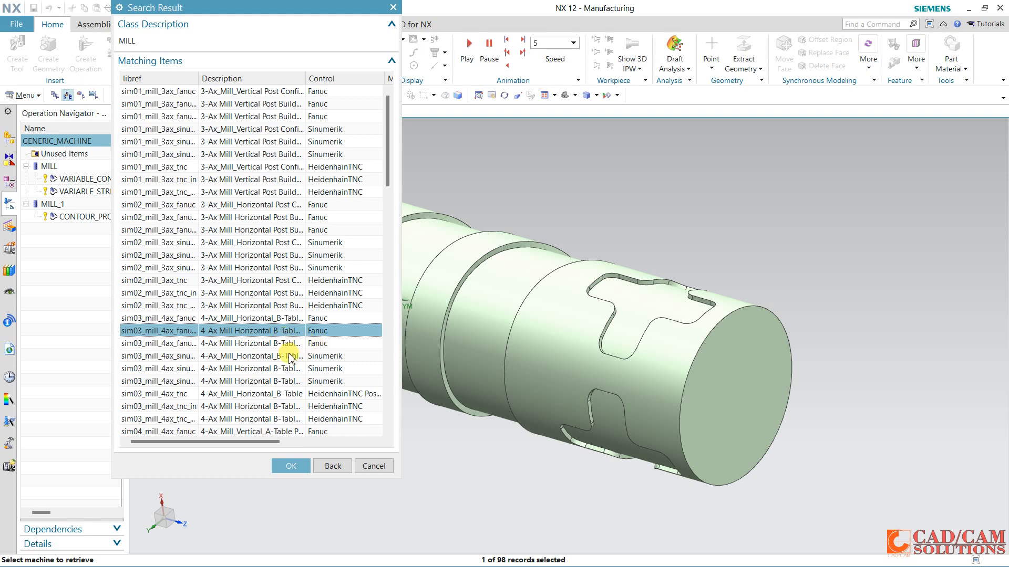
pyautogui.click(290, 466)
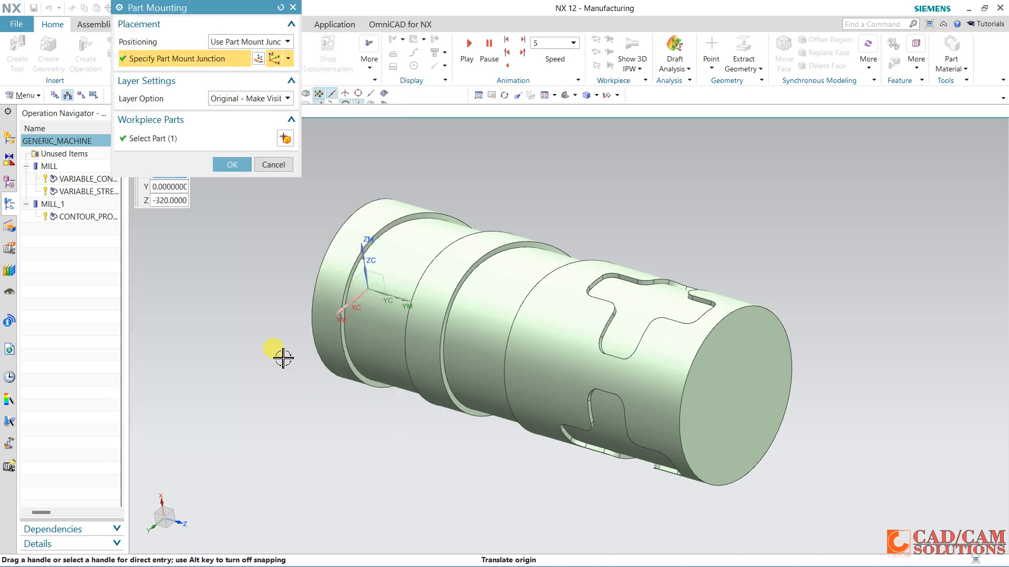
# Mount the cylindrical part with the Use Part Mount Junction positioning, update the operation navigator, and accept the machine settings.
pyautogui.click(188, 135)
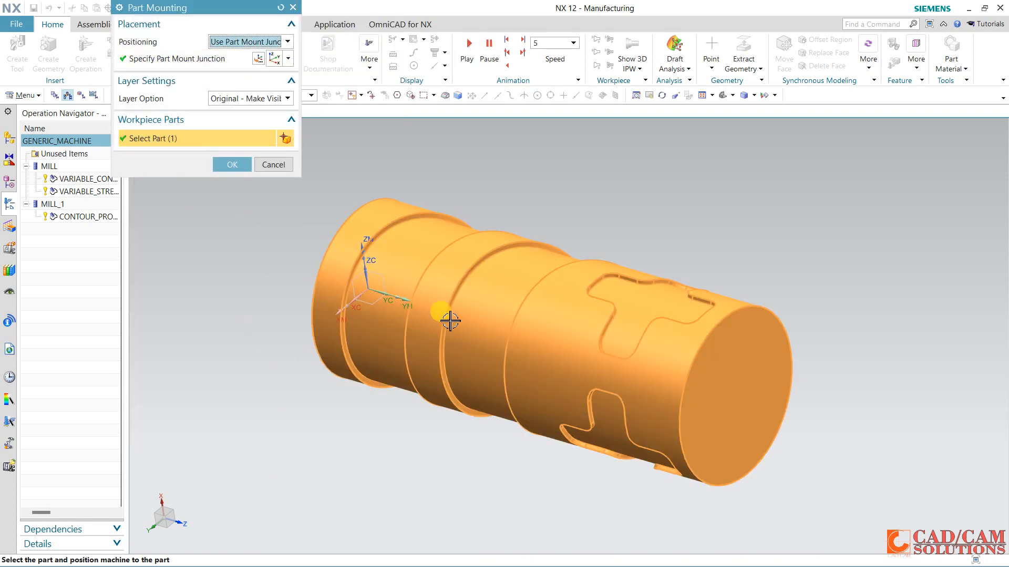
pyautogui.scroll(-3, 484, 323)
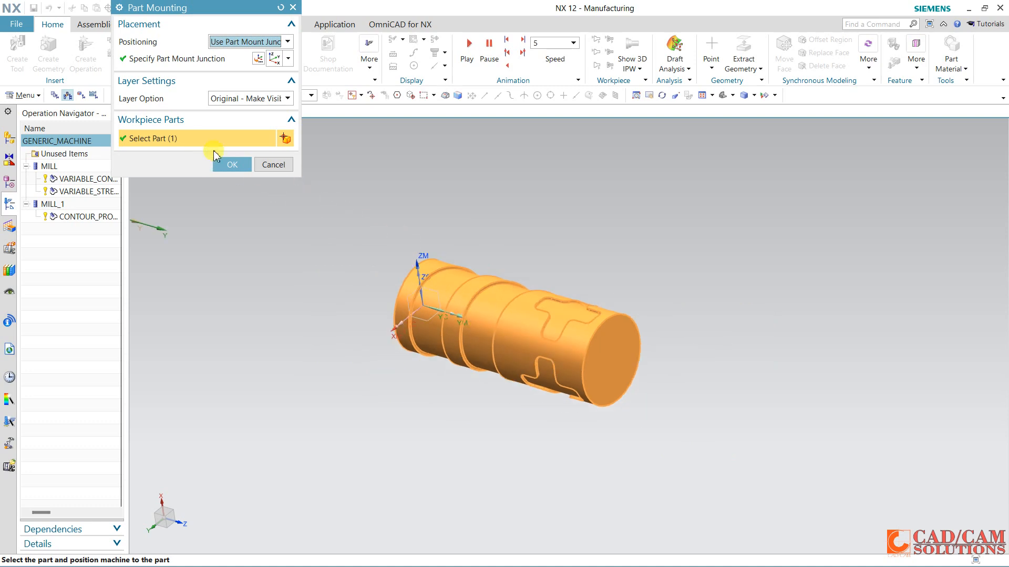
pyautogui.click(228, 167)
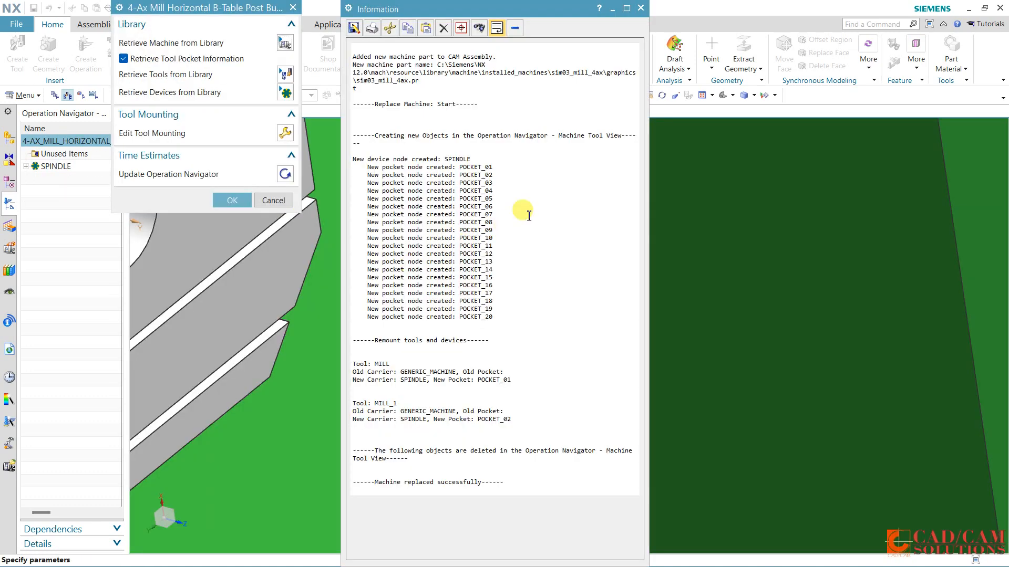
pyautogui.click(640, 8)
pyautogui.click(286, 175)
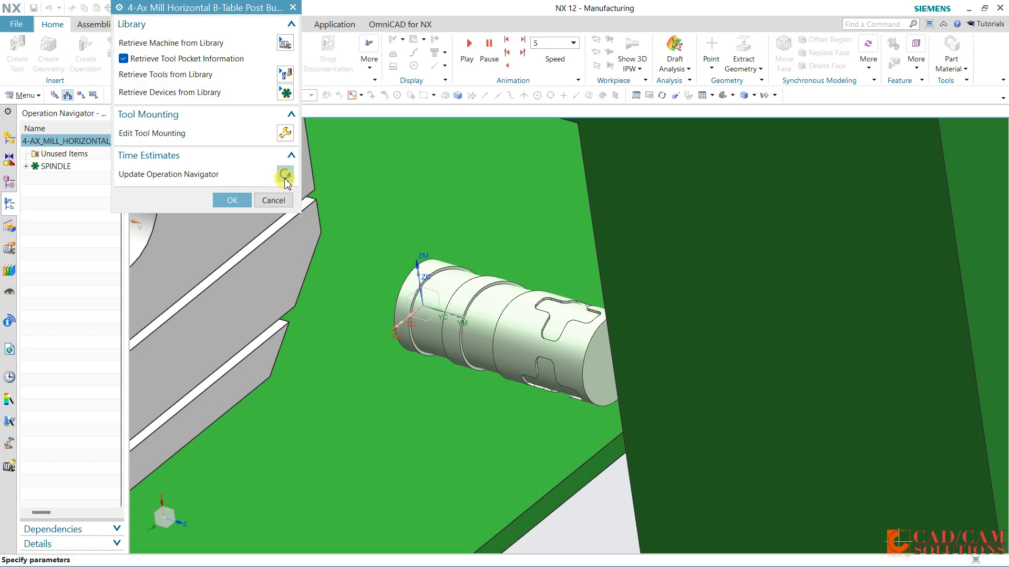
pyautogui.click(231, 200)
pyautogui.moveTo(547, 311); pyautogui.dragTo(604, 243, button='middle')
pyautogui.click(96, 25)
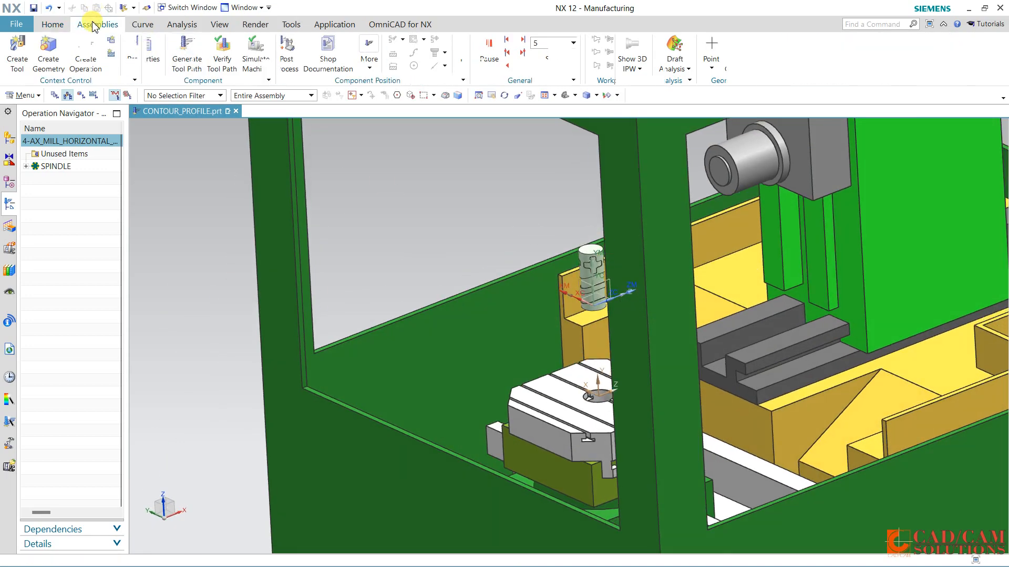
pyautogui.click(555, 297)
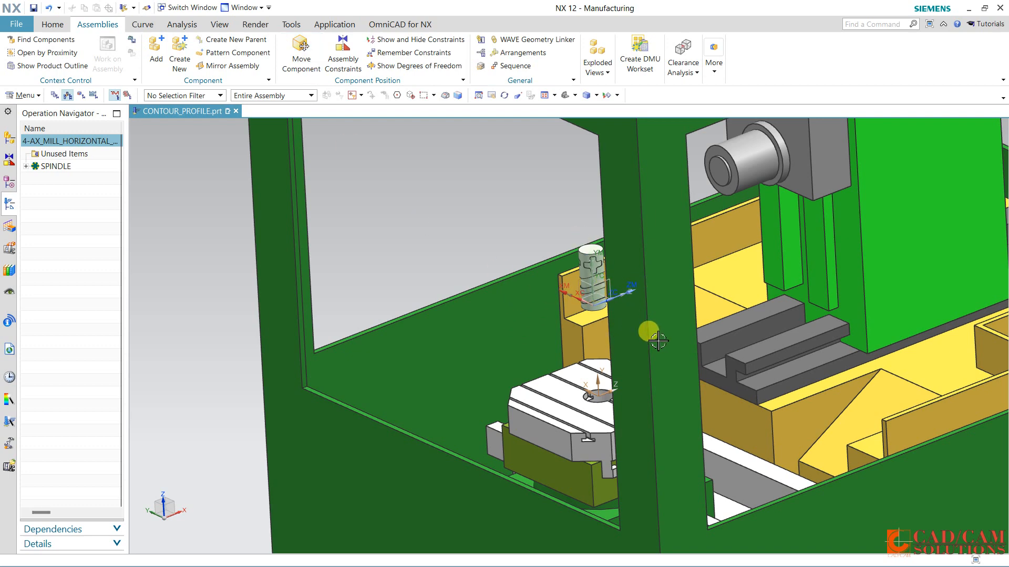
pyautogui.moveTo(442, 258); pyautogui.dragTo(452, 253, button='middle')
pyautogui.click(619, 244)
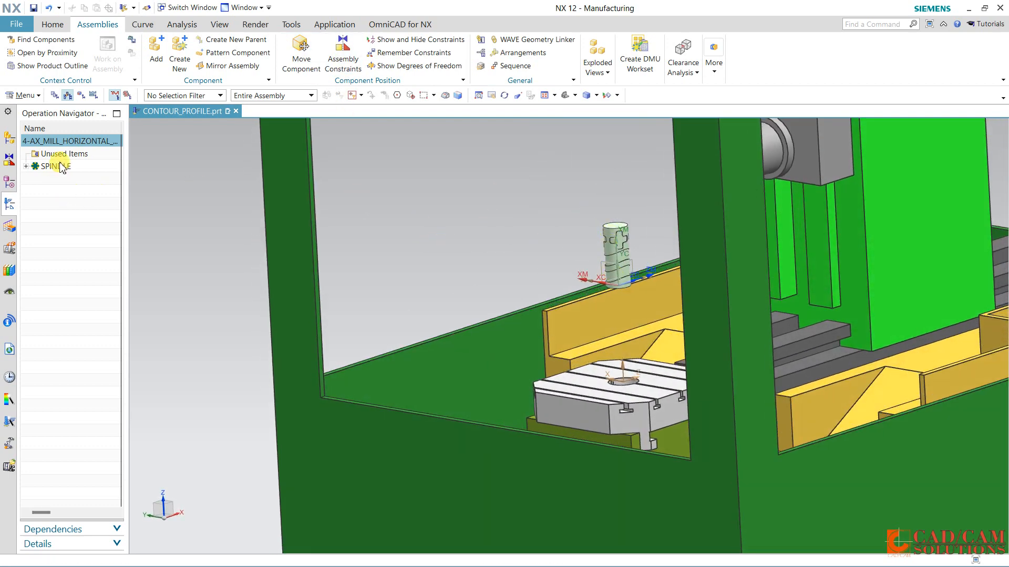
# Simulate the Variable Streamline operation on the machine at speed 9 and watch the spindle's motion around the part.
pyautogui.click(82, 98)
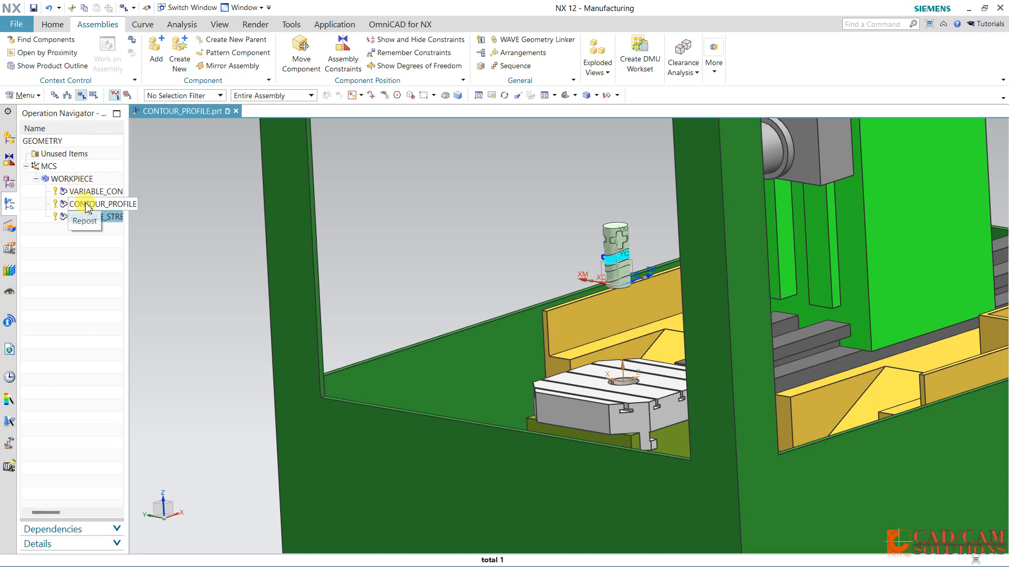
pyautogui.click(51, 25)
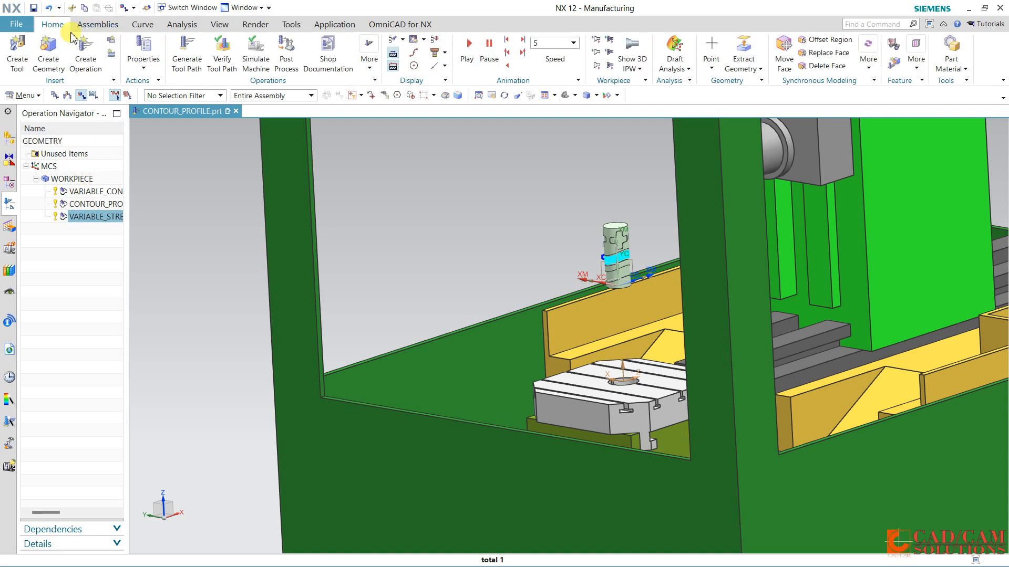
pyautogui.click(233, 62)
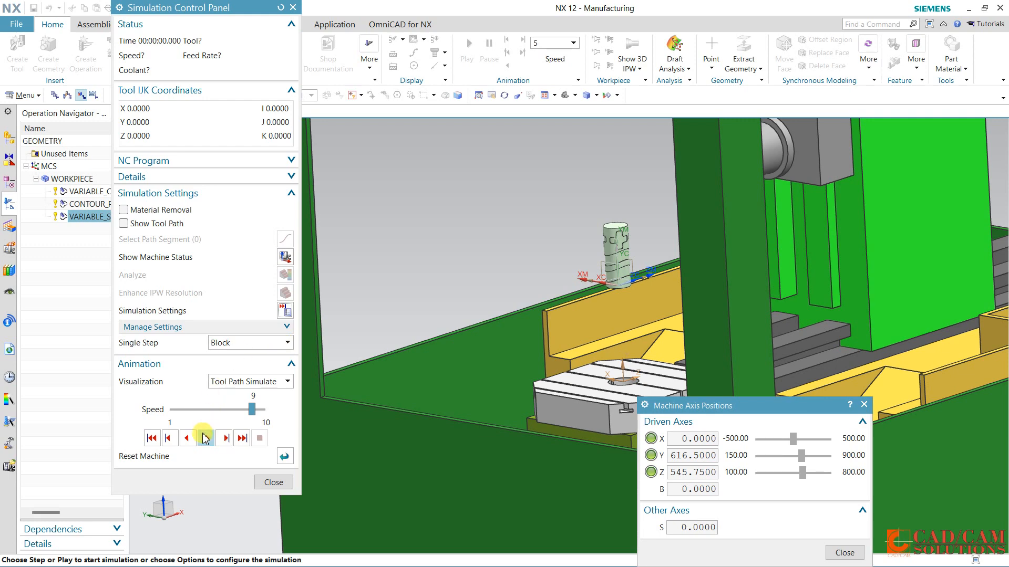
pyautogui.click(206, 438)
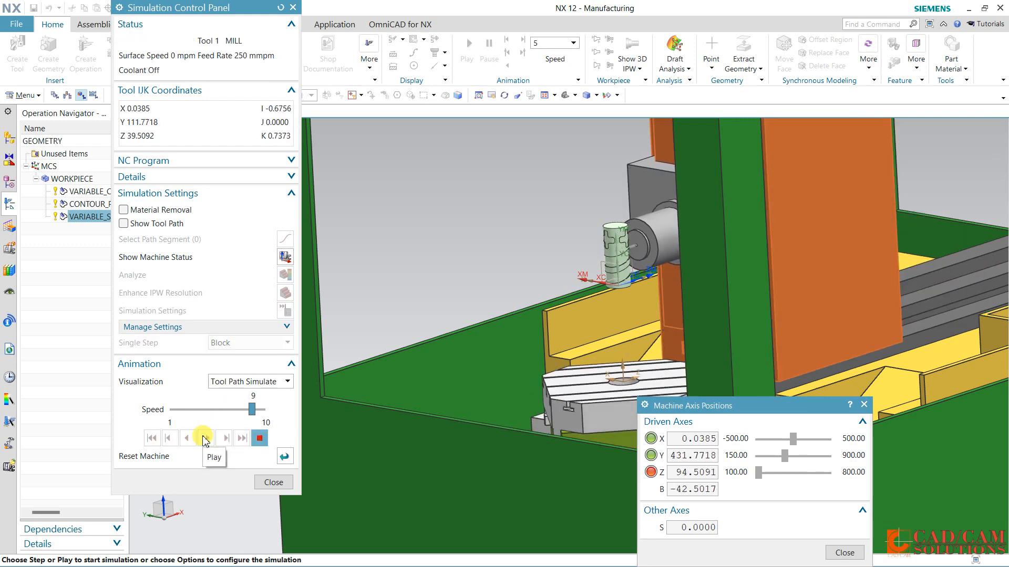
pyautogui.scroll(3, 539, 297)
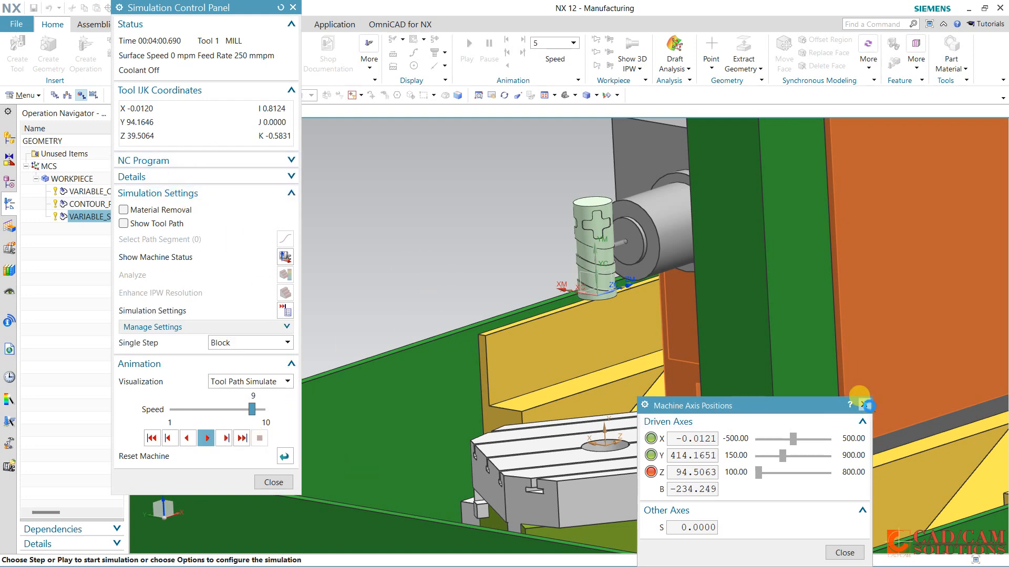
# Close the current simulation and axis positions, and replay the Variable Streamline operation on the machine with material removal enabled.
pyautogui.click(863, 406)
pyautogui.click(274, 482)
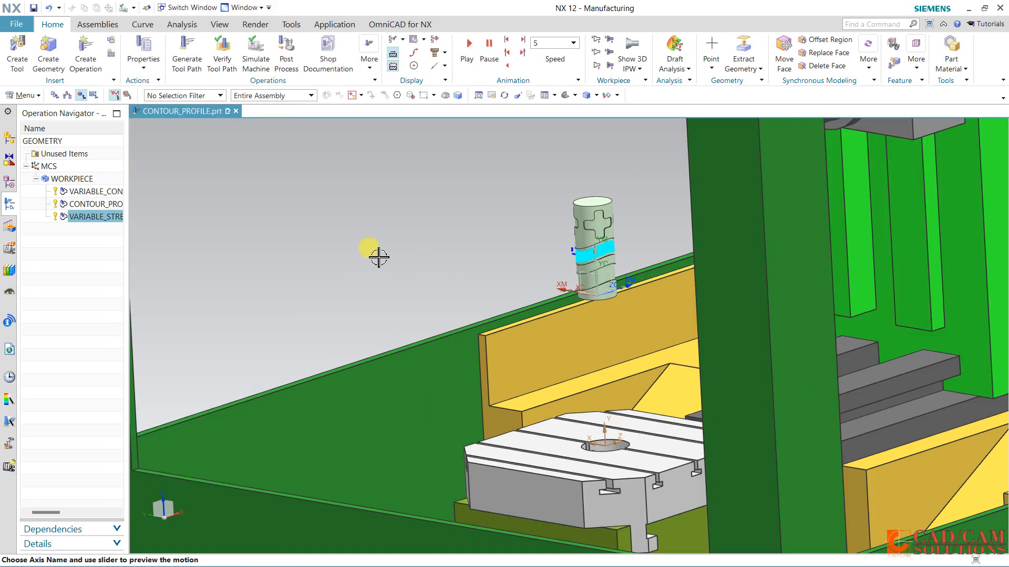
pyautogui.moveTo(378, 257); pyautogui.dragTo(355, 255, button='middle')
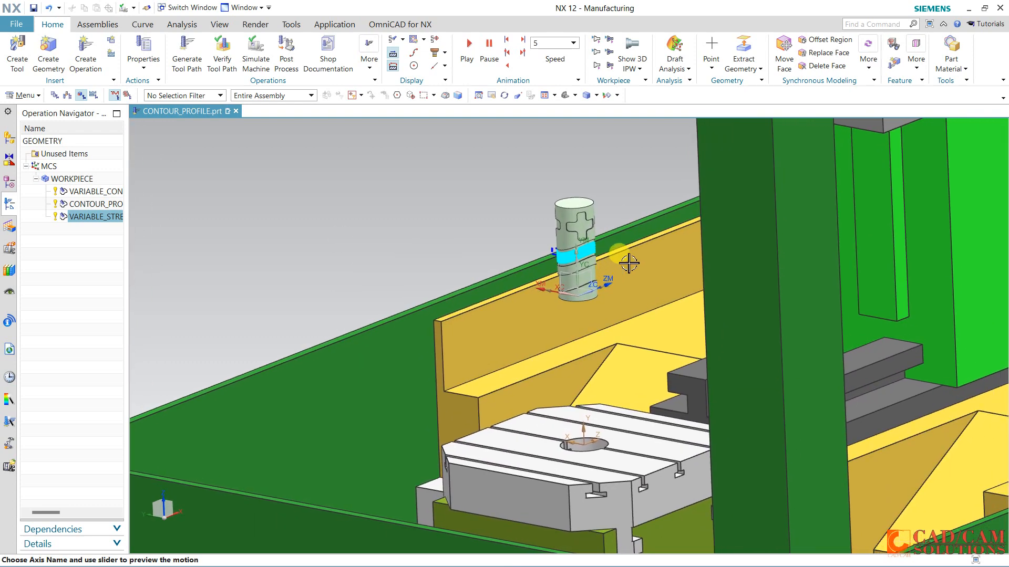
pyautogui.scroll(2, 630, 251)
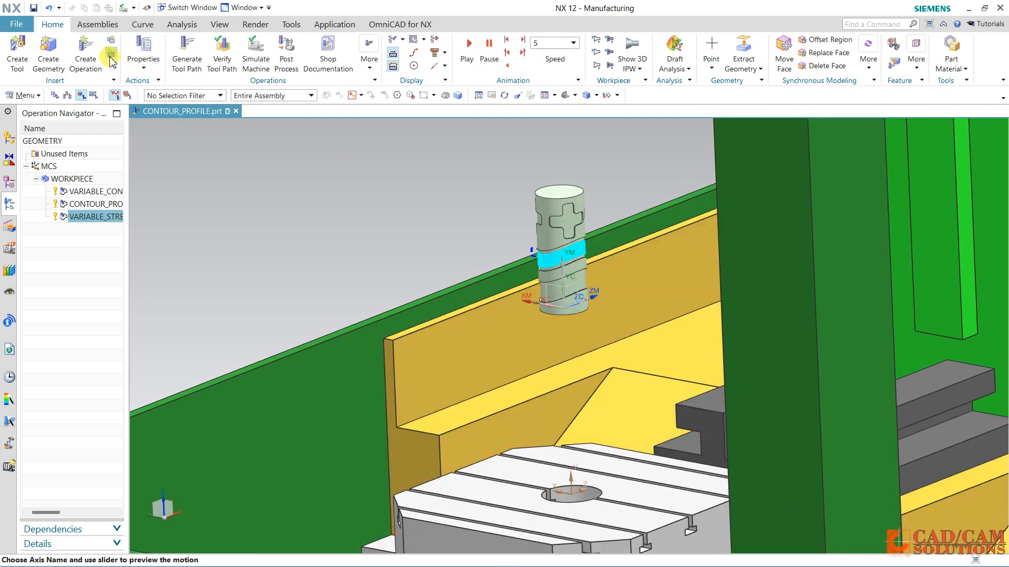
pyautogui.click(256, 52)
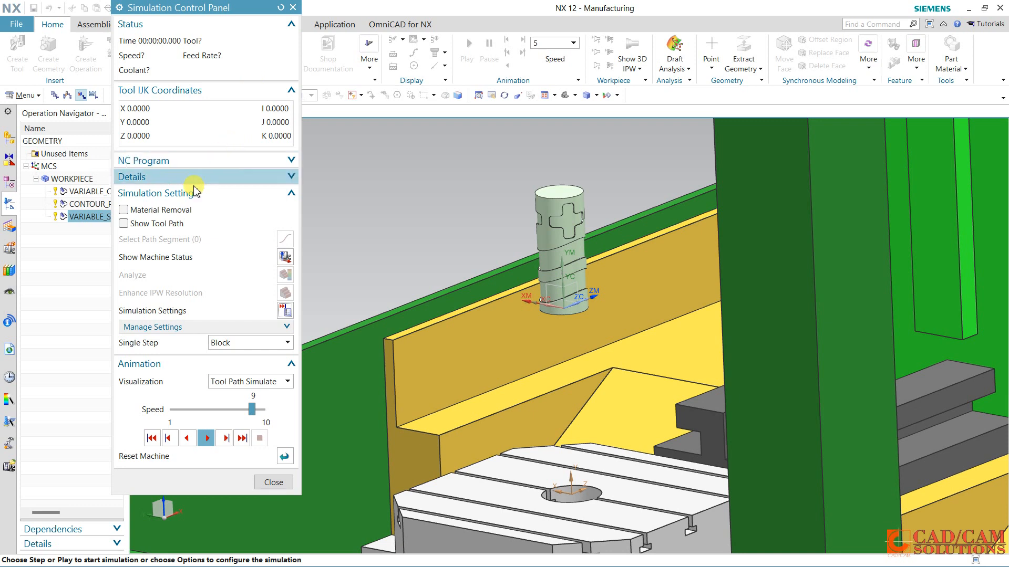
pyautogui.click(155, 211)
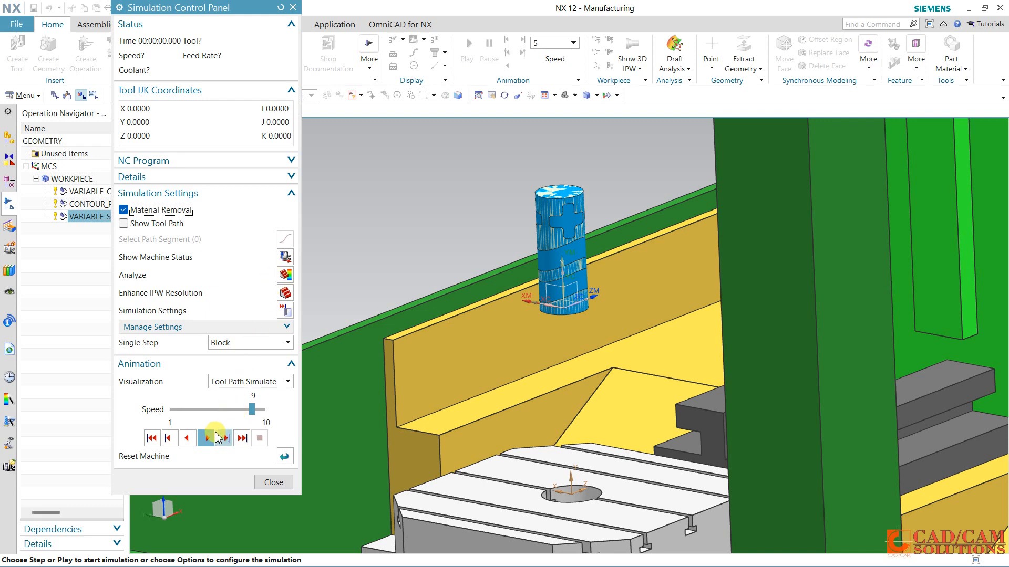
pyautogui.click(218, 438)
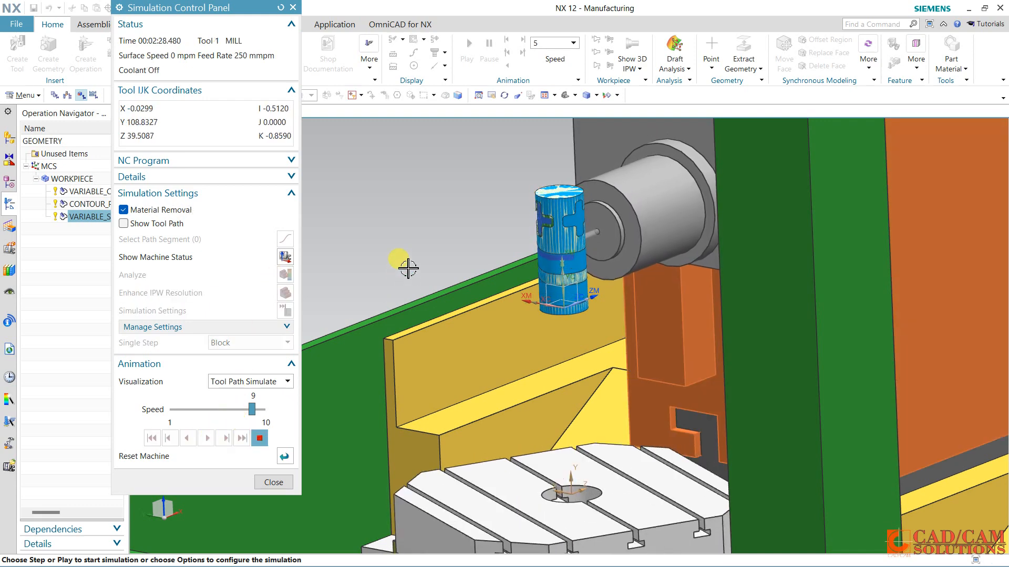
# Raise the running simulation's speed to 10, watch the band being cut on the cylinder, and stop the playback.
pyautogui.scroll(3, 423, 247)
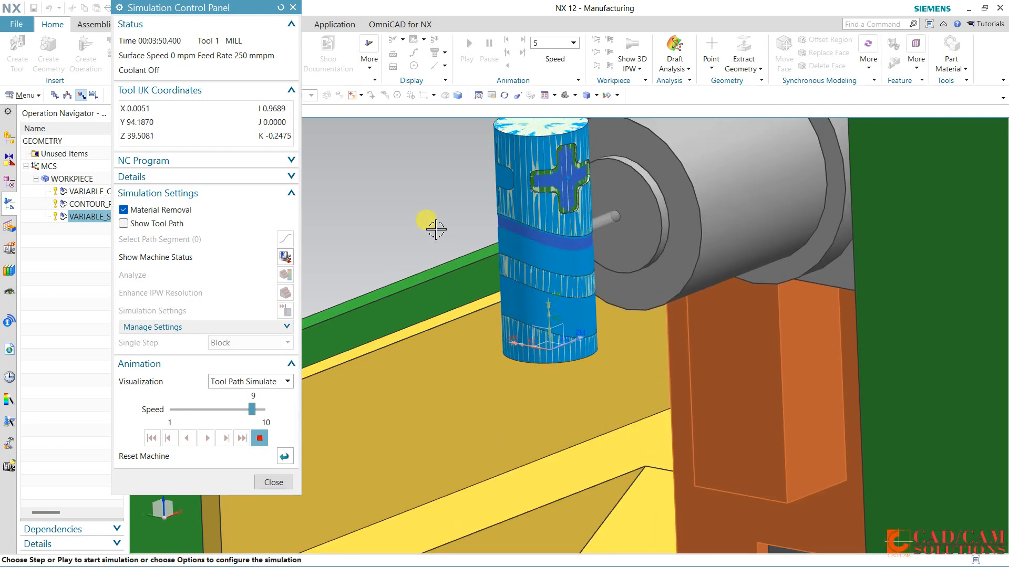
pyautogui.moveTo(252, 409); pyautogui.dragTo(265, 413)
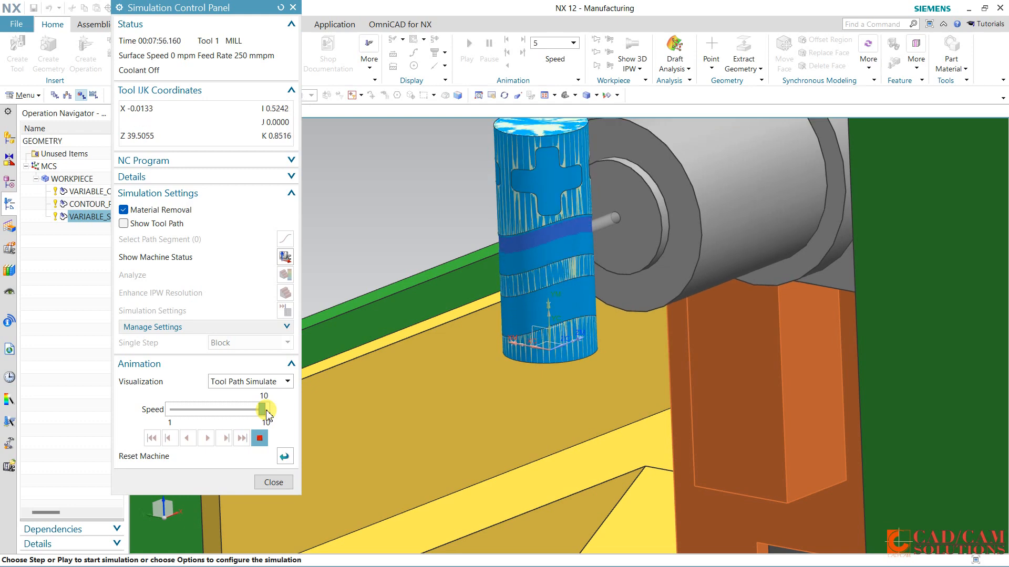
pyautogui.click(259, 440)
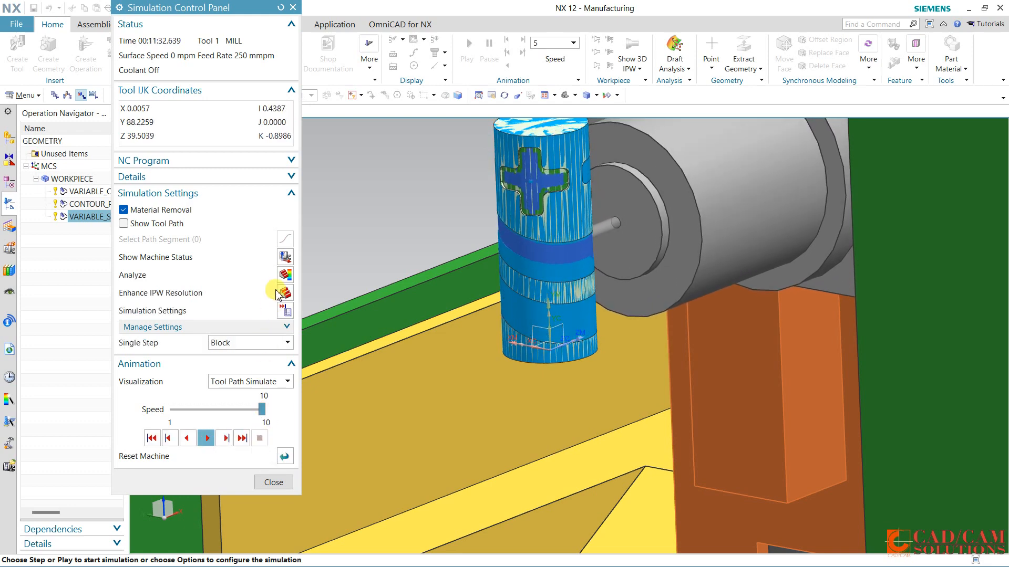
# Show the machine axis positions and replay the motion with the tool path displayed instead of material removal, stopping it partway.
pyautogui.click(285, 257)
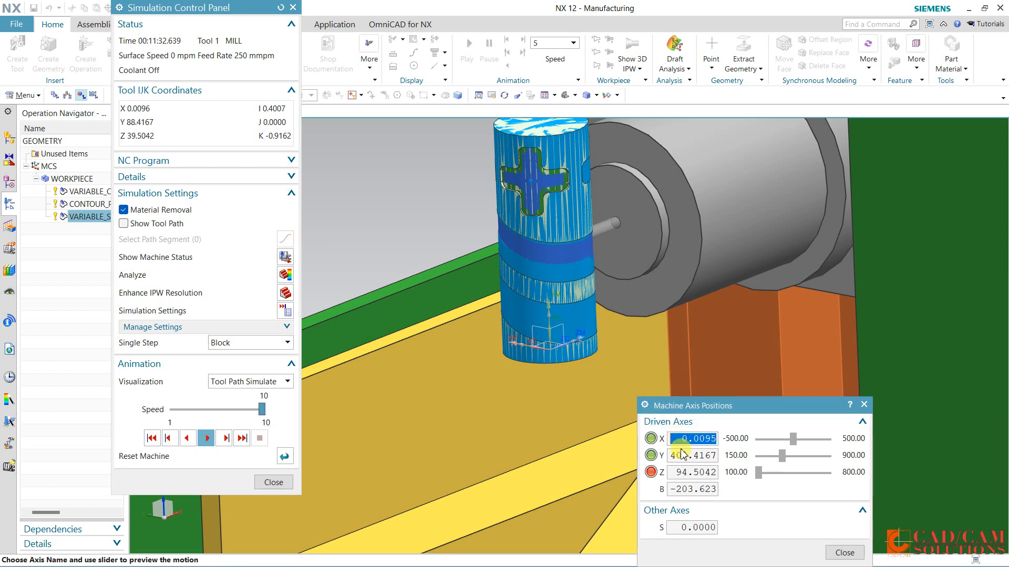
pyautogui.click(157, 224)
pyautogui.click(124, 210)
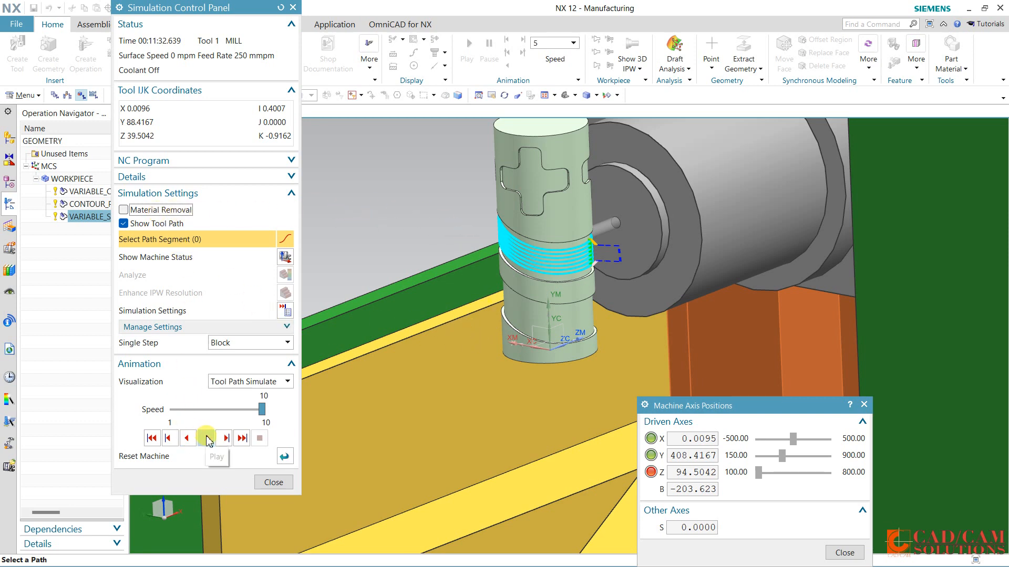
pyautogui.click(208, 439)
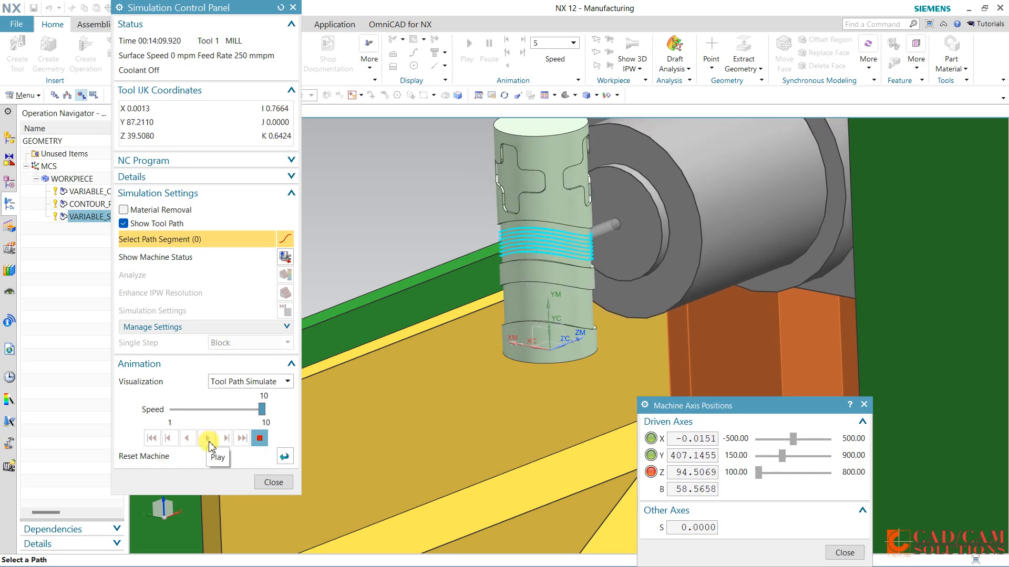
pyautogui.click(260, 439)
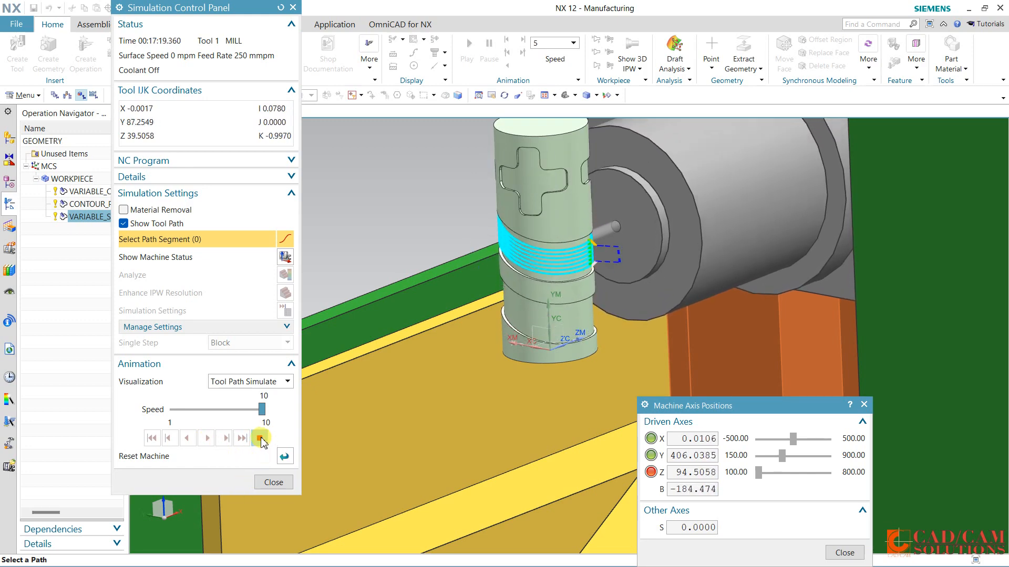
pyautogui.click(273, 485)
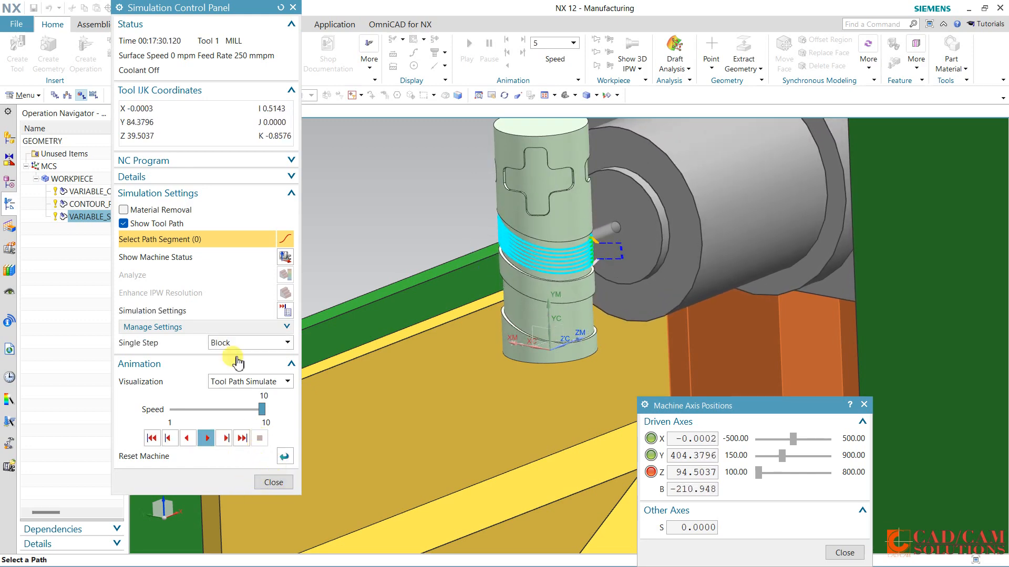
# Examine the NC program lines around the current block, and close the machine simulation.
pyautogui.click(169, 160)
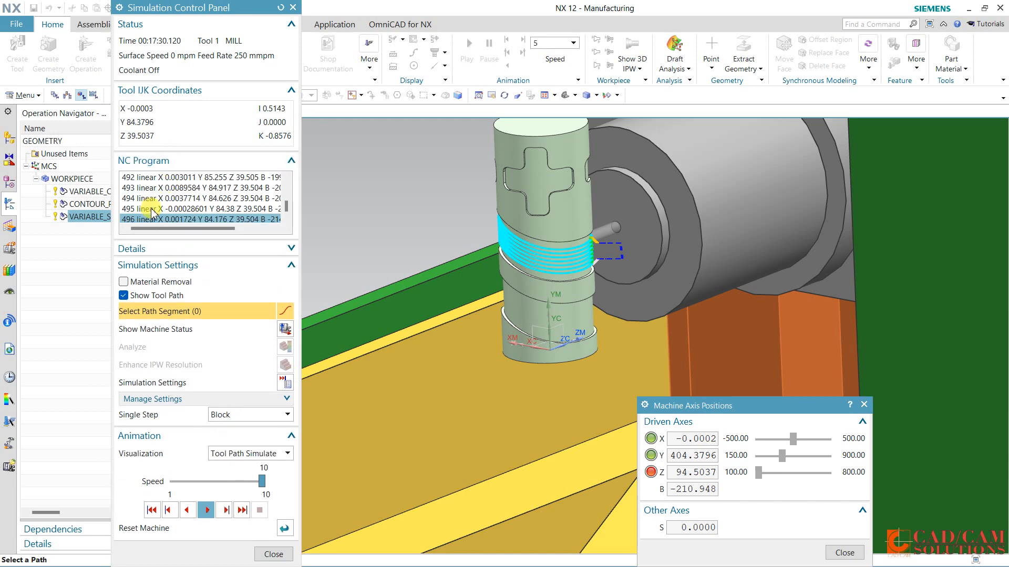
pyautogui.scroll(8, 173, 213)
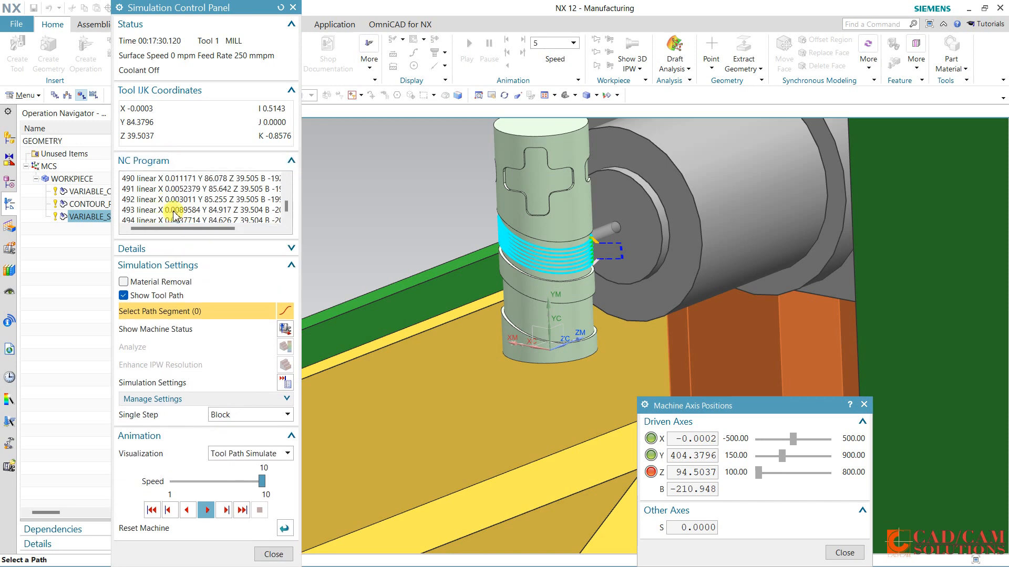
pyautogui.scroll(-8, 202, 208)
pyautogui.scroll(-1, 202, 209)
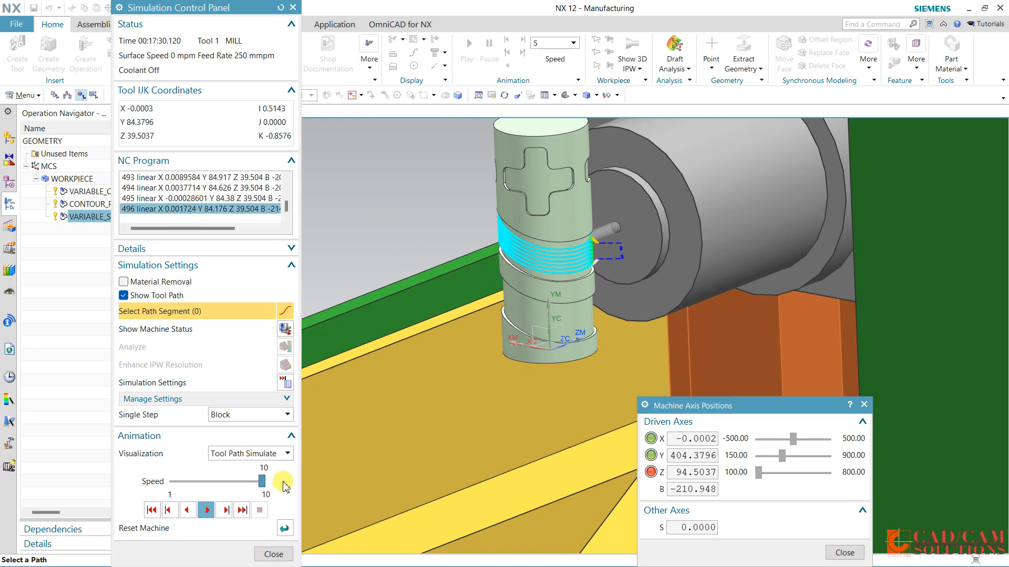
pyautogui.click(271, 555)
pyautogui.scroll(-6, 367, 233)
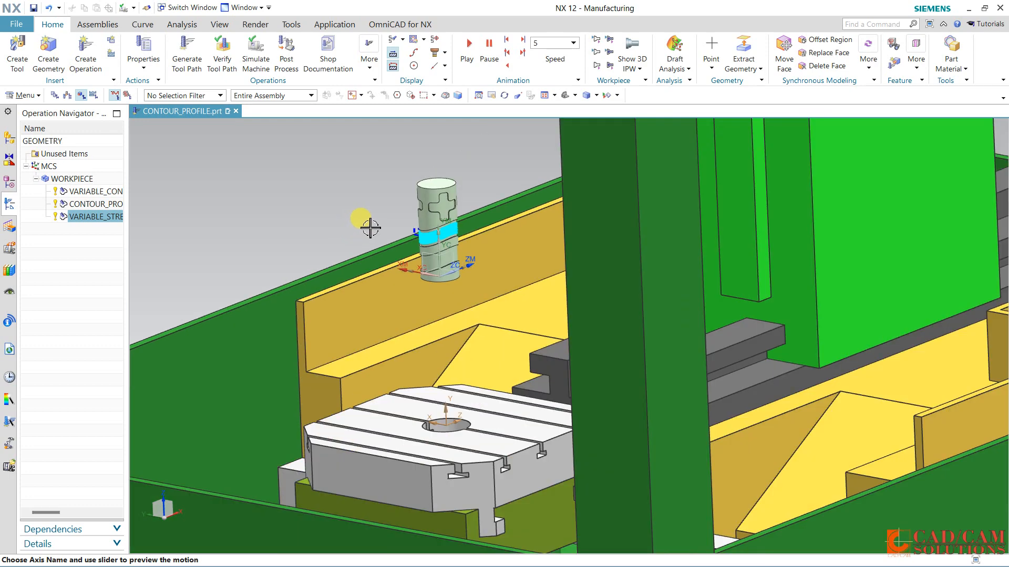
pyautogui.moveTo(378, 245); pyautogui.dragTo(354, 234, button='middle')
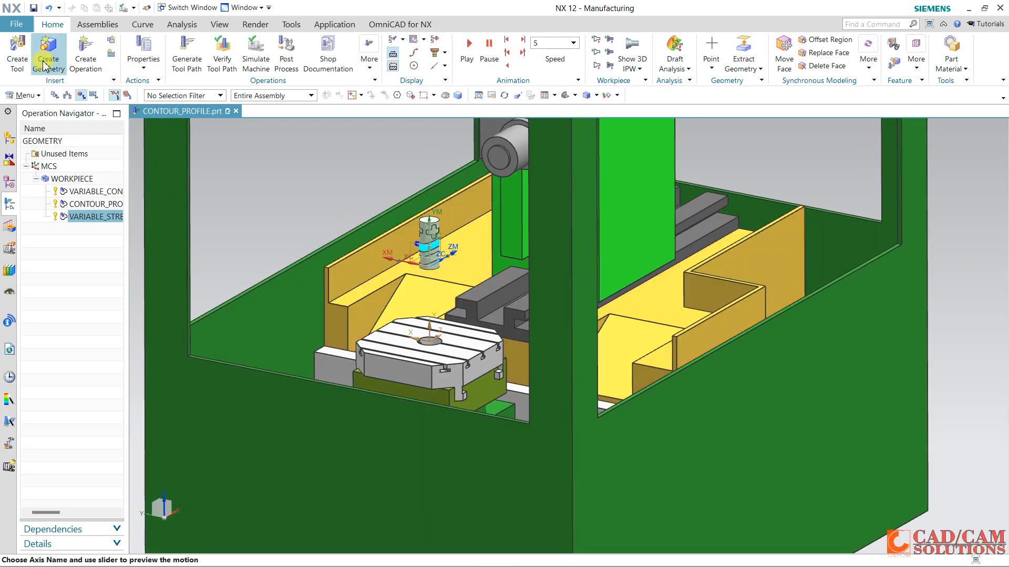
# Open the CURVE_POINT_DRIVE part from the MULTI_AXIS folder and dismiss the loading warning.
pyautogui.click(20, 24)
pyautogui.click(58, 67)
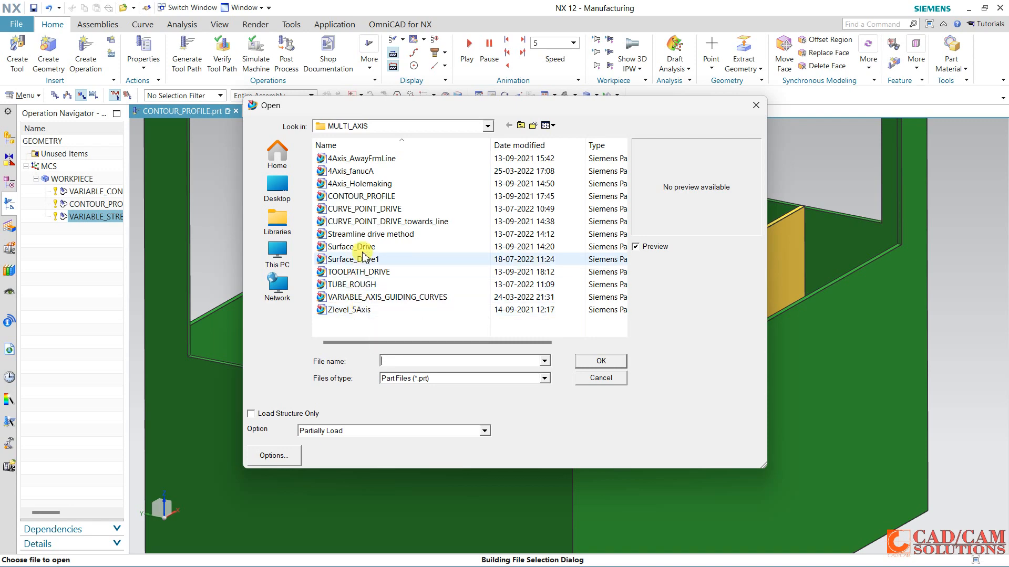
pyautogui.click(367, 209)
pyautogui.doubleClick(368, 209)
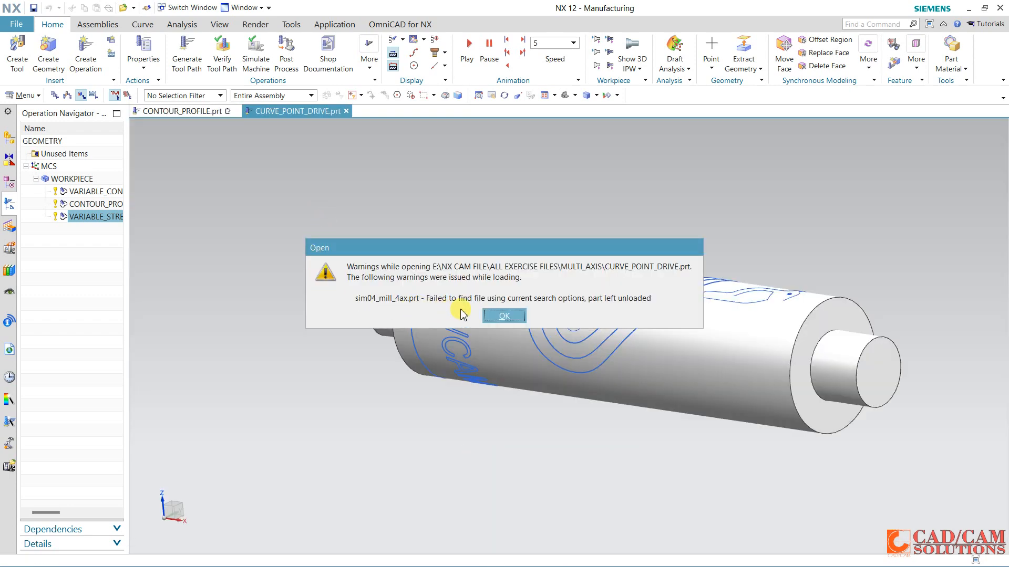
pyautogui.click(503, 316)
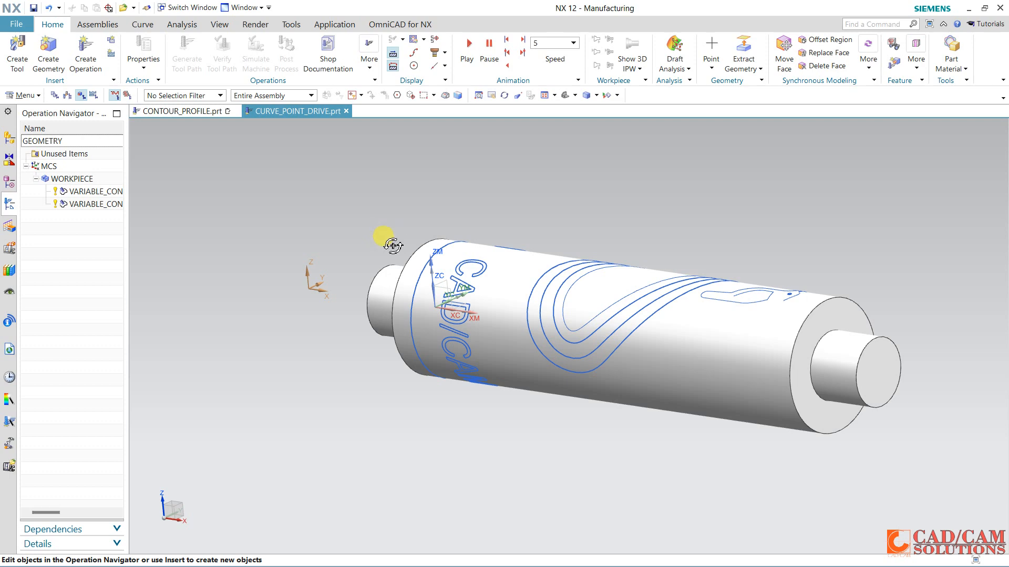
pyautogui.moveTo(393, 246)
pyautogui.mouseDown(button='middle')
pyautogui.moveTo(378, 261)
pyautogui.moveTo(415, 230)
pyautogui.moveTo(396, 234)
pyautogui.moveTo(392, 278)
pyautogui.moveTo(304, 286)
pyautogui.moveTo(457, 236)
pyautogui.moveTo(386, 241)
pyautogui.mouseUp(button='middle')
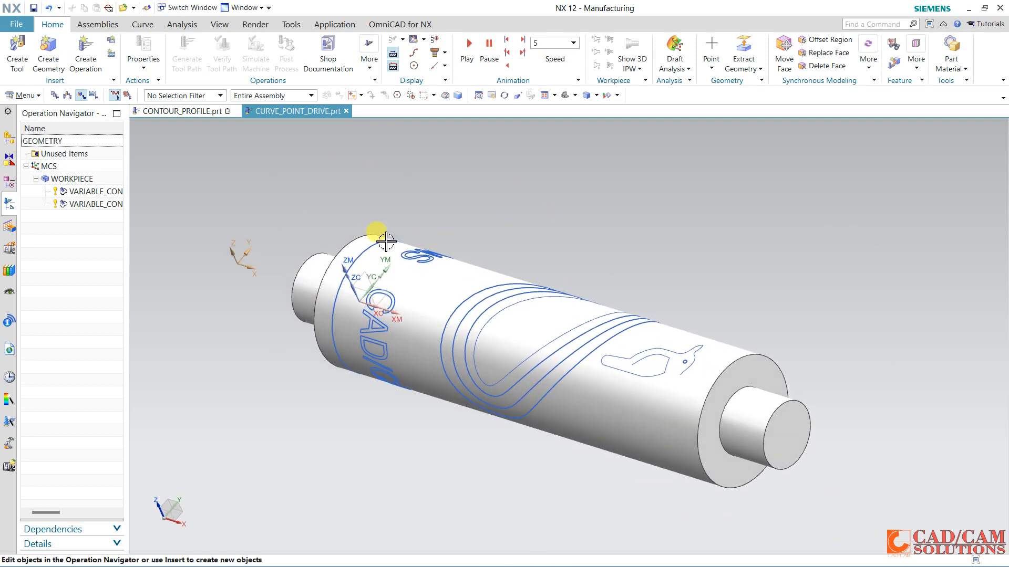
# Delete the second variable contour operation under WORKPIECE, which machines the looped curves on the cylinder.
pyautogui.click(100, 207)
pyautogui.rightClick(101, 207)
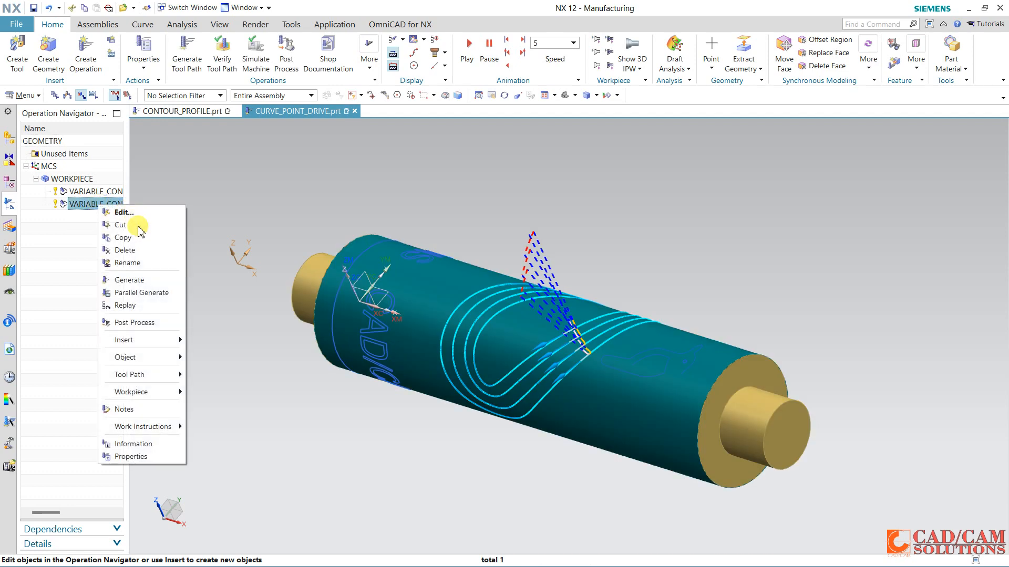
pyautogui.click(141, 248)
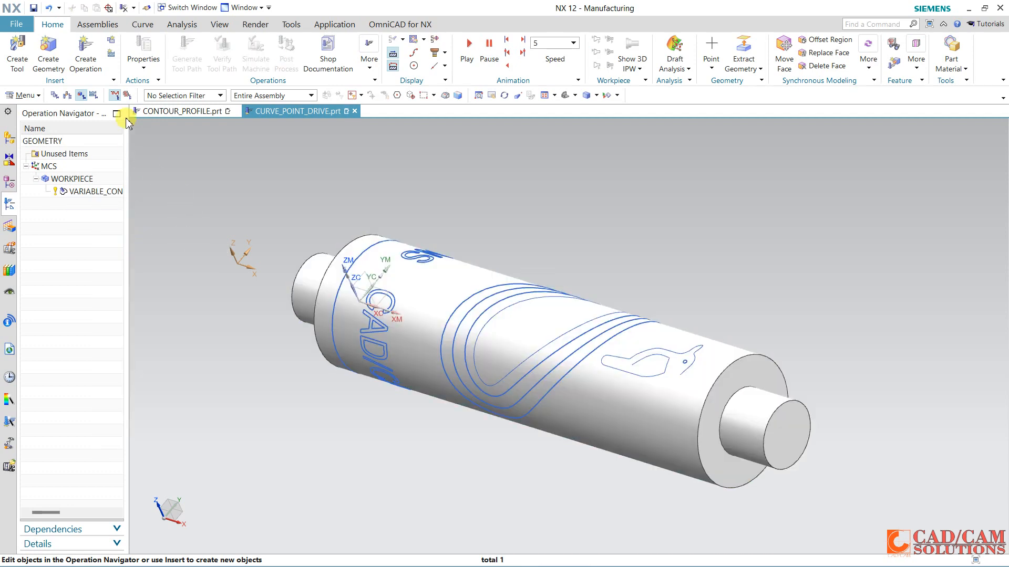
# Create a mill_multi-axis Variable Guiding Curves operation named VARIABLE_AXIS_GUIDING_CURVES under WORKPIECE, using the BALL_MILL tool.
pyautogui.click(84, 52)
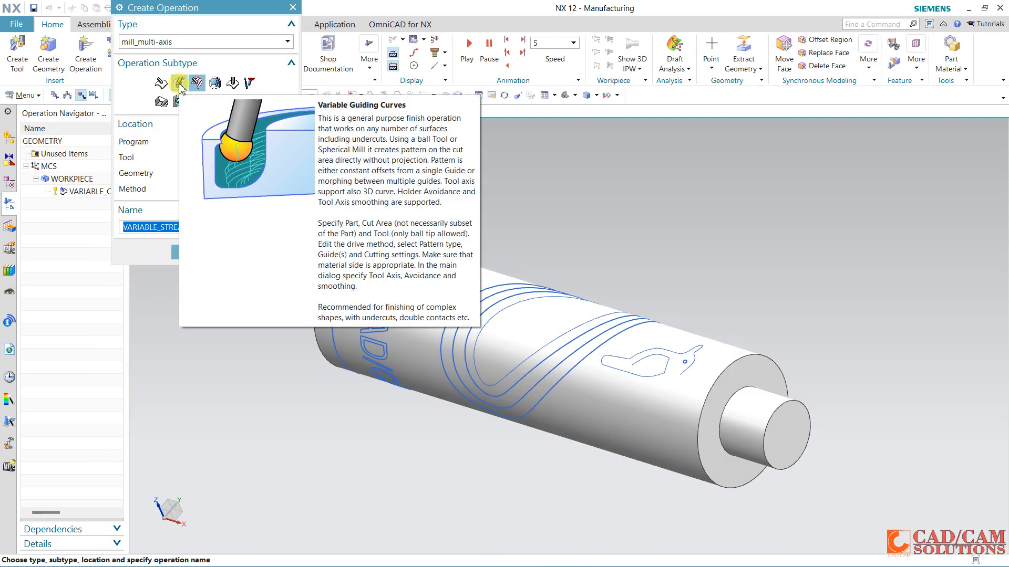
pyautogui.click(160, 84)
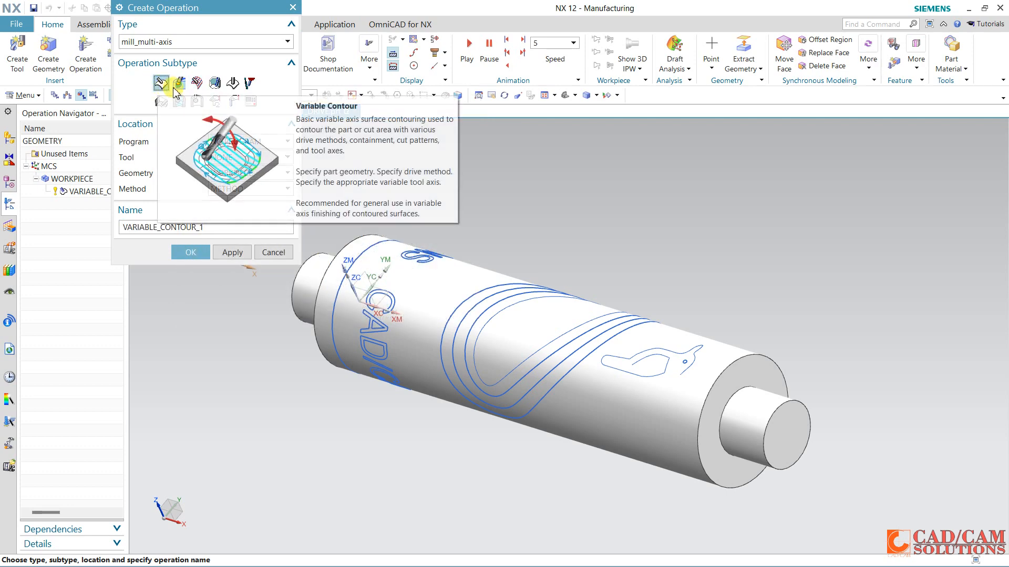
pyautogui.click(197, 84)
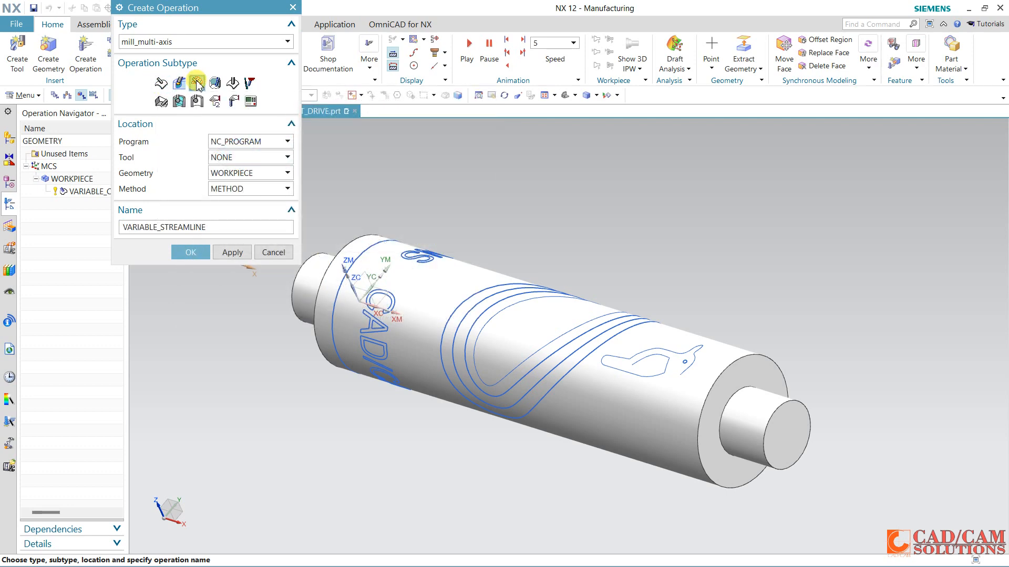
pyautogui.click(179, 83)
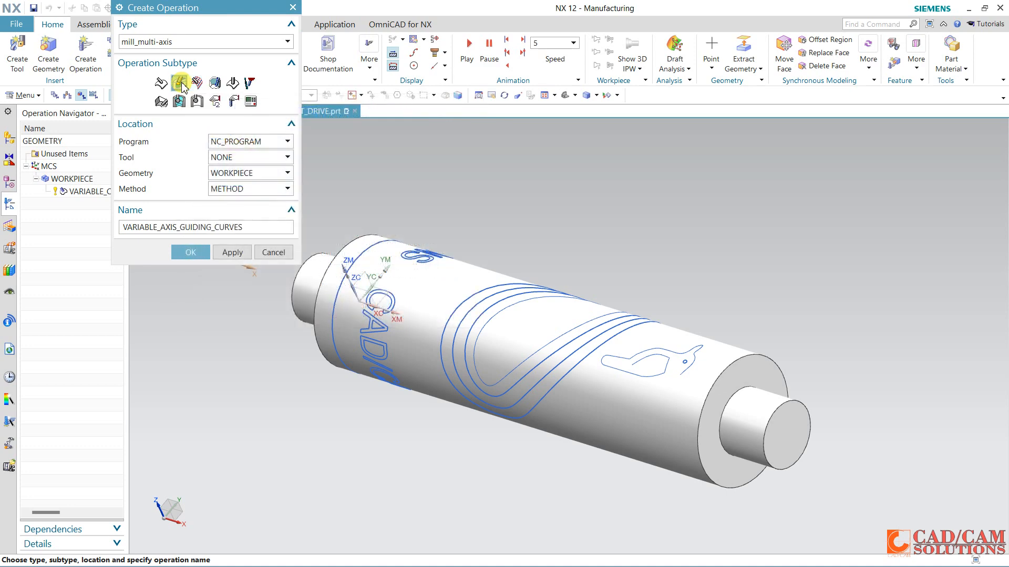
pyautogui.click(242, 157)
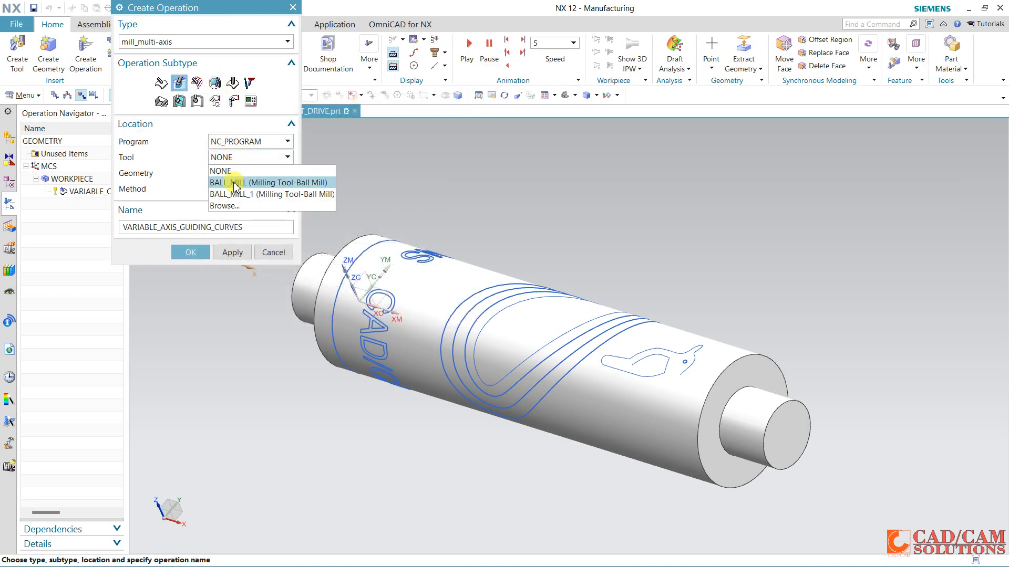
pyautogui.click(235, 184)
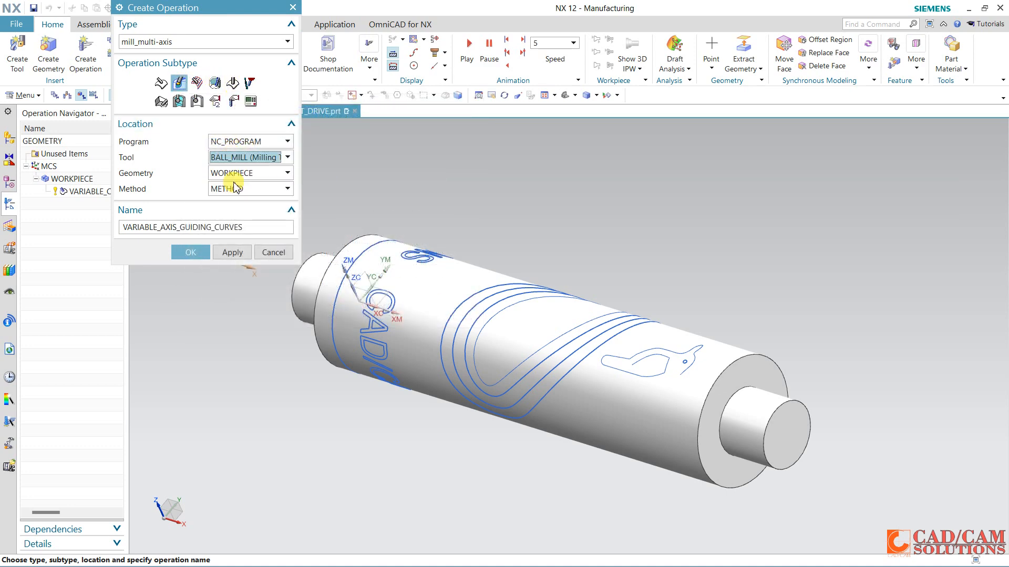
pyautogui.click(199, 252)
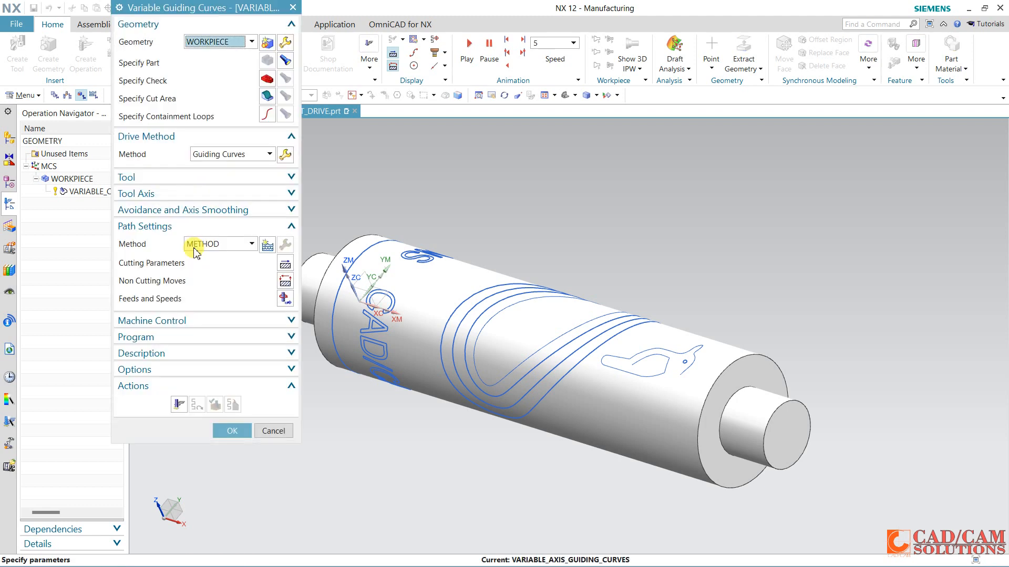
# Change the operation's drive method from guiding curves to Curve/Point and accept the reset of its drive geometry.
pyautogui.click(215, 155)
pyautogui.click(208, 165)
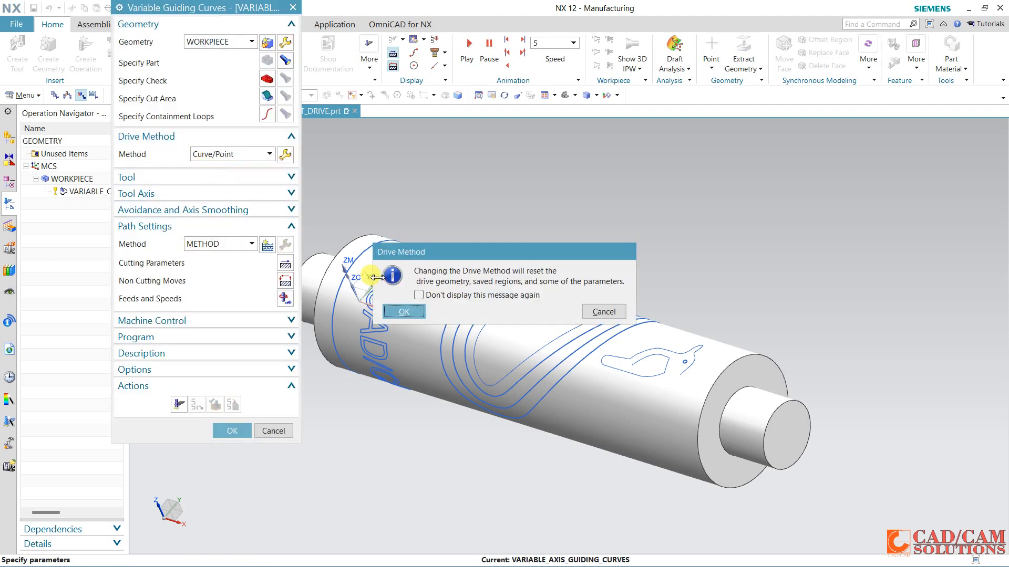
pyautogui.click(401, 311)
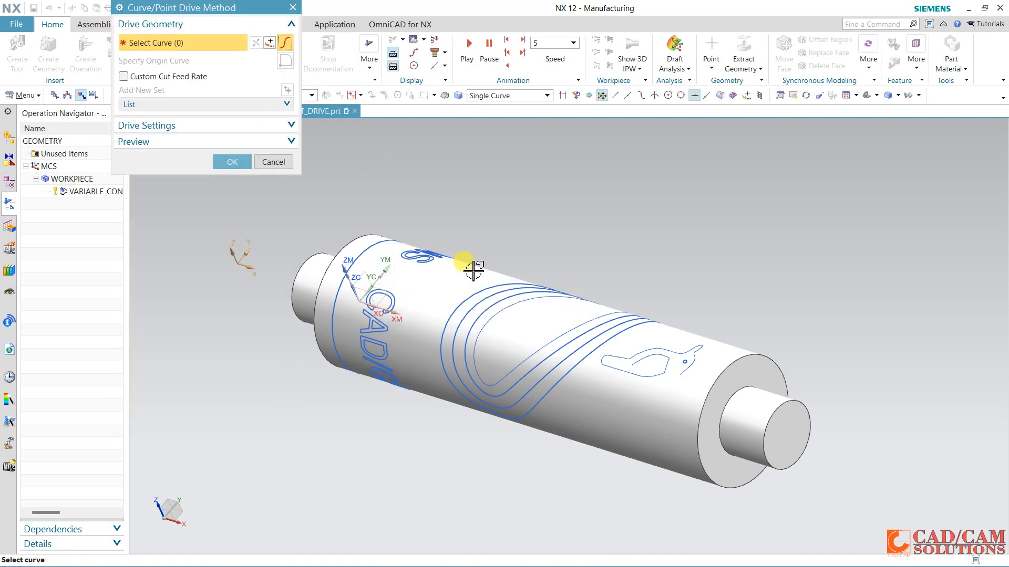
# Define the four looped curves on the cylinder as separate drive sets for the Curve/Point drive method.
pyautogui.click(478, 296)
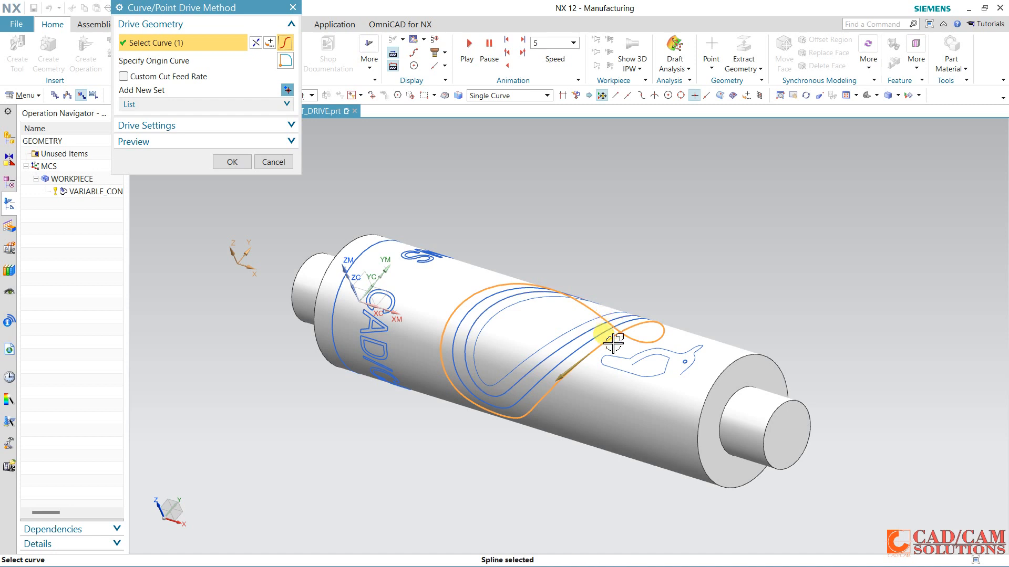
pyautogui.click(287, 90)
pyautogui.click(511, 291)
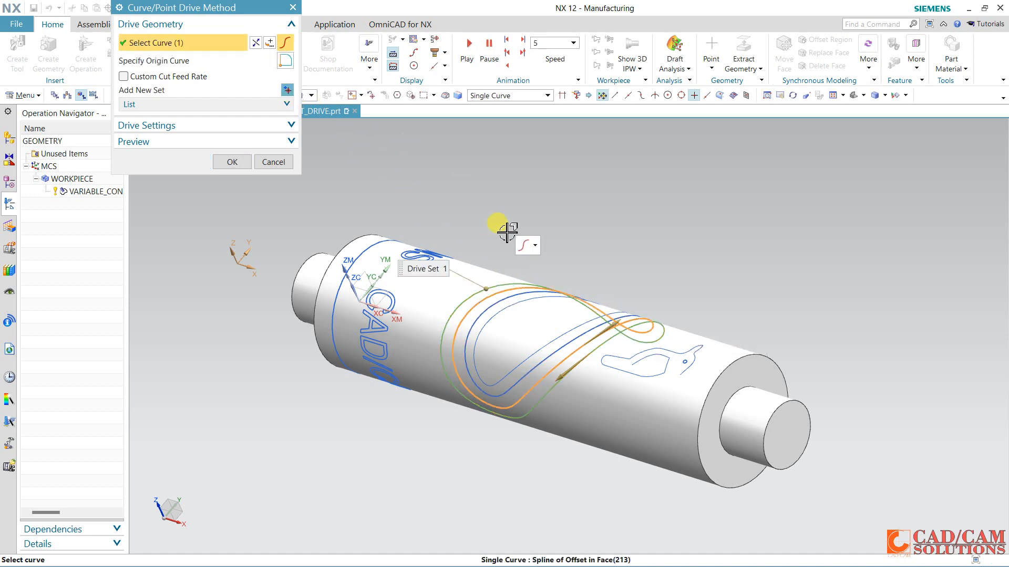
pyautogui.middleClick(498, 205)
pyautogui.click(512, 298)
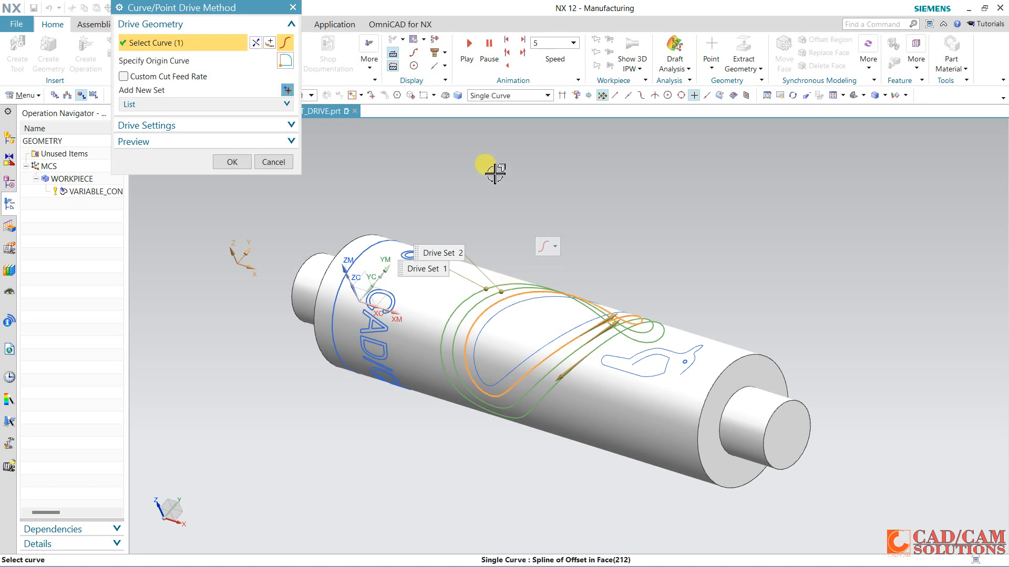
pyautogui.middleClick(490, 169)
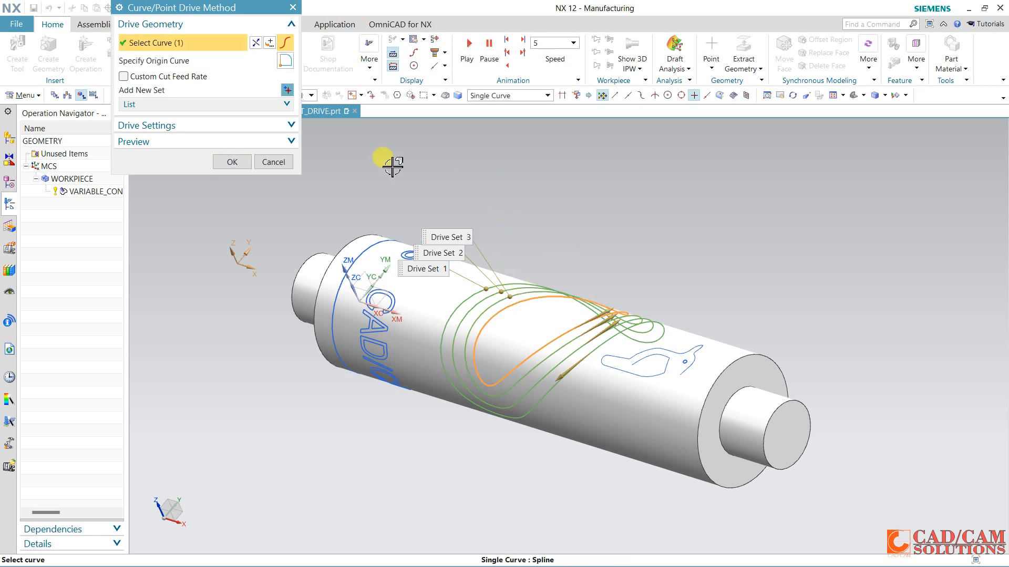
pyautogui.click(232, 162)
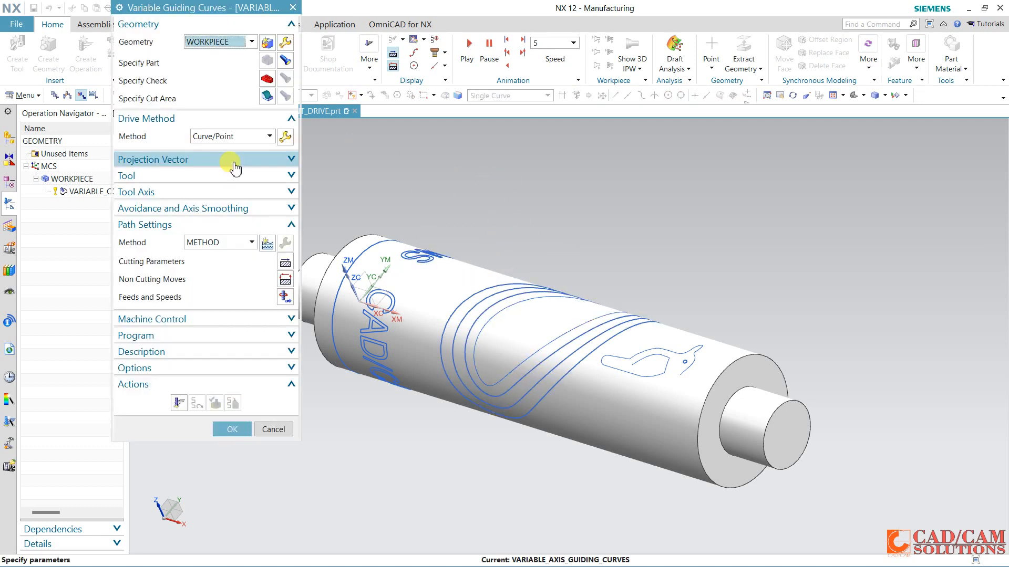
# Specify the large outer cylindrical face as the cut area and generate the tool path.
pyautogui.click(215, 168)
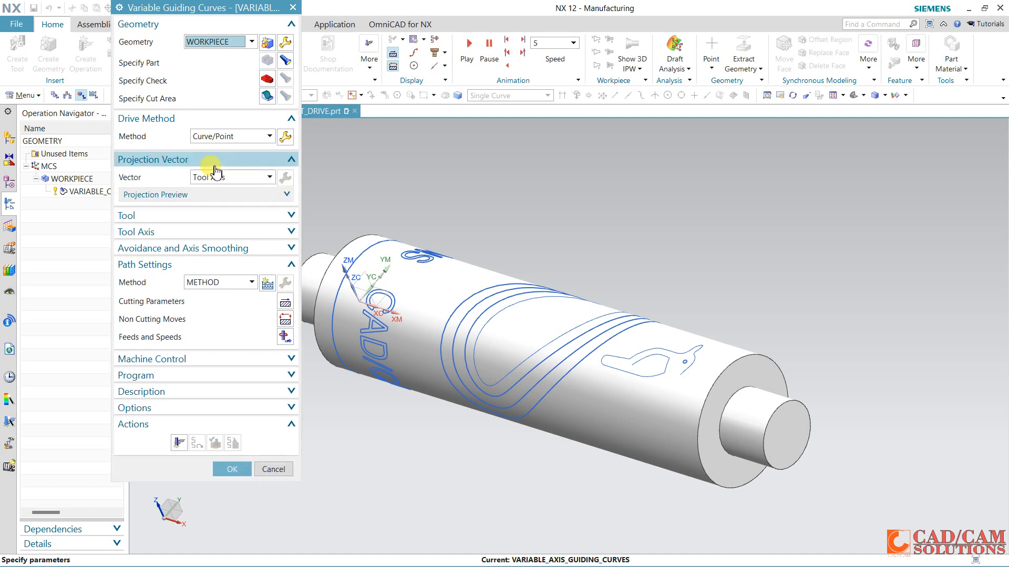
pyautogui.click(215, 168)
pyautogui.click(215, 194)
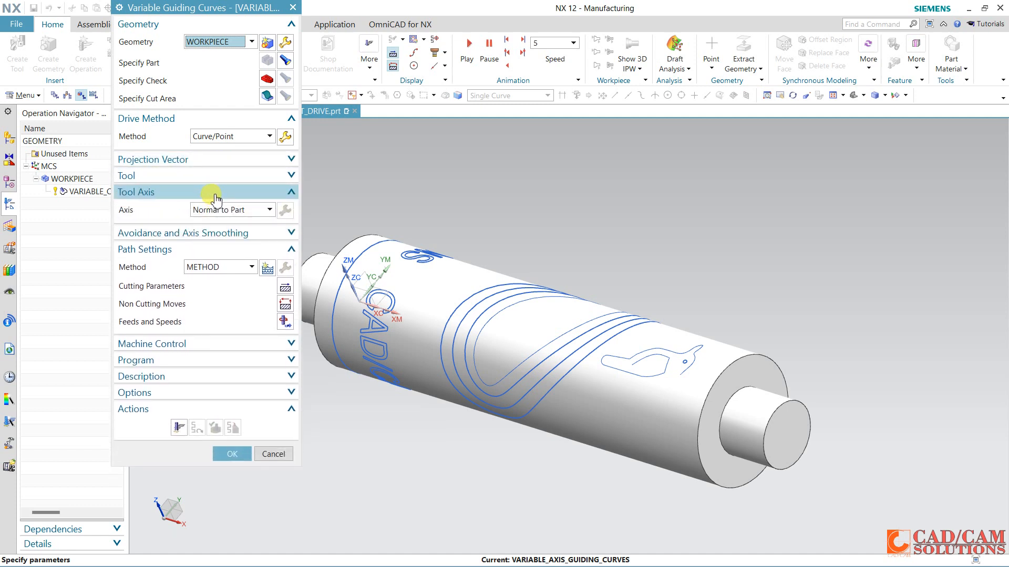
pyautogui.click(216, 196)
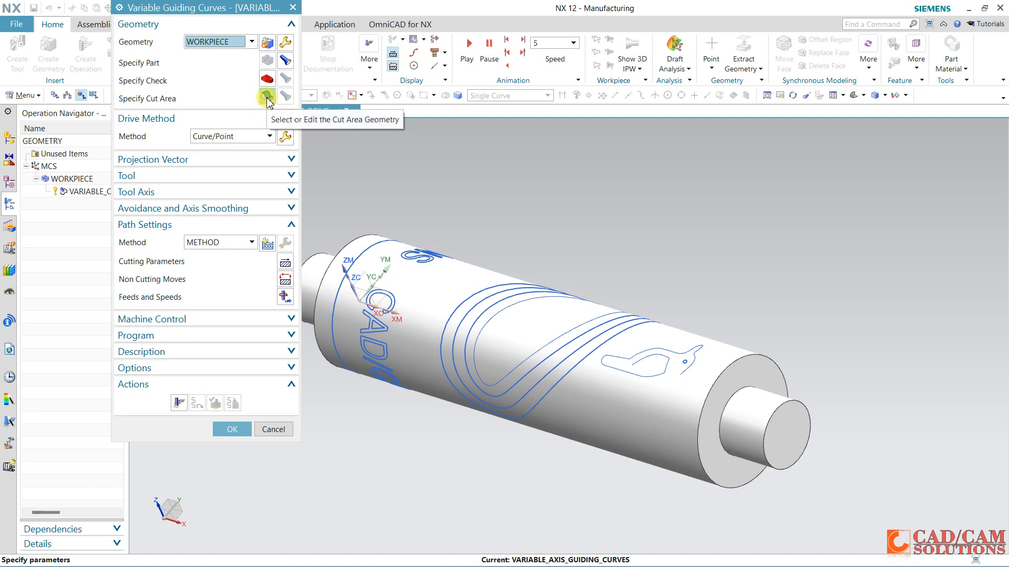
pyautogui.click(267, 95)
pyautogui.click(519, 318)
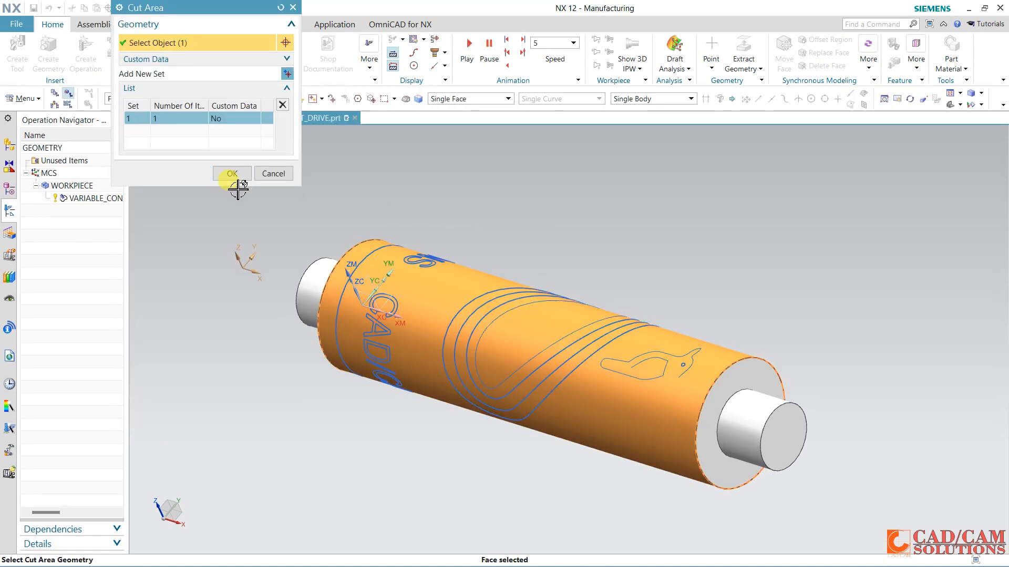
pyautogui.click(229, 173)
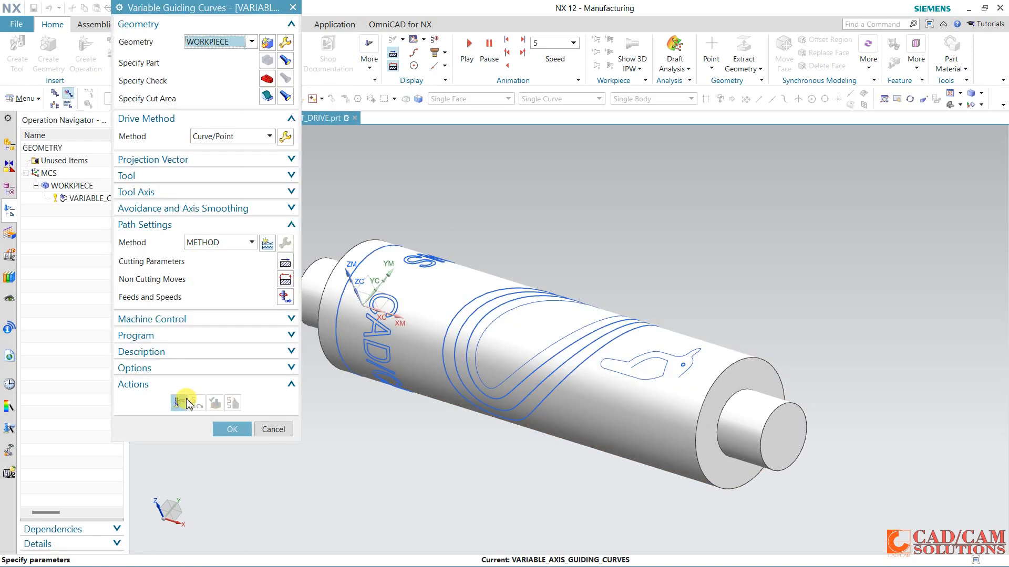
pyautogui.click(180, 403)
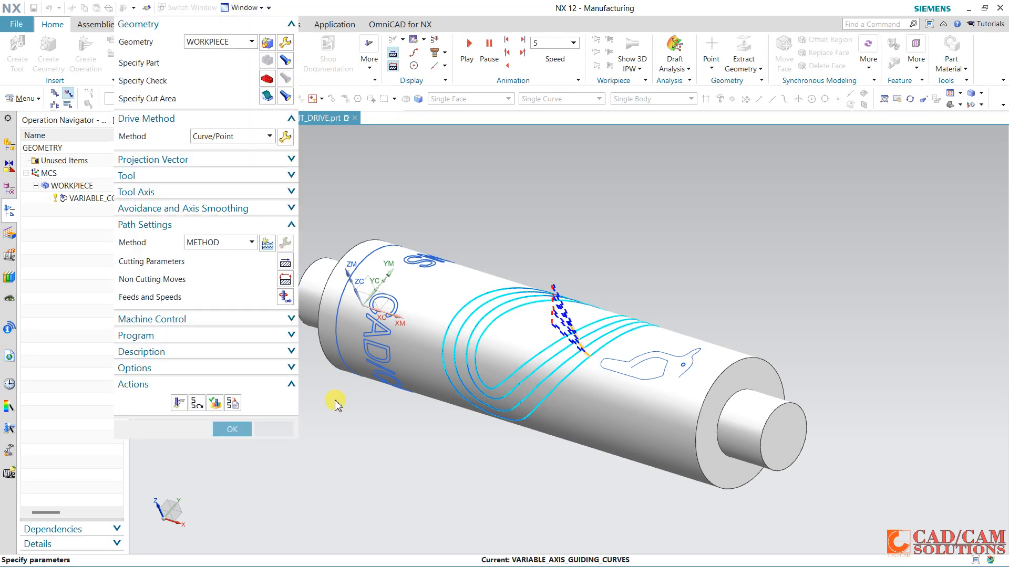
# Review the operation's projection vector and tool axis settings.
pyautogui.click(218, 403)
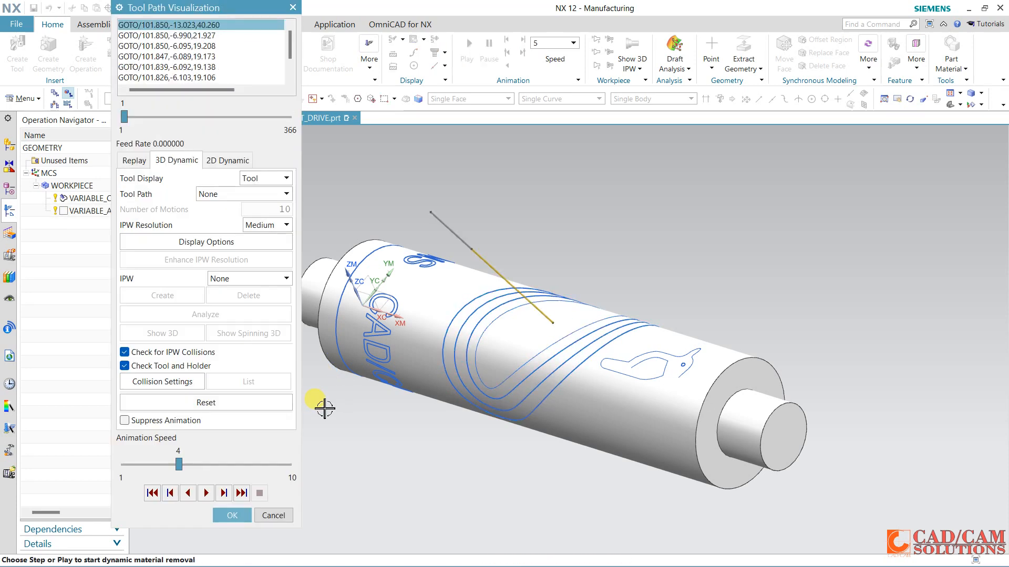
pyautogui.click(235, 519)
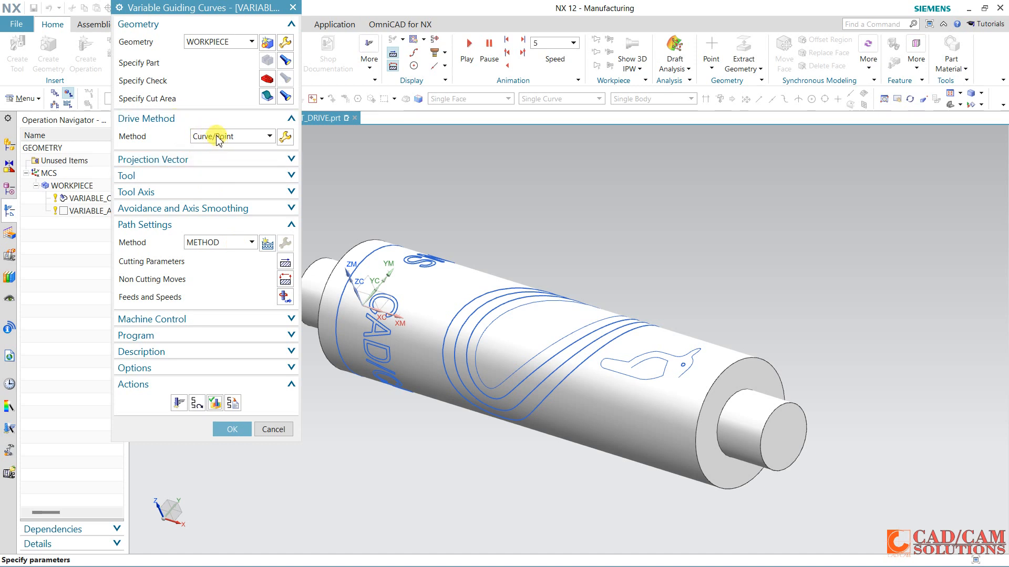
pyautogui.click(200, 160)
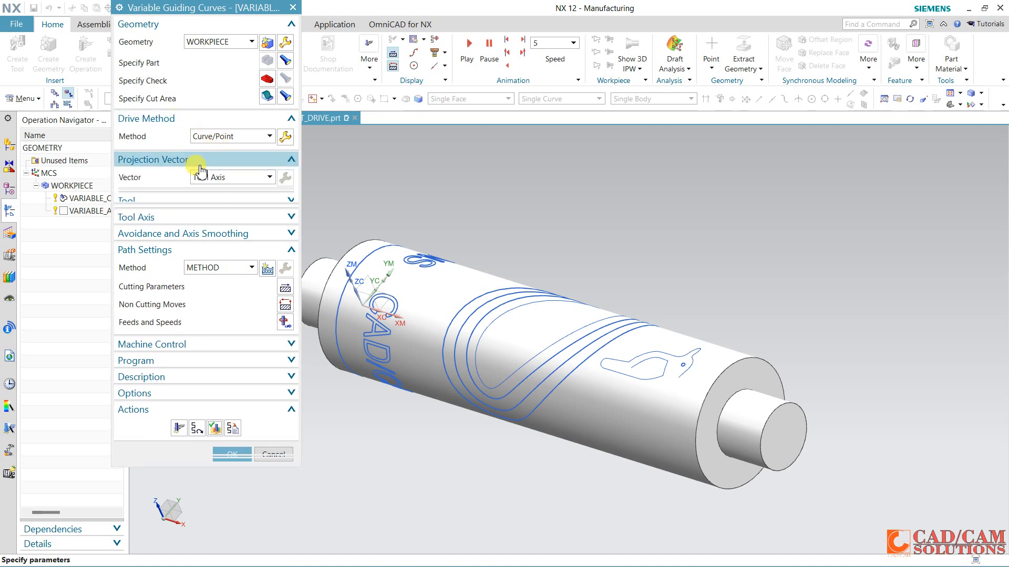
pyautogui.click(217, 178)
pyautogui.click(217, 178)
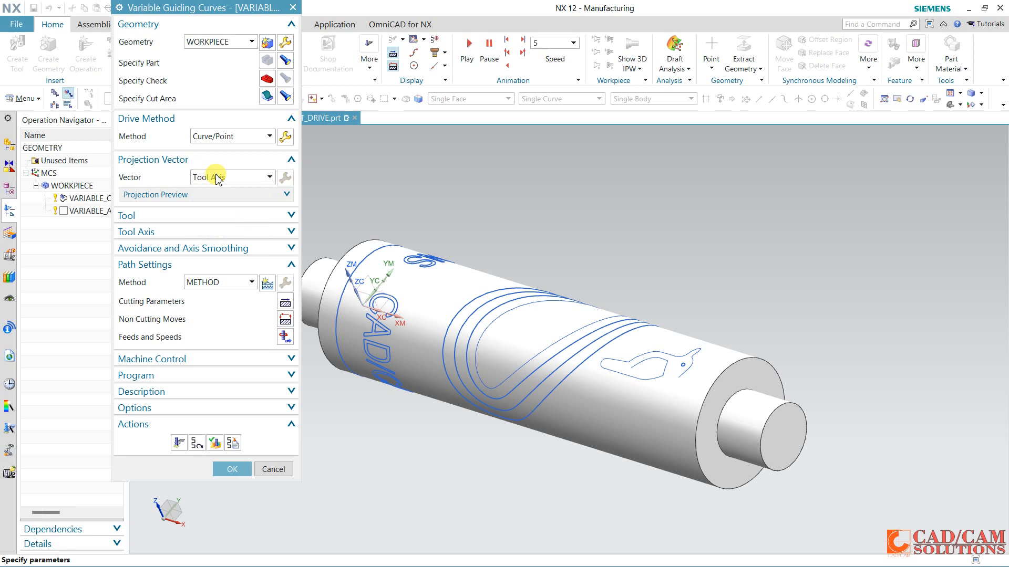
pyautogui.click(204, 160)
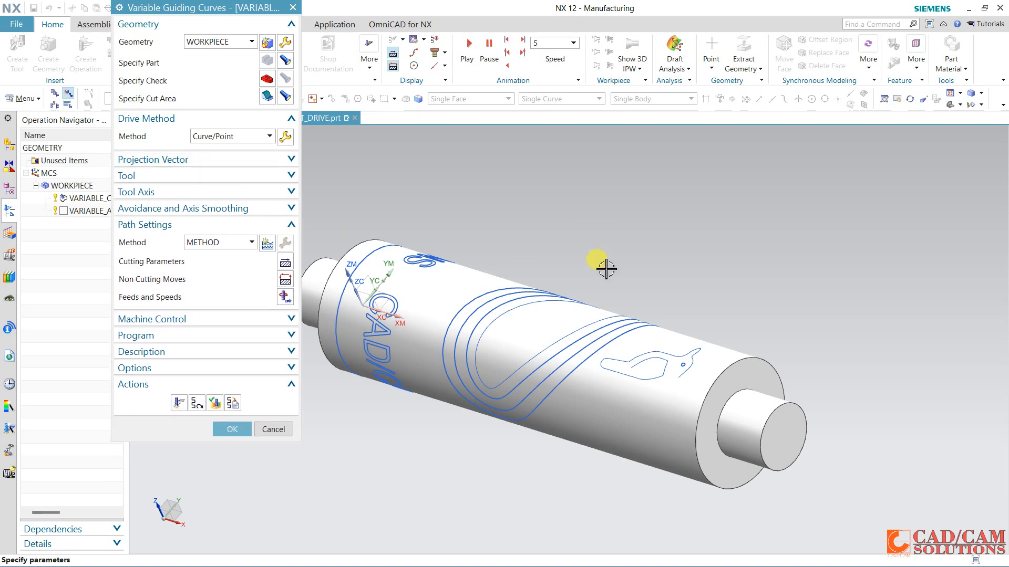
pyautogui.click(226, 192)
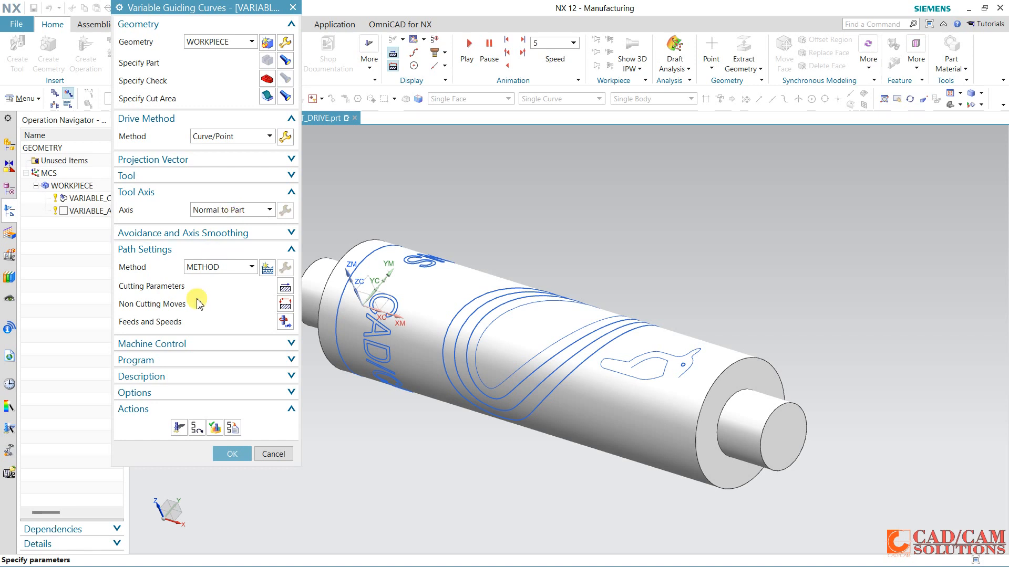
# Play the 3D Dynamic verification of the looped-curve tool path, inspect the cut stock, and close the verification.
pyautogui.click(215, 428)
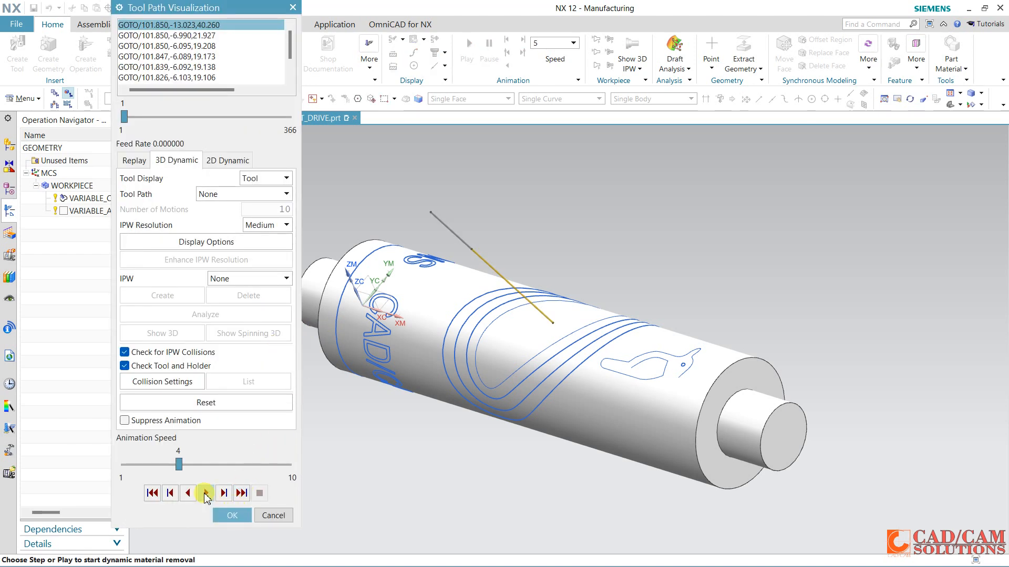
pyautogui.click(206, 493)
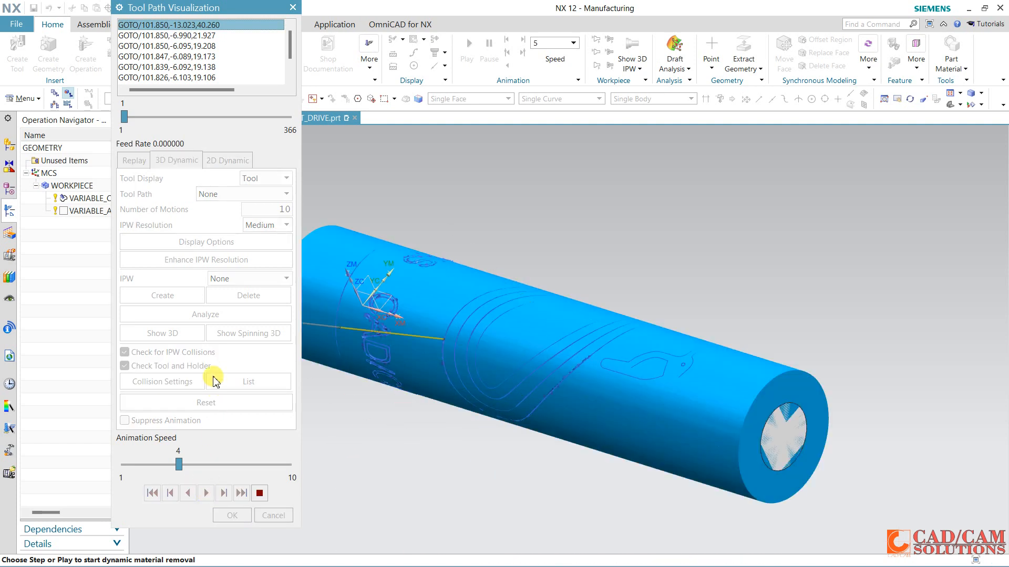
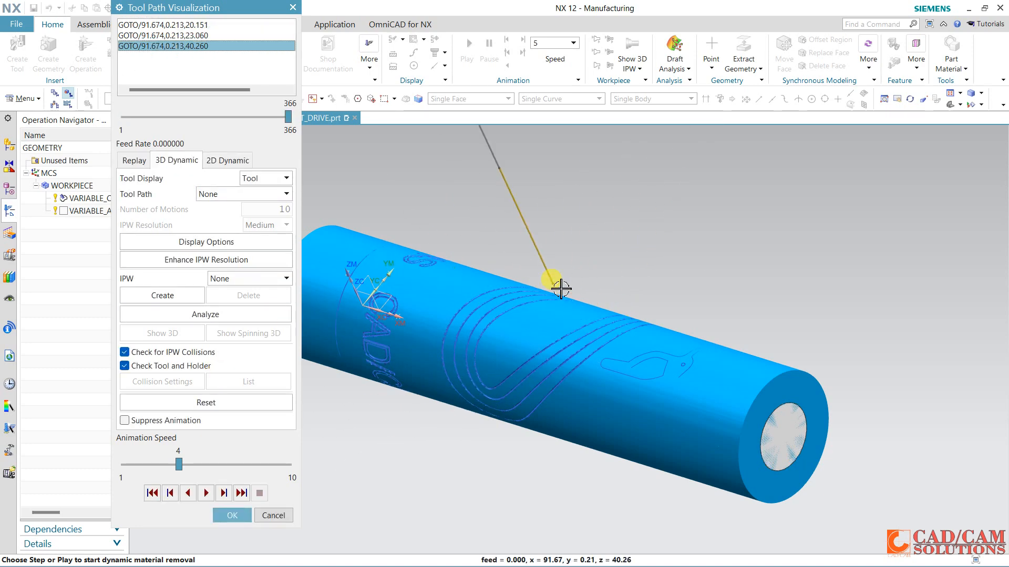
pyautogui.moveTo(573, 281)
pyautogui.mouseDown(button='middle')
pyautogui.moveTo(541, 286)
pyautogui.moveTo(543, 299)
pyautogui.moveTo(572, 282)
pyautogui.mouseUp(button='middle')
pyautogui.click(232, 515)
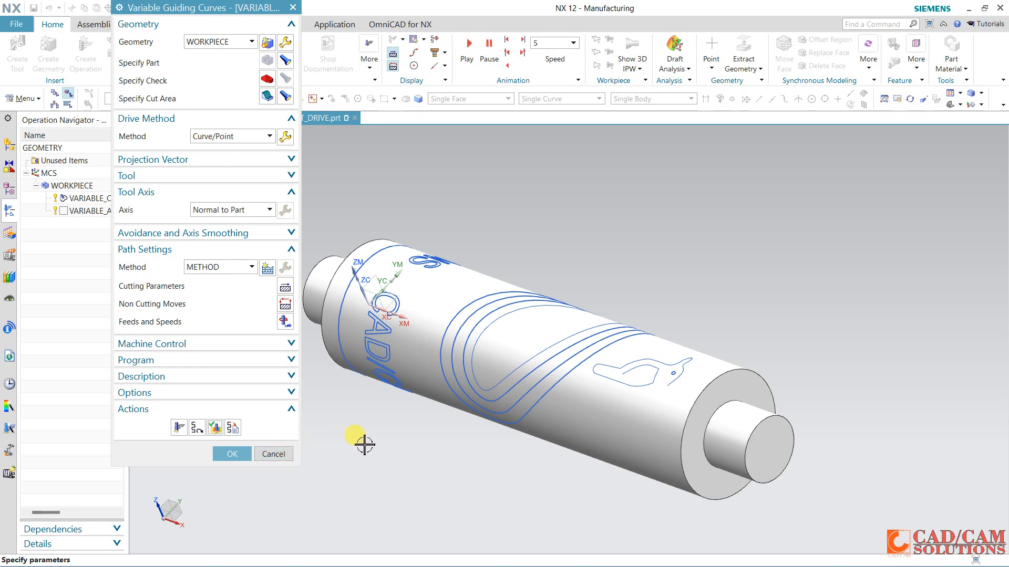
# Examine the strategy and multiple-pass options in the cutting parameters, and leave without changing them.
pyautogui.moveTo(428, 342)
pyautogui.mouseDown(button='middle')
pyautogui.moveTo(416, 362)
pyautogui.moveTo(431, 343)
pyautogui.moveTo(422, 345)
pyautogui.mouseUp(button='middle')
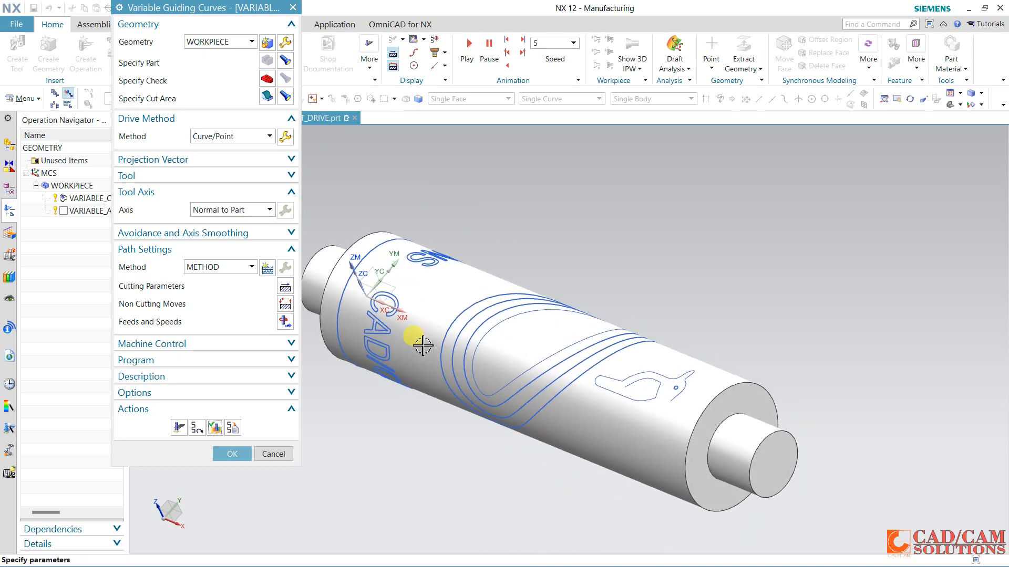
pyautogui.click(285, 289)
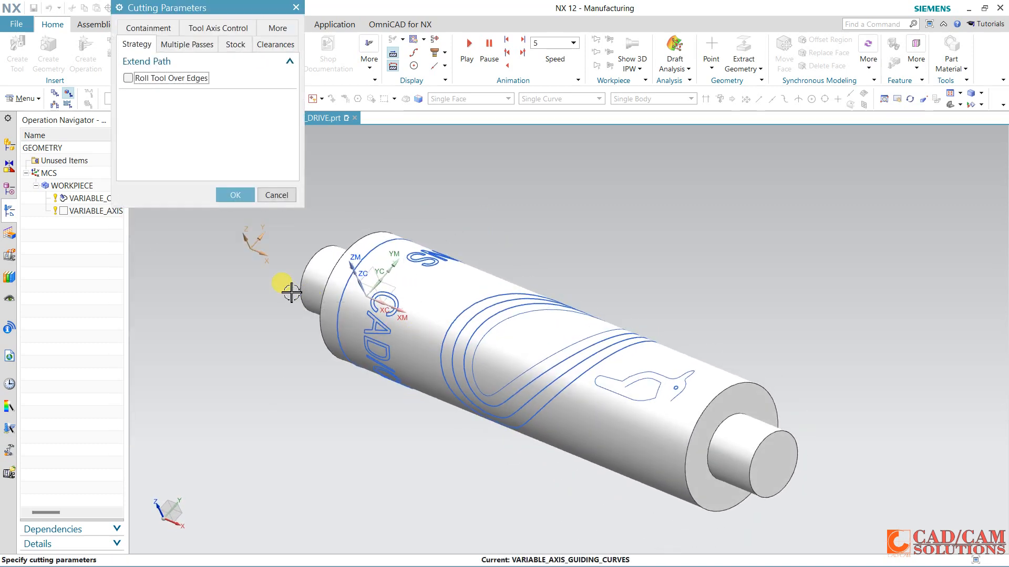
pyautogui.click(188, 44)
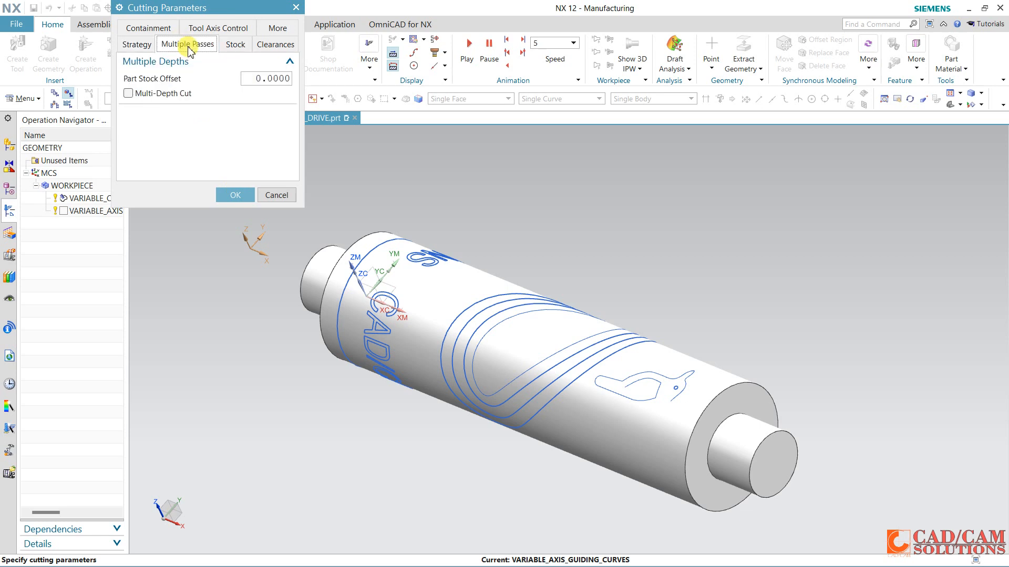
pyautogui.click(271, 197)
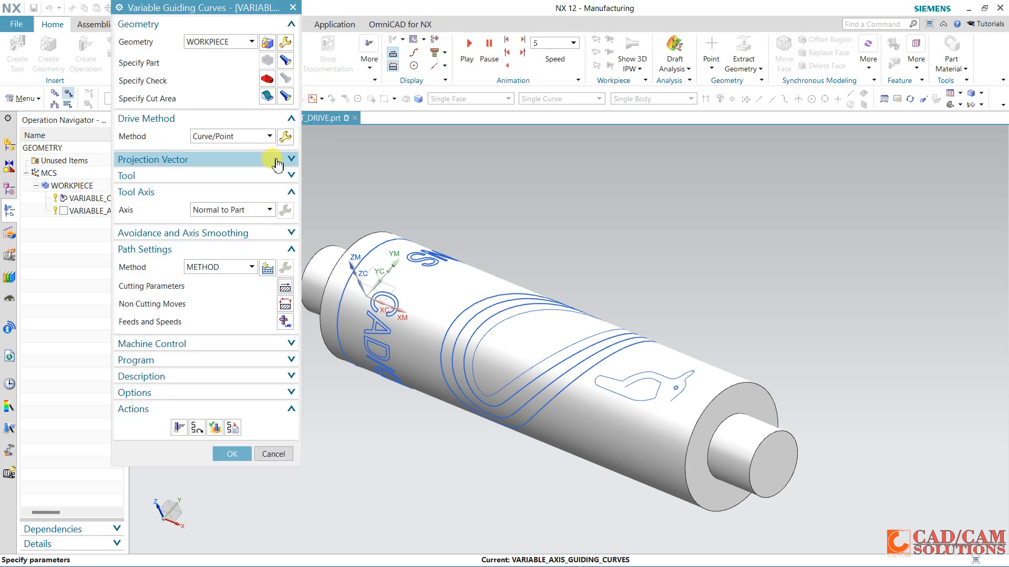
# Review the Curve/Point drive settings and the list of drive sets, and accept the guiding curves operation.
pyautogui.click(286, 136)
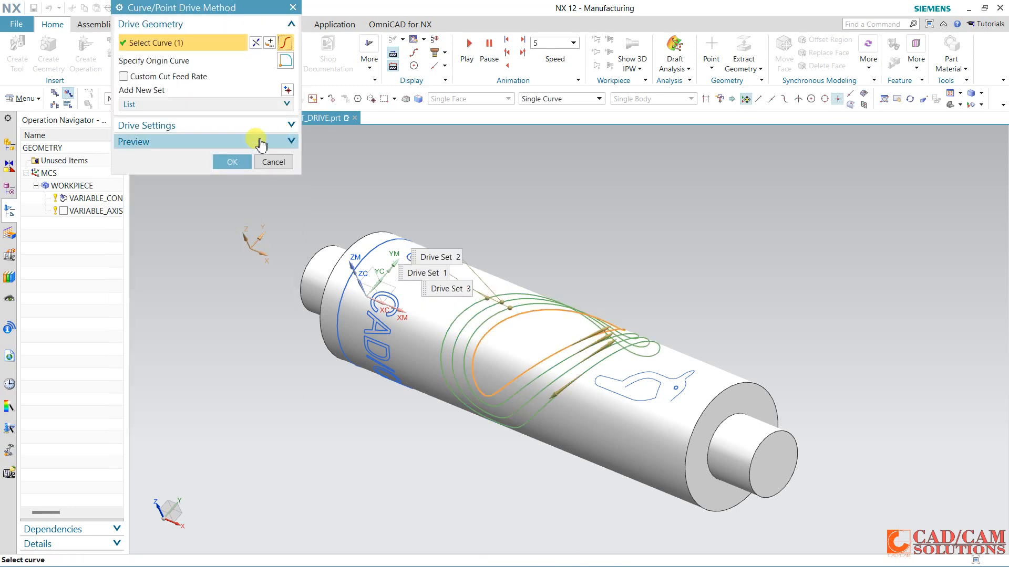
pyautogui.click(225, 127)
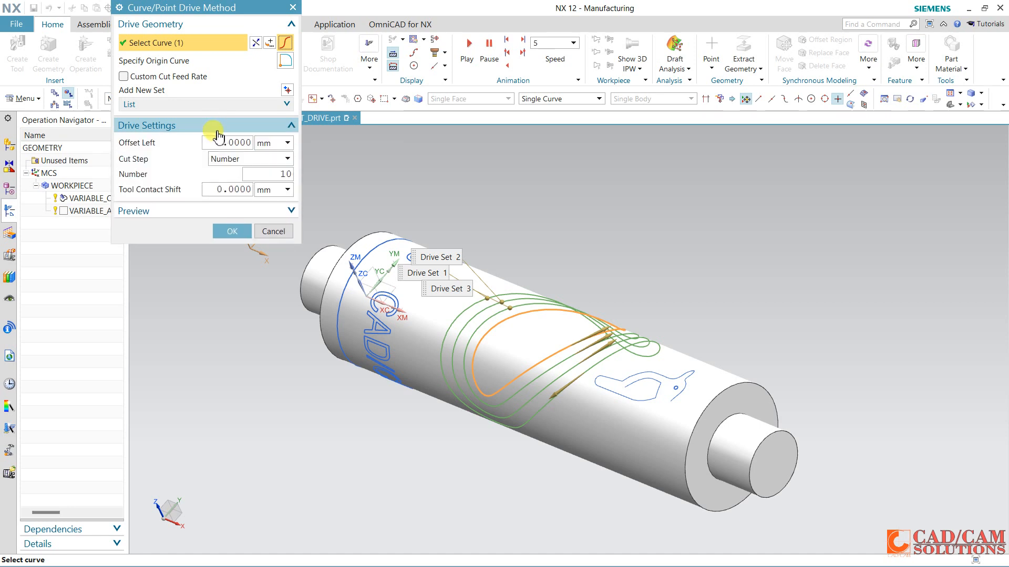
pyautogui.click(194, 106)
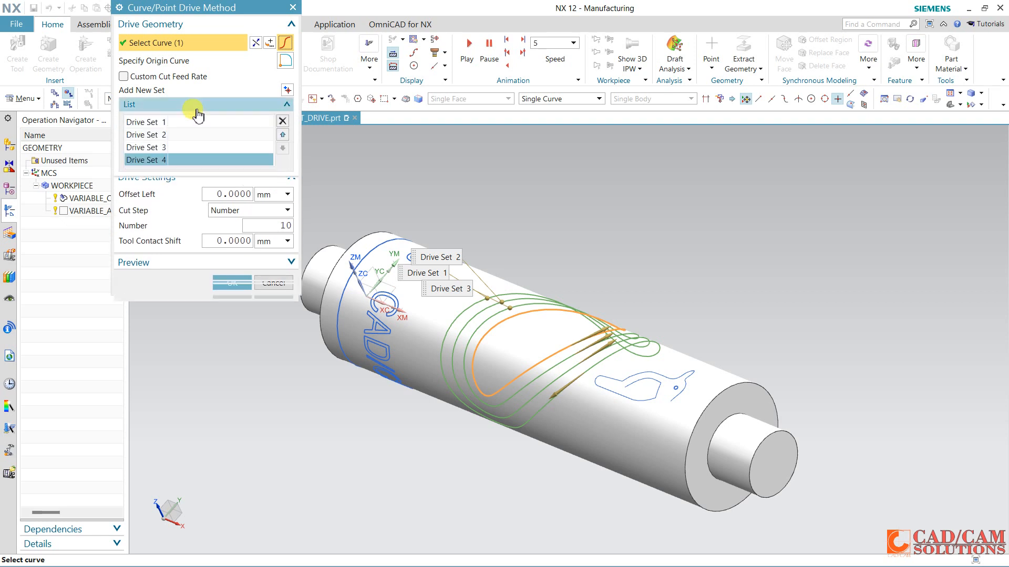
pyautogui.click(196, 106)
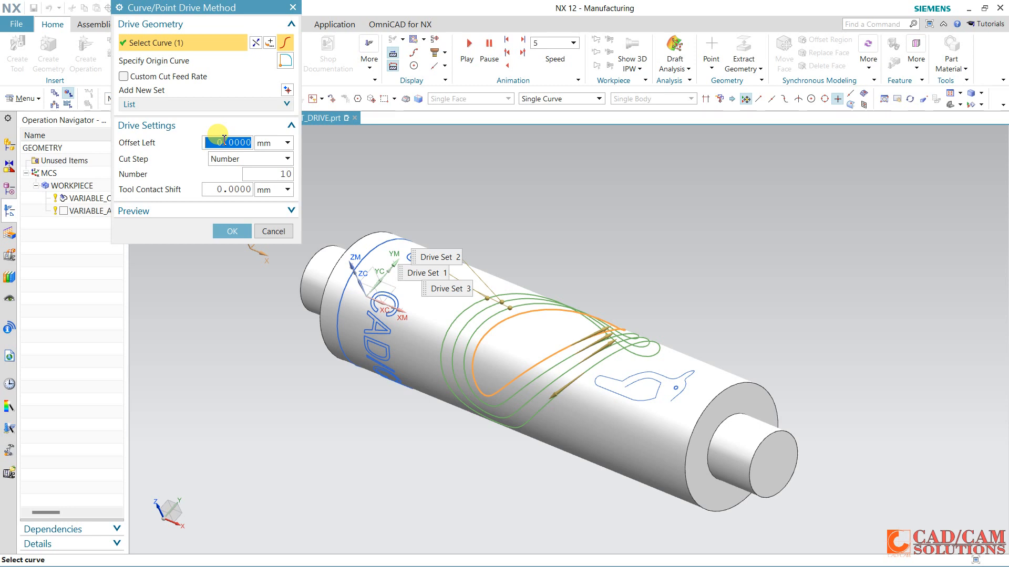
pyautogui.click(243, 232)
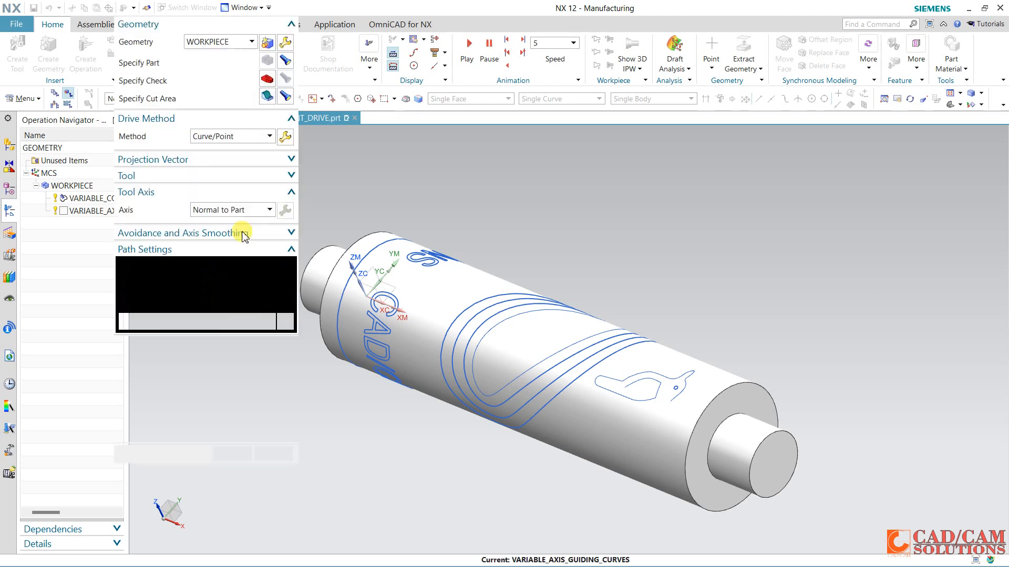
pyautogui.click(227, 455)
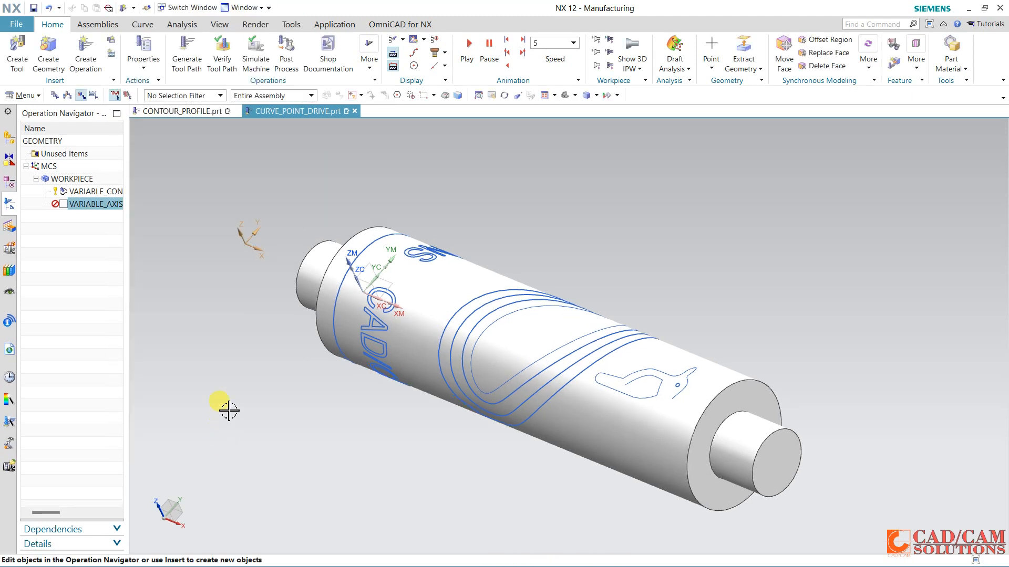
# Show the sim04_mill_4ax machine assembly around the cylindrical part.
pyautogui.click(90, 193)
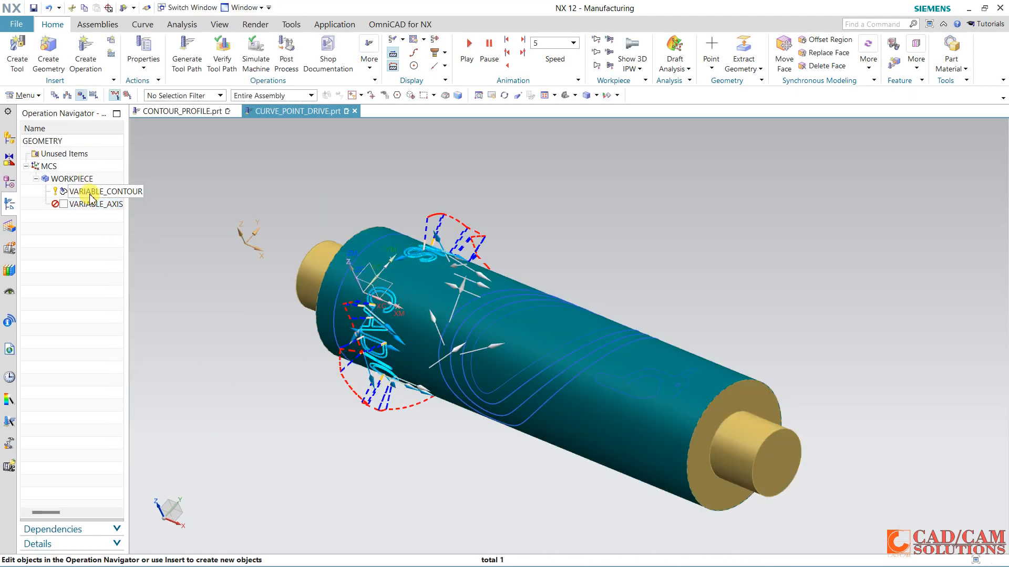
pyautogui.click(9, 138)
pyautogui.click(46, 167)
pyautogui.scroll(-5, 522, 342)
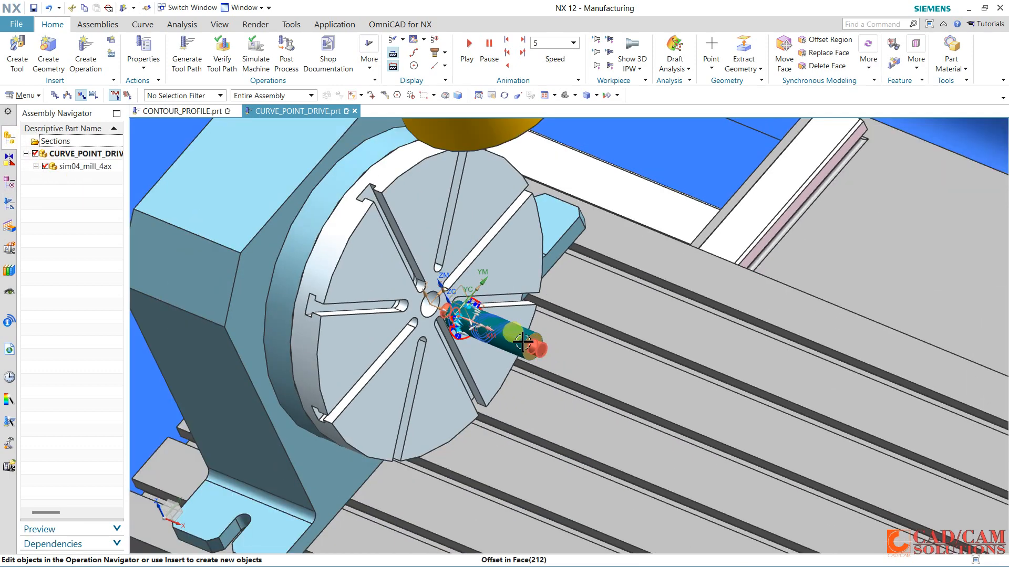
# Play the machine simulation of the tool path on the 4-axis mill and inspect the motion around the cylindrical part.
pyautogui.moveTo(463, 284); pyautogui.dragTo(541, 322, button='middle')
pyautogui.scroll(4, 392, 401)
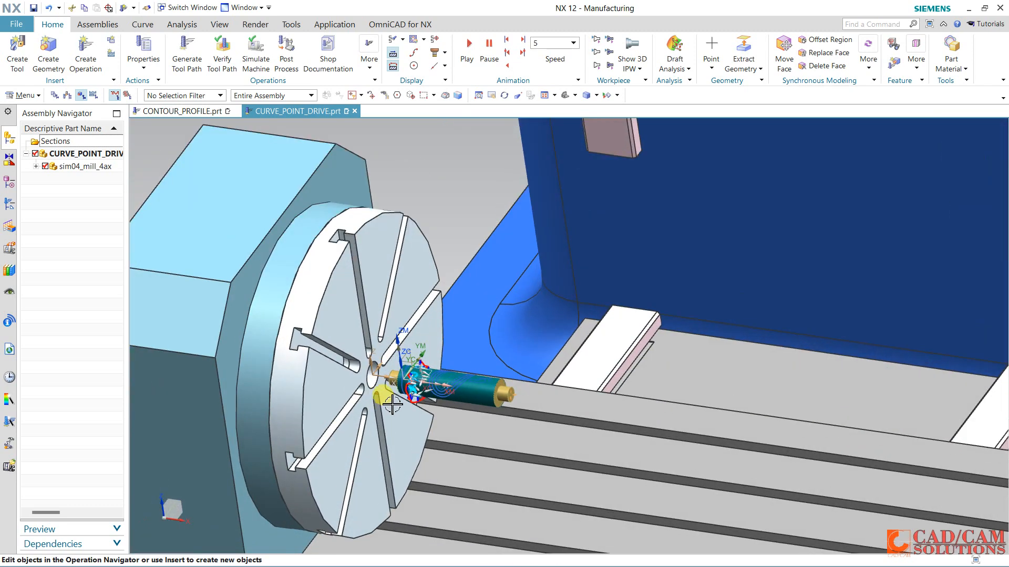
pyautogui.click(256, 53)
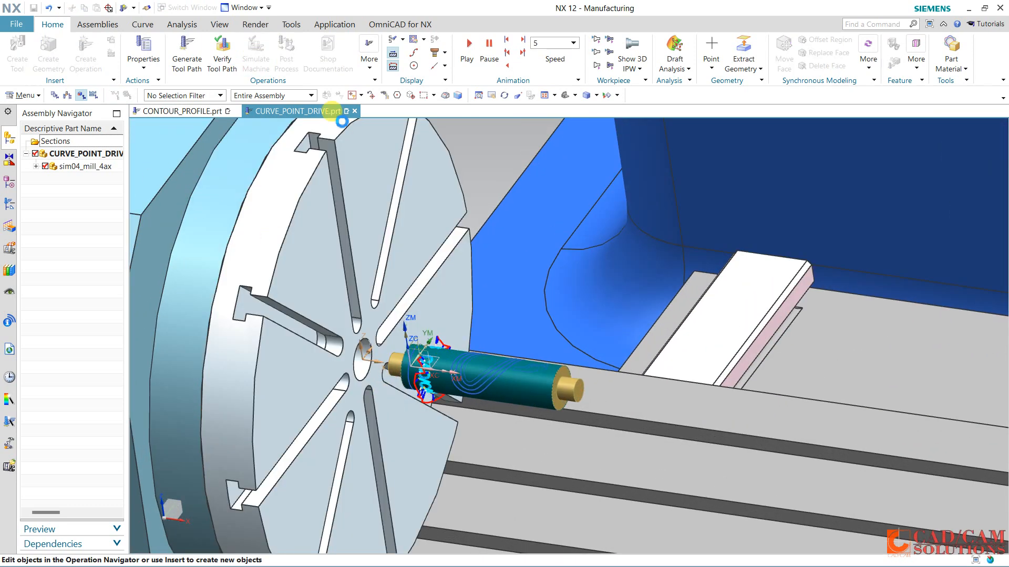
pyautogui.moveTo(534, 247); pyautogui.dragTo(794, 180)
pyautogui.click(215, 482)
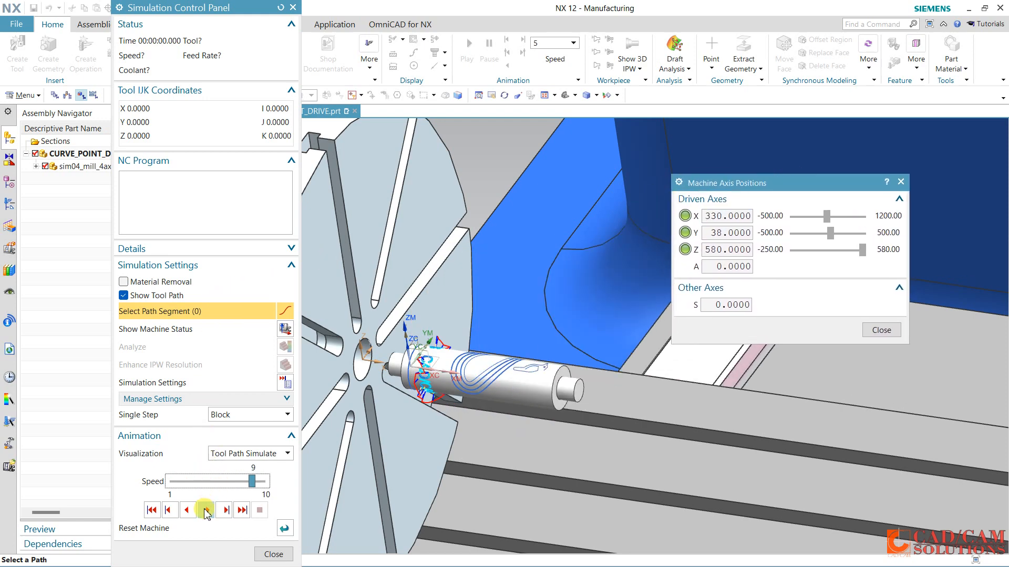
pyautogui.click(206, 510)
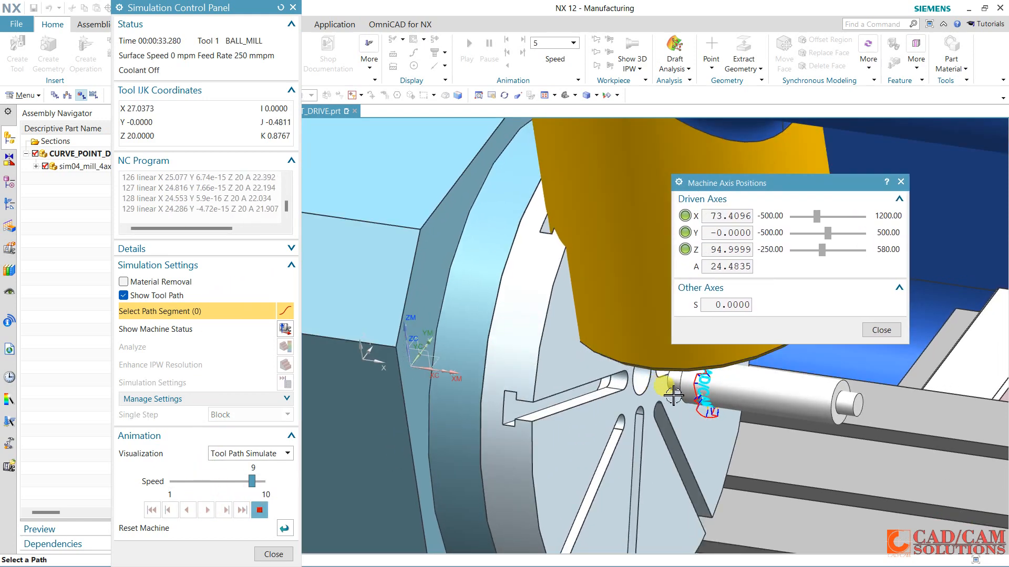
pyautogui.moveTo(666, 367); pyautogui.dragTo(407, 198, button='middle')
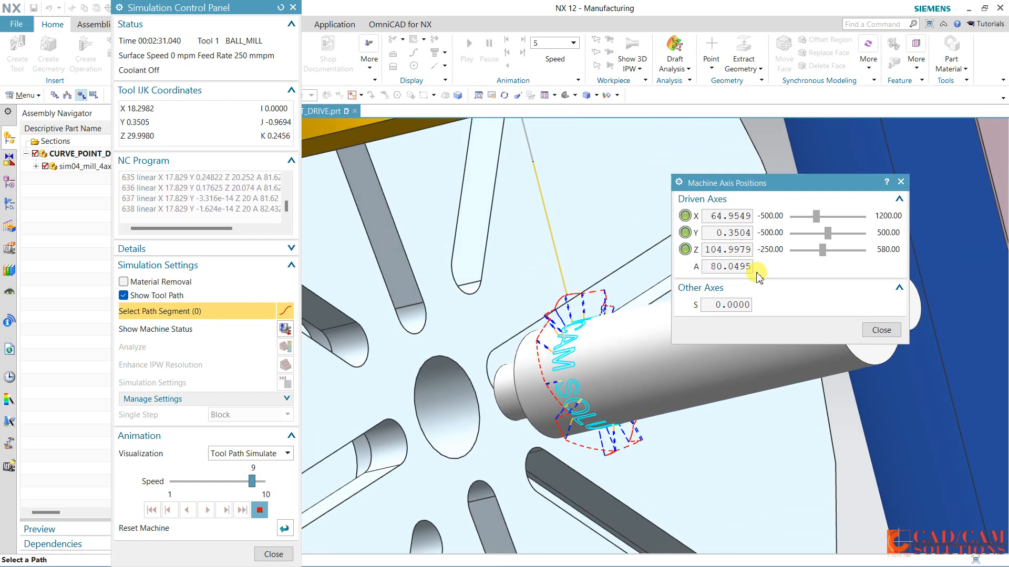
# Dismiss the machine axis positions, stop the running simulation, and close it.
pyautogui.click(875, 330)
pyautogui.click(259, 509)
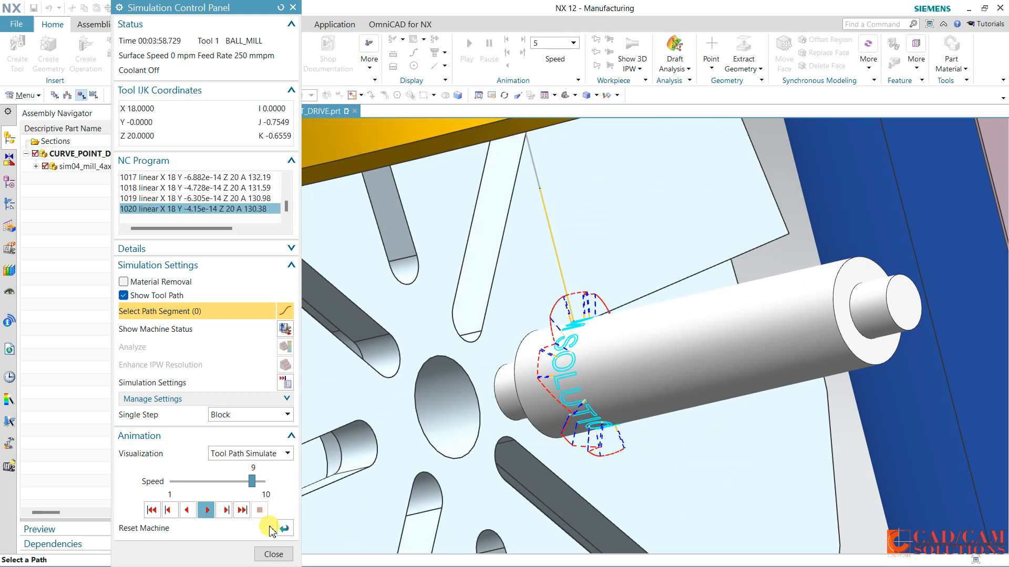
pyautogui.click(273, 555)
pyautogui.moveTo(408, 387); pyautogui.dragTo(501, 299, button='middle')
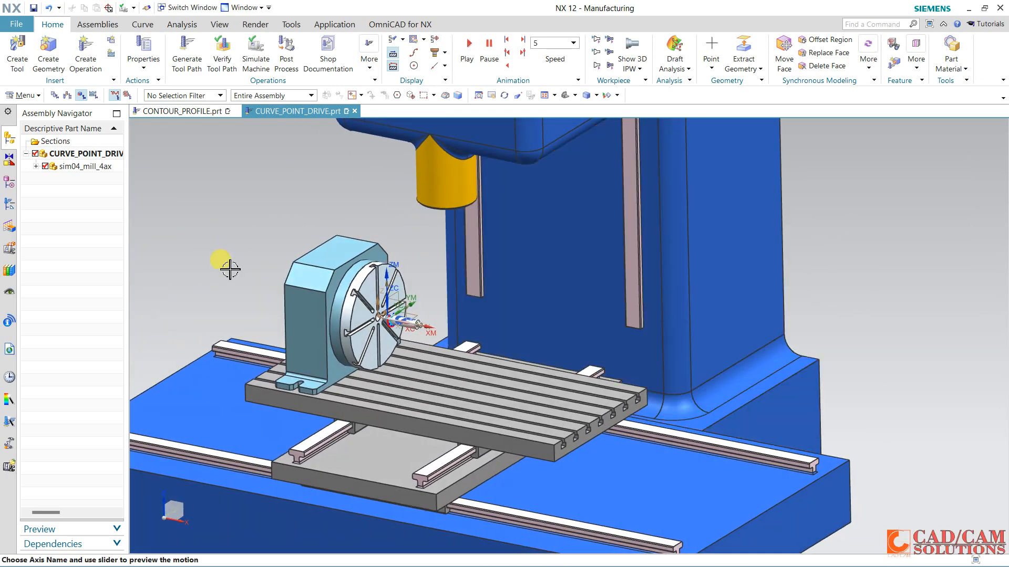
# Close the CURVE_POINT_DRIVE and CONTOUR_PROFILE parts without saving them.
pyautogui.click(9, 203)
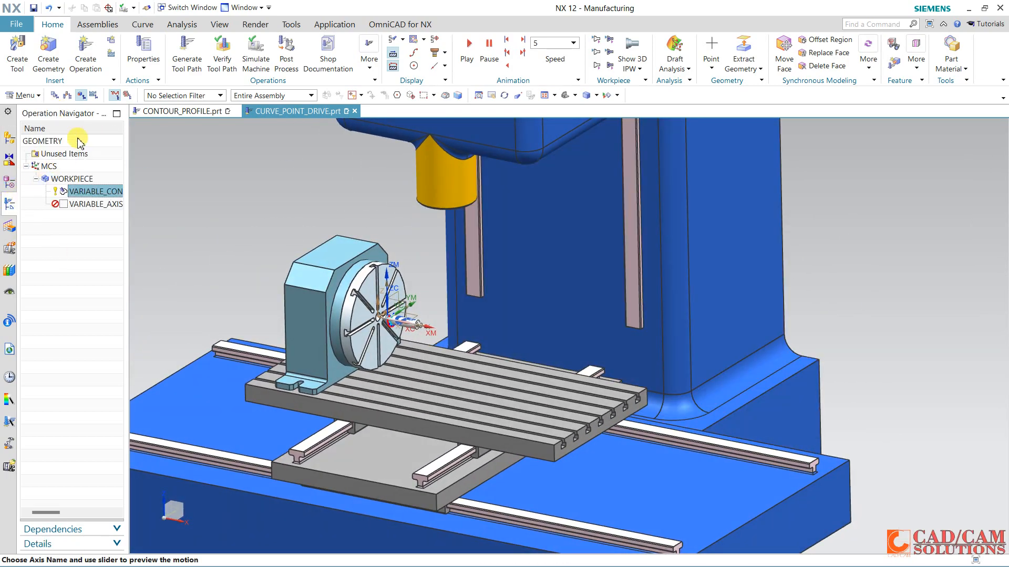
pyautogui.click(354, 110)
pyautogui.click(491, 305)
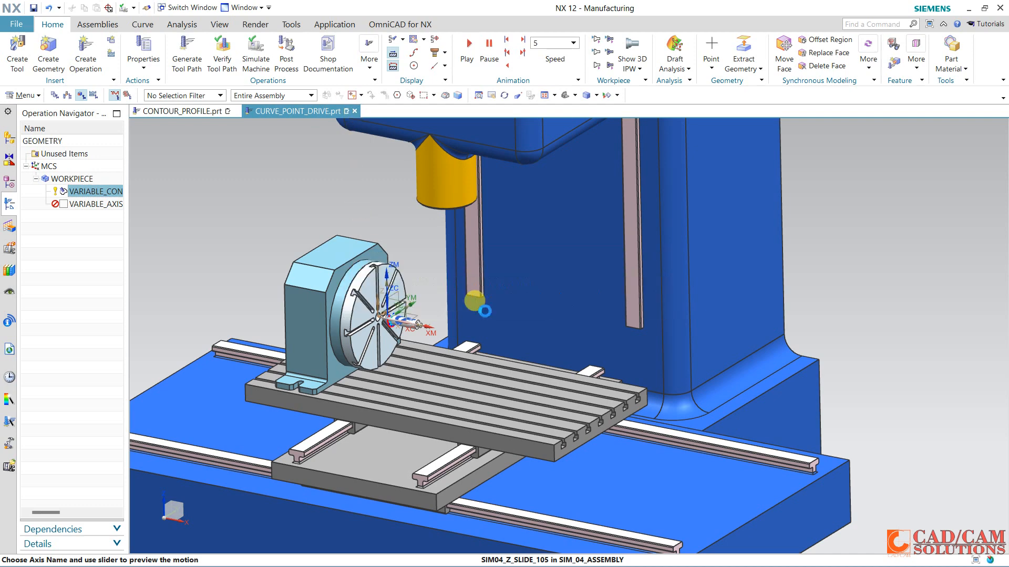
pyautogui.click(503, 317)
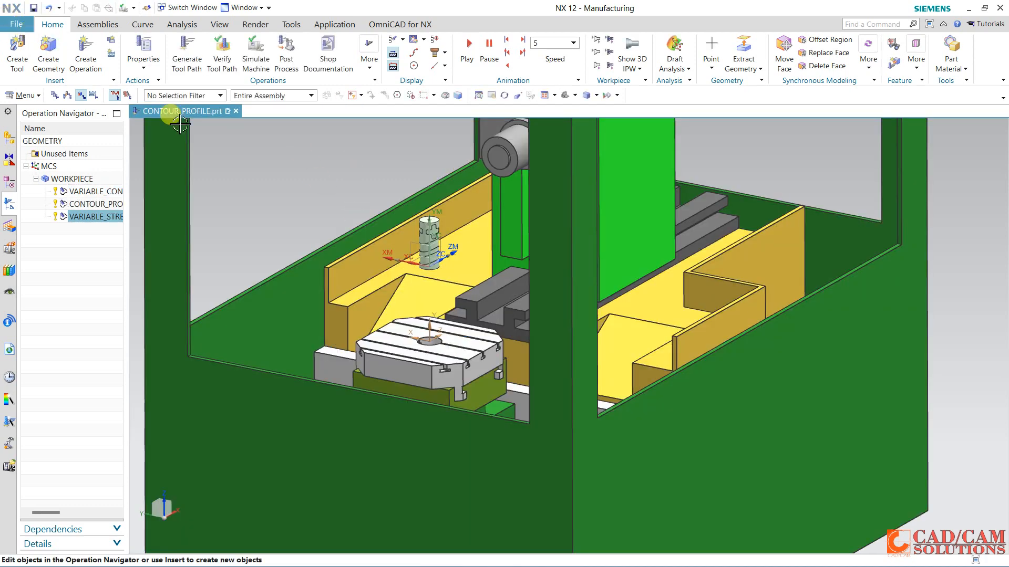
pyautogui.click(238, 112)
pyautogui.click(474, 307)
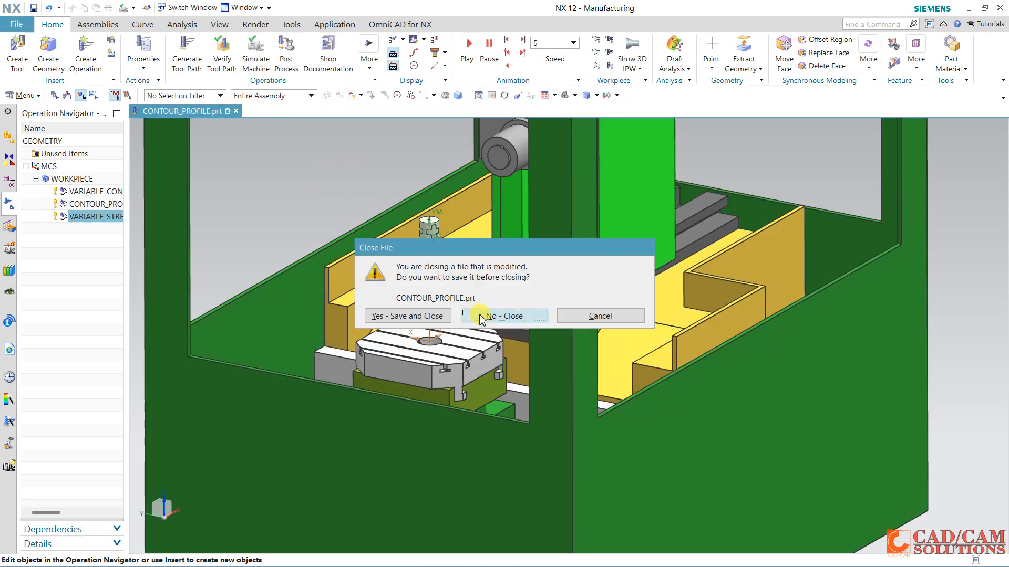
pyautogui.click(479, 317)
# Open the TOOLPATH_DRIVE part from the MULTI_AXIS folder.
pyautogui.click(36, 49)
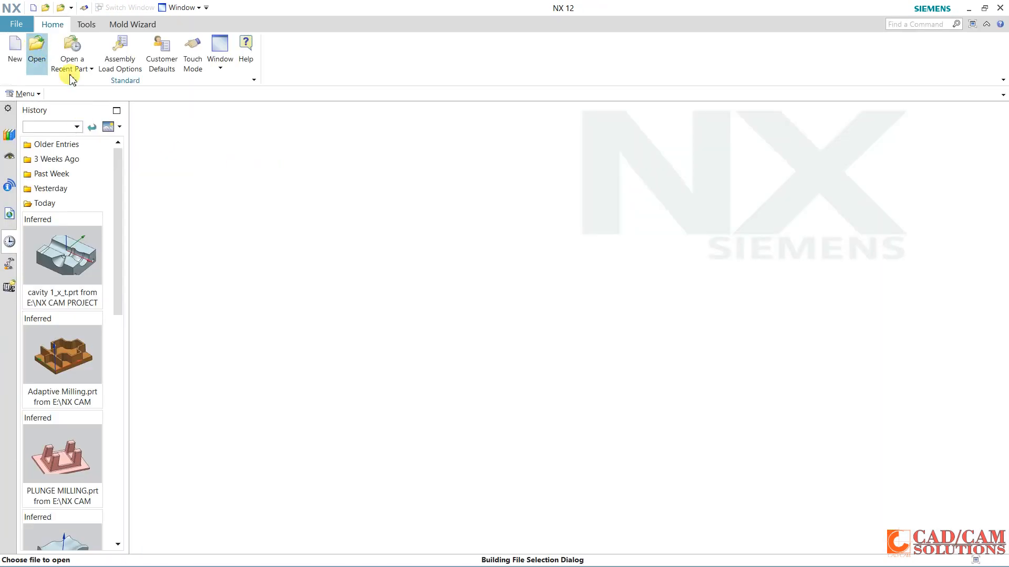
pyautogui.click(370, 249)
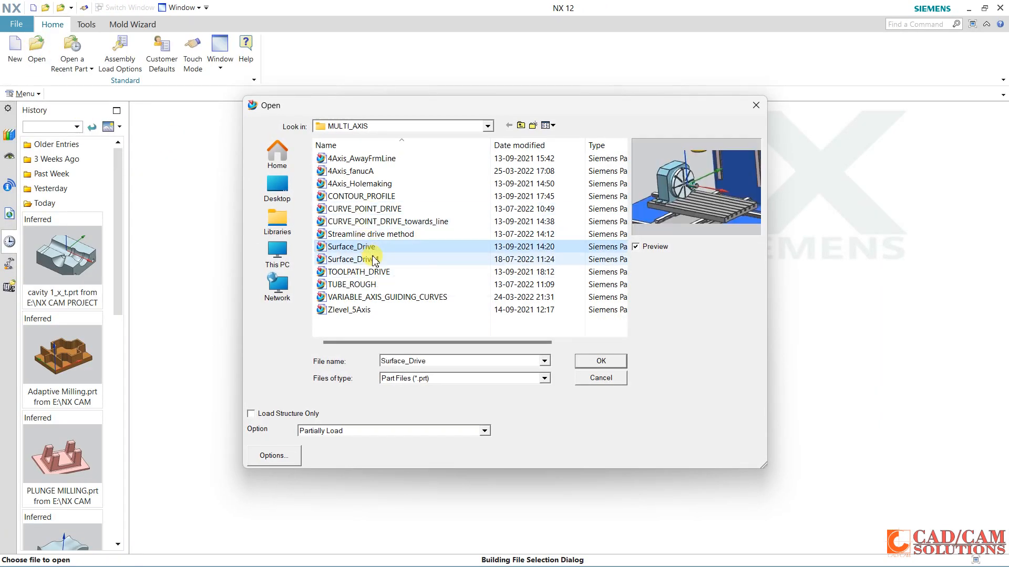
pyautogui.click(374, 261)
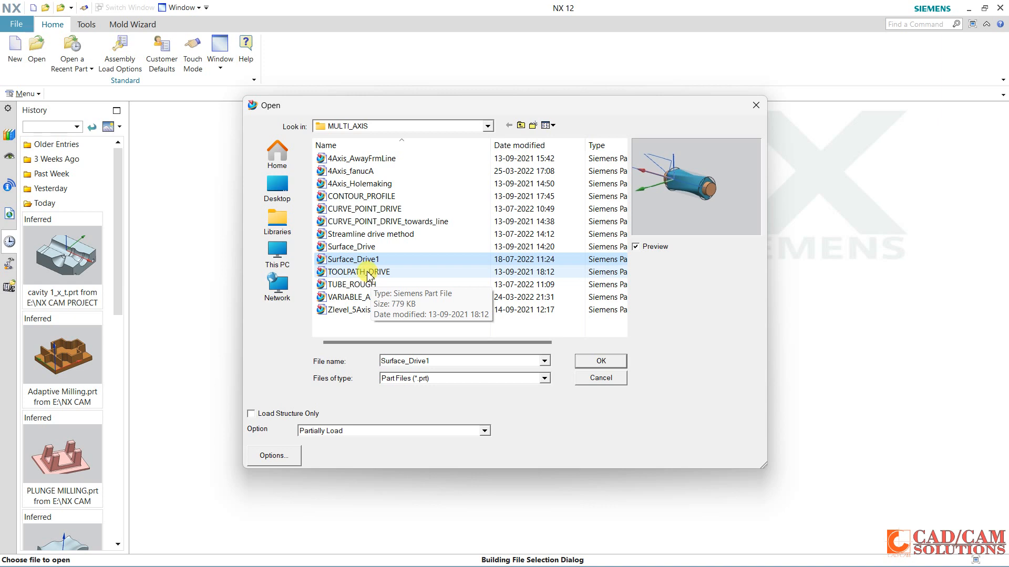
pyautogui.click(368, 272)
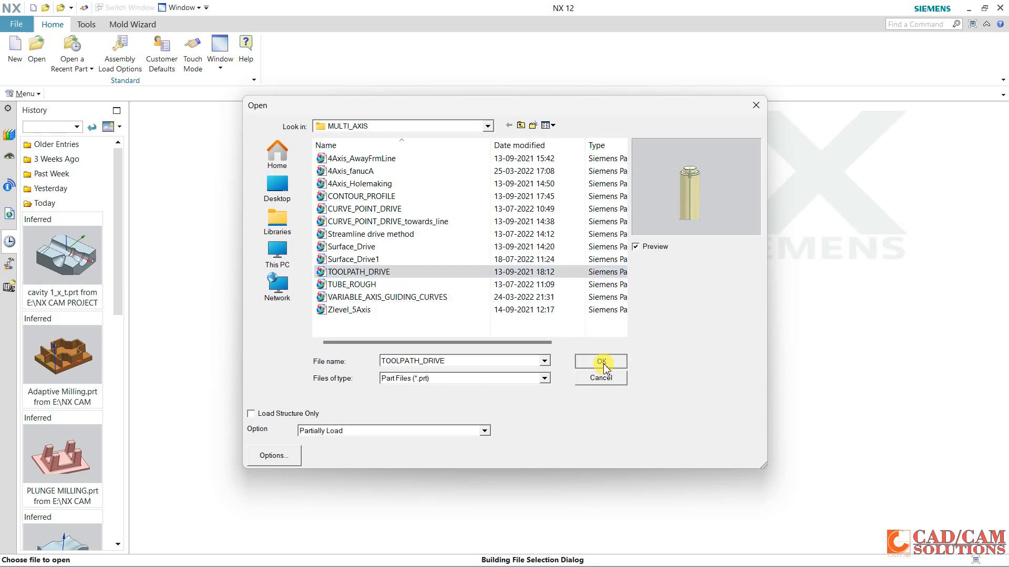
pyautogui.click(602, 362)
pyautogui.click(503, 316)
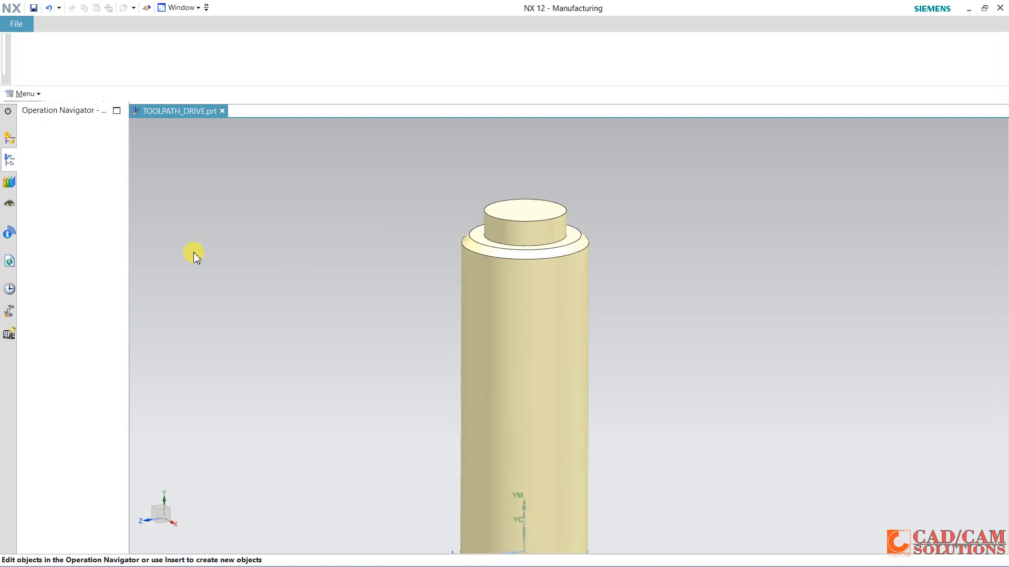
# Delete the WORKPIECE_1 geometry group together with its FLOOR_WALL_1 and variable contour operations.
pyautogui.click(76, 217)
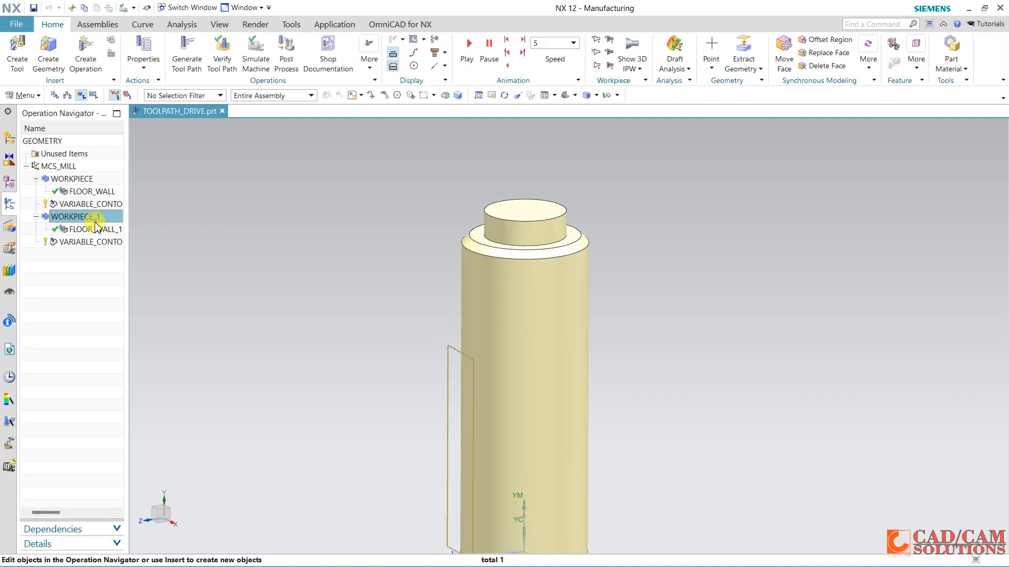
pyautogui.rightClick(99, 246)
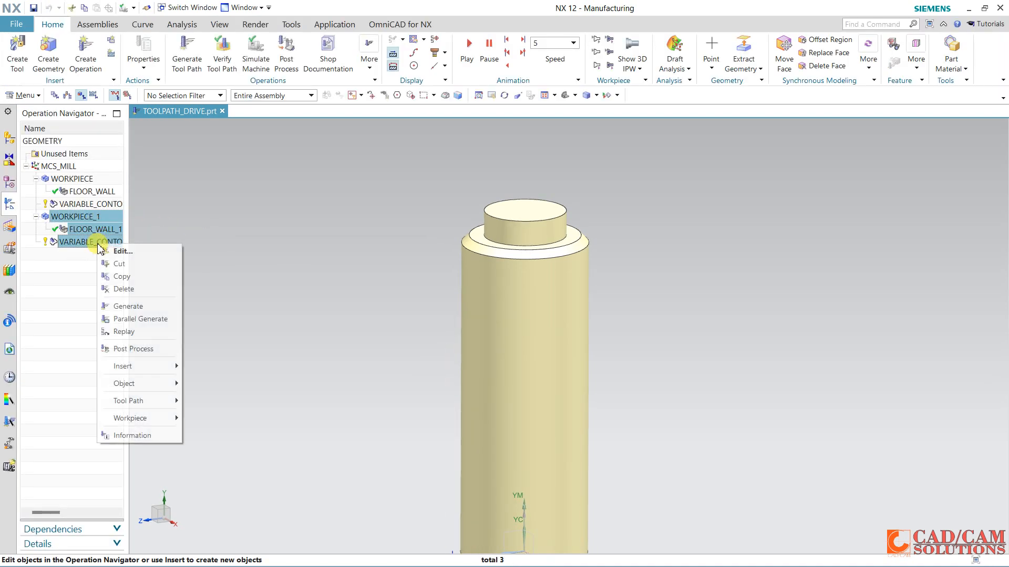
pyautogui.click(126, 287)
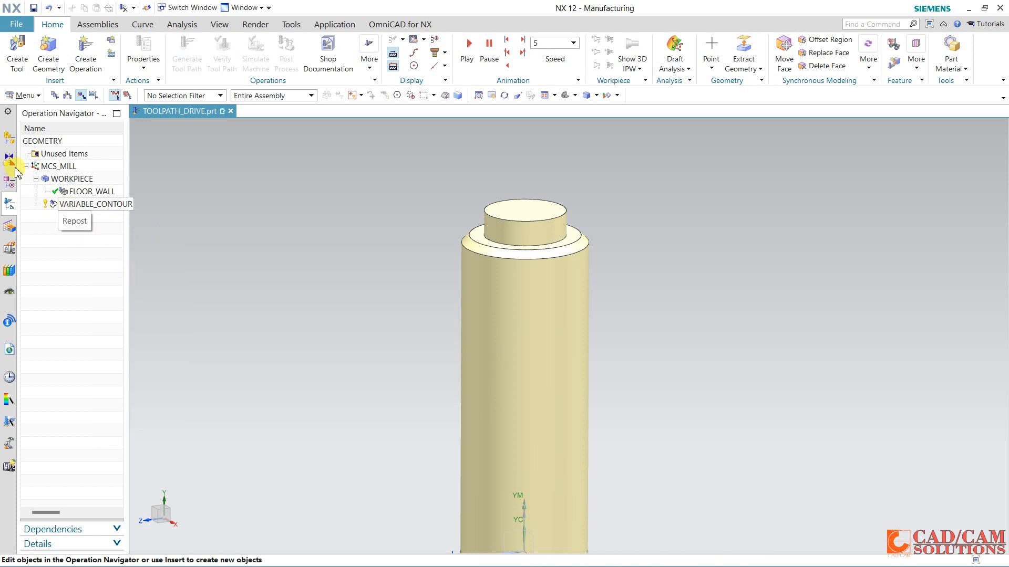
# Hide the sim03_mill_4ax machine assembly around the cylindrical part.
pyautogui.click(10, 183)
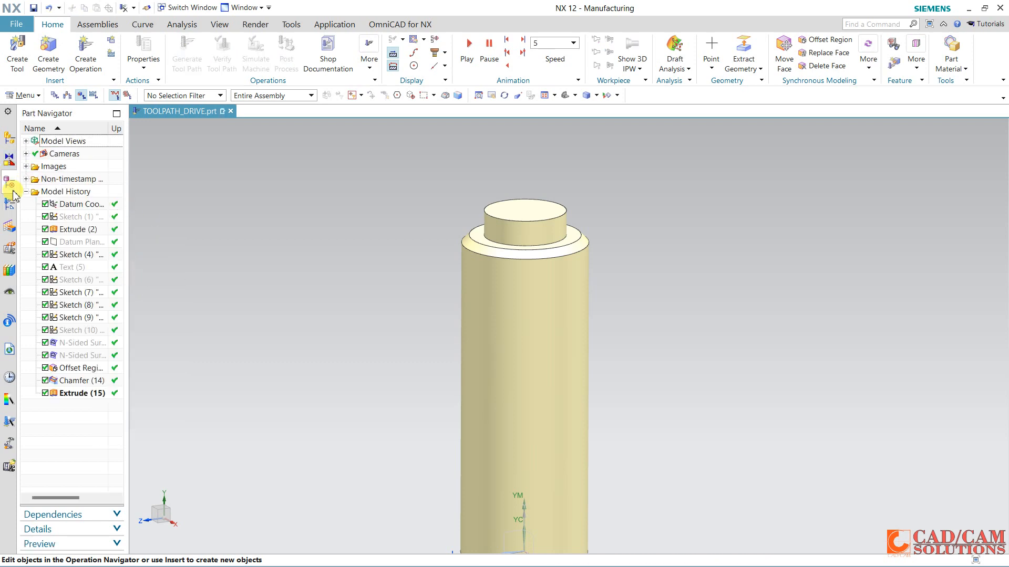
pyautogui.click(80, 355)
pyautogui.moveTo(410, 226); pyautogui.dragTo(430, 237, button='middle')
pyautogui.click(8, 138)
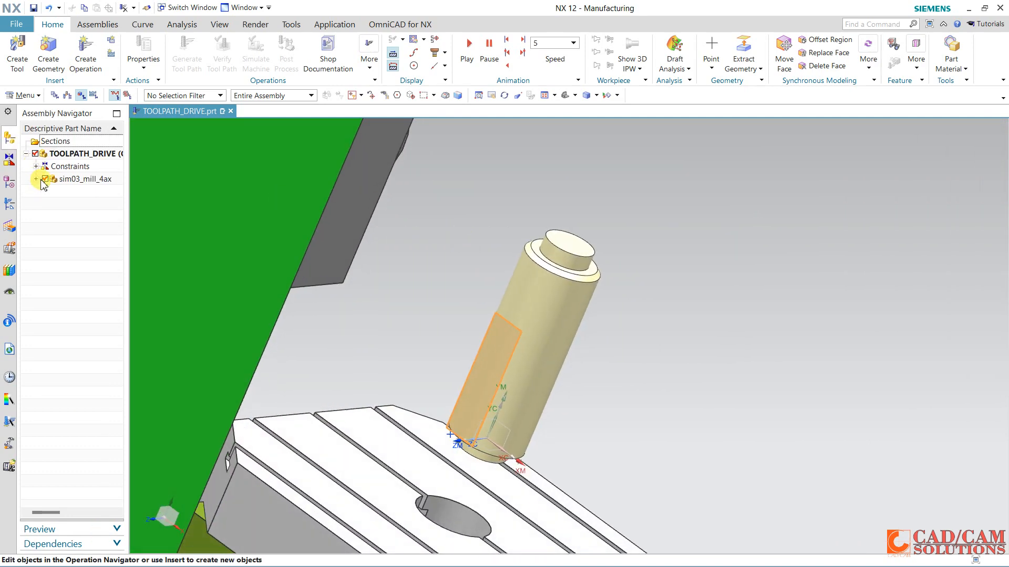
pyautogui.click(44, 180)
pyautogui.moveTo(466, 263); pyautogui.dragTo(480, 208, button='middle')
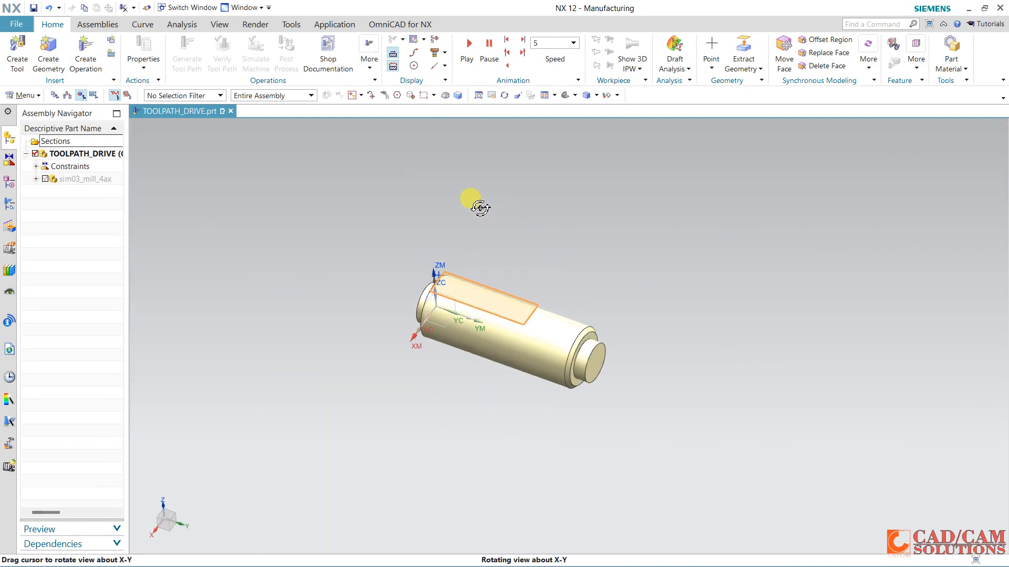
# Show the hidden N-sided surface that lies flat above the cylinder.
pyautogui.click(8, 210)
pyautogui.click(9, 182)
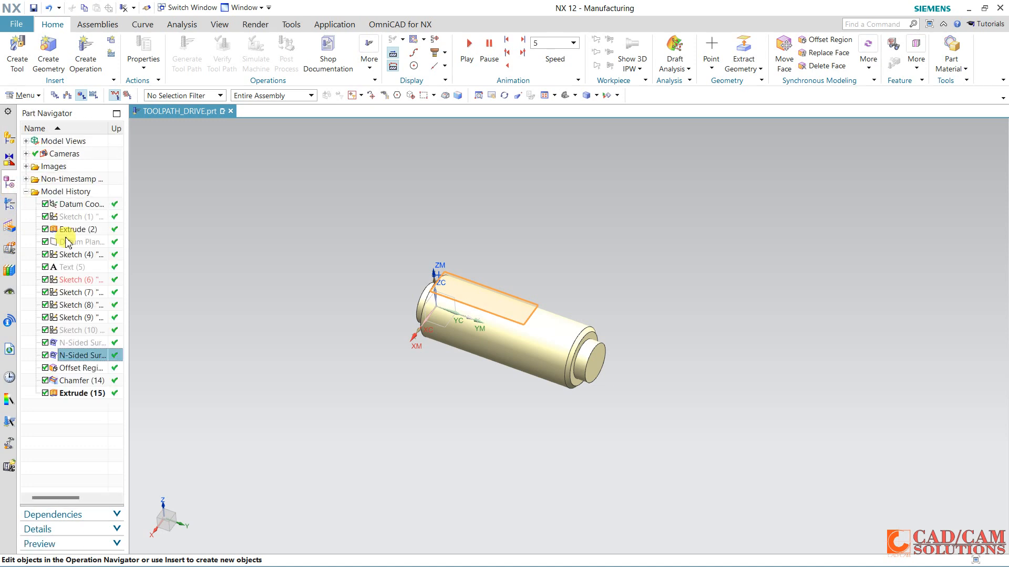
pyautogui.rightClick(112, 357)
pyautogui.click(115, 363)
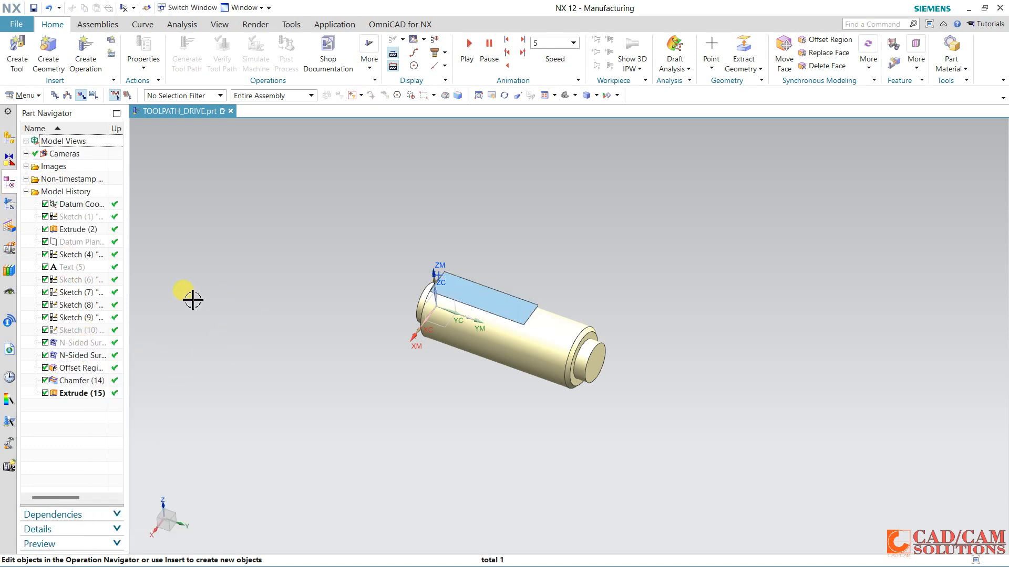
# Show the hidden NX CAM text curves on the flat surface above the cylinder.
pyautogui.click(79, 267)
pyautogui.rightClick(78, 267)
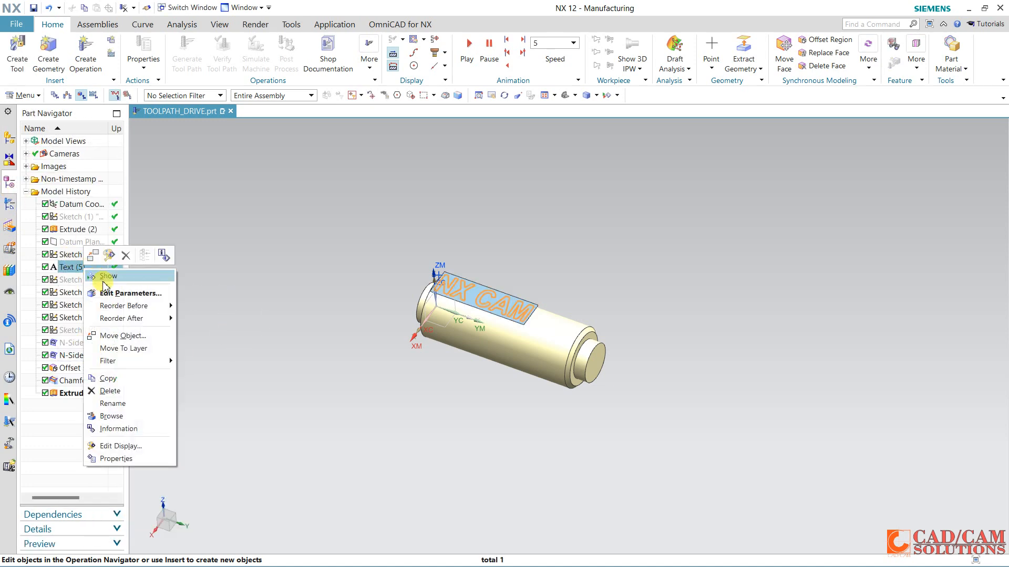
pyautogui.click(132, 273)
pyautogui.click(292, 322)
pyautogui.scroll(4, 486, 299)
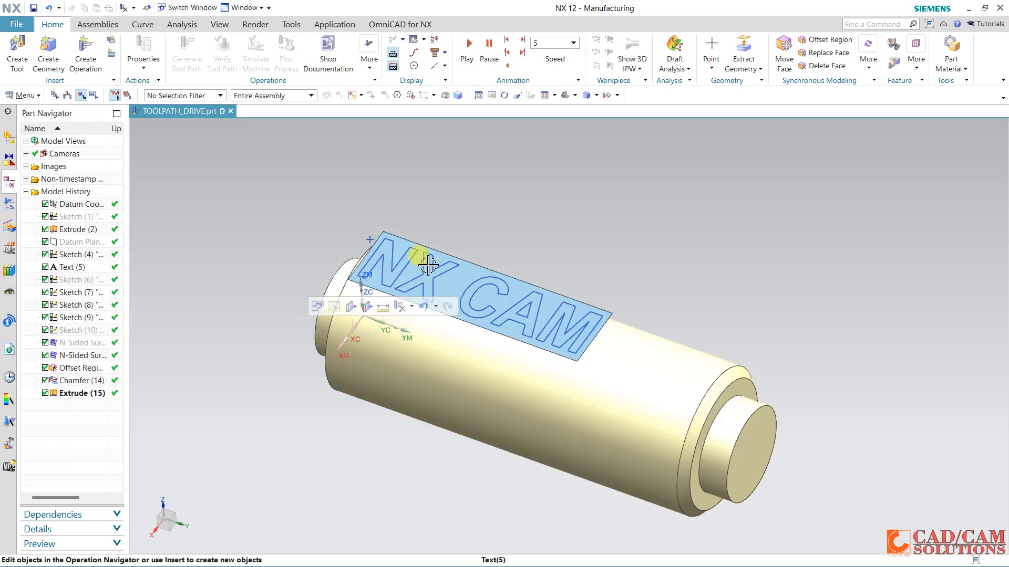
pyautogui.moveTo(444, 281); pyautogui.dragTo(417, 281, button='middle')
pyautogui.scroll(3, 417, 282)
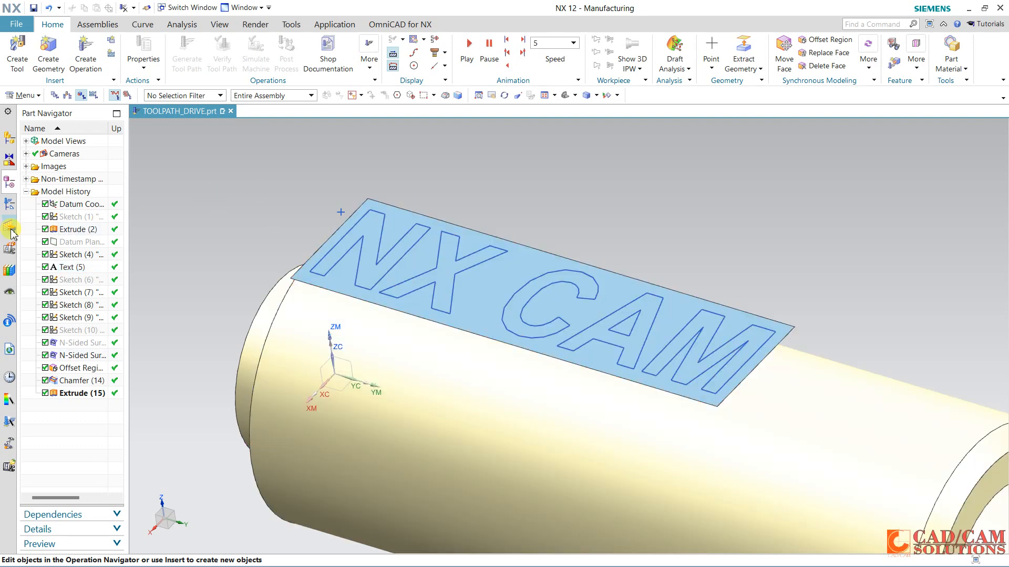
# Create a mill_multi-axis workpiece geometry under MCS_MILL.
pyautogui.click(6, 208)
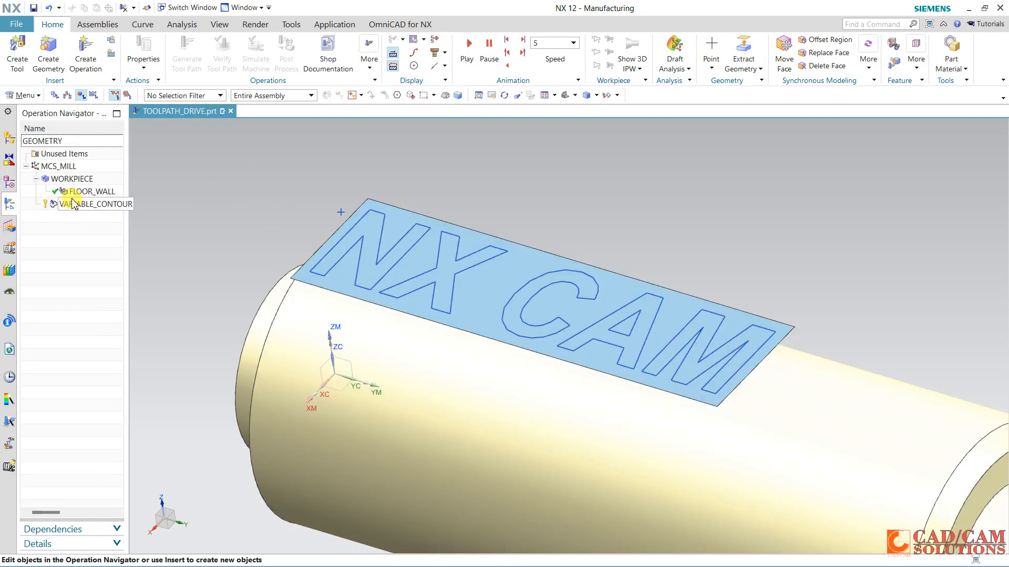
pyautogui.click(36, 179)
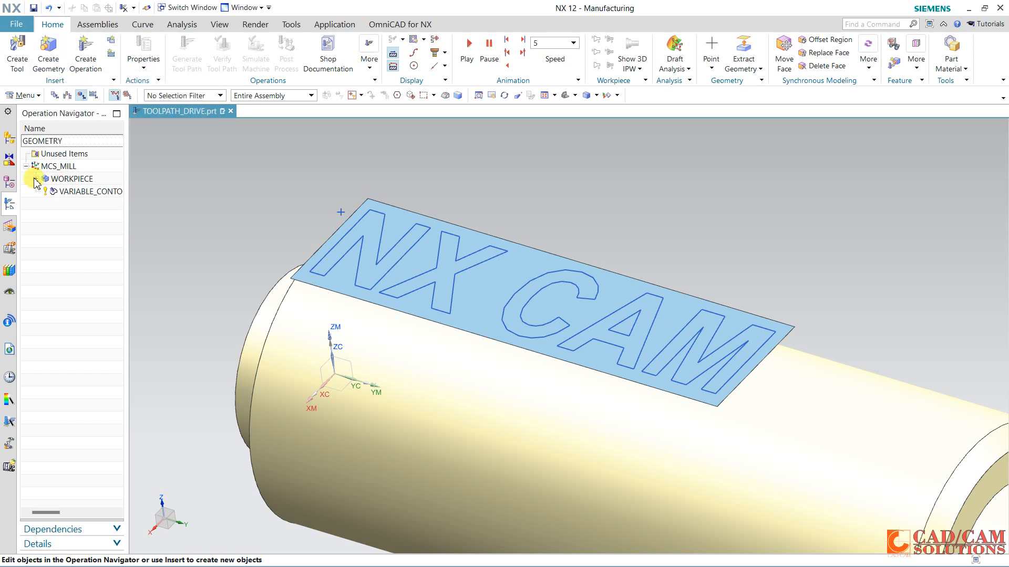
pyautogui.click(48, 52)
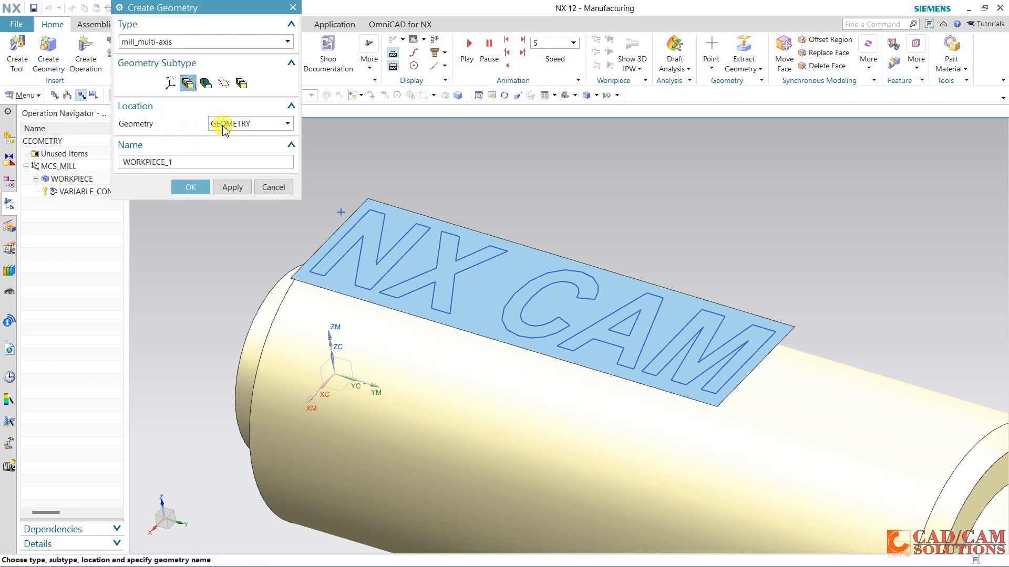
pyautogui.click(64, 167)
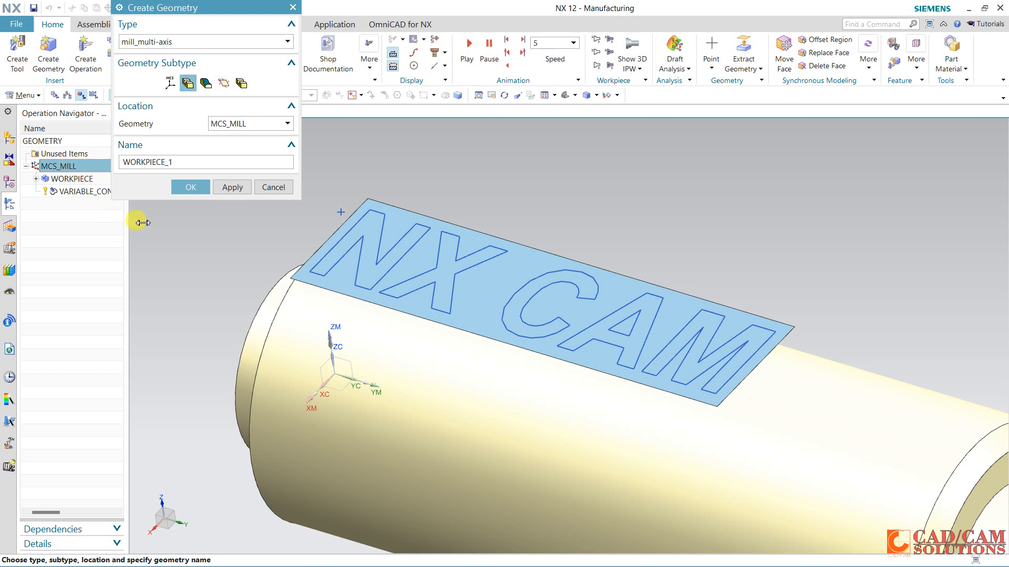
pyautogui.click(195, 188)
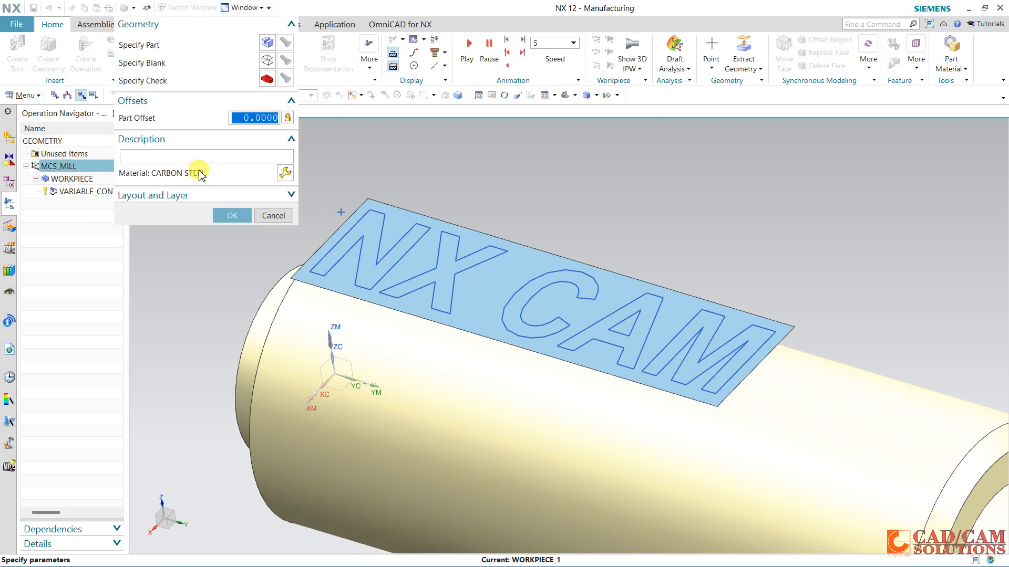
pyautogui.moveTo(201, 9); pyautogui.dragTo(203, 146)
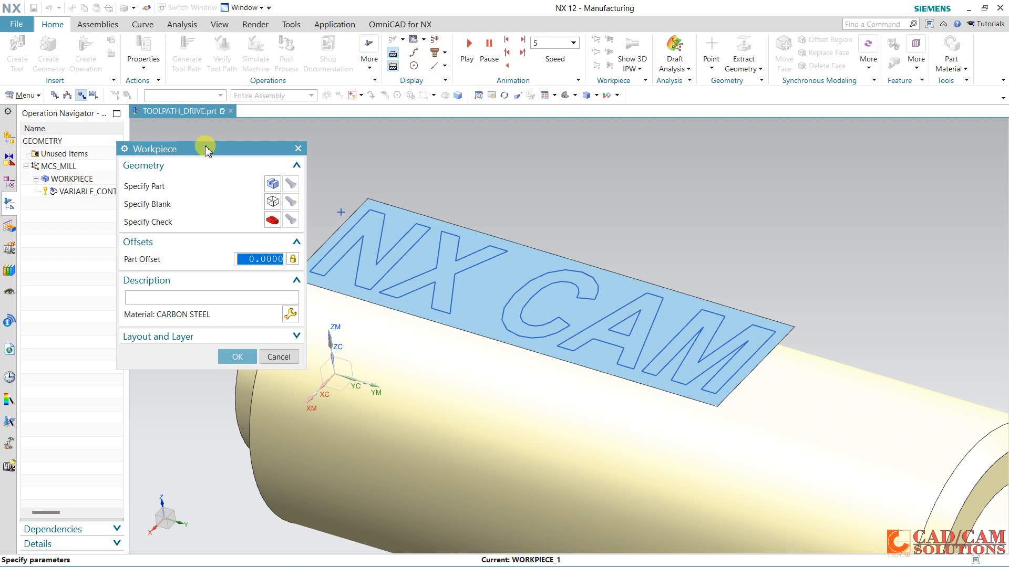
# Specify the face of the flat N-sided surface carrying the text as the new workpiece's part geometry.
pyautogui.click(270, 187)
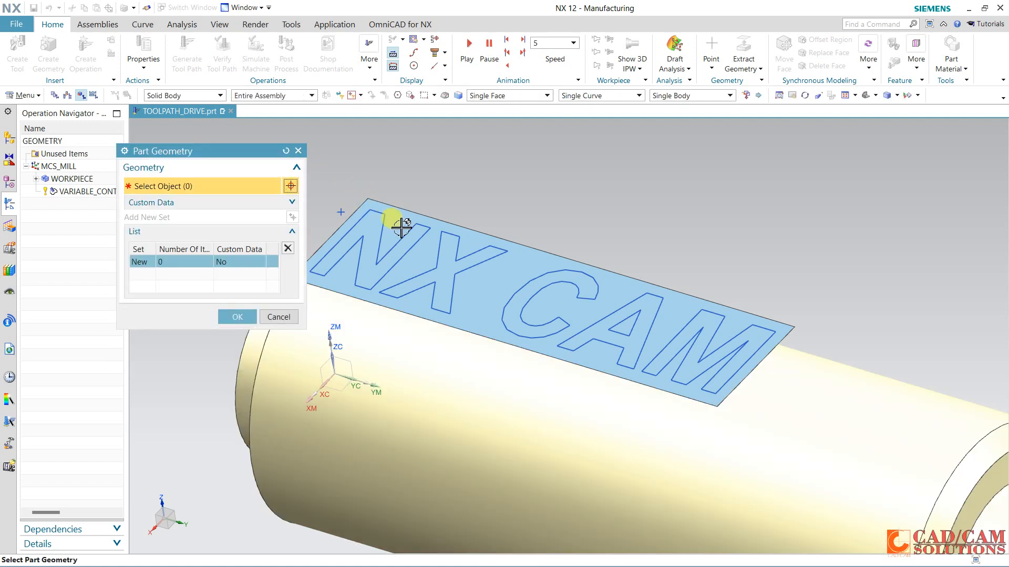
pyautogui.click(195, 96)
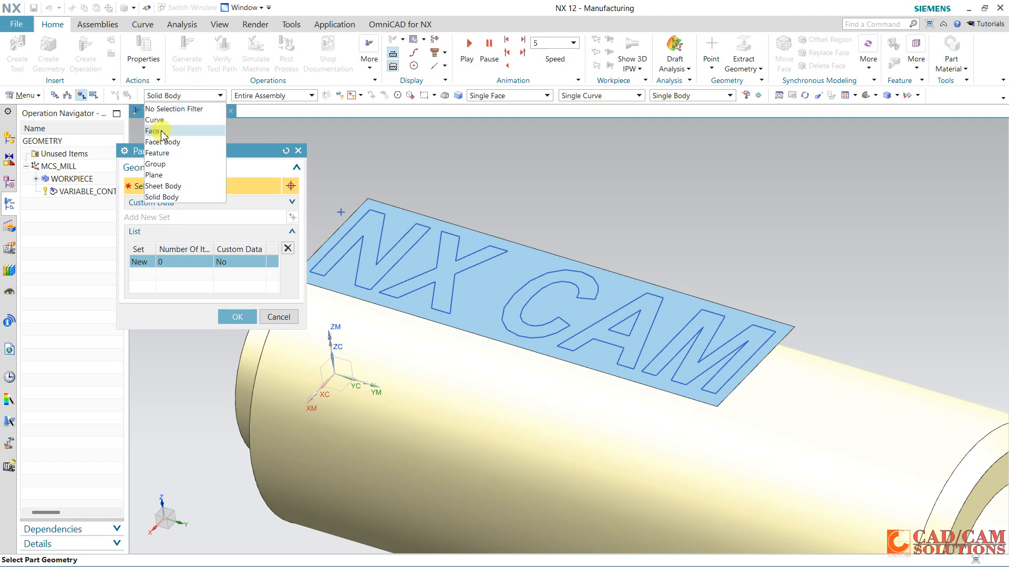
pyautogui.click(166, 131)
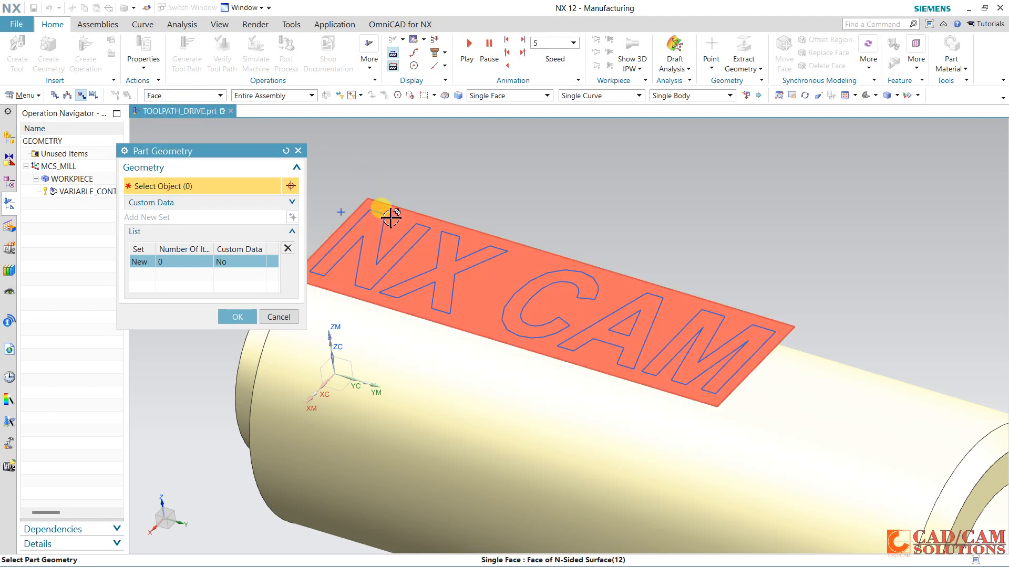
pyautogui.click(382, 214)
pyautogui.click(249, 327)
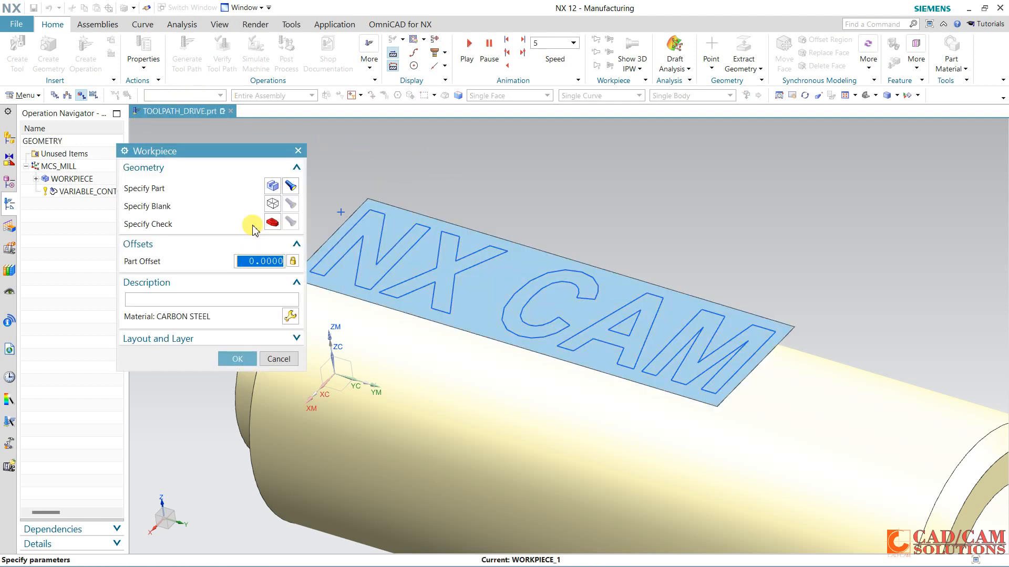
# Define the blank as a bounding block with a ZM+ limit of 1 and accept the workpiece.
pyautogui.click(271, 203)
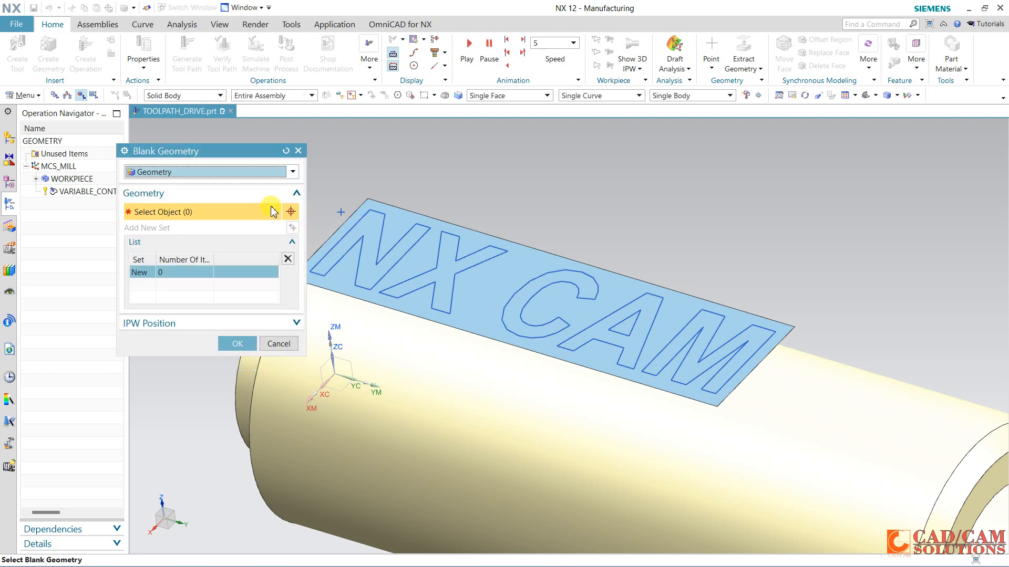
pyautogui.click(212, 176)
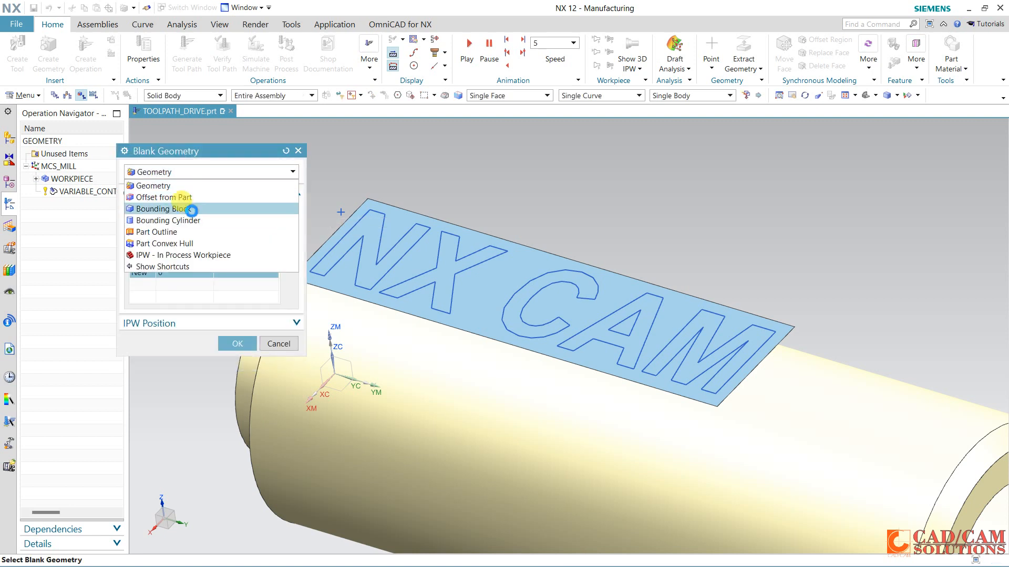
pyautogui.click(191, 210)
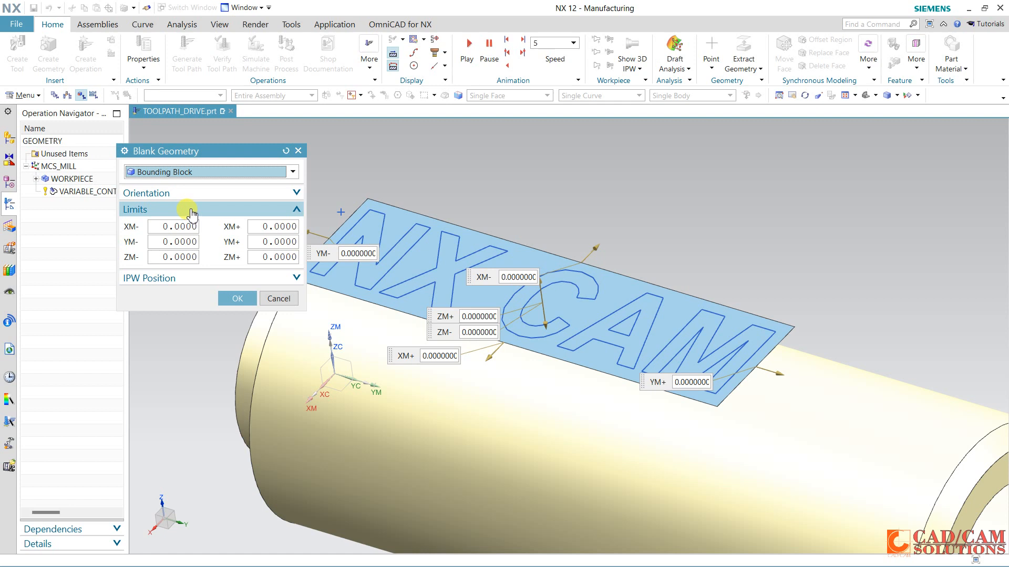
pyautogui.click(253, 257)
pyautogui.write('1')
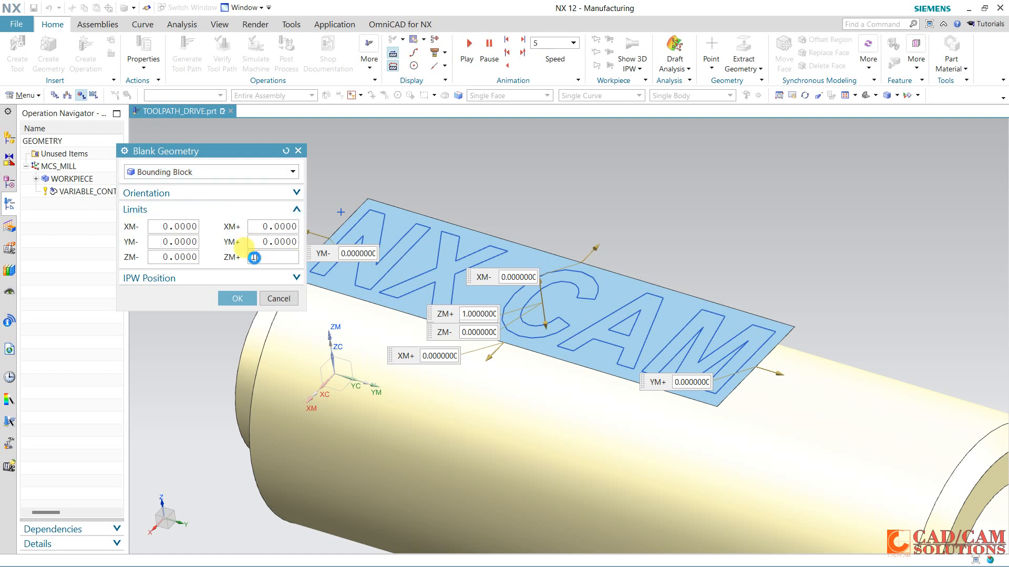
pyautogui.click(236, 298)
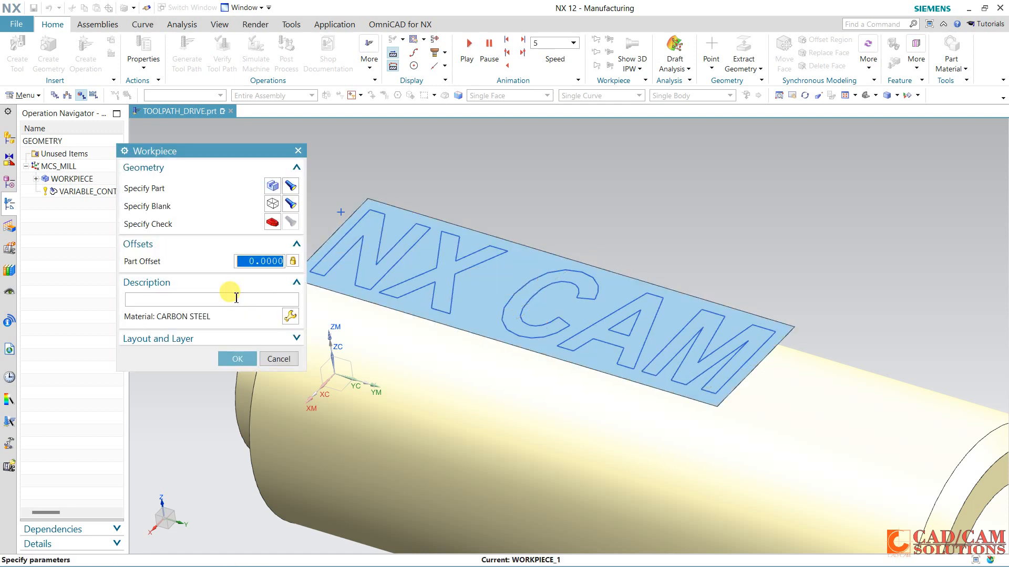
pyautogui.click(236, 358)
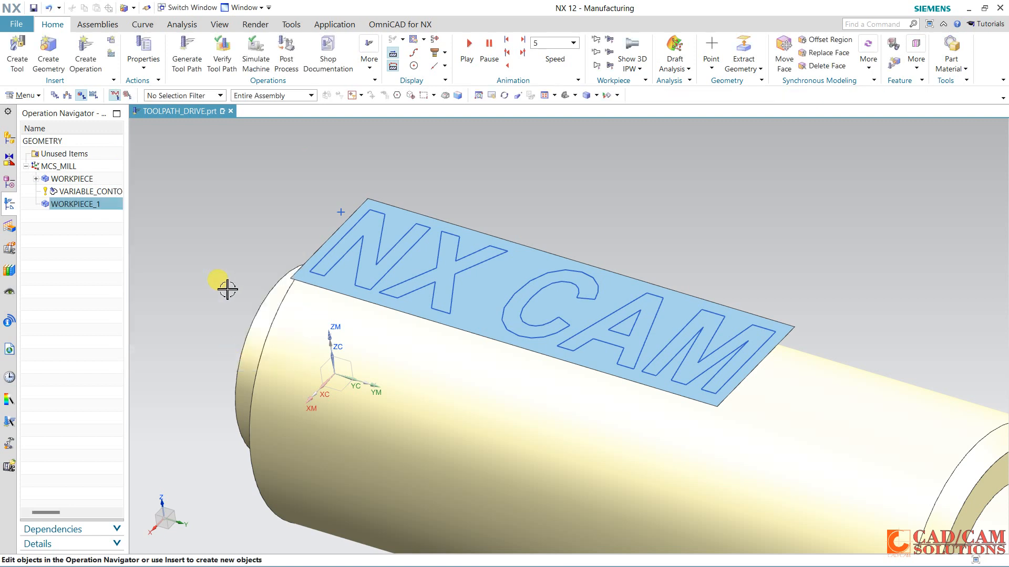
# Create a mill_planar Floor Wall operation using the BALL_MILL tool and WORKPIECE_1 geometry.
pyautogui.click(84, 50)
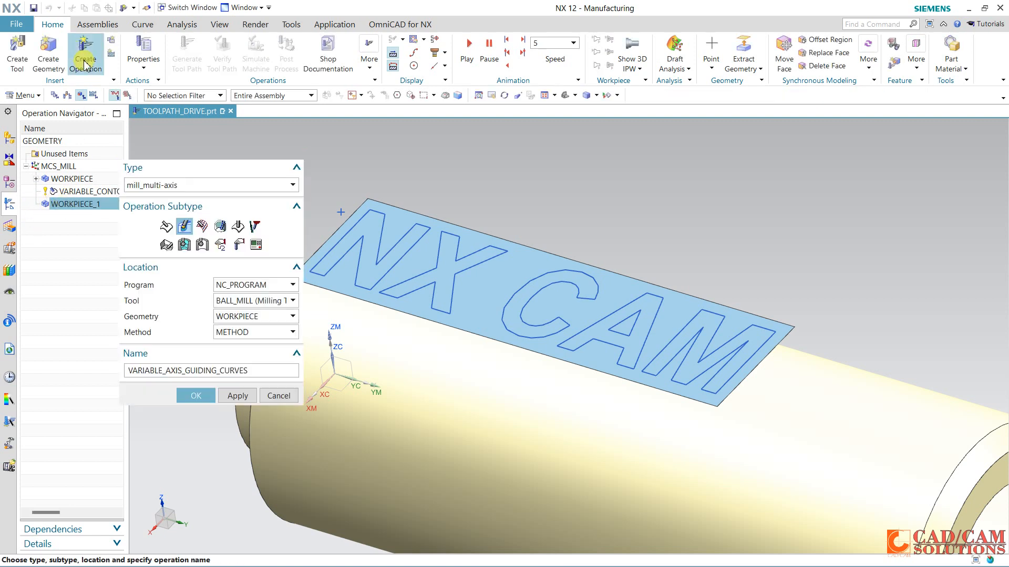
pyautogui.click(197, 182)
pyautogui.click(195, 205)
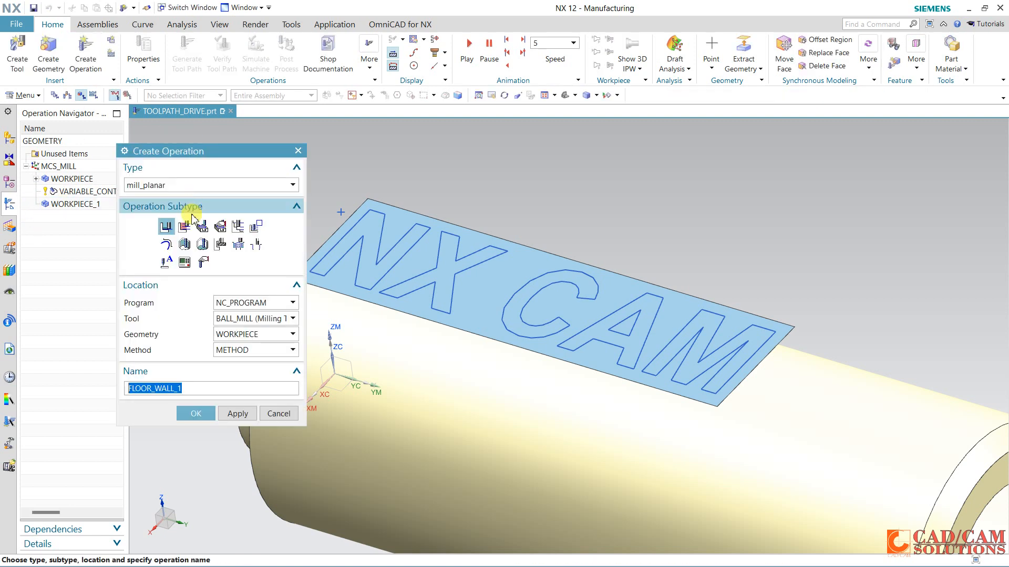
pyautogui.click(244, 318)
pyautogui.click(248, 335)
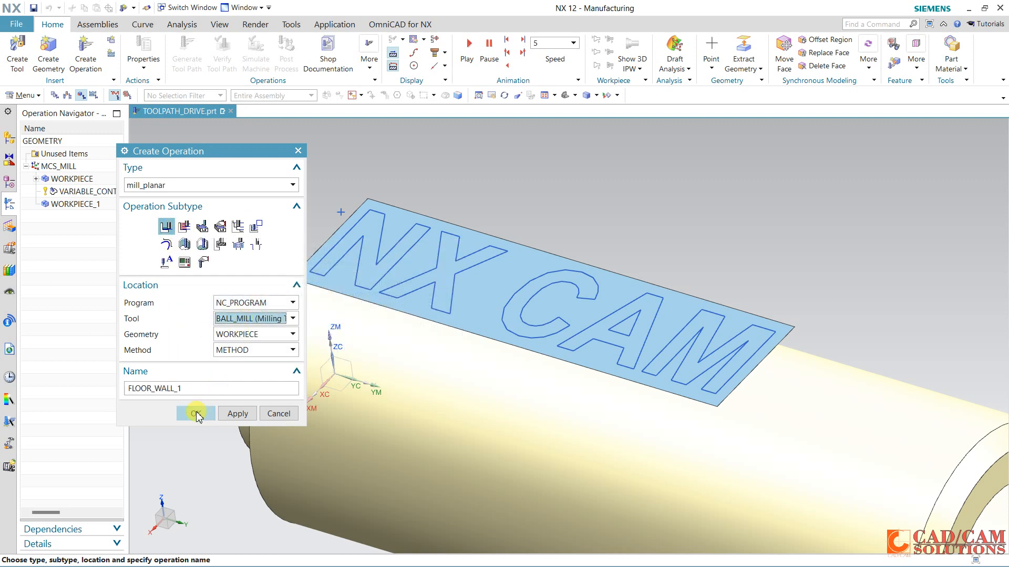
pyautogui.click(96, 208)
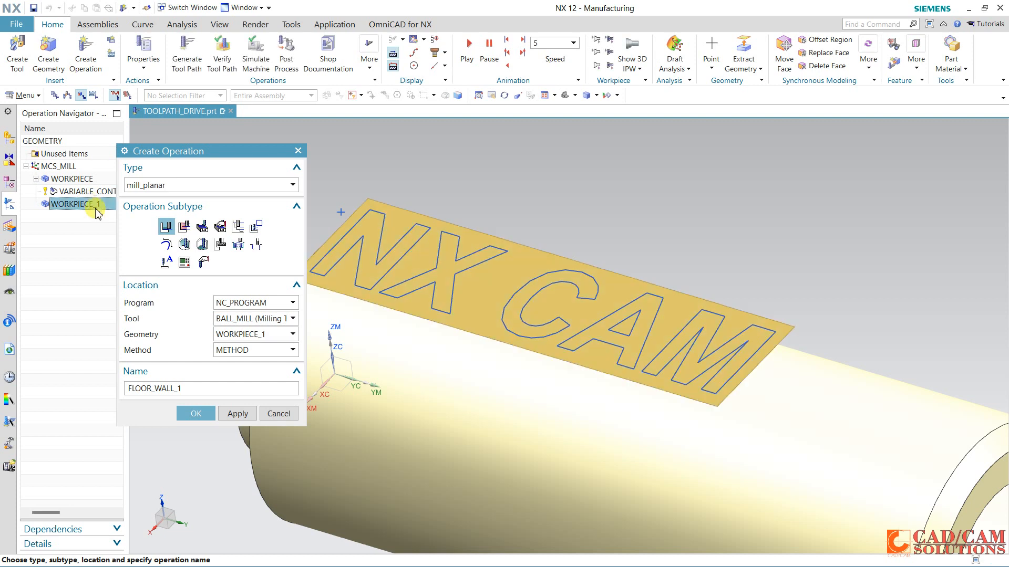
pyautogui.click(203, 416)
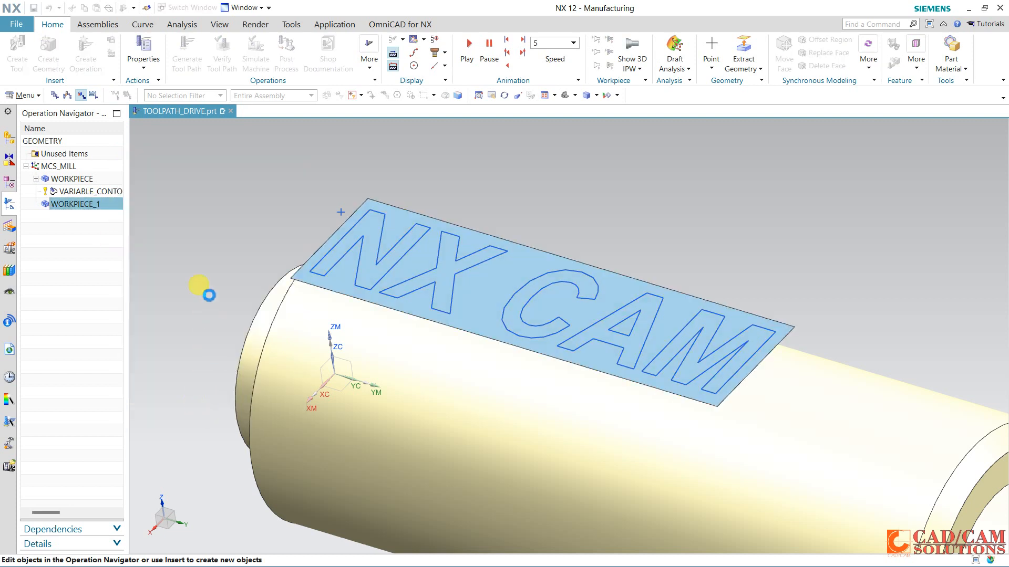
# Specify the flat N-sided surface face as the cut area floor of the Floor Wall operation.
pyautogui.click(272, 241)
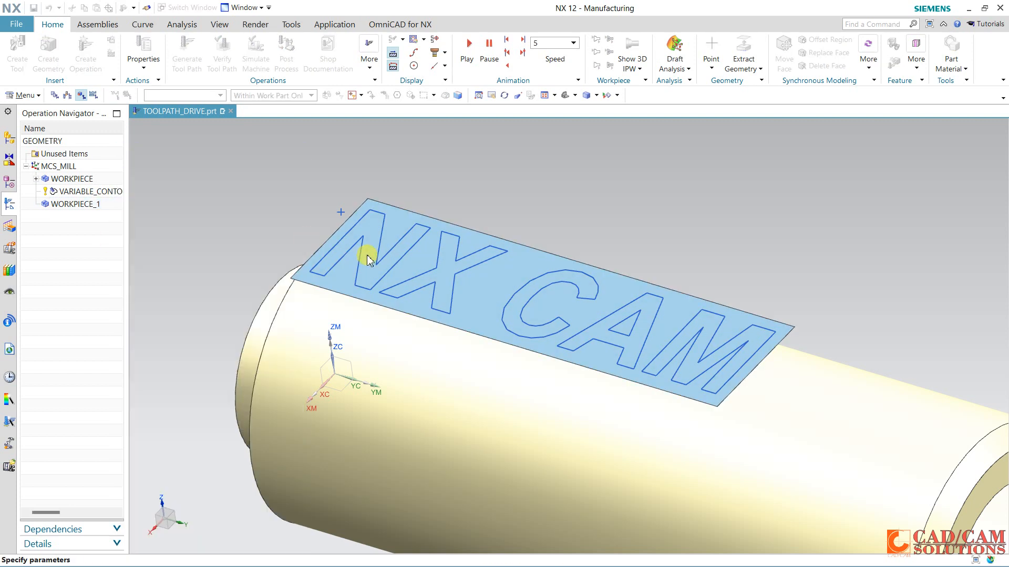
pyautogui.click(387, 225)
pyautogui.click(236, 301)
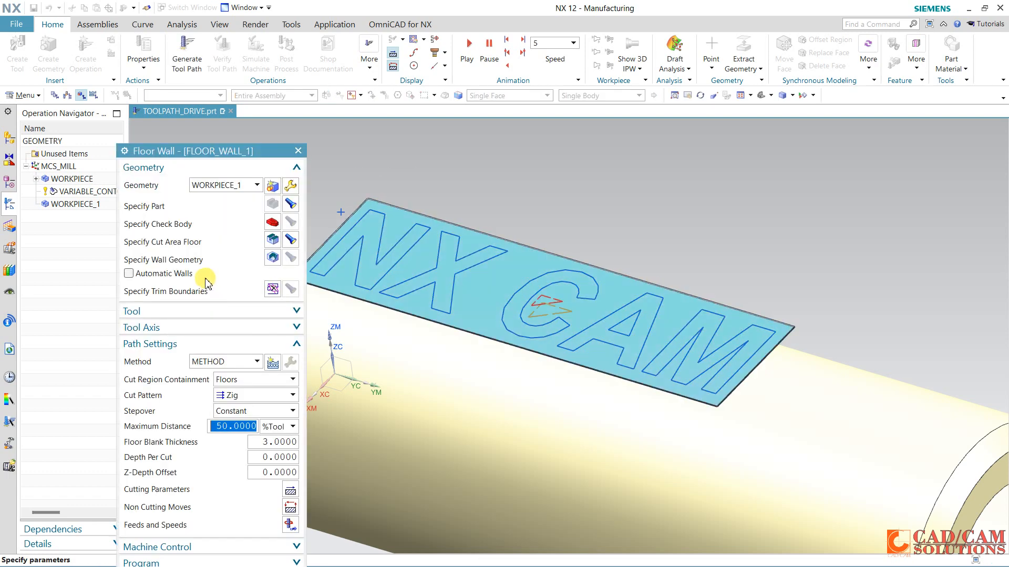
# Set the cut pattern to Follow Periphery and generate the Floor Wall tool path.
pyautogui.moveTo(210, 151); pyautogui.dragTo(185, 26)
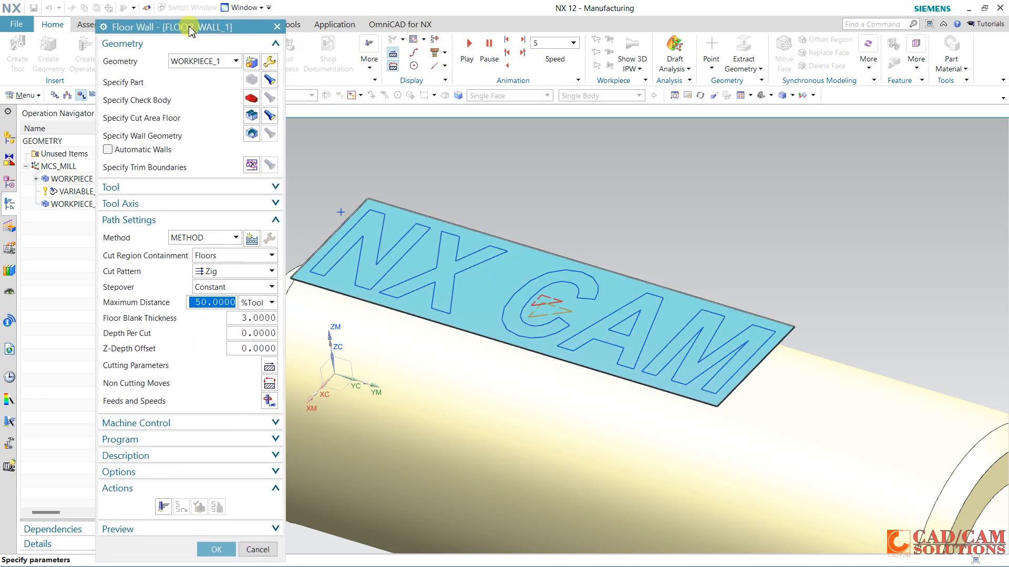
pyautogui.click(223, 270)
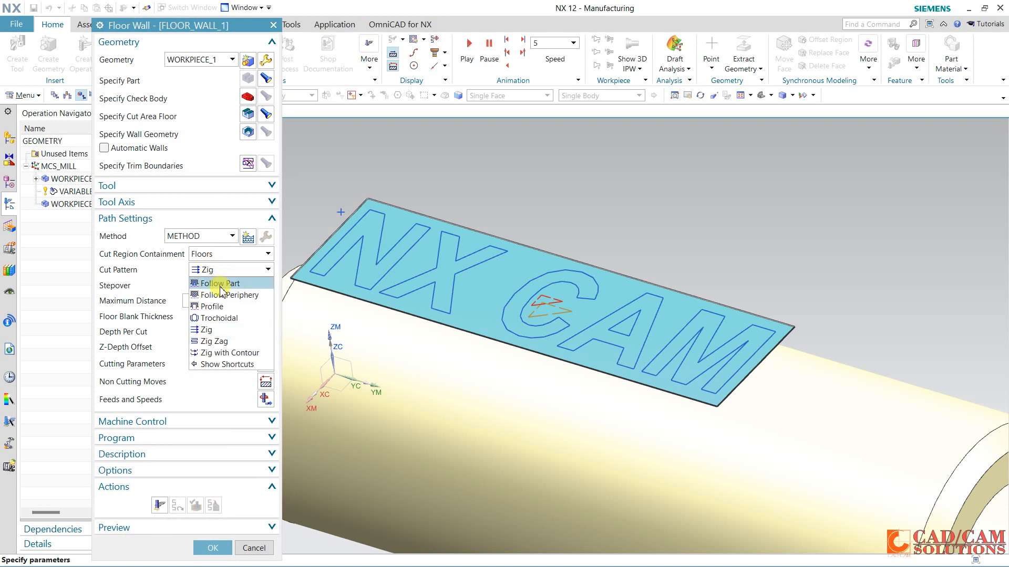
pyautogui.click(221, 294)
pyautogui.click(160, 505)
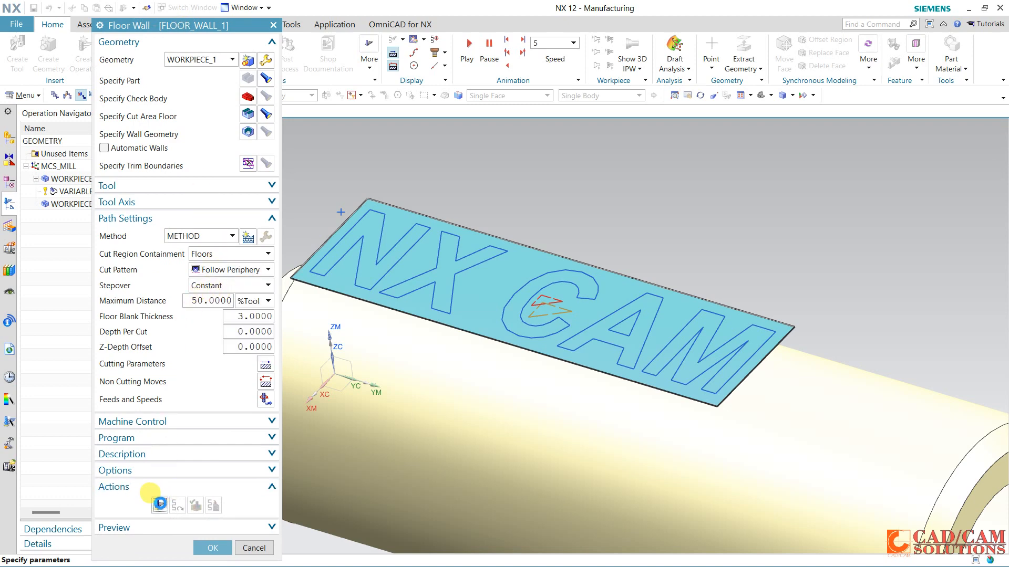
pyautogui.scroll(6, 326, 236)
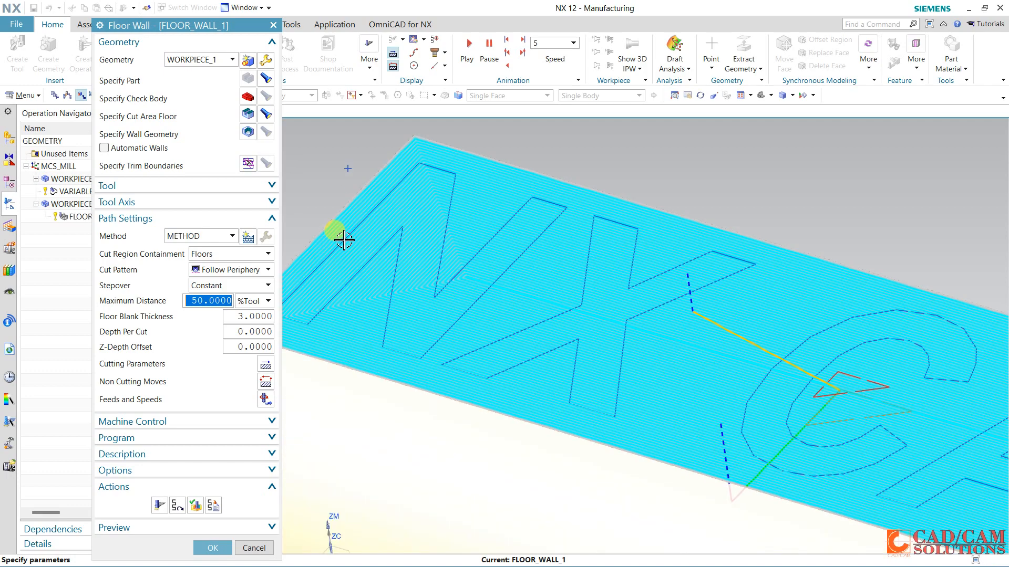
pyautogui.scroll(-3, 467, 257)
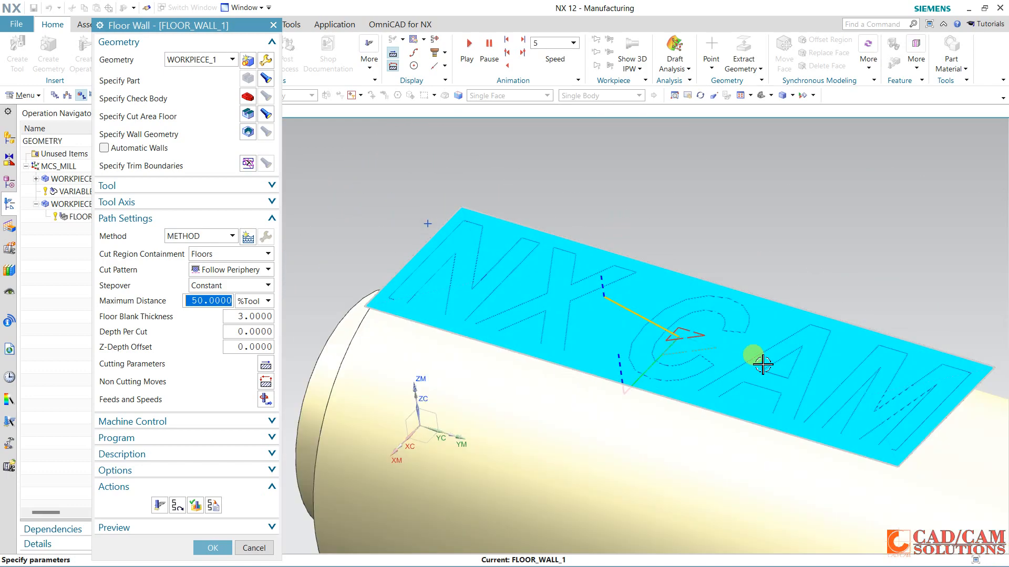
pyautogui.keyDown('shift'); pyautogui.moveTo(765, 369); pyautogui.dragTo(711, 345, button='middle'); pyautogui.keyUp('shift')
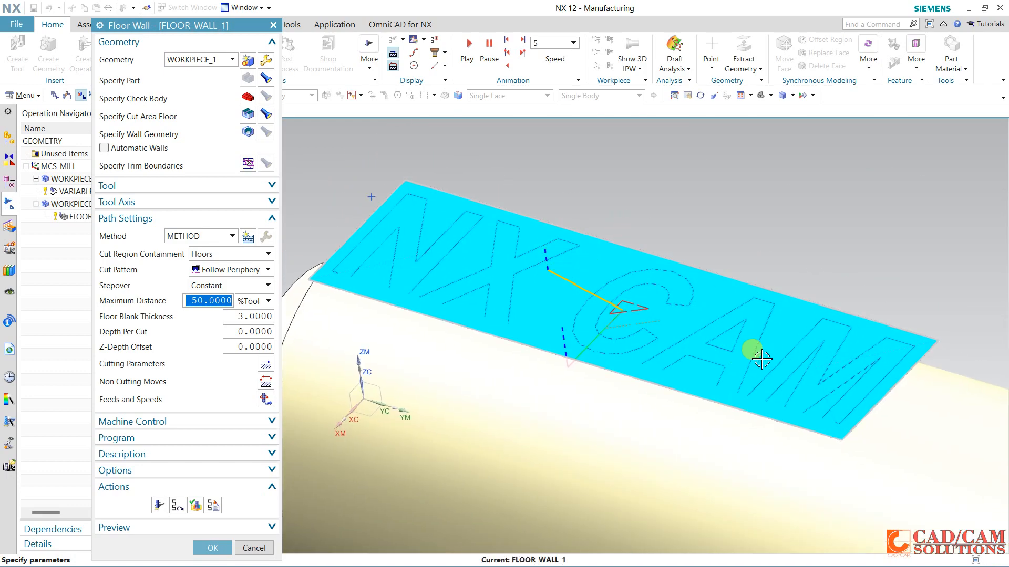
# Add the outlines of the letters N and X as separate trim boundaries, using connected curves trimmed on the inside.
pyautogui.click(249, 164)
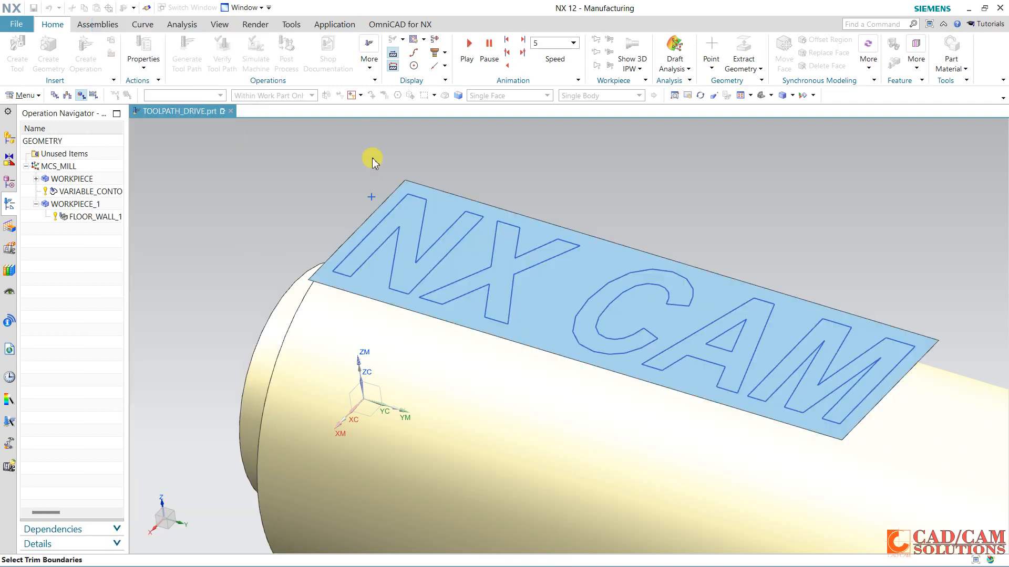
pyautogui.click(267, 59)
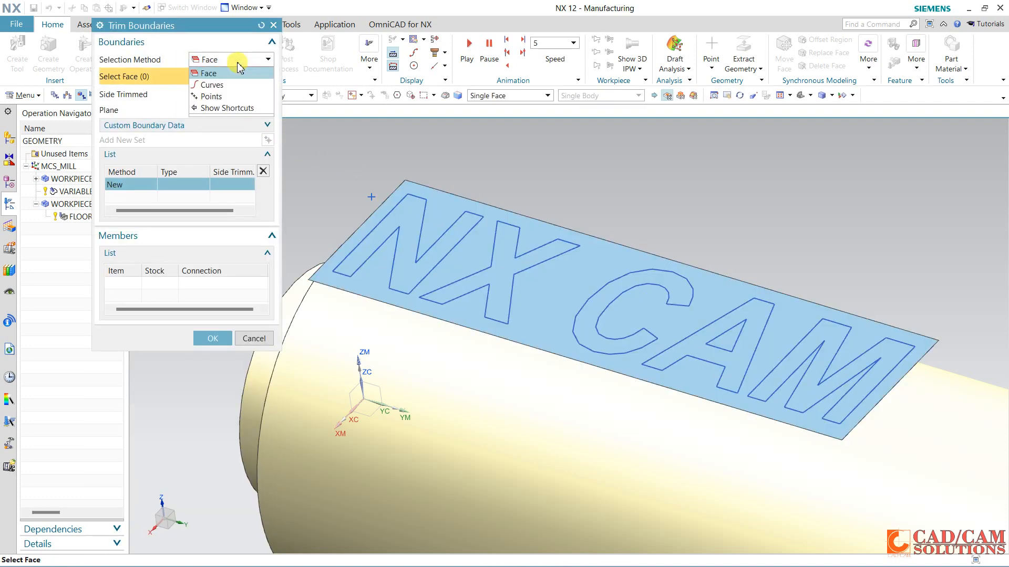
pyautogui.click(221, 83)
pyautogui.click(578, 95)
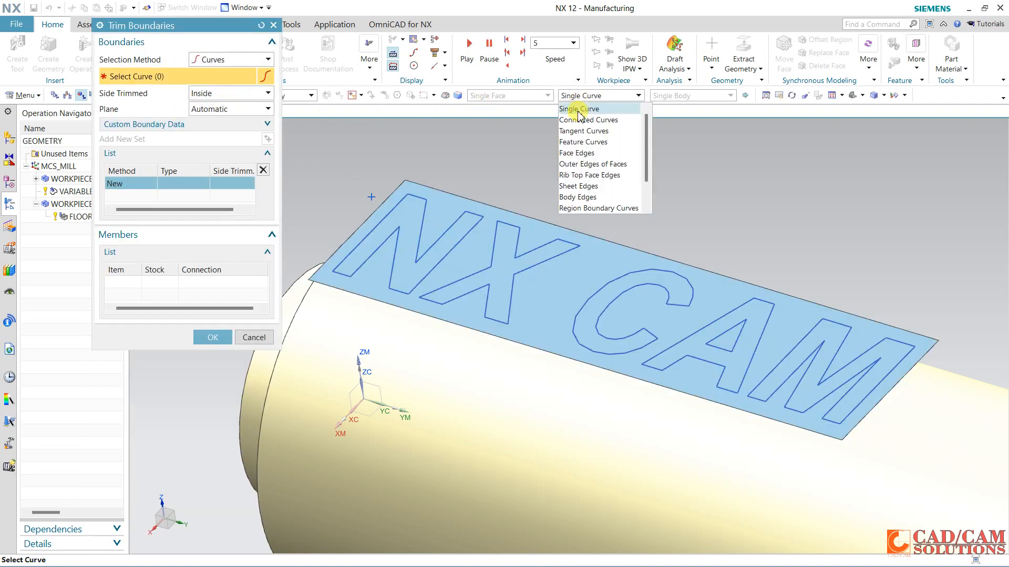
pyautogui.click(576, 118)
pyautogui.click(401, 205)
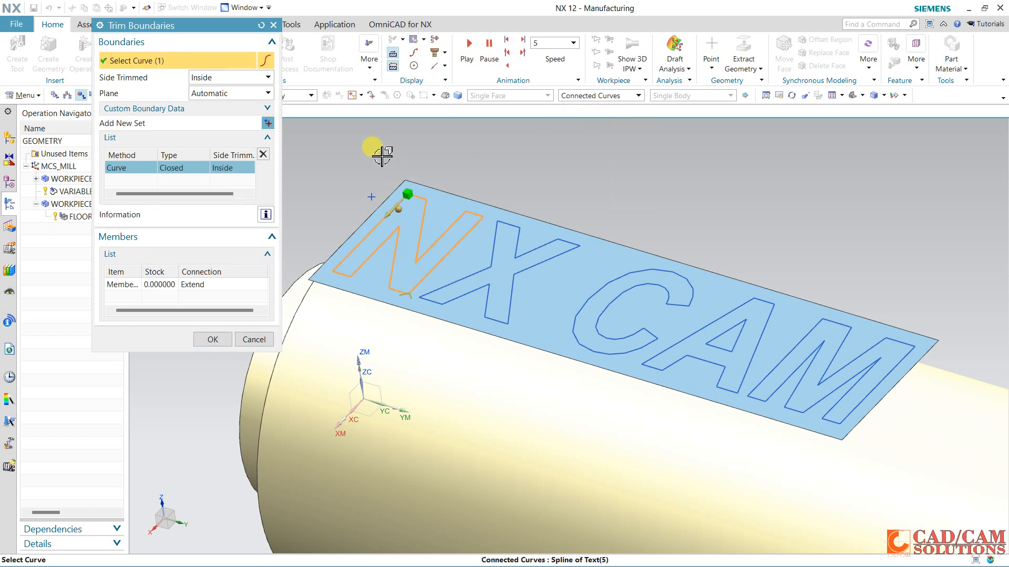
pyautogui.click(268, 126)
pyautogui.click(493, 225)
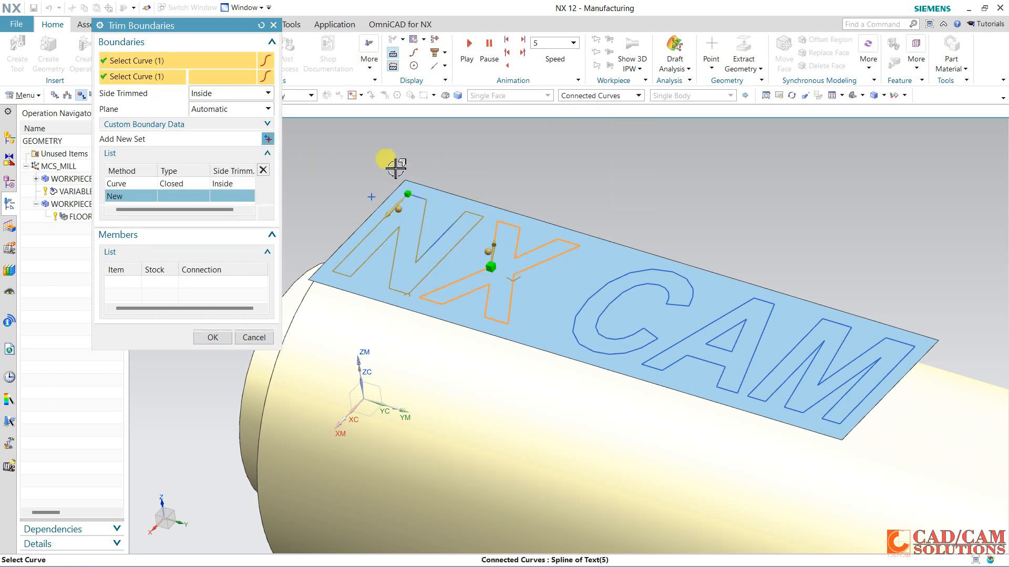
# Add the C, the outer outline of the A and the M as separate inside-trimmed boundaries, and accept the trim boundaries.
pyautogui.click(264, 125)
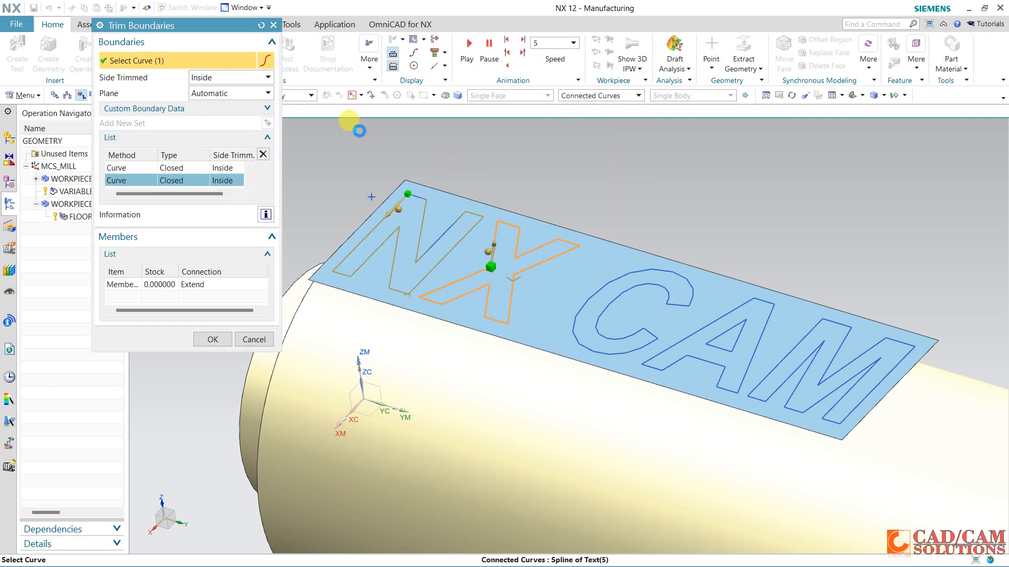
pyautogui.click(601, 287)
pyautogui.click(267, 130)
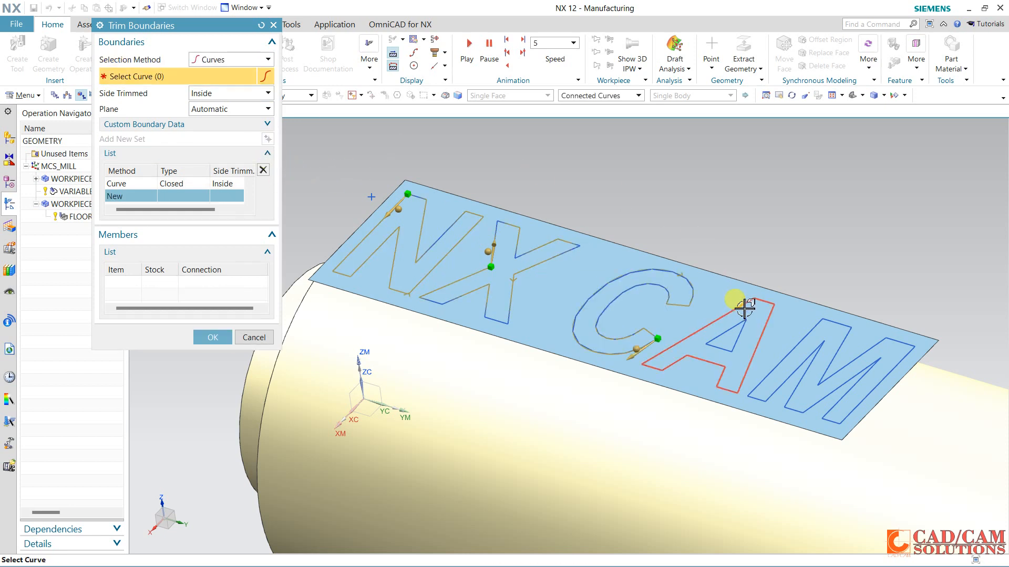
pyautogui.click(744, 309)
pyautogui.click(268, 138)
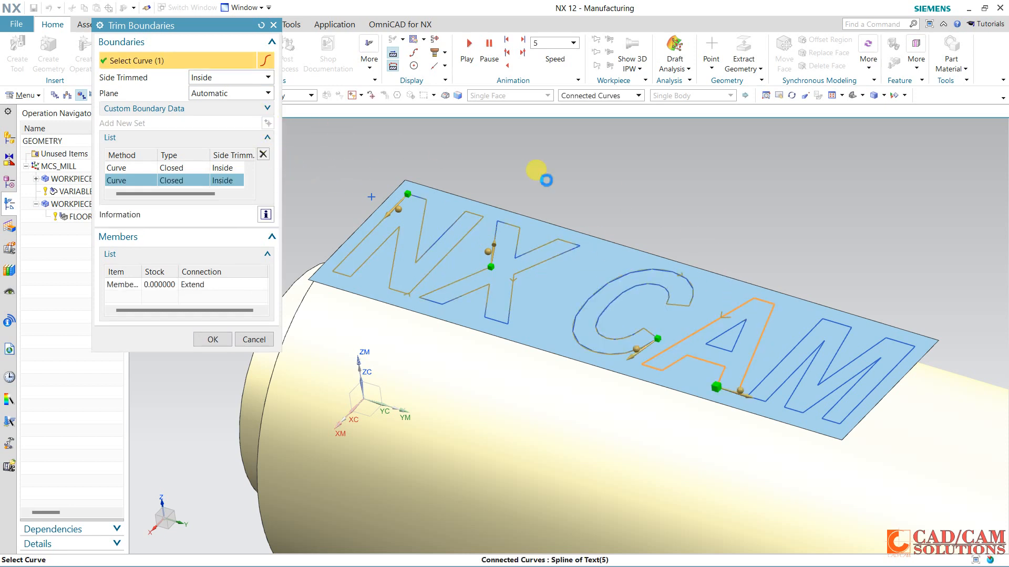
pyautogui.click(815, 339)
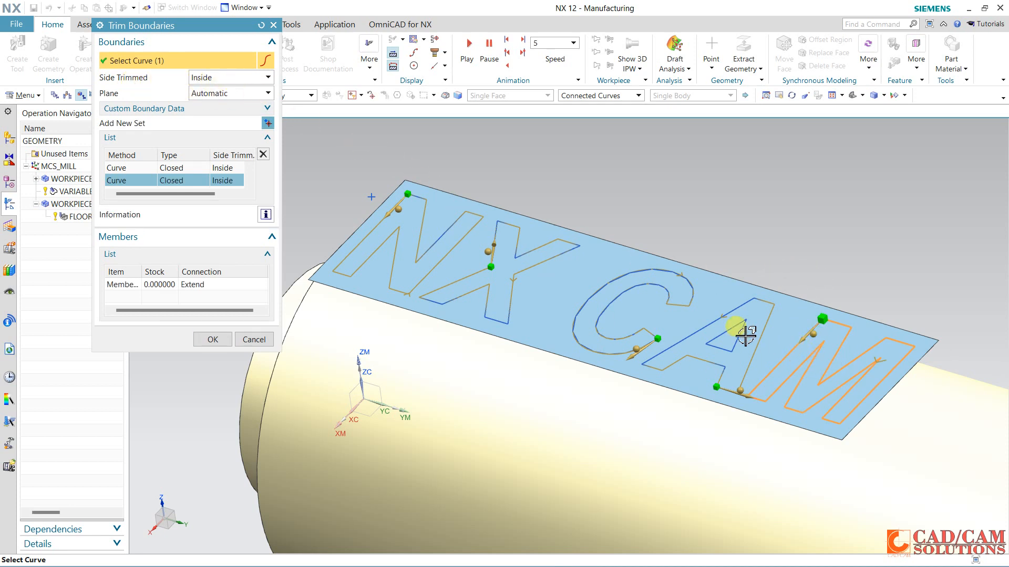
pyautogui.click(209, 340)
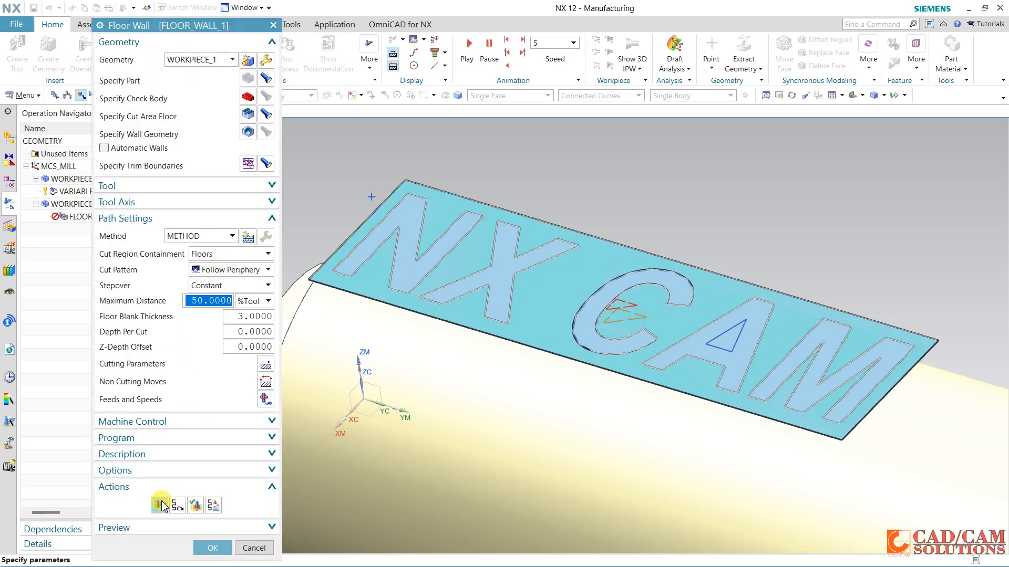
# Regenerate the Floor Wall tool path with the letter trim boundaries applied.
pyautogui.click(159, 506)
pyautogui.scroll(5, 450, 252)
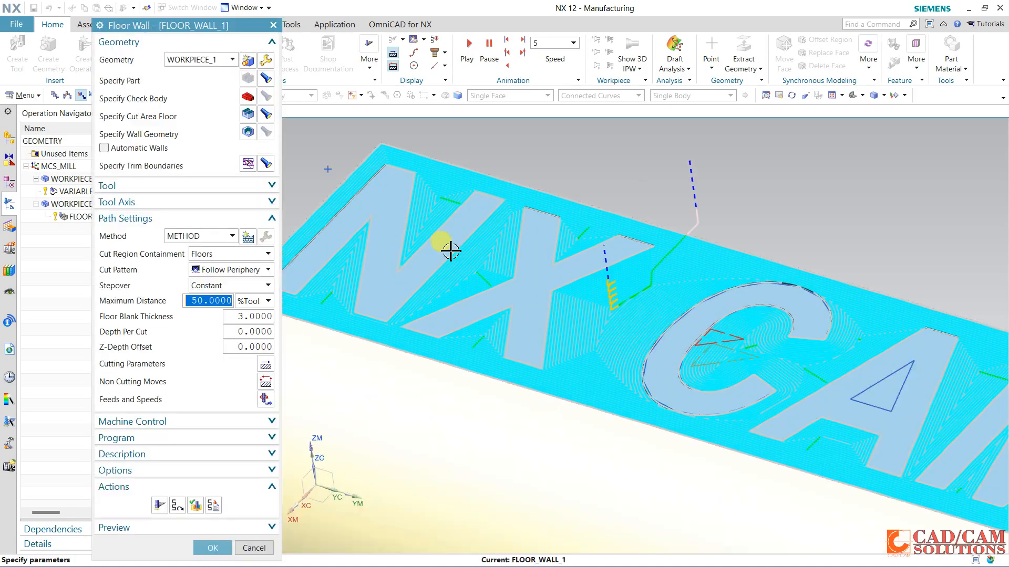
pyautogui.scroll(-5, 451, 275)
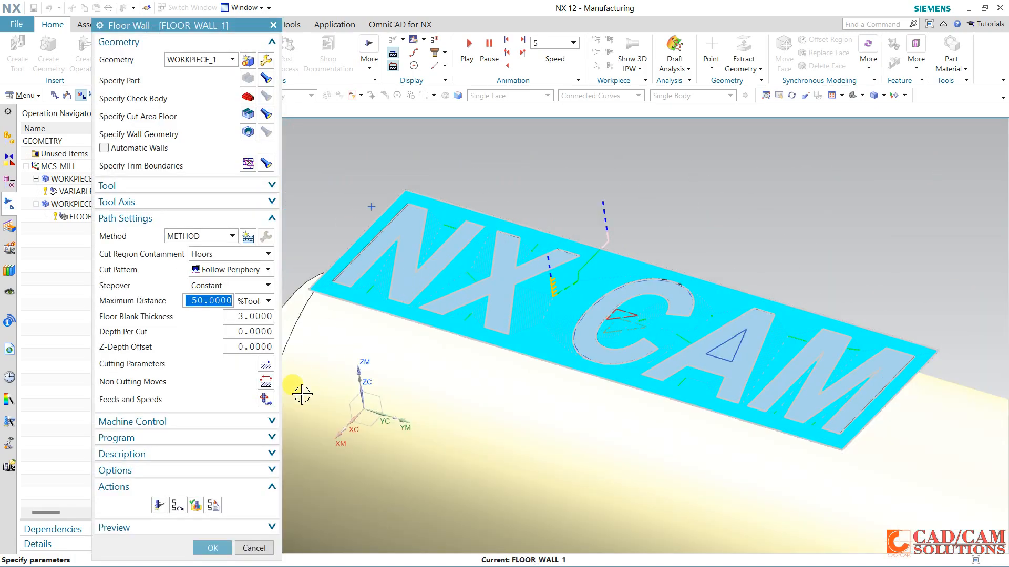
# Accept the Floor Wall operation and output its tool path as a CLSF_STANDARD file named TOOLPATH_DRIVE21 in the MULTI_AXIS folder.
pyautogui.click(212, 548)
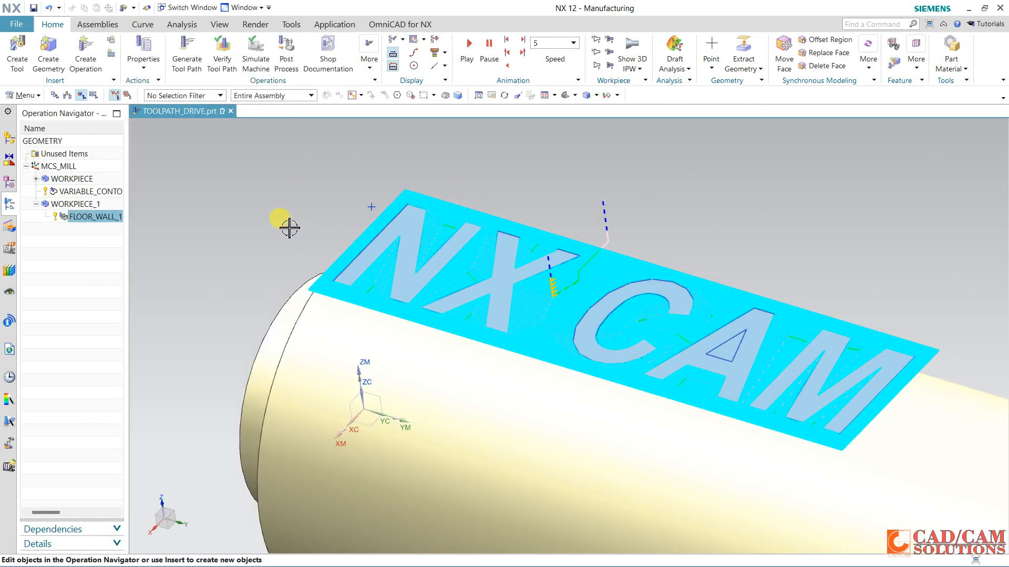
pyautogui.click(374, 69)
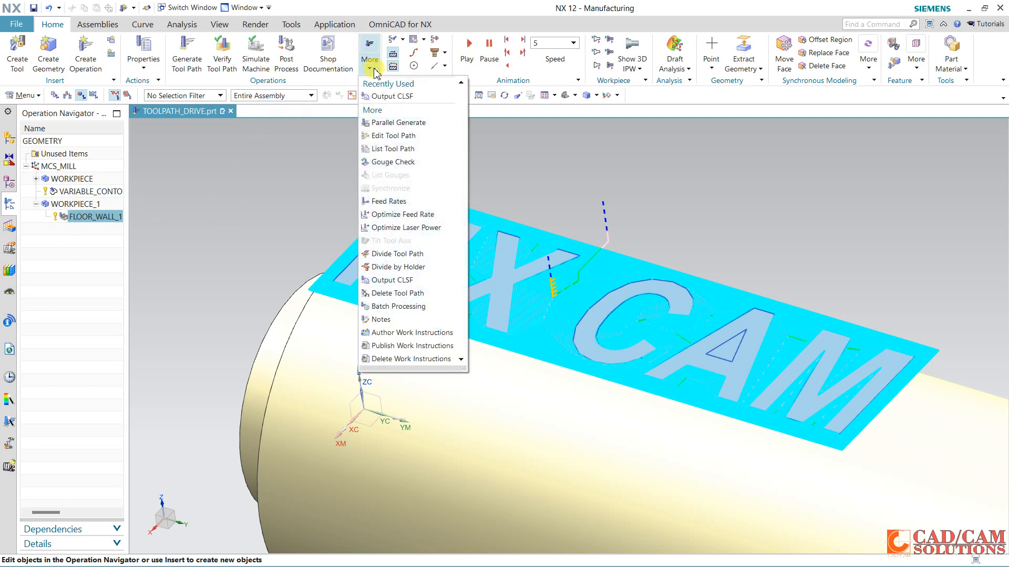
pyautogui.click(390, 281)
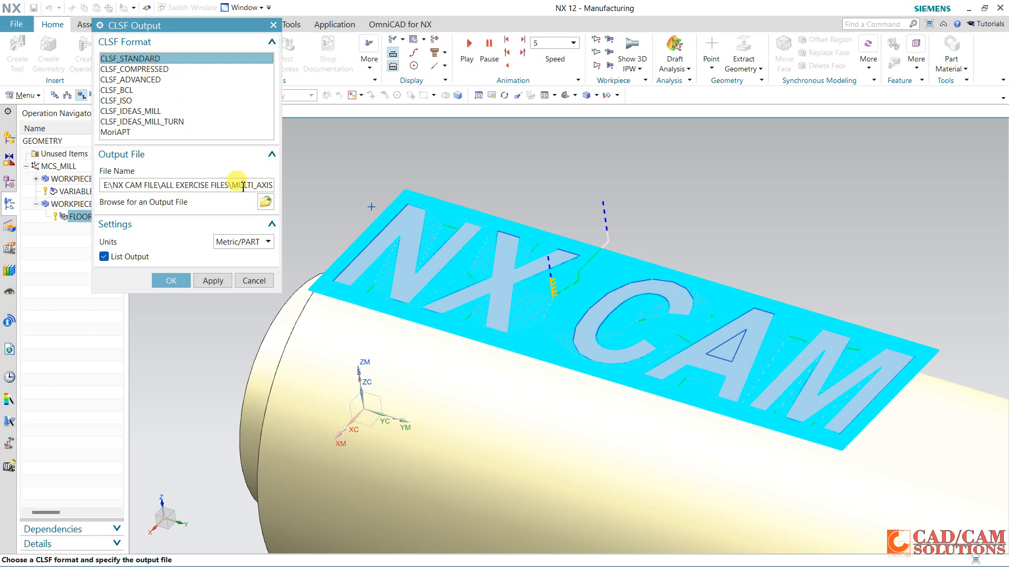
pyautogui.click(244, 185)
pyautogui.press('End')
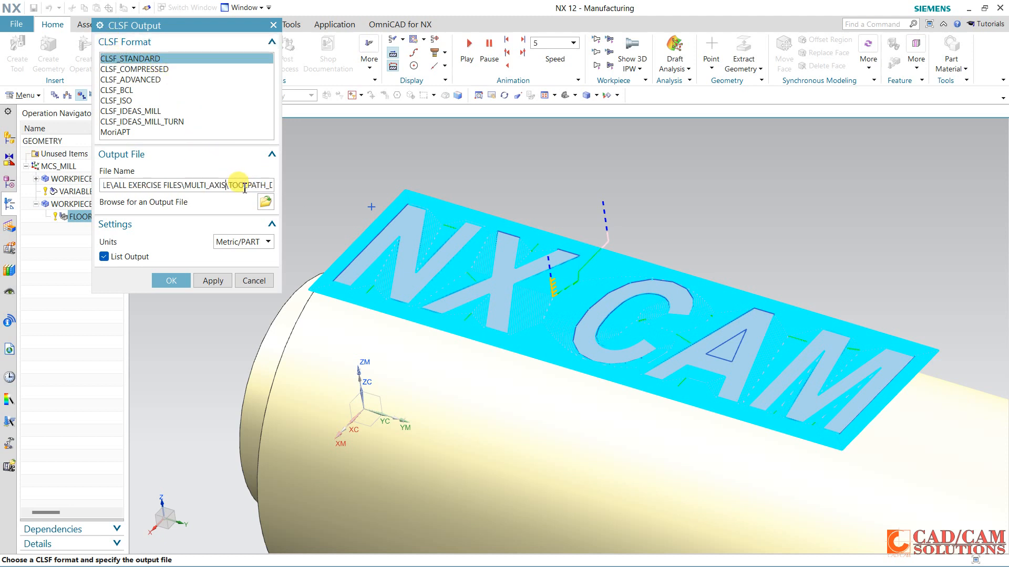
pyautogui.write('21')
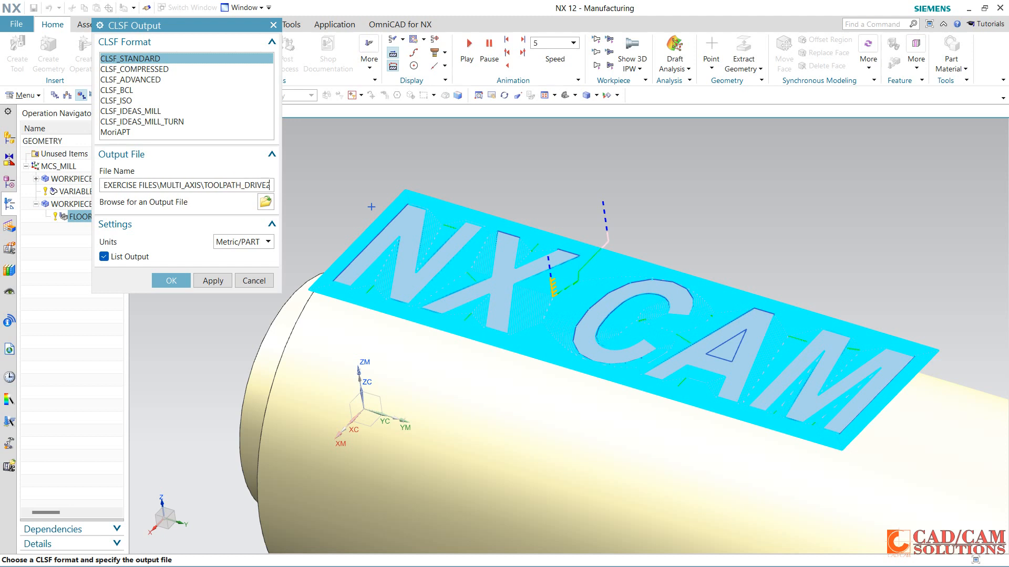
pyautogui.click(189, 277)
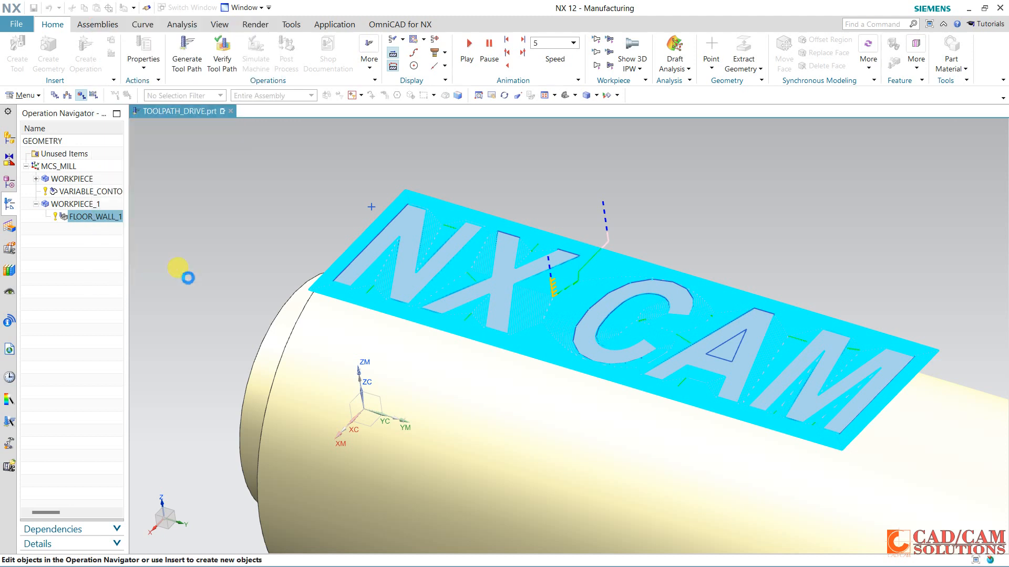
pyautogui.click(436, 326)
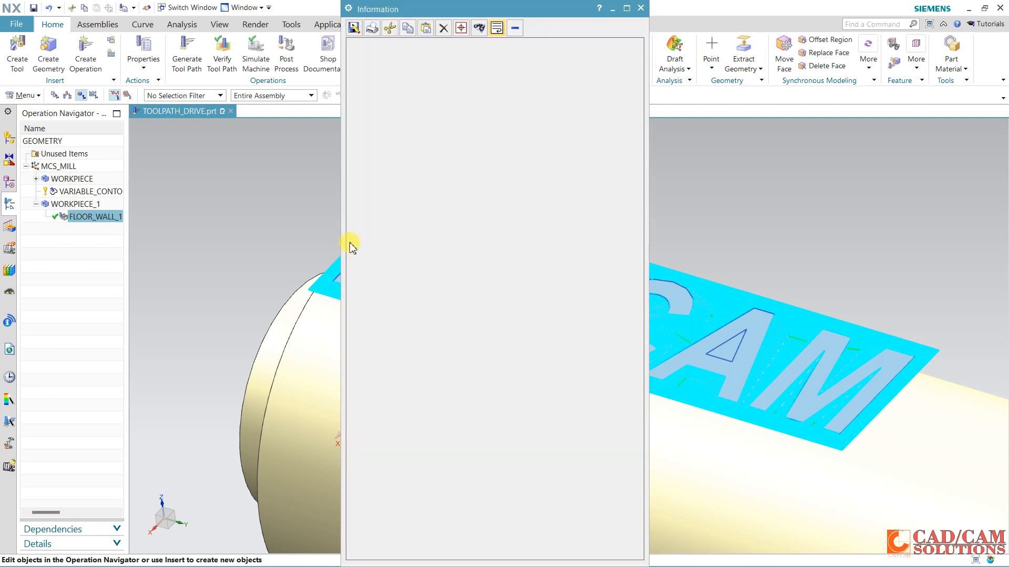
pyautogui.scroll(-20, 425, 213)
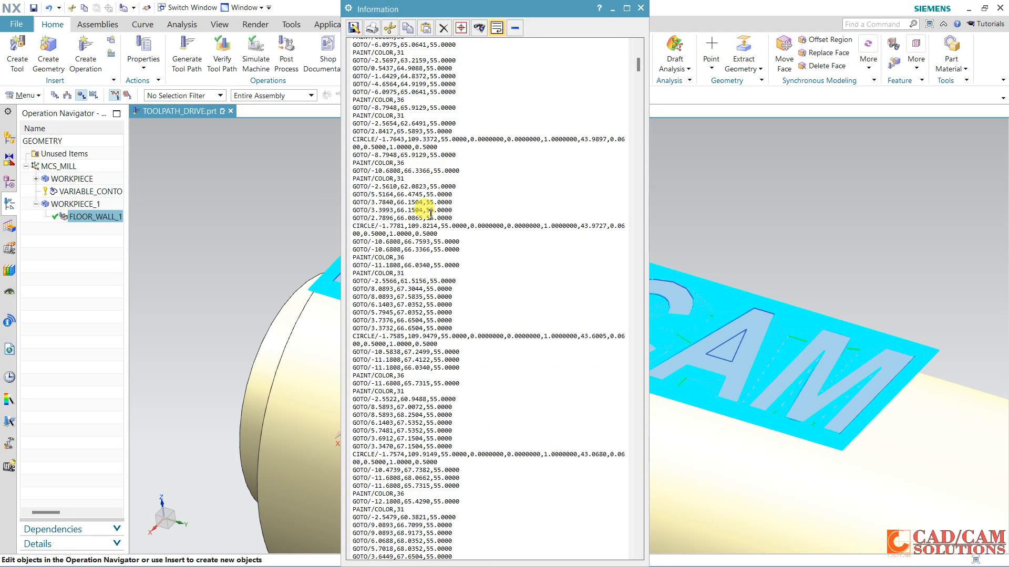
pyautogui.click(641, 8)
# Hide the NX CAM text curves and the flat rectangular sheet above the cylinder.
pyautogui.click(108, 254)
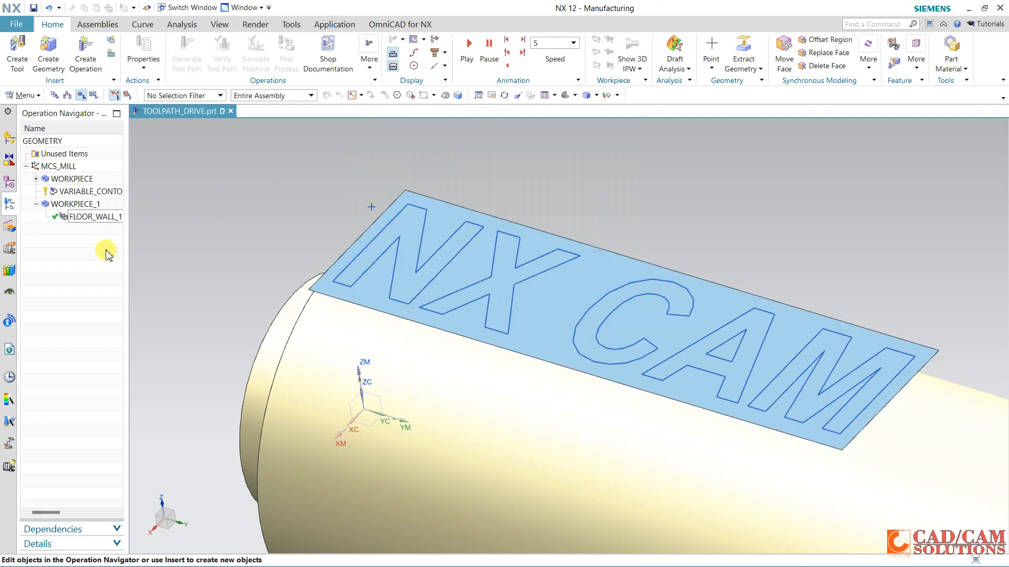
pyautogui.click(415, 207)
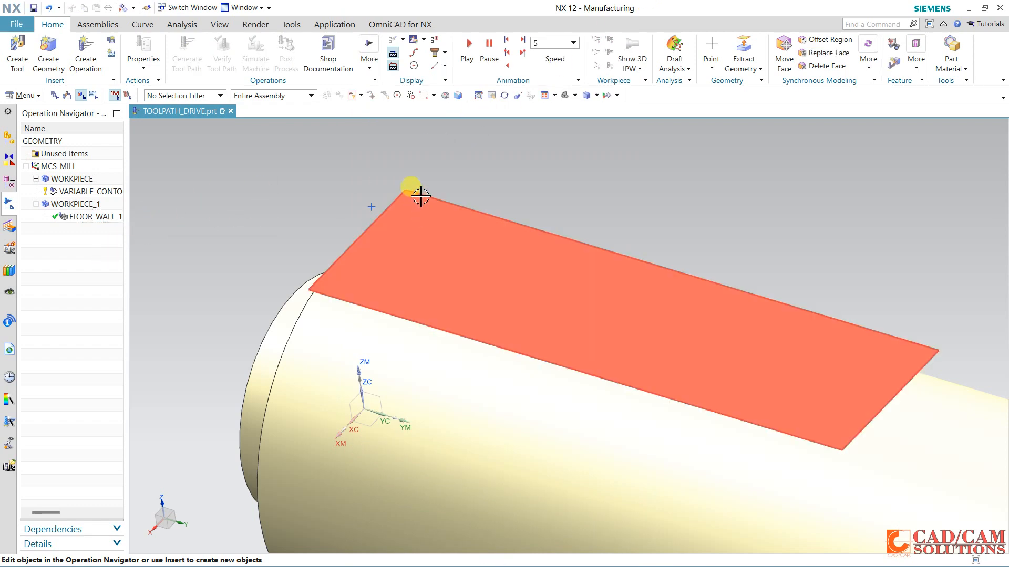
pyautogui.hotkey('ctrl', 'b')
pyautogui.hotkey('ctrl', 'f')
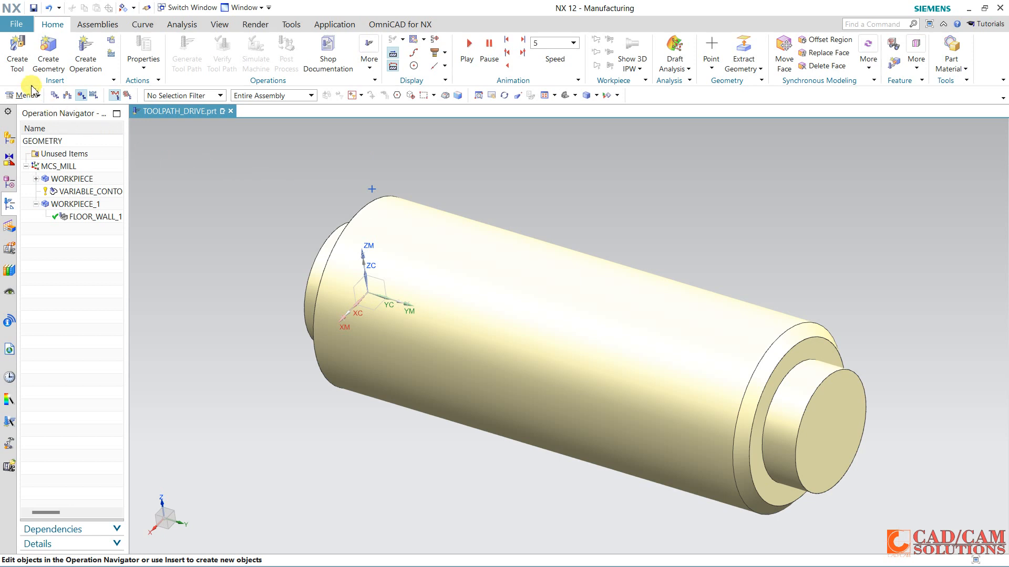
# Create a mill_multi-axis Variable Contour operation under MCS_MILL using the BALL_MILL tool.
pyautogui.click(78, 55)
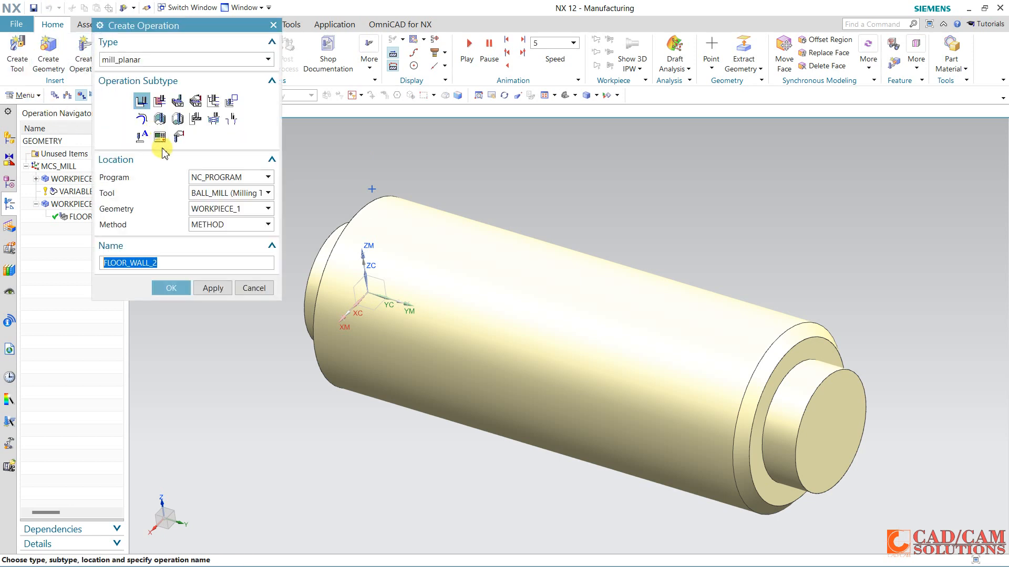
pyautogui.click(158, 59)
pyautogui.click(161, 97)
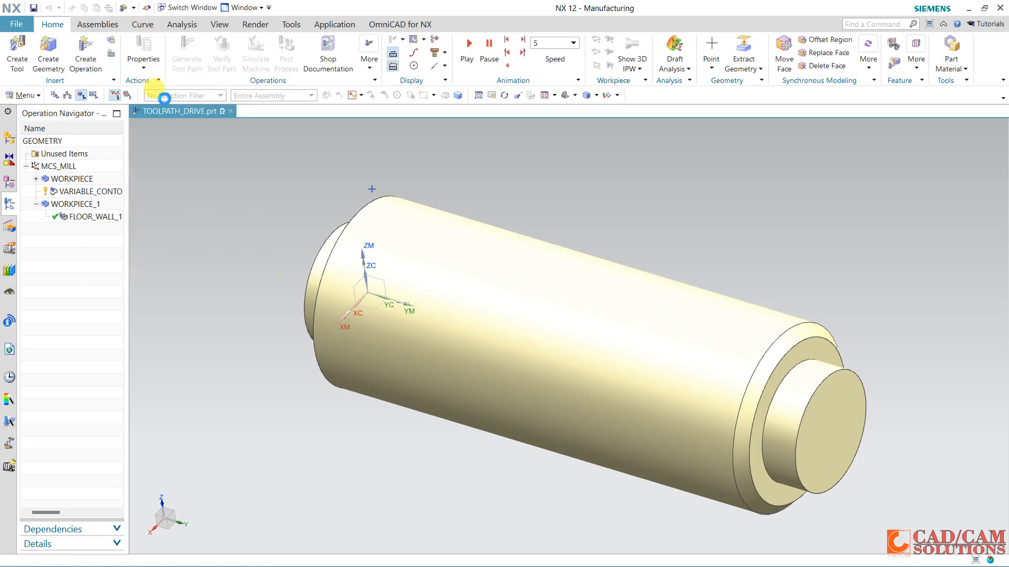
pyautogui.click(142, 101)
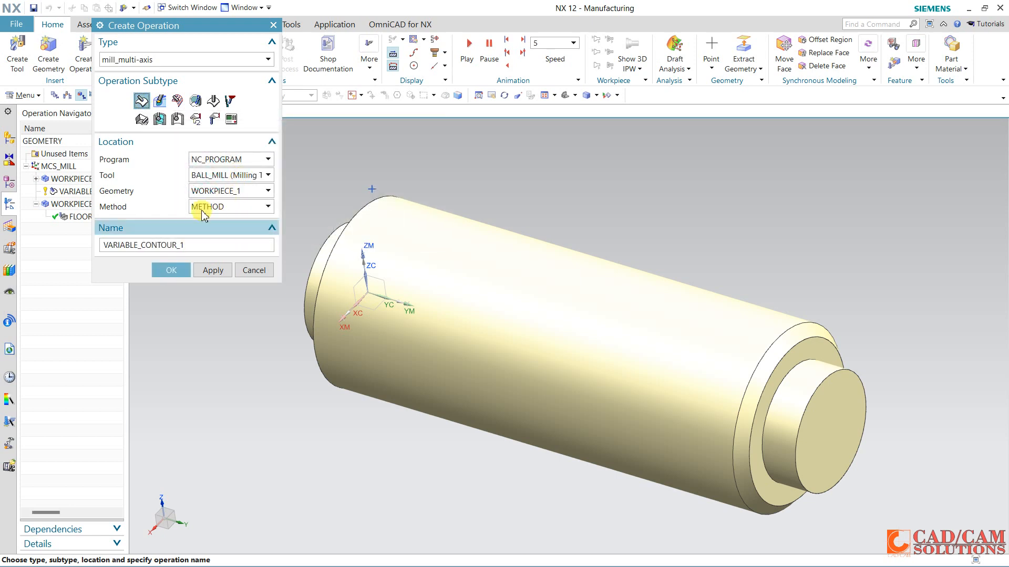
pyautogui.moveTo(180, 29); pyautogui.dragTo(242, 62)
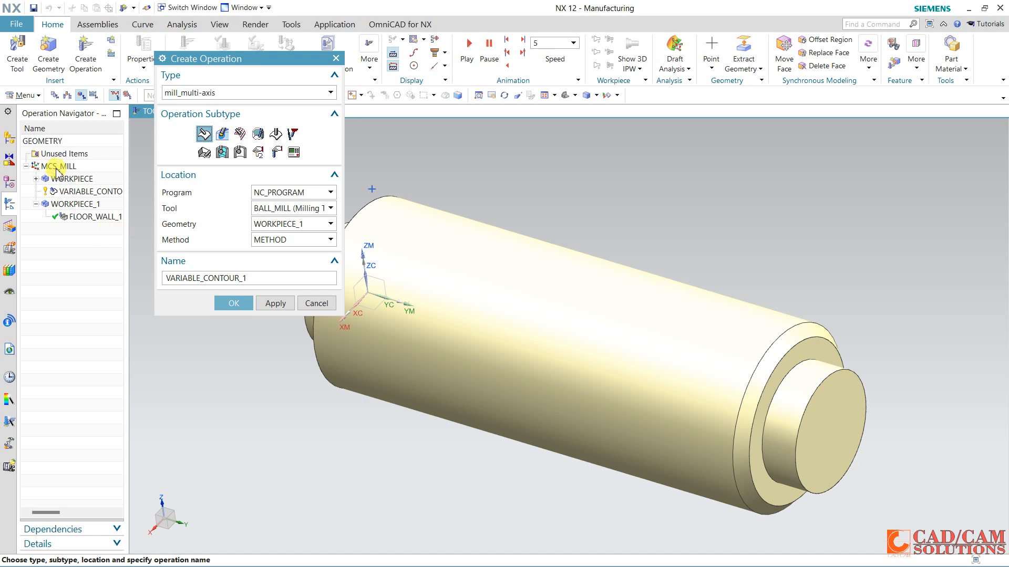
pyautogui.click(264, 226)
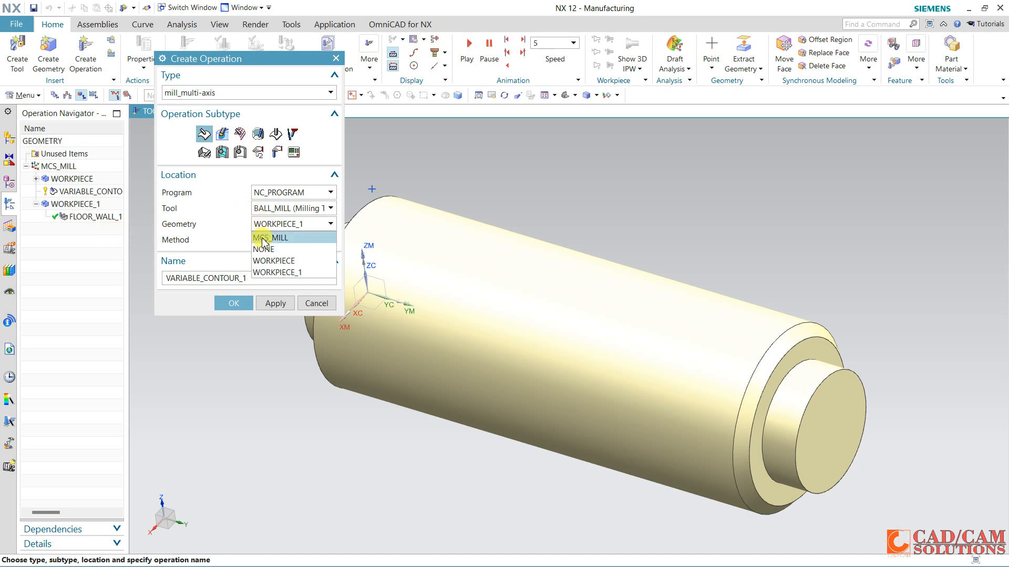
pyautogui.click(263, 238)
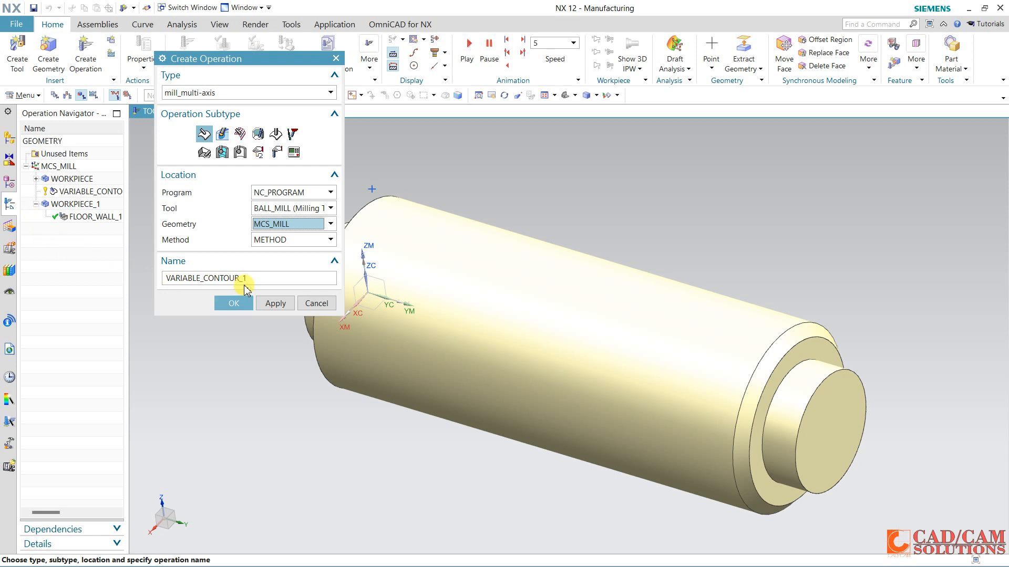
pyautogui.click(234, 302)
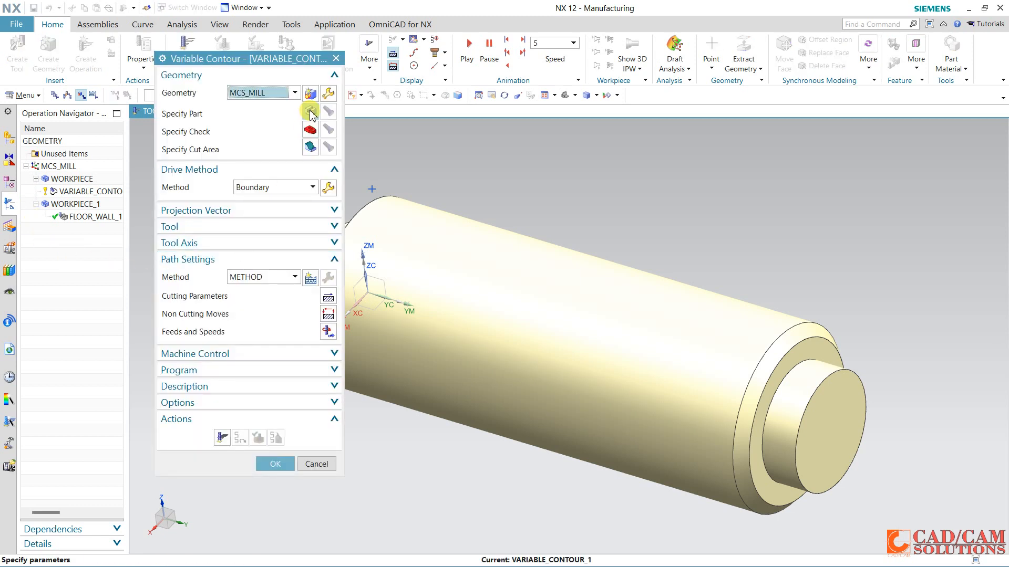
# Specify the cylinder body as the part and its large cylindrical face as the cut area of the Variable Contour operation.
pyautogui.click(312, 115)
pyautogui.click(468, 263)
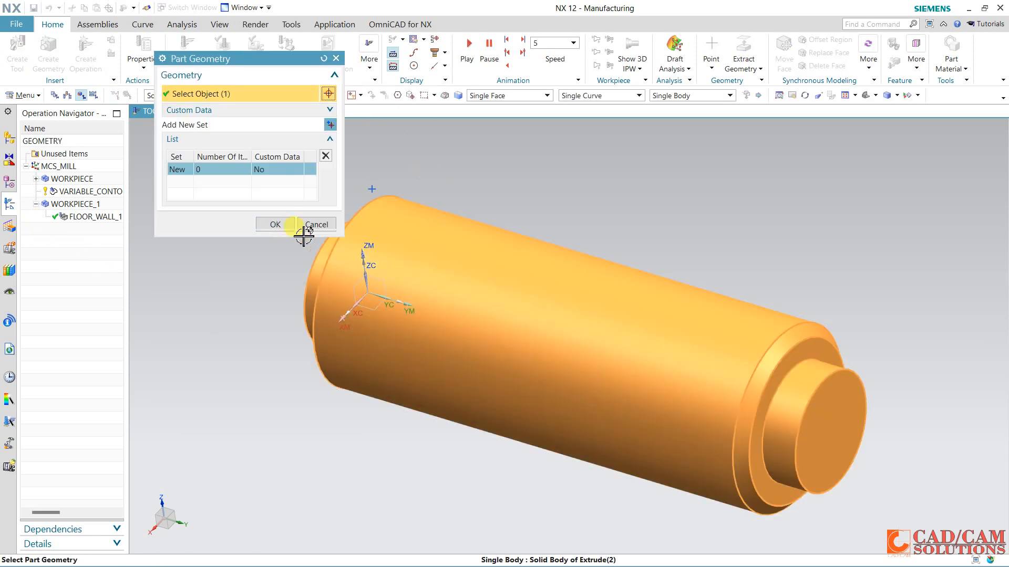
pyautogui.click(274, 225)
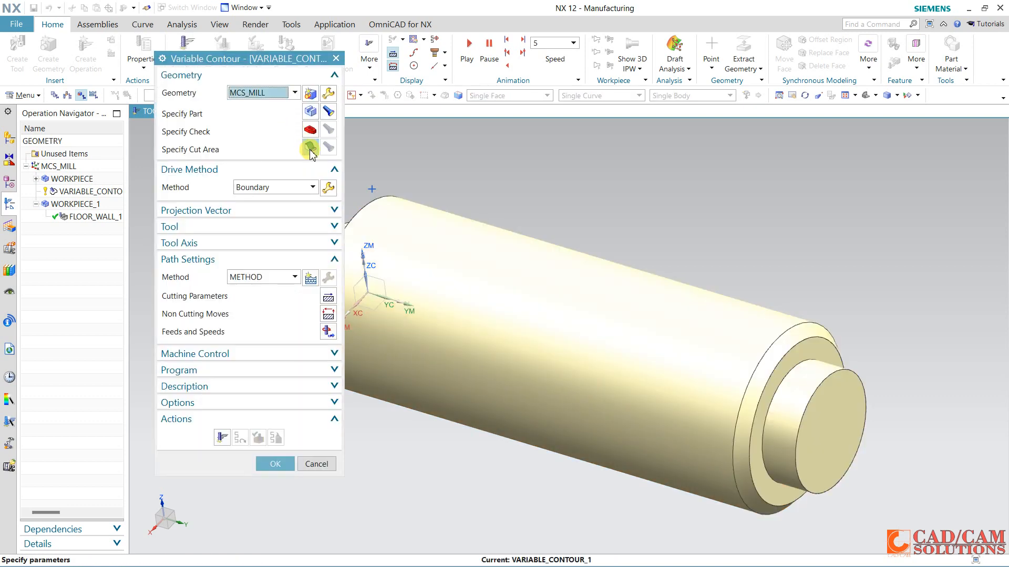
pyautogui.click(310, 149)
pyautogui.click(455, 259)
pyautogui.click(275, 225)
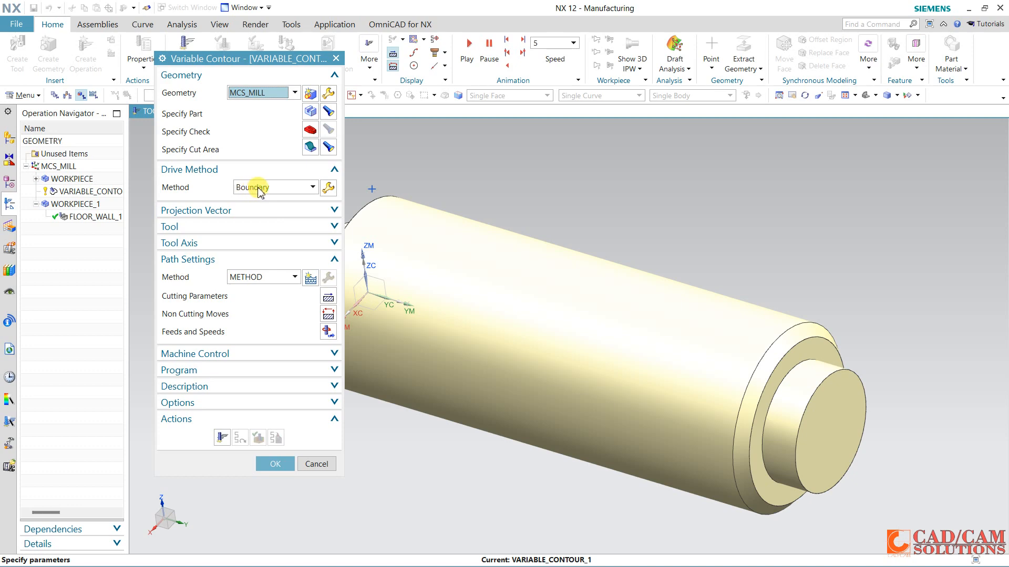
# Set the drive method to Tool Path, load TOOLPATH_DRIVE21.cls and use its FLOOR_WALL_1 path with the RAPID and 250 motion types.
pyautogui.click(311, 188)
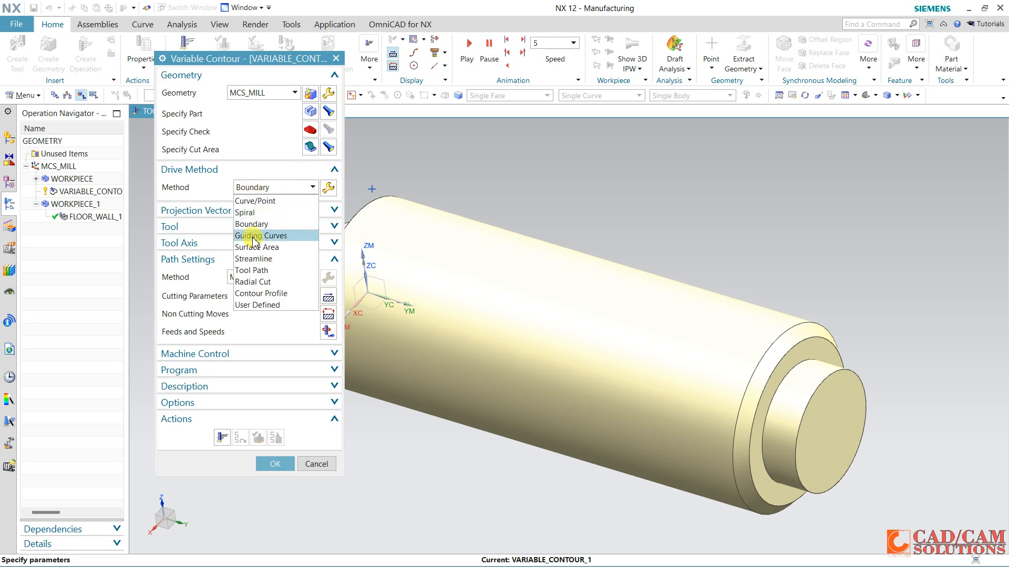
pyautogui.click(259, 271)
pyautogui.click(396, 312)
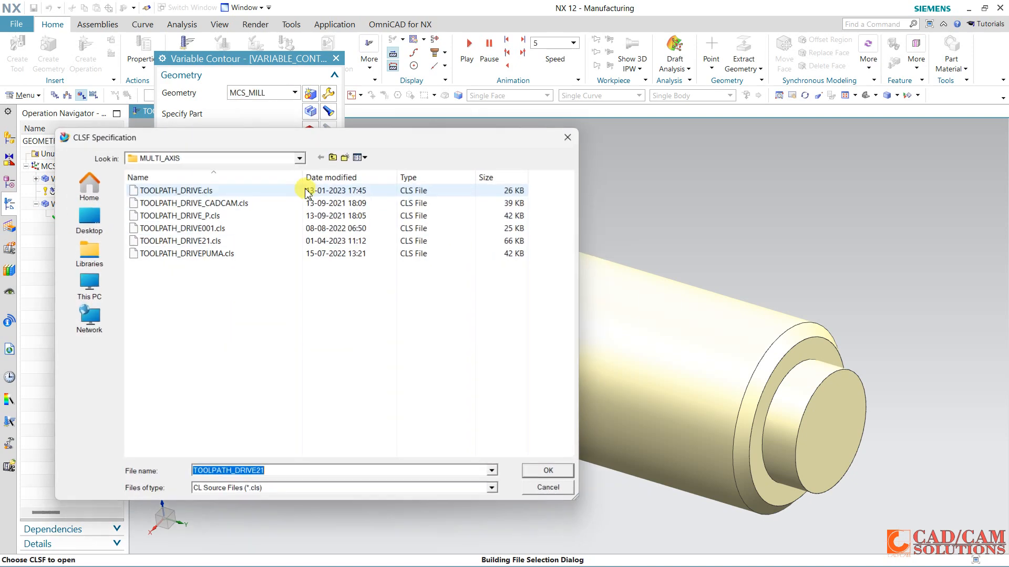
pyautogui.click(188, 246)
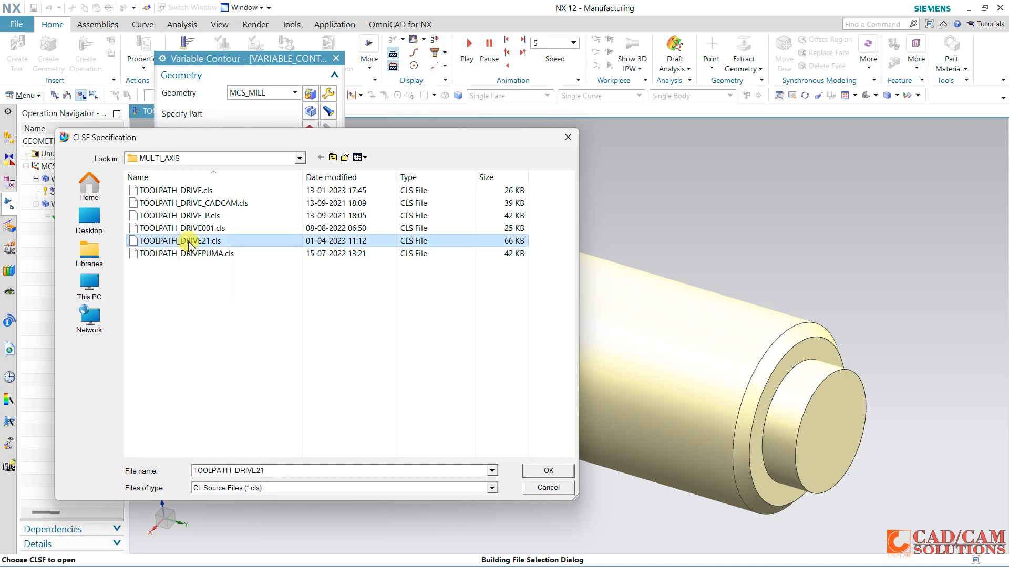
pyautogui.click(542, 470)
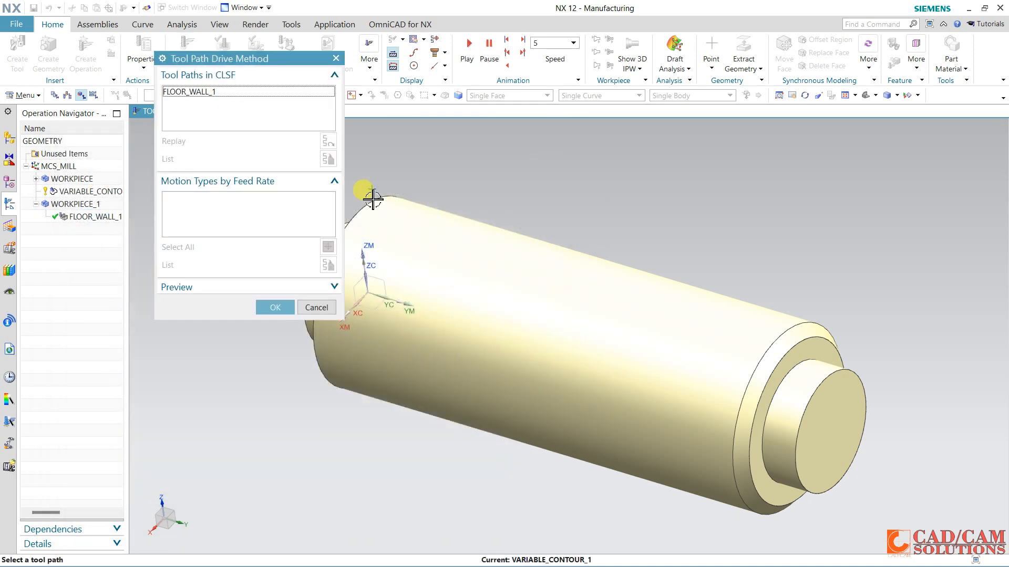
pyautogui.click(220, 93)
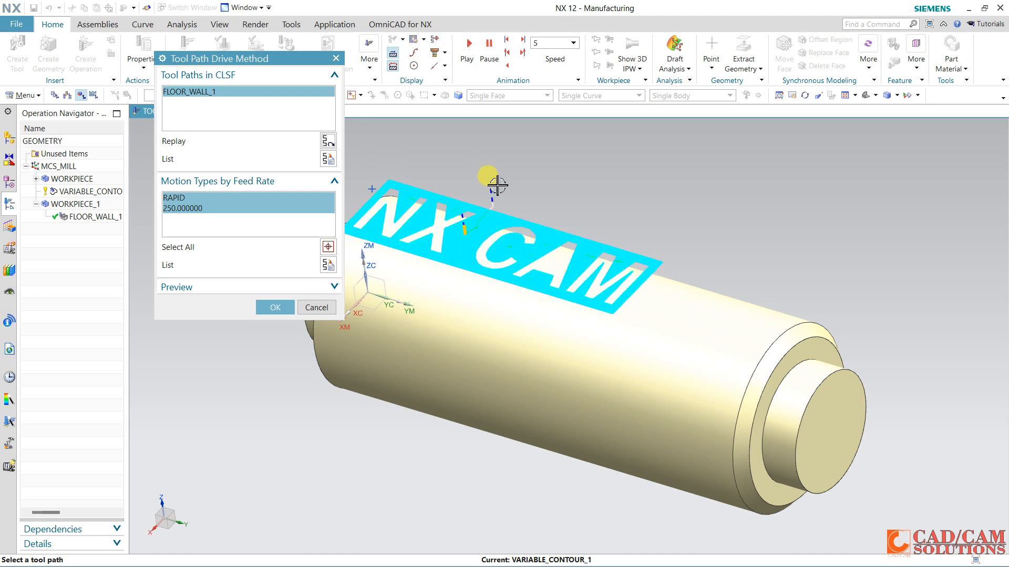
pyautogui.moveTo(518, 284); pyautogui.dragTo(552, 315, button='middle')
pyautogui.click(276, 307)
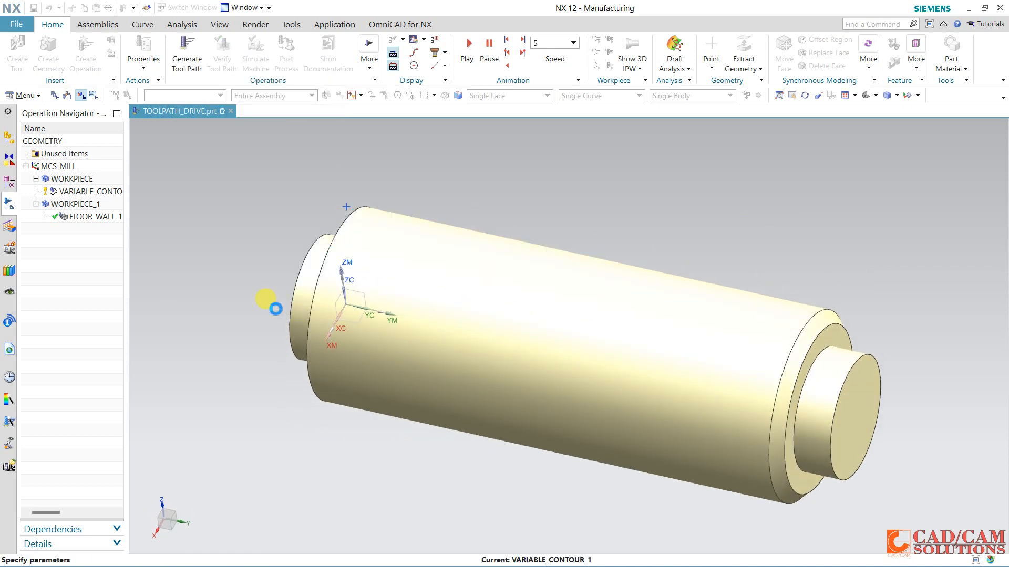
# Set the projection vector to Toward Line with its defined vector and point, and generate the Variable Contour tool path.
pyautogui.click(209, 211)
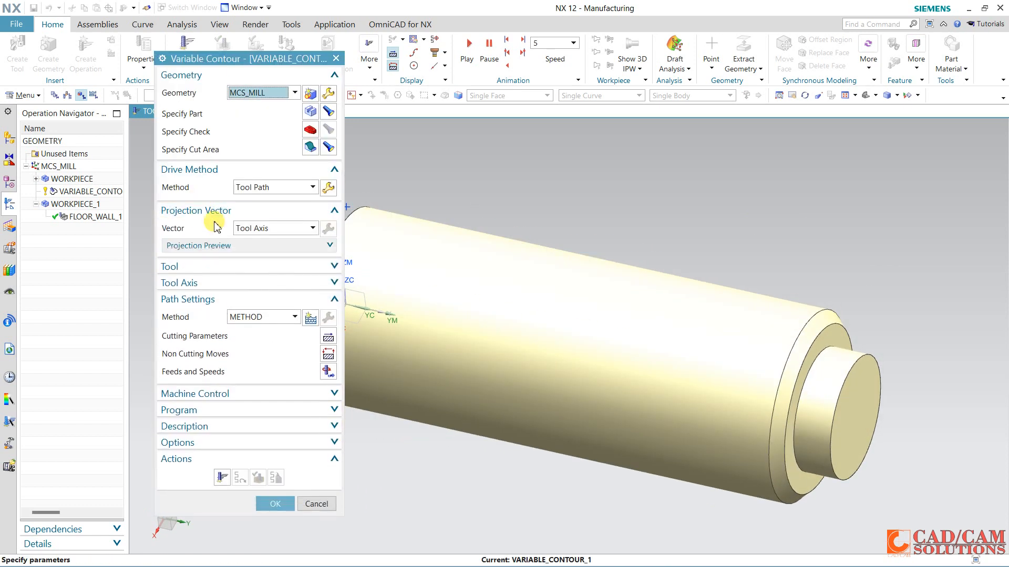
pyautogui.click(253, 233)
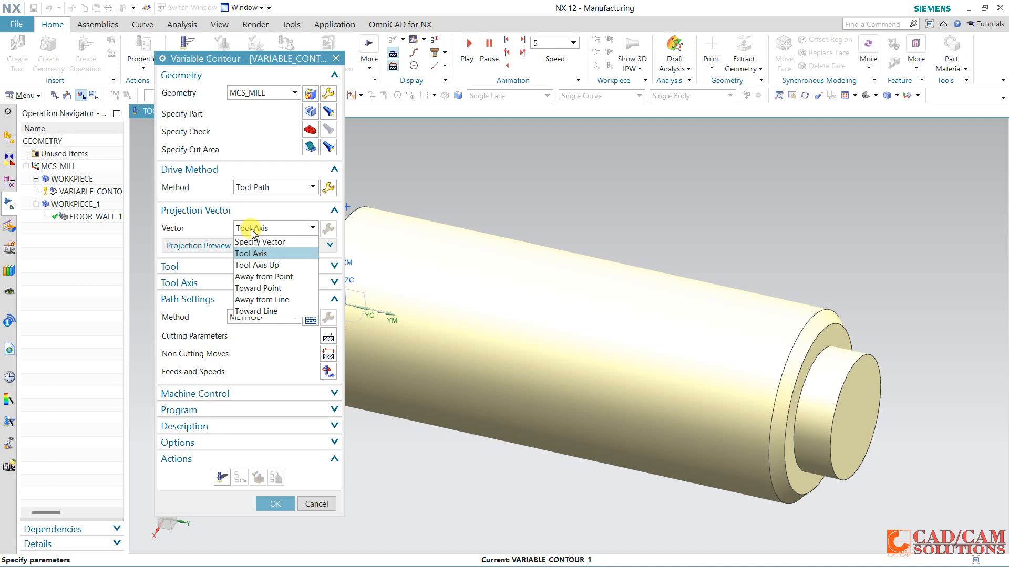
pyautogui.click(254, 309)
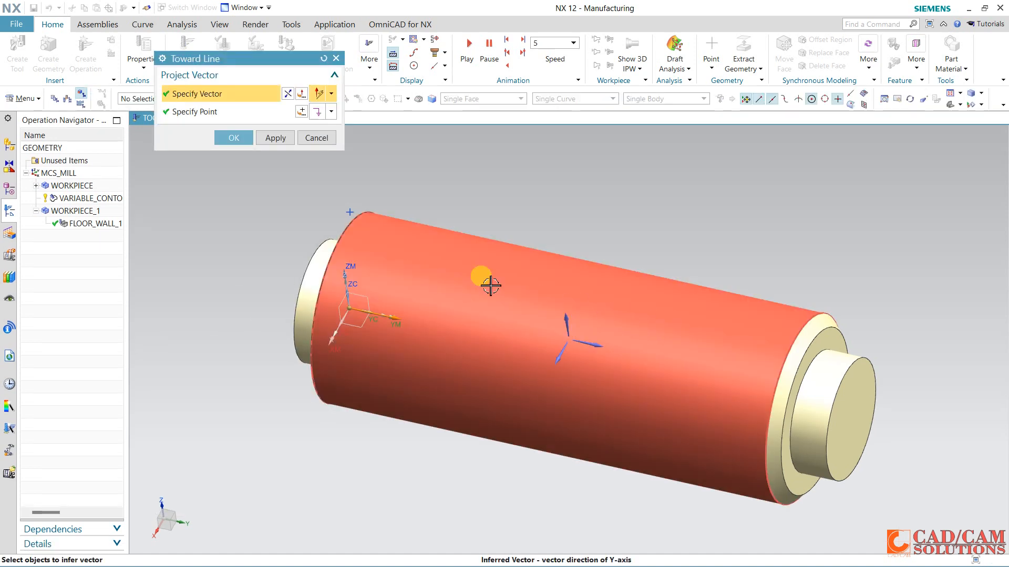
pyautogui.click(235, 139)
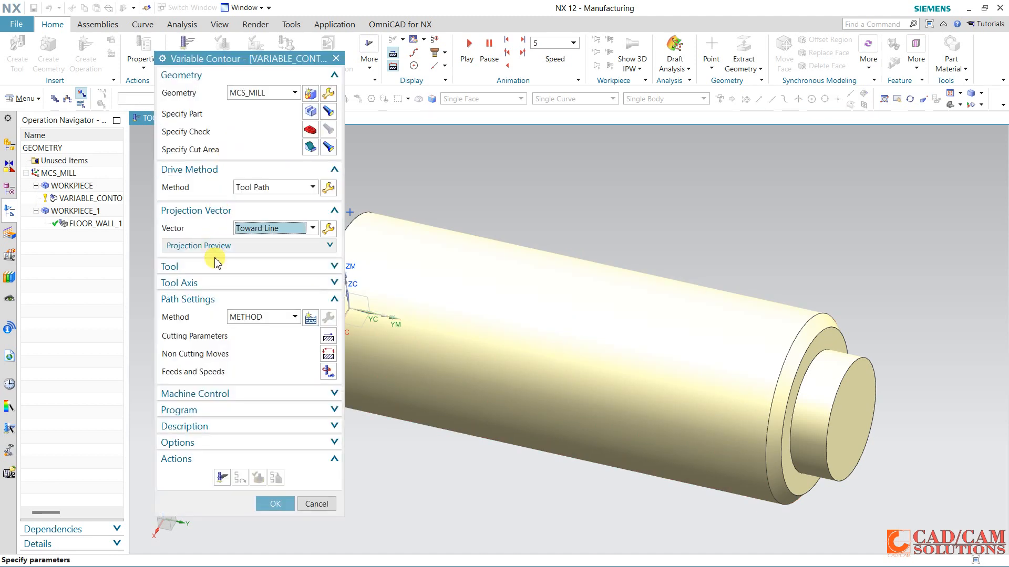
pyautogui.click(221, 283)
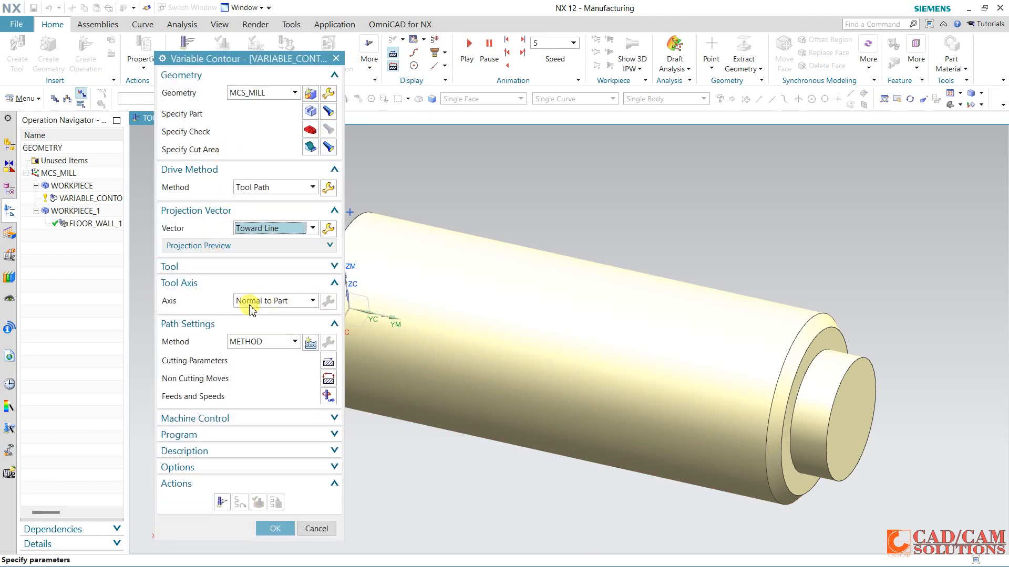
pyautogui.click(221, 502)
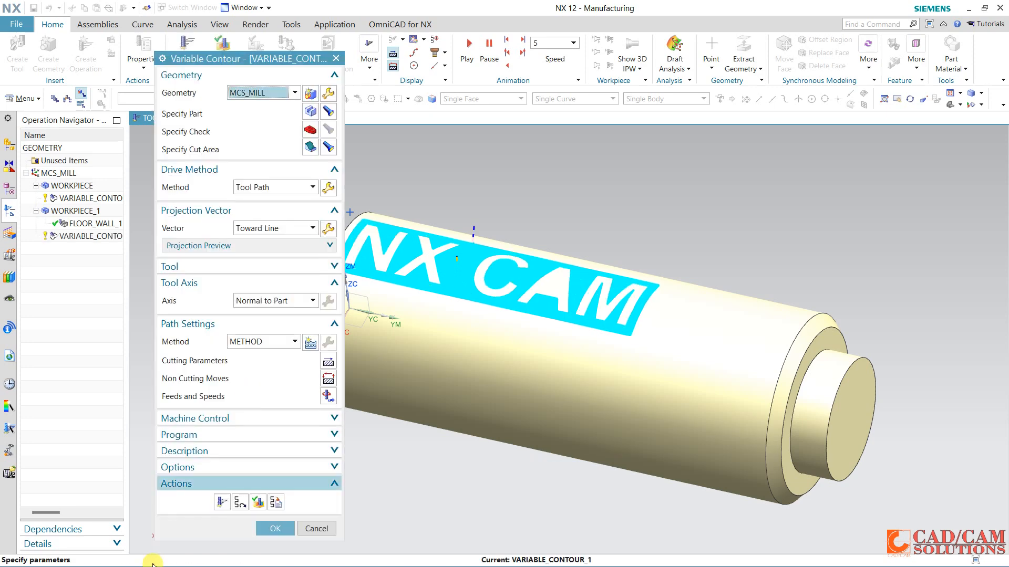
# Verify the Variable Contour tool path by replaying the tool motion around the NX CAM text on the cylinder.
pyautogui.click(240, 502)
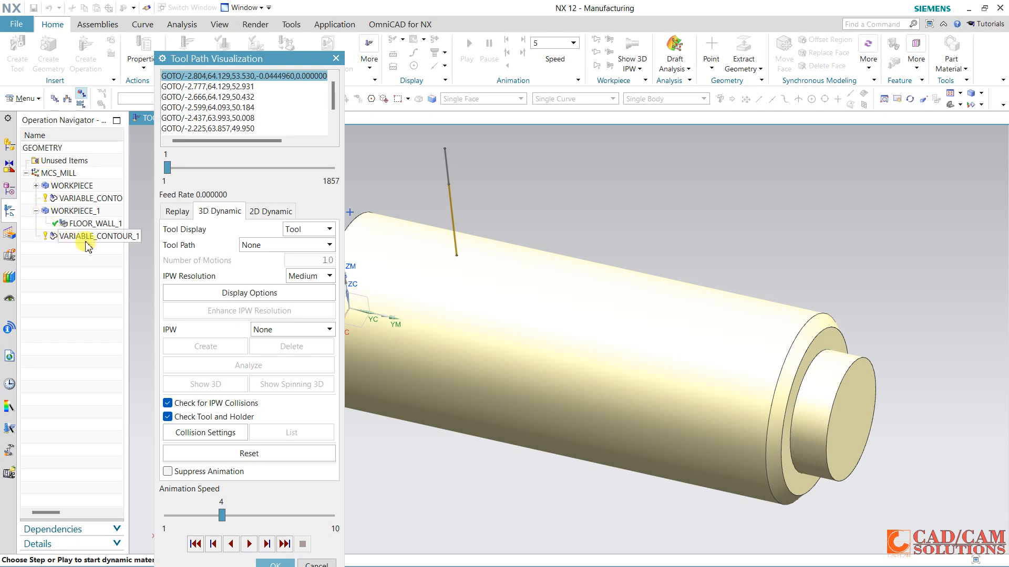
pyautogui.click(177, 210)
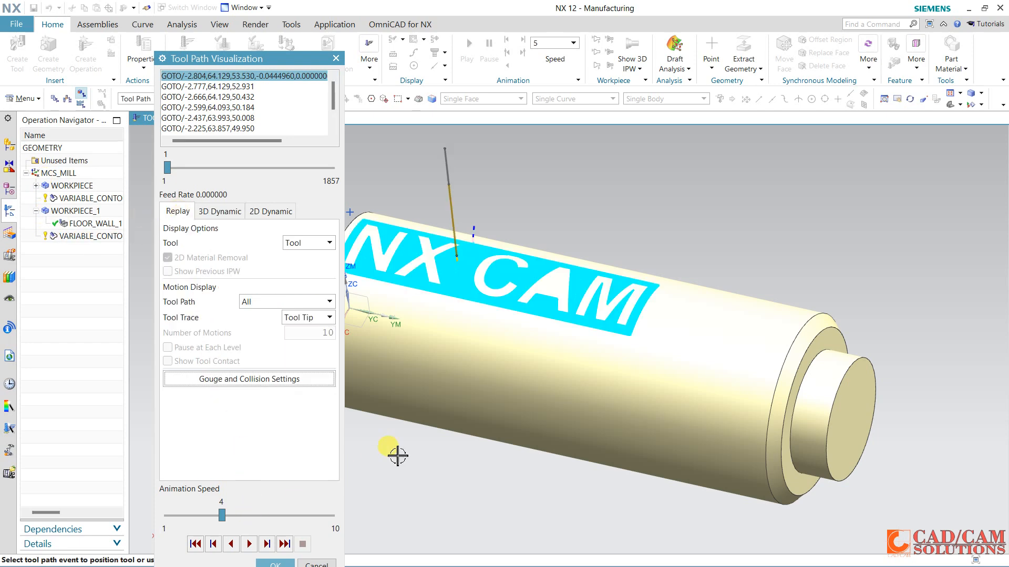
pyautogui.moveTo(511, 289); pyautogui.dragTo(461, 252, button='middle')
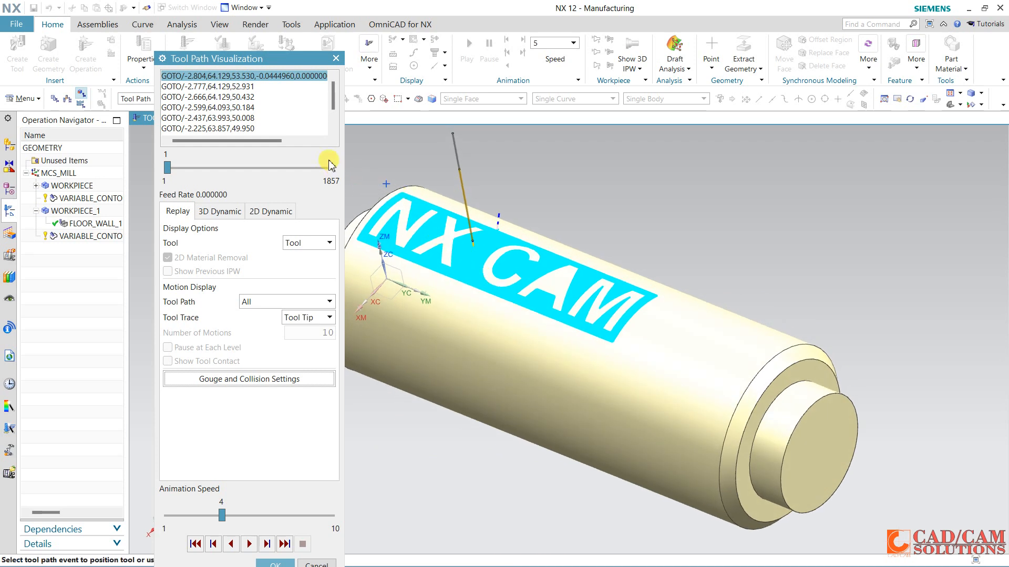
pyautogui.moveTo(261, 62); pyautogui.dragTo(241, 26)
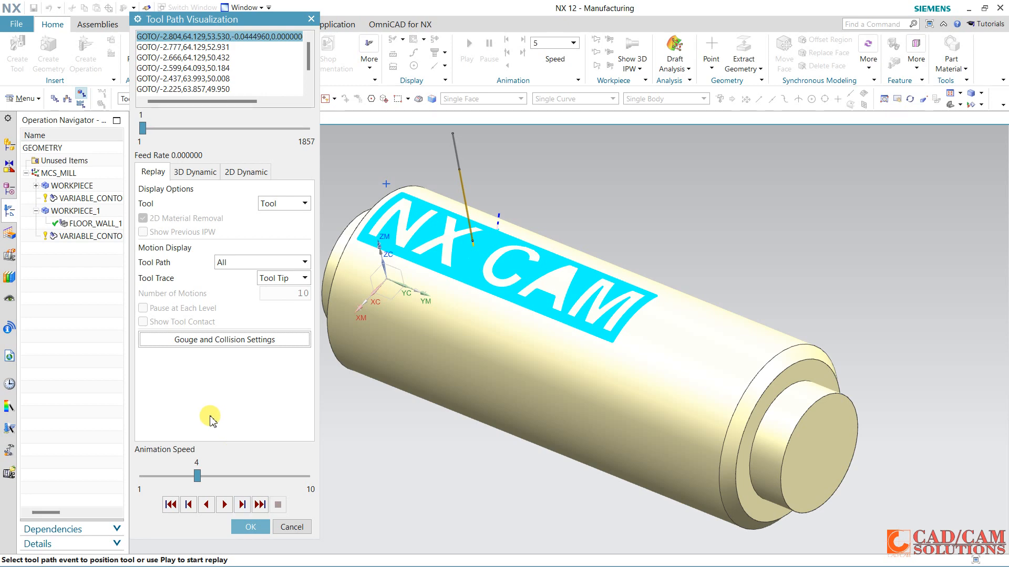
pyautogui.click(225, 505)
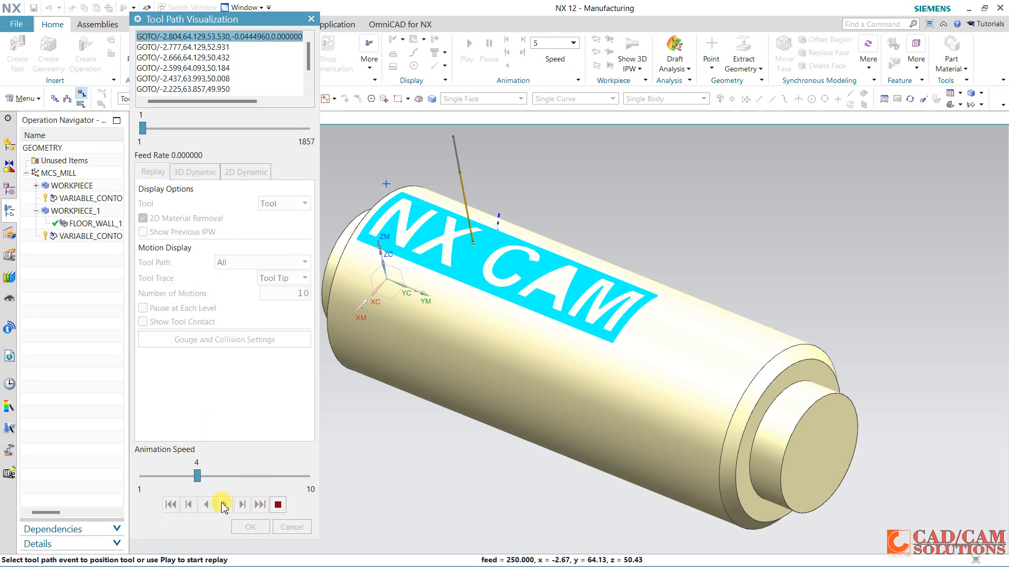
pyautogui.moveTo(450, 339); pyautogui.dragTo(453, 298, button='middle')
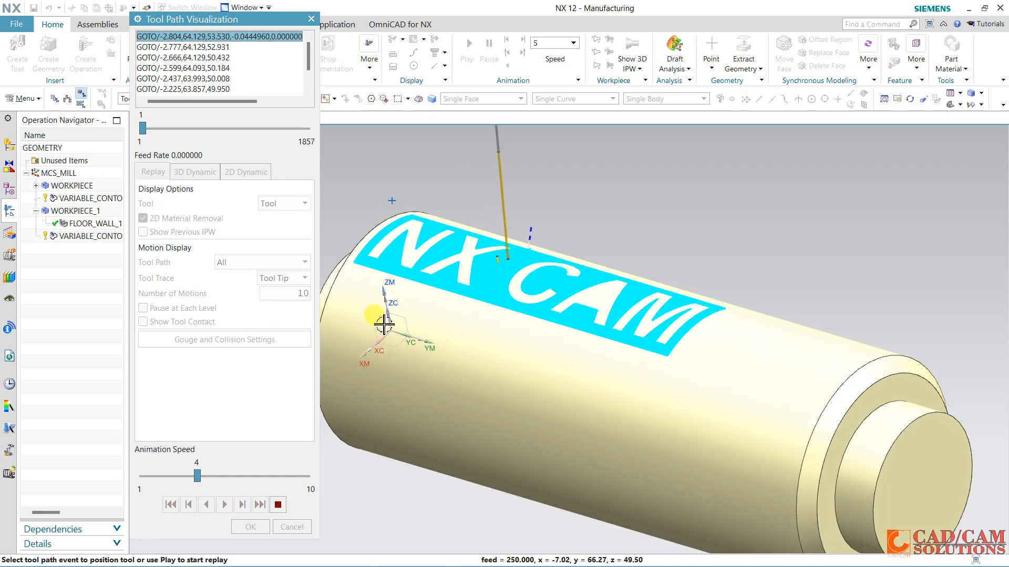
pyautogui.scroll(1, 367, 221)
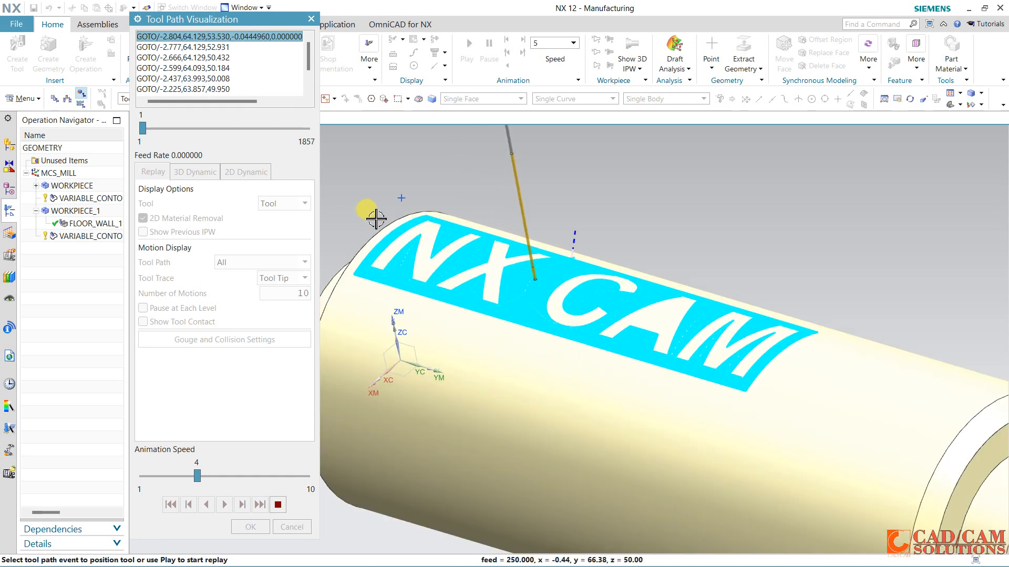
pyautogui.scroll(-2, 517, 295)
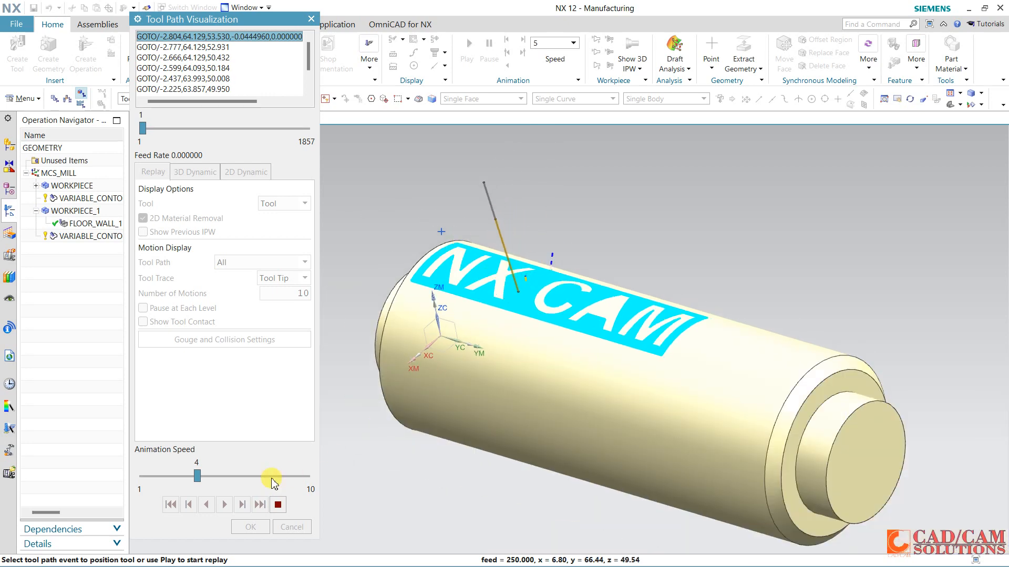
# Raise the replay's animation speed to 9, stop the simulation after inspecting the tool tilt, and accept the Variable Contour operation.
pyautogui.click(273, 477)
pyautogui.click(272, 476)
pyautogui.click(284, 476)
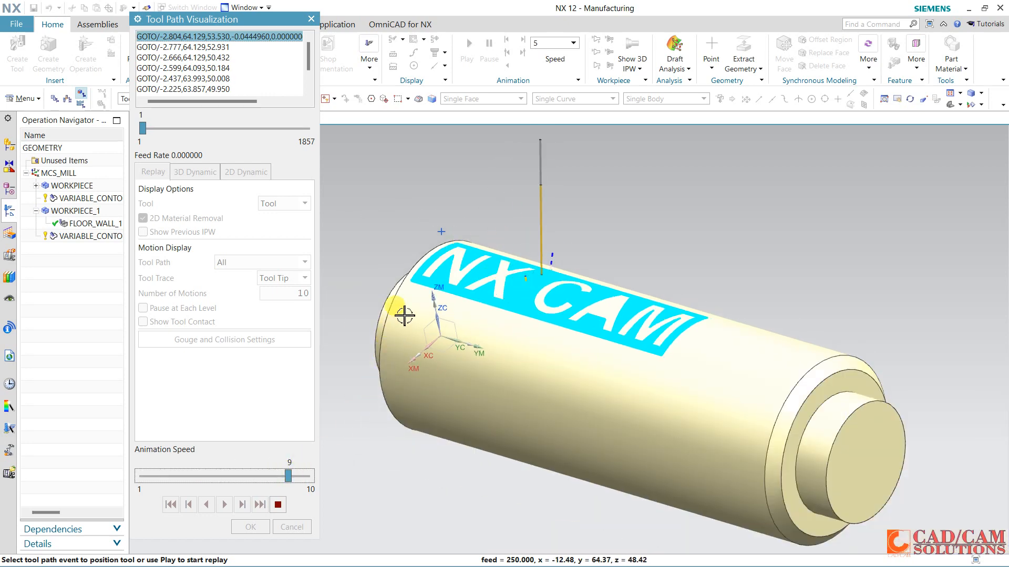
pyautogui.moveTo(547, 229); pyautogui.dragTo(576, 231, button='middle')
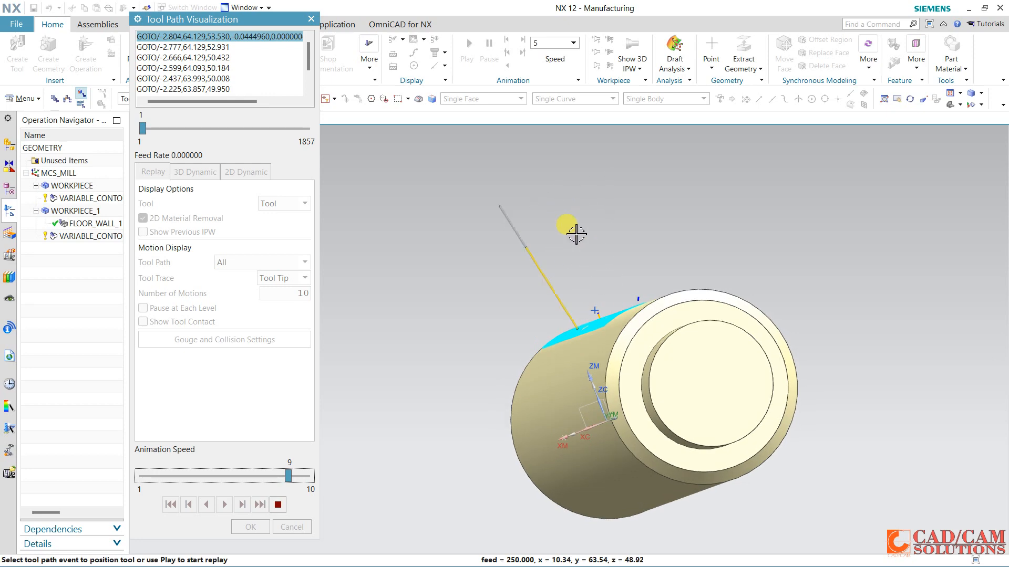
pyautogui.moveTo(439, 301); pyautogui.dragTo(484, 337, button='middle')
pyautogui.click(278, 505)
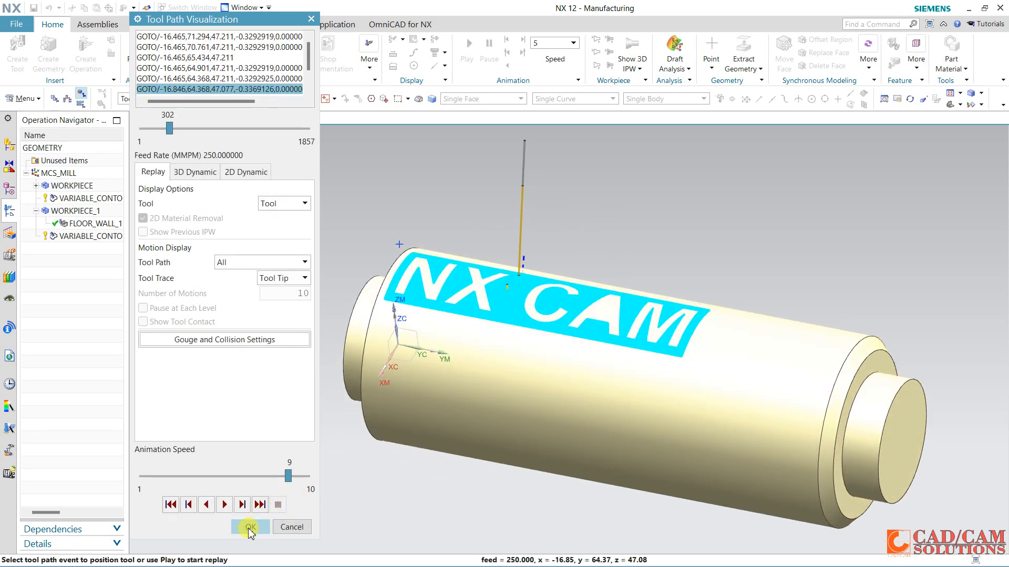
pyautogui.click(250, 526)
pyautogui.click(251, 489)
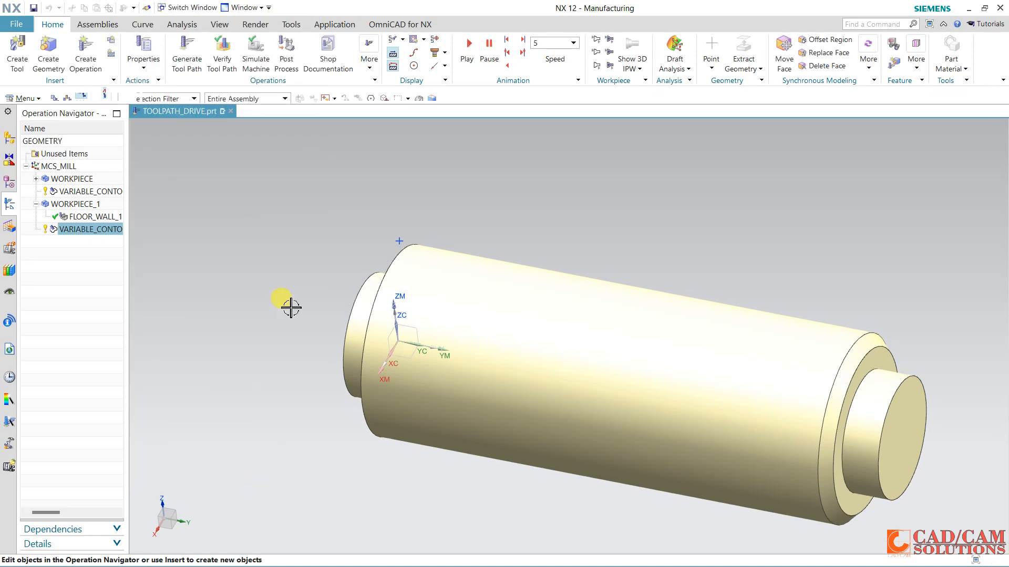
# Open the part 4Axis_fanucA from the MULTI_AXIS folder and widen the Operation Navigator to show its full operation list.
pyautogui.click(17, 24)
pyautogui.click(26, 55)
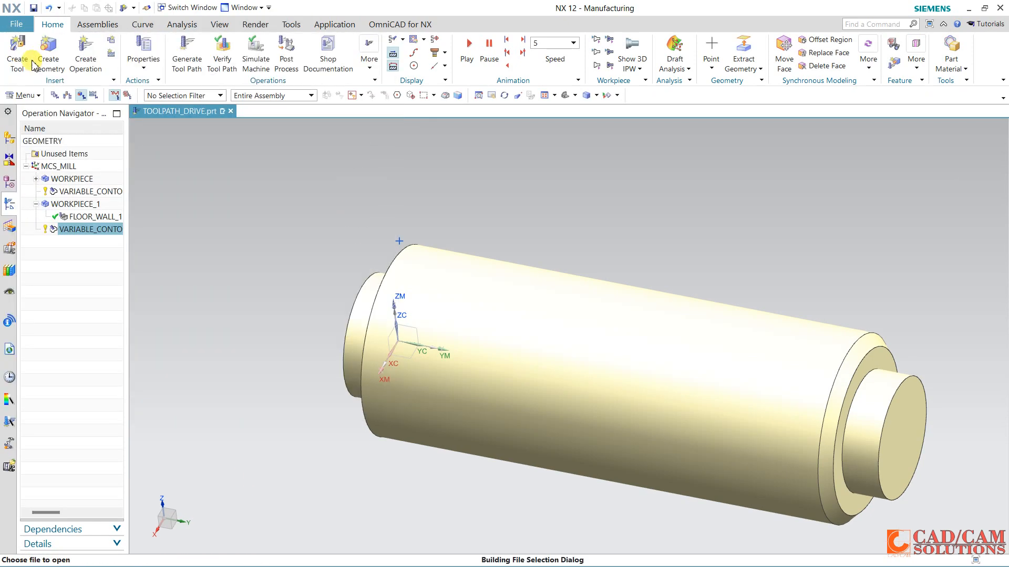
pyautogui.click(388, 185)
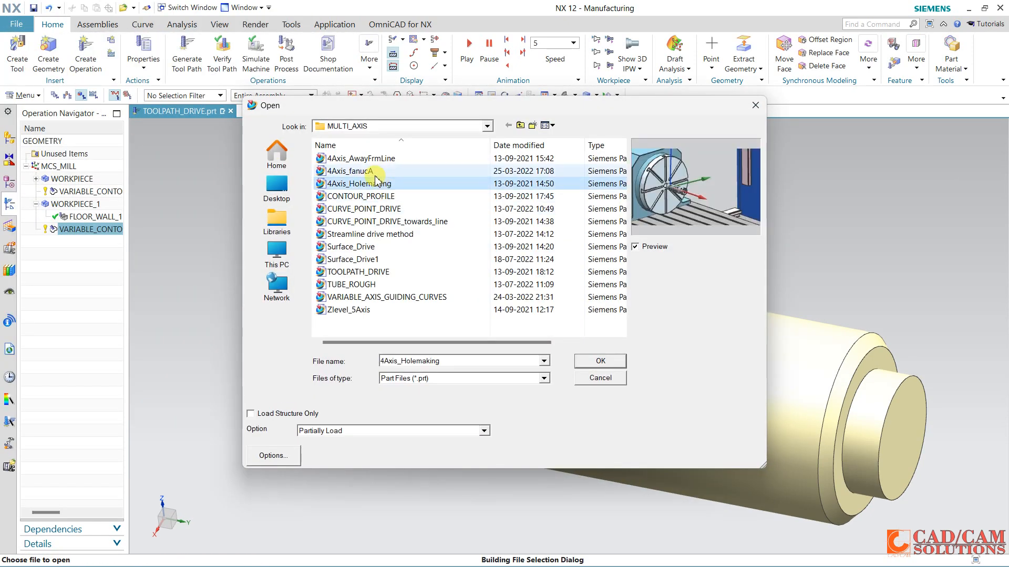
pyautogui.click(375, 174)
pyautogui.doubleClick(375, 174)
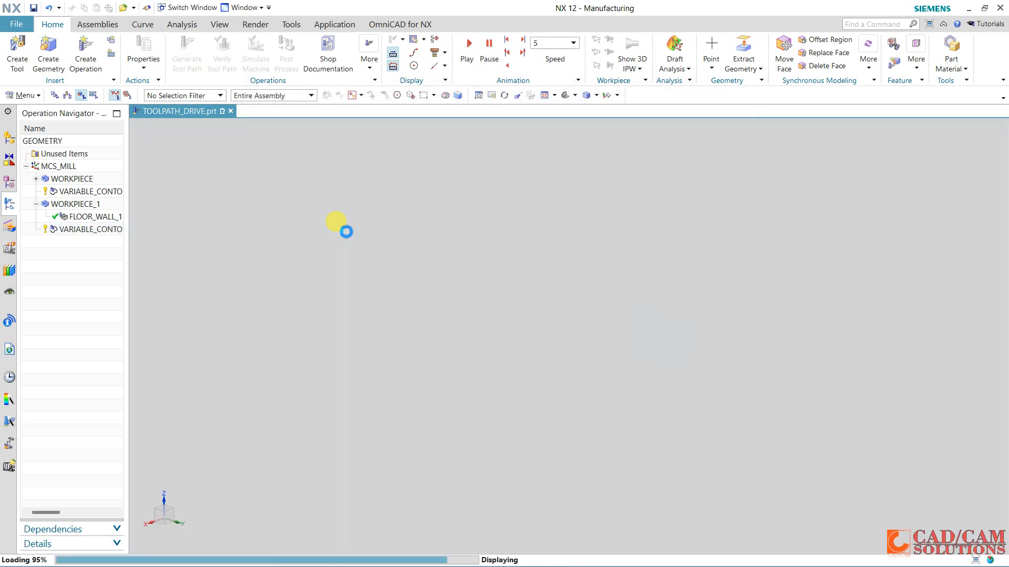
pyautogui.click(504, 333)
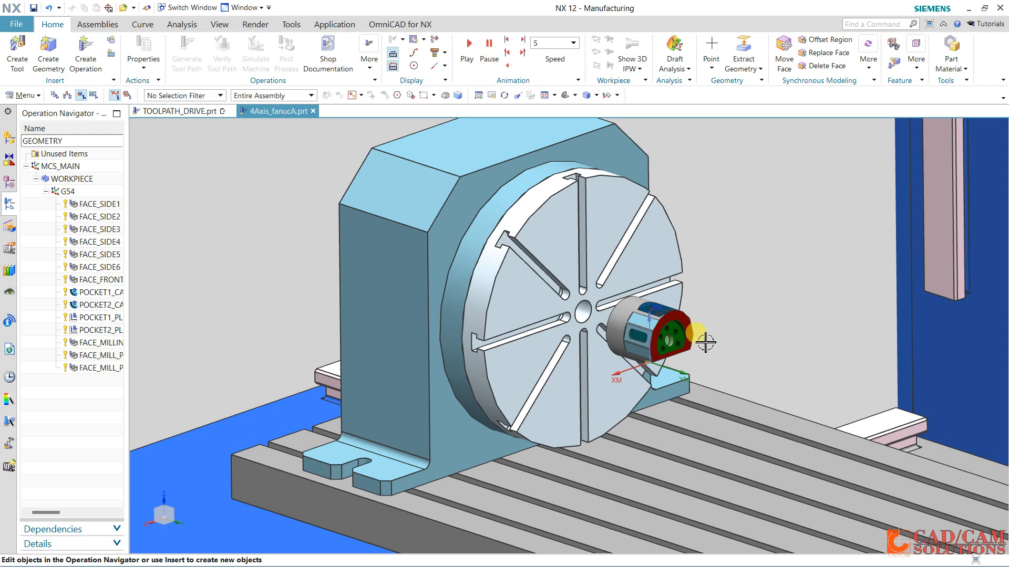
pyautogui.scroll(3, 705, 342)
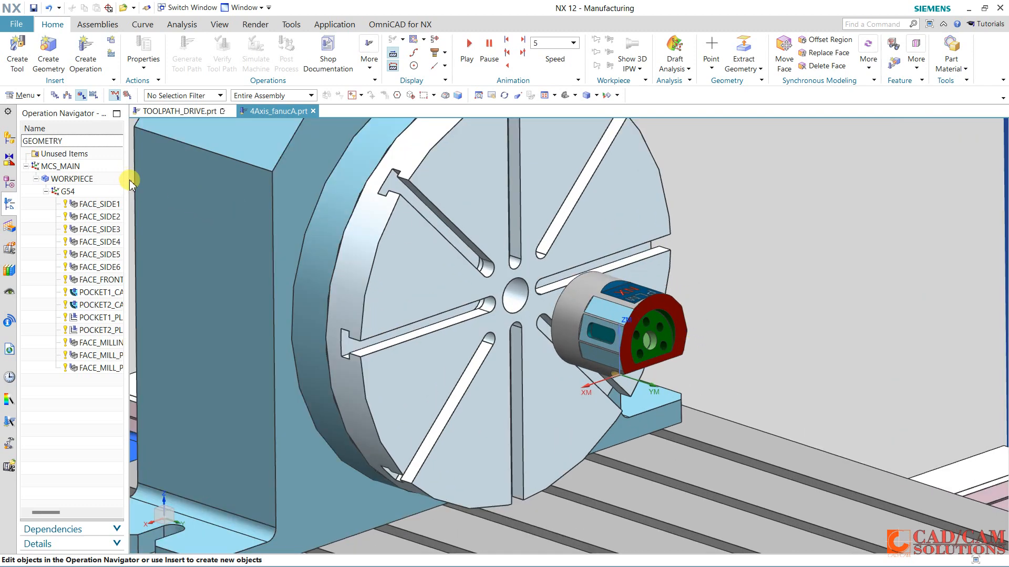
pyautogui.moveTo(128, 180); pyautogui.dragTo(239, 181)
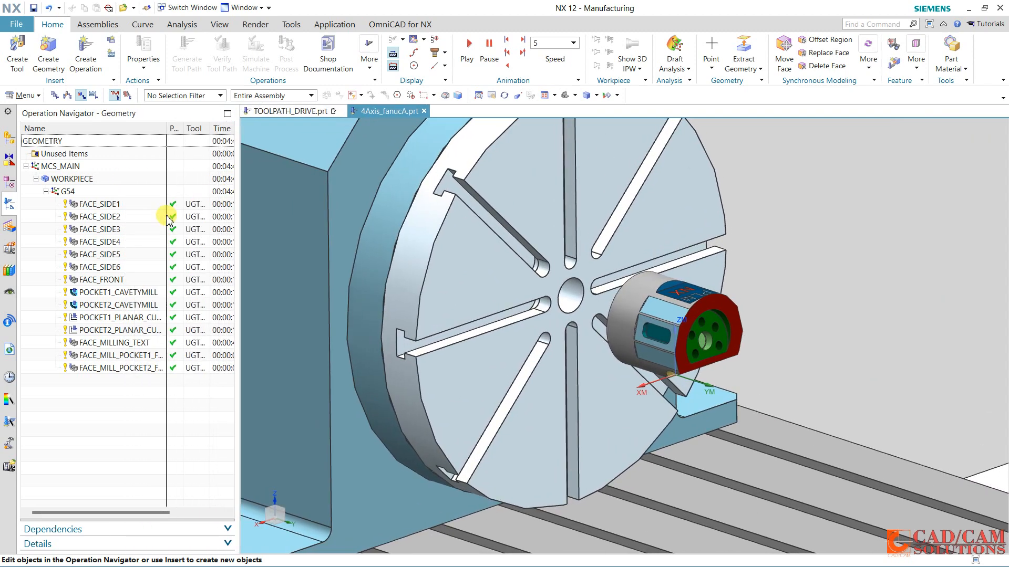
# Review the Face Milling Area settings of the FACE_SIDE1 operation and leave them without changes.
pyautogui.click(113, 206)
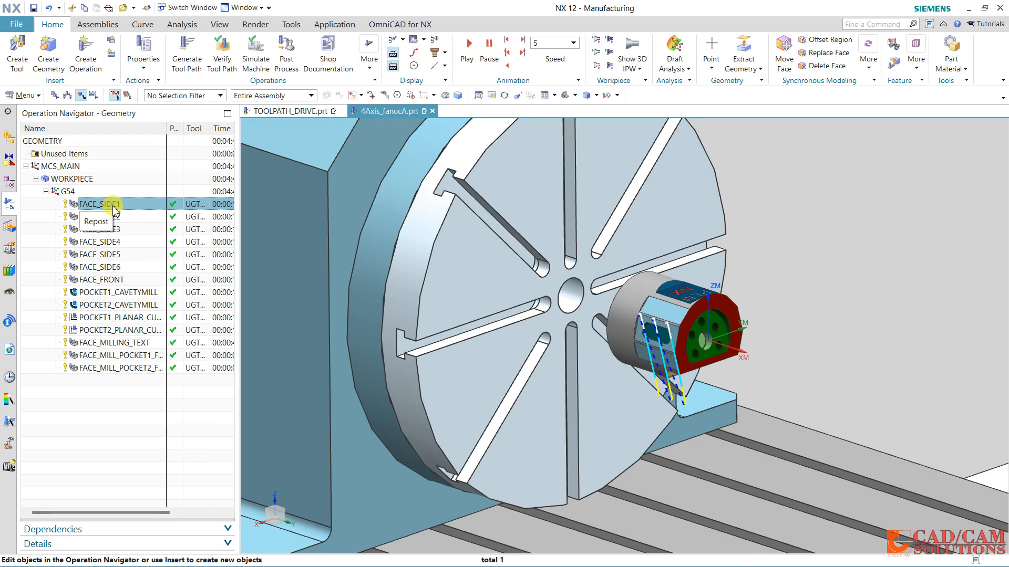
pyautogui.doubleClick(114, 206)
pyautogui.click(391, 316)
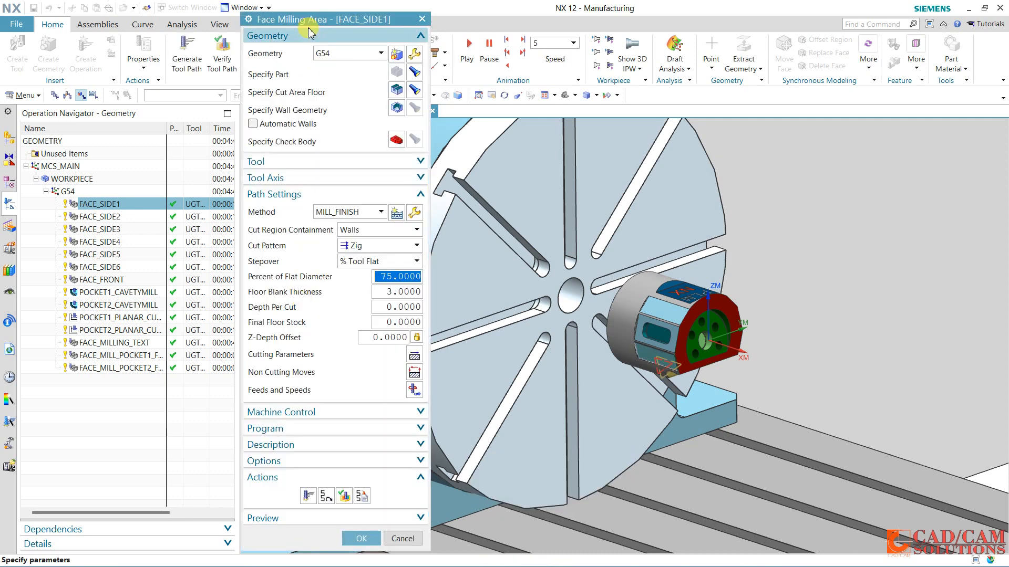
pyautogui.moveTo(310, 29); pyautogui.dragTo(193, 17)
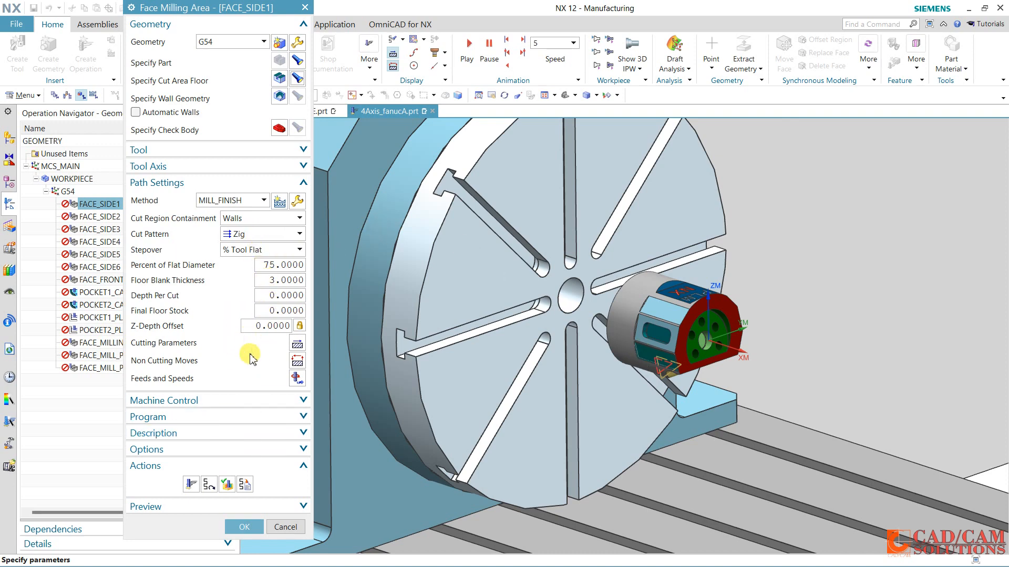
pyautogui.click(283, 526)
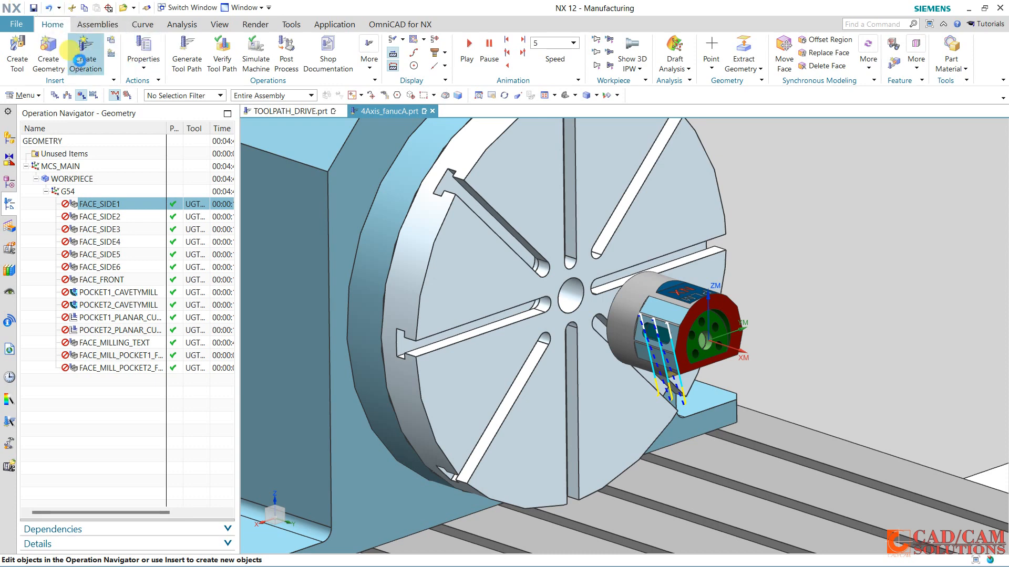
# Examine the mill_rotary operation type and its Rotary Floor subtype without creating an operation.
pyautogui.click(85, 50)
pyautogui.click(203, 41)
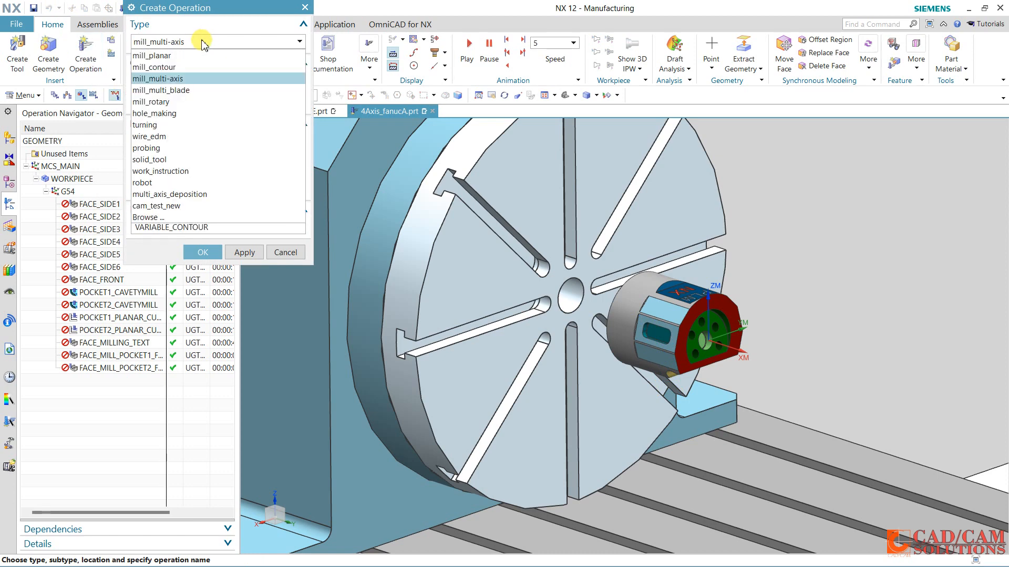
pyautogui.click(190, 101)
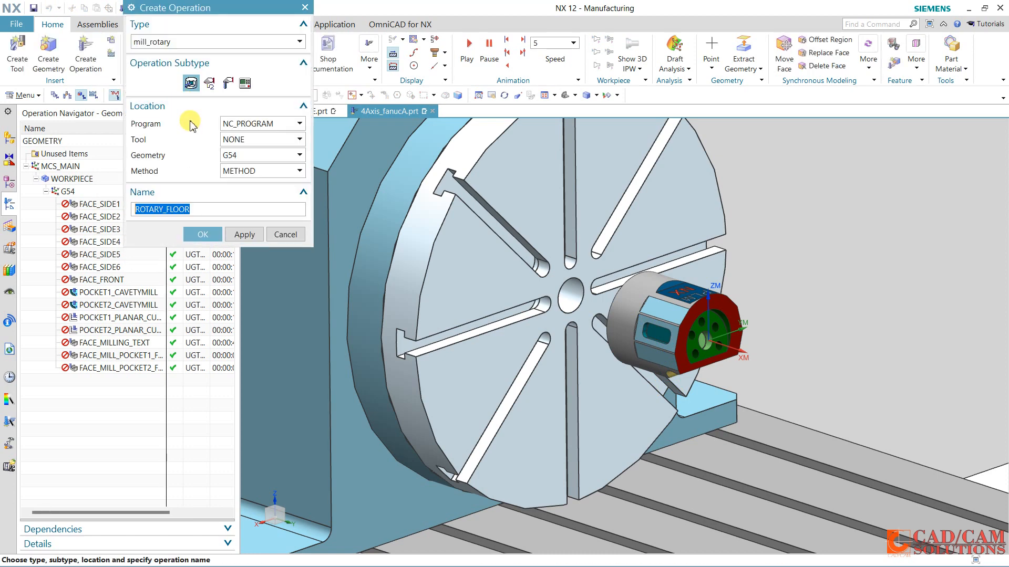
pyautogui.click(191, 83)
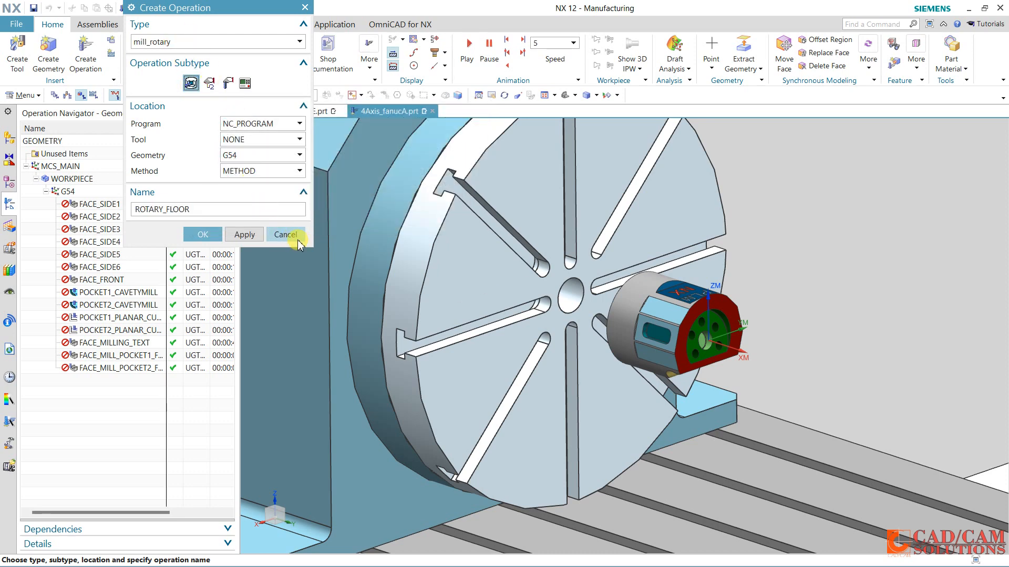
pyautogui.click(297, 242)
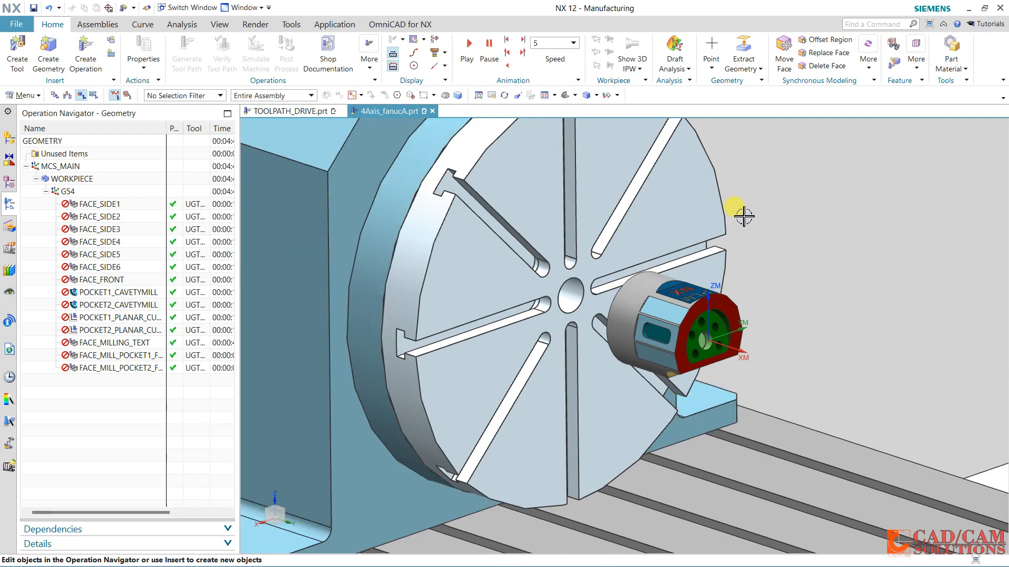
# Close the 4Axis_fanucA part without saving and return to TOOLPATH_DRIVE.
pyautogui.click(436, 114)
pyautogui.click(523, 306)
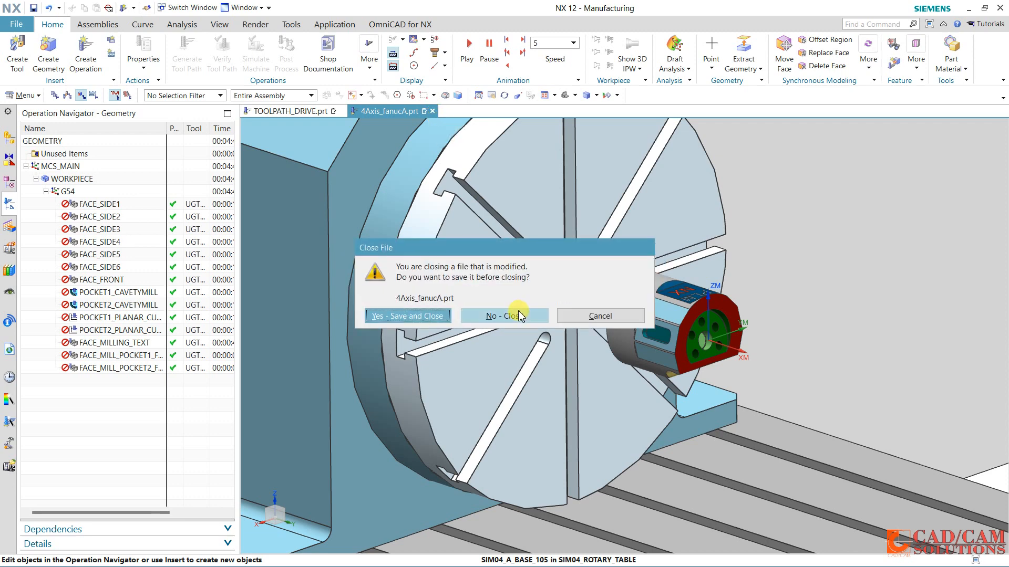
pyautogui.click(516, 314)
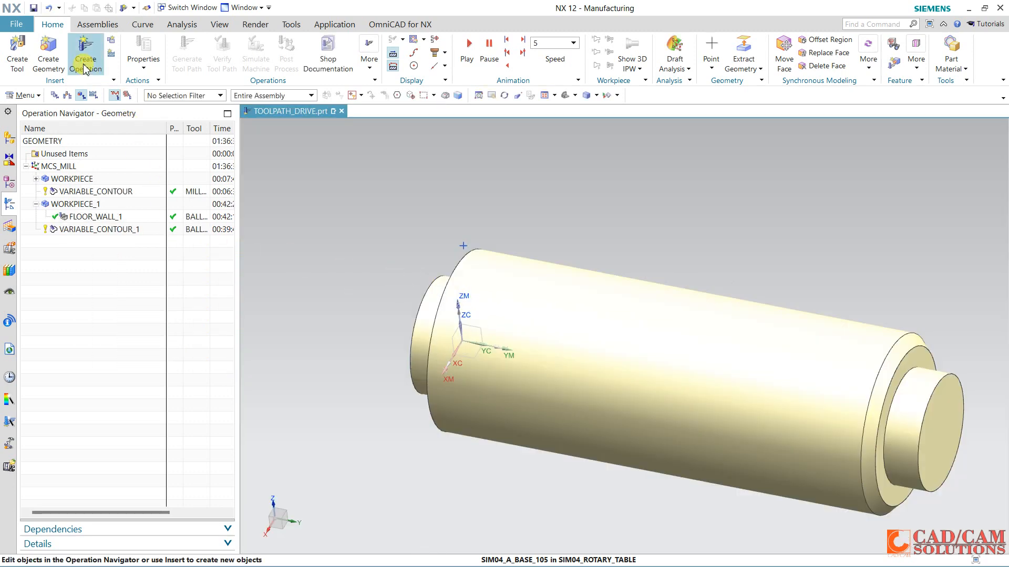
# Look over the mill_multi-axis operation subtypes for TOOLPATH_DRIVE without creating an operation.
pyautogui.click(76, 65)
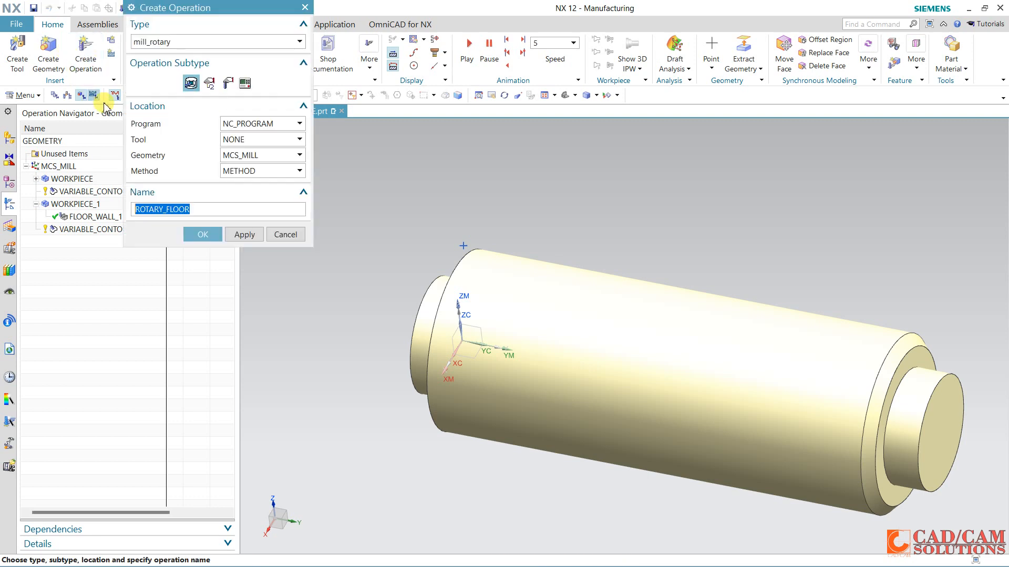
pyautogui.click(163, 42)
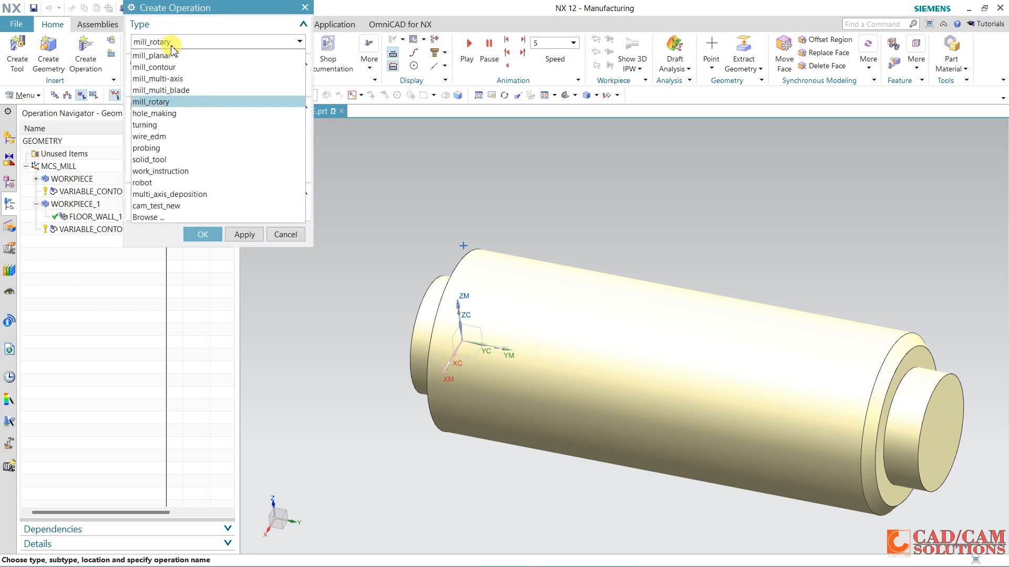
pyautogui.click(176, 80)
pyautogui.moveTo(175, 85)
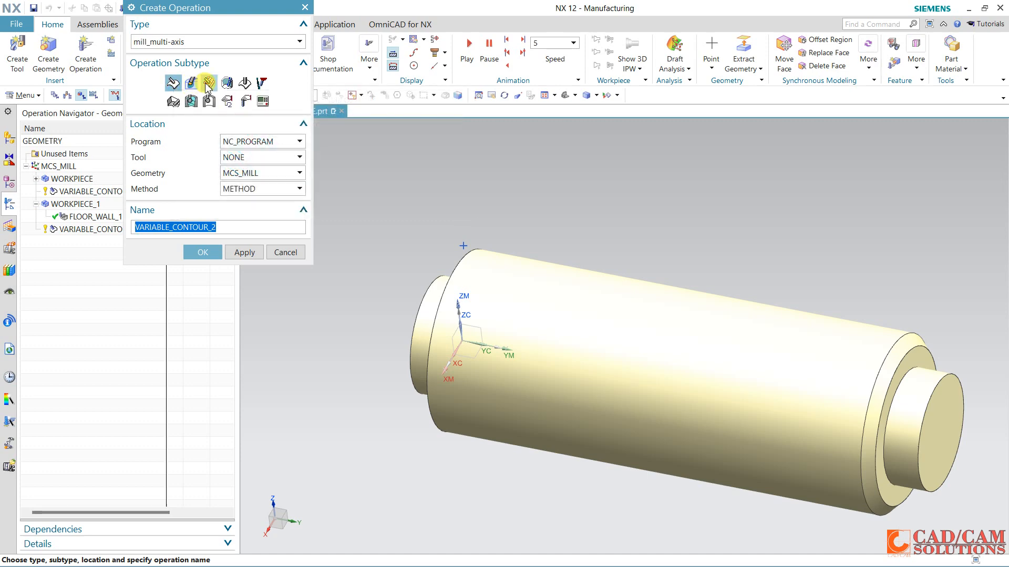
pyautogui.moveTo(232, 88)
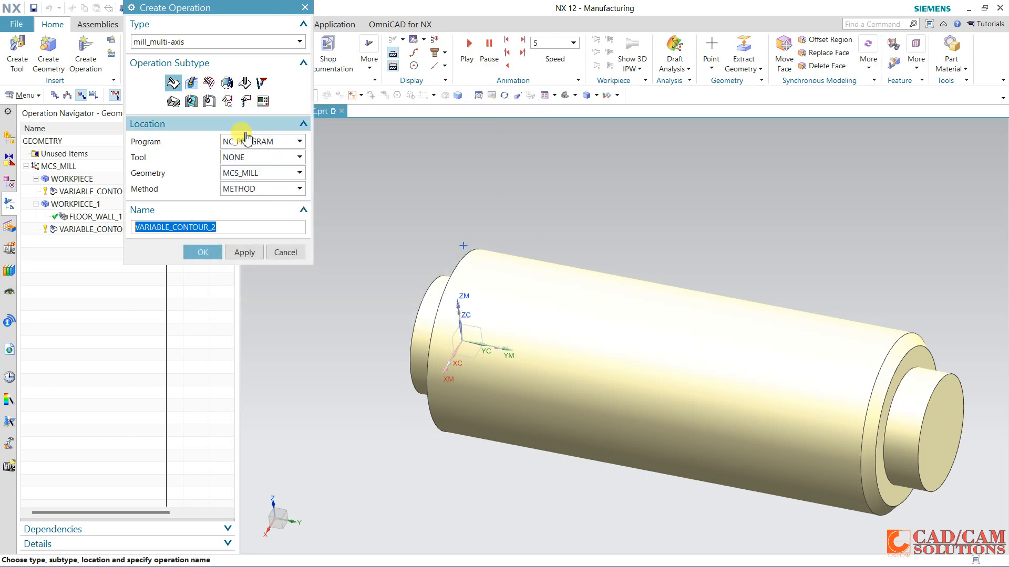
pyautogui.click(284, 252)
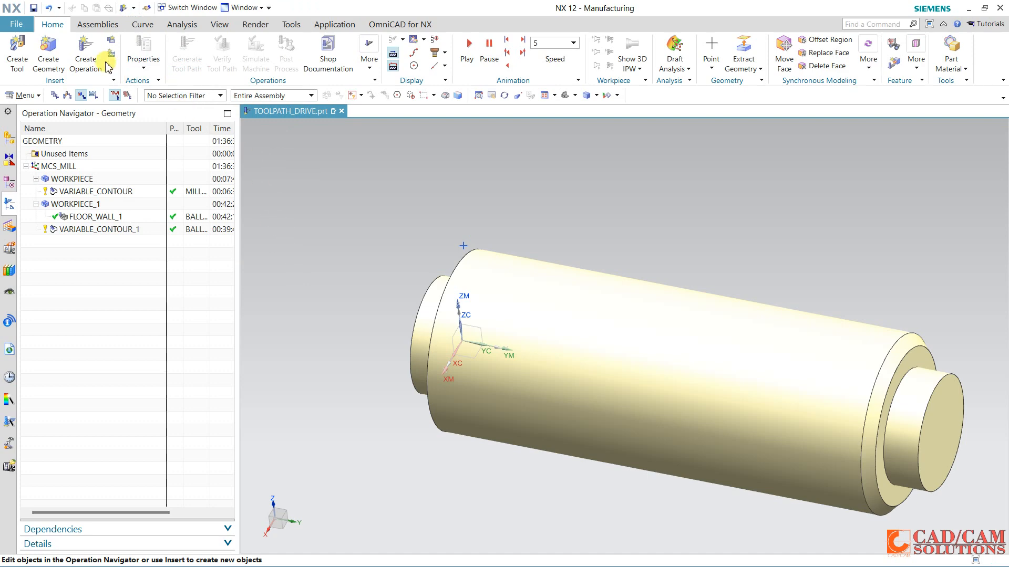
# Read the description of the Variable Guiding Curves subtype and leave without creating an operation.
pyautogui.click(86, 50)
pyautogui.moveTo(190, 86)
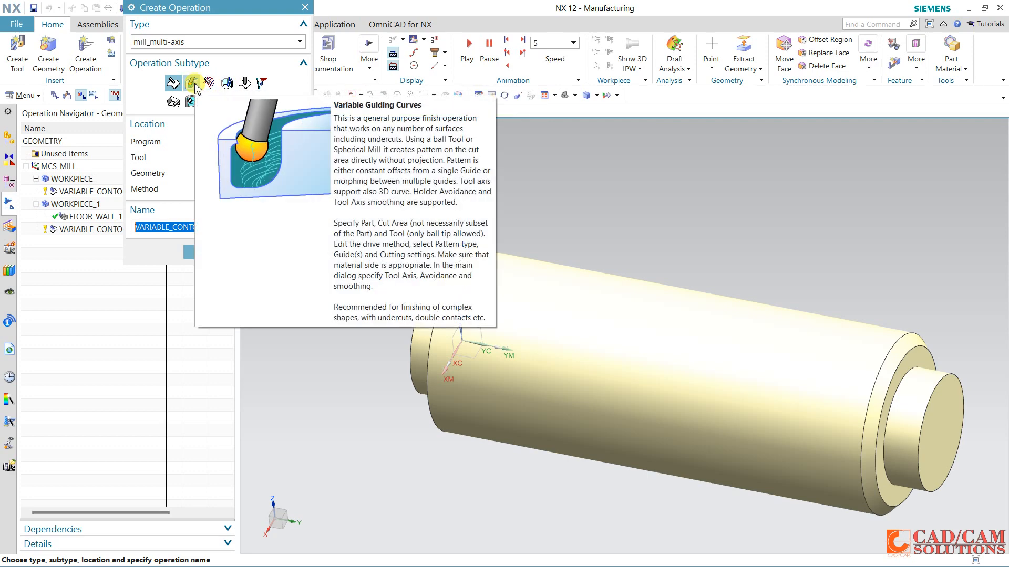
pyautogui.click(273, 253)
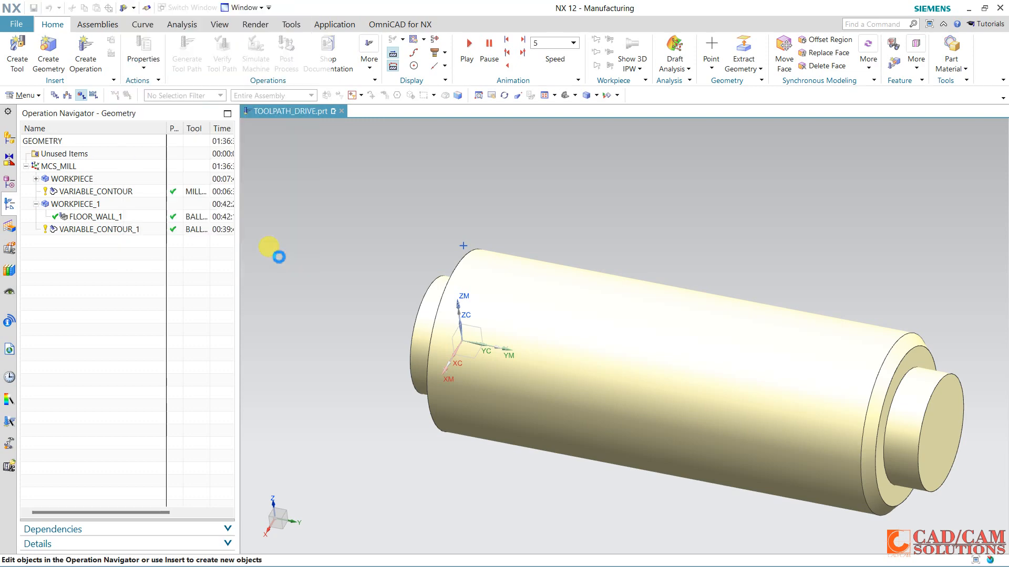
# Close the TOOLPATH_DRIVE part.
pyautogui.click(342, 112)
pyautogui.click(507, 308)
pyautogui.click(513, 315)
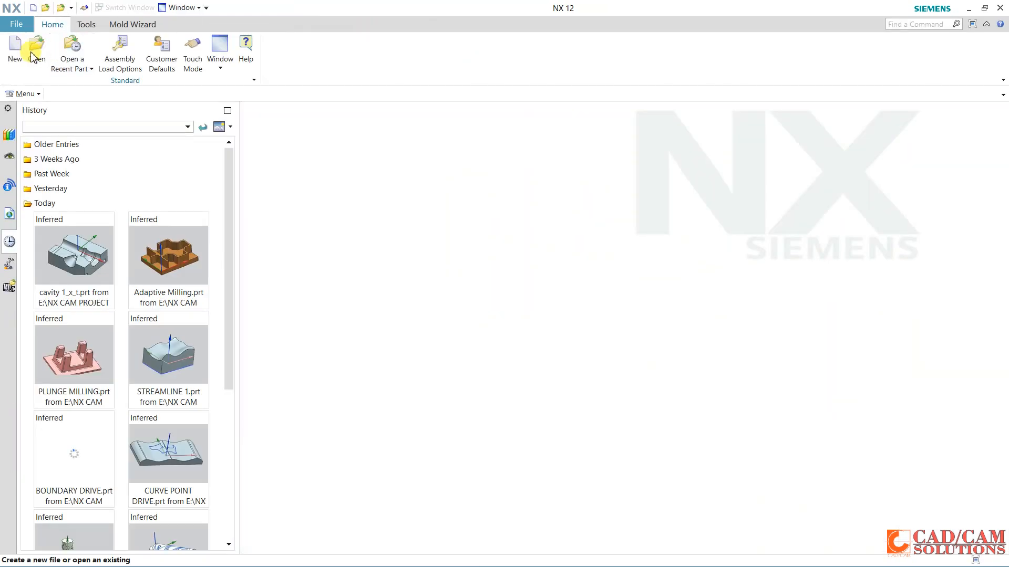
# Open the VARIABLE_AXIS_GUIDING_CURVES part from the MULTI_AXIS folder.
pyautogui.click(36, 48)
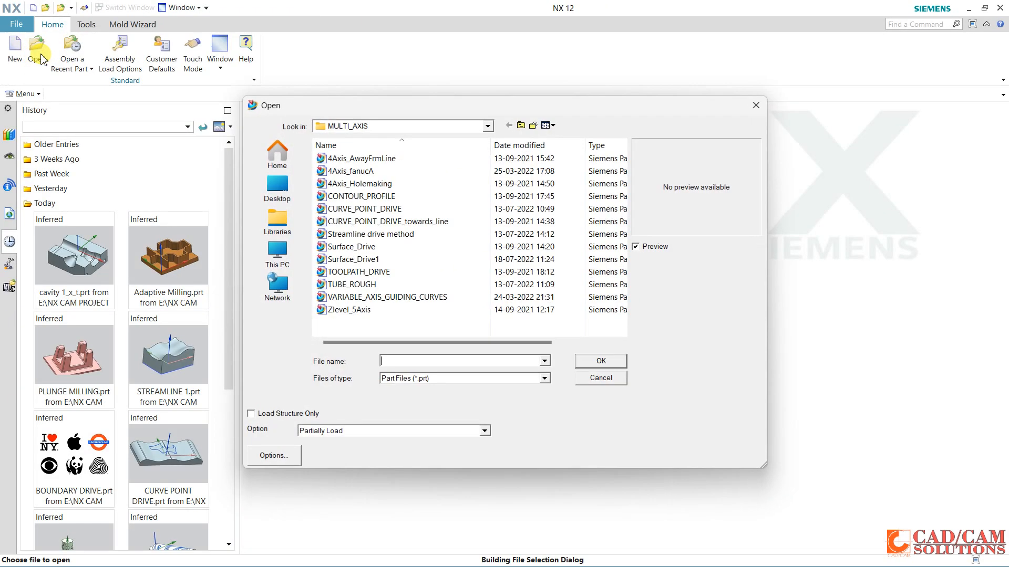
pyautogui.click(408, 297)
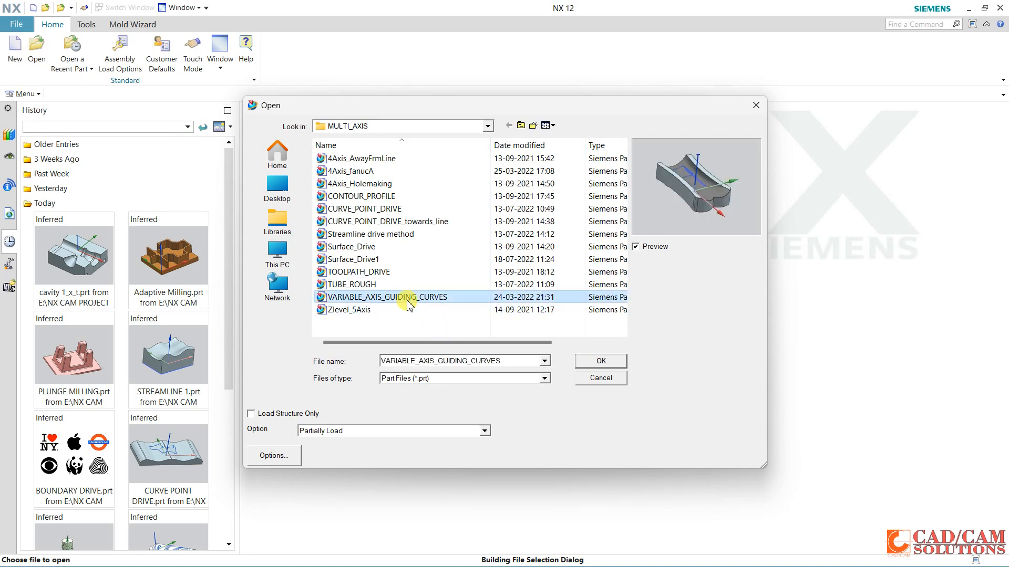
pyautogui.doubleClick(409, 300)
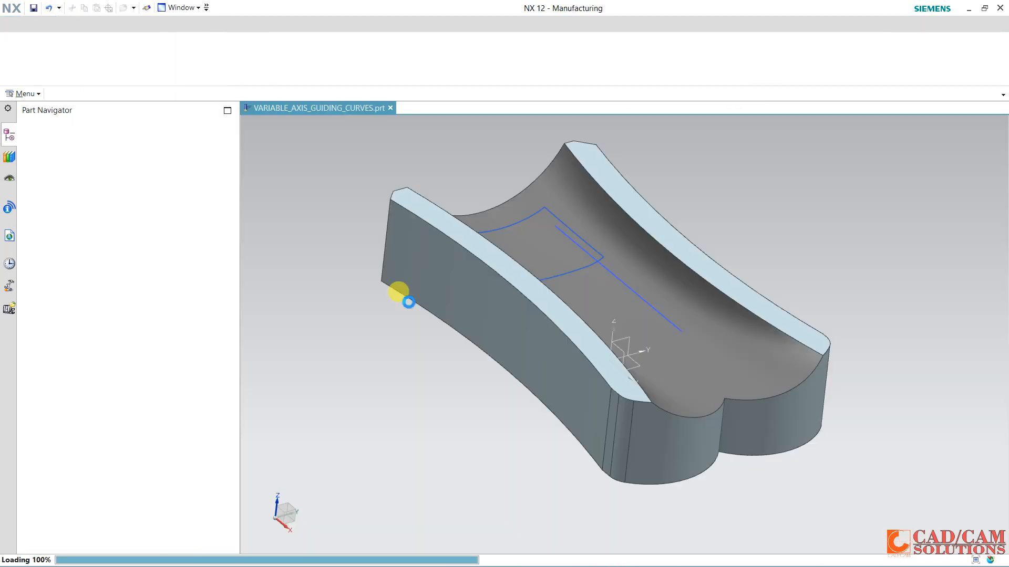
pyautogui.moveTo(410, 314)
pyautogui.mouseDown(button='middle')
pyautogui.moveTo(416, 307)
pyautogui.moveTo(421, 316)
pyautogui.moveTo(398, 321)
pyautogui.mouseUp(button='middle')
pyautogui.moveTo(353, 221); pyautogui.dragTo(354, 237, button='middle')
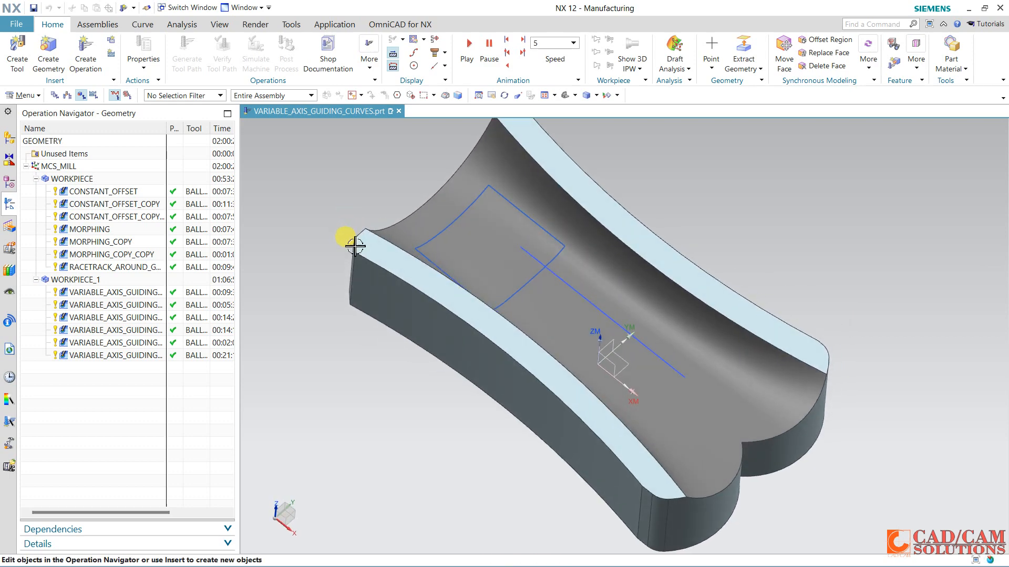
# Delete all the variable-axis guiding curves operations under WORKPIECE_1.
pyautogui.click(143, 294)
pyautogui.keyDown('shift'); pyautogui.click(147, 356); pyautogui.keyUp('shift')
pyautogui.rightClick(150, 356)
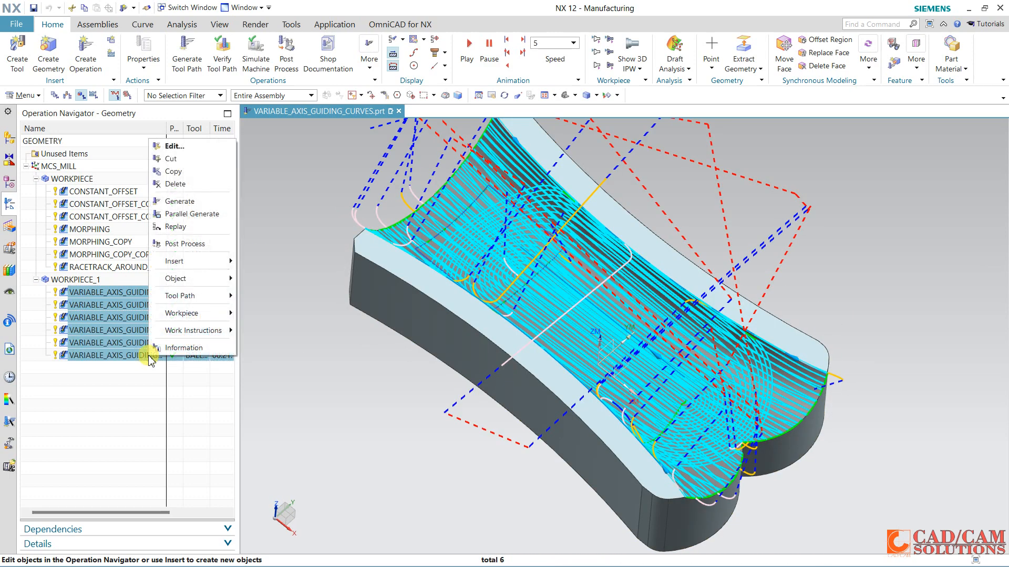
pyautogui.click(191, 183)
pyautogui.moveTo(410, 367); pyautogui.dragTo(438, 387, button='middle')
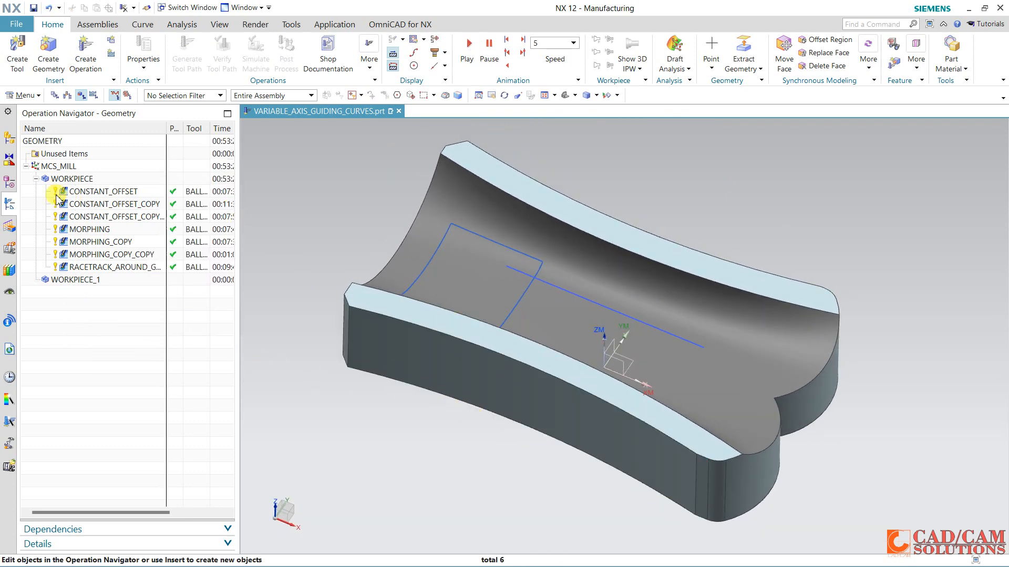
# Inspect the blank geometry of WORKPIECE_1 and leave the workpiece definition without changes.
pyautogui.click(36, 179)
pyautogui.doubleClick(77, 194)
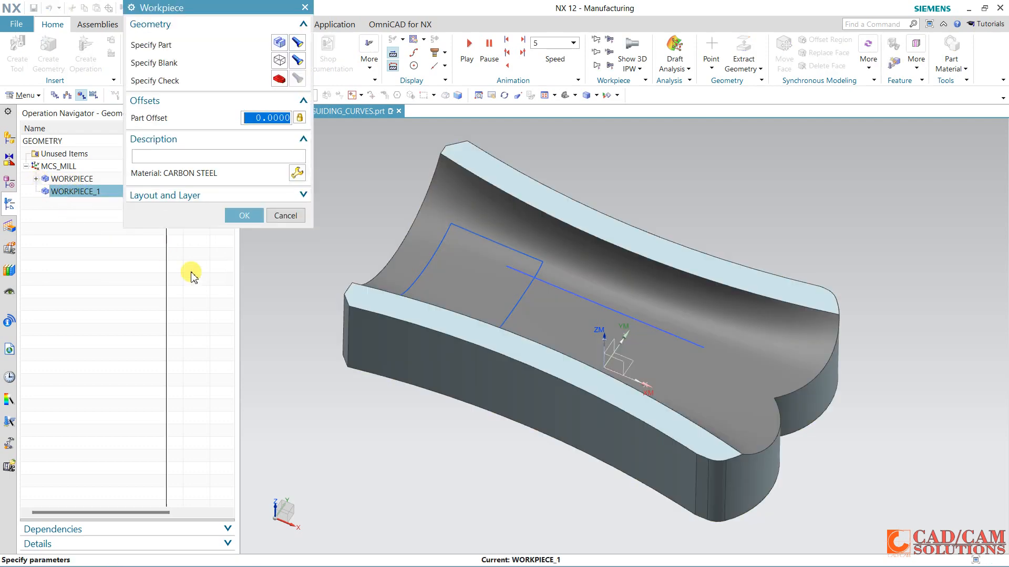
pyautogui.click(297, 60)
pyautogui.moveTo(446, 287); pyautogui.dragTo(428, 232, button='middle')
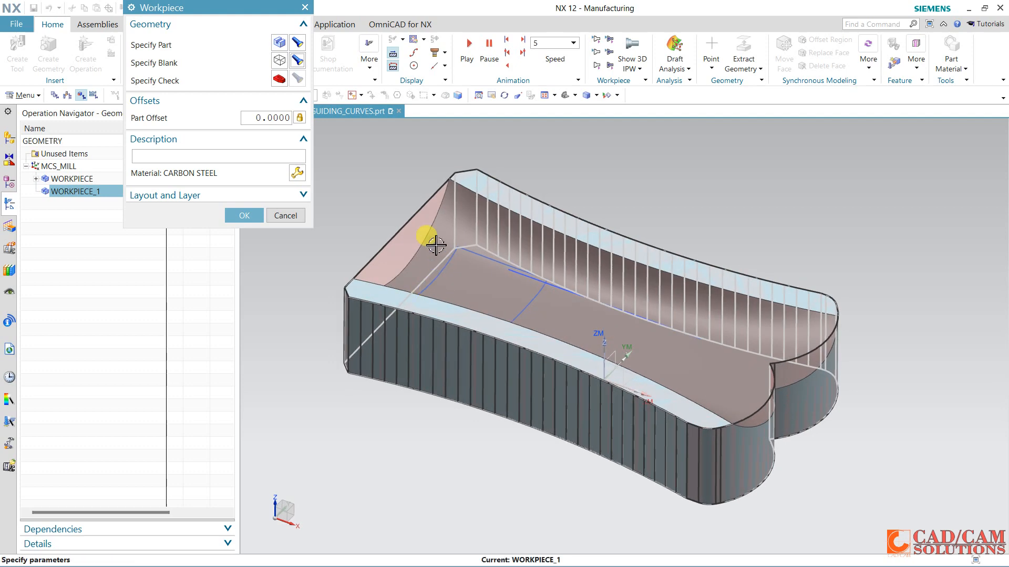
pyautogui.click(285, 215)
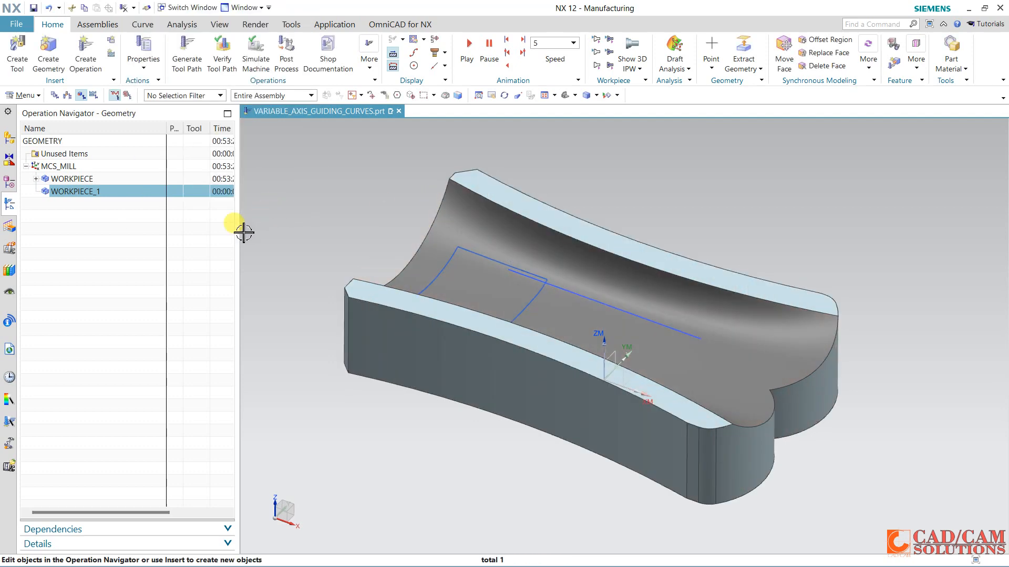
# Create a mill_multi-axis Variable Guiding Curves operation using the BALL_MILL tool and WORKPIECE_1 geometry.
pyautogui.click(86, 49)
pyautogui.moveTo(194, 88)
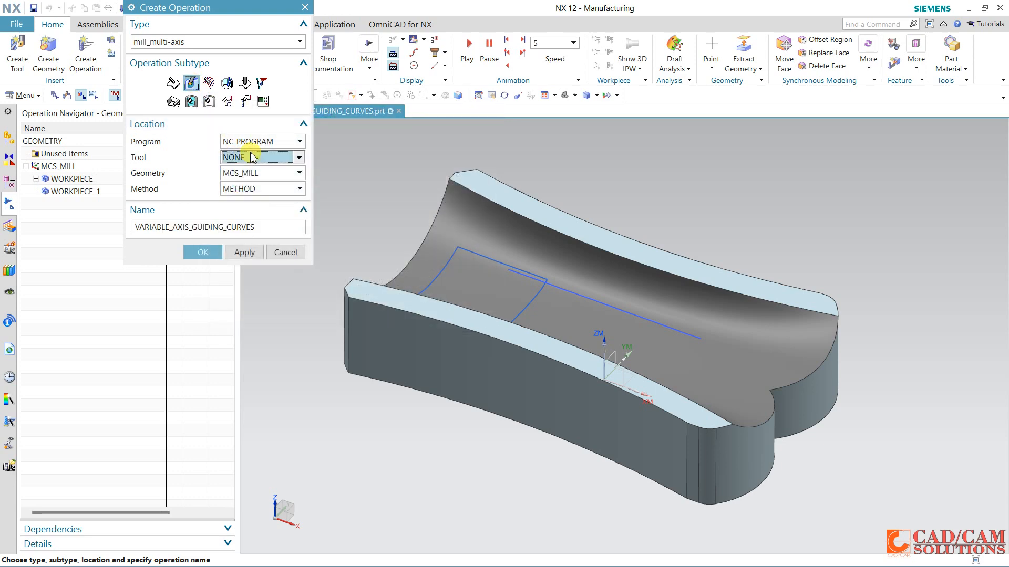
pyautogui.click(257, 157)
pyautogui.click(258, 182)
pyautogui.click(263, 173)
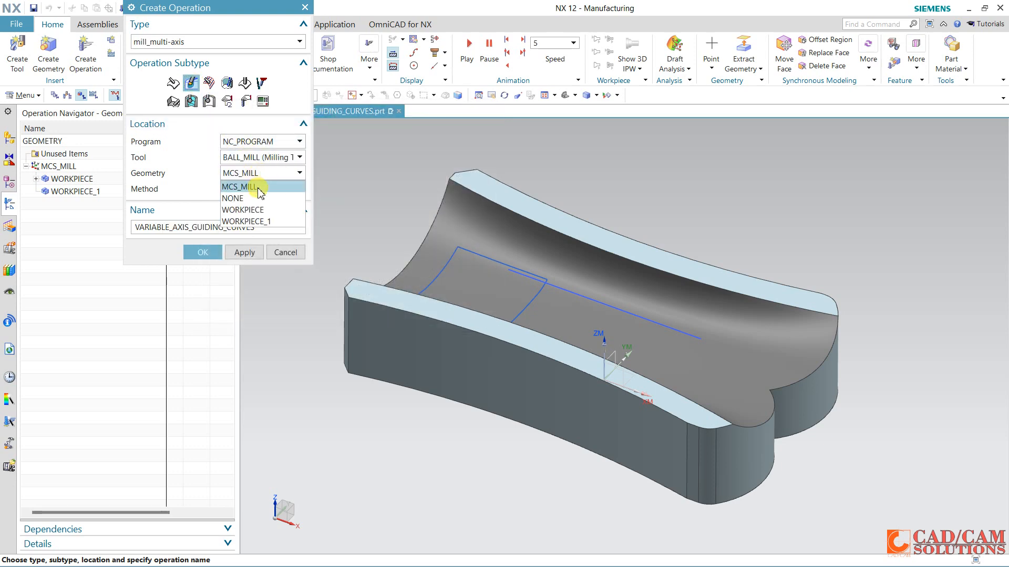
pyautogui.click(86, 192)
pyautogui.click(84, 190)
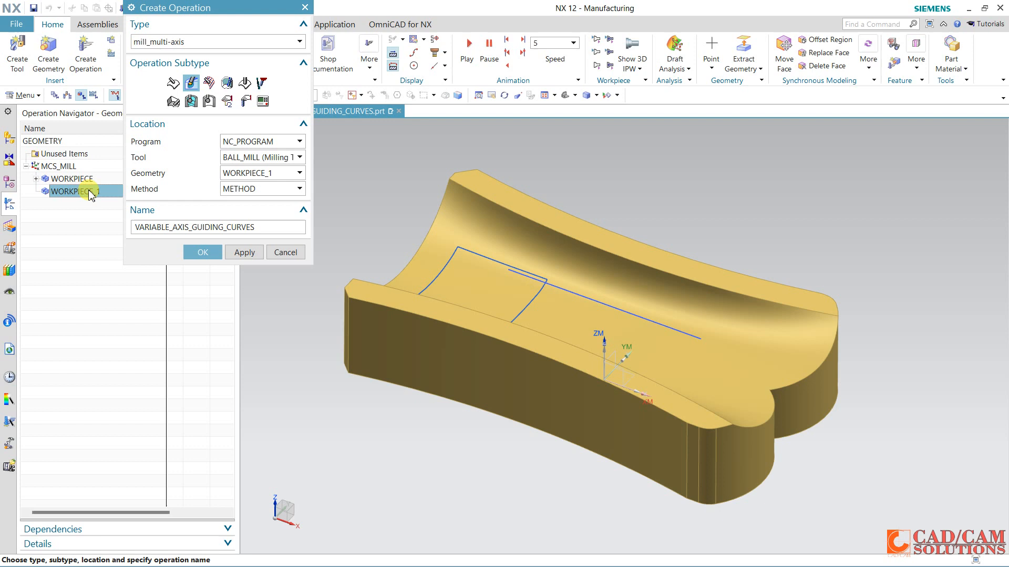
pyautogui.click(200, 251)
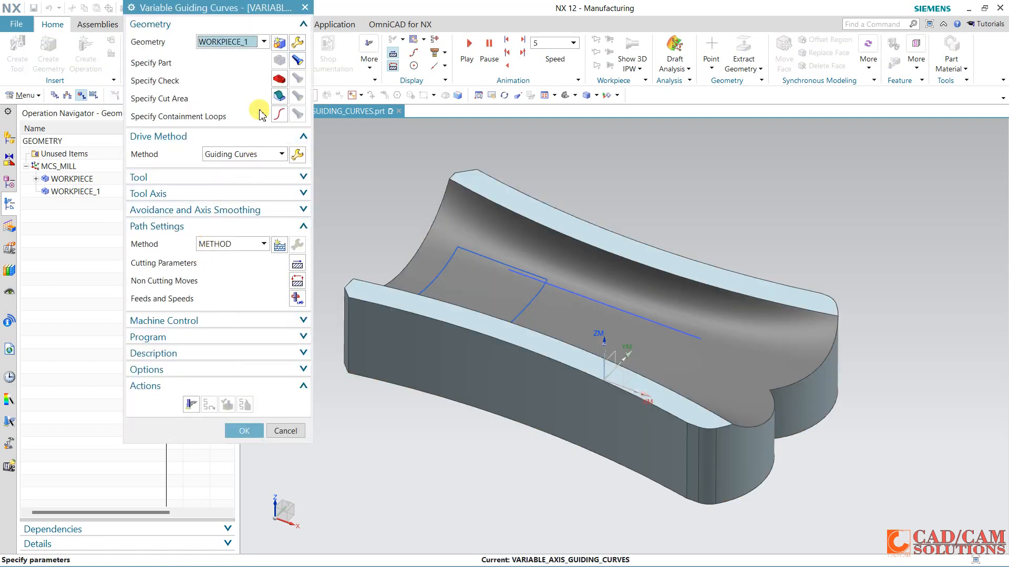
# Specify the part's large concave inner face as the operation's cut area.
pyautogui.click(279, 96)
pyautogui.click(529, 254)
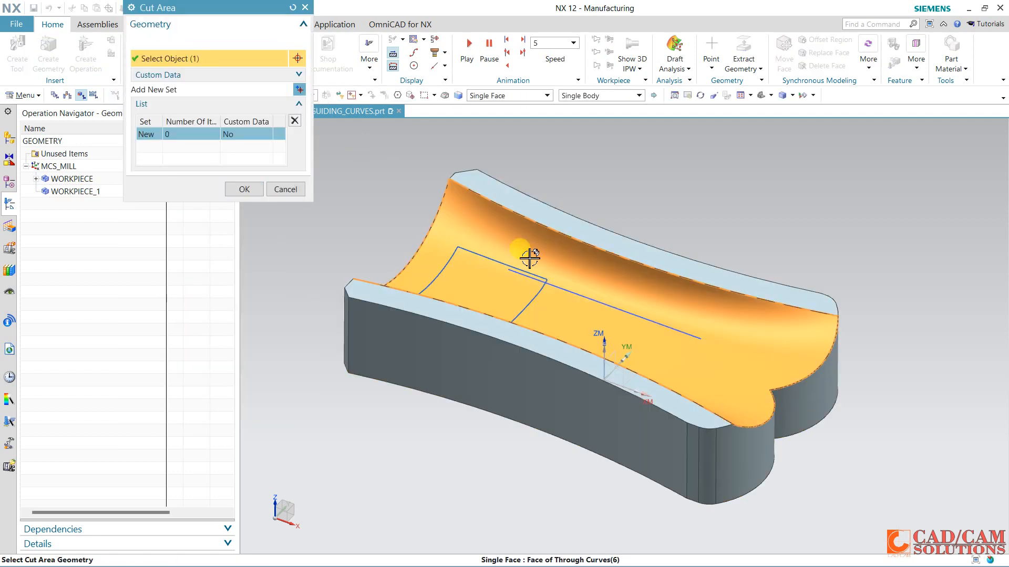
pyautogui.click(244, 175)
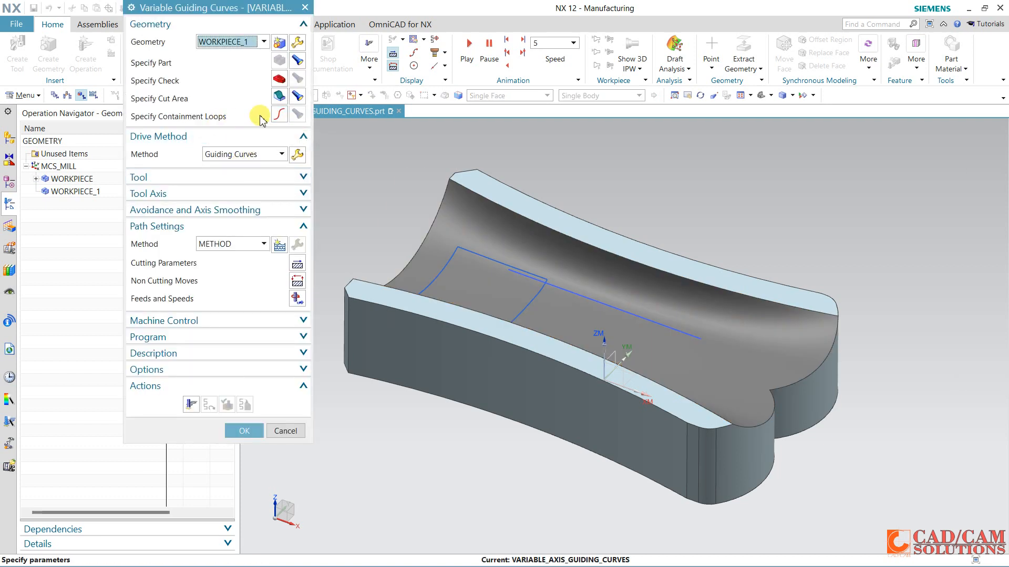
# Choose the cross-channel spline nearest the part's middle as guide curve with the Constant Offset pattern and generate the tool path.
pyautogui.click(298, 154)
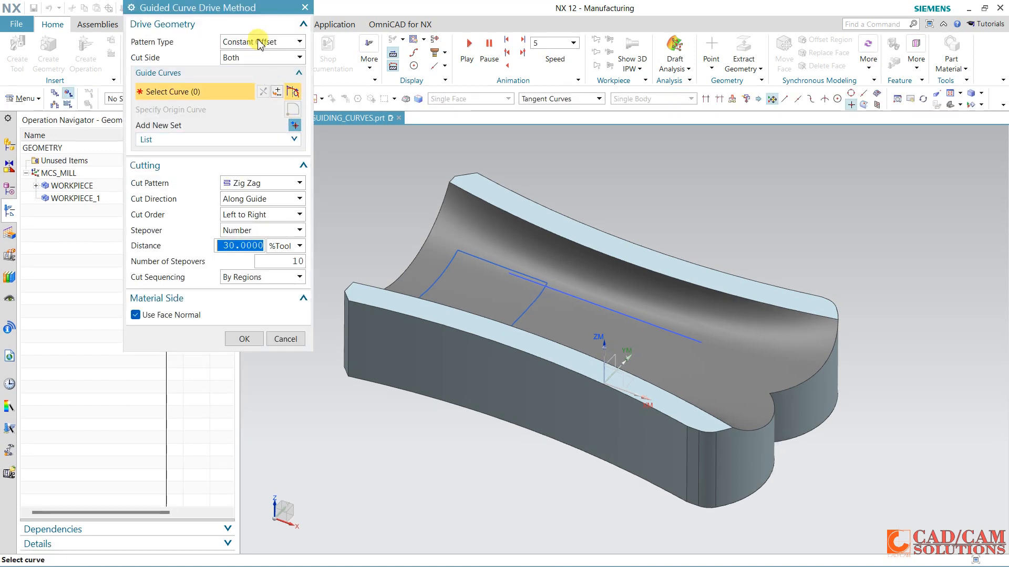
pyautogui.click(259, 42)
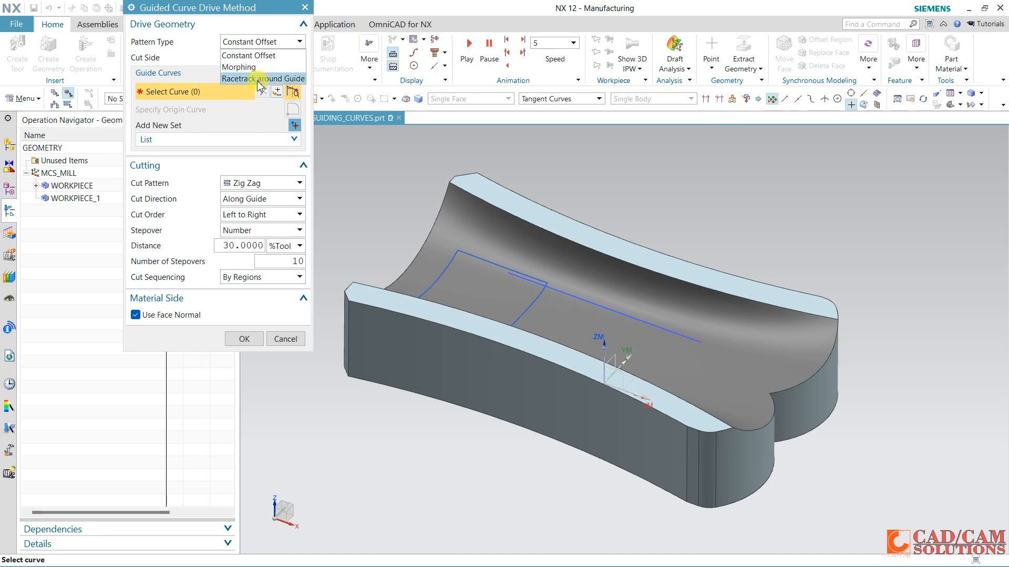
pyautogui.click(265, 55)
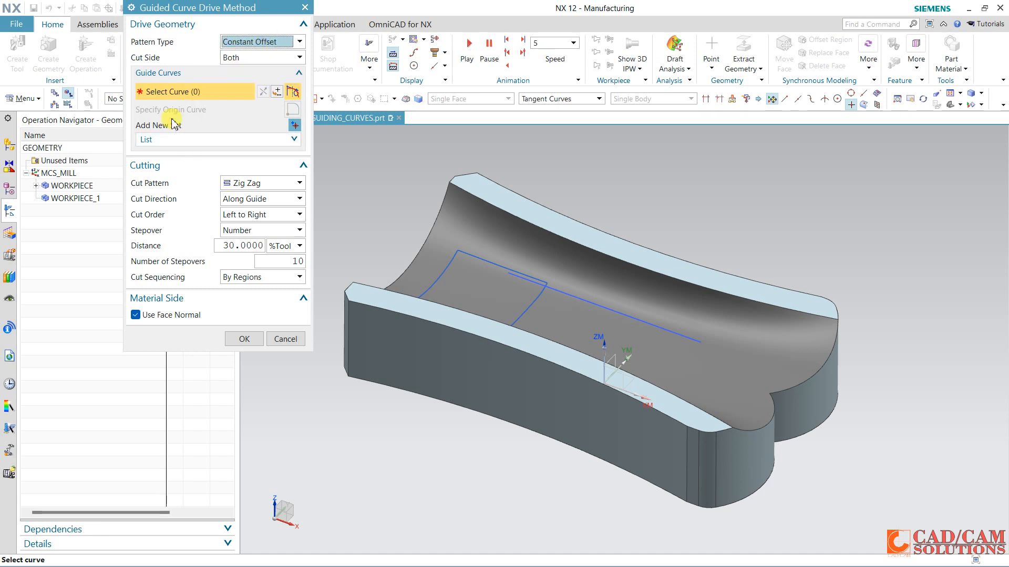
pyautogui.moveTo(420, 265); pyautogui.dragTo(493, 313, button='middle')
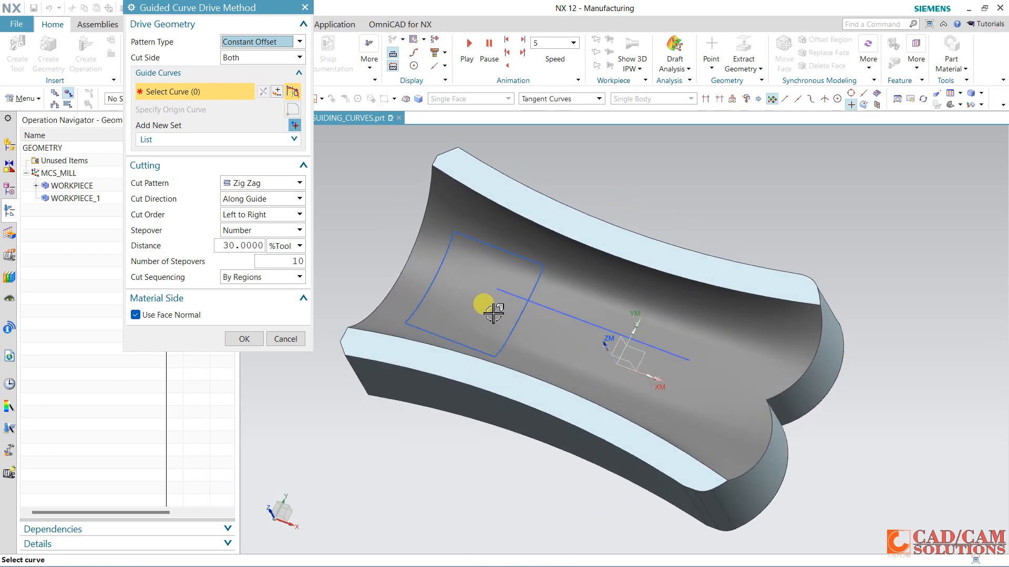
pyautogui.click(538, 274)
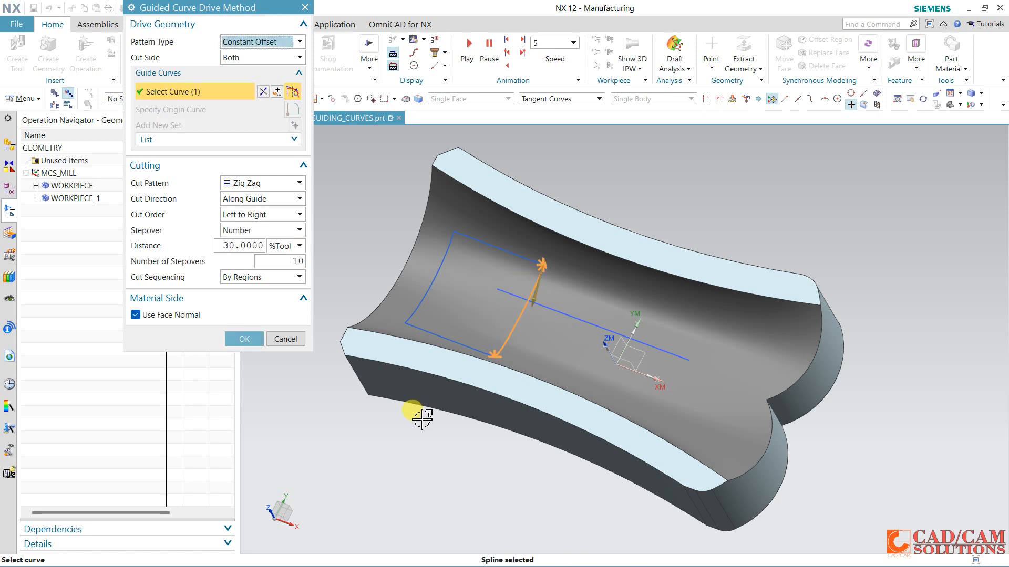
pyautogui.scroll(2, 497, 288)
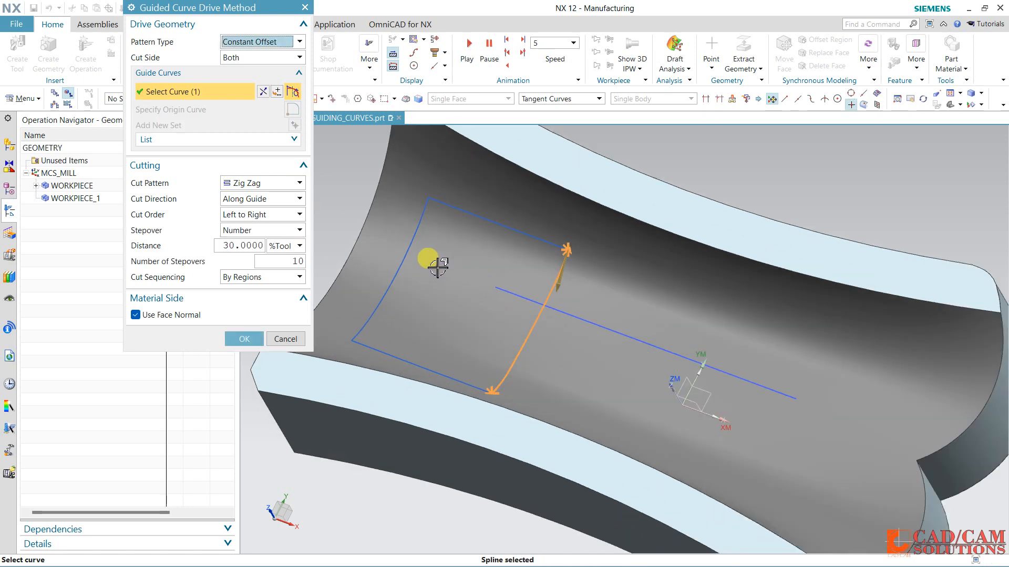
pyautogui.click(244, 339)
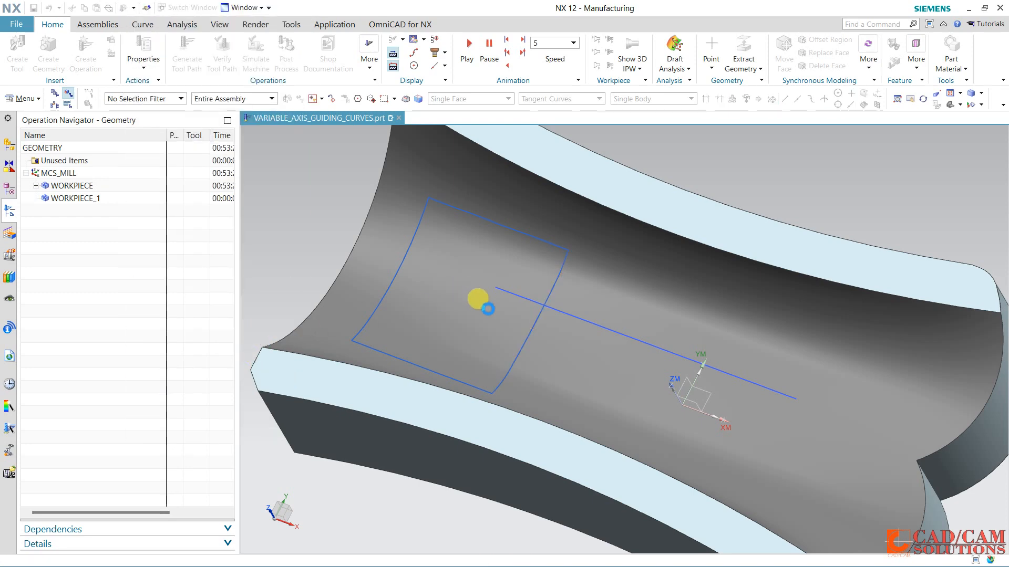
pyautogui.keyDown('shift'); pyautogui.moveTo(413, 319); pyautogui.dragTo(485, 304, button='middle'); pyautogui.keyUp('shift')
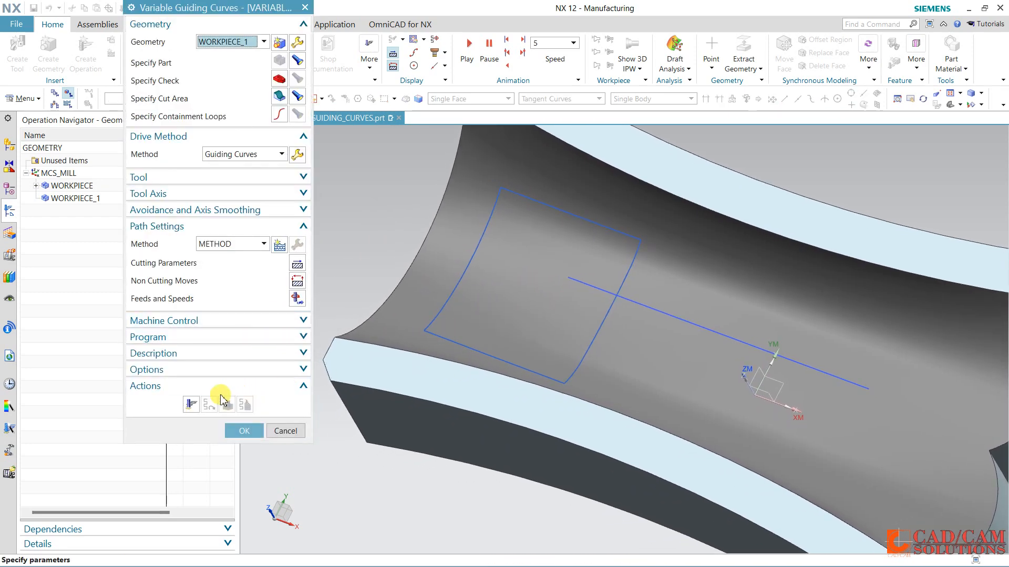
pyautogui.click(191, 404)
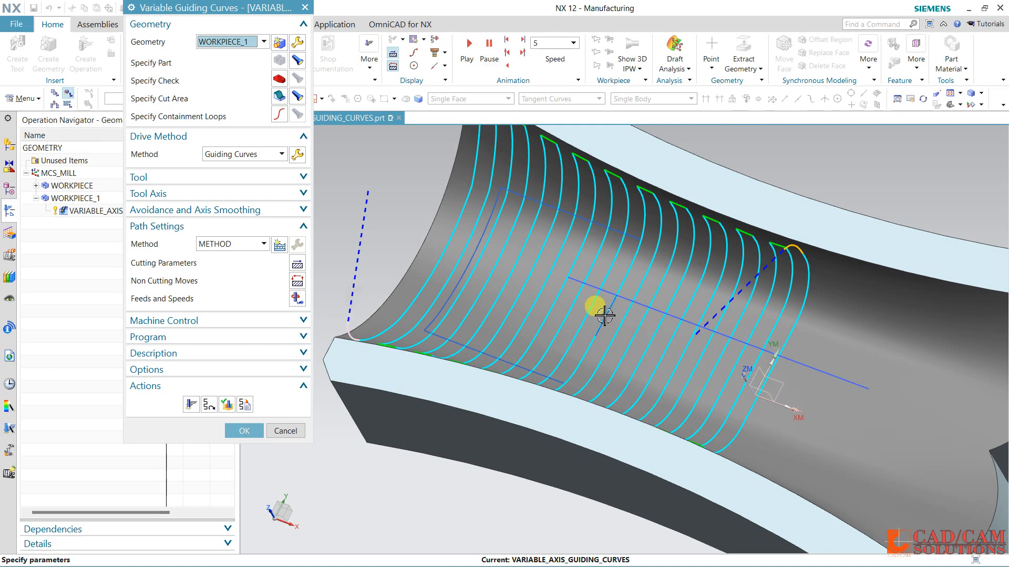
# Set the guiding curve drive's cut direction to Opposite Guide and its cut order to Outside-In Alternate.
pyautogui.click(298, 155)
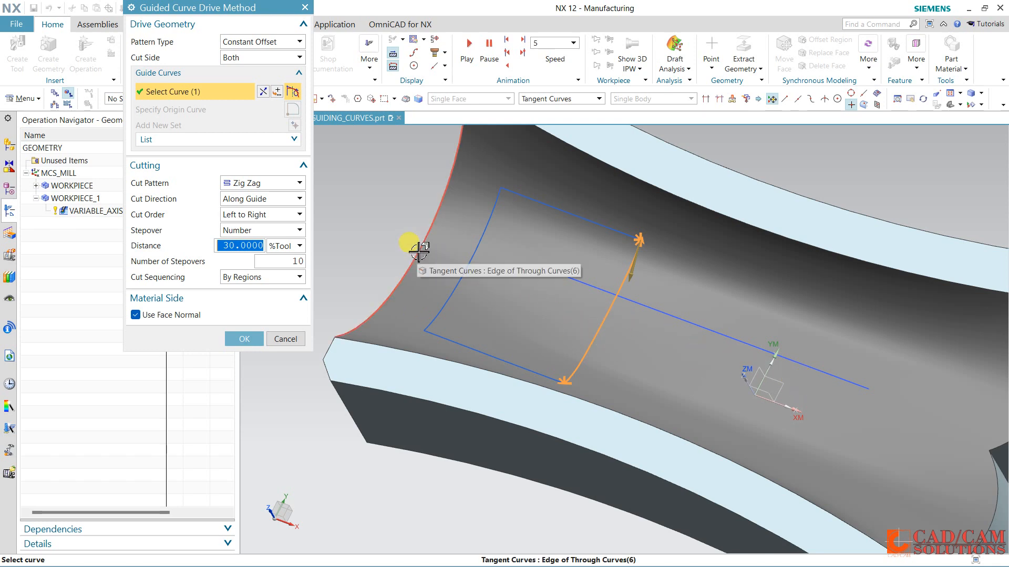
pyautogui.click(290, 184)
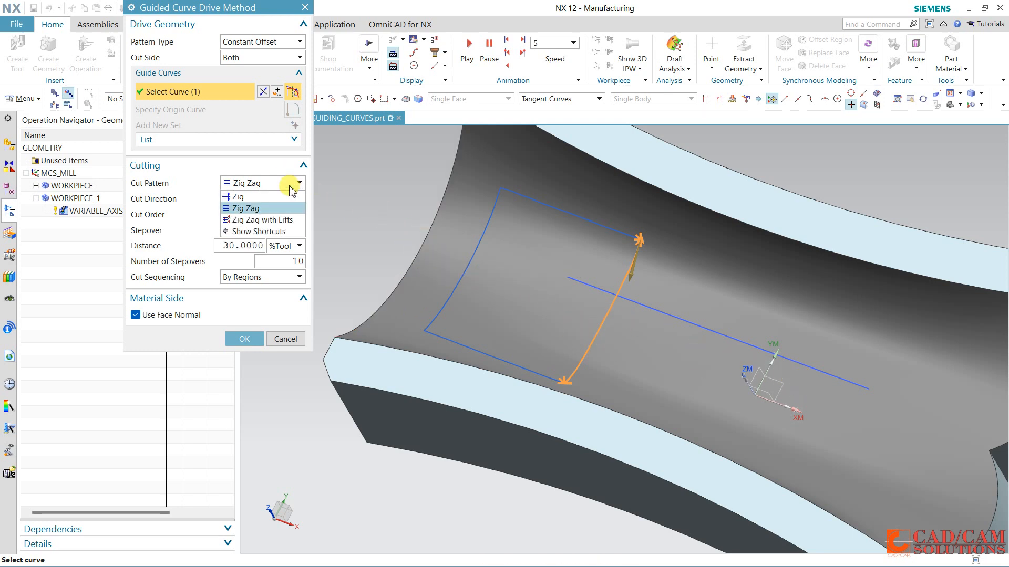
pyautogui.click(290, 186)
pyautogui.click(285, 200)
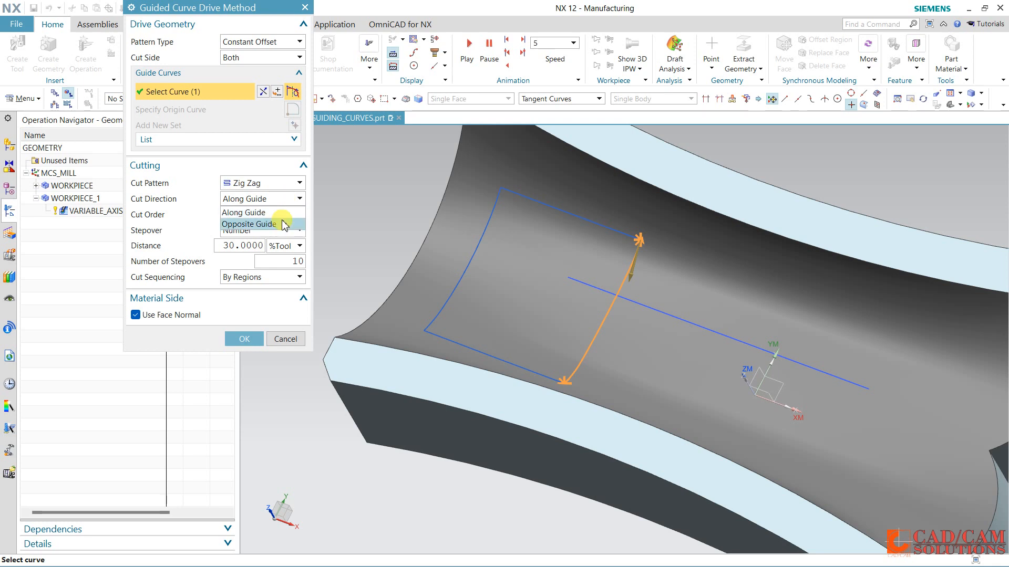
pyautogui.click(284, 224)
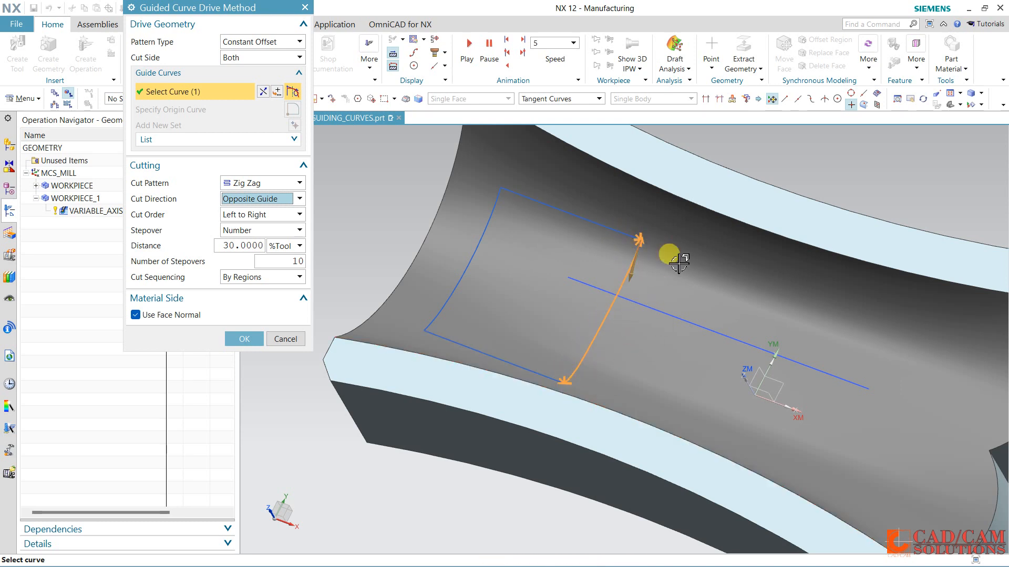
pyautogui.click(260, 215)
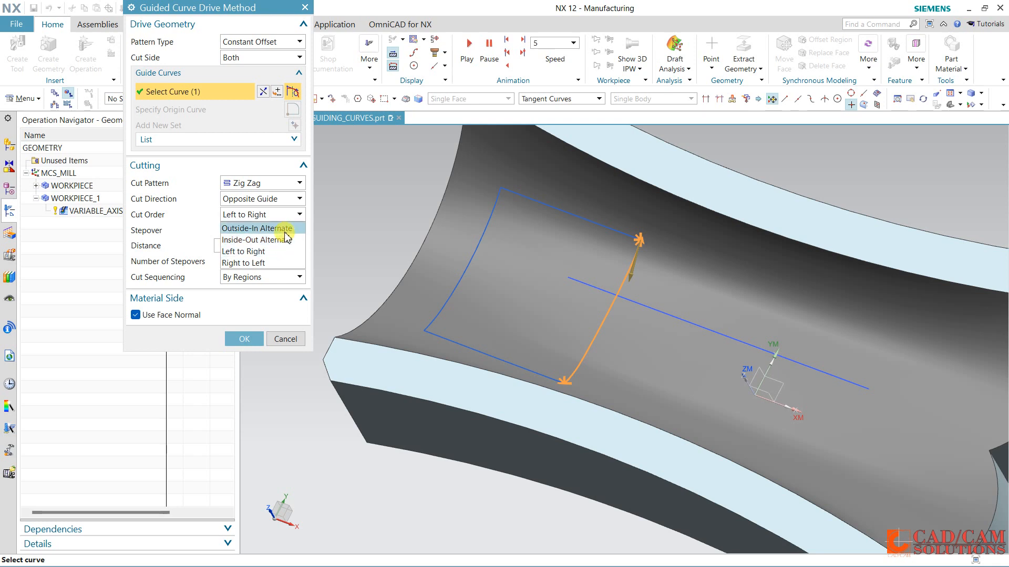
pyautogui.click(283, 229)
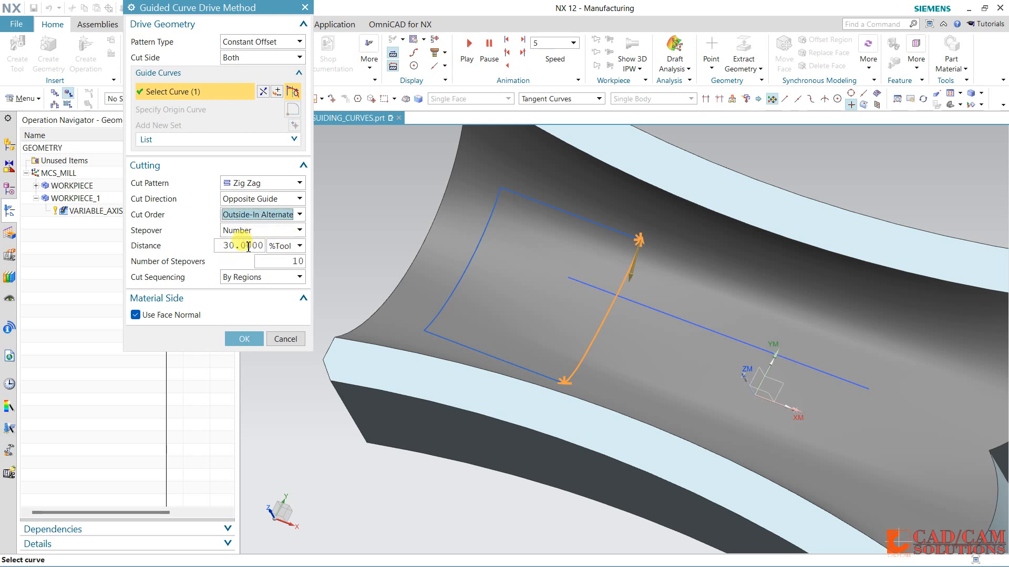
pyautogui.click(232, 339)
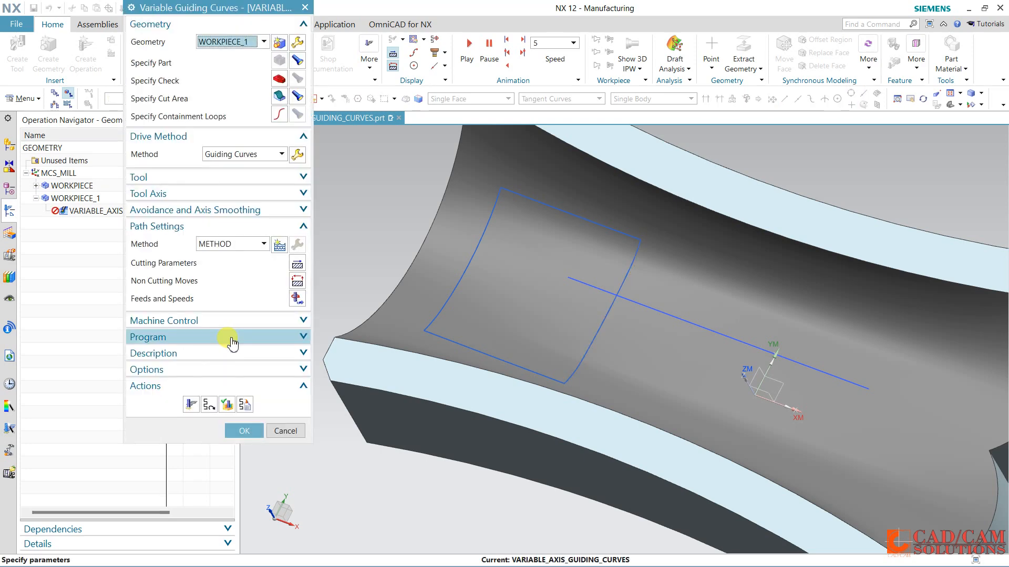
# Set the guiding curve drive's cut side to Left and generate the tool path on the concave face.
pyautogui.click(295, 156)
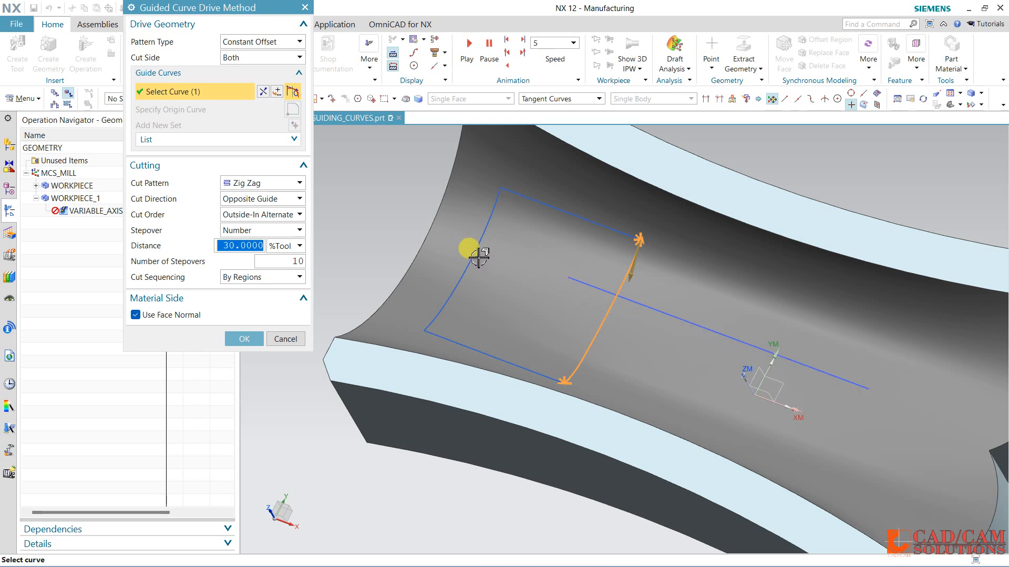
pyautogui.click(268, 58)
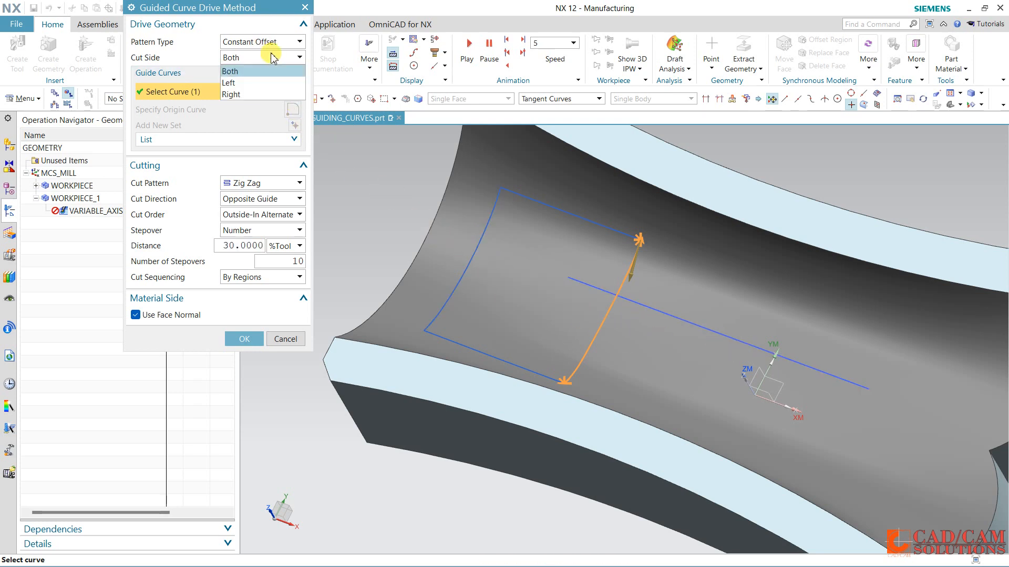
pyautogui.click(244, 83)
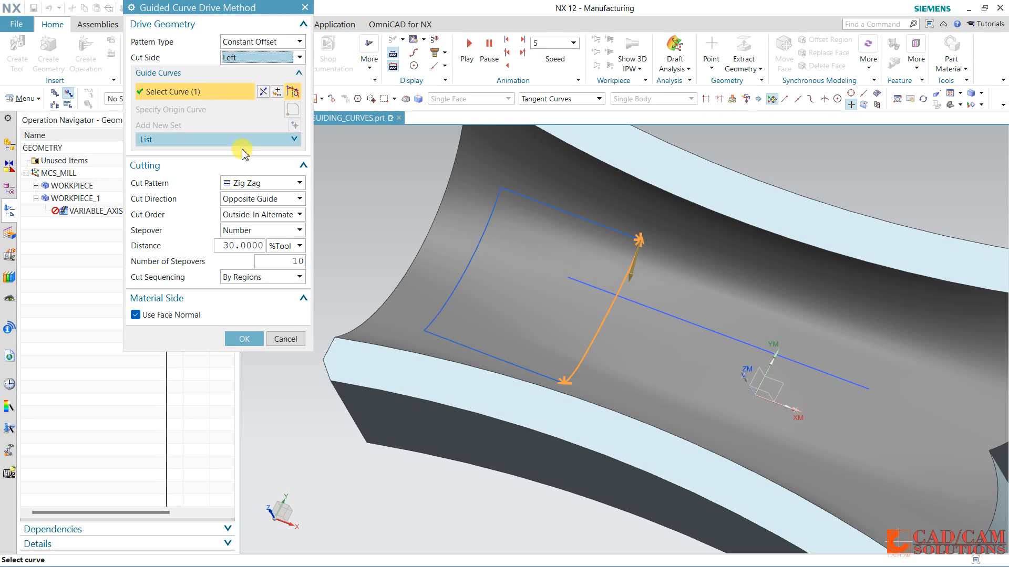
pyautogui.click(244, 338)
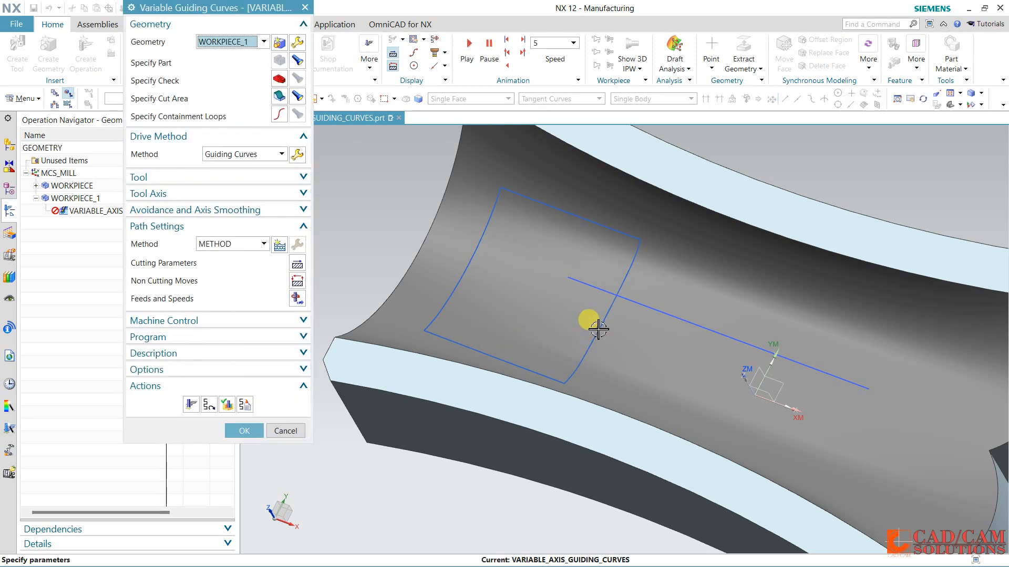
pyautogui.click(191, 405)
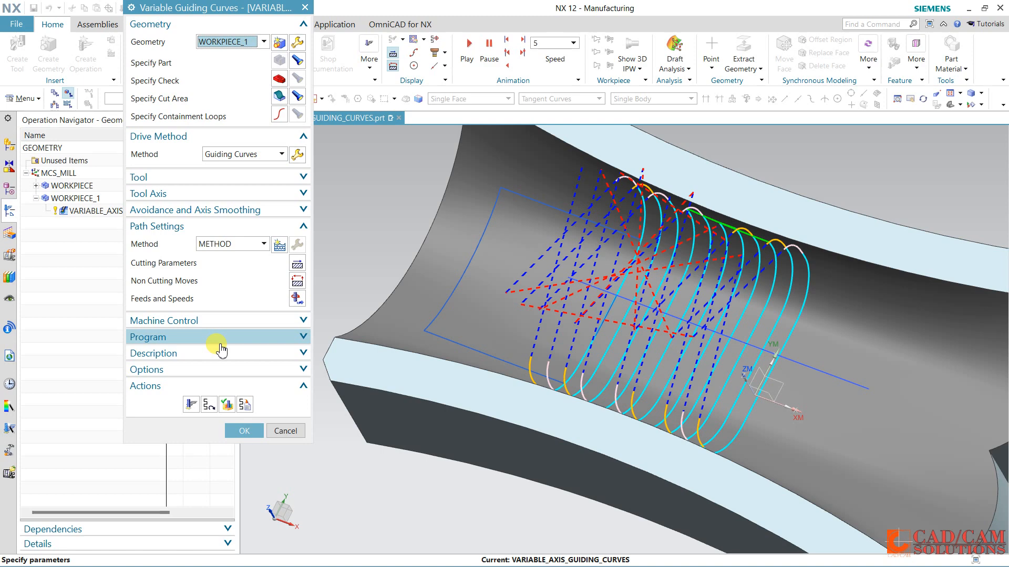
pyautogui.moveTo(560, 320); pyautogui.dragTo(574, 275, button='middle')
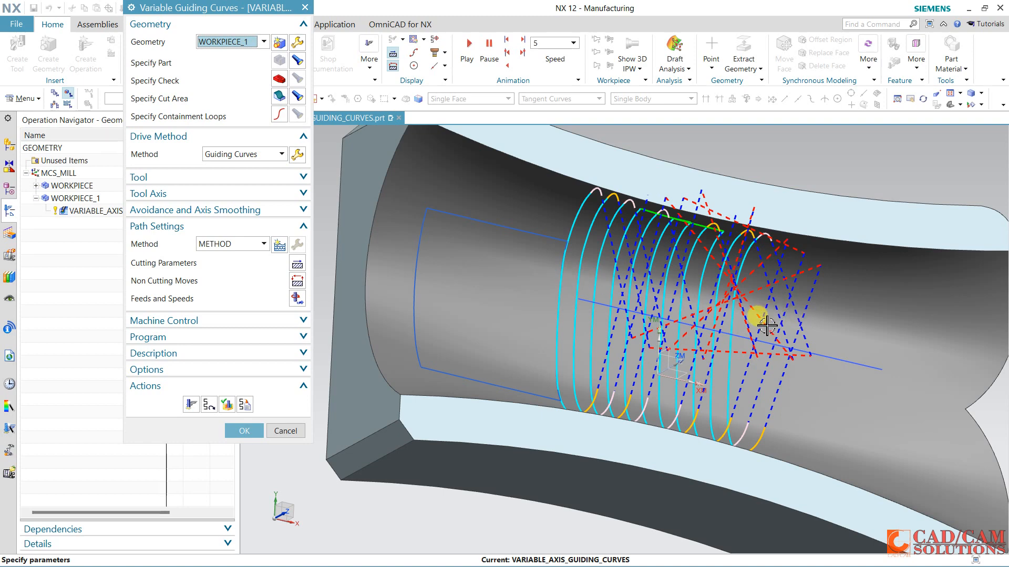
pyautogui.moveTo(766, 326); pyautogui.dragTo(711, 289, button='middle')
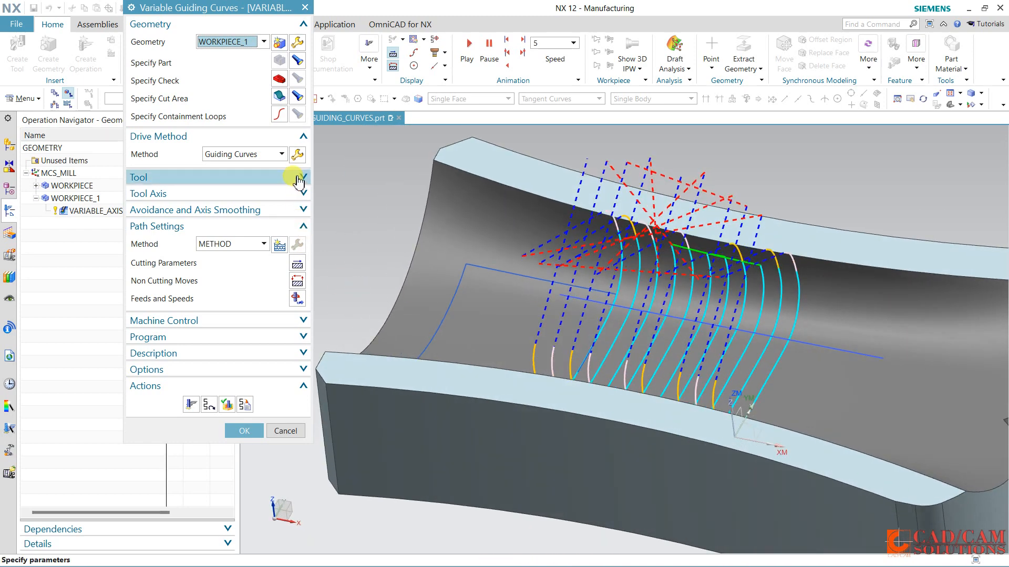
# Replay the ball mill's motion along the generated tool path at animation speed 6, stop it and close the visualization.
pyautogui.click(227, 404)
pyautogui.scroll(-2, 505, 323)
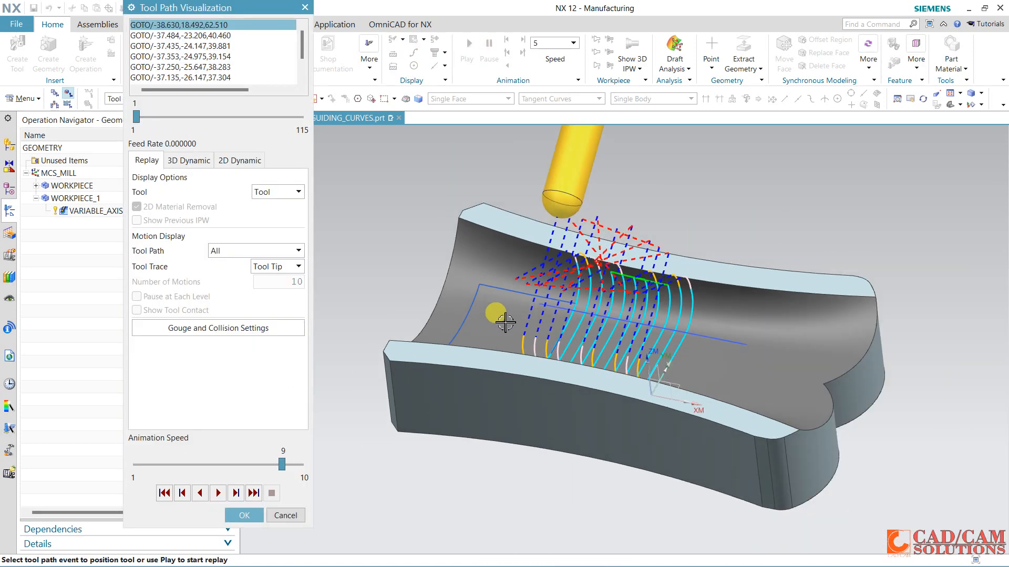
pyautogui.scroll(1, 471, 309)
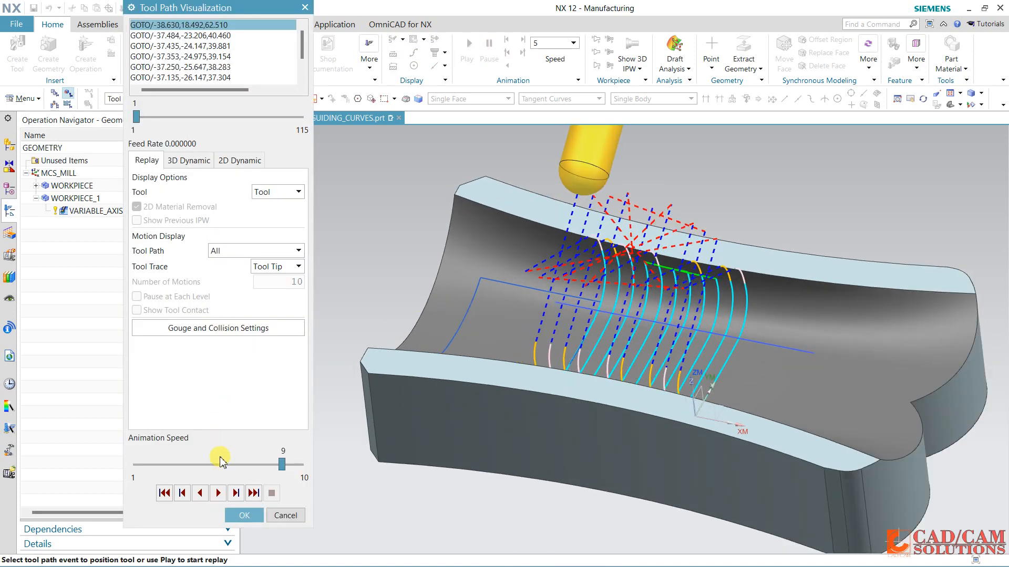
pyautogui.click(221, 463)
pyautogui.click(218, 493)
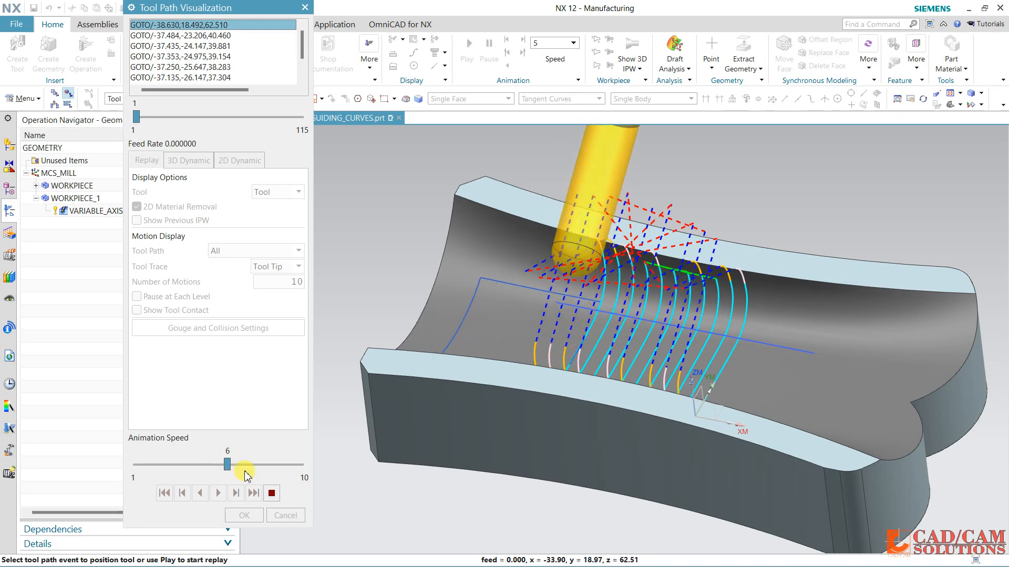
pyautogui.click(271, 493)
pyautogui.click(247, 514)
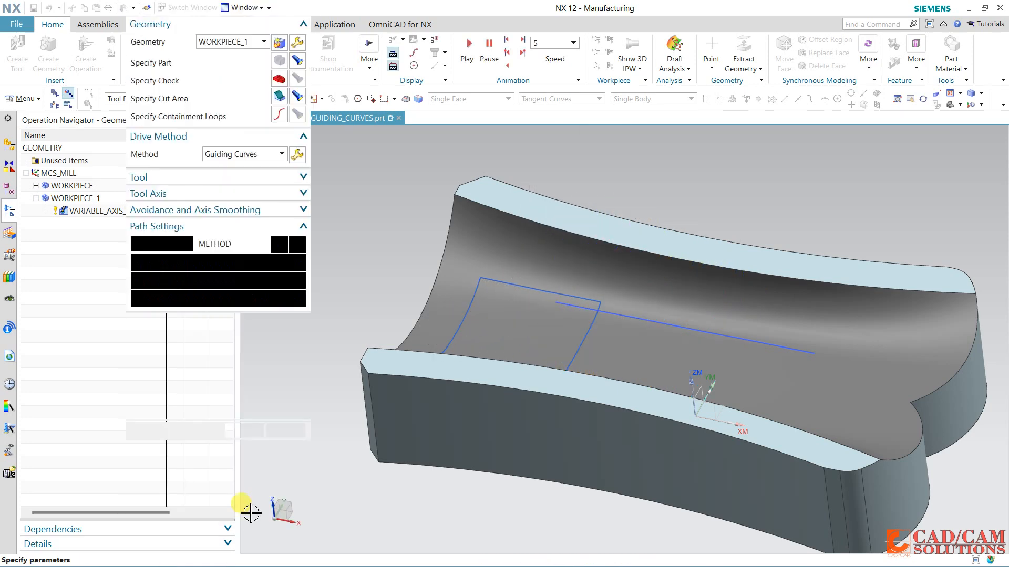
# Set the guiding curve drive's cut order to Toward Guide and switch its pattern type to Morphing.
pyautogui.click(297, 154)
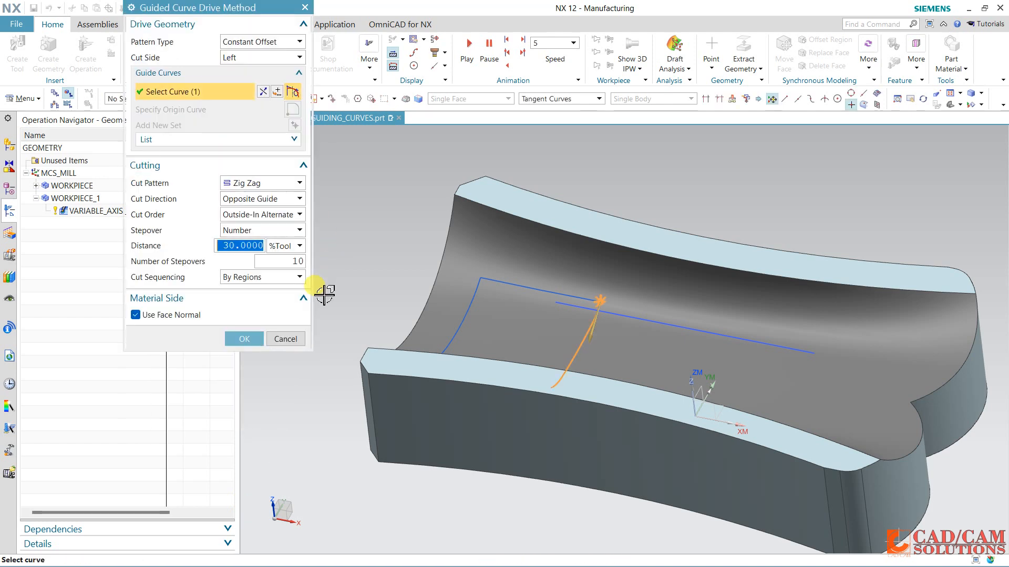
pyautogui.click(249, 215)
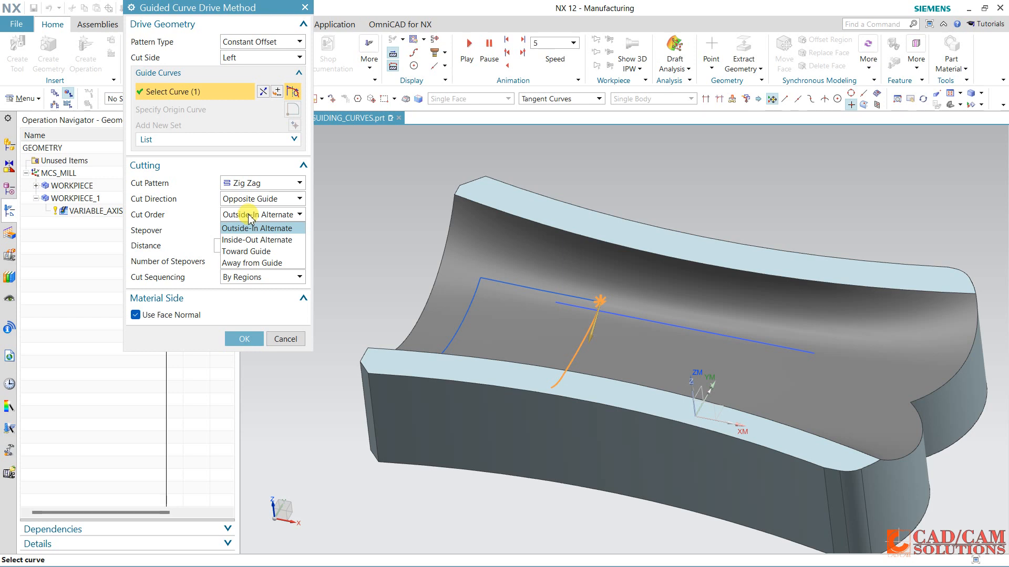
pyautogui.click(248, 252)
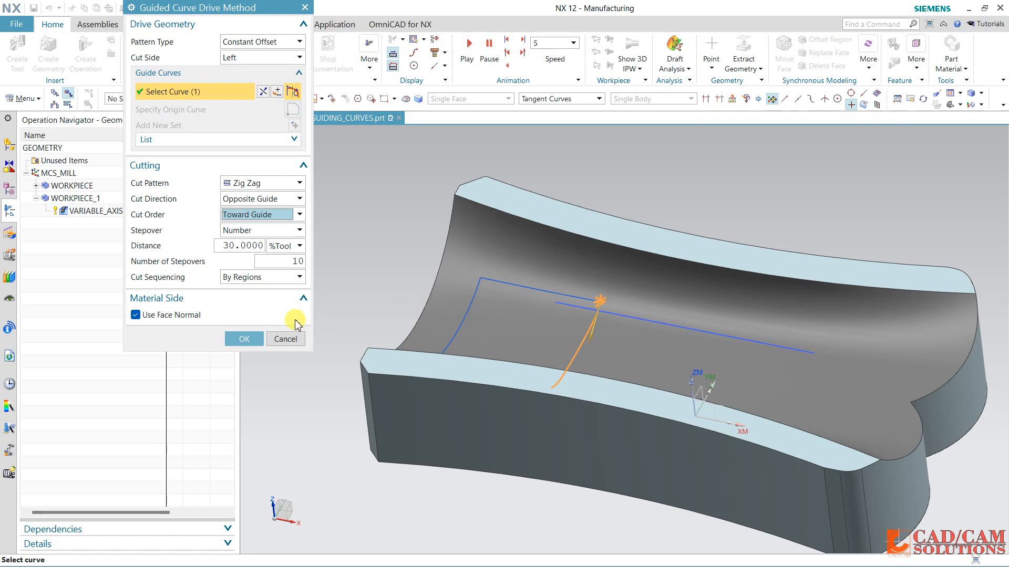
pyautogui.click(256, 42)
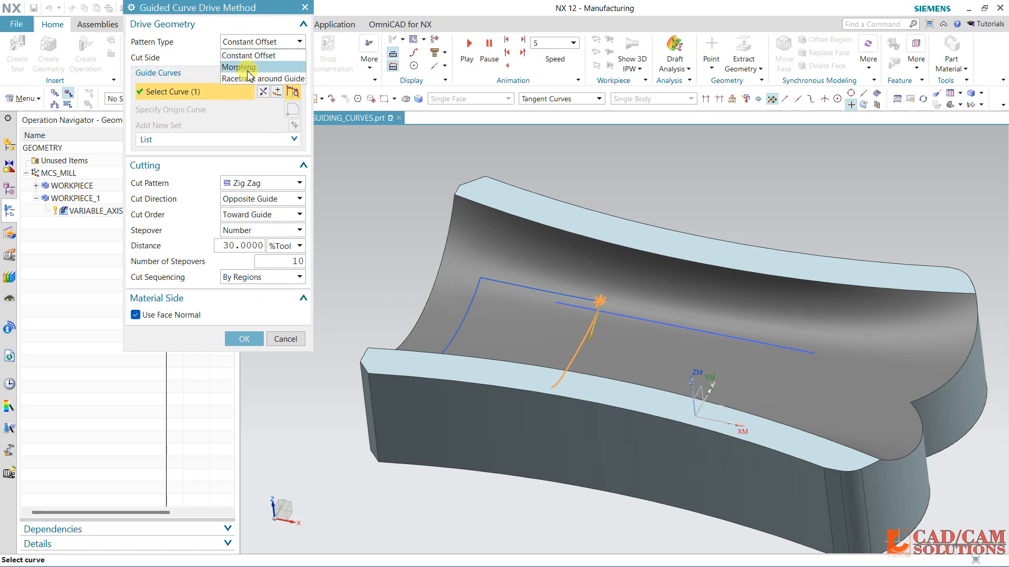
pyautogui.click(249, 70)
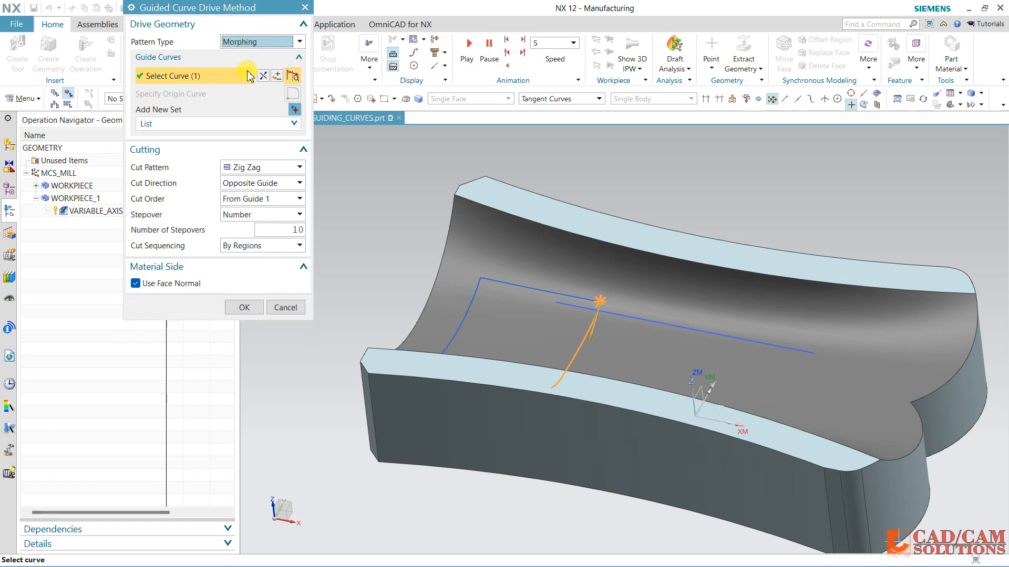
# Replace the existing guide curve with the concave face's two long edges as separate guide sets and generate the tool path.
pyautogui.click(239, 123)
pyautogui.click(290, 141)
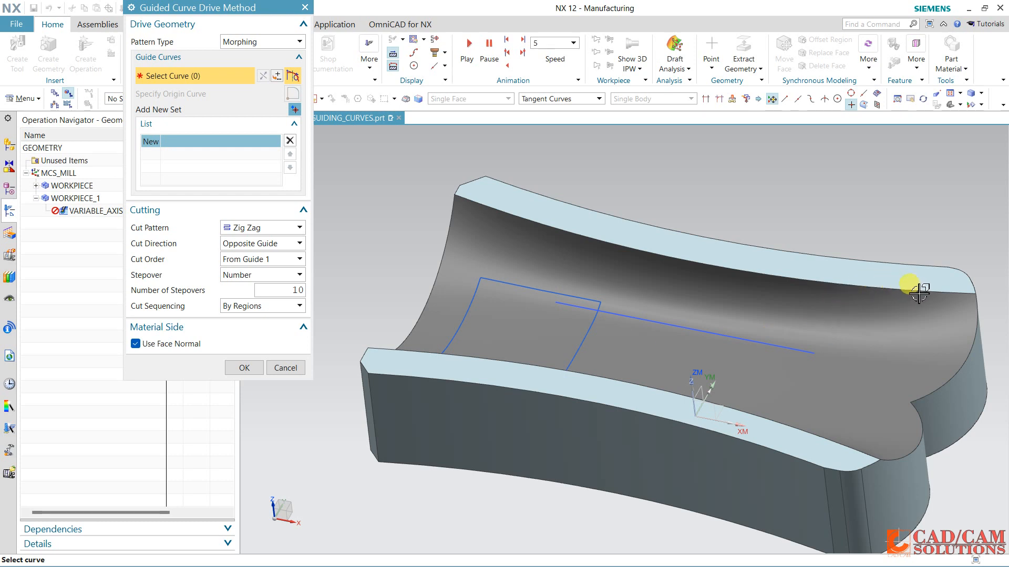
pyautogui.click(907, 285)
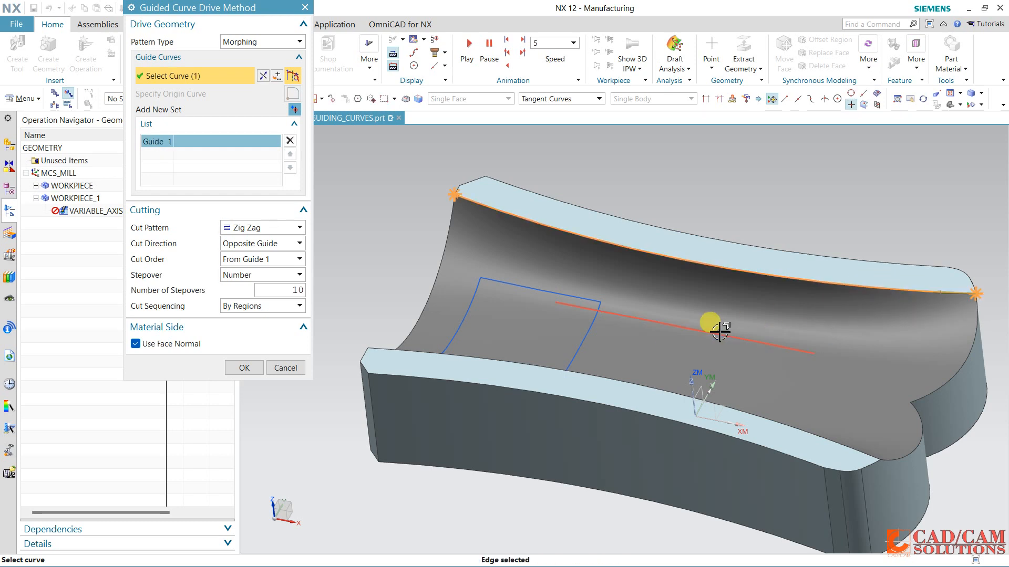
pyautogui.click(294, 109)
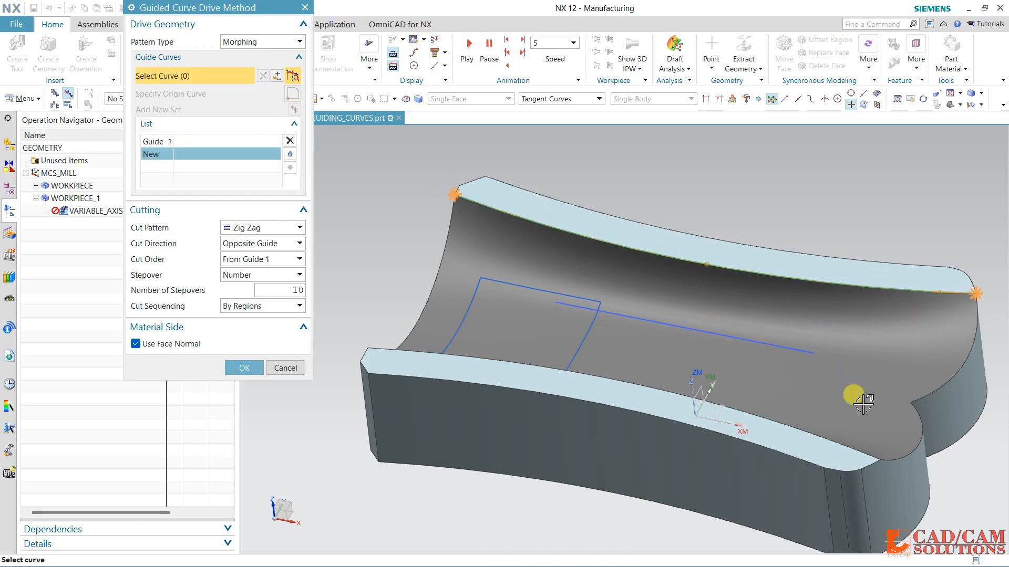
pyautogui.click(855, 453)
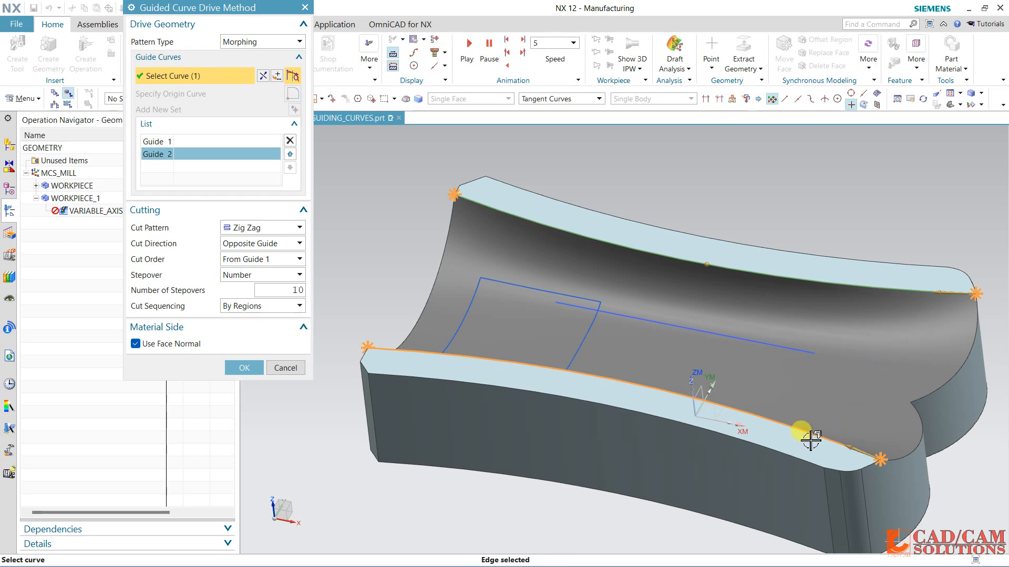
pyautogui.click(238, 365)
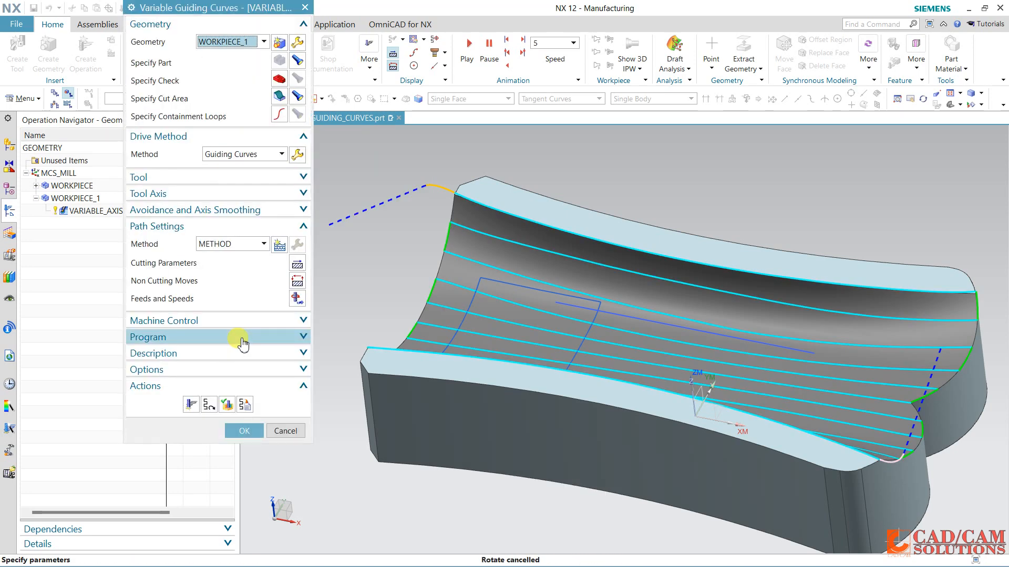
pyautogui.moveTo(666, 309)
pyautogui.mouseDown(button='middle')
pyautogui.moveTo(642, 324)
pyautogui.moveTo(656, 334)
pyautogui.moveTo(660, 295)
pyautogui.mouseUp(button='middle')
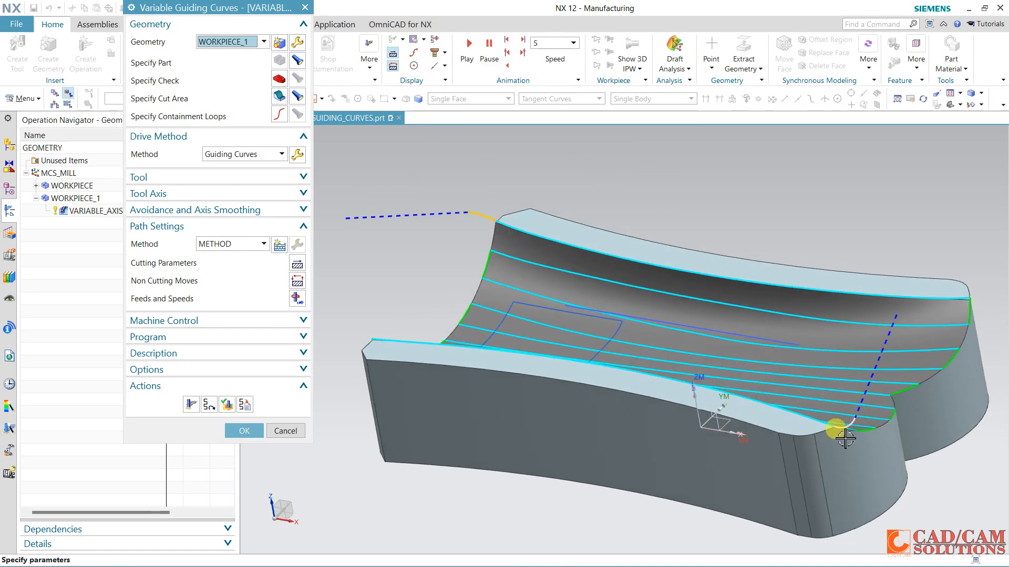
# Replace both guide curves with the concave face's single end edge as Guide 1 and the two edges at its opposite end as Guide 2.
pyautogui.middleClick(306, 160)
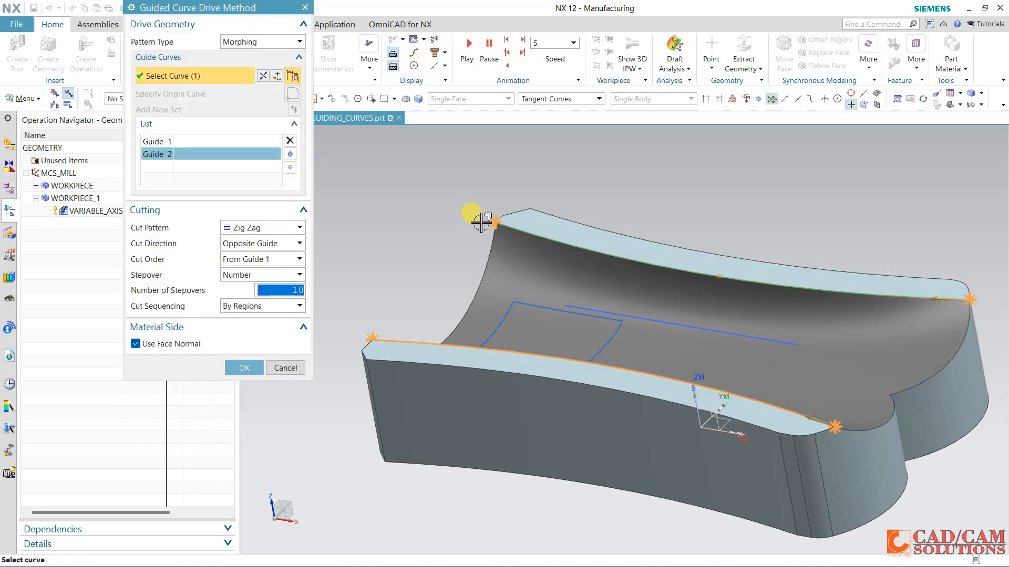
pyautogui.click(298, 244)
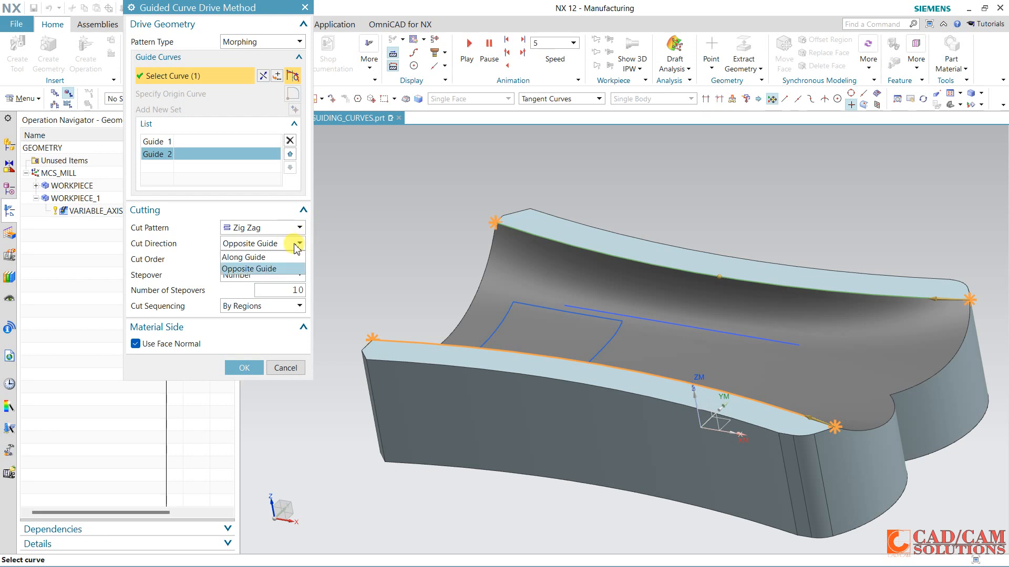
pyautogui.click(298, 244)
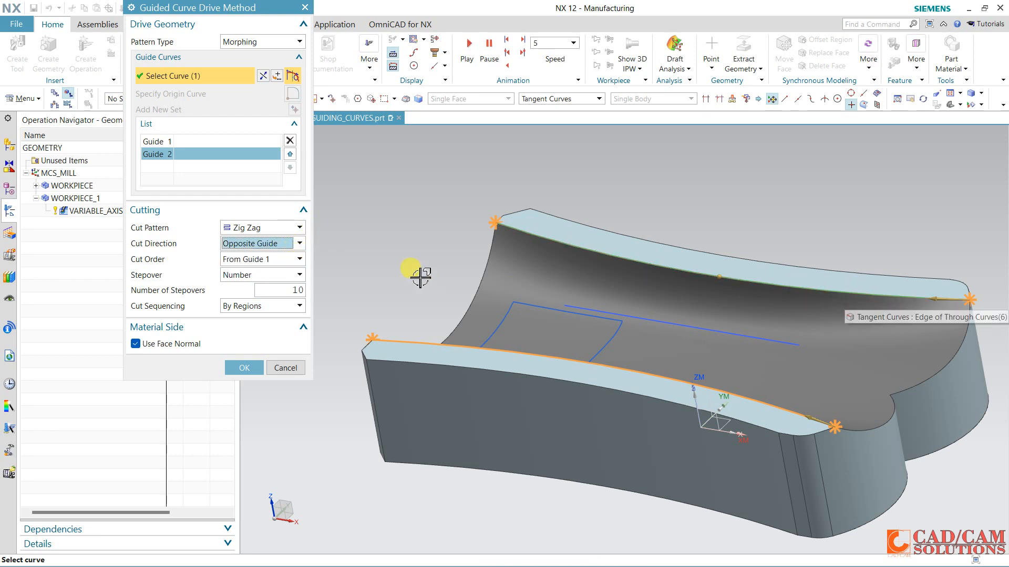
pyautogui.click(289, 140)
pyautogui.click(289, 140)
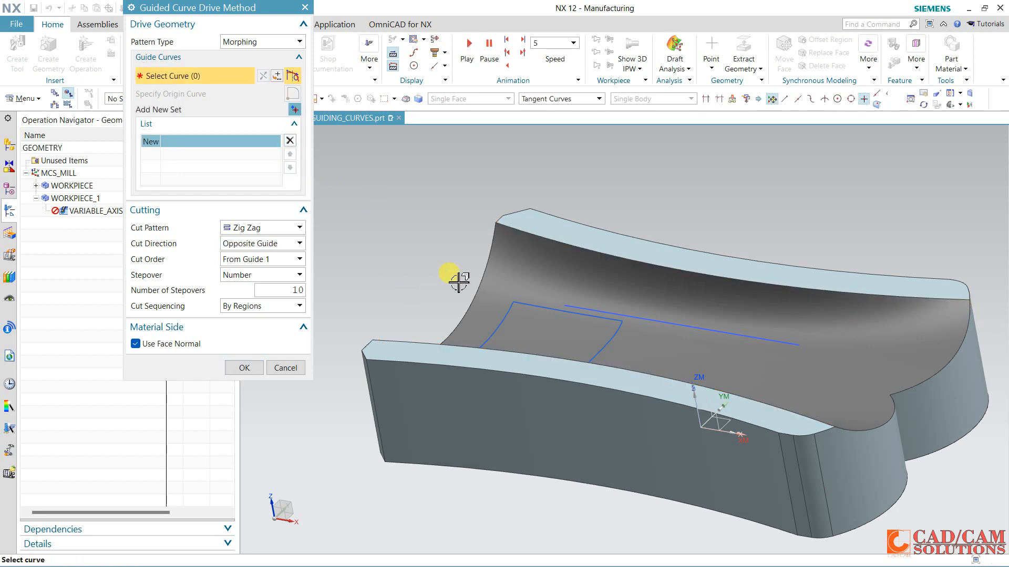
pyautogui.click(489, 247)
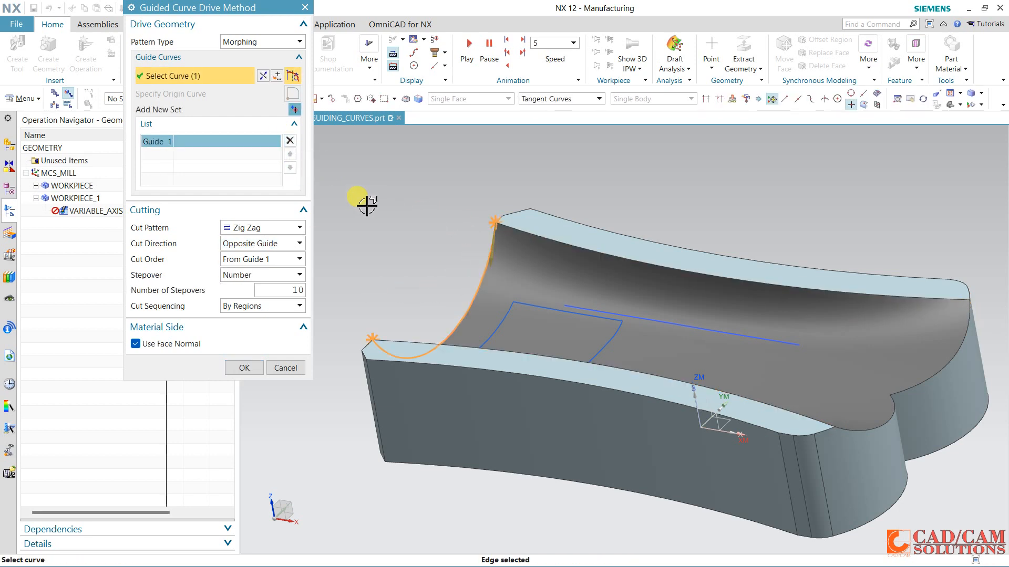
pyautogui.click(294, 109)
pyautogui.click(940, 362)
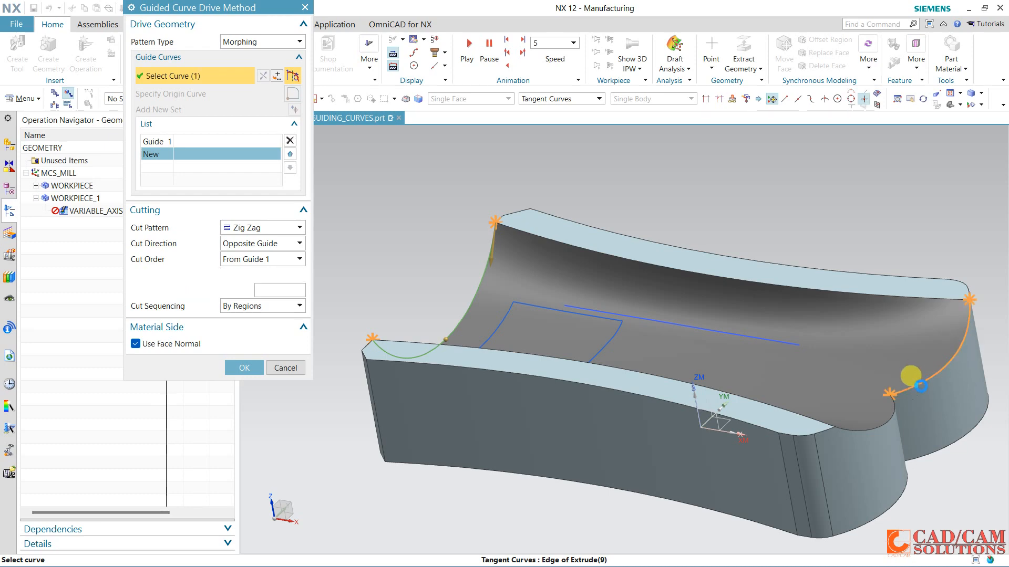
pyautogui.click(890, 454)
pyautogui.moveTo(742, 381)
pyautogui.mouseDown(button='middle')
pyautogui.moveTo(741, 414)
pyautogui.moveTo(741, 396)
pyautogui.mouseUp(button='middle')
# Set the number of stepovers to 20 and the cut direction to Along Guide, and generate the tool path.
pyautogui.doubleClick(289, 290)
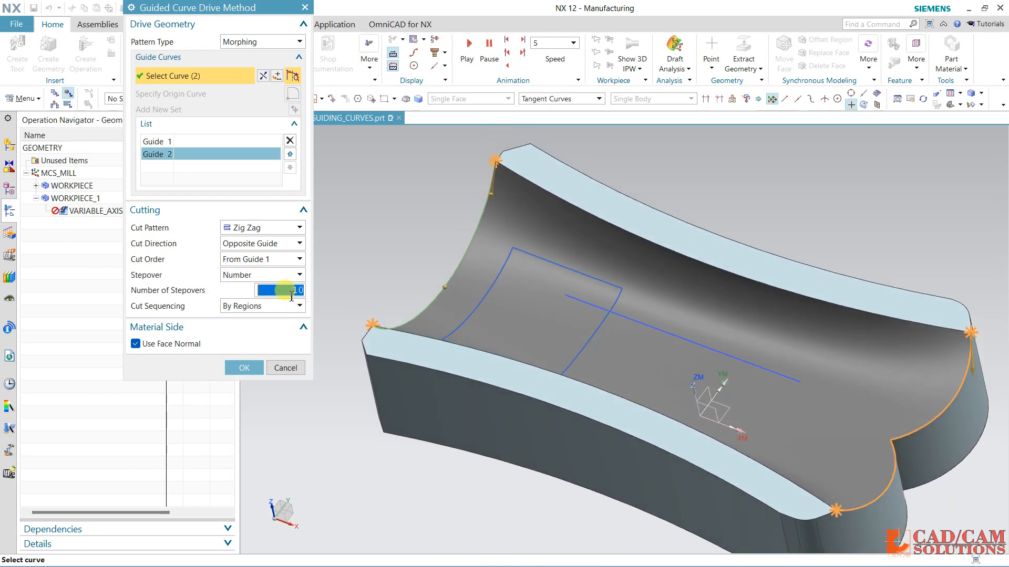
pyautogui.write('20')
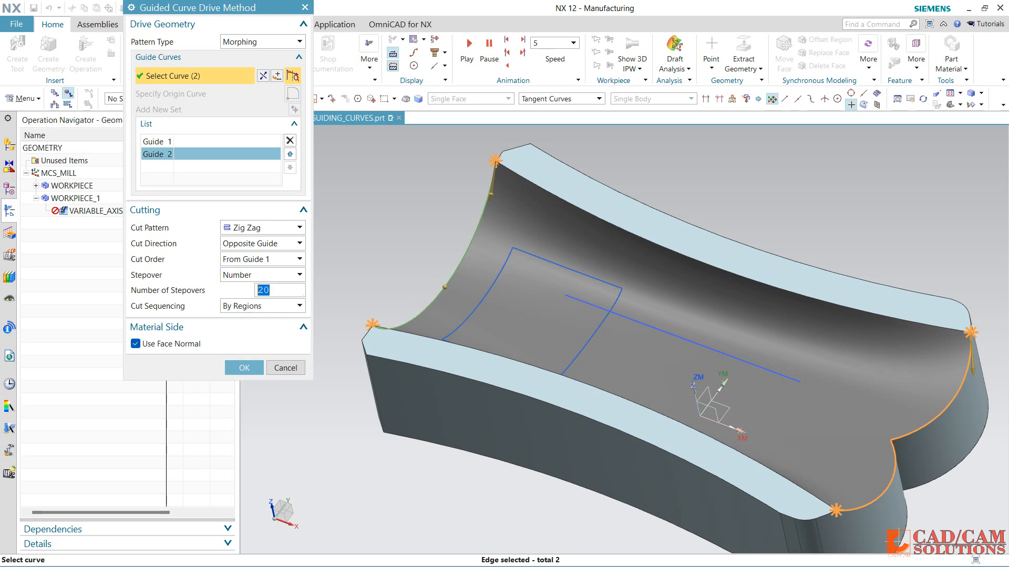
pyautogui.click(289, 243)
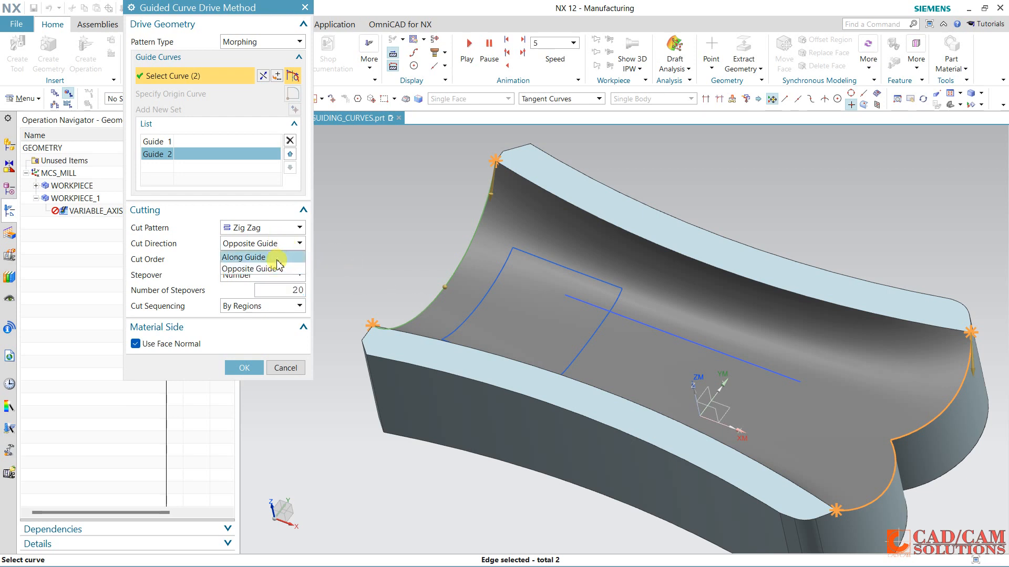
pyautogui.click(278, 257)
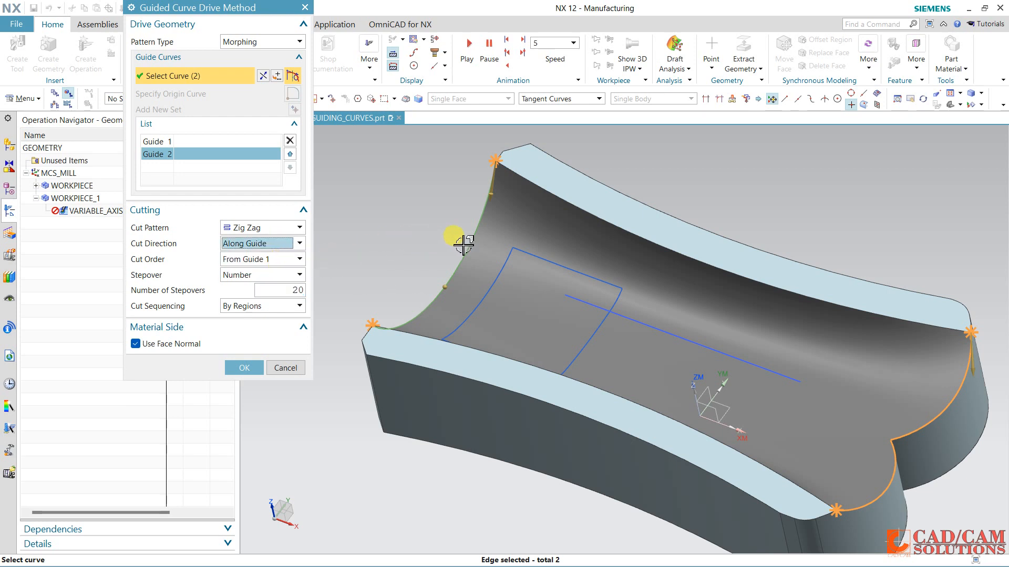
pyautogui.click(247, 369)
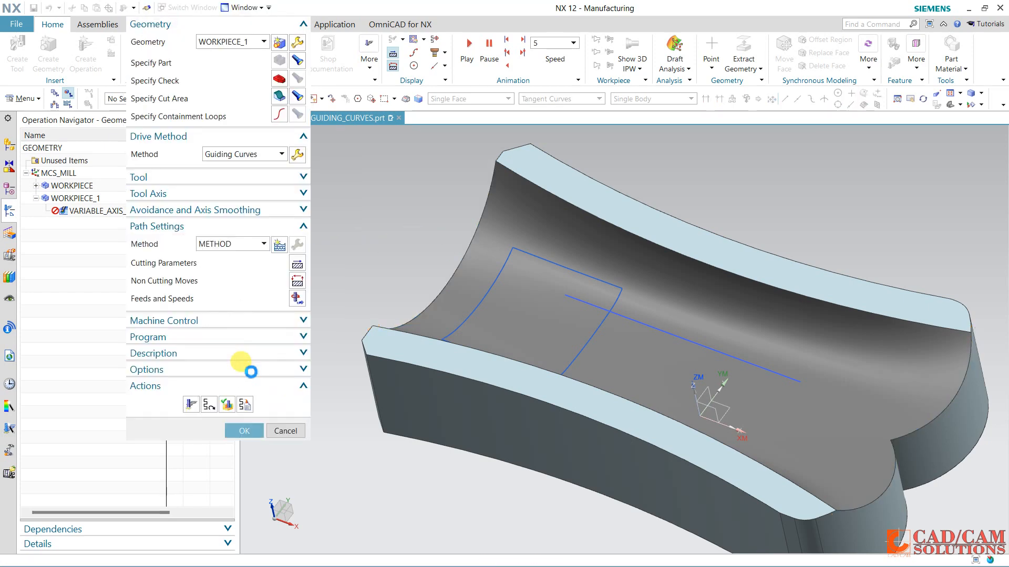
pyautogui.middleClick(234, 356)
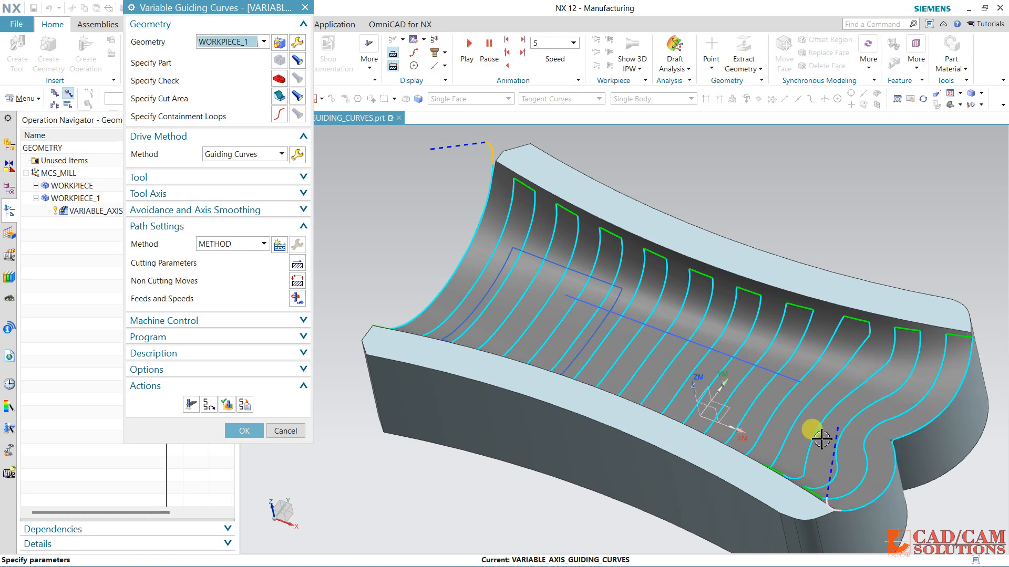
pyautogui.moveTo(774, 443); pyautogui.dragTo(777, 378, button='middle')
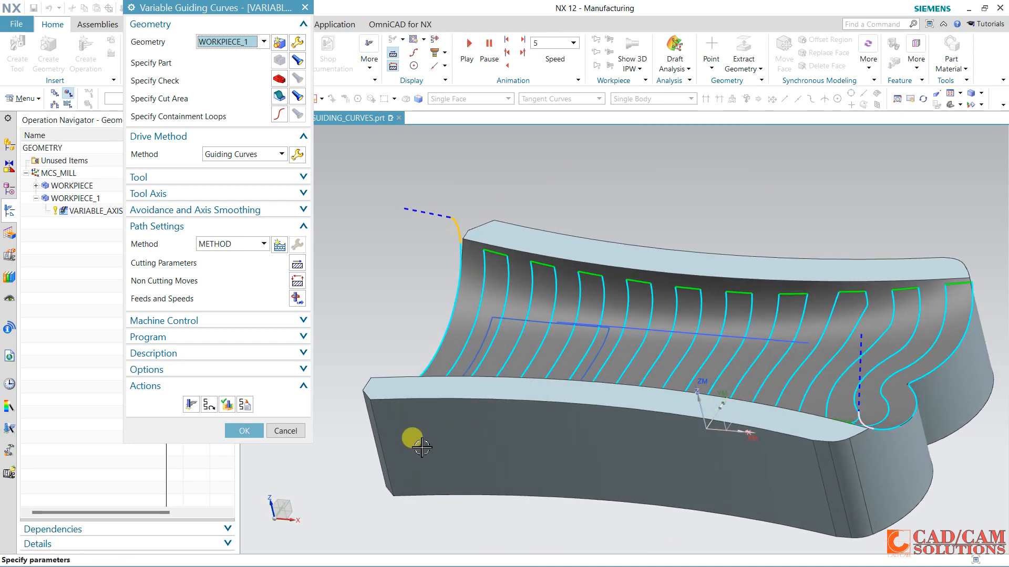
# Remove both guide curves from the guiding curve drive and change its pattern type to Racetrack around Guide.
pyautogui.click(298, 155)
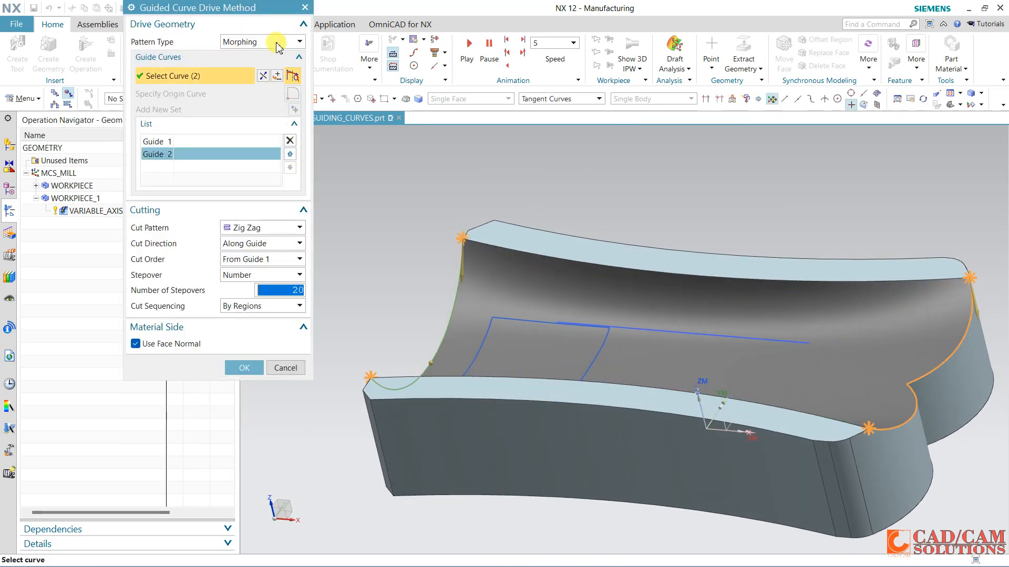
pyautogui.click(276, 43)
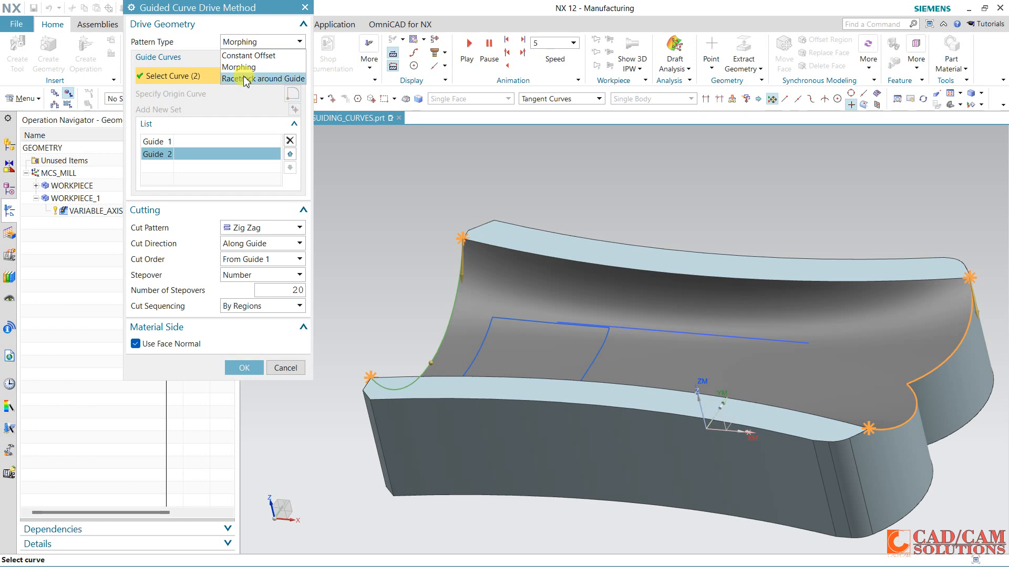
pyautogui.click(257, 41)
pyautogui.click(290, 139)
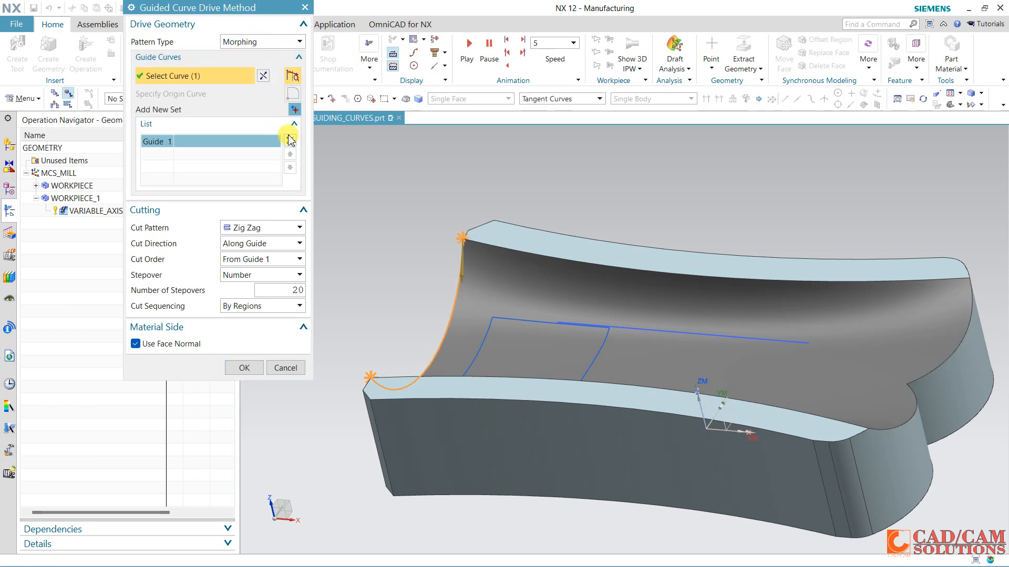
pyautogui.click(289, 140)
pyautogui.click(249, 40)
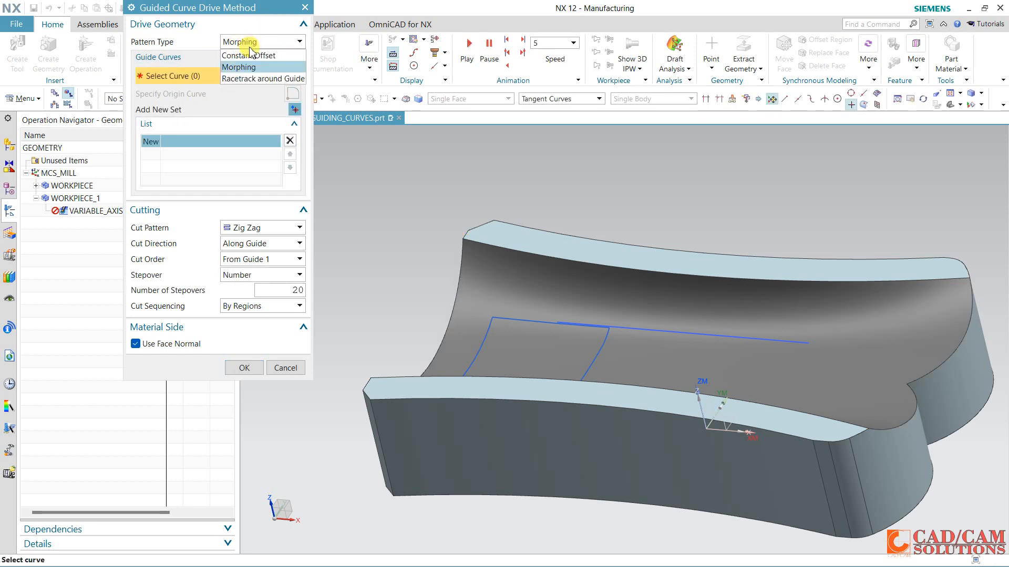
pyautogui.click(245, 80)
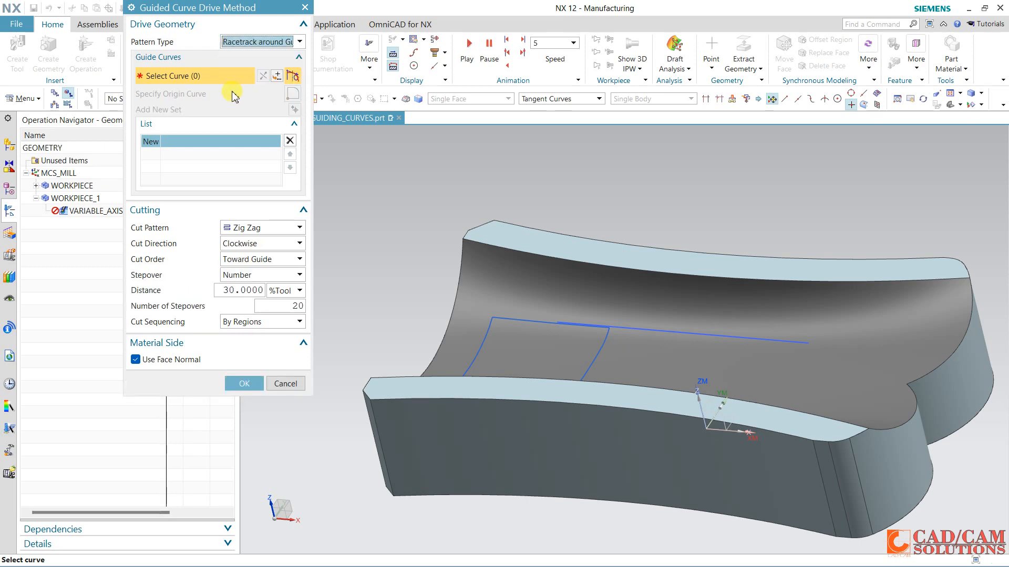
# Select the straight sketch line along the concave face as the guide, keep the Zig Zag cut pattern, and generate the tool path.
pyautogui.moveTo(534, 187); pyautogui.dragTo(590, 265, button='middle')
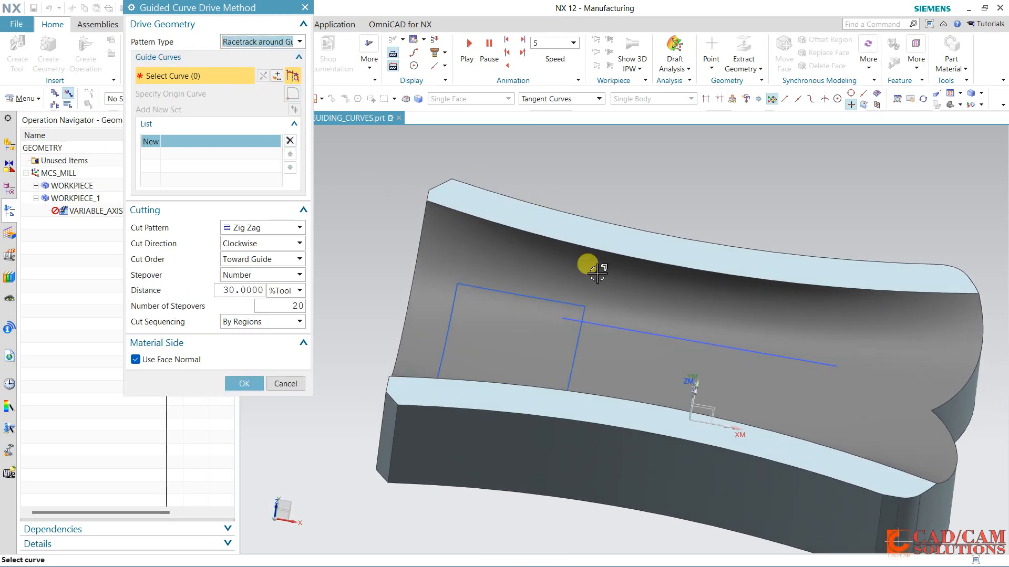
pyautogui.moveTo(646, 207)
pyautogui.mouseDown(button='middle')
pyautogui.moveTo(724, 210)
pyautogui.moveTo(670, 234)
pyautogui.moveTo(628, 346)
pyautogui.mouseUp(button='middle')
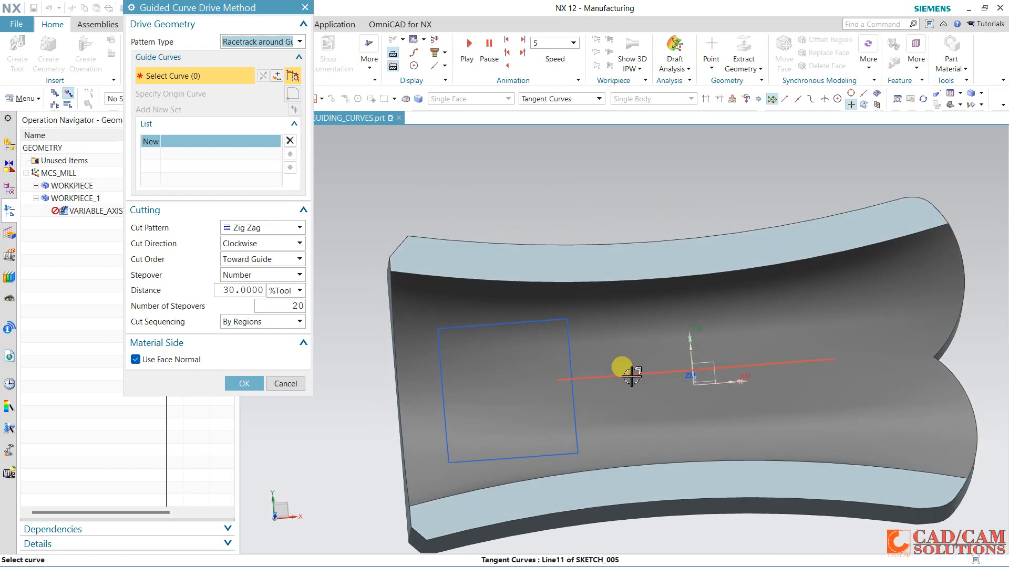
pyautogui.click(627, 374)
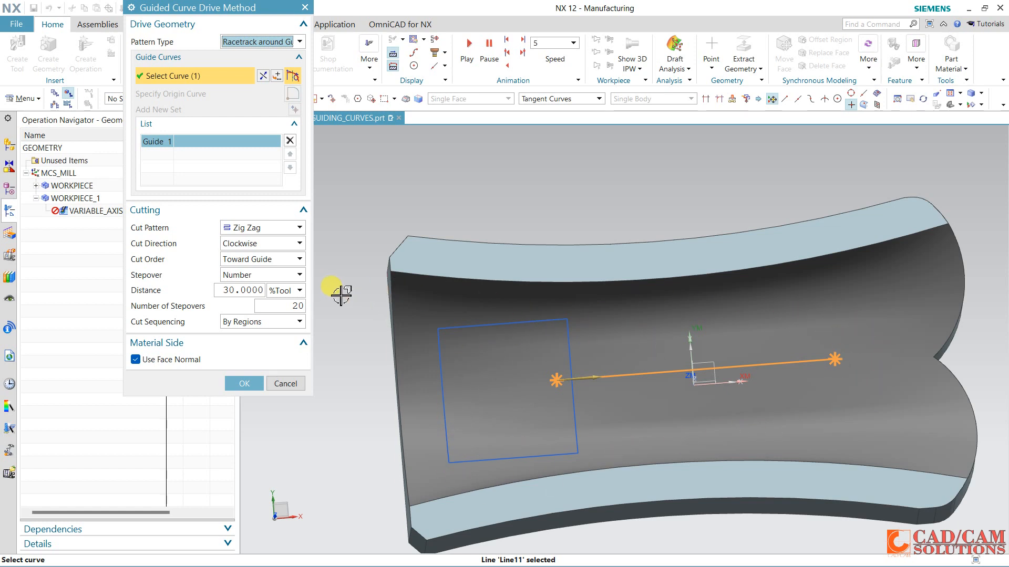
pyautogui.click(263, 230)
pyautogui.click(264, 231)
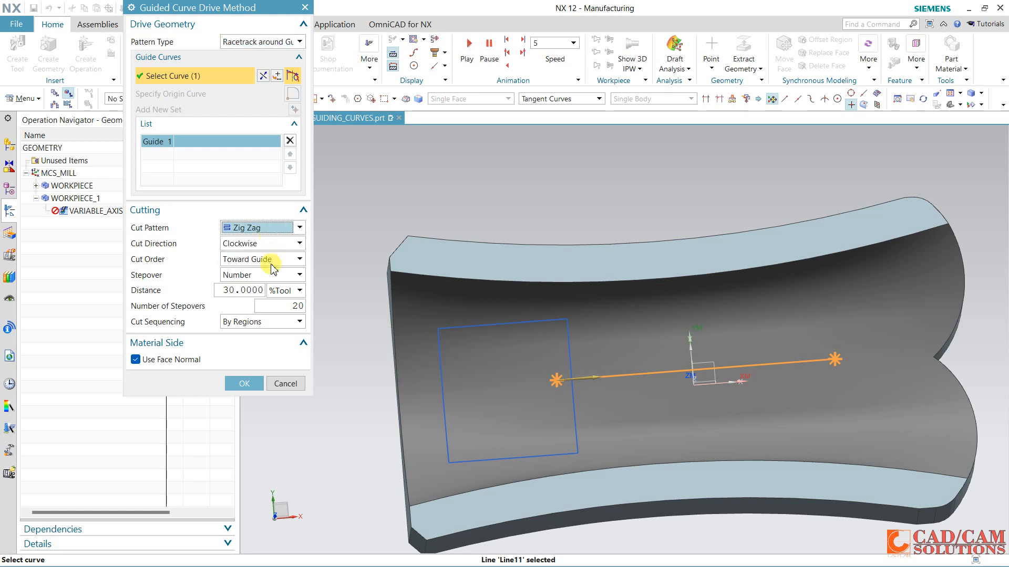
pyautogui.click(244, 385)
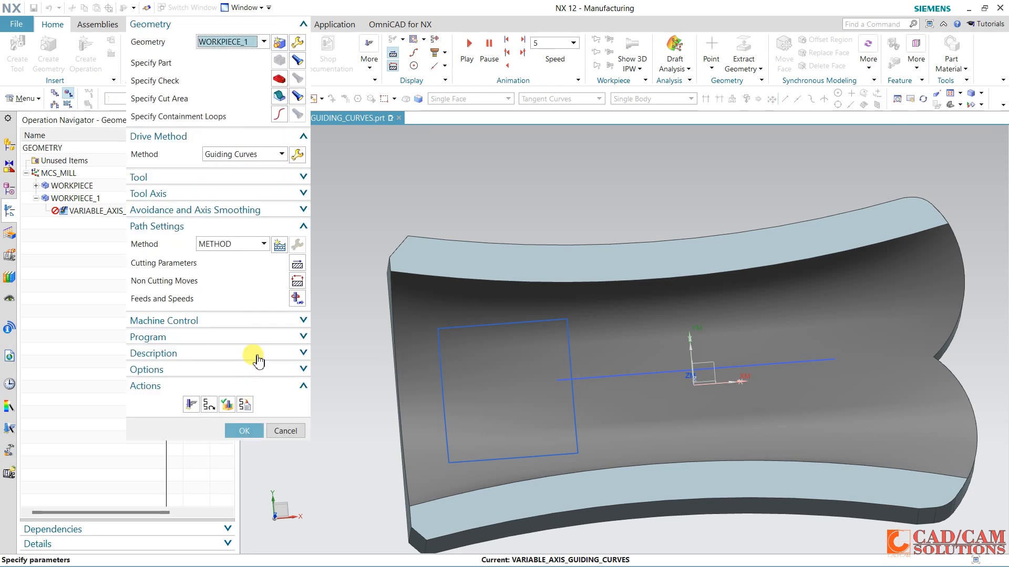
pyautogui.click(192, 404)
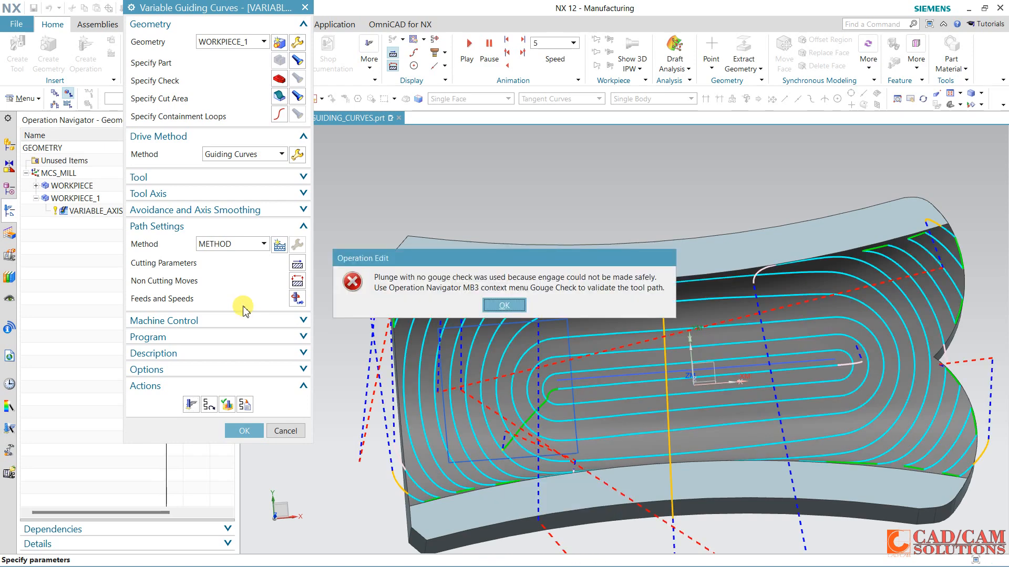
pyautogui.click(502, 306)
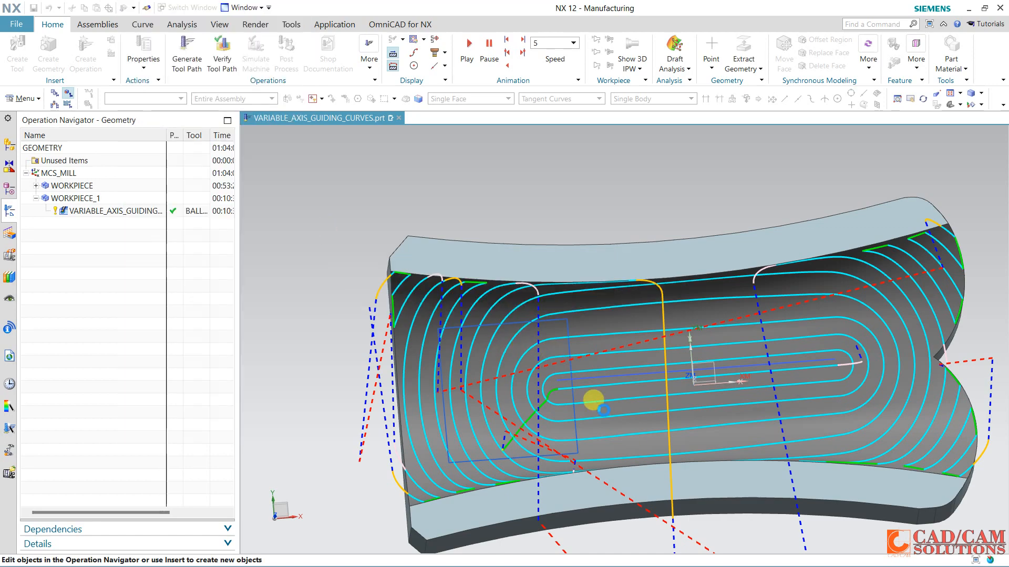
# Replay the racetrack tool path in the verification at animation speed 5, then 7, and close the verification.
pyautogui.moveTo(592, 400)
pyautogui.mouseDown(button='middle')
pyautogui.moveTo(604, 405)
pyautogui.moveTo(632, 391)
pyautogui.moveTo(602, 353)
pyautogui.moveTo(623, 353)
pyautogui.moveTo(574, 389)
pyautogui.moveTo(594, 387)
pyautogui.moveTo(594, 408)
pyautogui.mouseUp(button='middle')
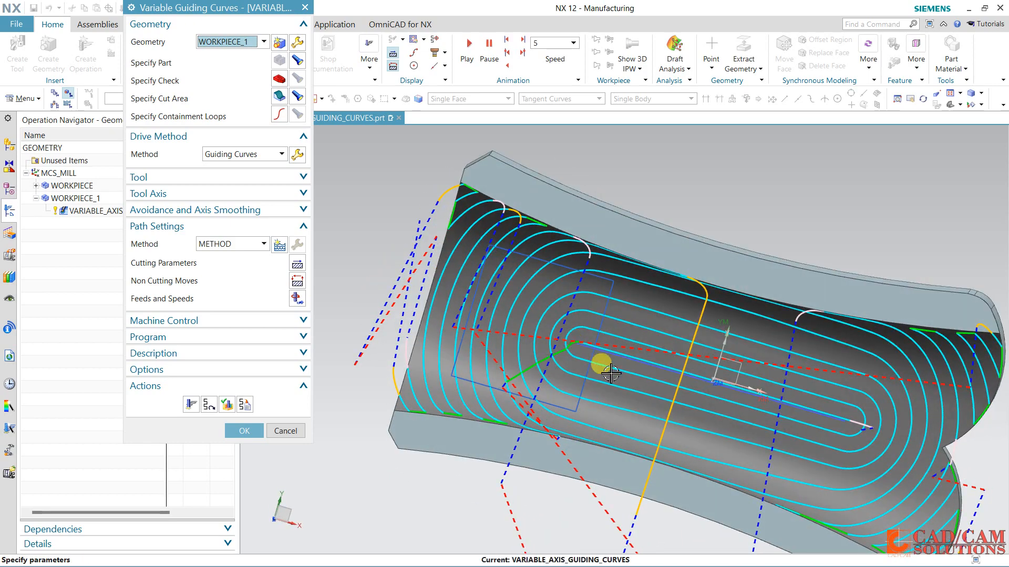
pyautogui.moveTo(608, 349); pyautogui.dragTo(607, 295, button='middle')
pyautogui.click(225, 405)
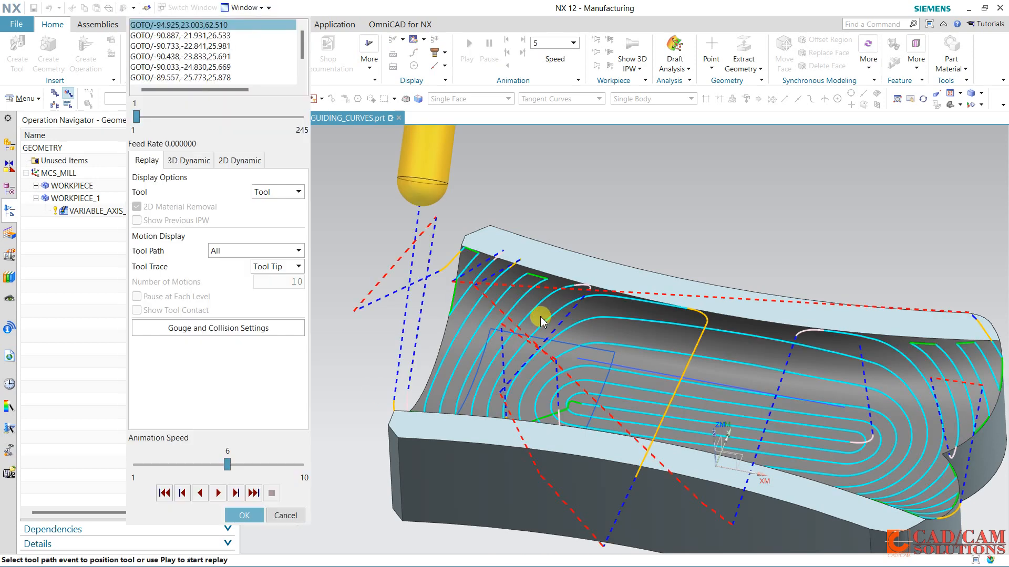
pyautogui.scroll(-2, 436, 378)
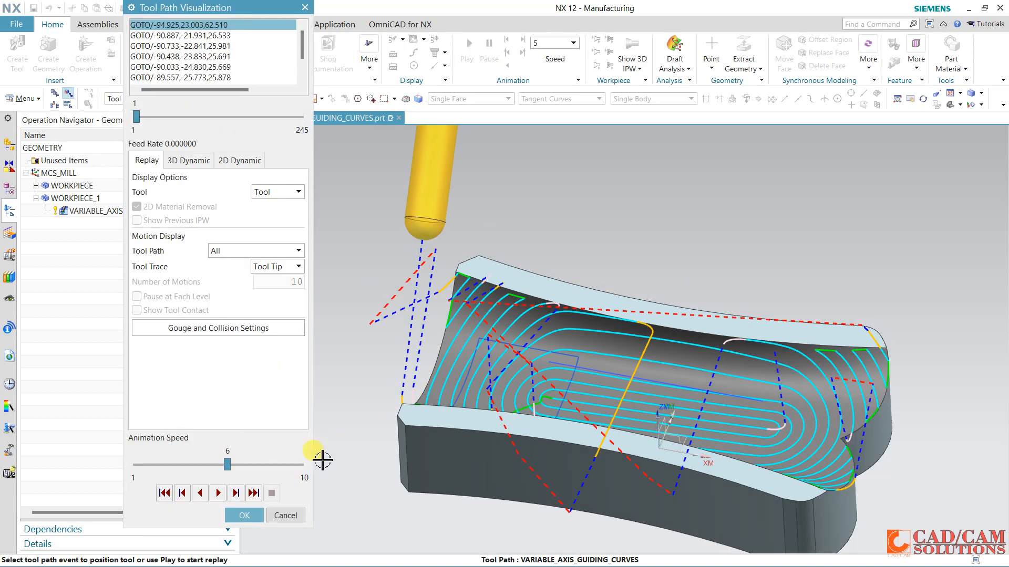
pyautogui.click(210, 464)
pyautogui.click(219, 493)
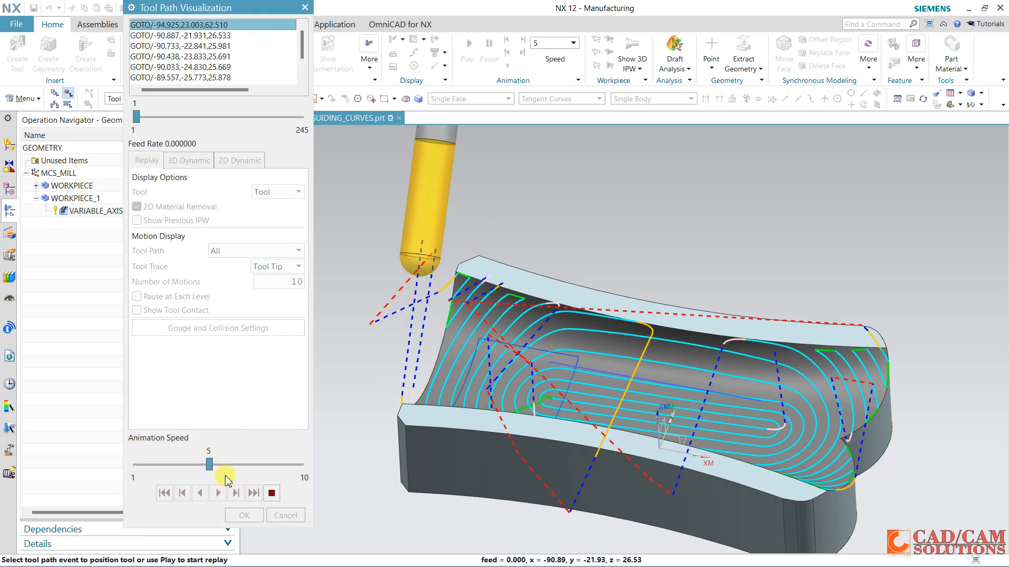
pyautogui.click(247, 465)
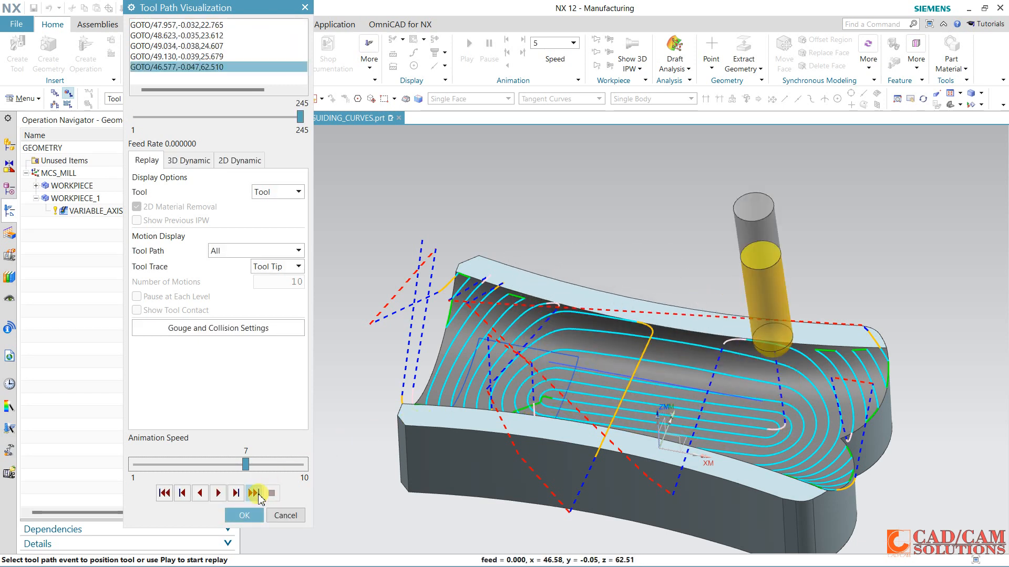
pyautogui.click(243, 516)
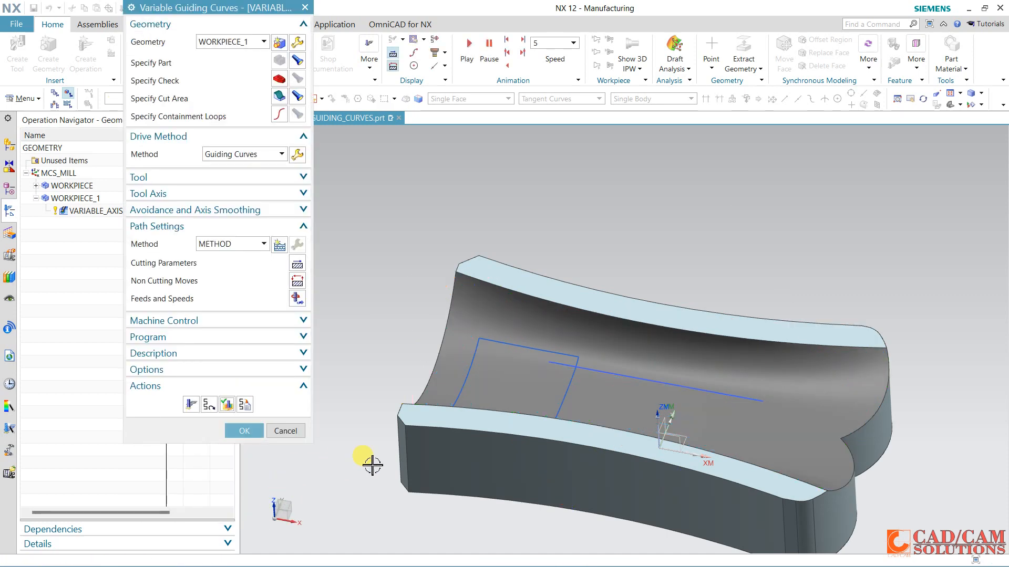
# Define a containment loop from the four curves of the rectangular sketch on the concave face.
pyautogui.moveTo(372, 465)
pyautogui.mouseDown(button='middle')
pyautogui.moveTo(370, 441)
pyautogui.moveTo(385, 449)
pyautogui.moveTo(390, 457)
pyautogui.moveTo(363, 459)
pyautogui.mouseUp(button='middle')
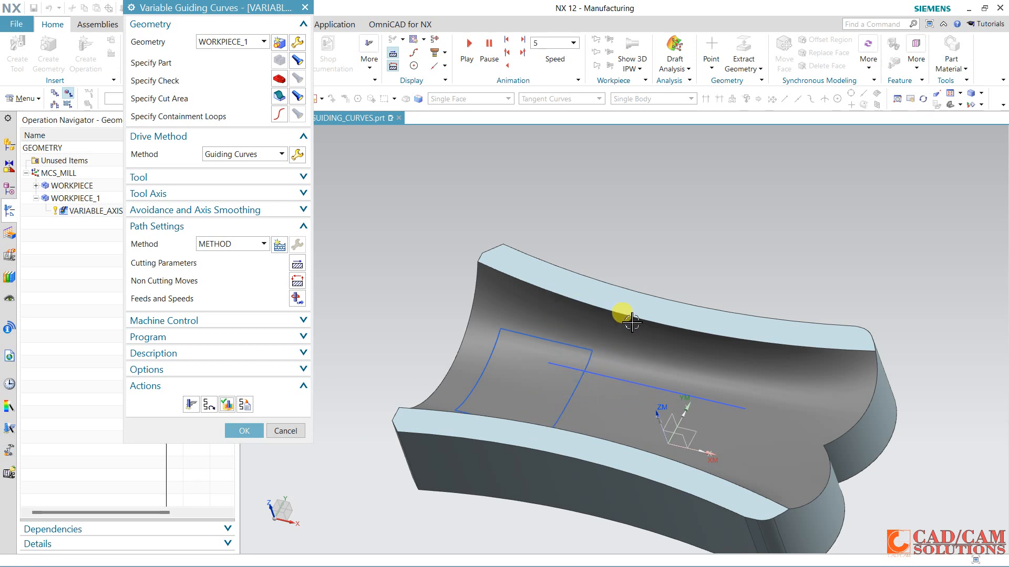
pyautogui.moveTo(612, 378)
pyautogui.mouseDown(button='middle')
pyautogui.moveTo(624, 338)
pyautogui.moveTo(694, 351)
pyautogui.moveTo(656, 351)
pyautogui.moveTo(668, 360)
pyautogui.moveTo(618, 311)
pyautogui.moveTo(612, 362)
pyautogui.moveTo(628, 368)
pyautogui.mouseUp(button='middle')
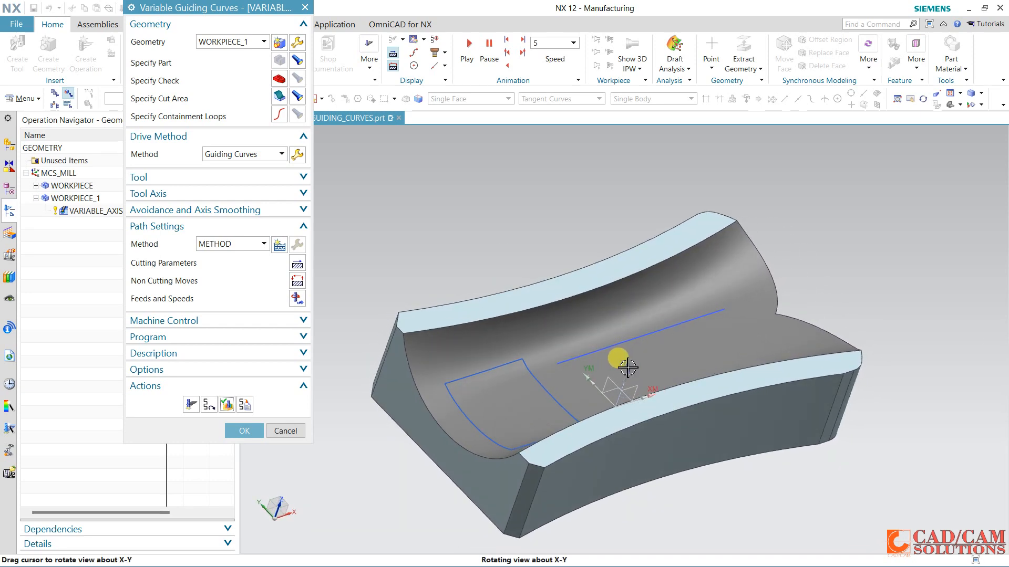
pyautogui.scroll(1, 536, 414)
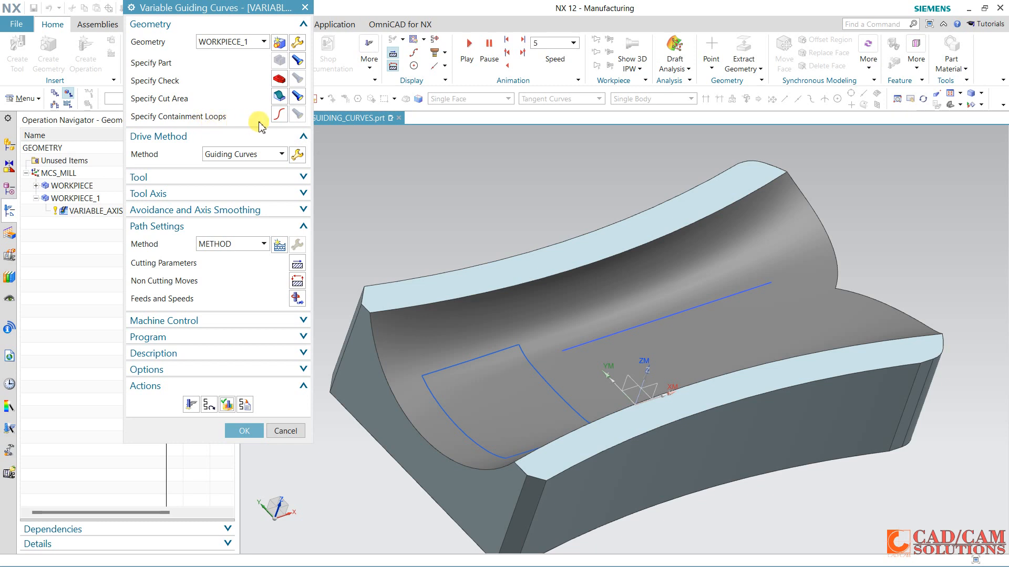
pyautogui.click(282, 114)
pyautogui.scroll(1, 492, 368)
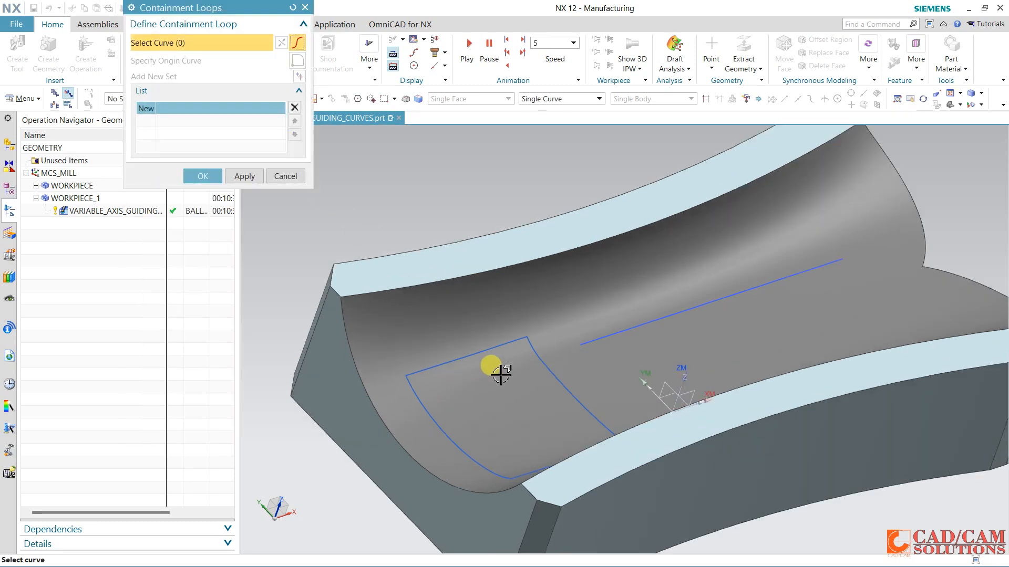
pyautogui.click(546, 361)
pyautogui.click(481, 351)
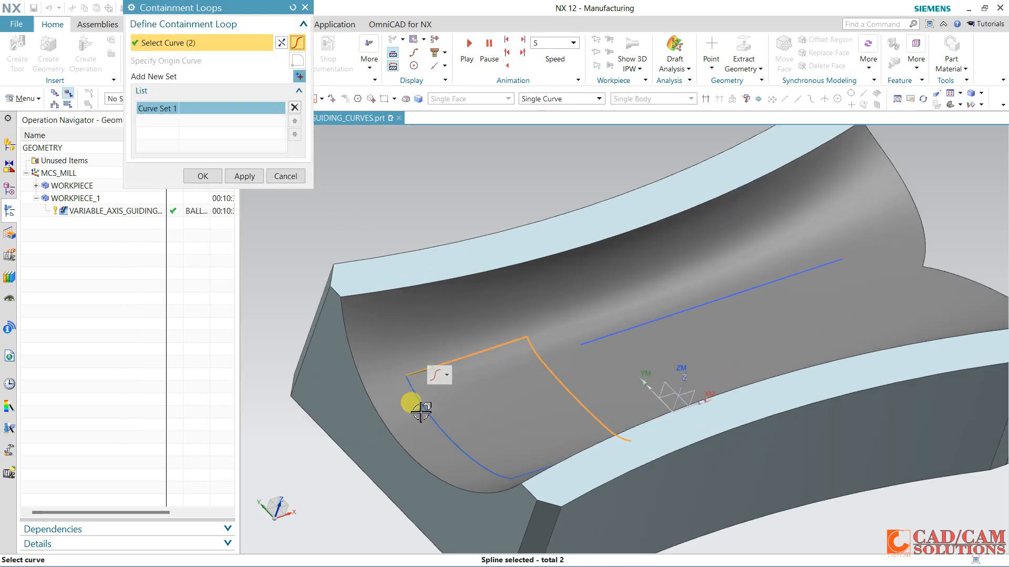
pyautogui.click(425, 412)
pyautogui.moveTo(462, 266); pyautogui.dragTo(480, 299, button='middle')
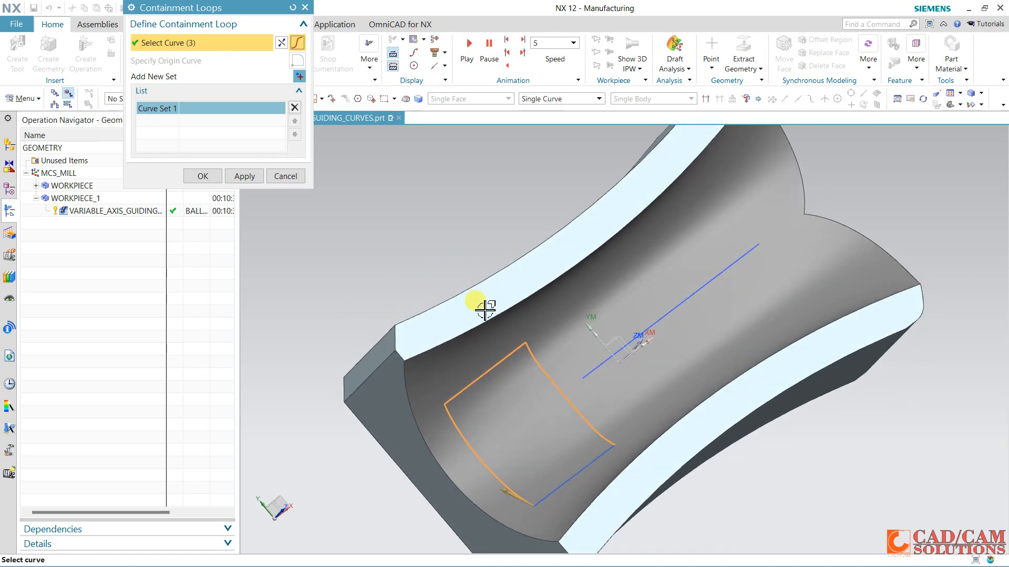
pyautogui.click(547, 496)
pyautogui.moveTo(480, 409)
pyautogui.mouseDown(button='middle')
pyautogui.moveTo(459, 408)
pyautogui.moveTo(459, 395)
pyautogui.moveTo(483, 401)
pyautogui.mouseUp(button='middle')
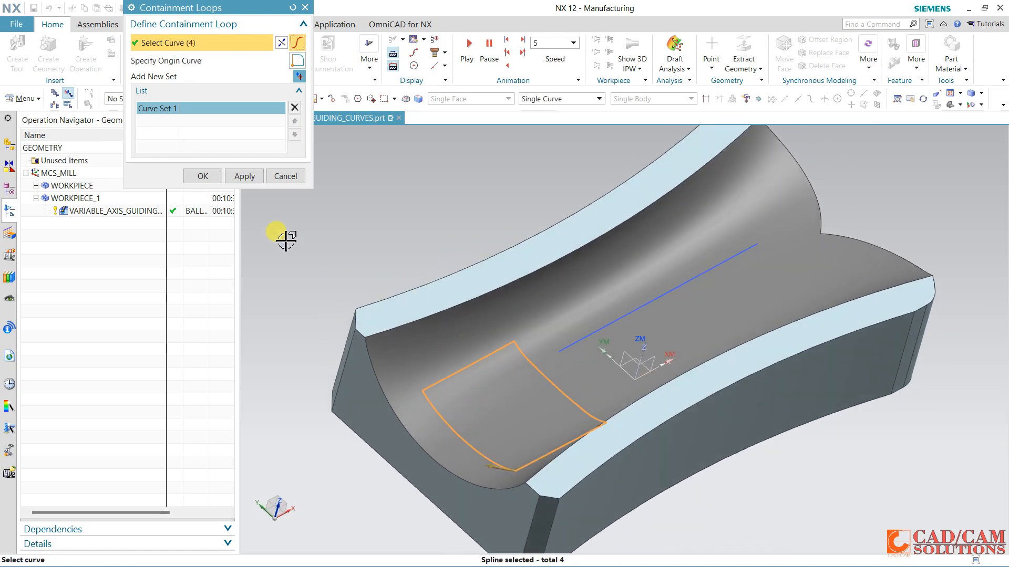
pyautogui.click(210, 180)
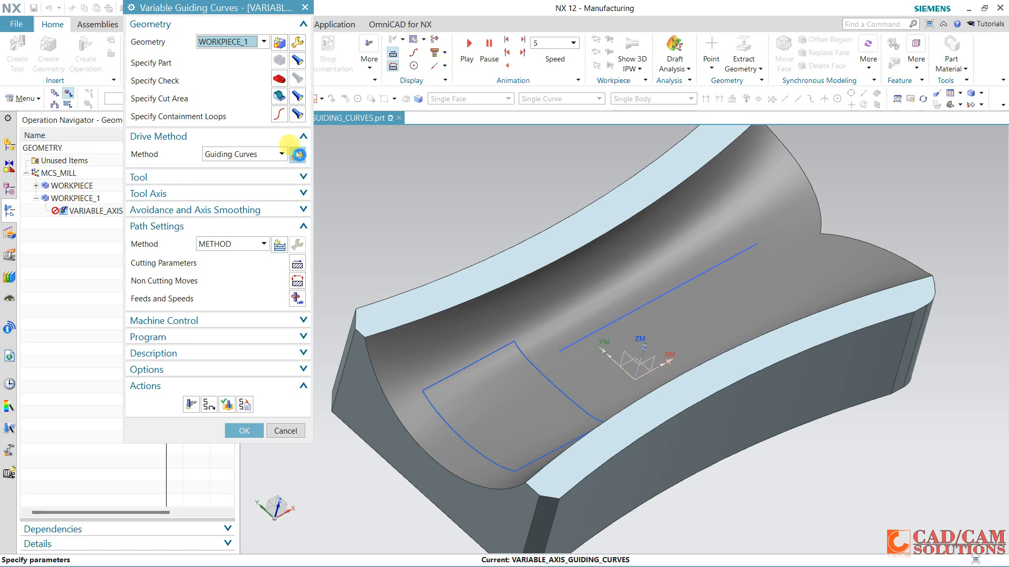
# Set the guiding curve drive's pattern type to Constant Offset with the cut side Right.
pyautogui.click(298, 154)
pyautogui.click(263, 45)
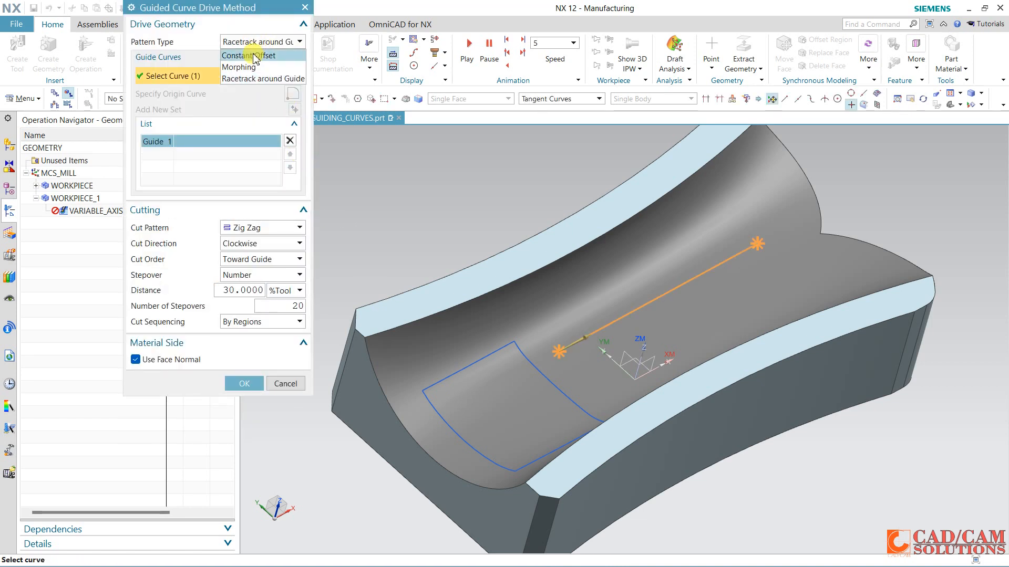
pyautogui.click(254, 56)
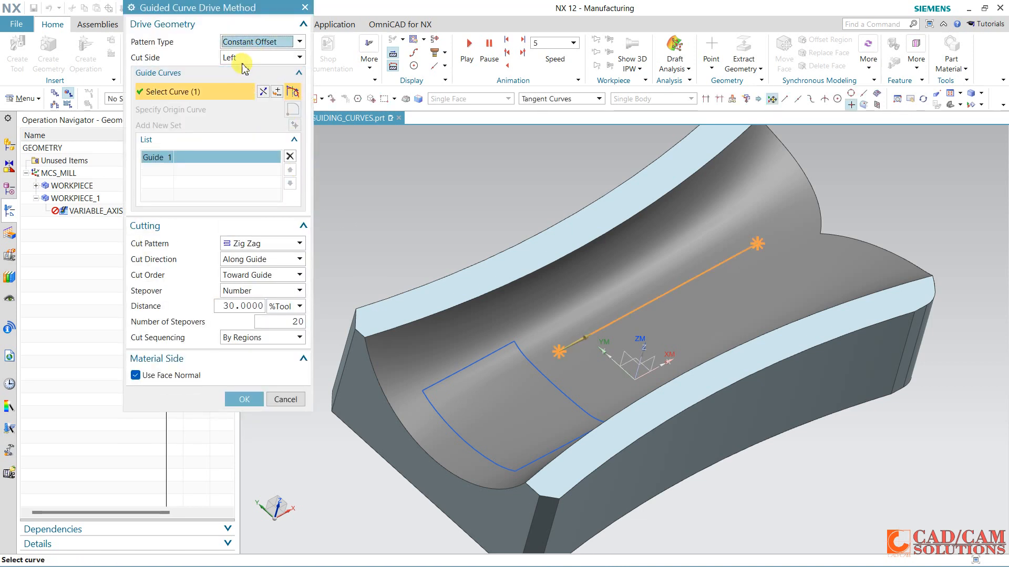
pyautogui.click(245, 58)
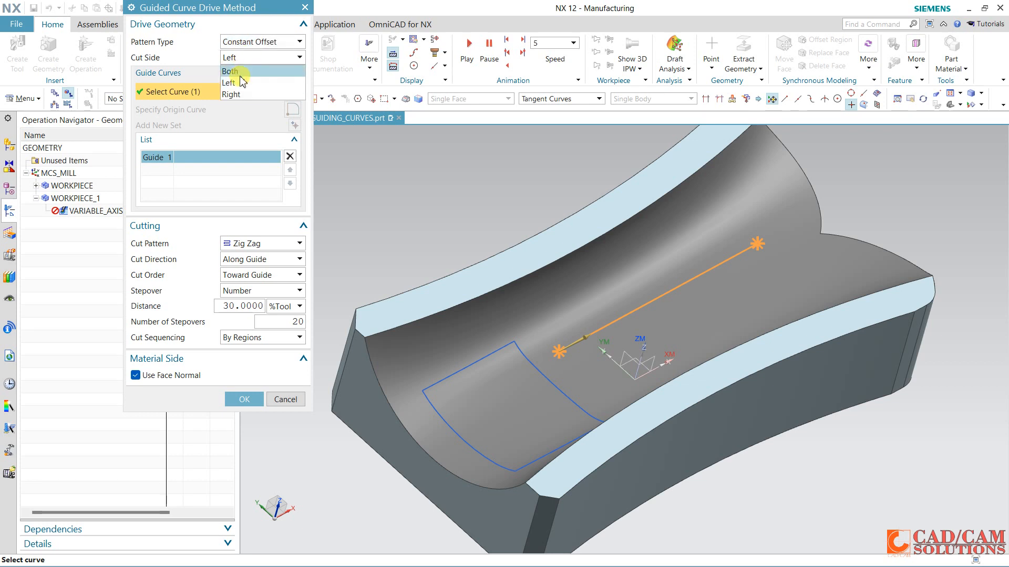
pyautogui.click(244, 104)
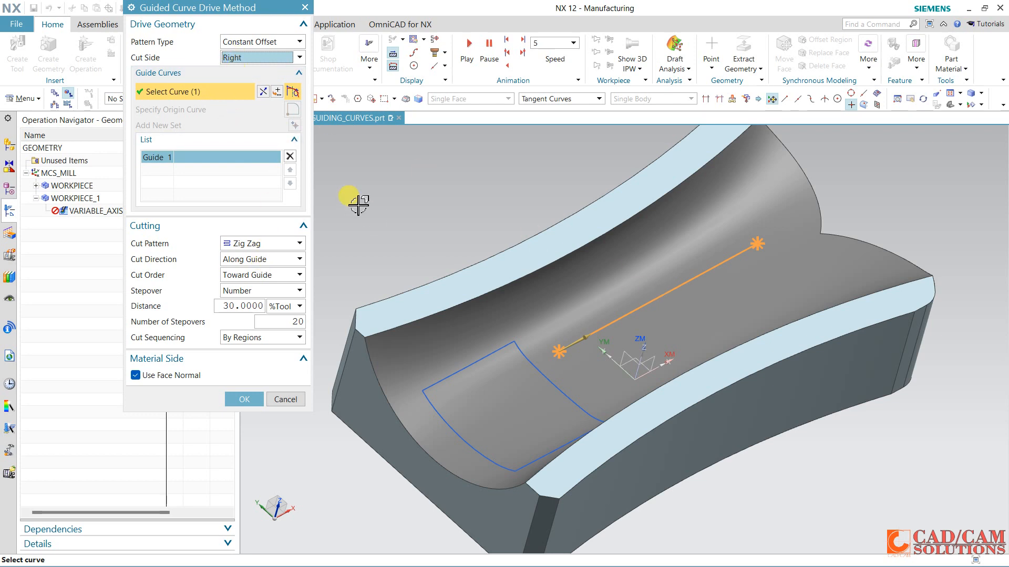
# Replace the guide with the containment rectangle's curved side nearest the straight sketch line and generate the tool path.
pyautogui.click(294, 158)
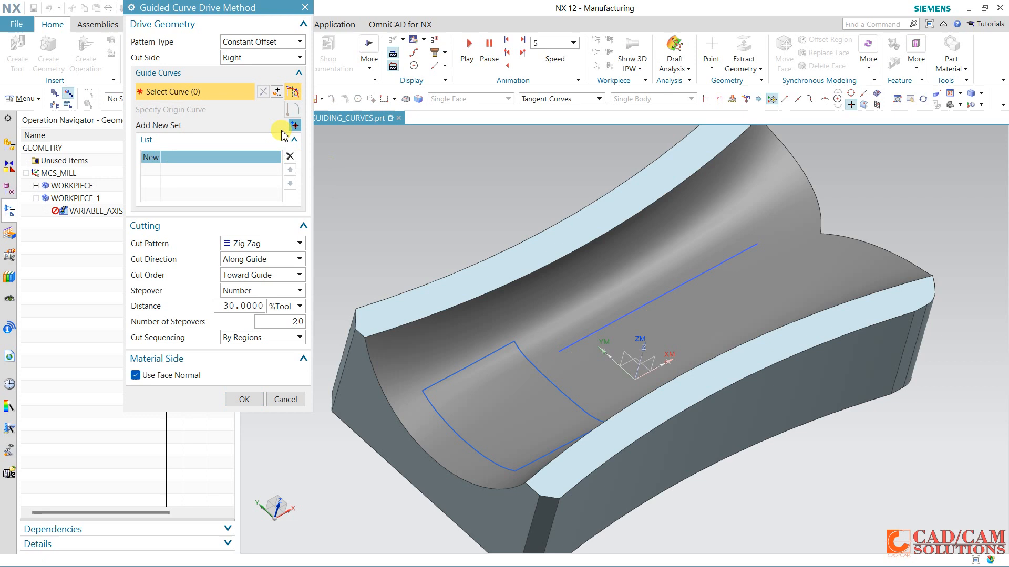
pyautogui.click(519, 350)
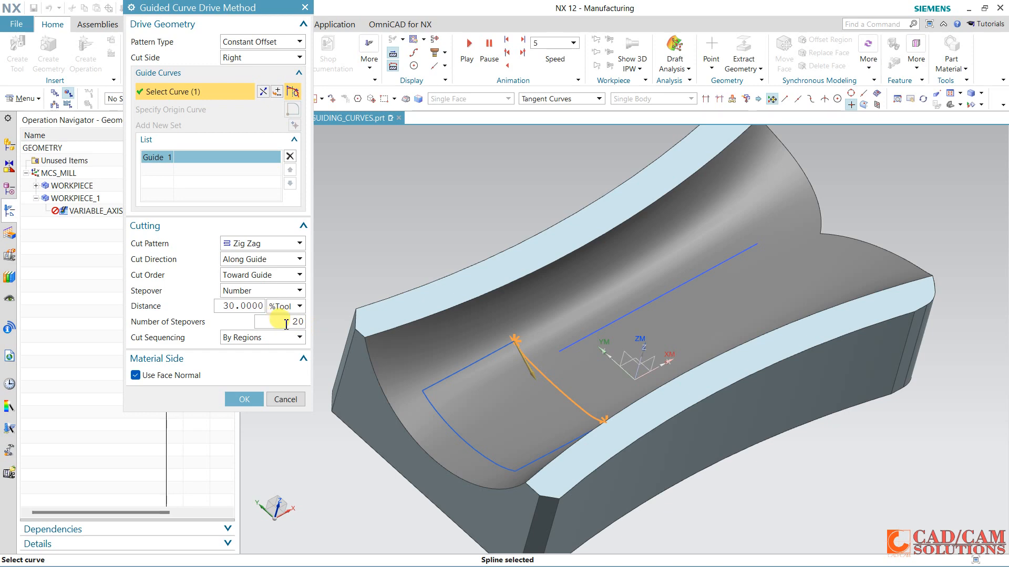
pyautogui.click(245, 399)
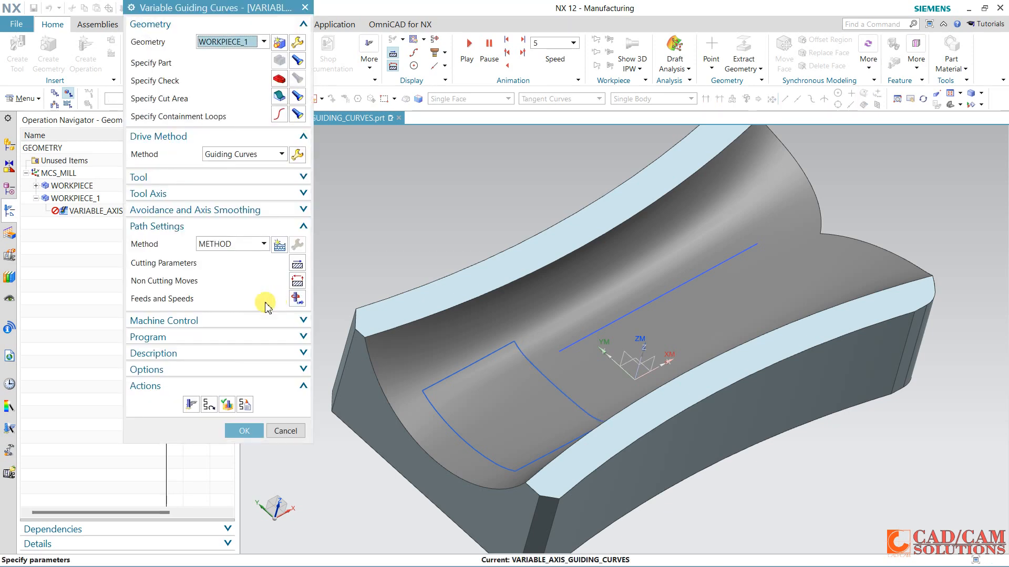
pyautogui.click(192, 404)
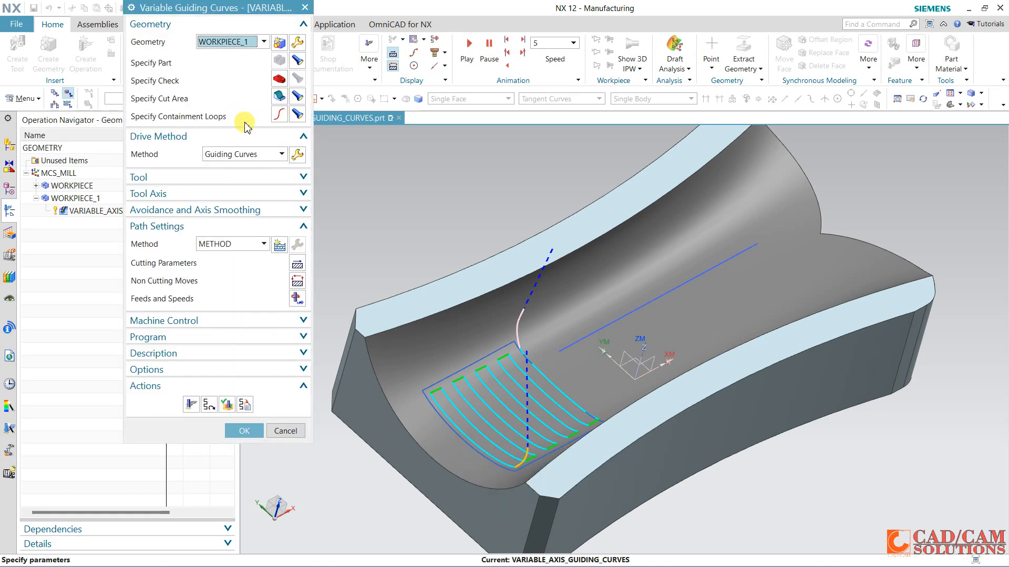
# Examine the contained tool path from different angles and replay its tool motion in the verification.
pyautogui.moveTo(550, 288); pyautogui.dragTo(529, 318, button='middle')
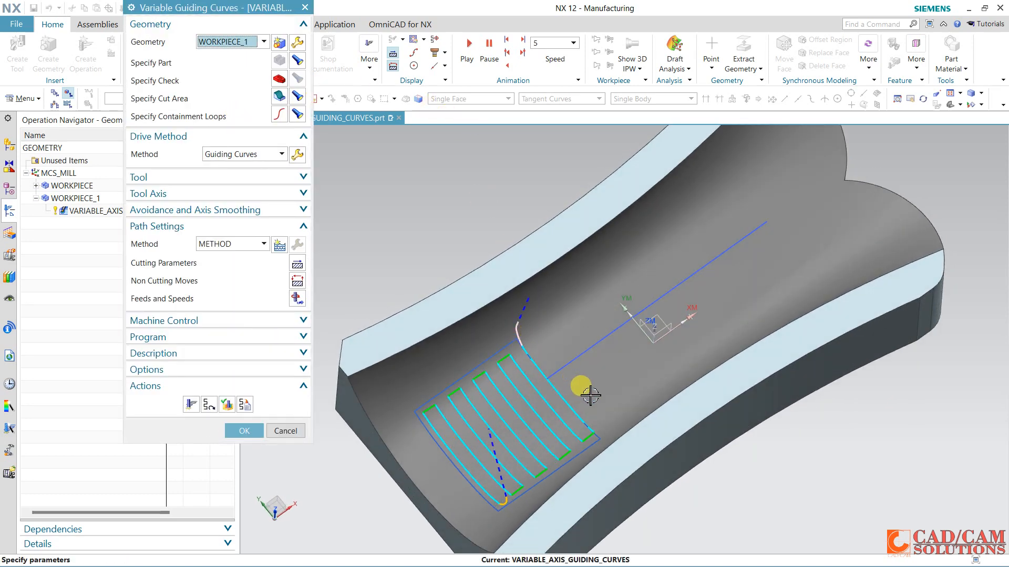
pyautogui.moveTo(581, 388); pyautogui.dragTo(338, 410, button='middle')
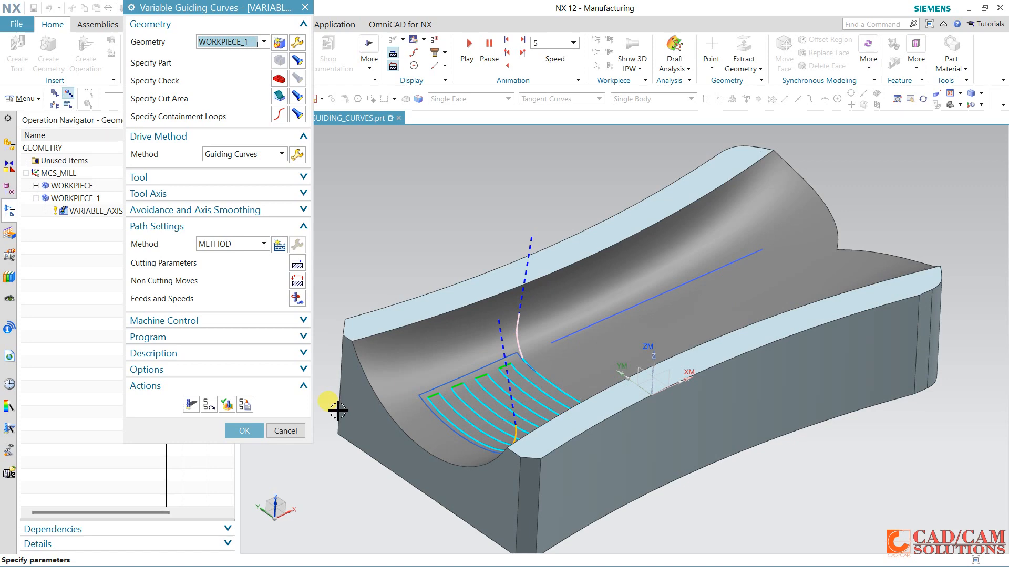
pyautogui.click(228, 405)
pyautogui.click(221, 496)
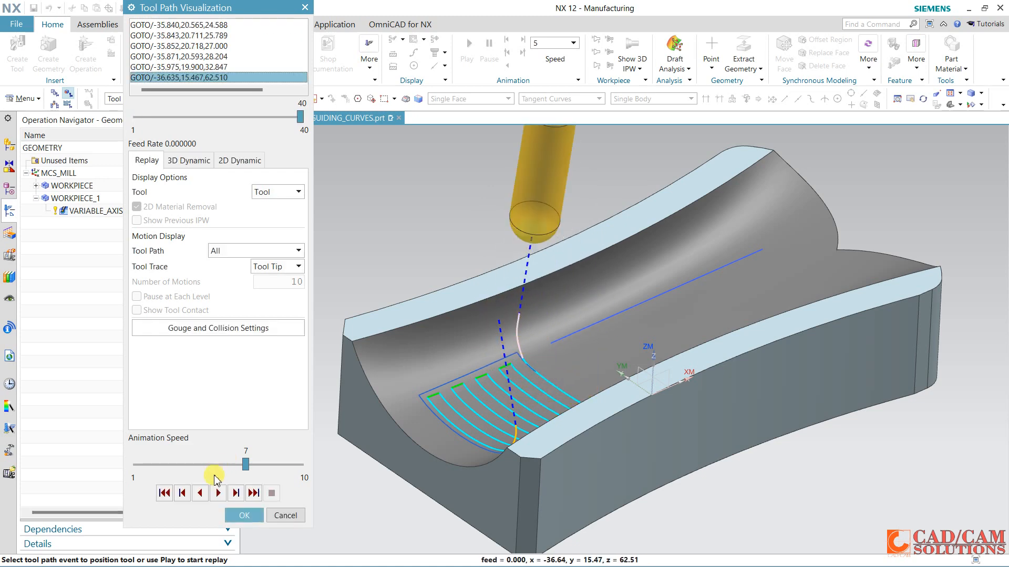
pyautogui.click(243, 515)
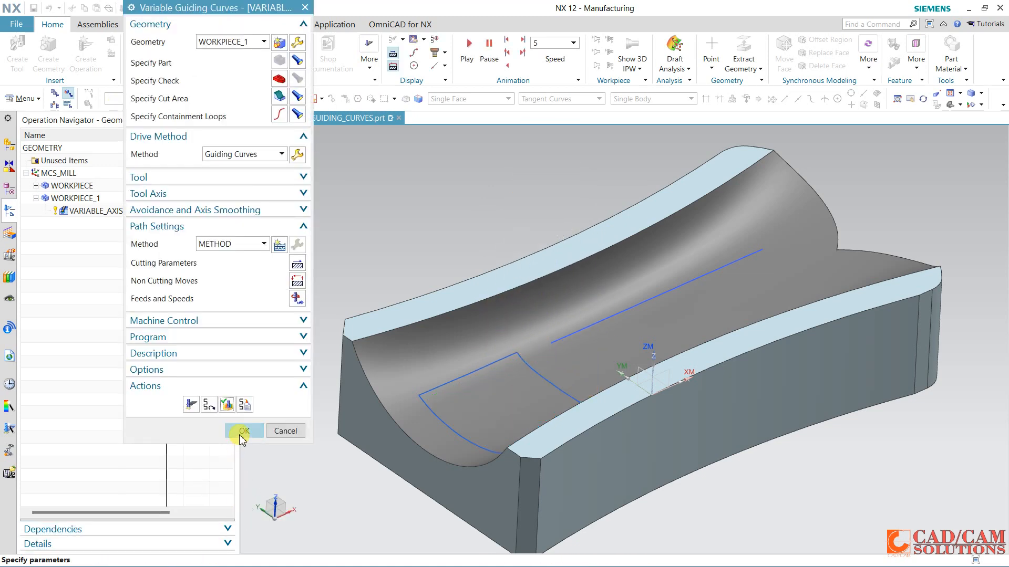
# Accept the Variable Guiding Curves operation and start creating another mill_multi-axis operation.
pyautogui.click(241, 431)
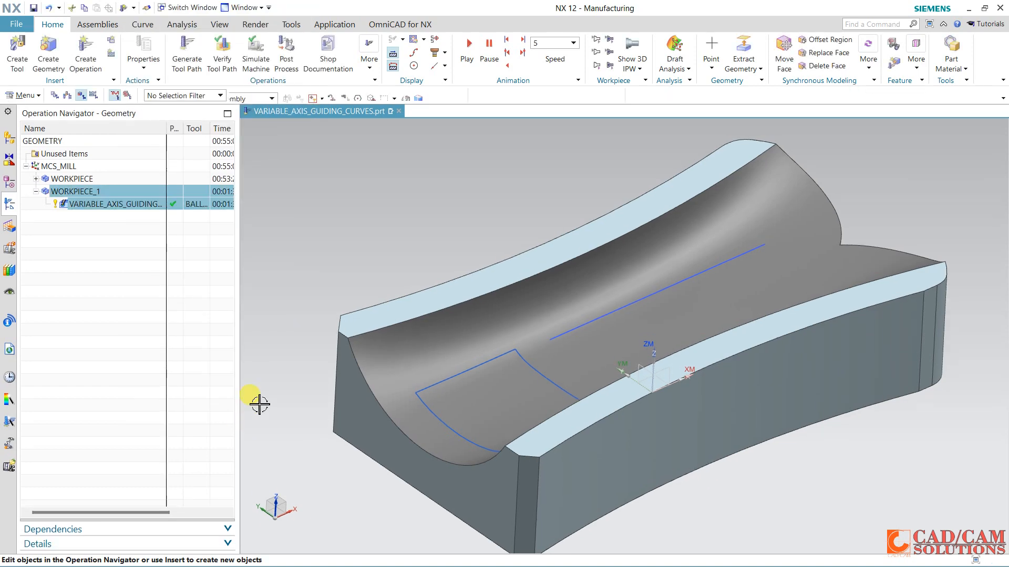
pyautogui.click(105, 74)
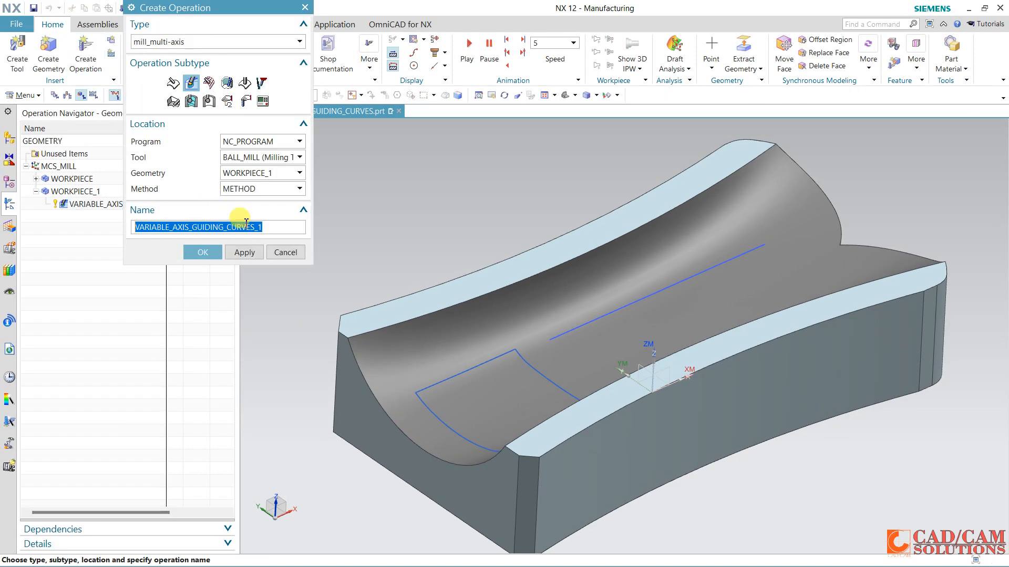